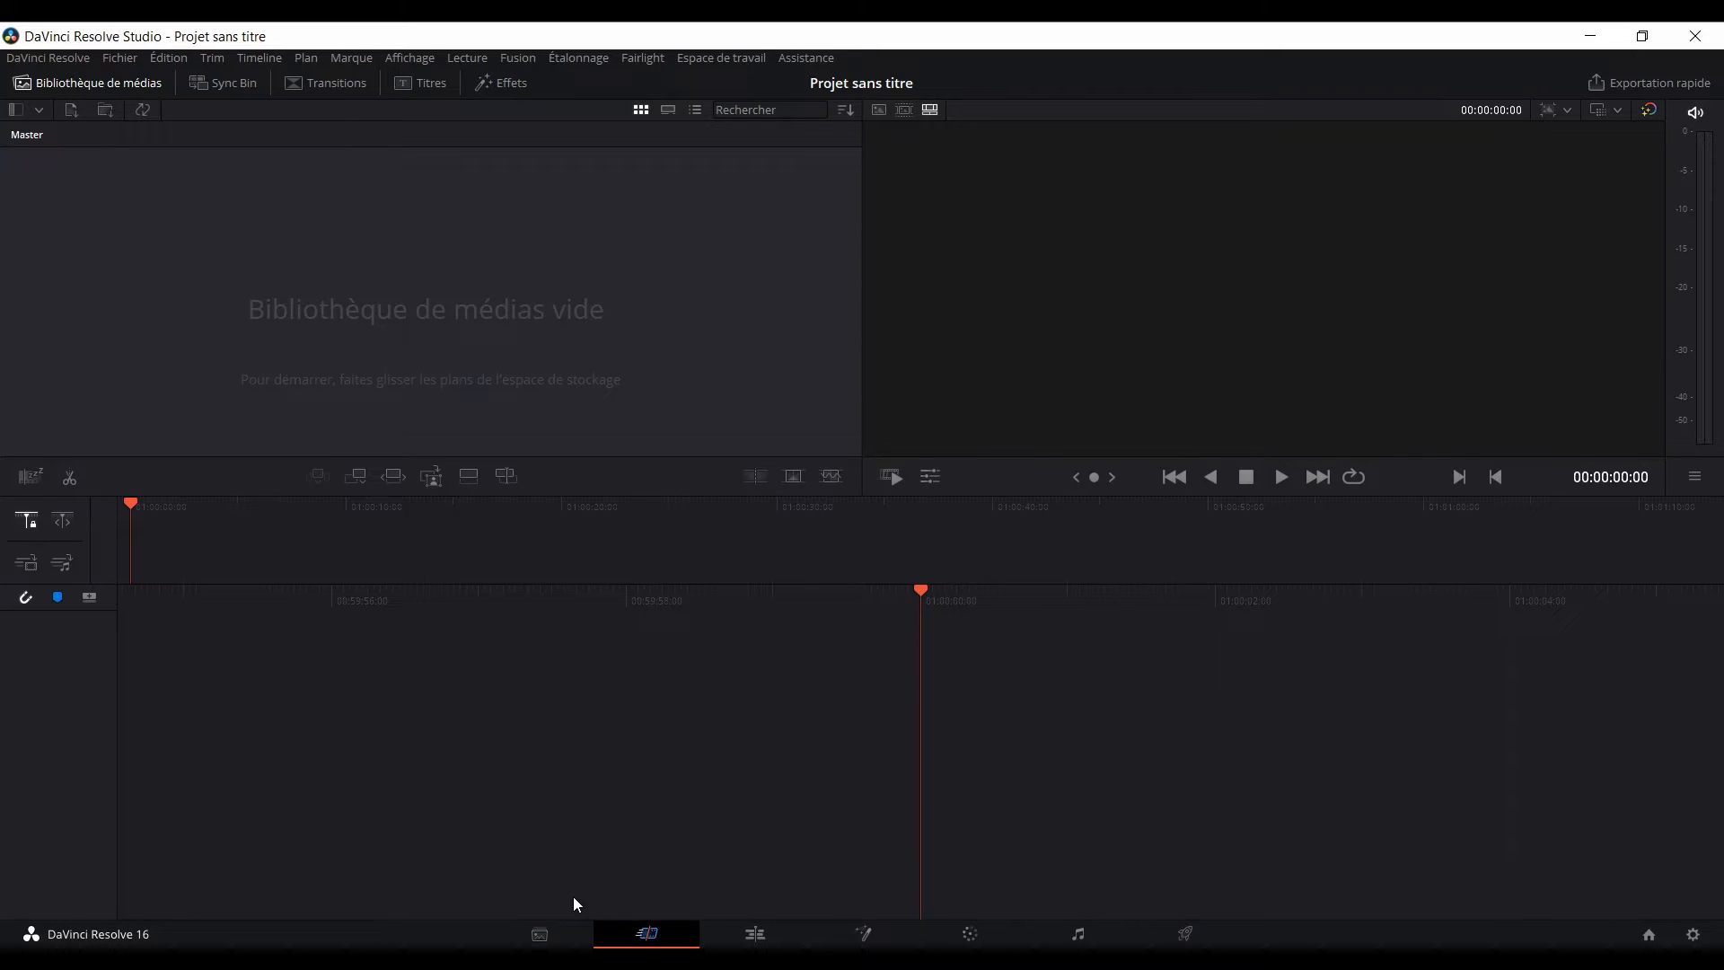
On the Media page, browse the user's Videos storage location and open the "vidéo focale fixe" folder.
click(548, 941)
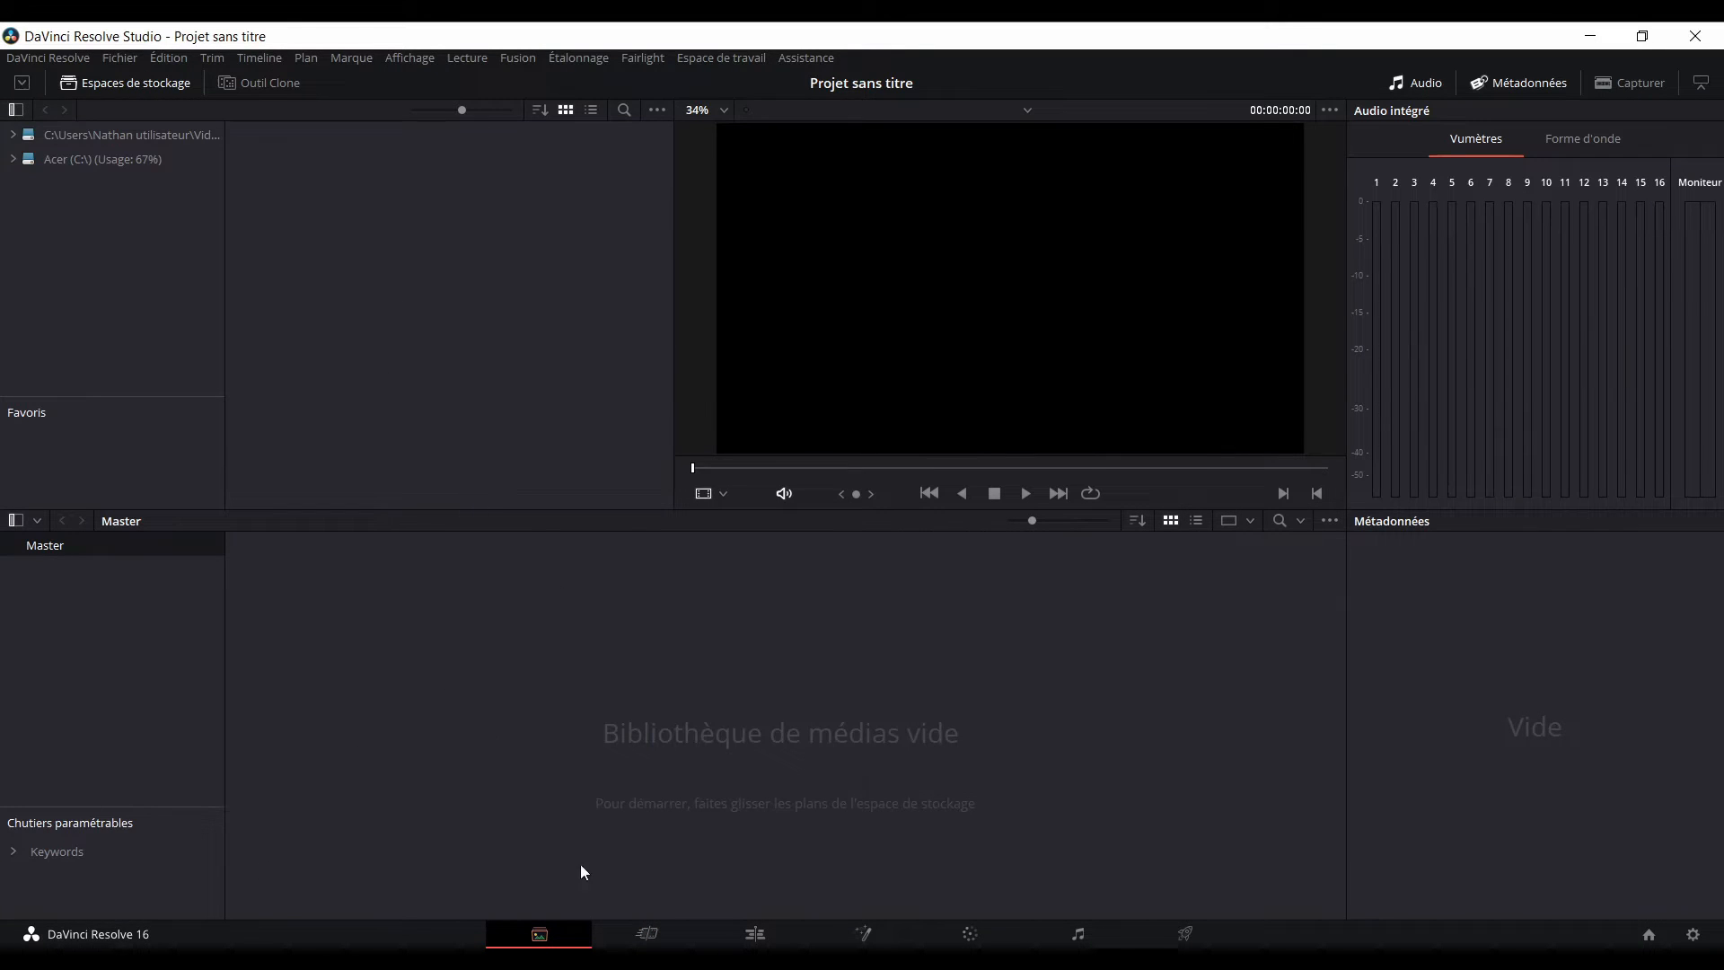
click(654, 937)
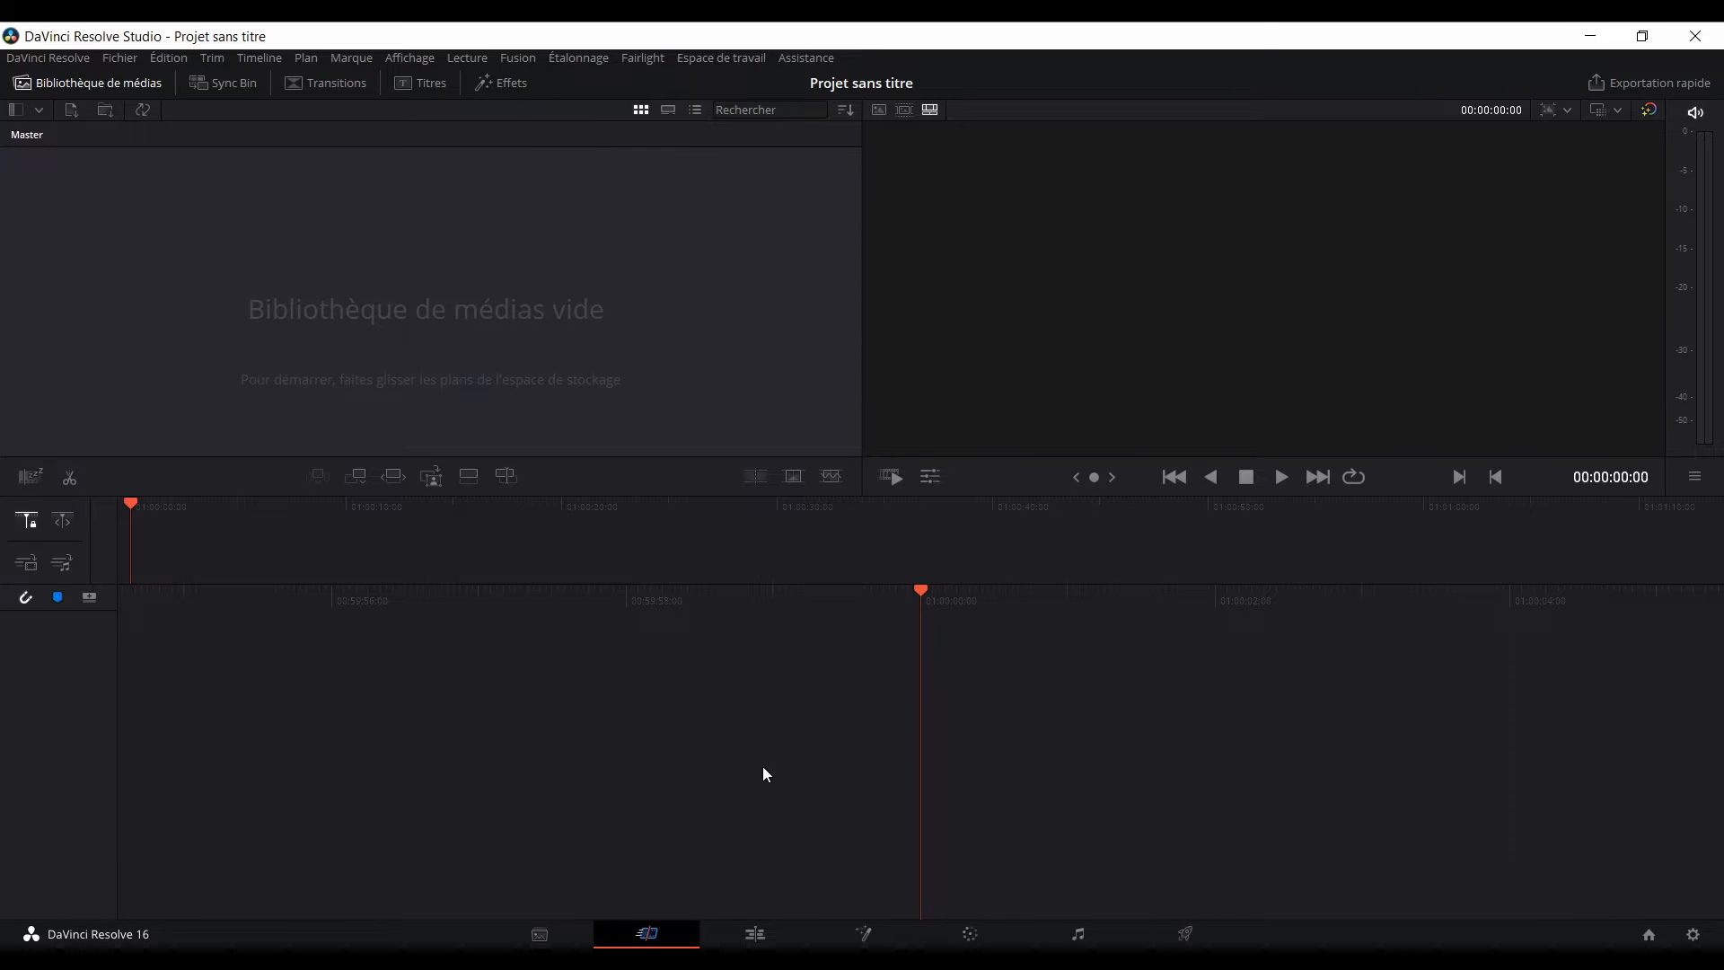
click(549, 932)
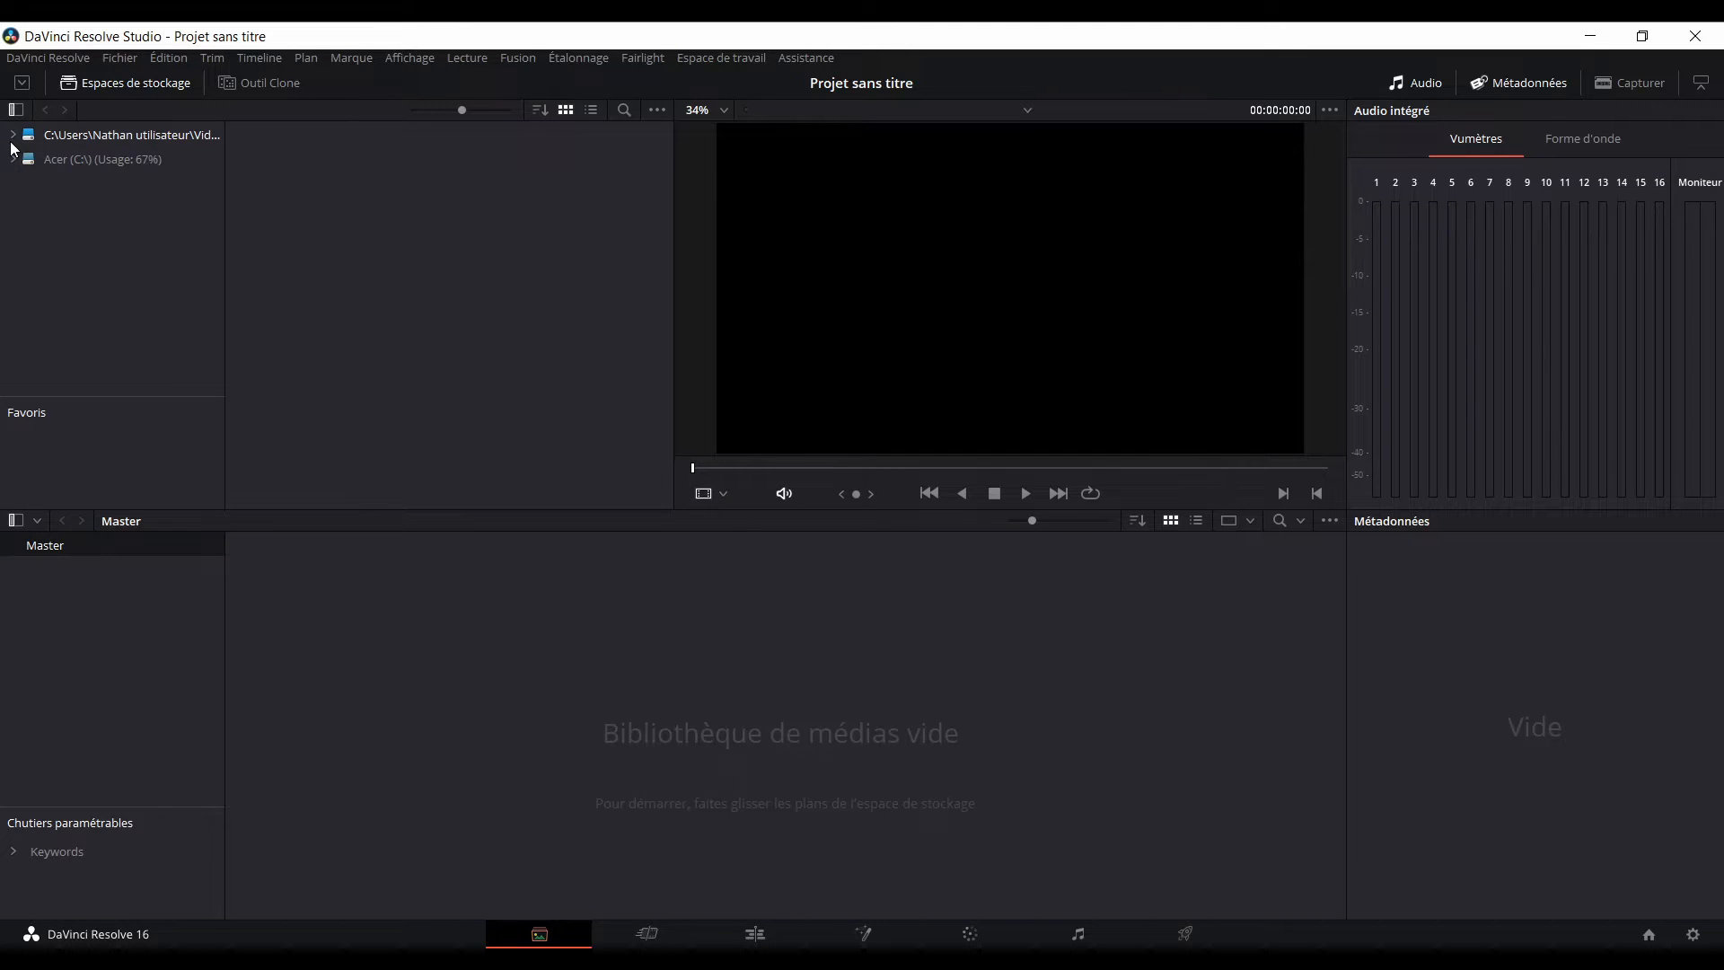
click(16, 154)
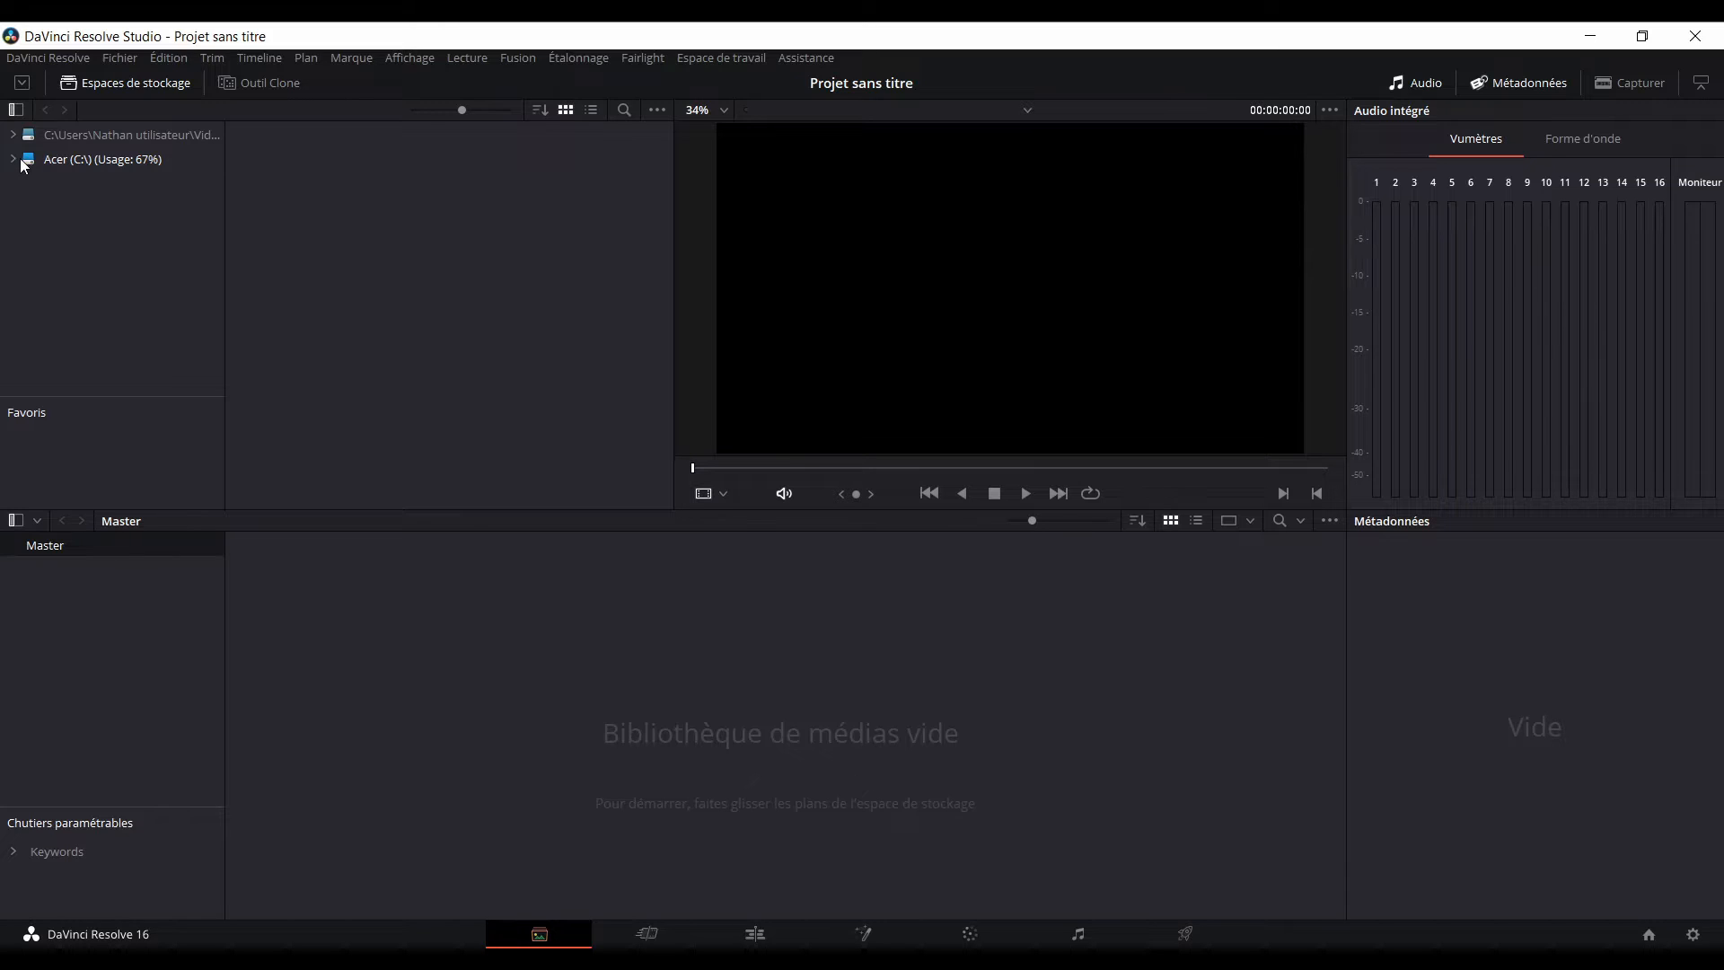
click(16, 139)
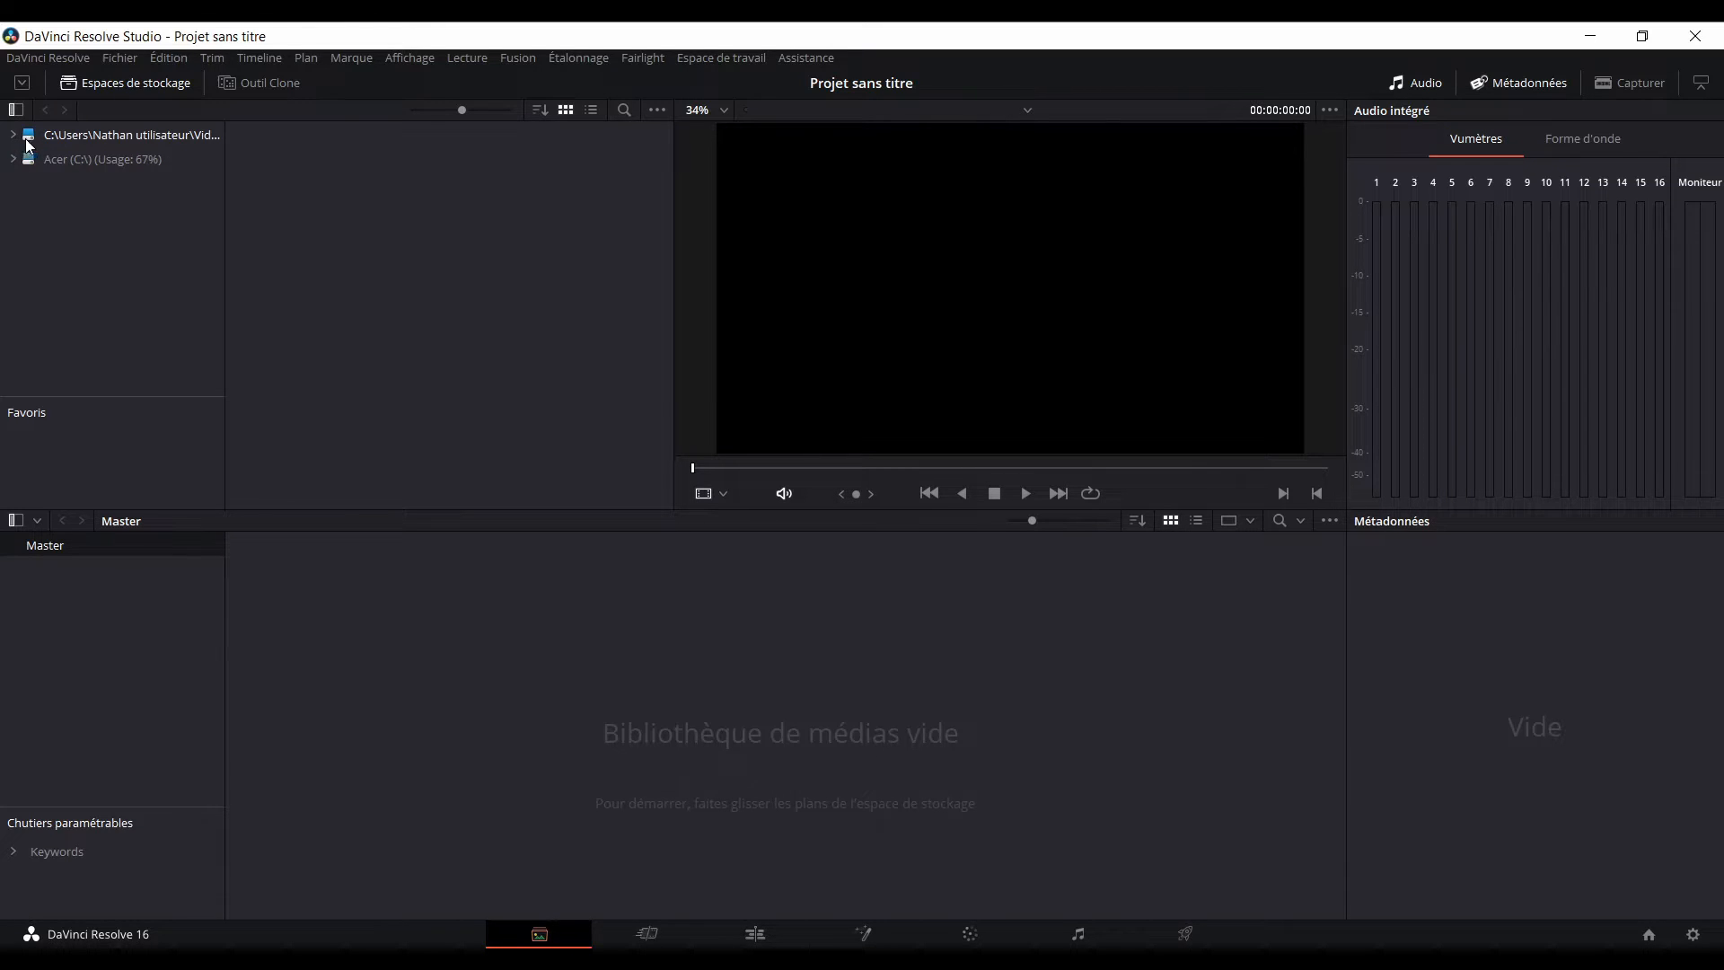
click(14, 136)
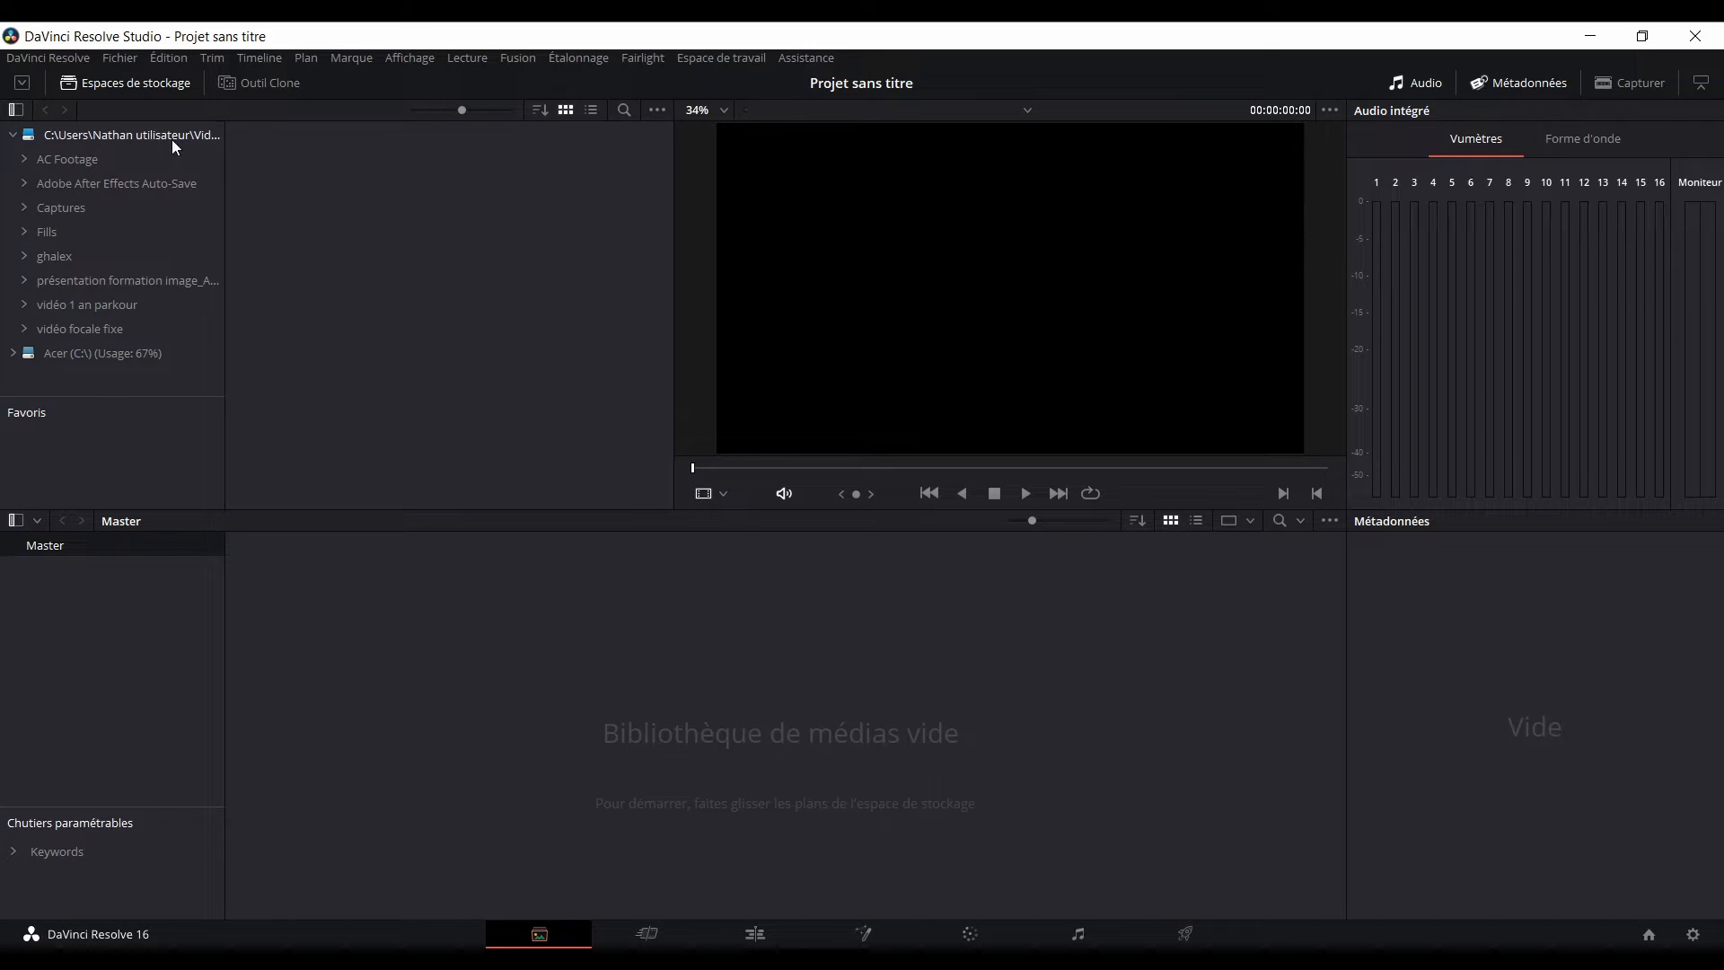
click(79, 134)
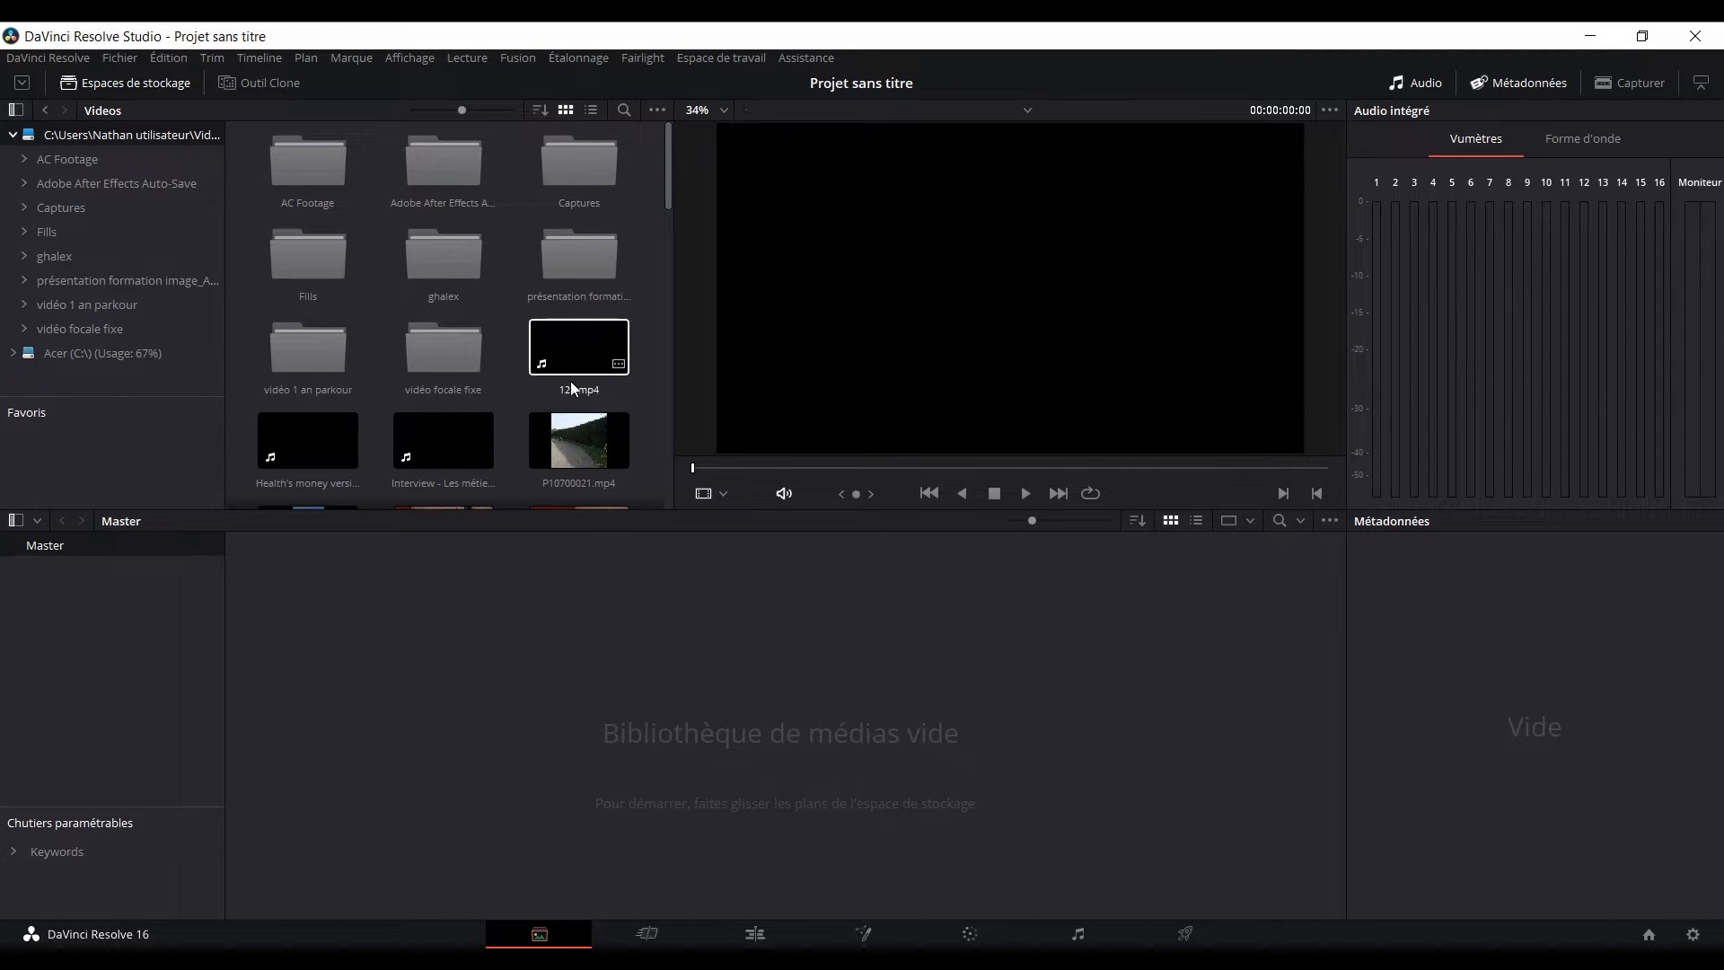
click(115, 330)
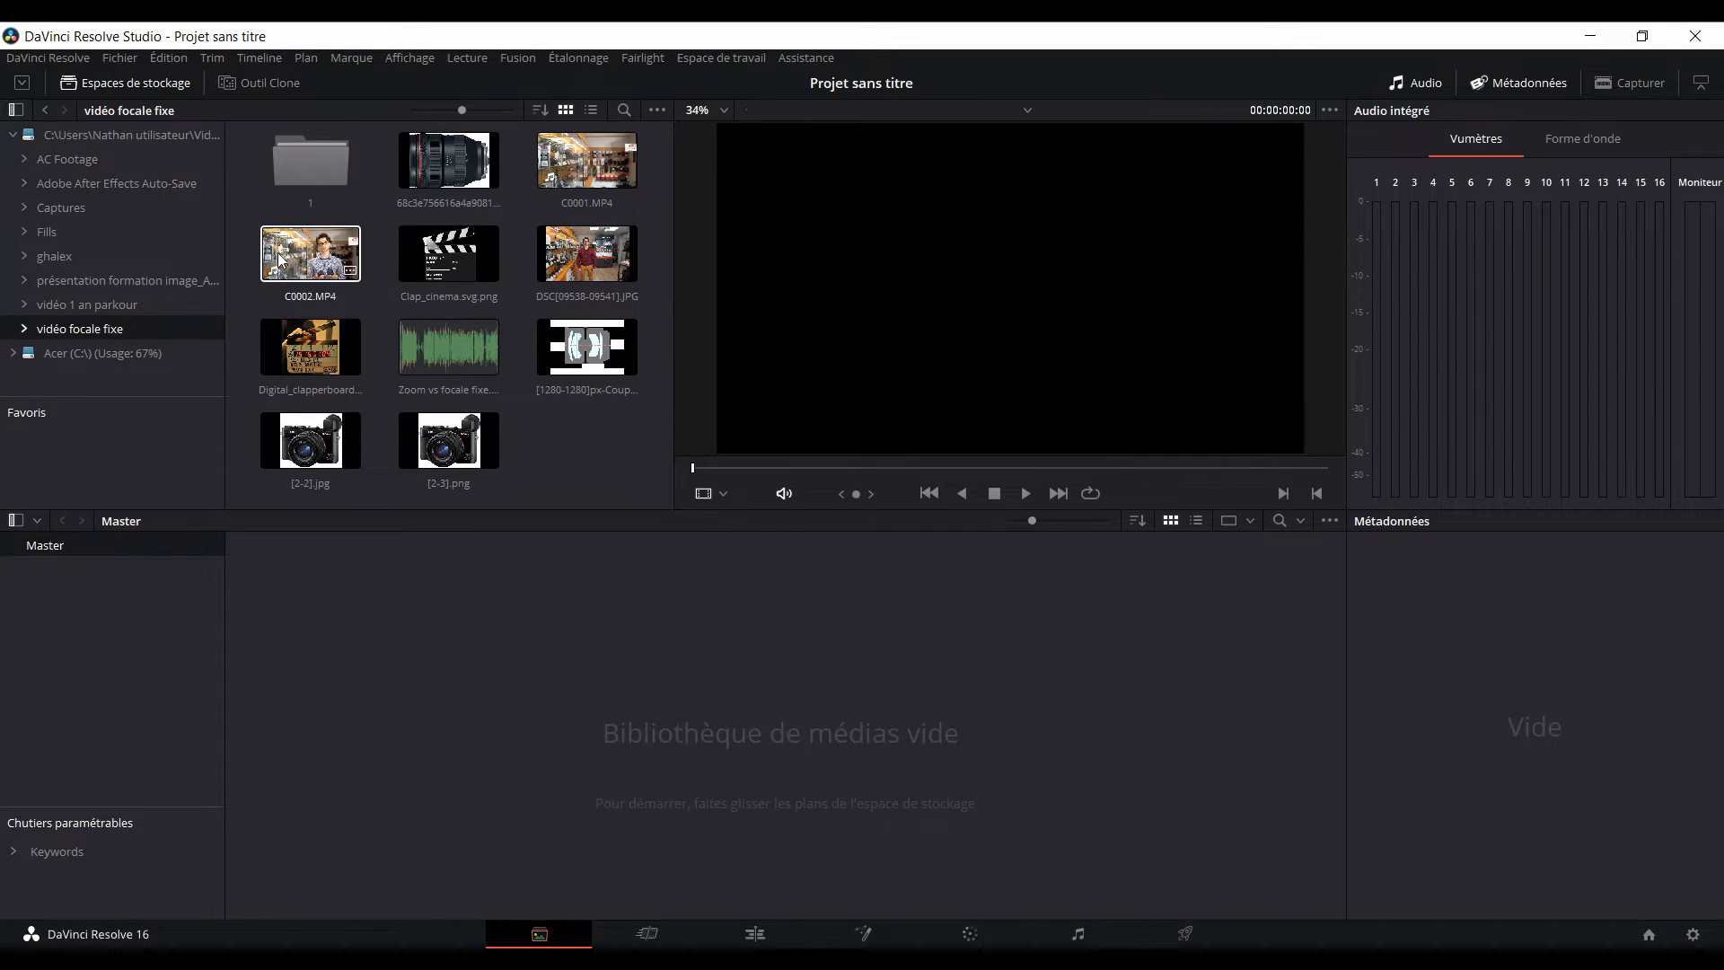
Add C0001.MP4, the Canon lens PNG and Zoom vs focale fixe.m4a to the media pool, matching the project frame rate to the clip.
drag(581, 173, 422, 675)
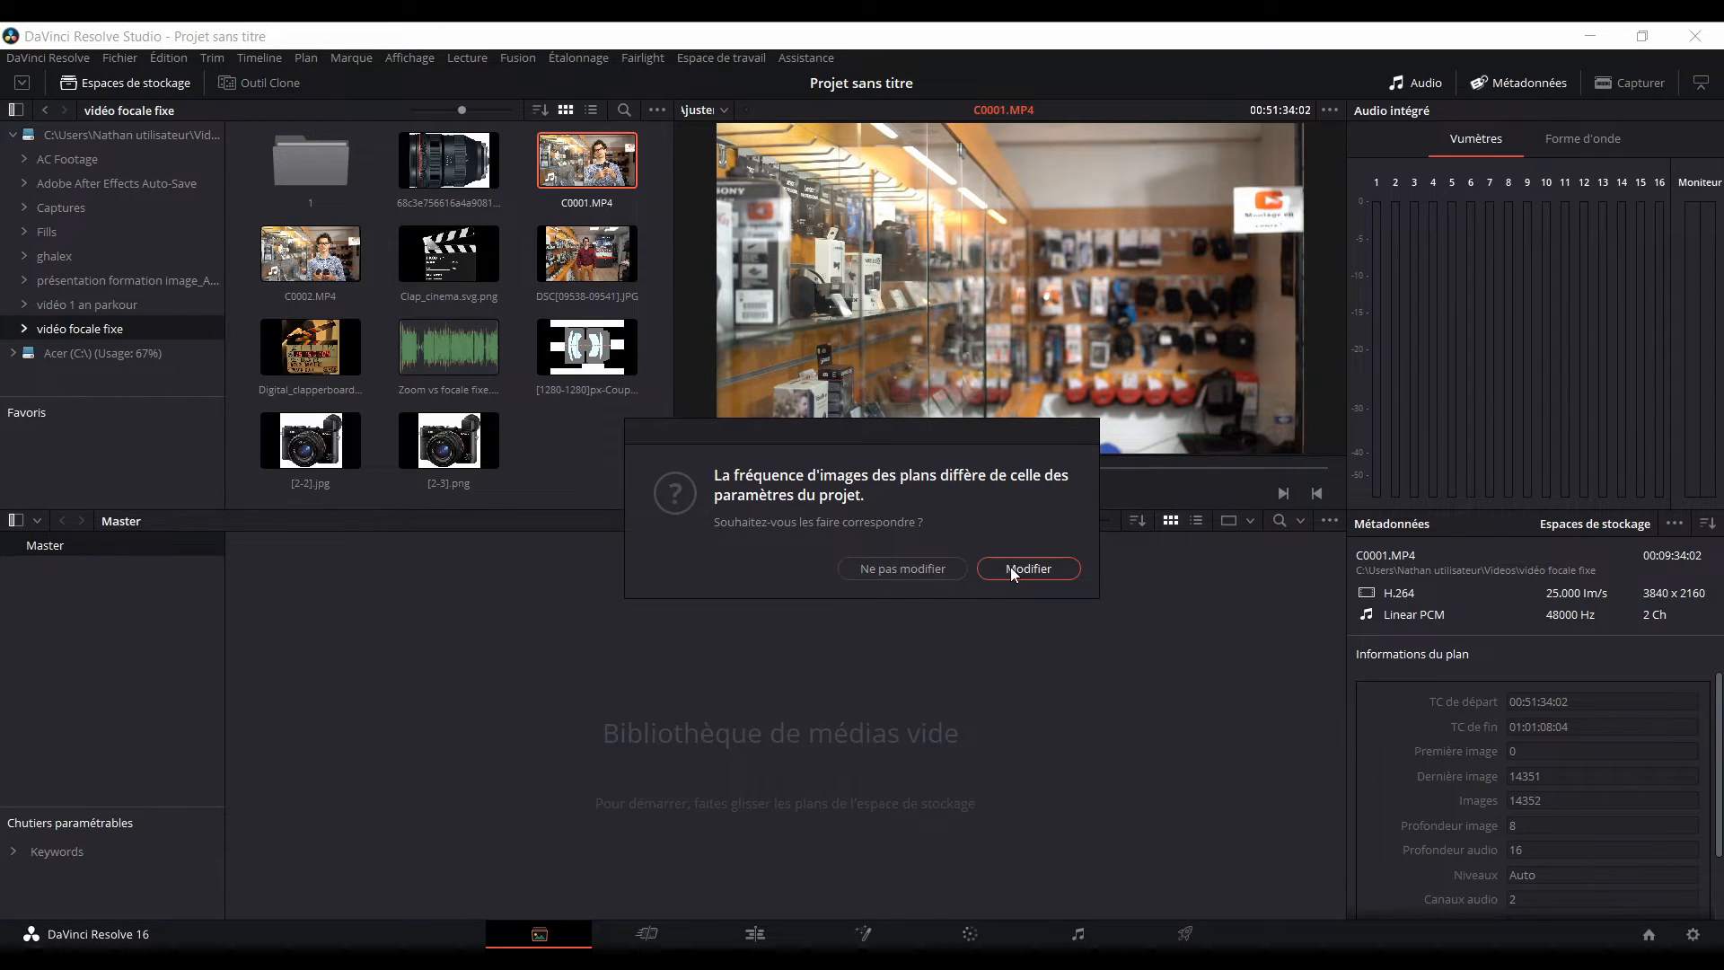
click(1033, 567)
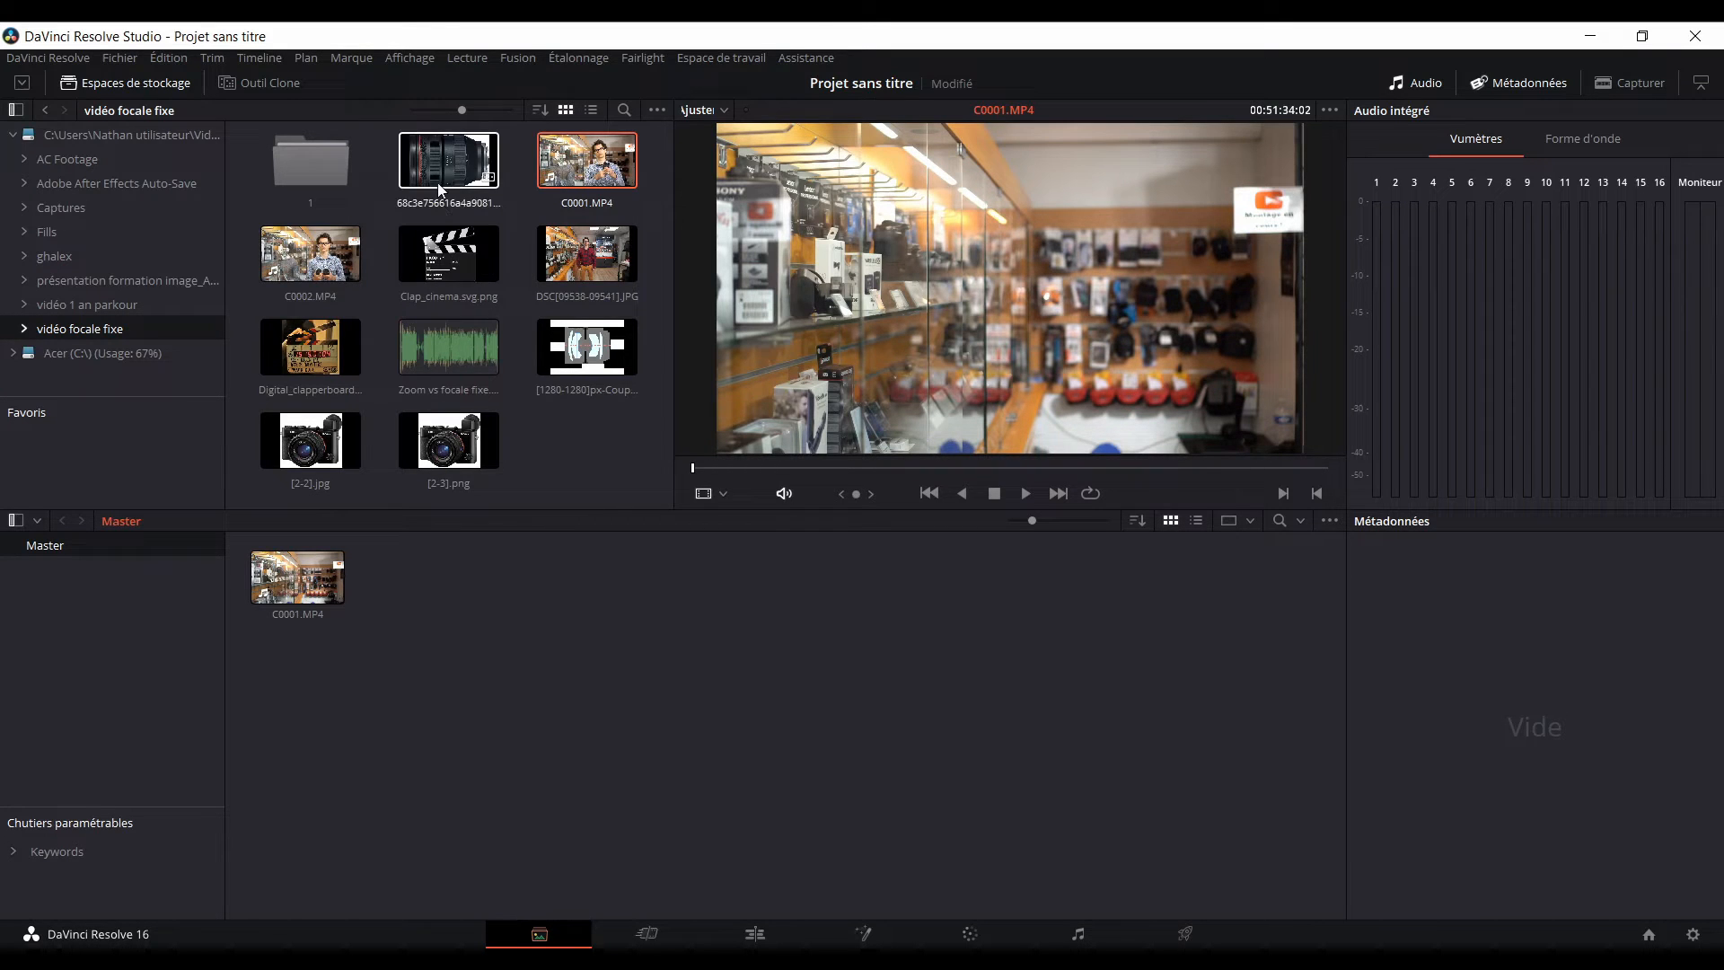
drag(434, 167, 442, 605)
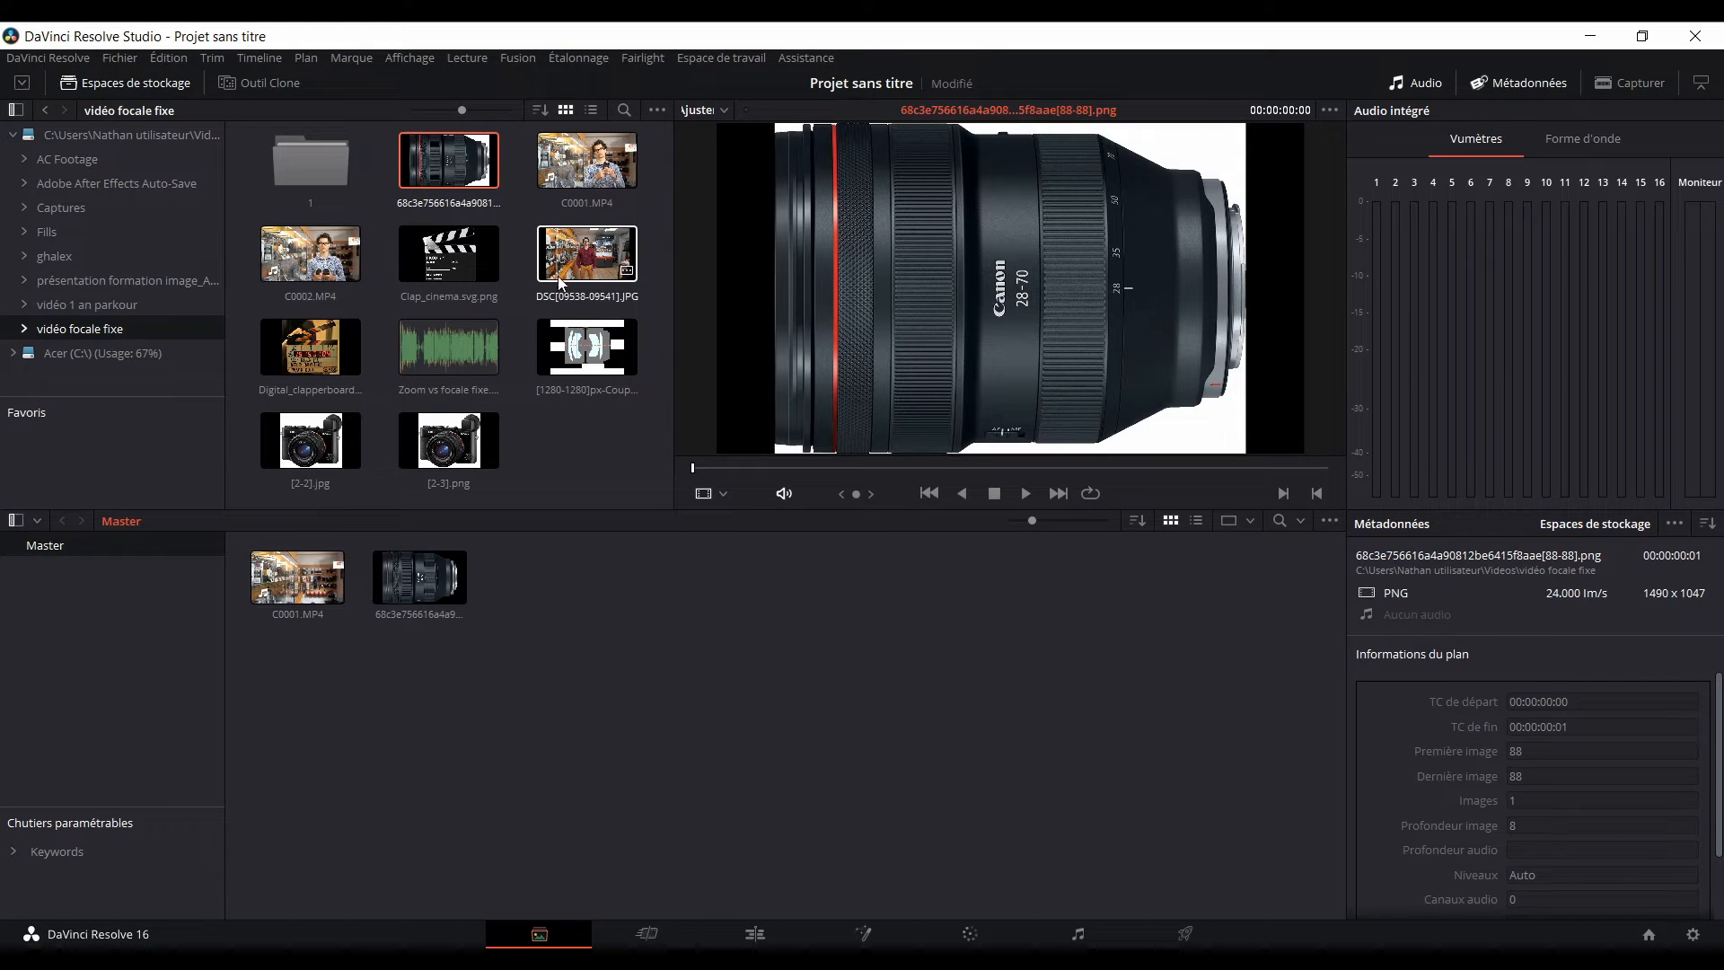
drag(458, 349, 573, 610)
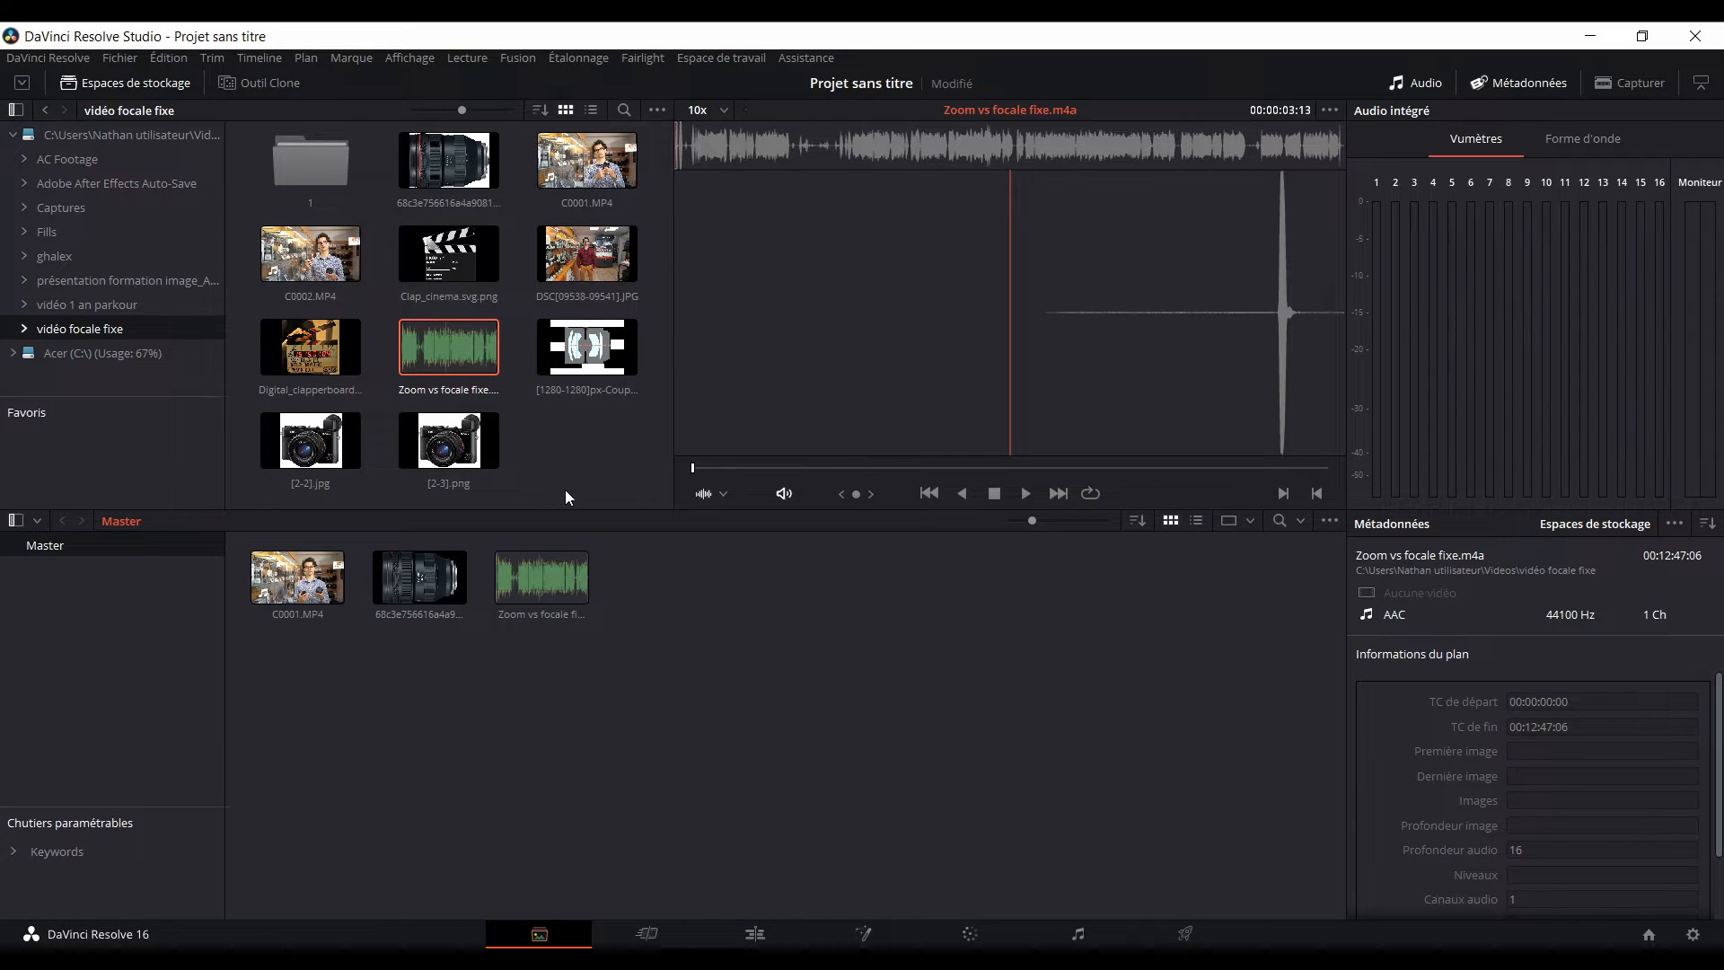
click(119, 57)
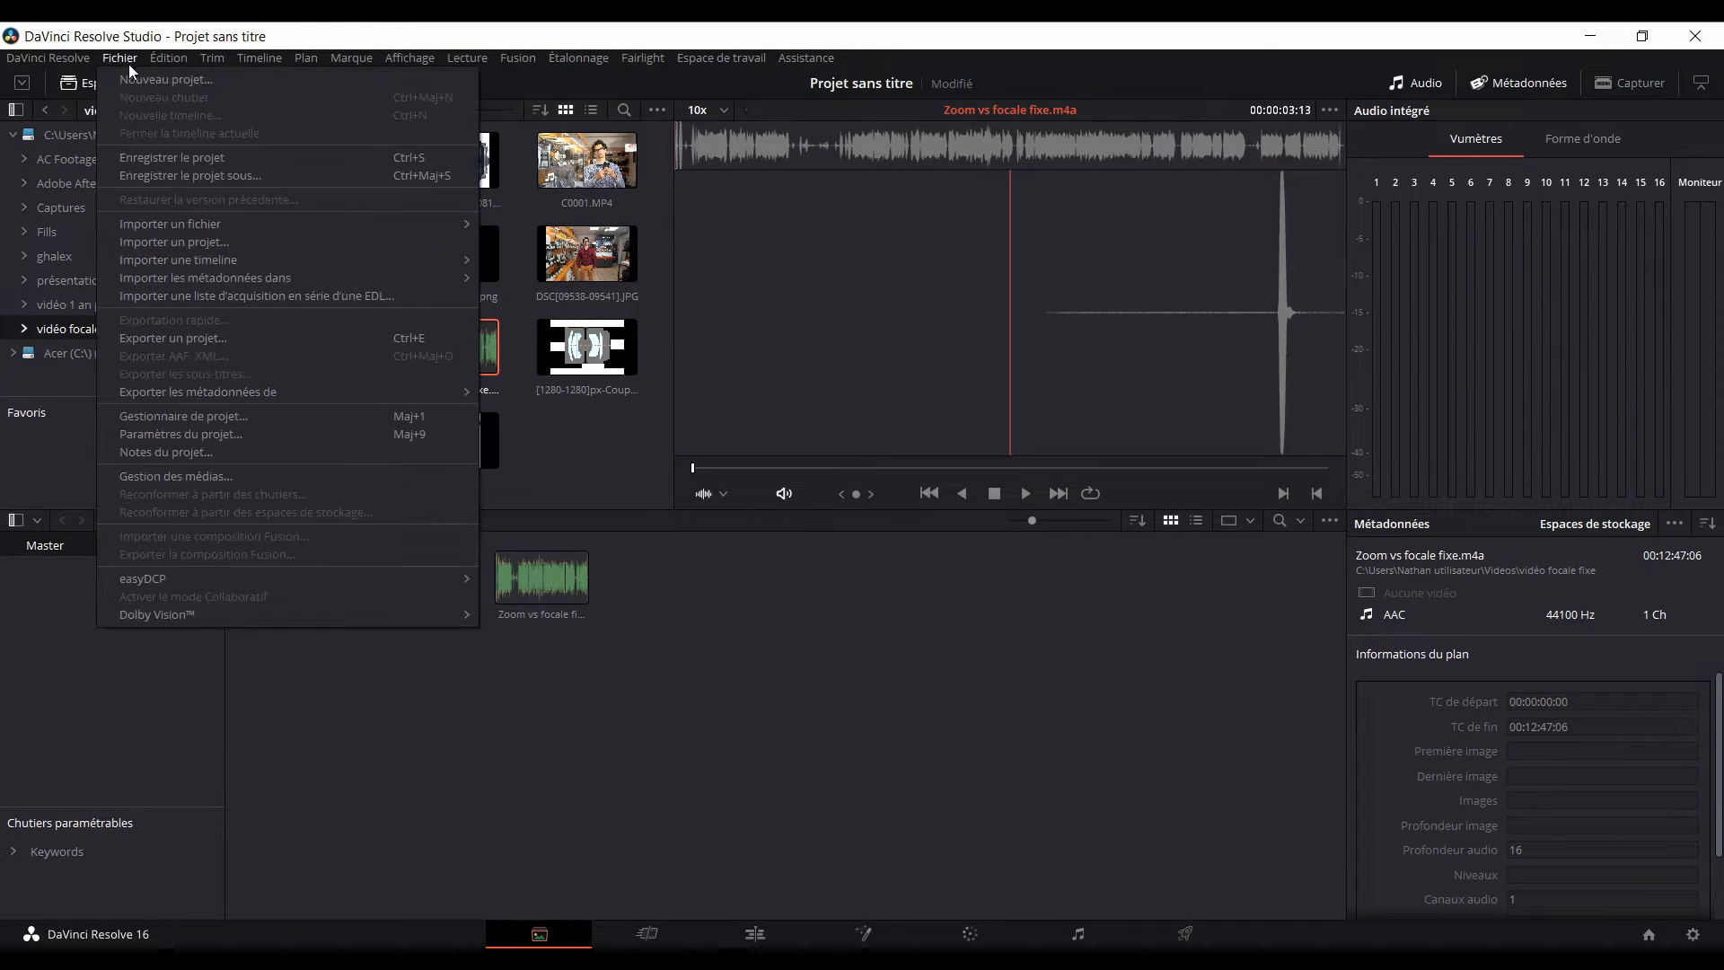
mouse_move(187, 222)
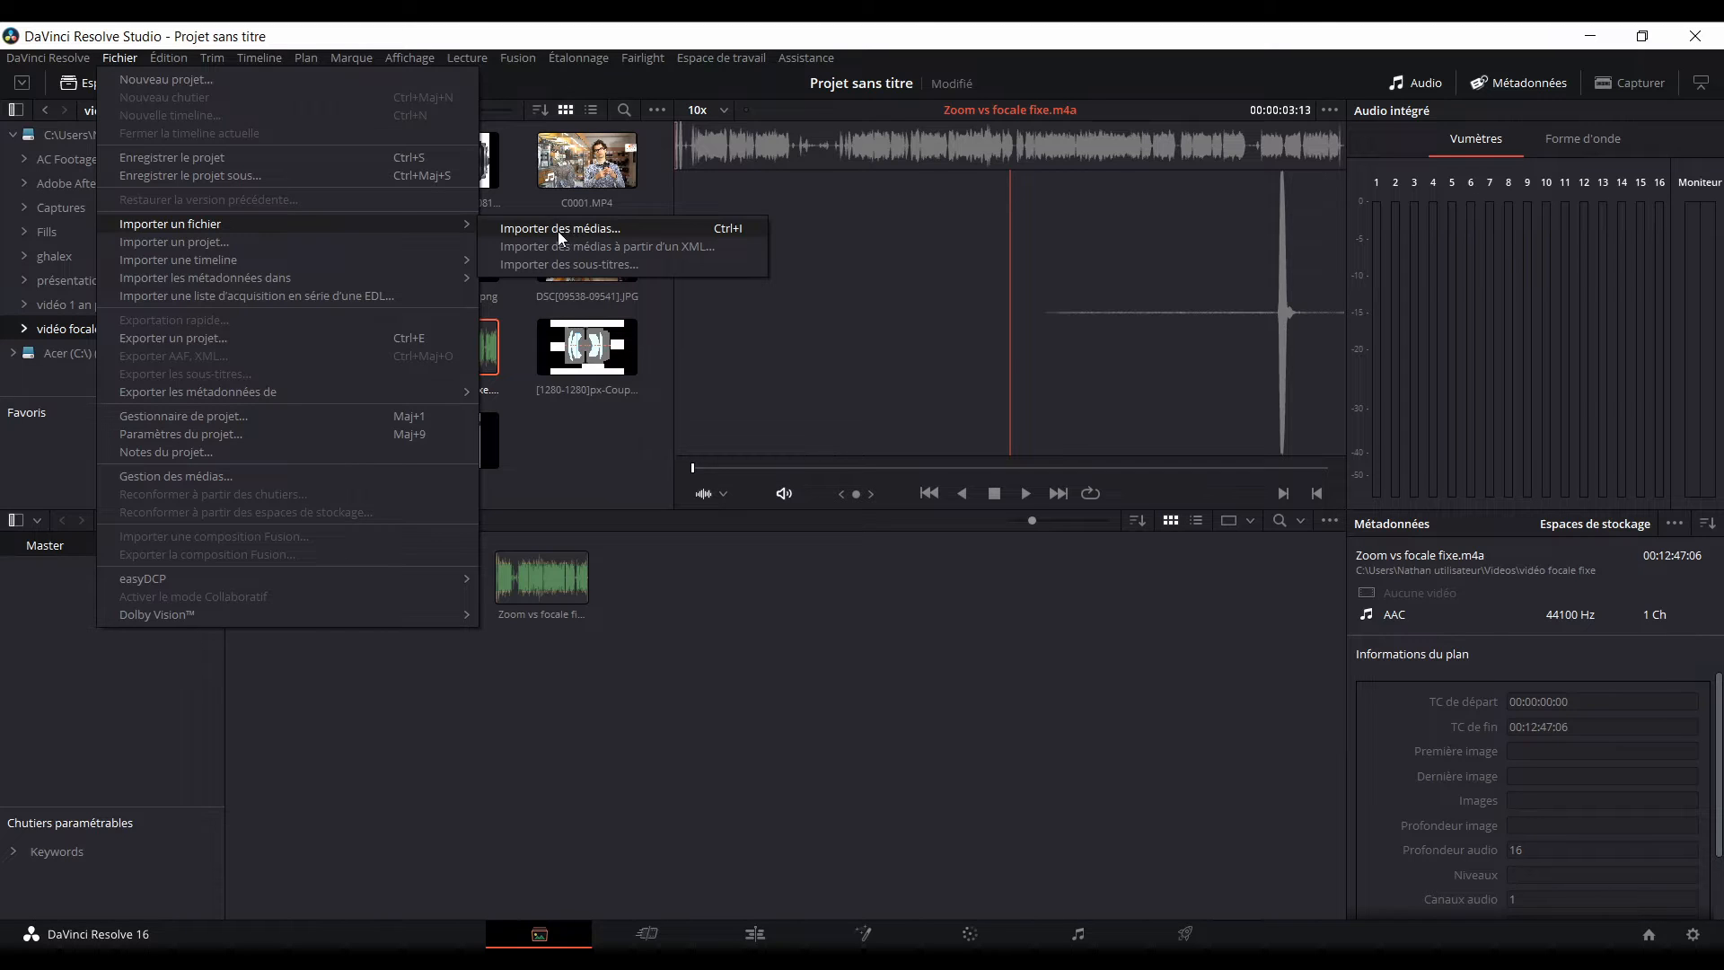
click(551, 455)
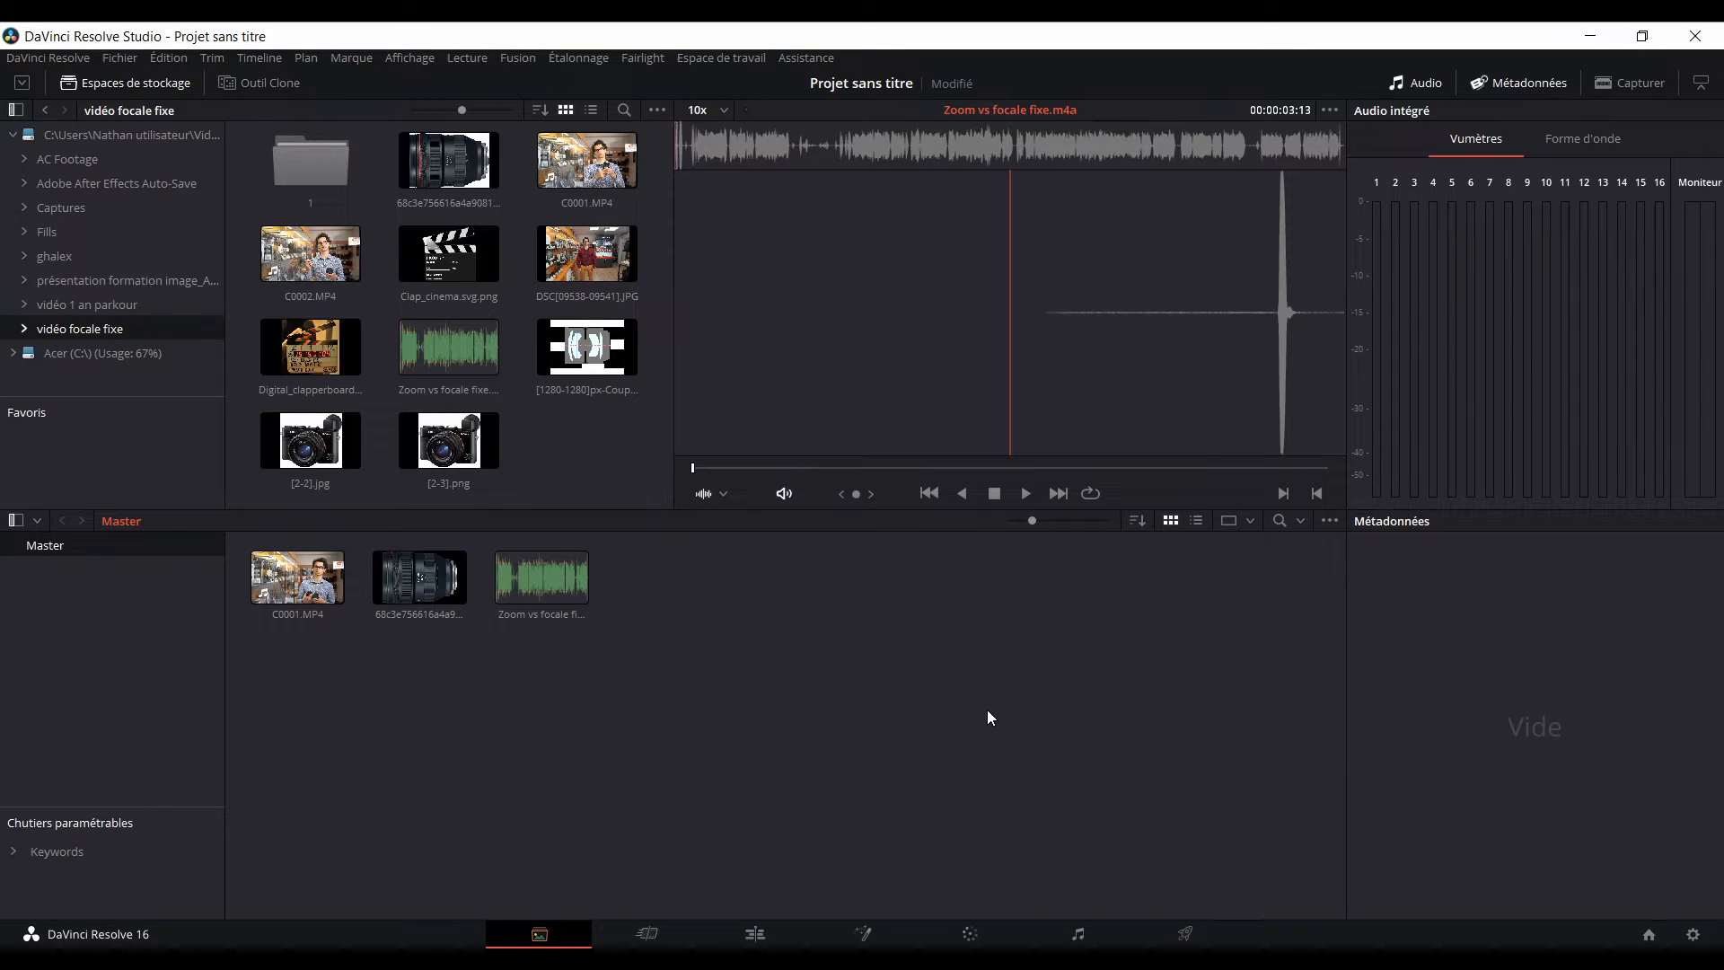
Review the metadata of Zoom vs focale fixe.m4a in the media pool and play a short passage around 1:47.
click(538, 588)
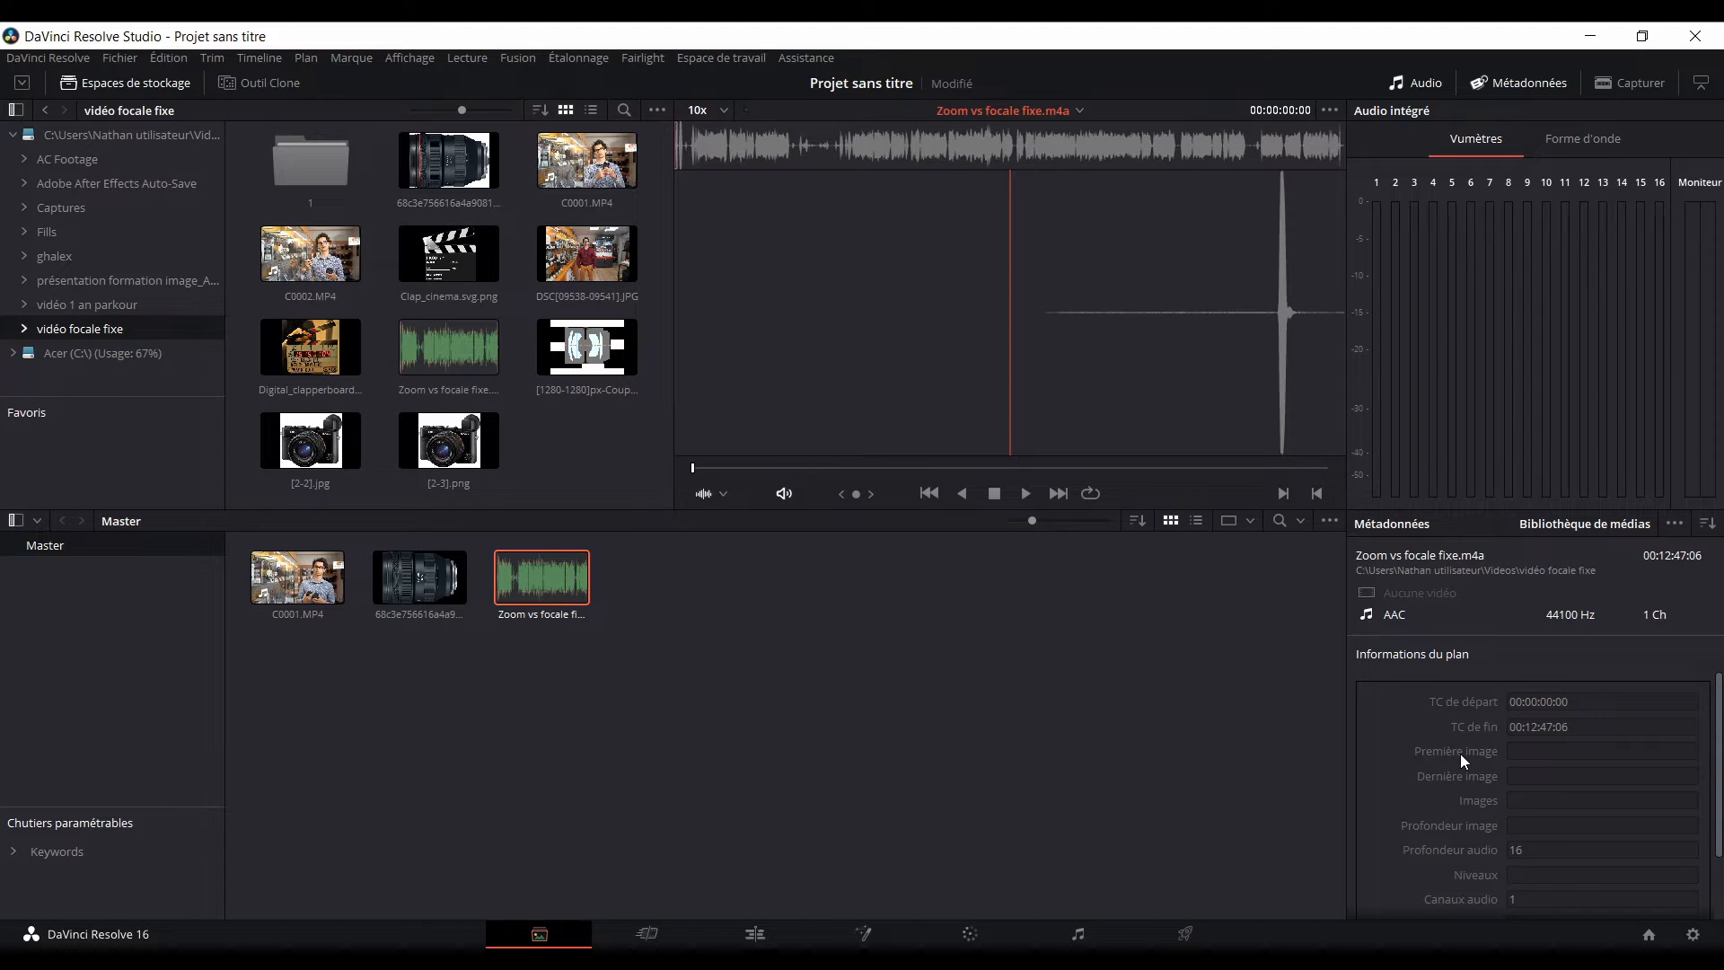
scroll(1451, 756, down, 2)
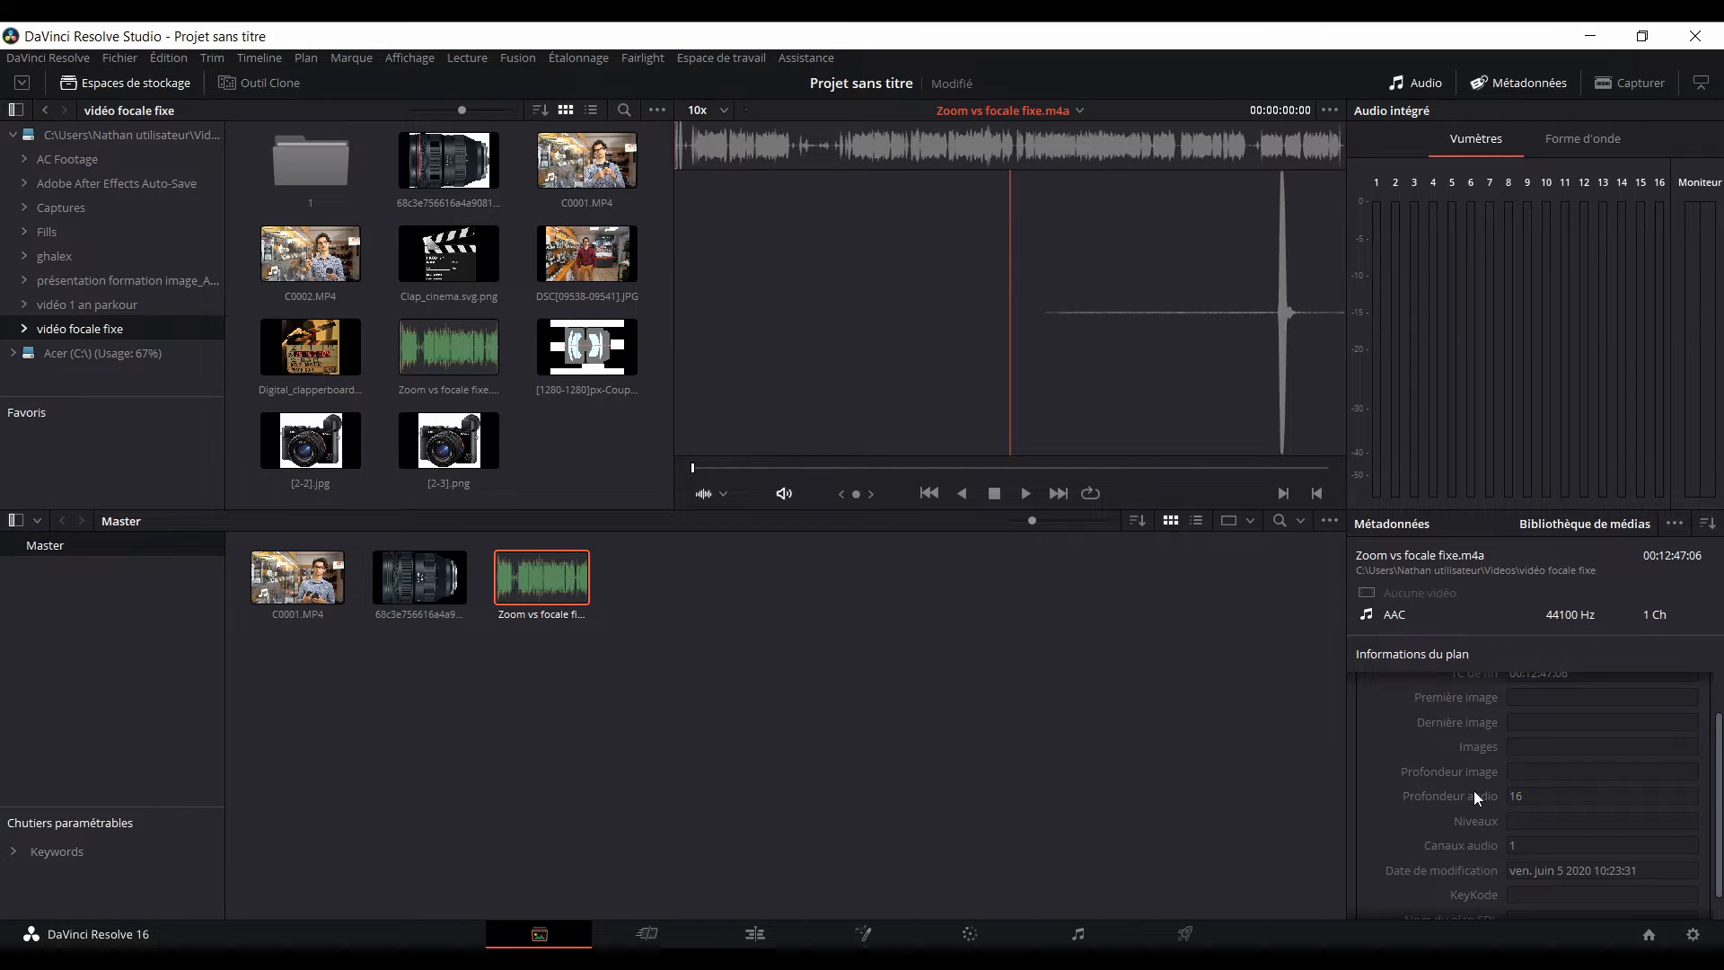
scroll(1477, 799, down, 1)
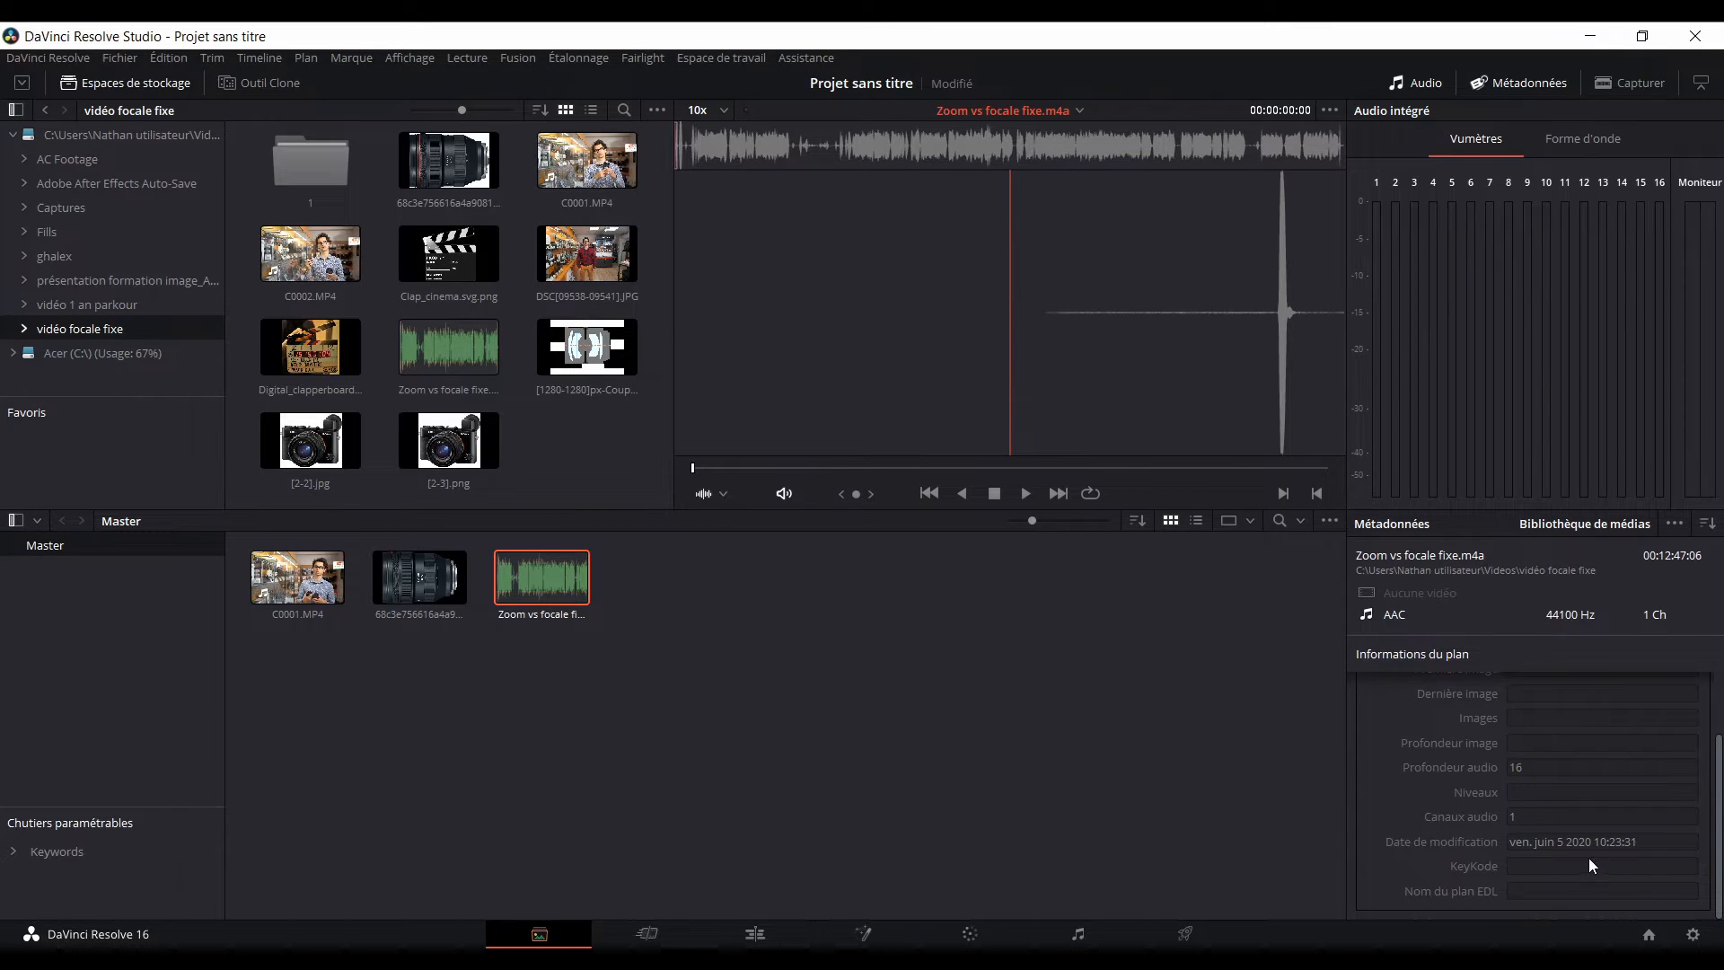
scroll(1433, 817, up, 3)
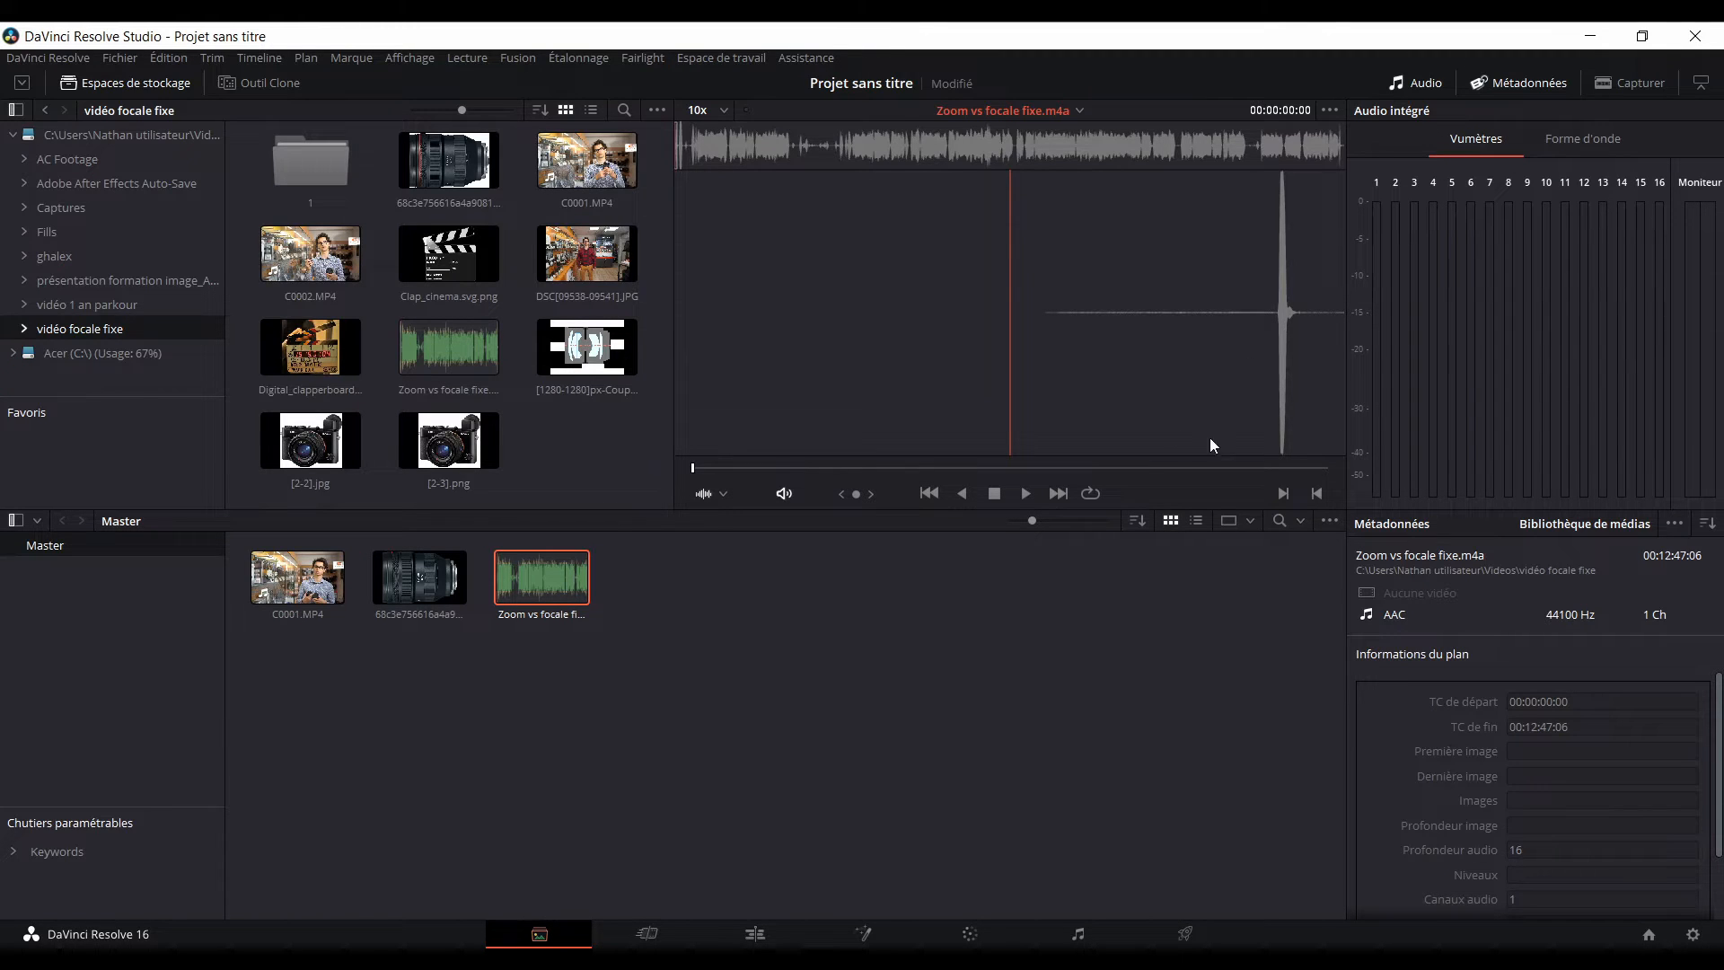
click(782, 468)
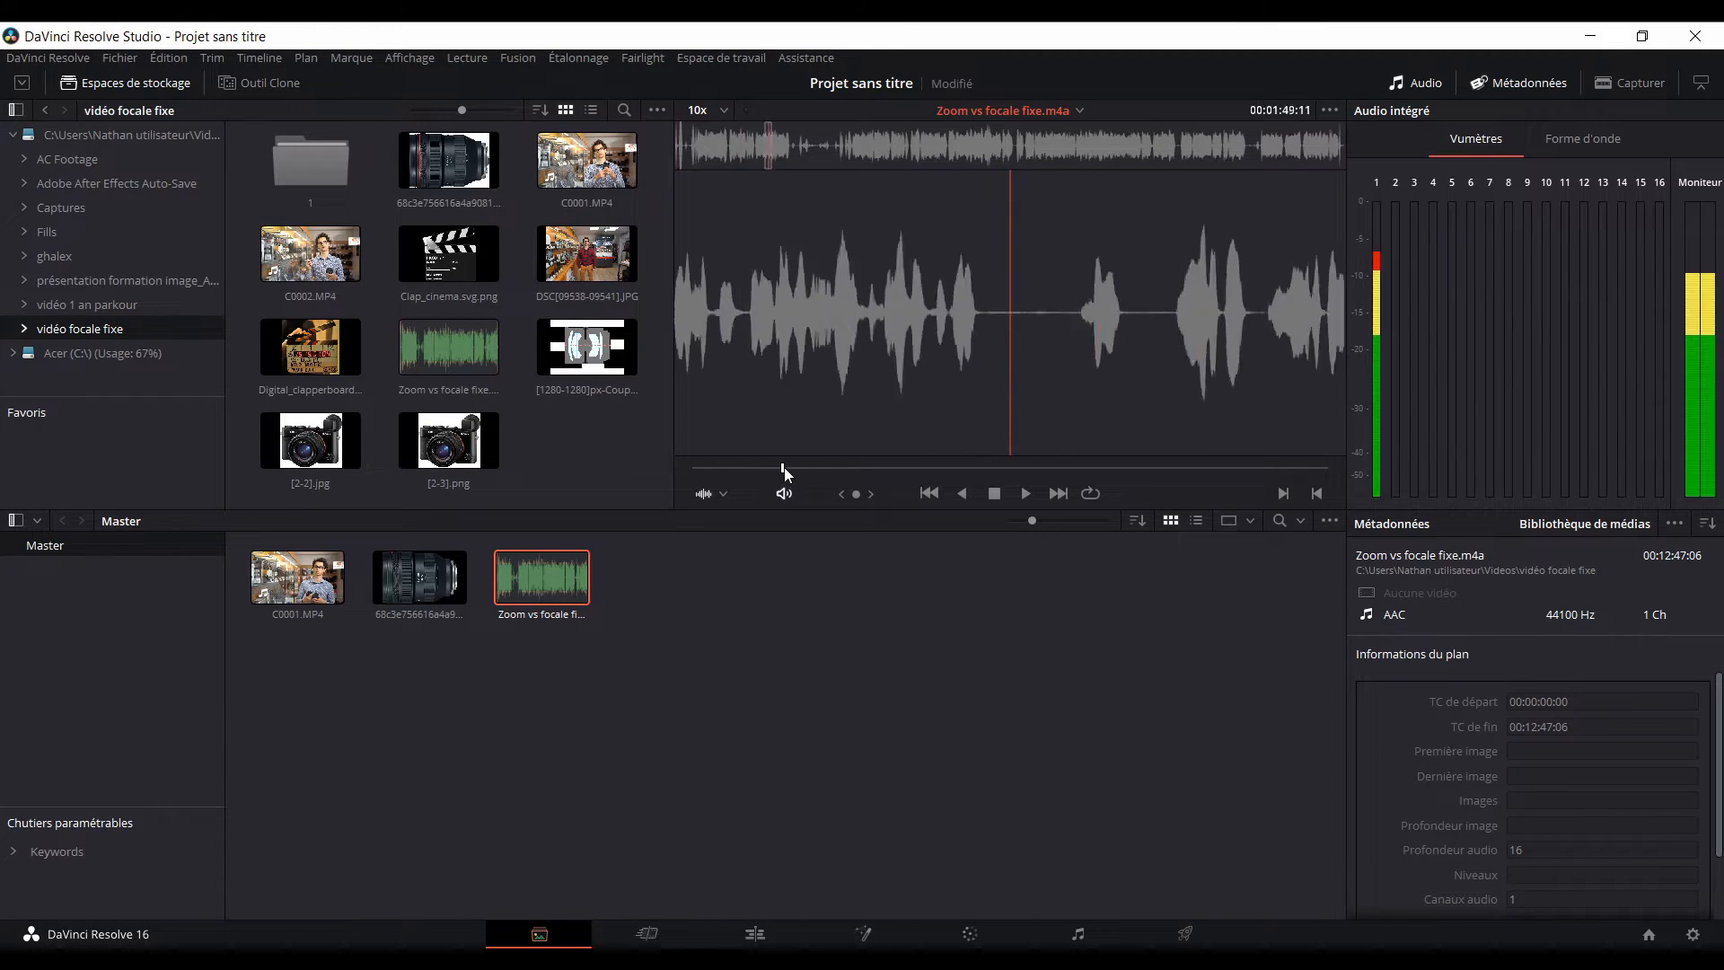
drag(782, 468, 781, 468)
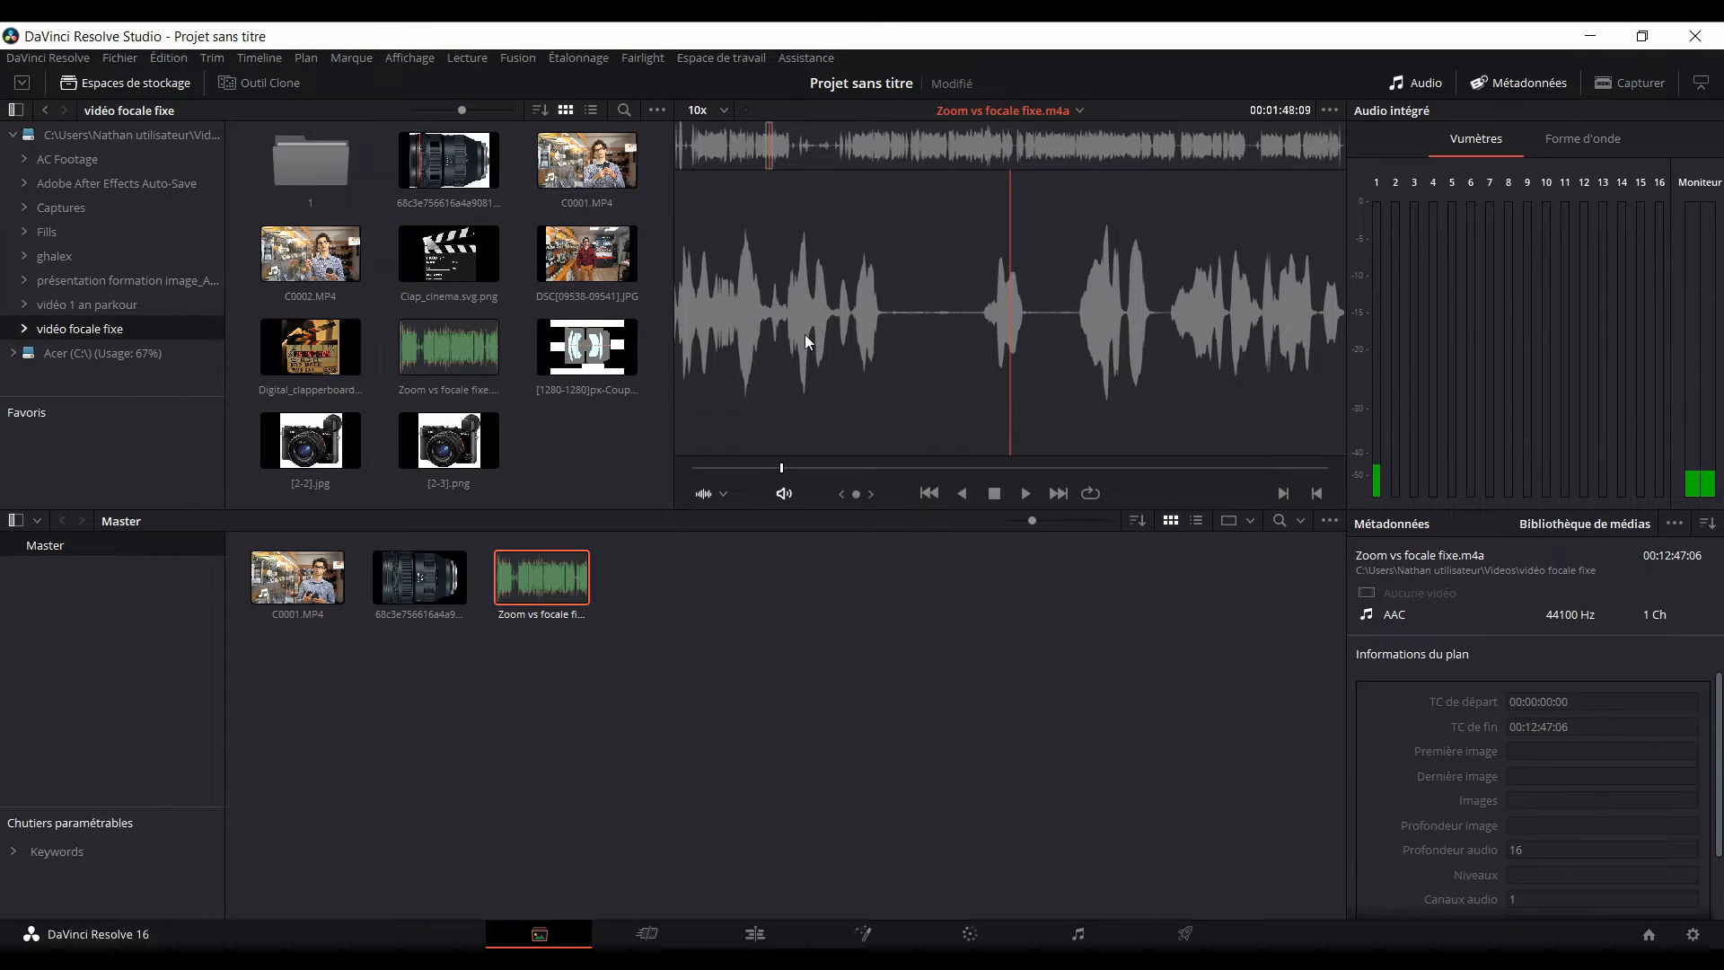
click(771, 468)
key(space)
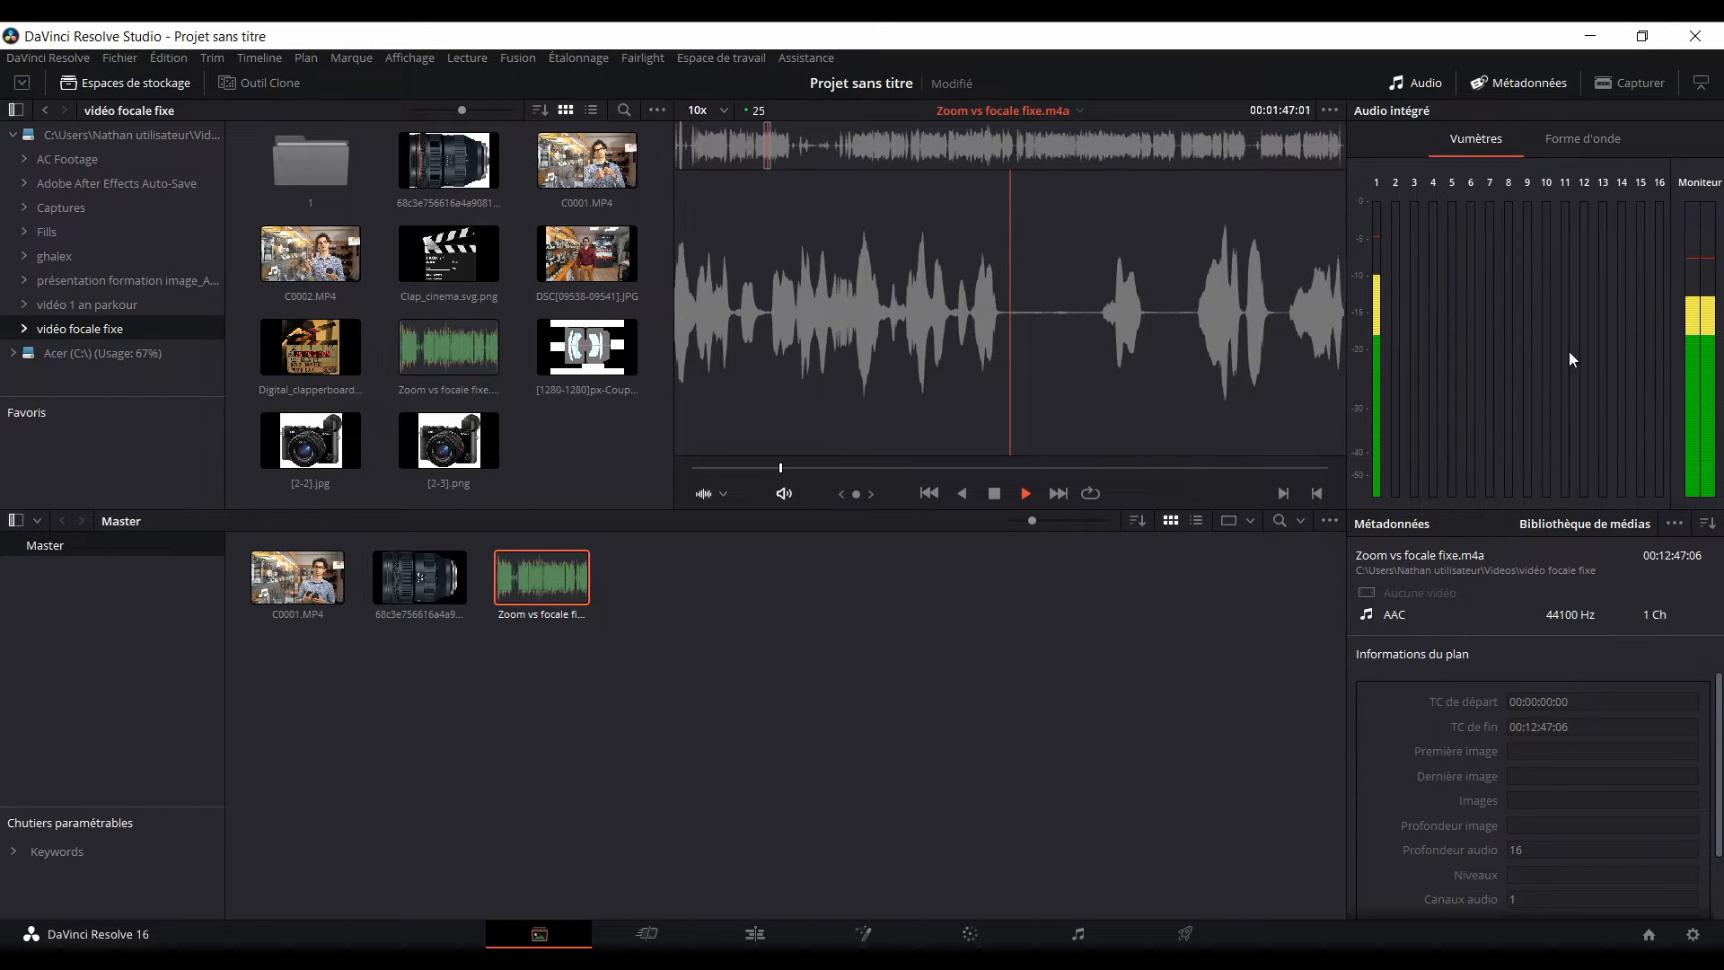
key(space)
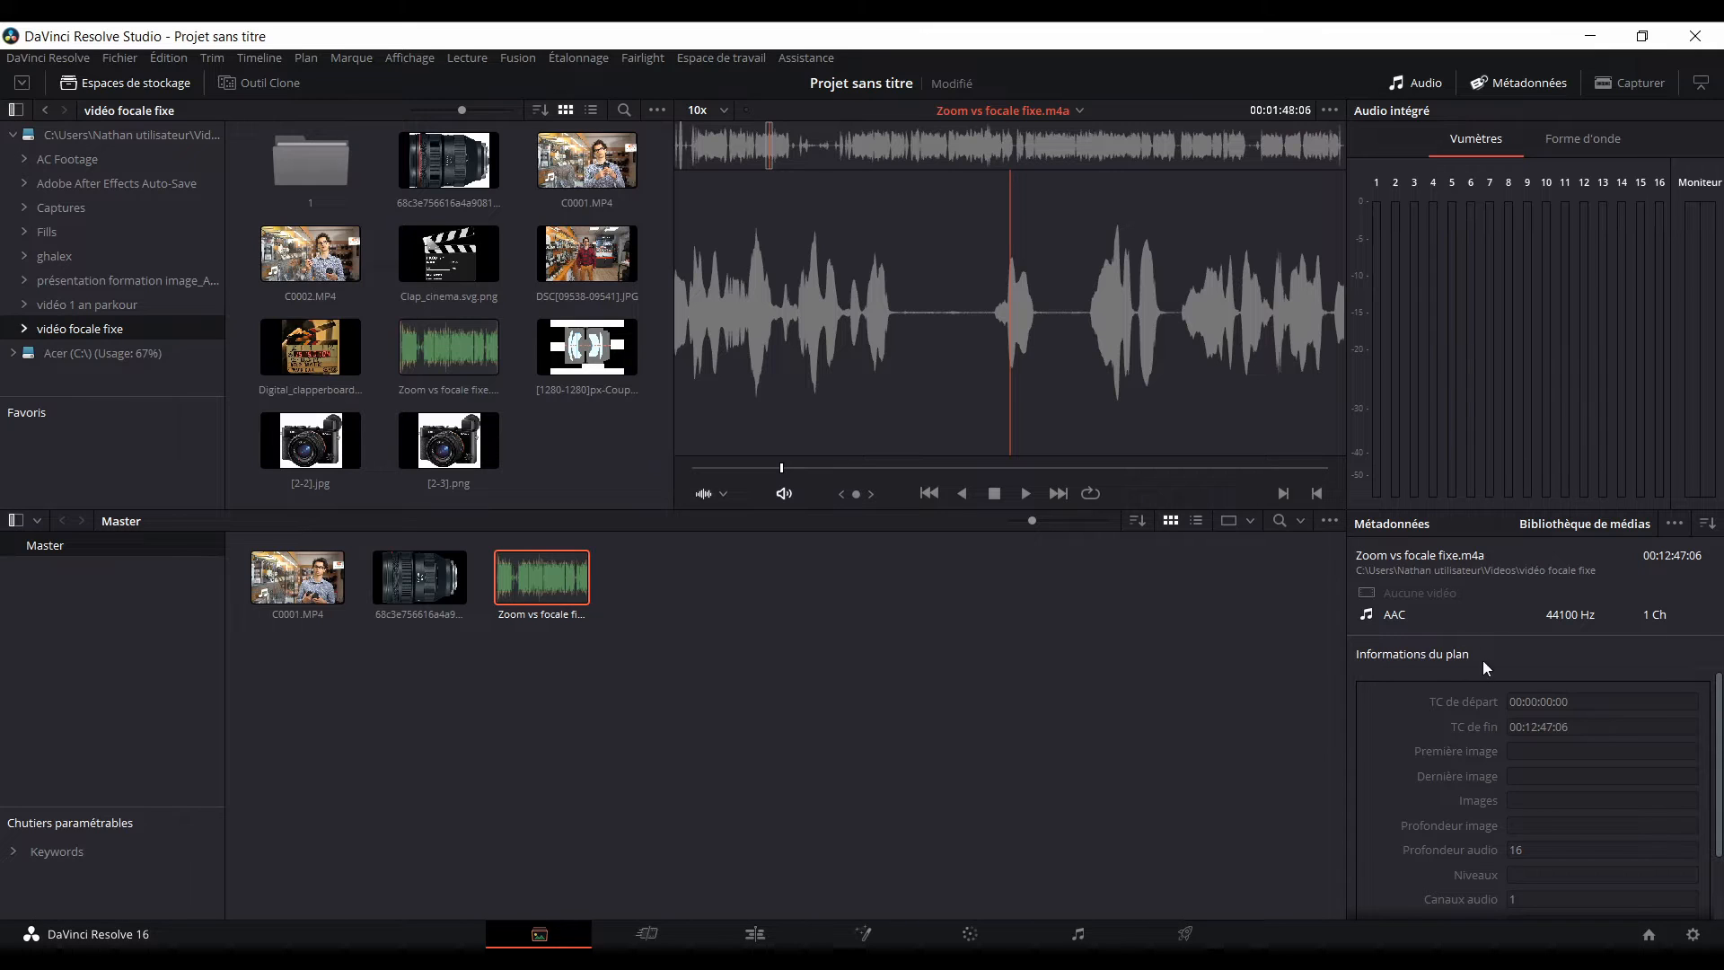
Toggle the audio meters, the metadata and the storage browser off and back on.
click(1415, 79)
click(1389, 79)
click(1511, 88)
click(1508, 88)
click(123, 83)
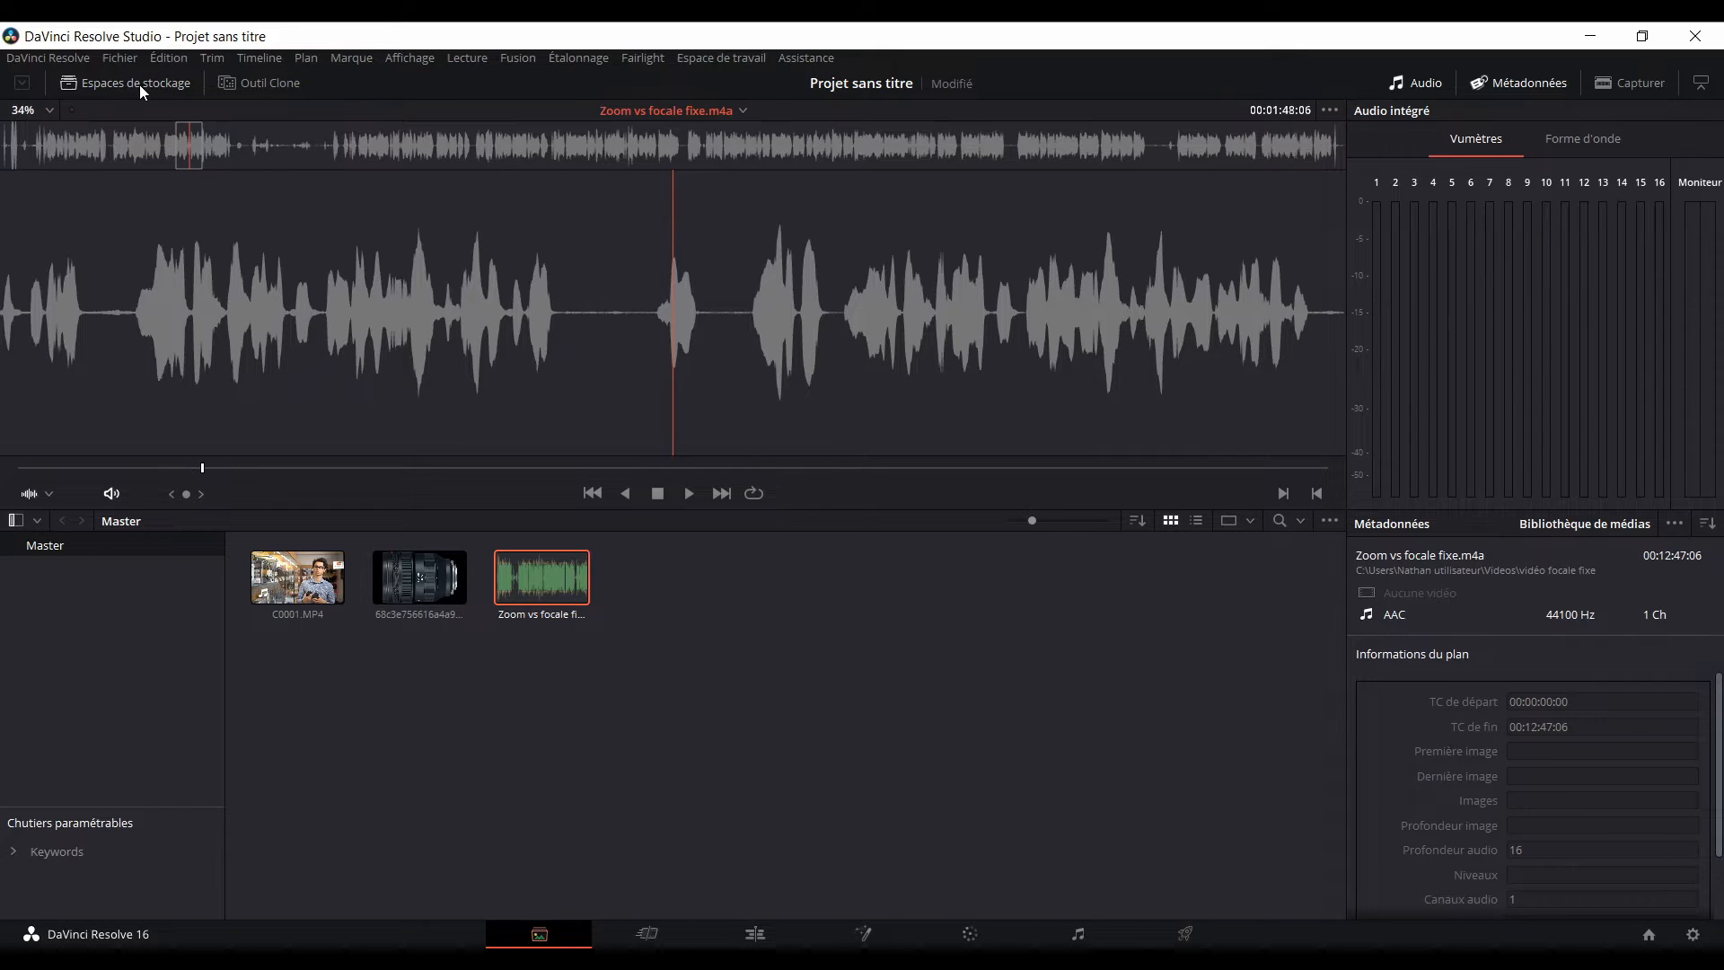
click(139, 84)
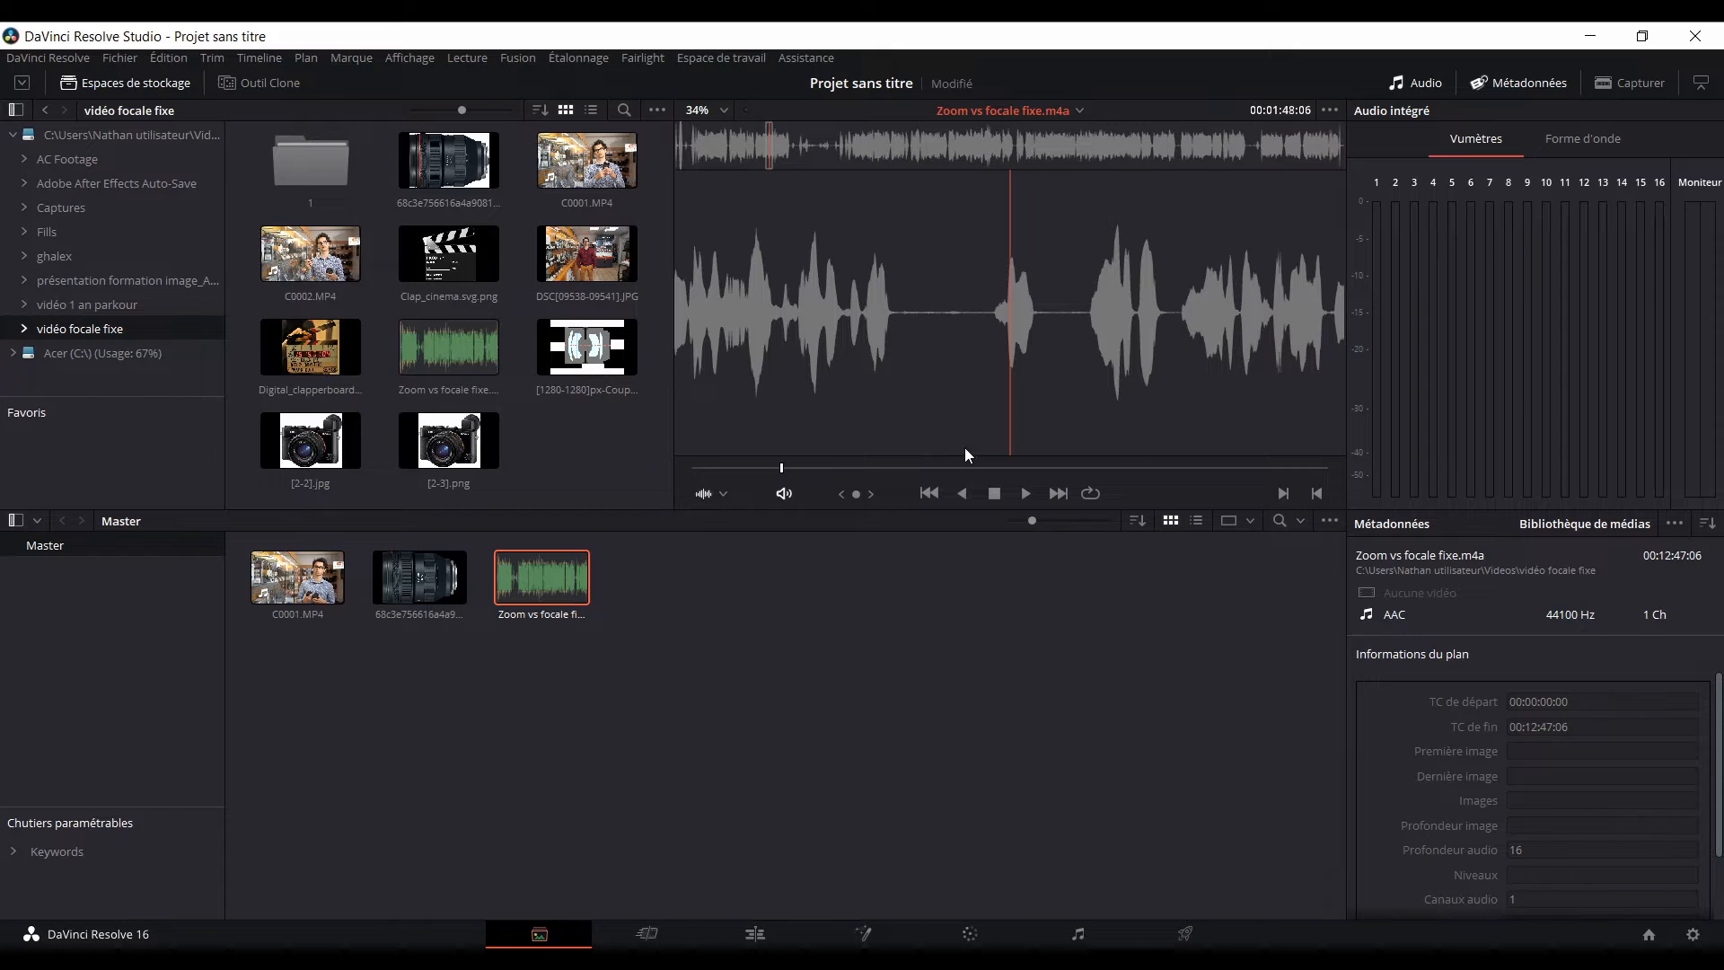
Play the audio clip in the viewer from about 5:43, pausing and resuming playback until about 6:03.
drag(919, 462, 977, 465)
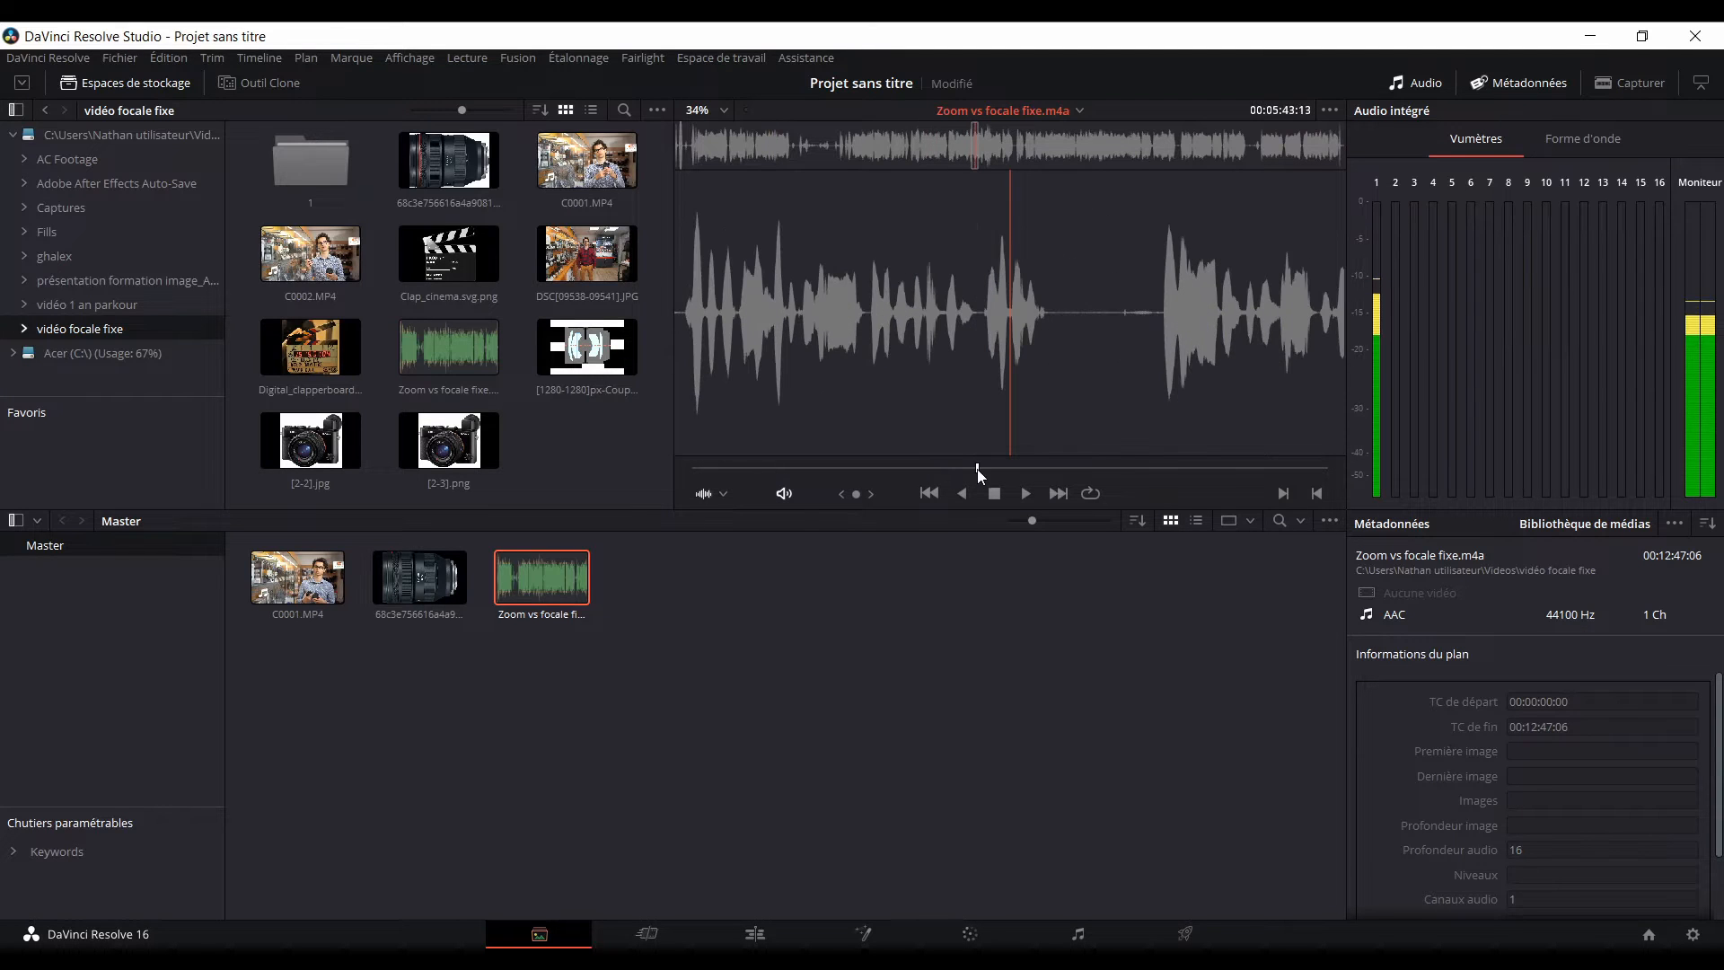
click(1023, 495)
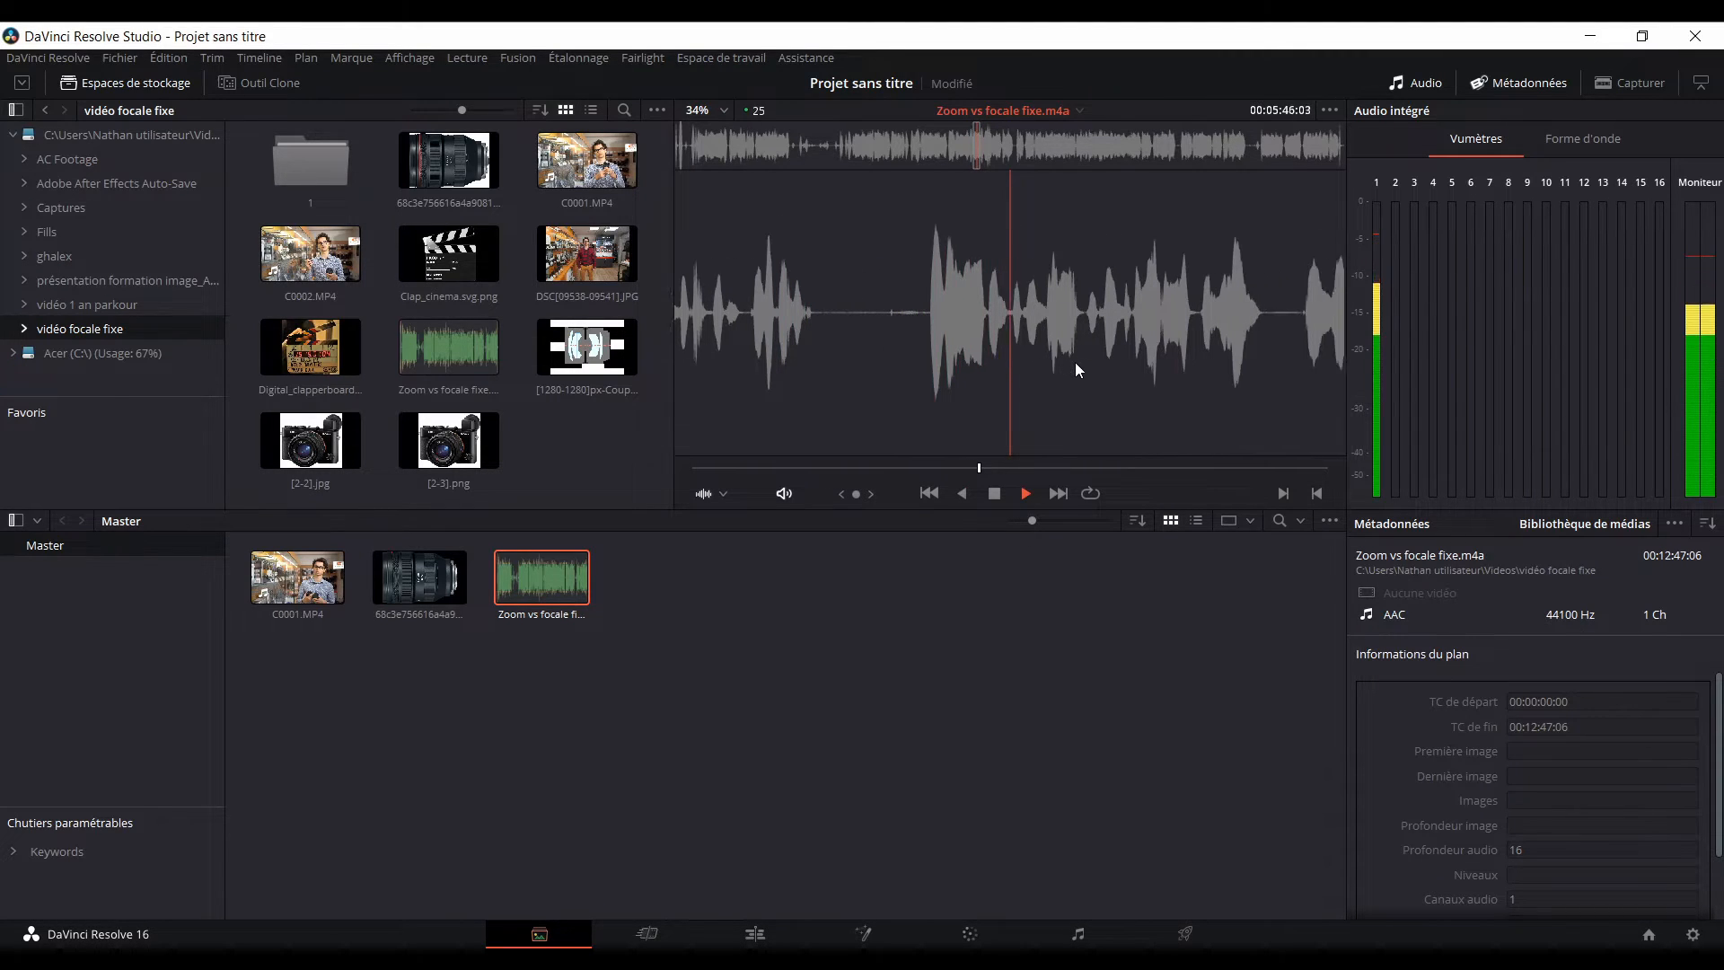
click(993, 494)
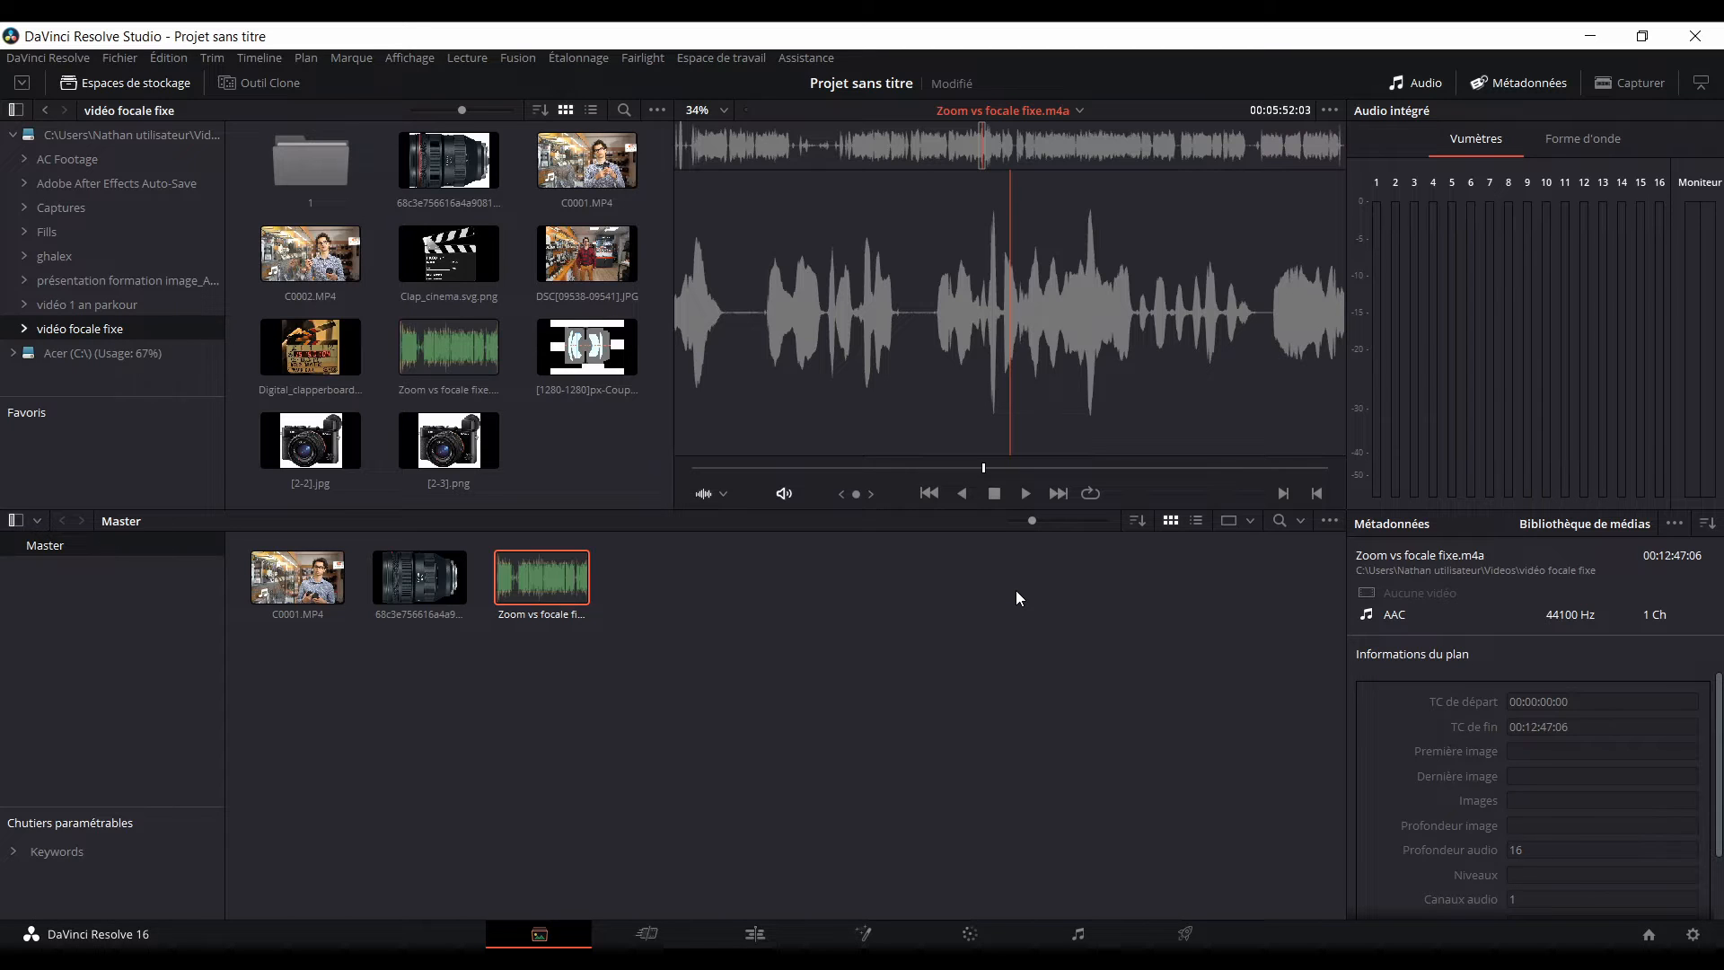
key(space)
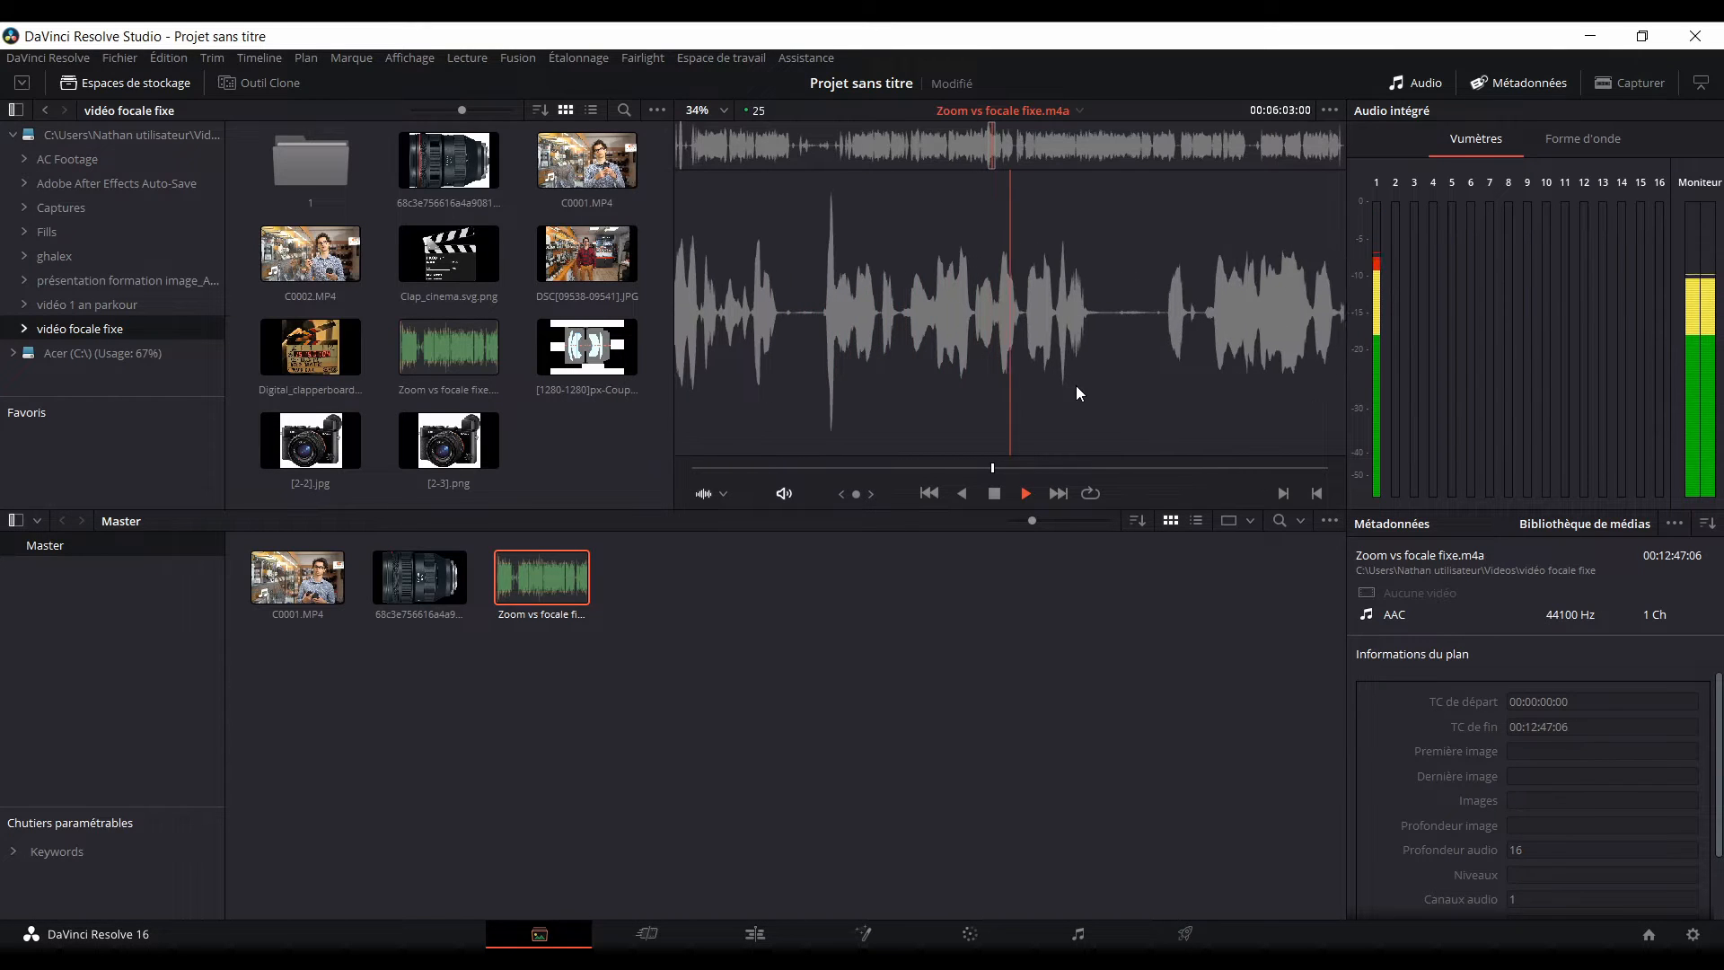
key(space)
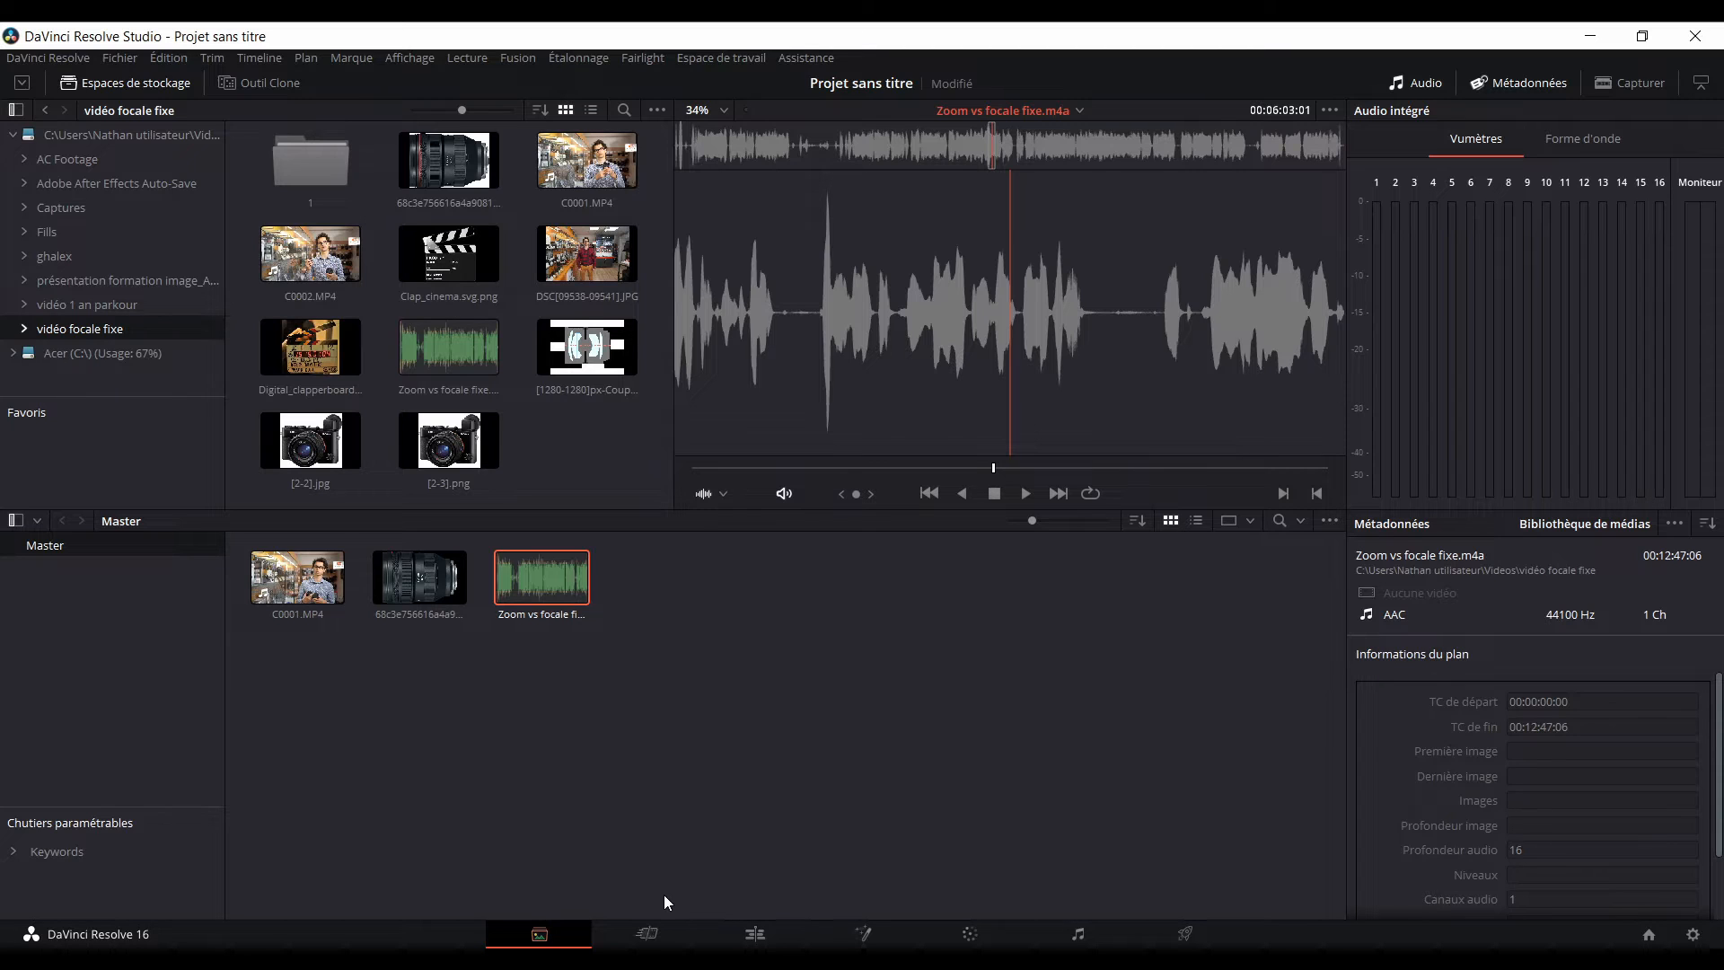
Look over the Cut, Edit and Media pages in turn, and return to the Edit page.
click(647, 933)
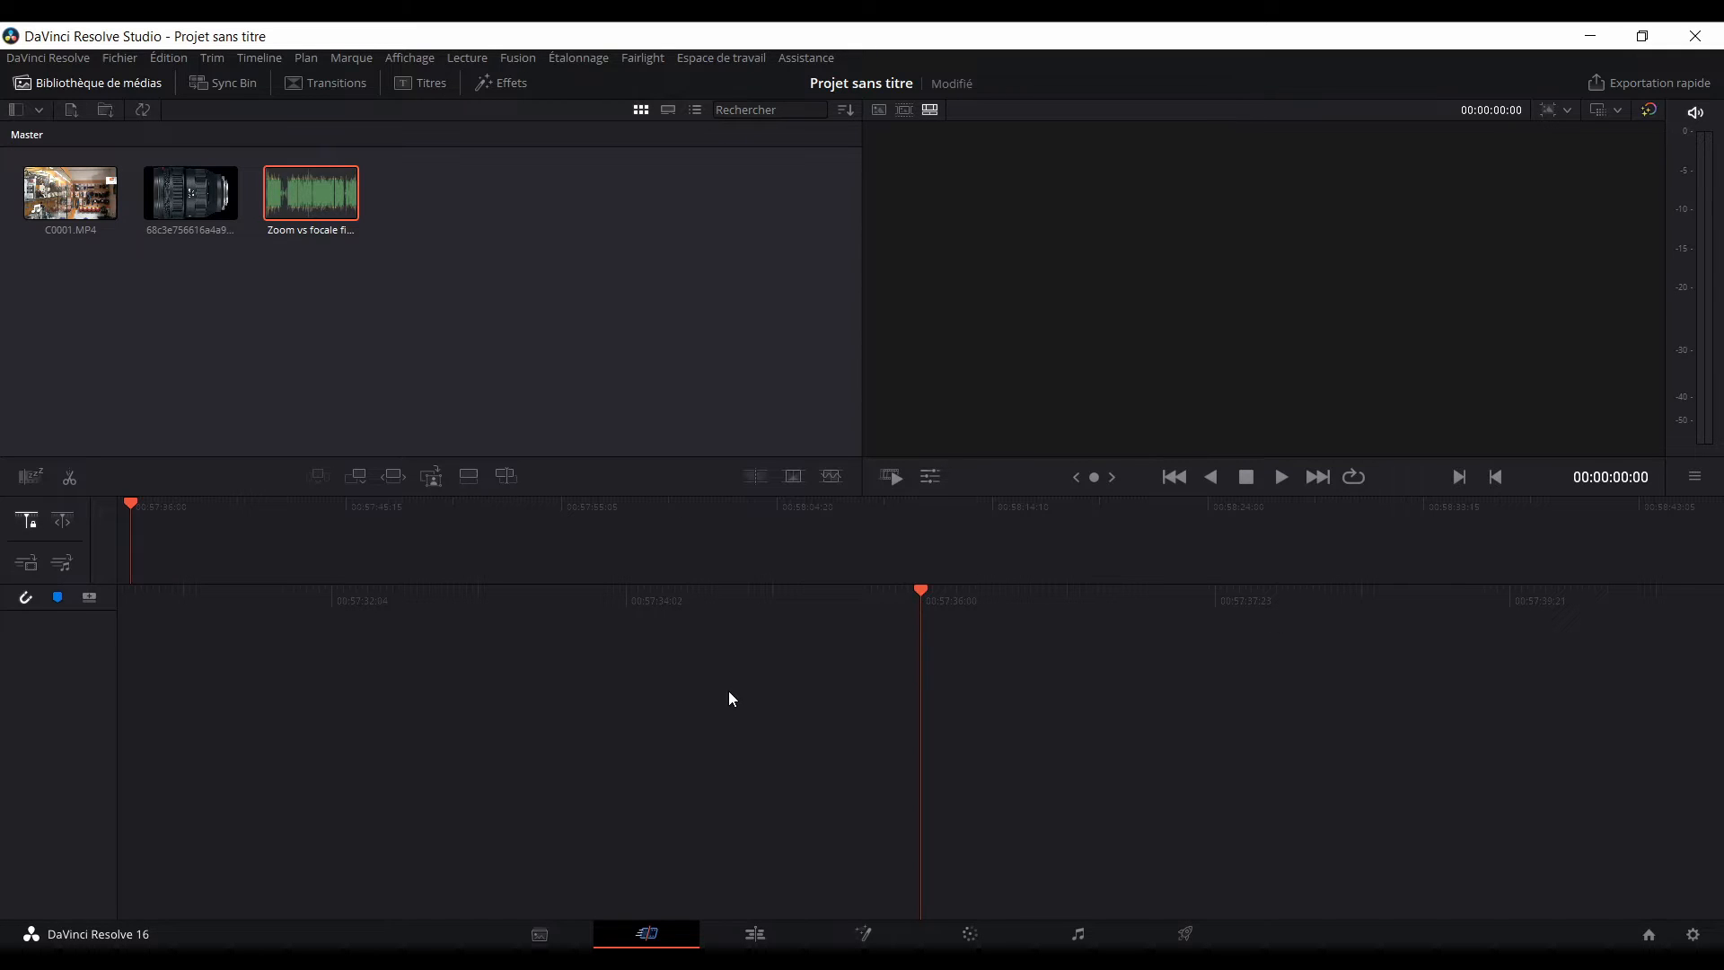
click(741, 940)
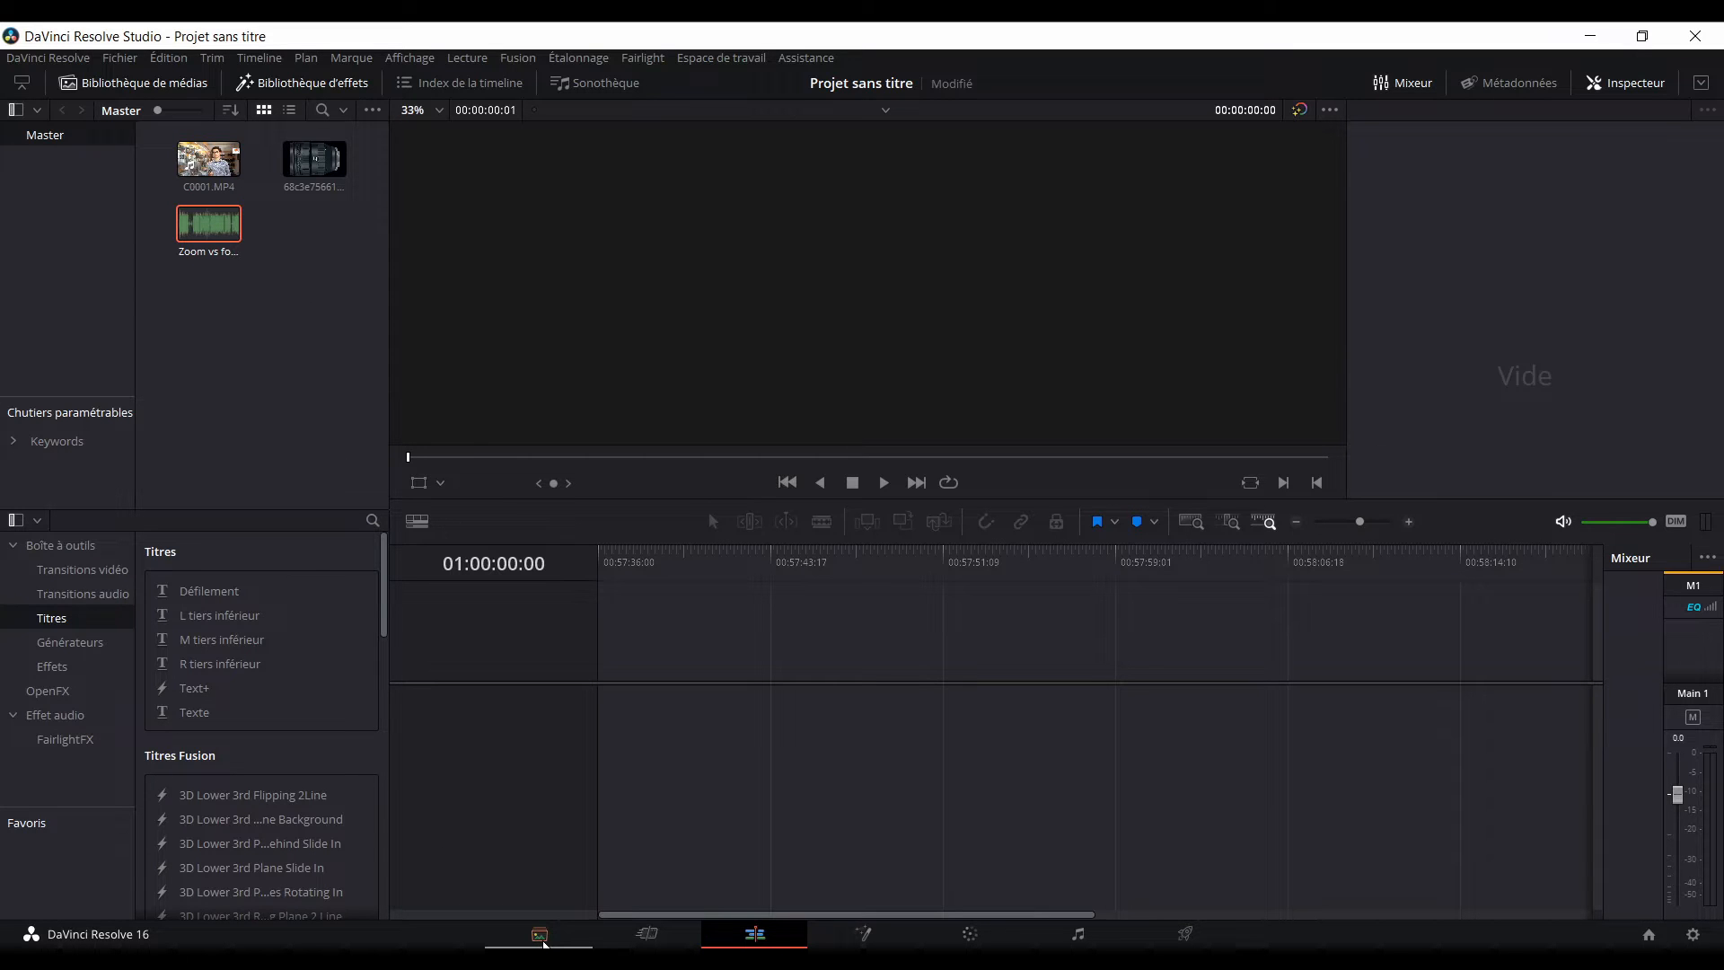
click(537, 942)
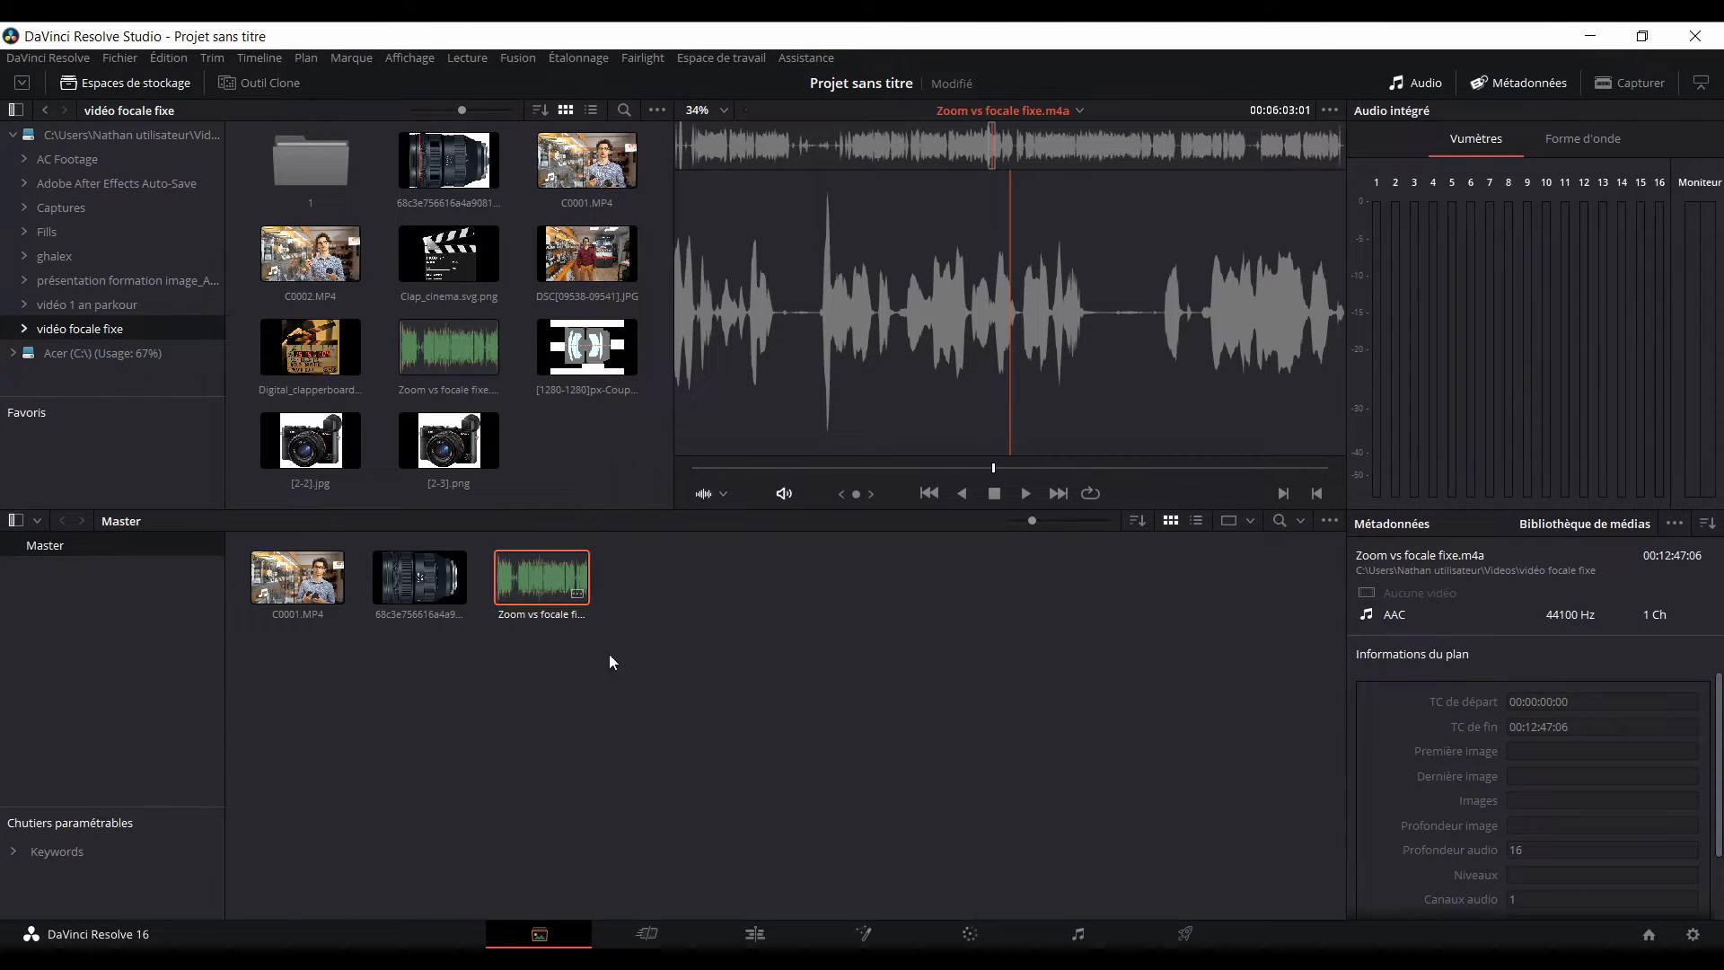
click(751, 935)
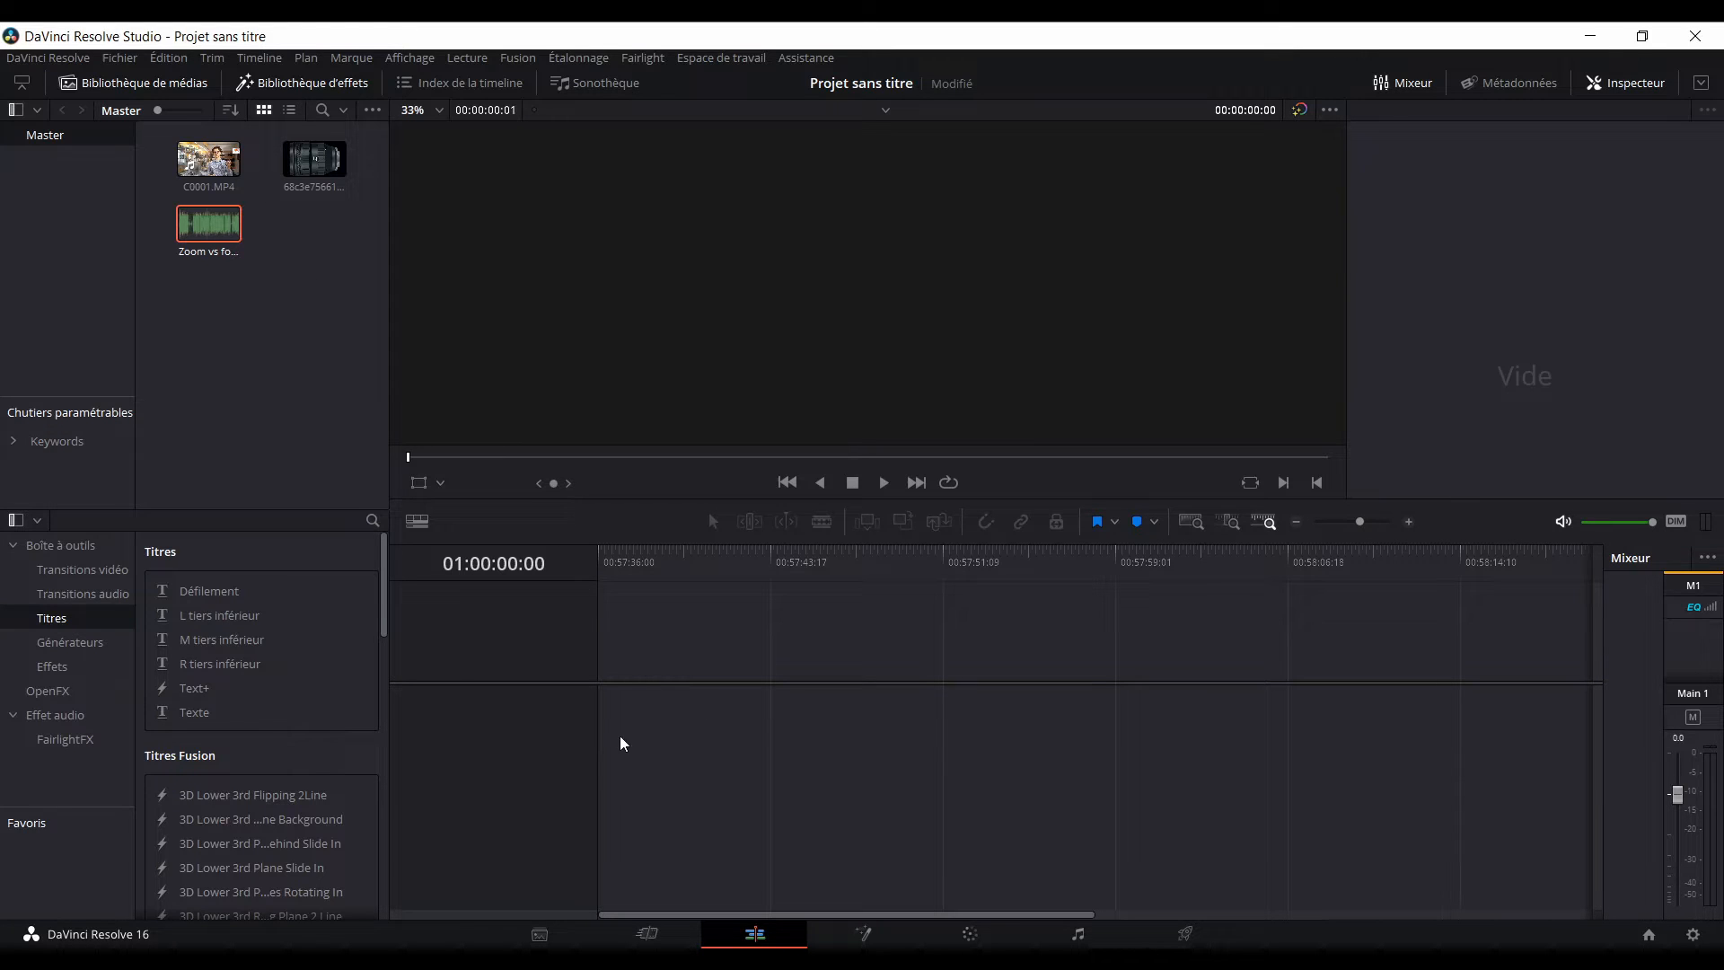
Create a timeline from C0001.MP4 by placing the clip at the start of the empty timeline.
click(273, 296)
click(195, 162)
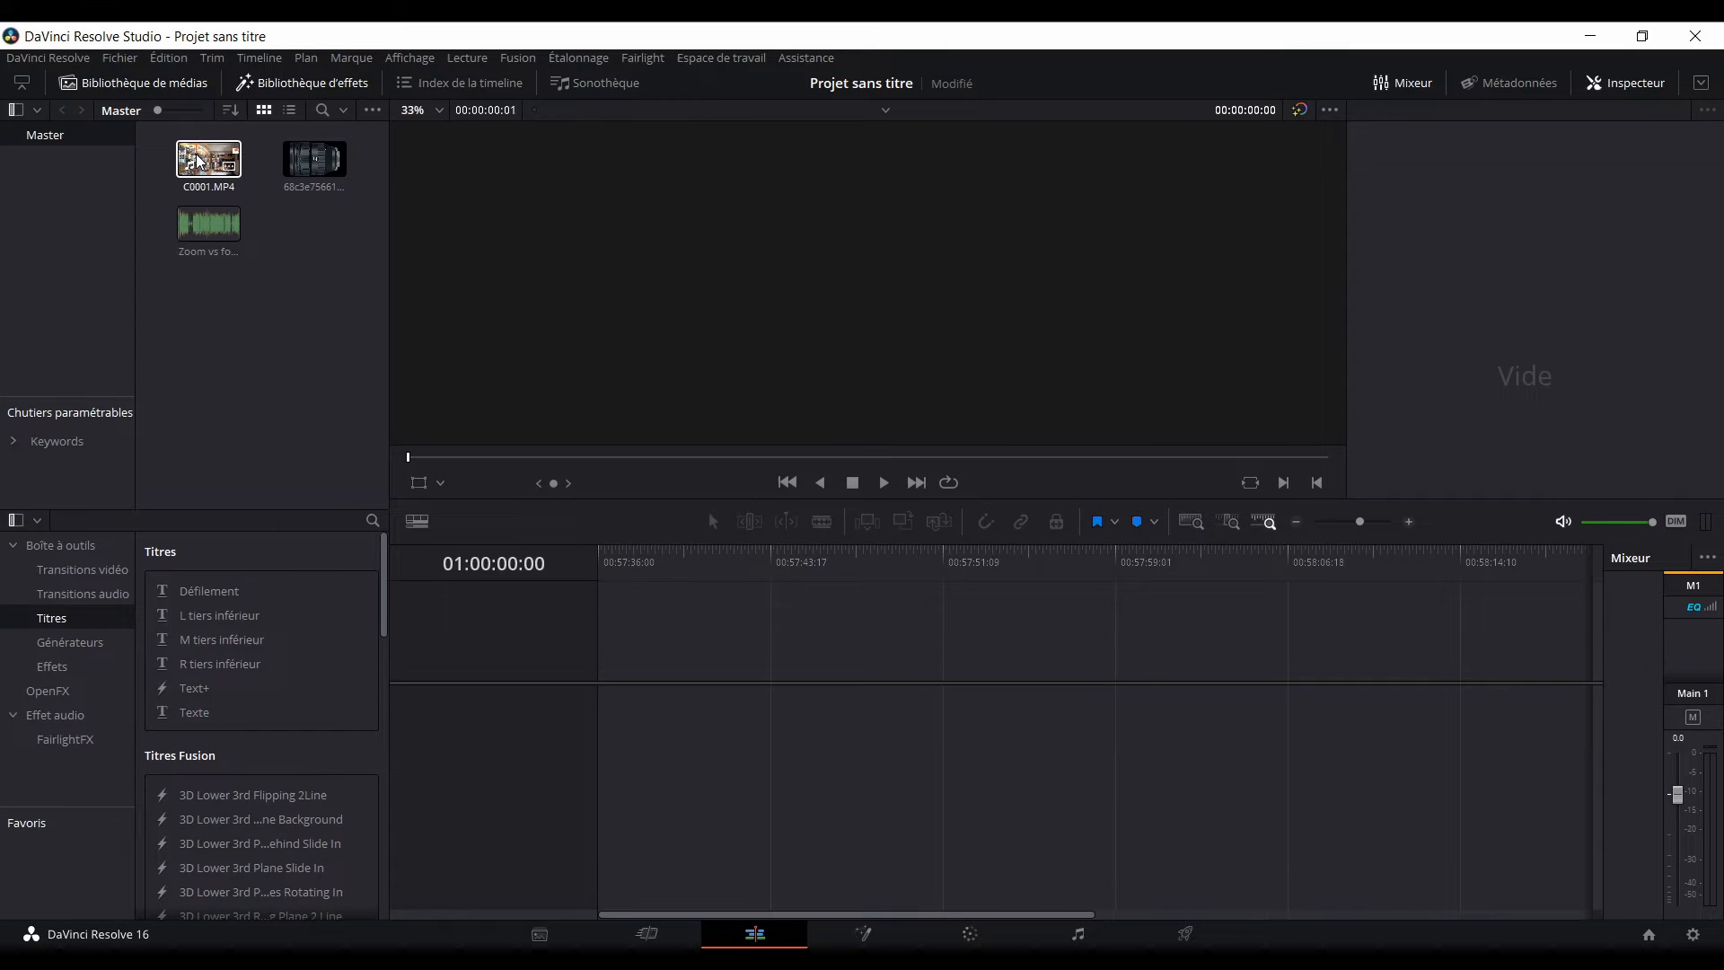
drag(197, 162, 608, 706)
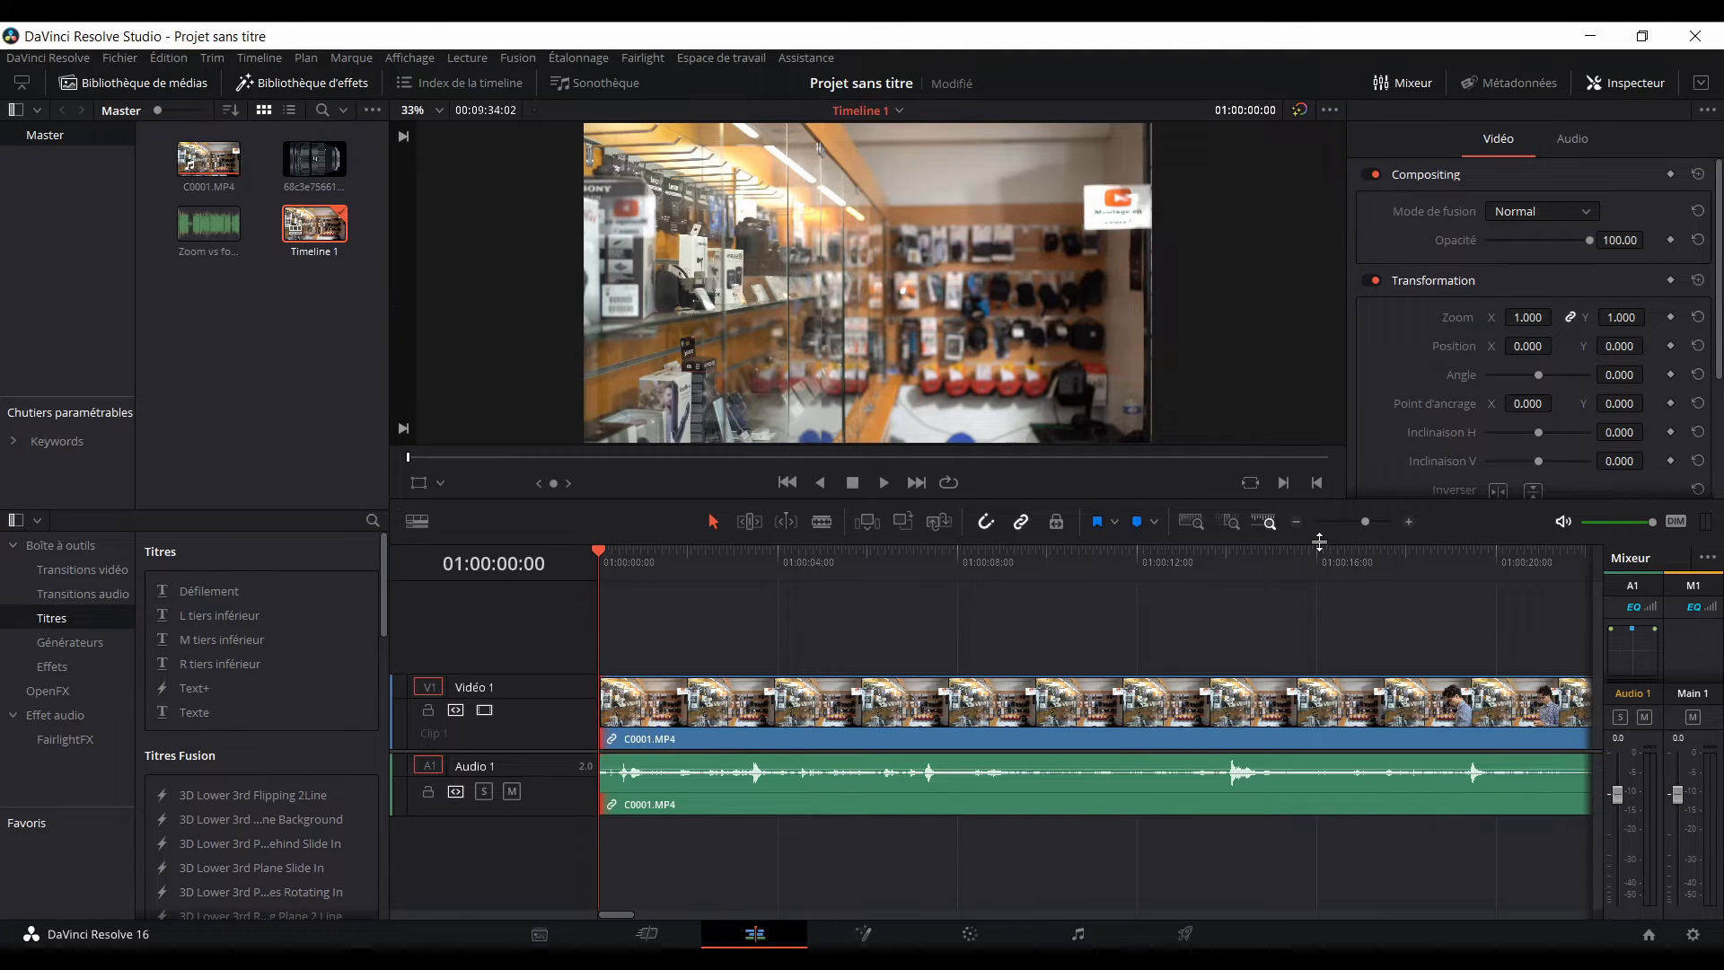
click(1300, 521)
click(1301, 521)
click(1300, 521)
click(1300, 522)
click(1300, 521)
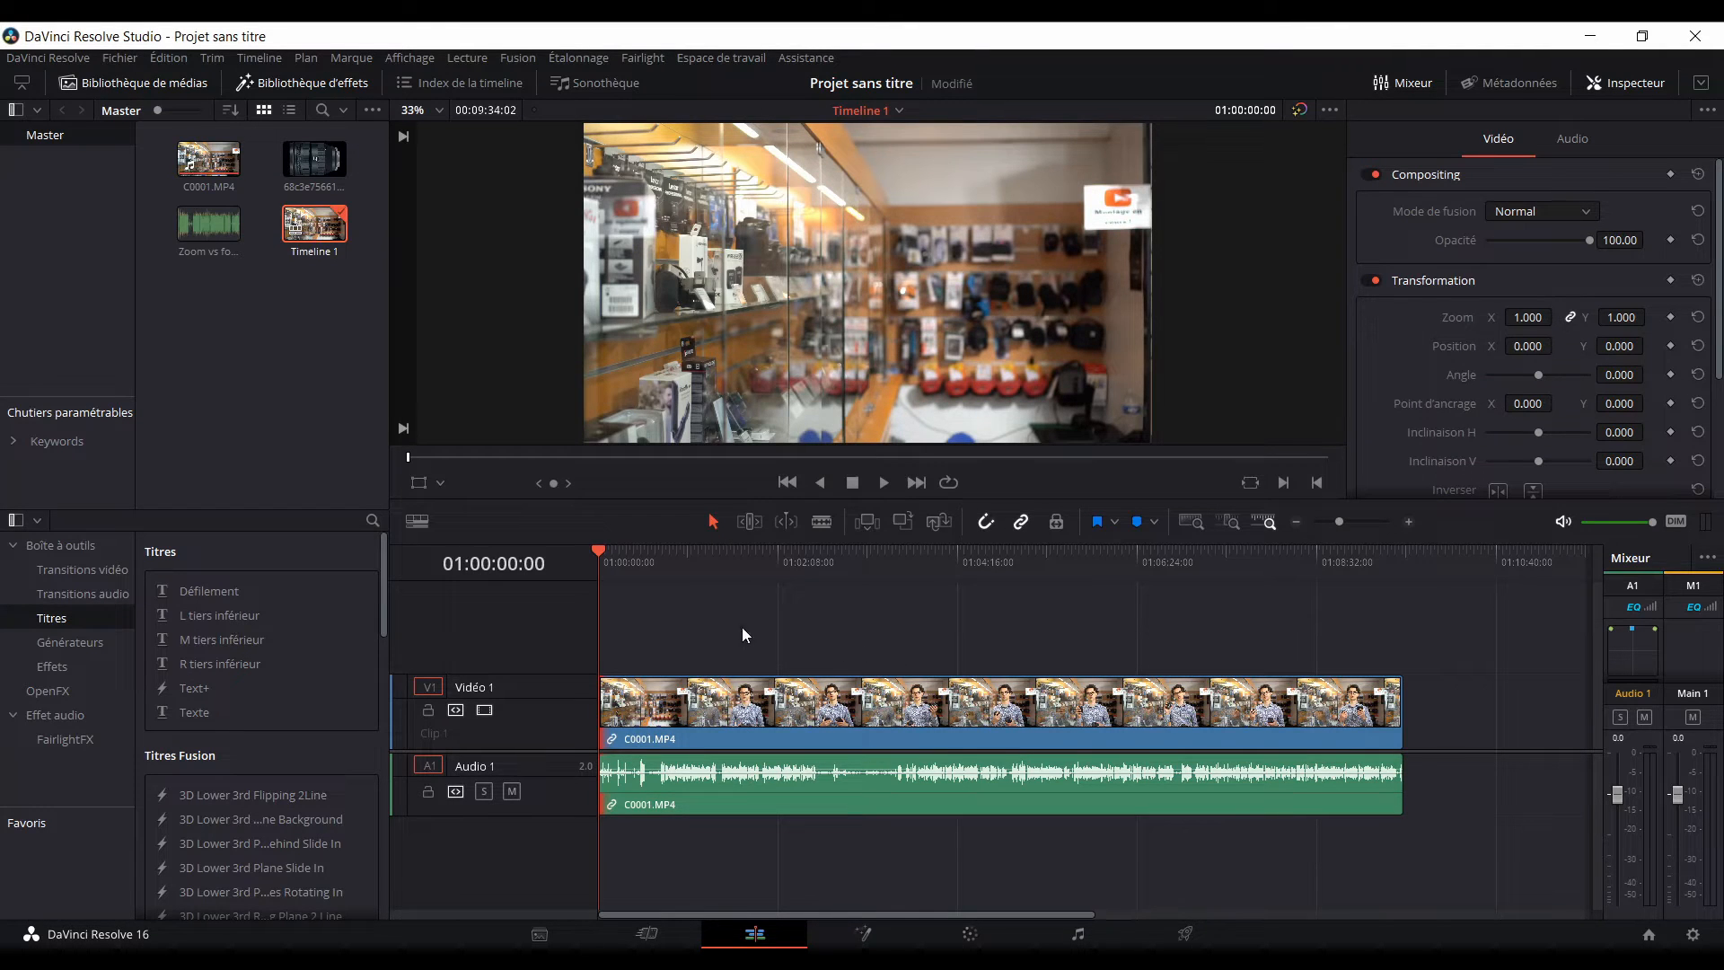
Select everything on the timeline and preview the clip around 01:06:37, 01:04:42 and 01:02:49.
key(ctrl+a)
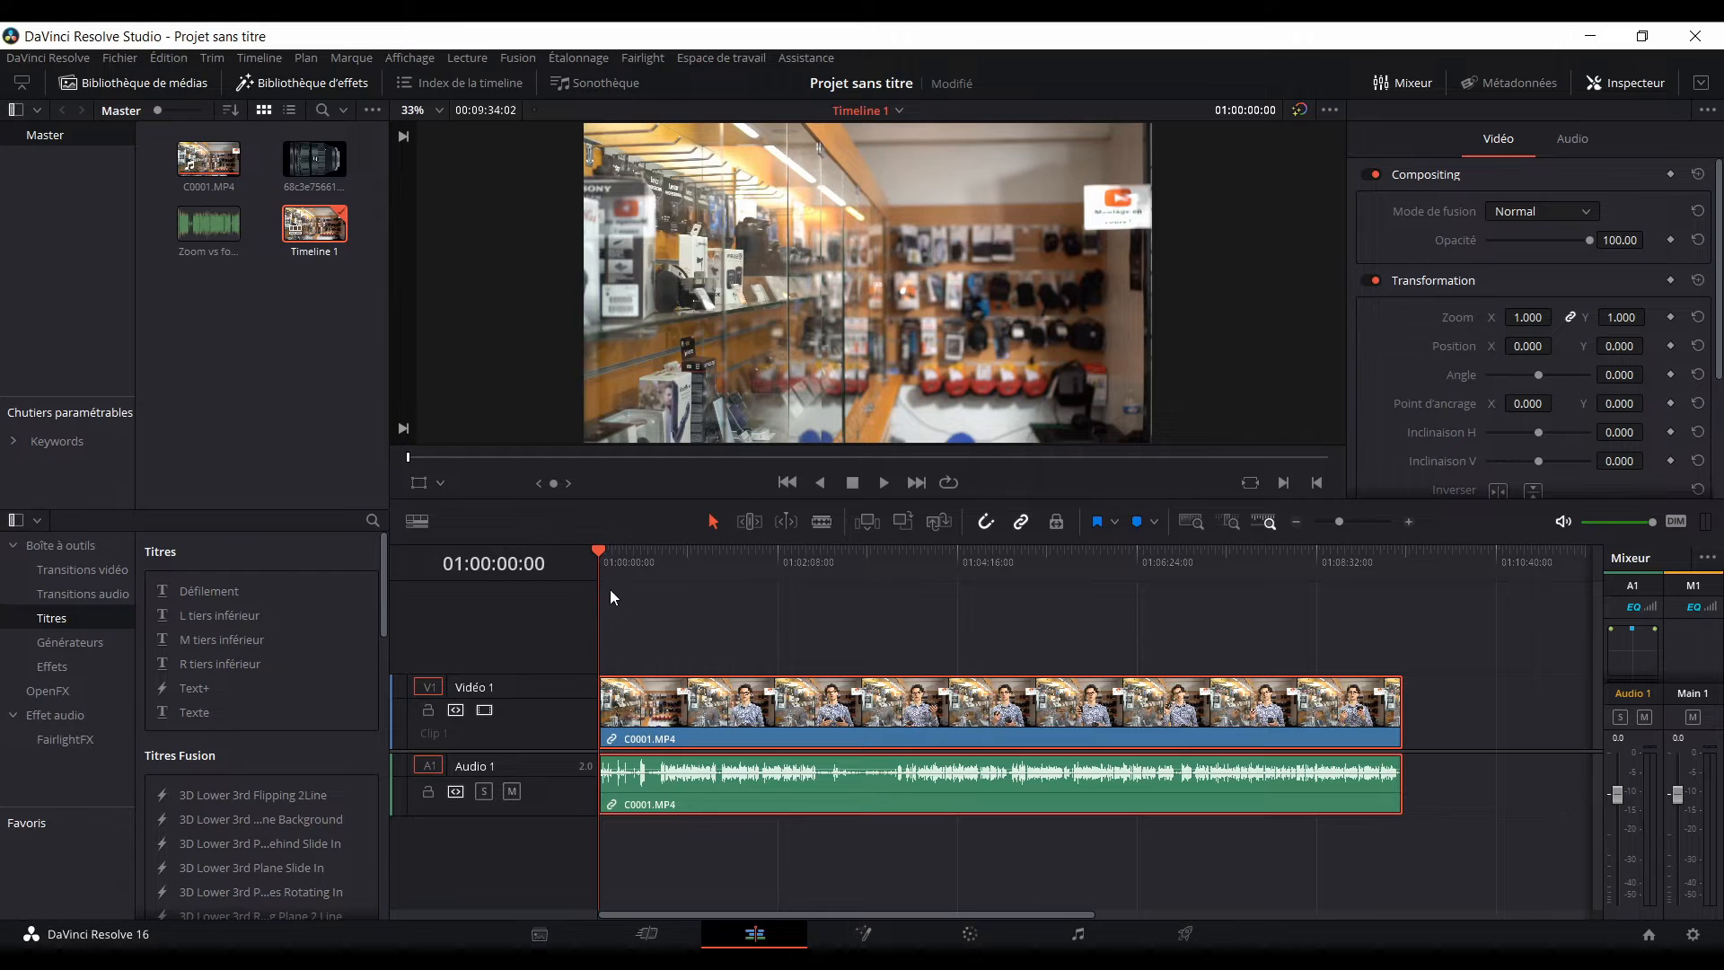
drag(634, 568, 1156, 620)
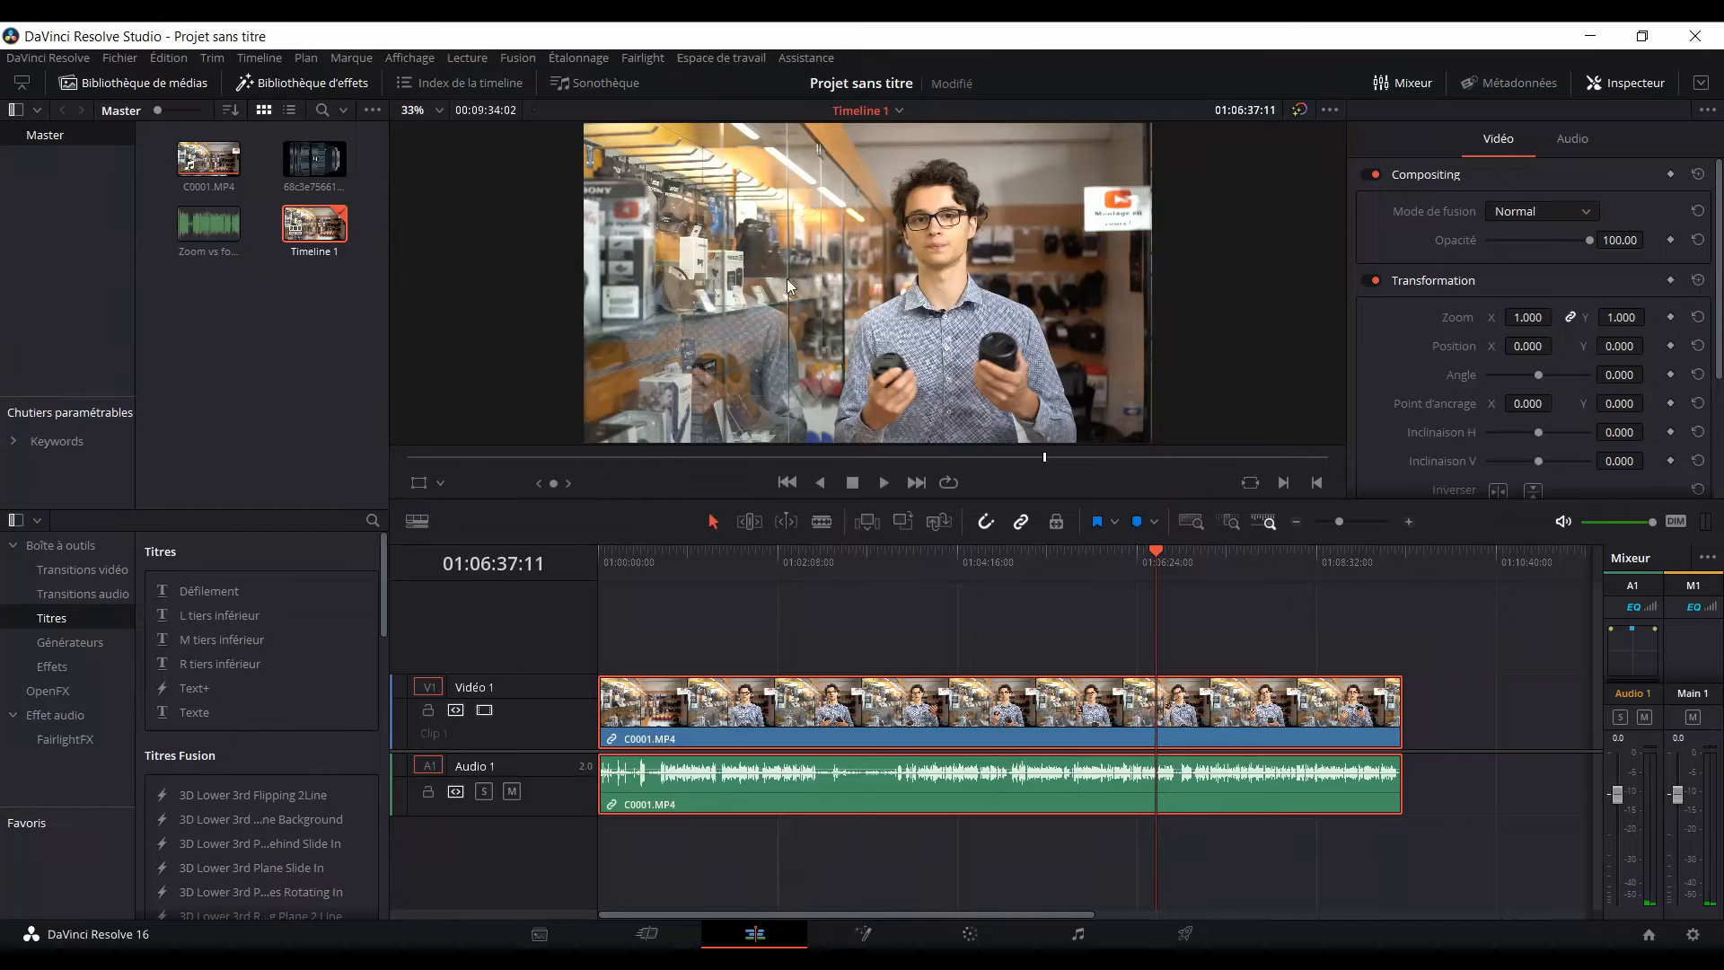
click(1022, 562)
click(995, 562)
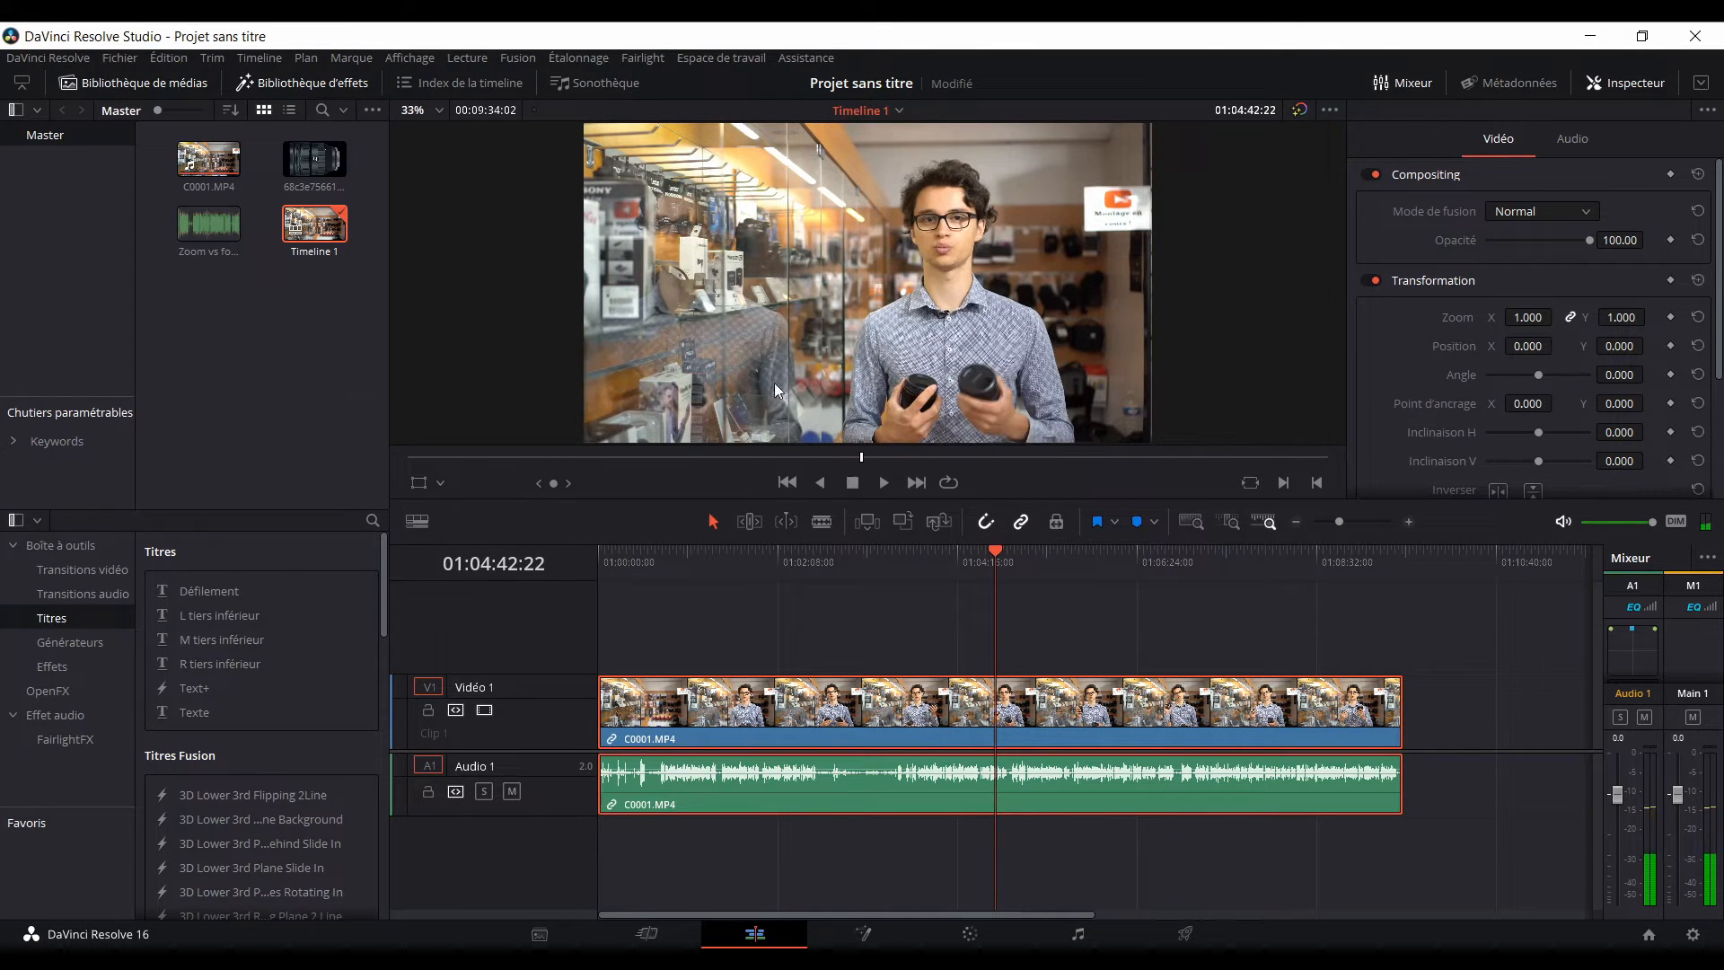
click(838, 564)
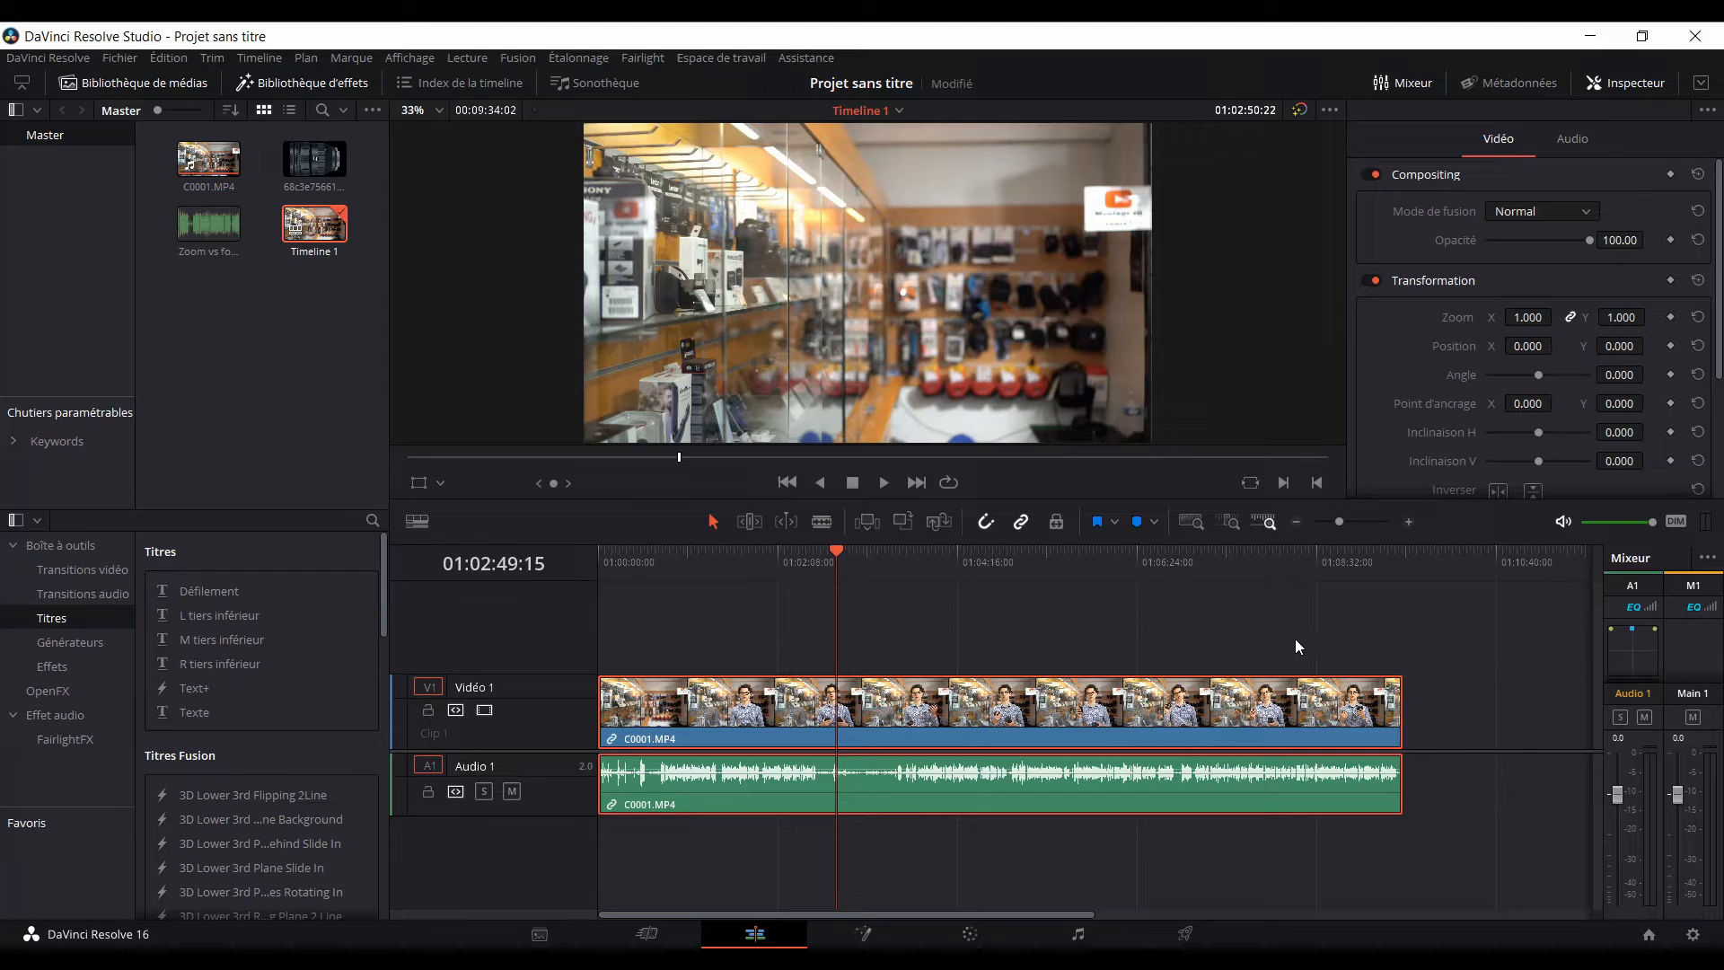
Undo the timeline creation and review the commands available for C0001.MP4 alone and together with the audio clip.
key(ctrl+z)
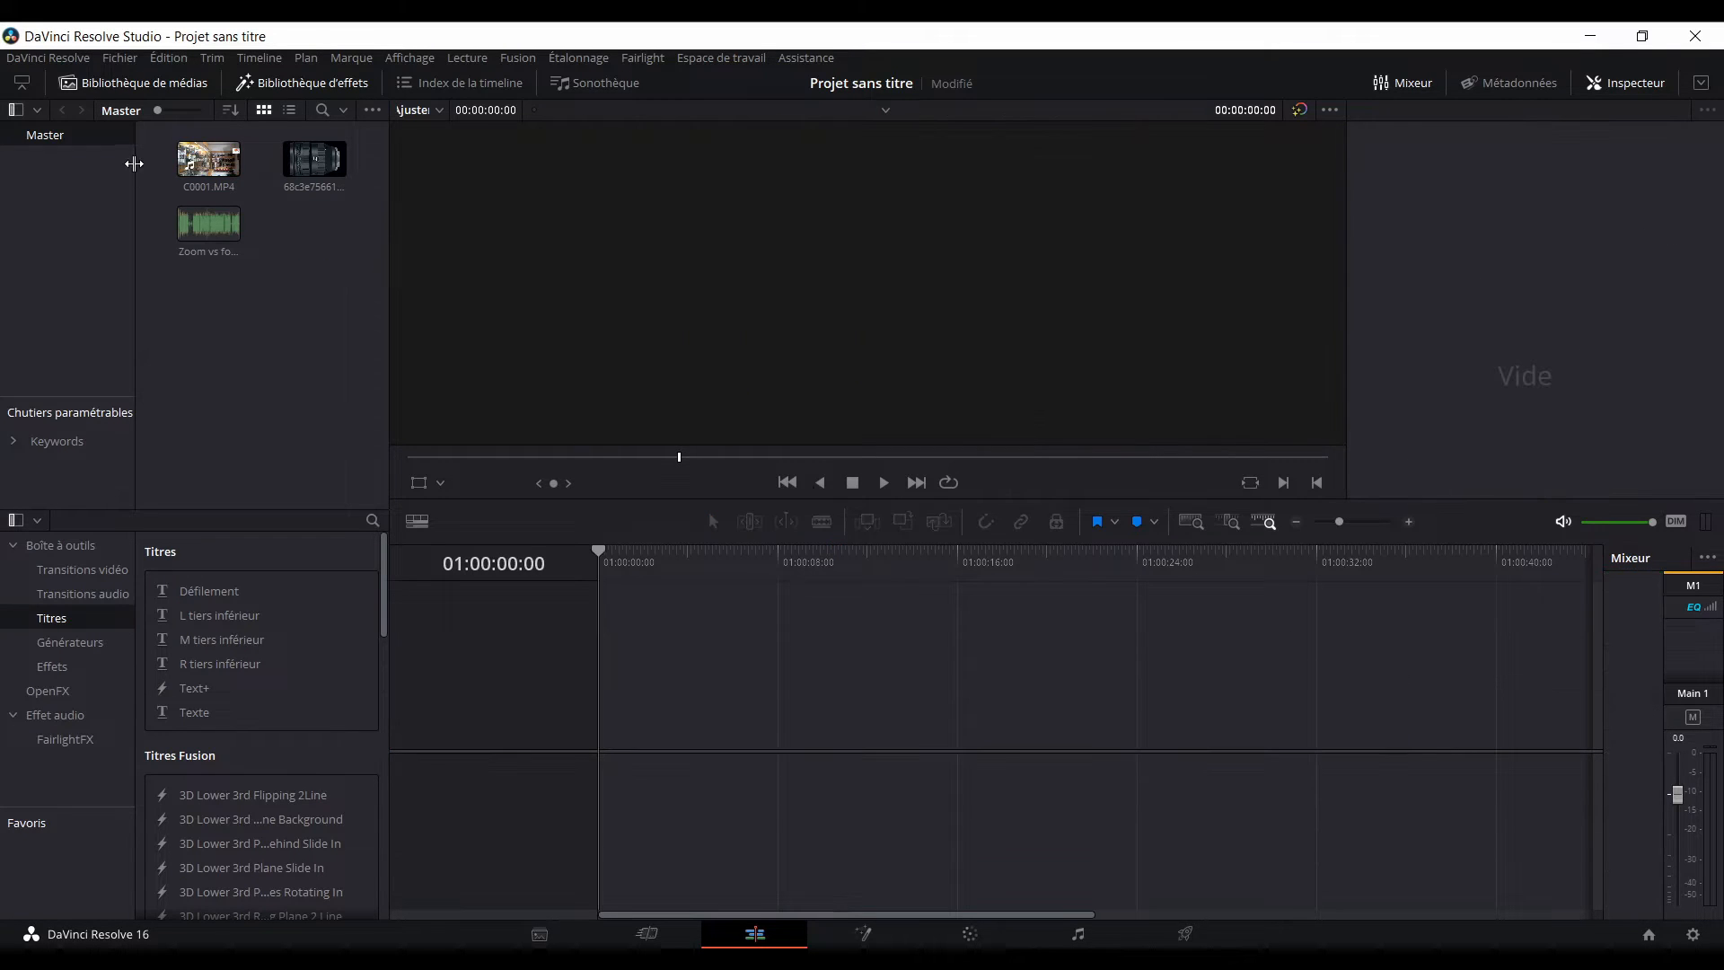
right_click(198, 159)
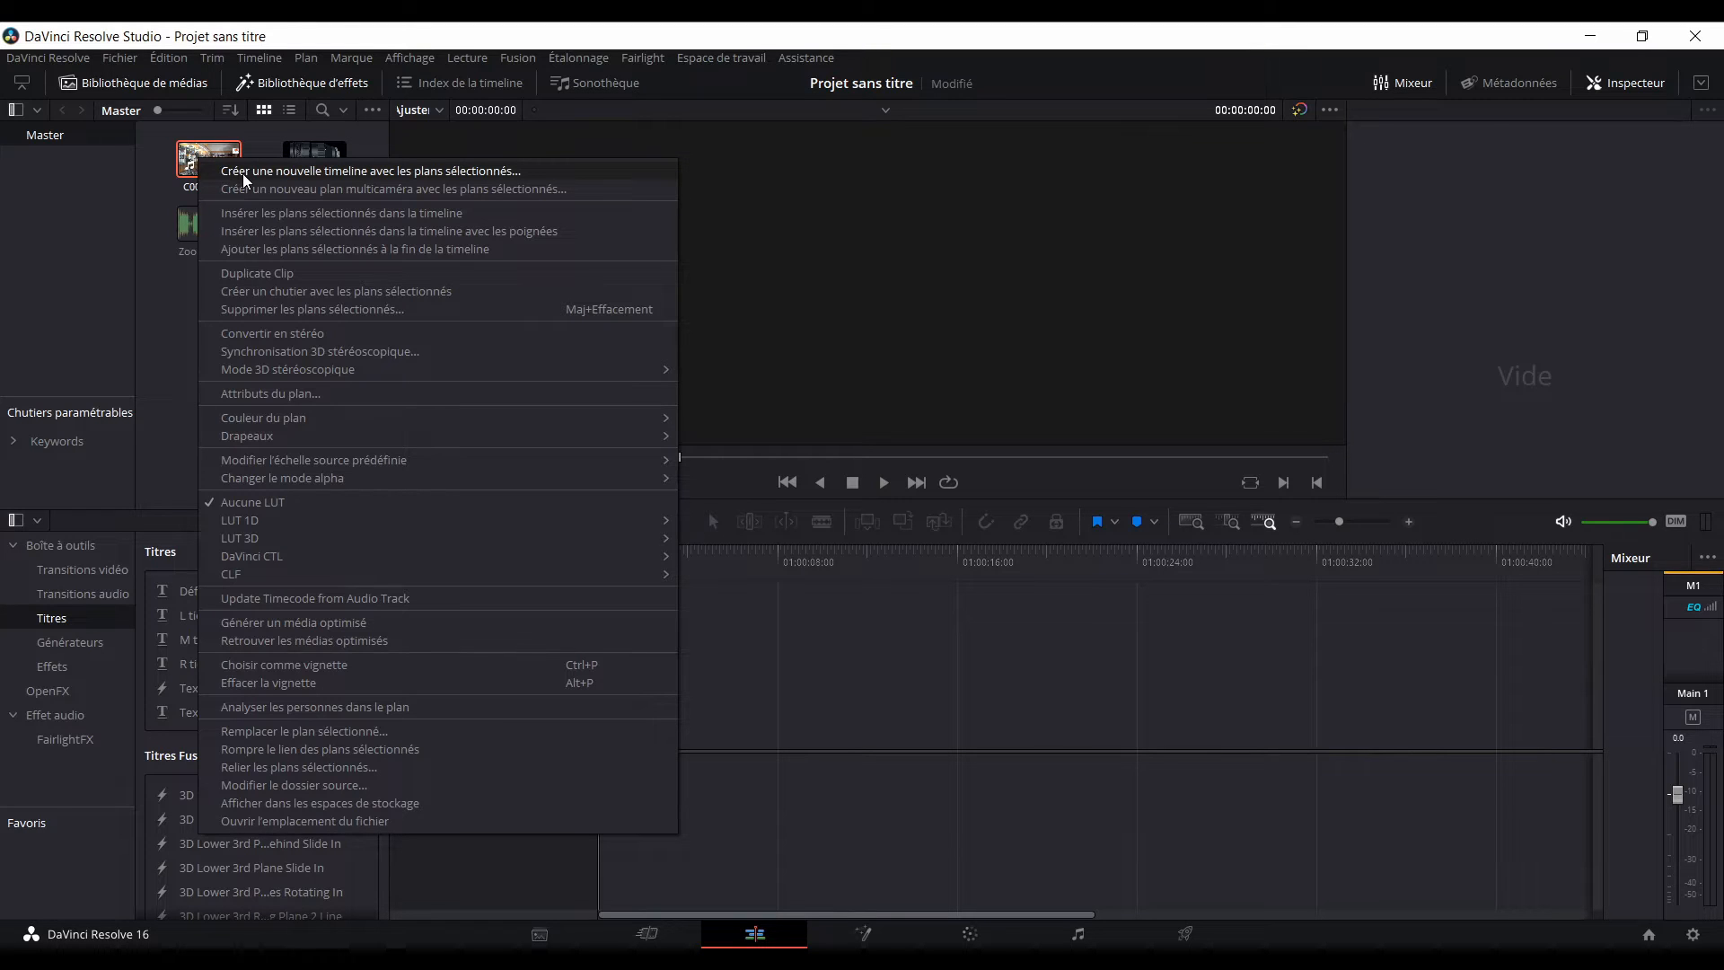
click(154, 354)
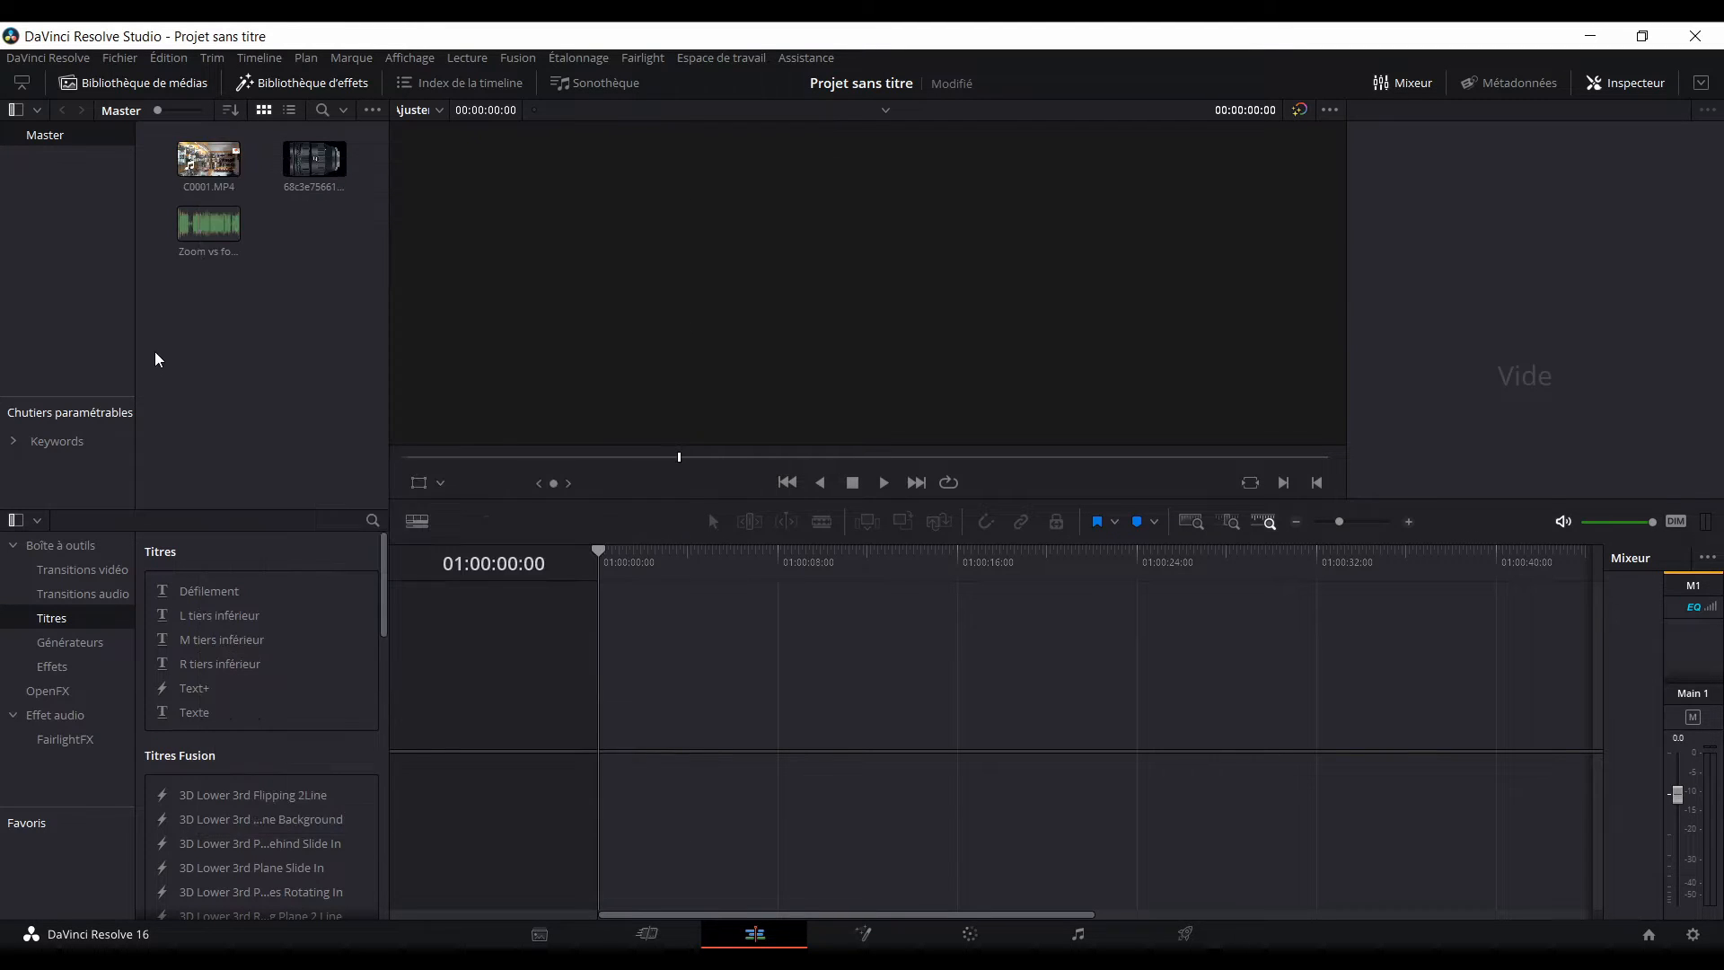
click(199, 170)
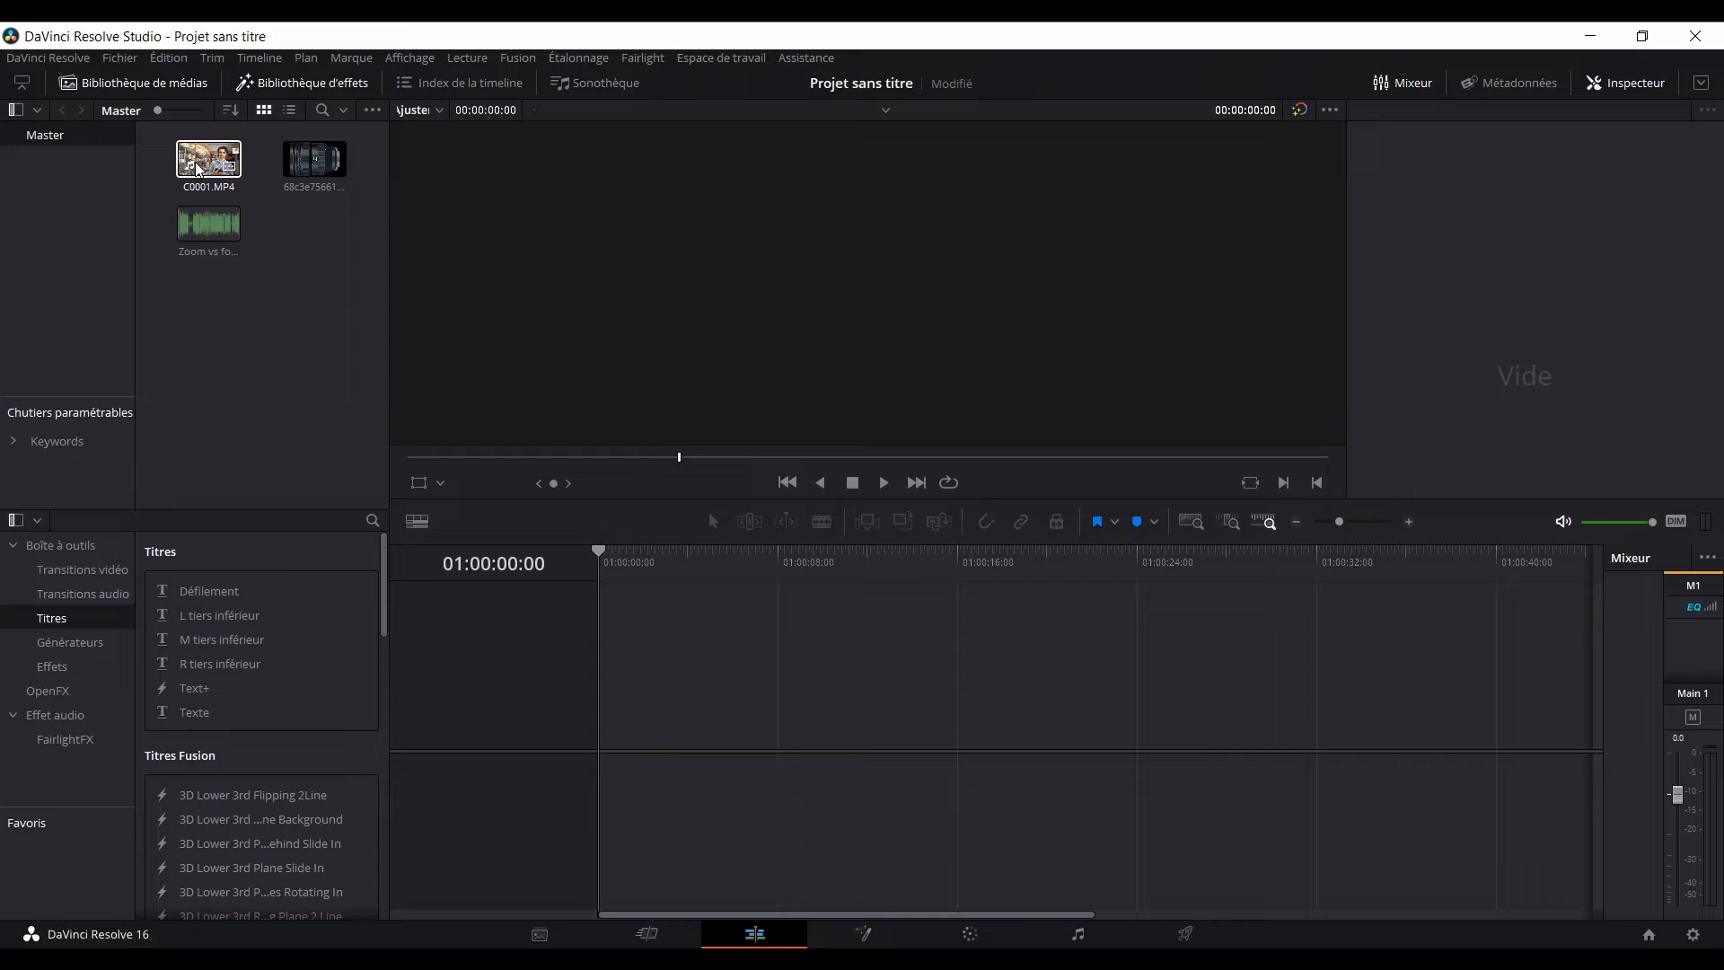
click(195, 235)
right_click(201, 223)
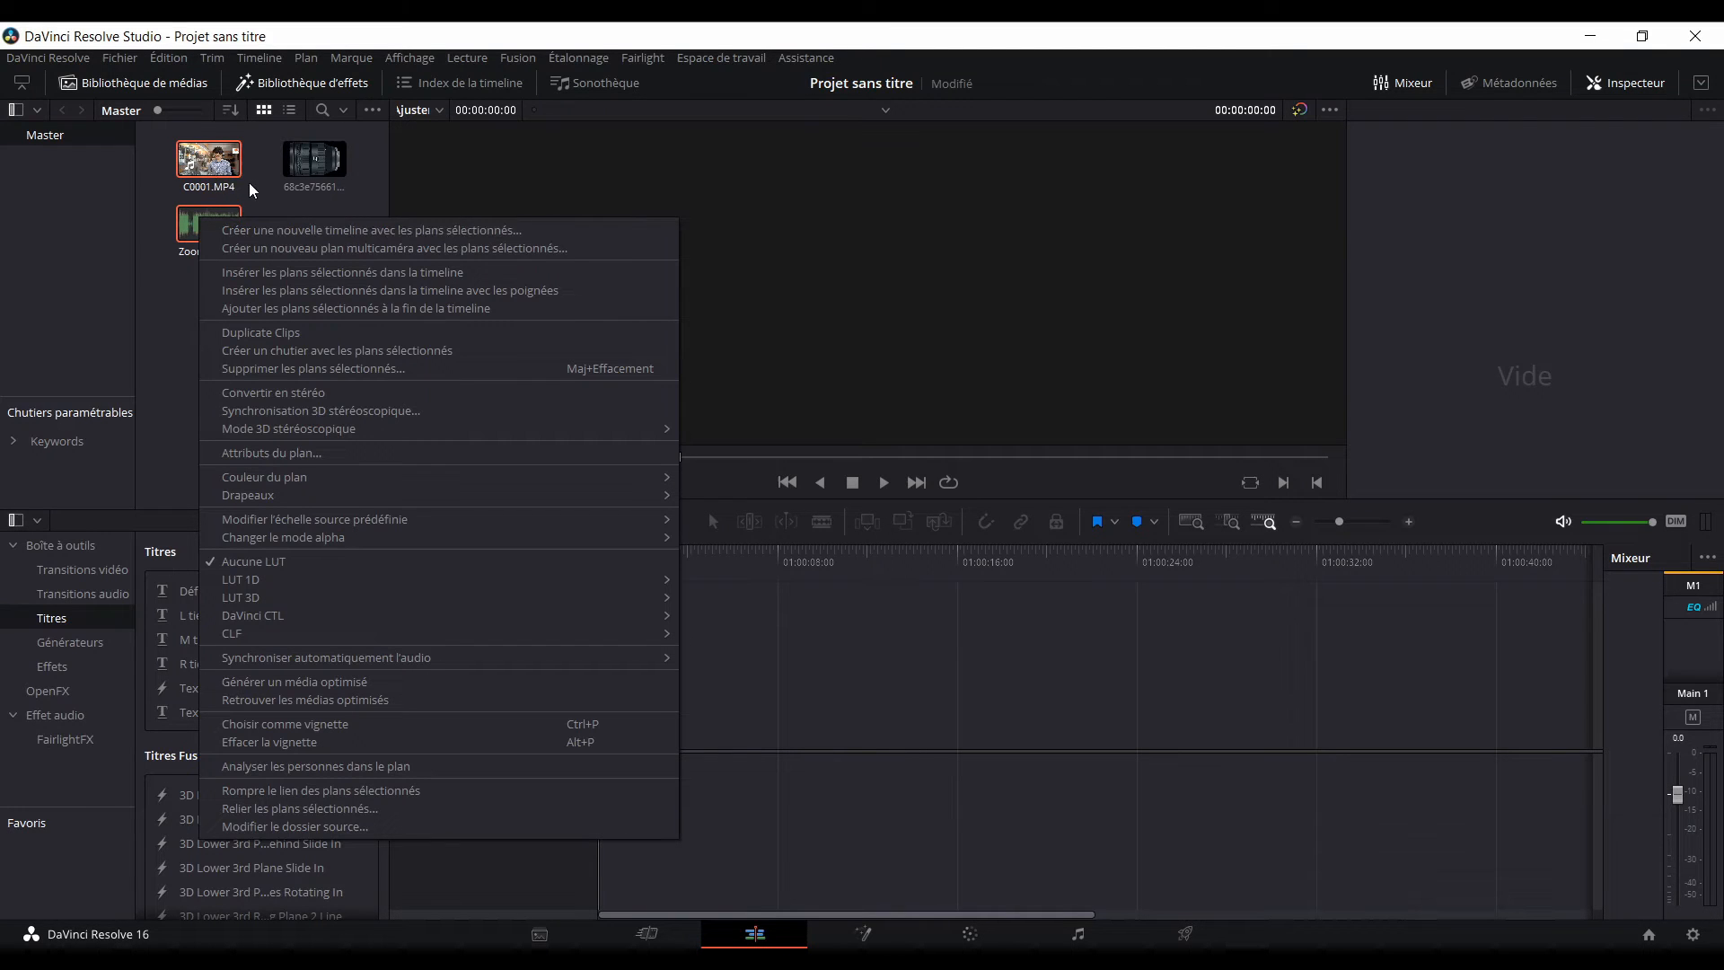
click(292, 214)
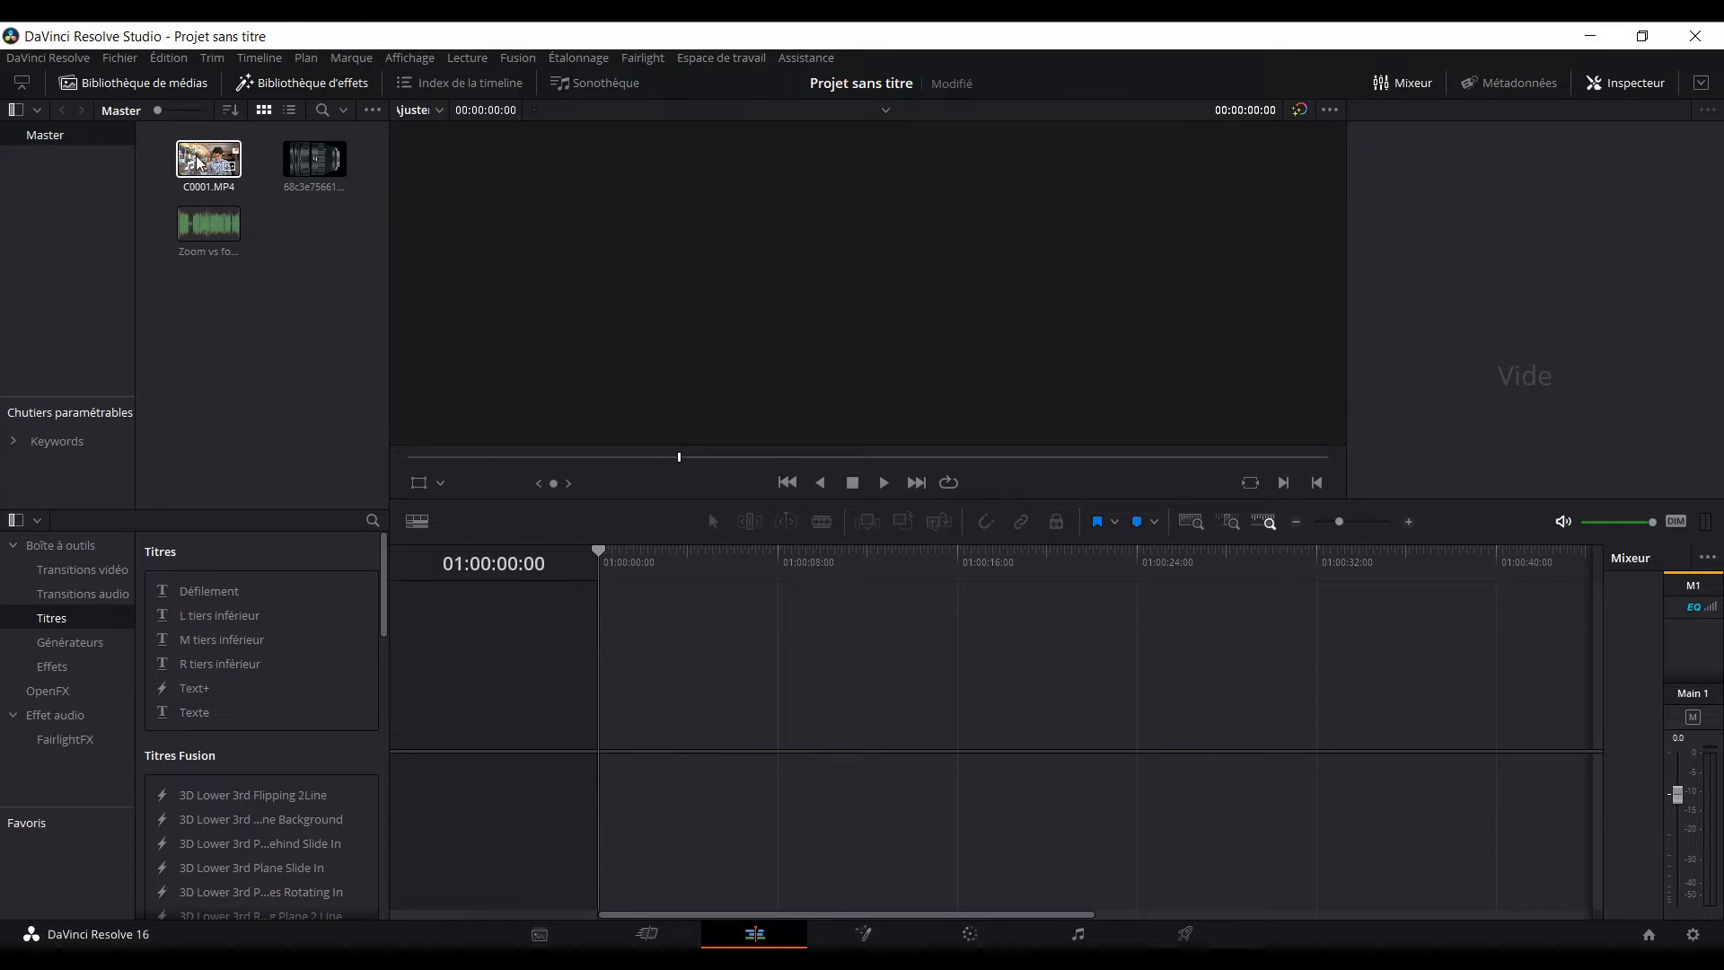
Create a timeline from C0001.MP4 and scrub the playhead to 01:02:54:02 and back to 01:00:14:18.
drag(209, 159, 652, 731)
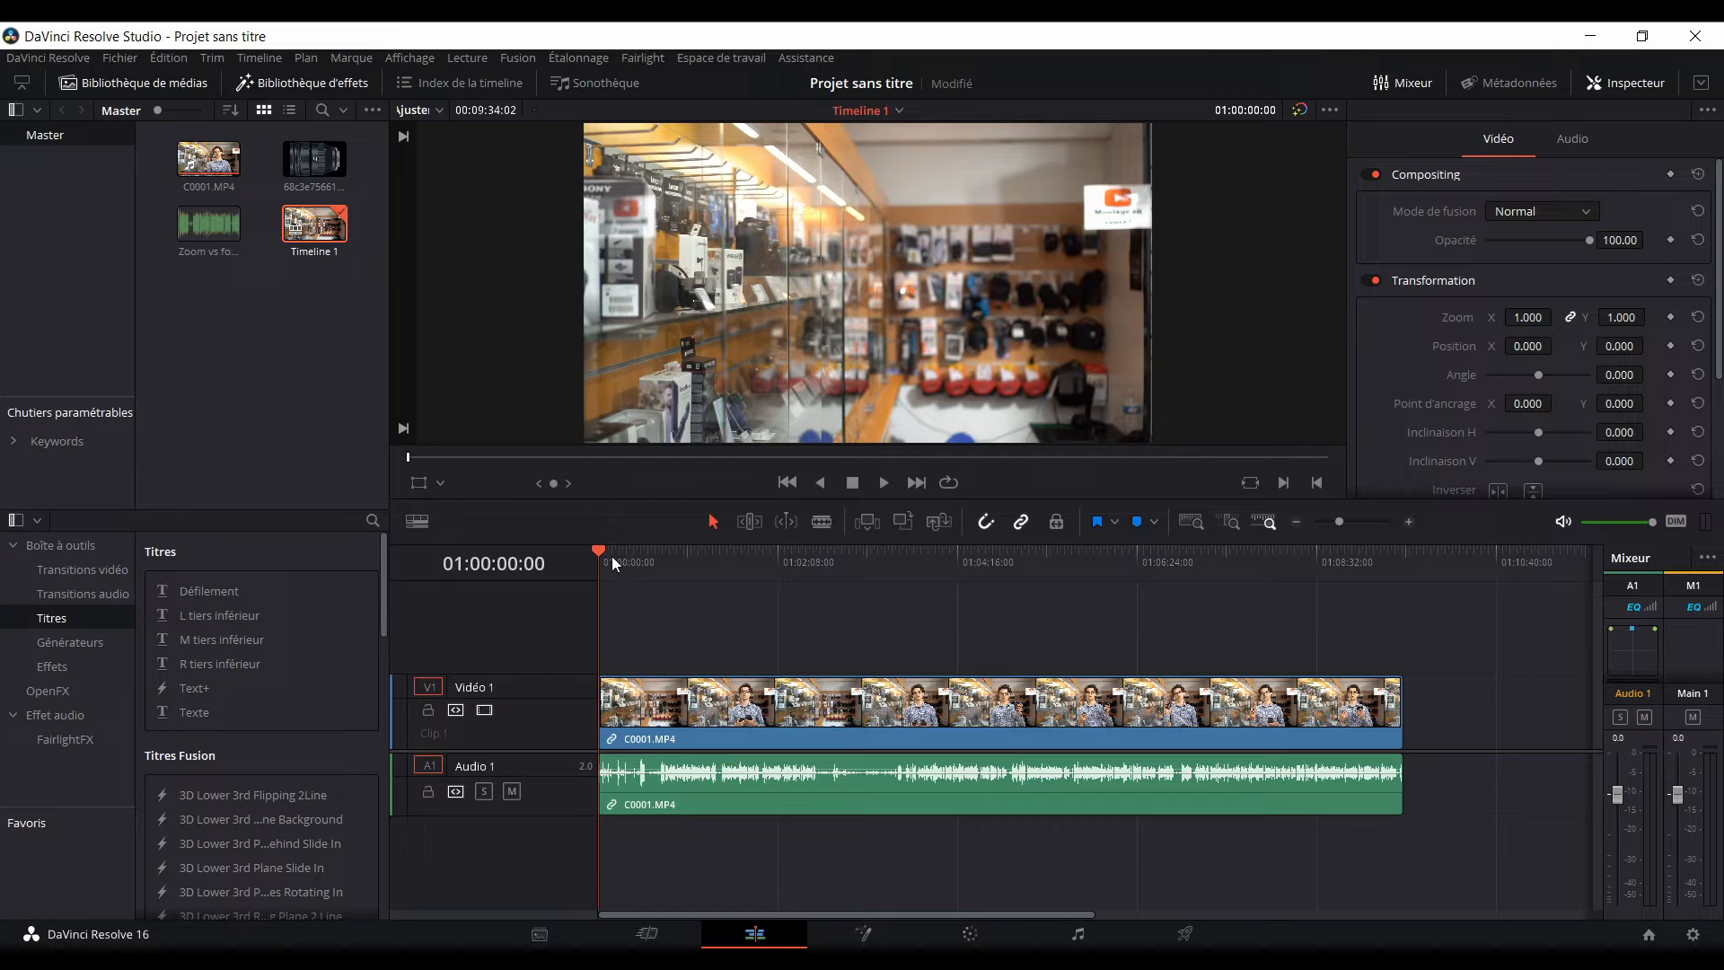
drag(611, 557, 843, 579)
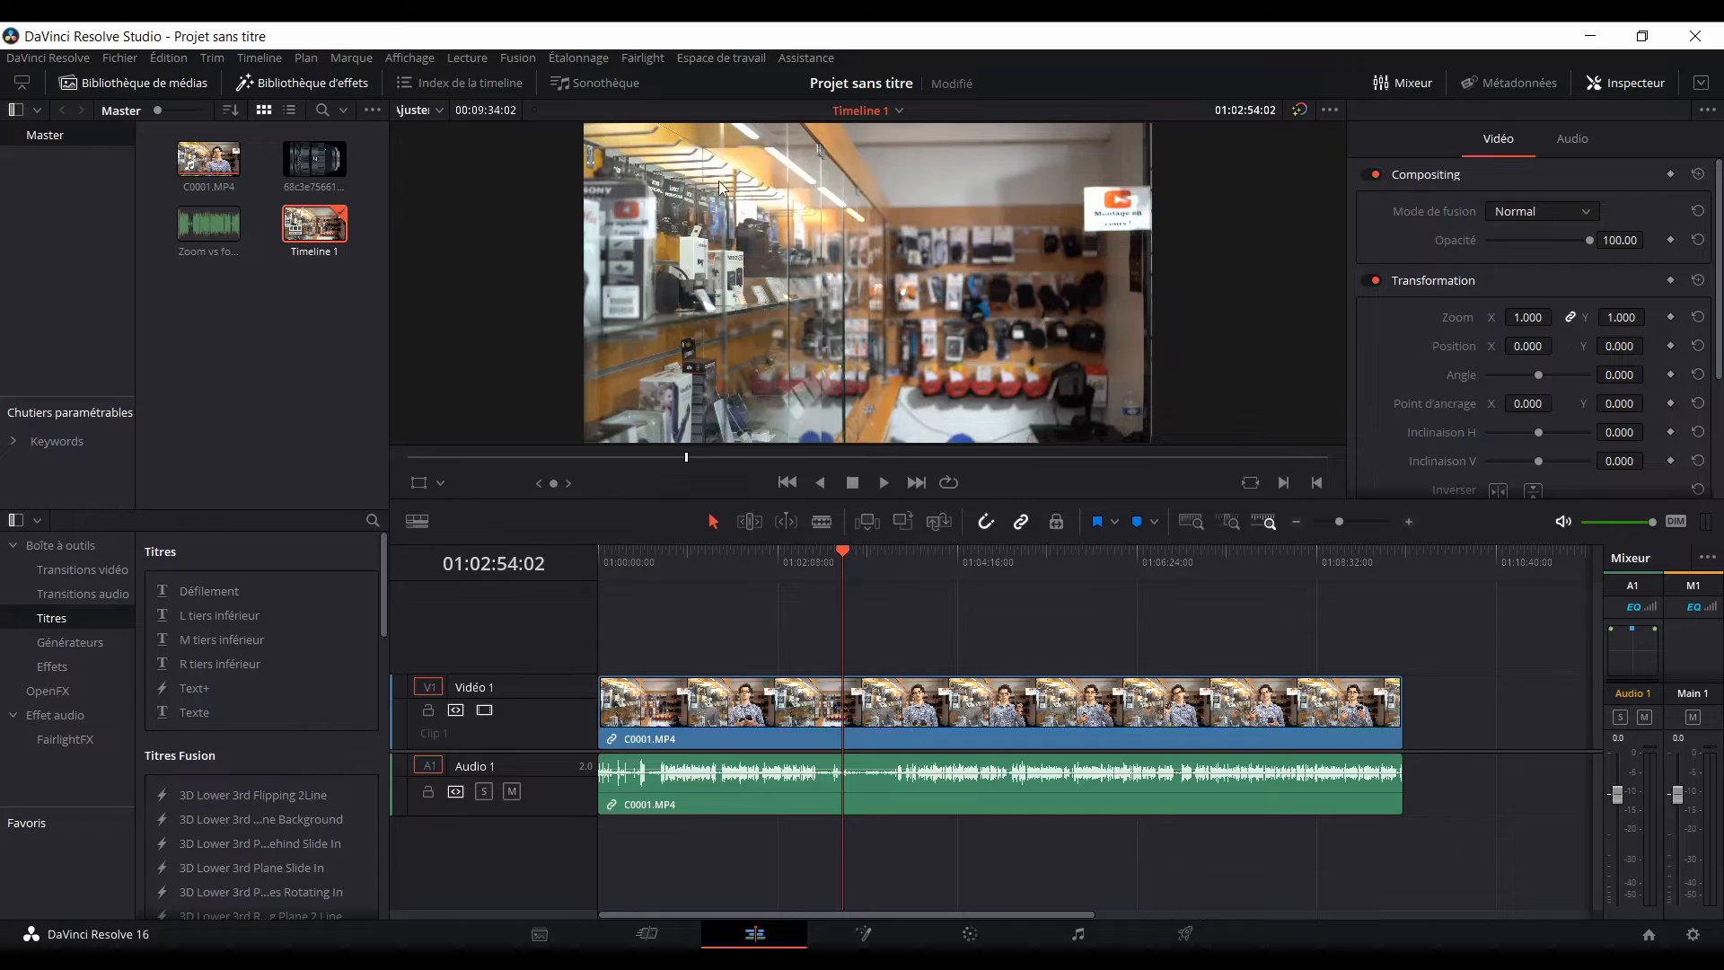
drag(841, 569, 622, 562)
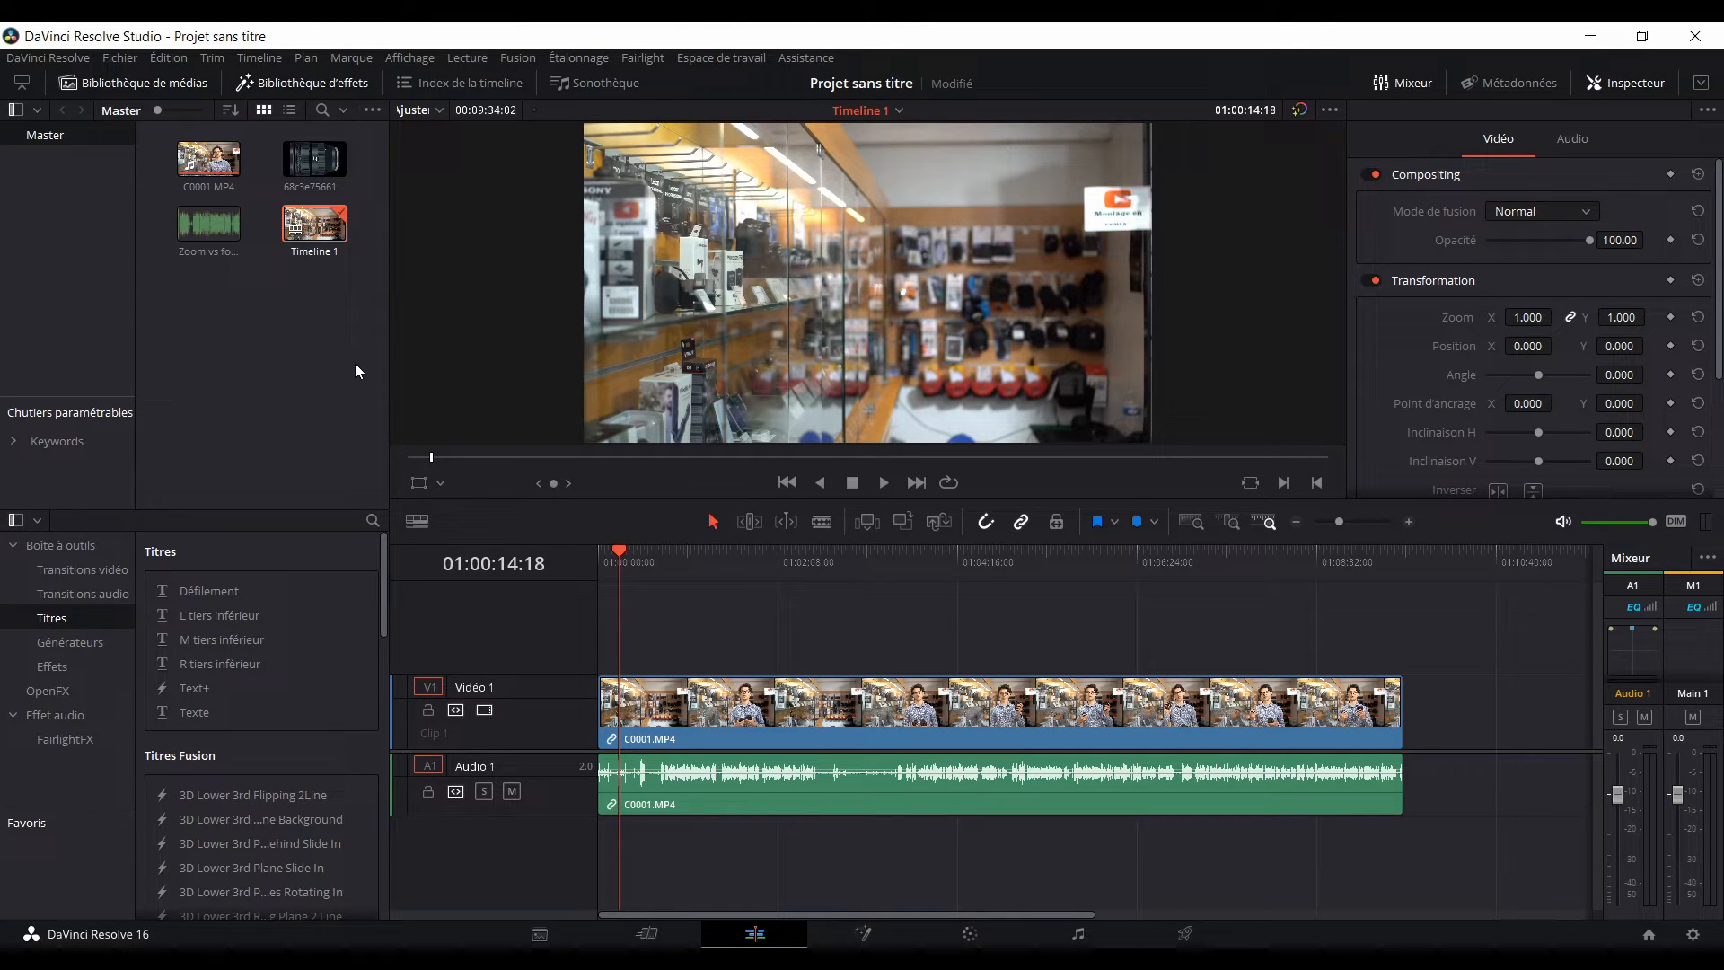
Open the settings of Timeline 1, enable custom settings and review the available timeline resolutions.
right_click(315, 233)
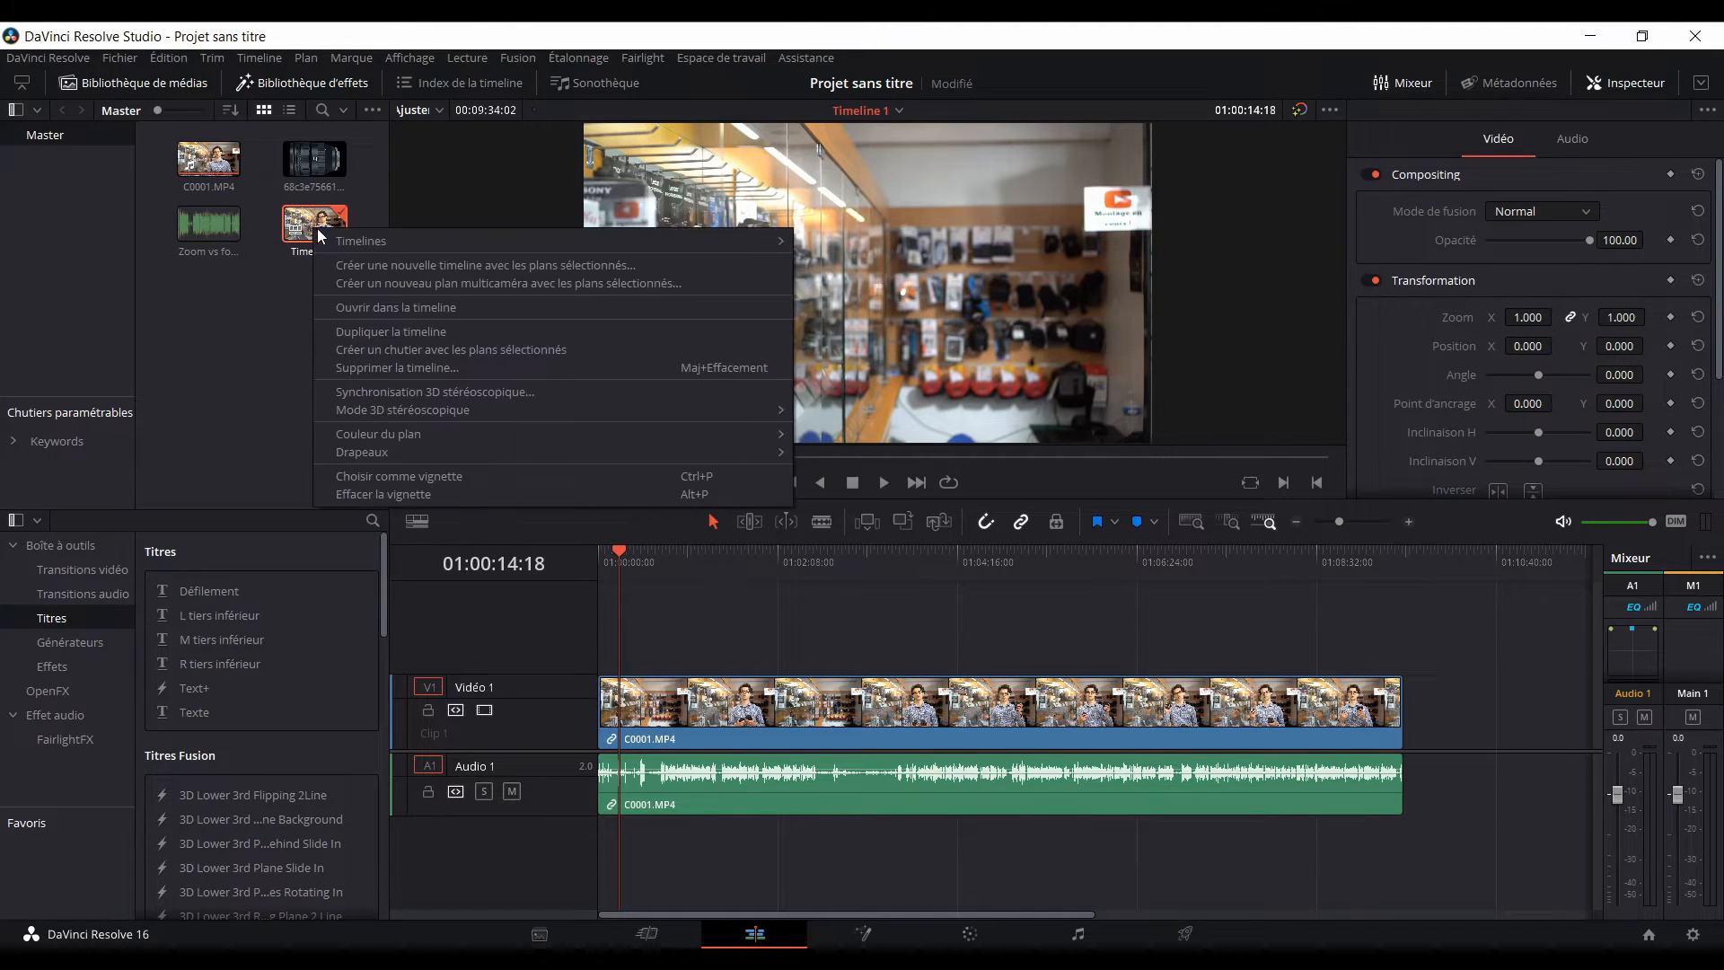
mouse_move(427, 244)
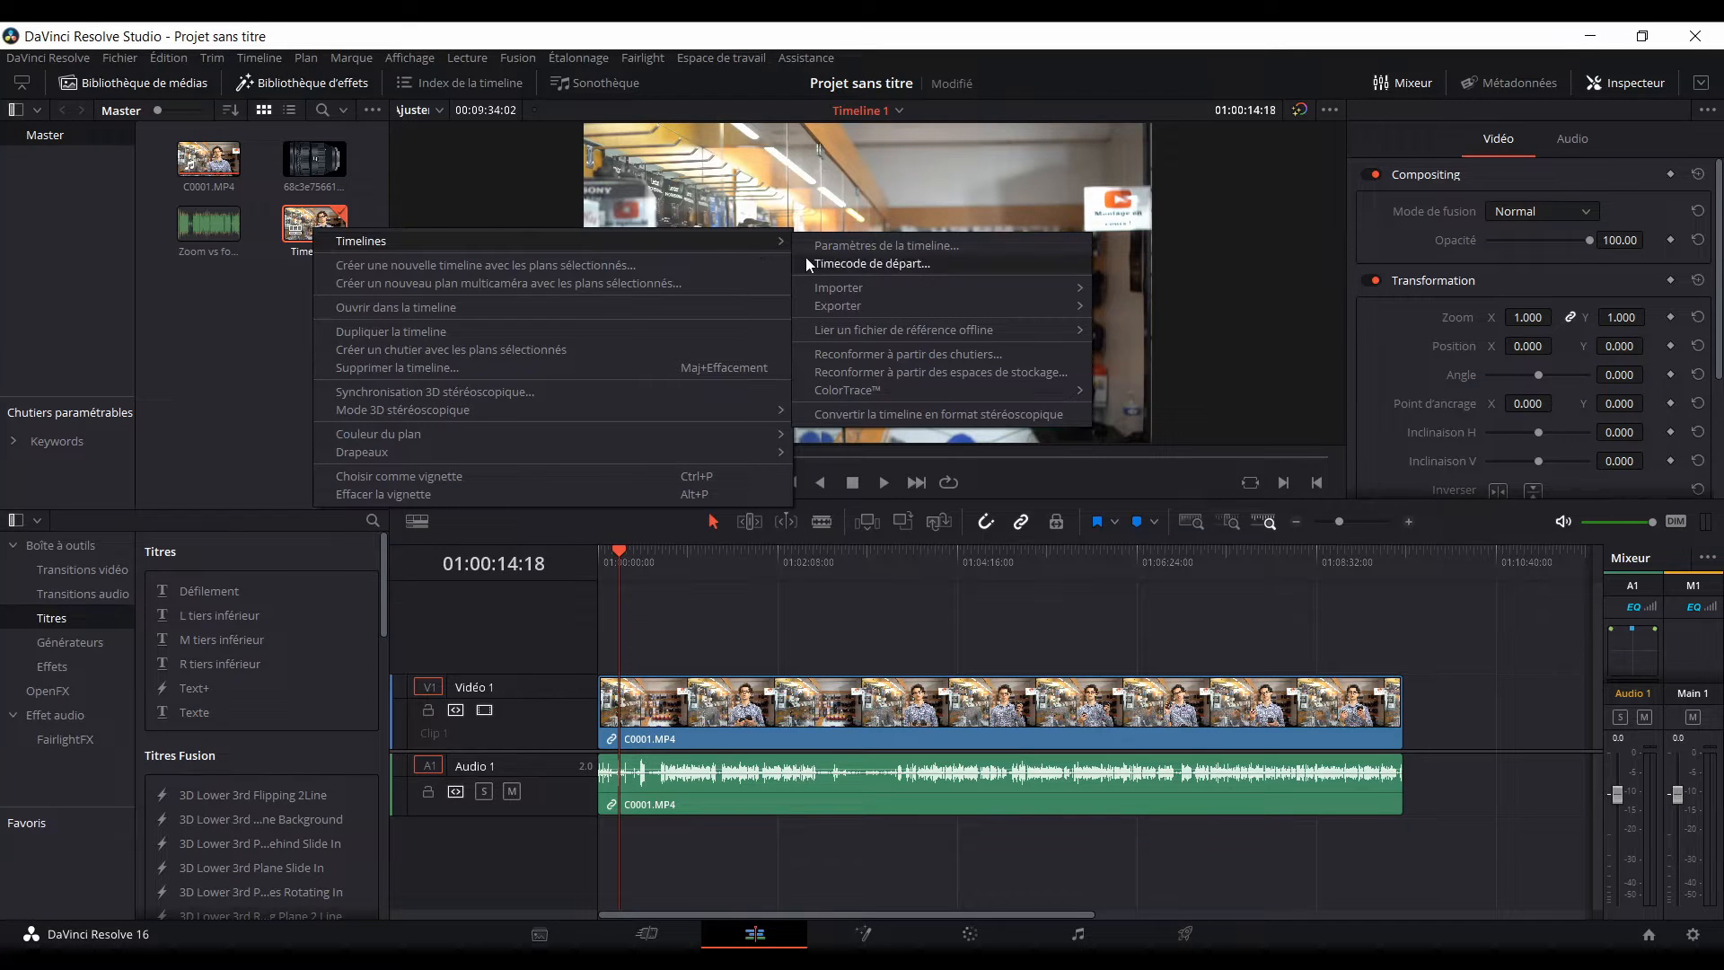
click(830, 247)
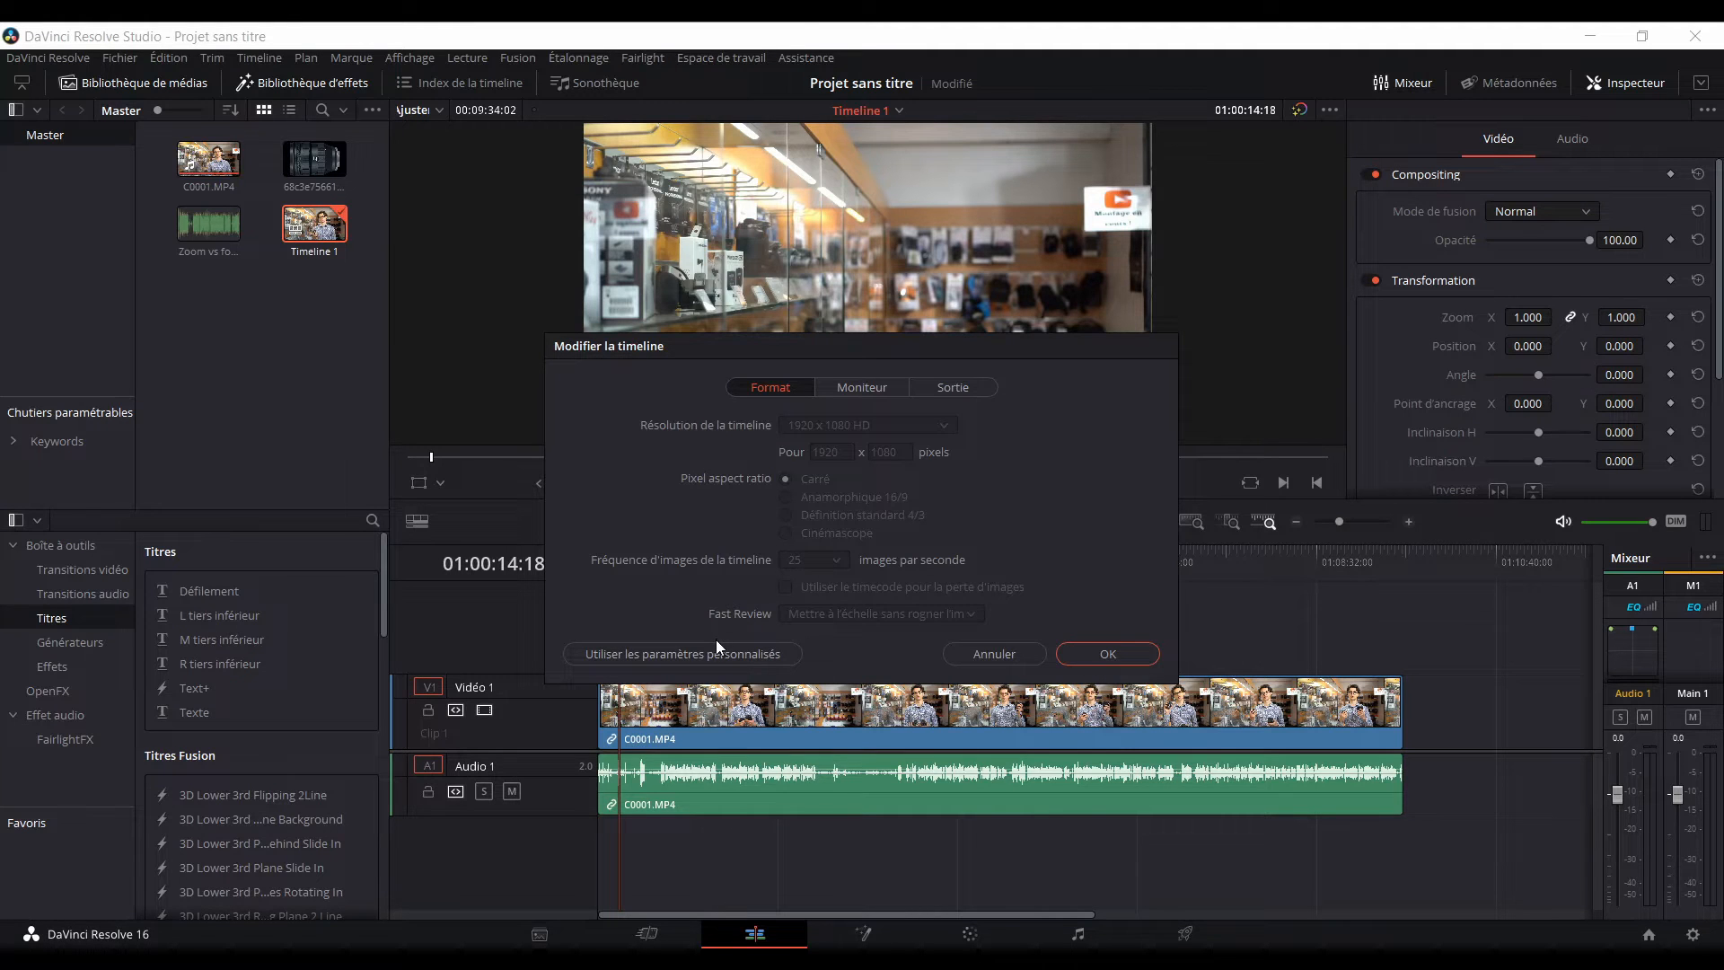
click(692, 649)
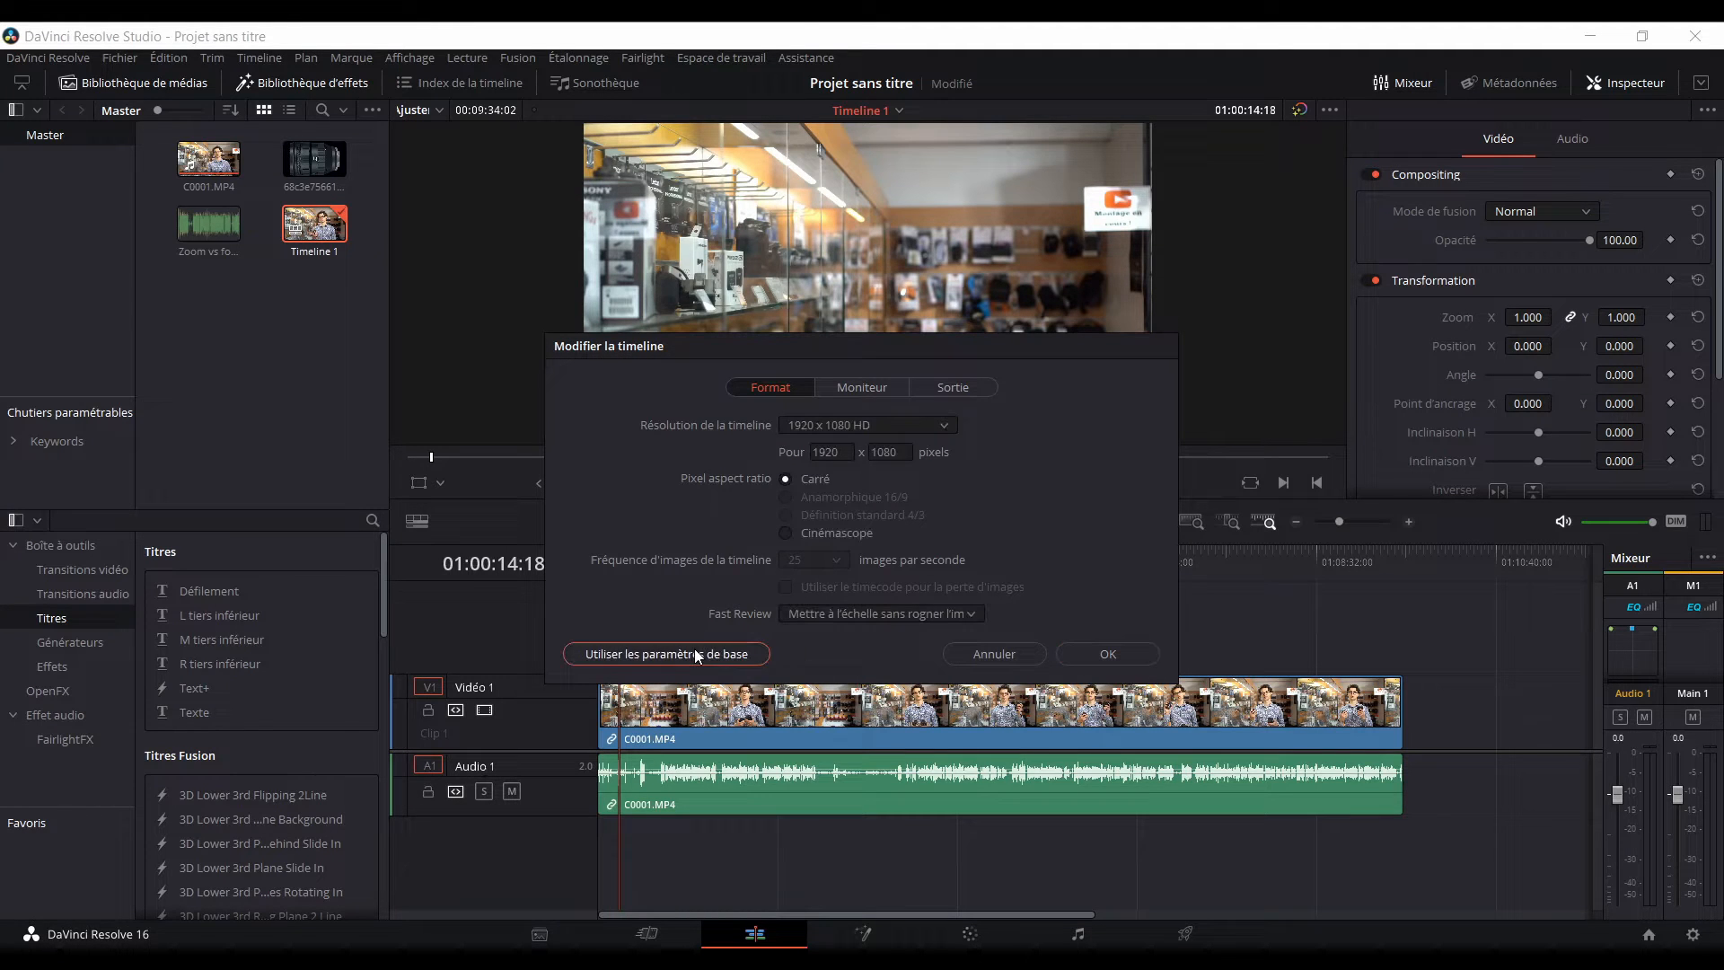
click(641, 656)
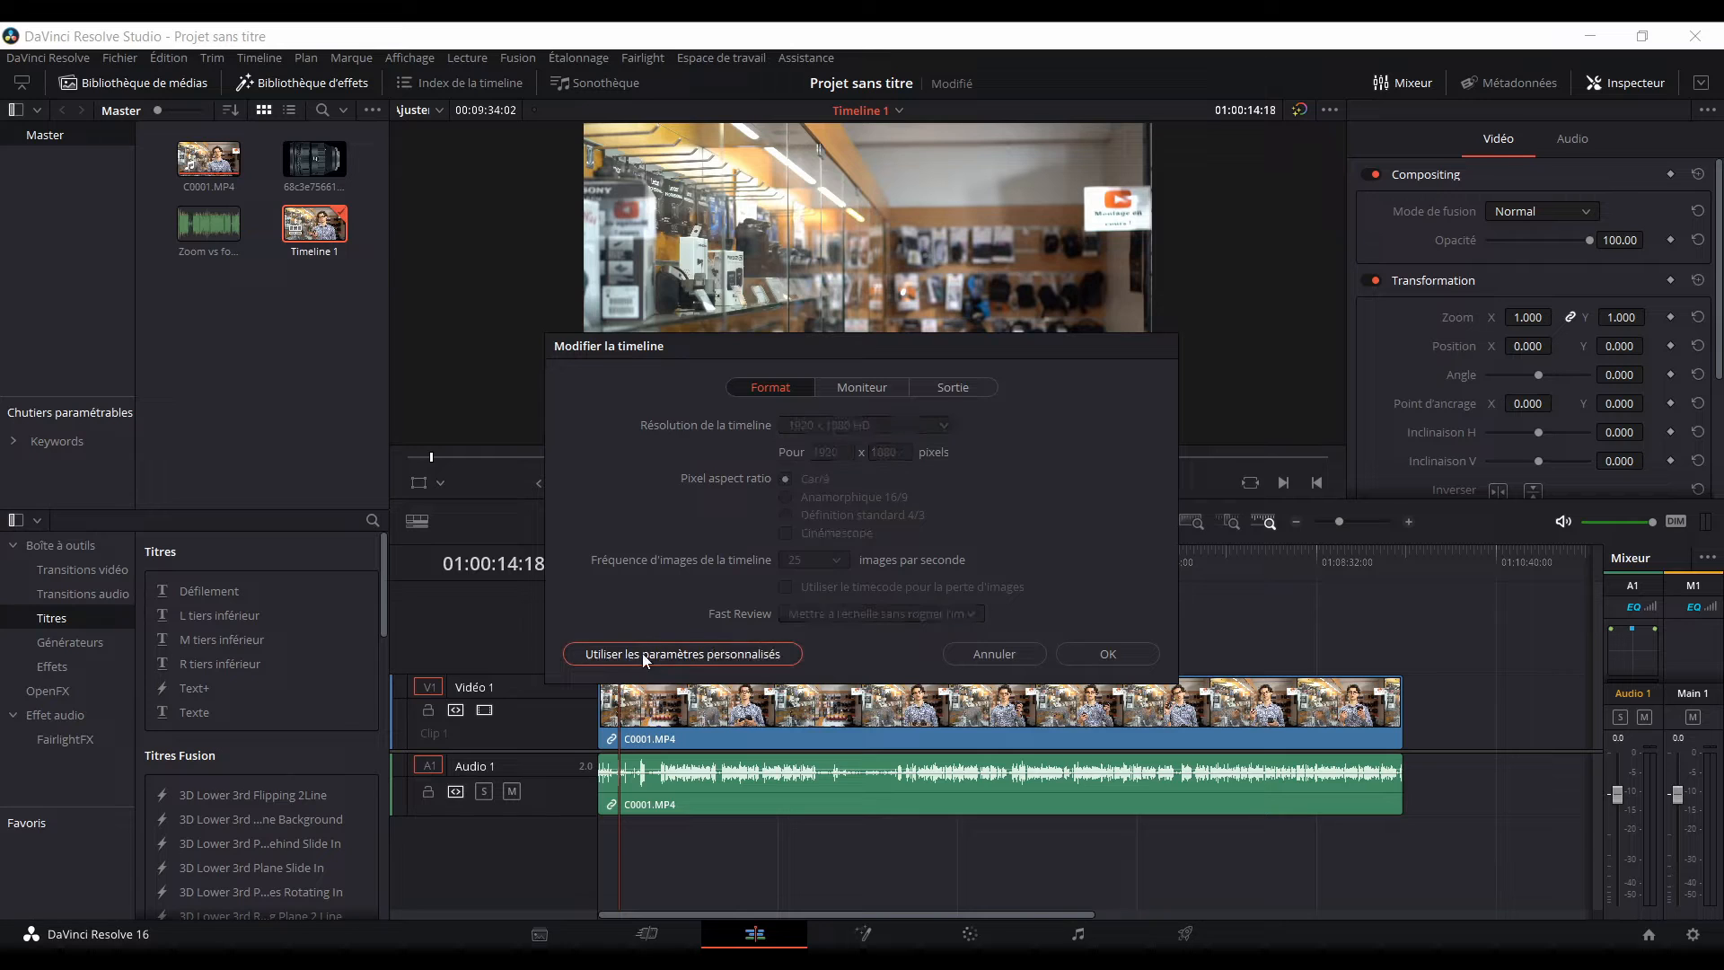
click(649, 655)
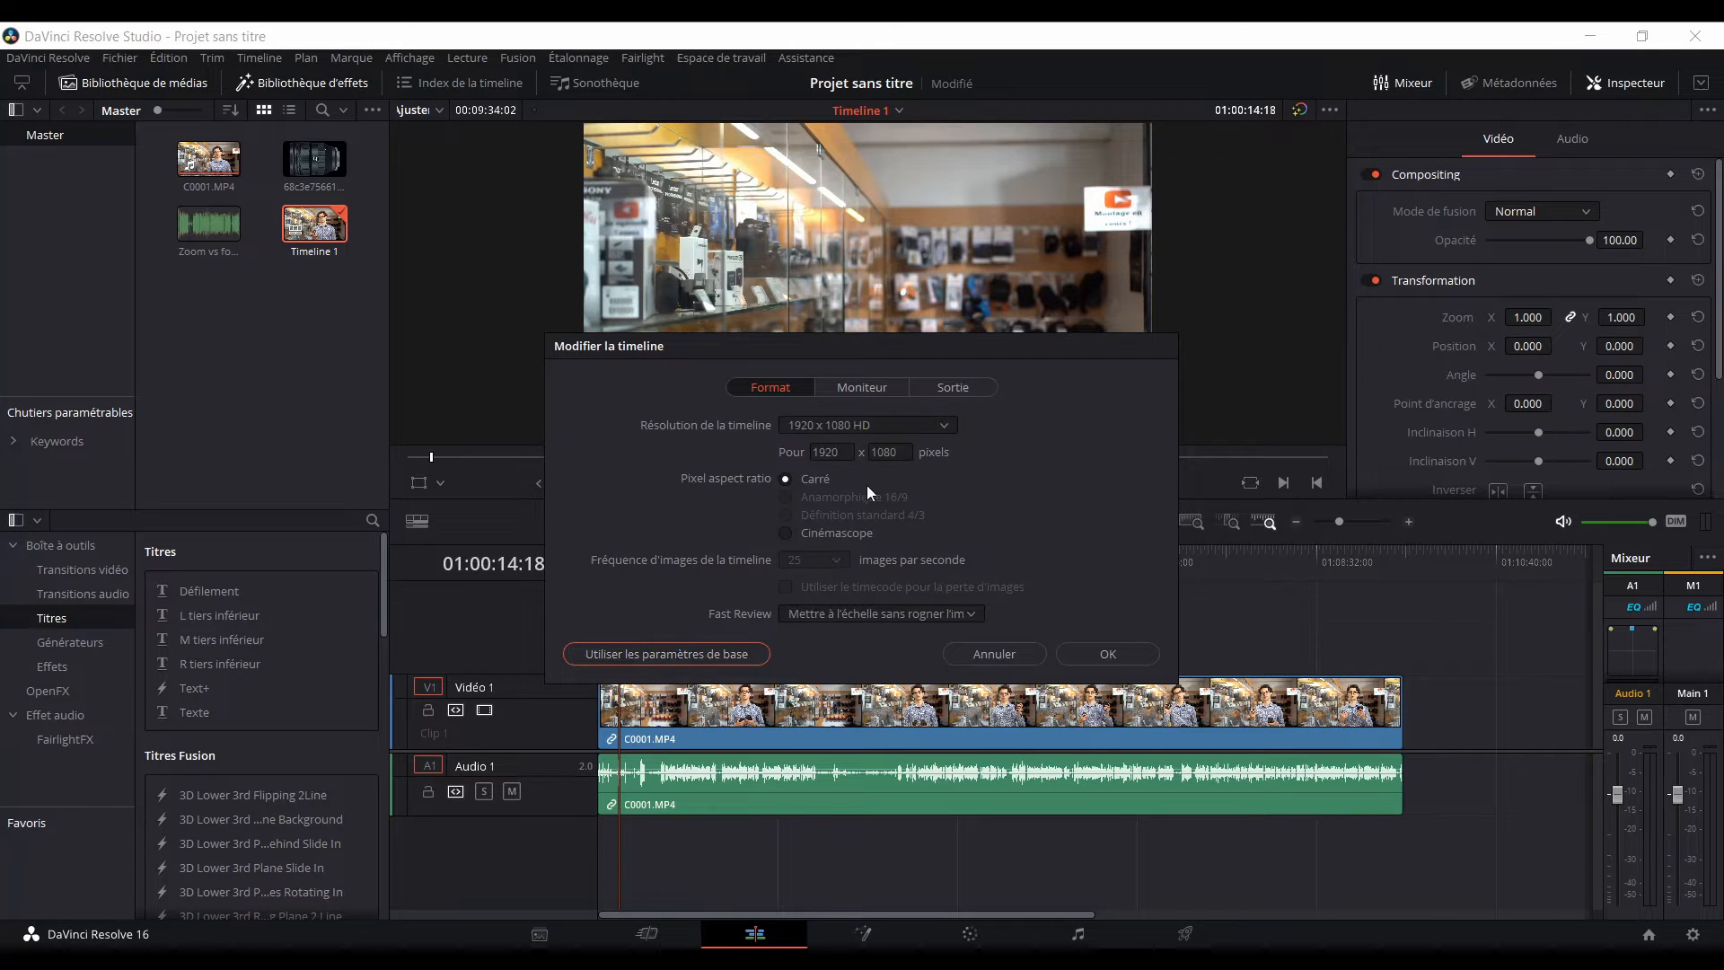
click(821, 429)
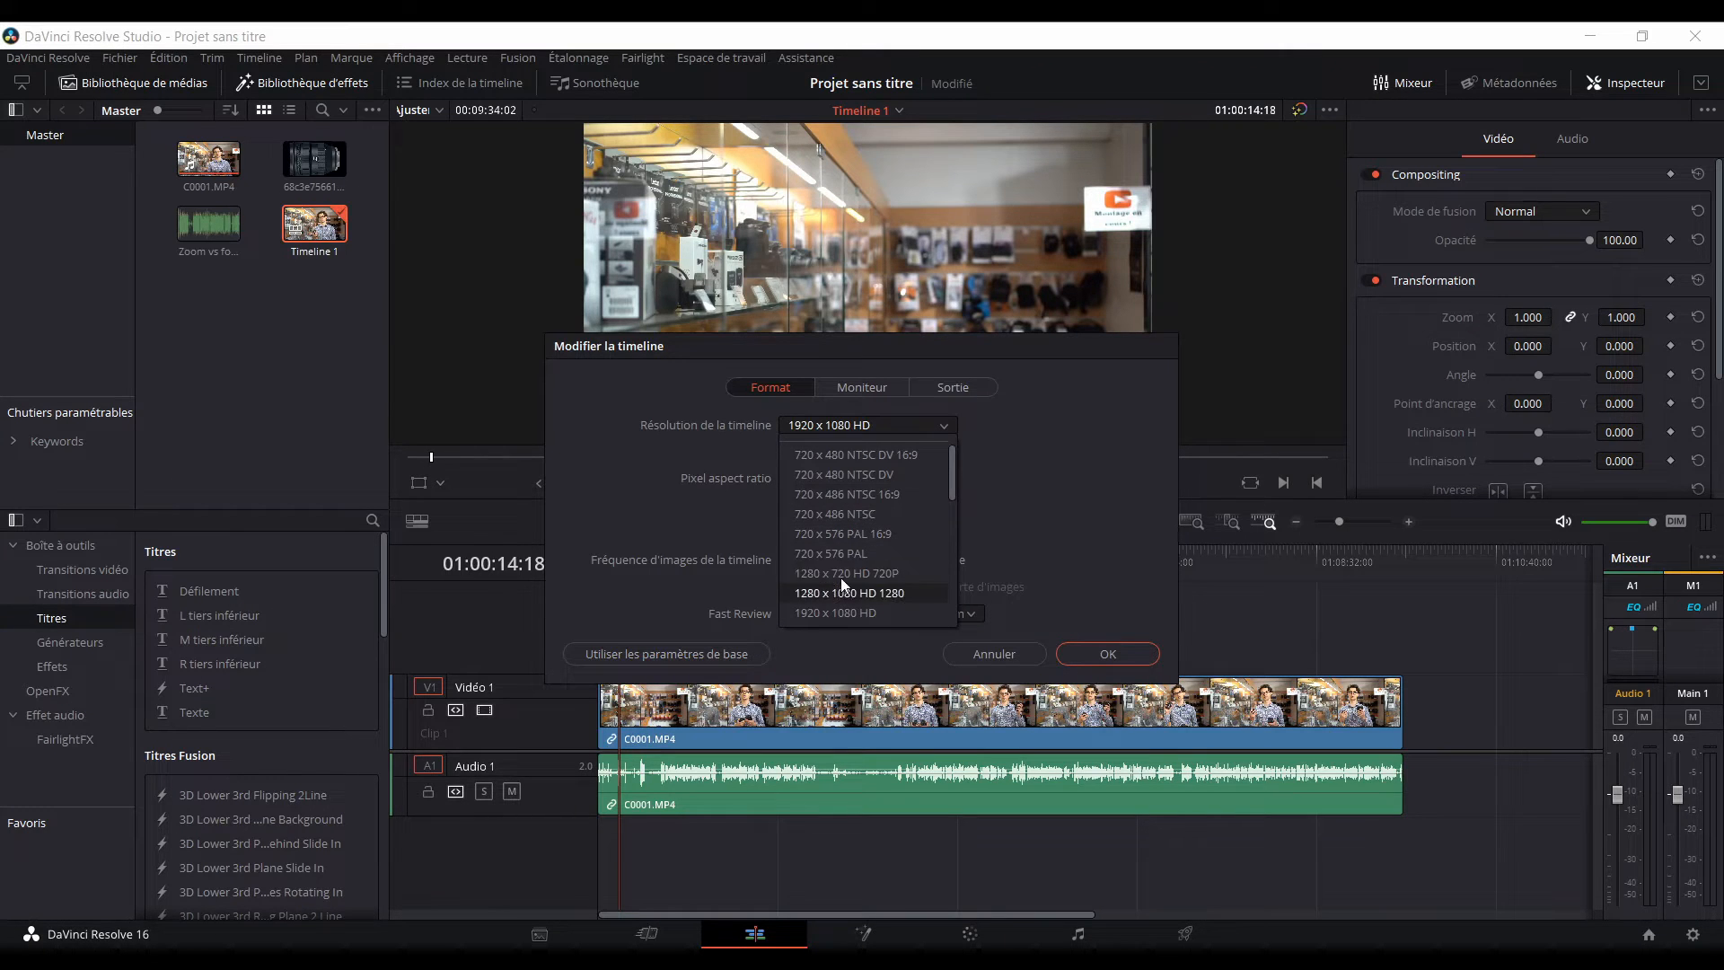
click(693, 503)
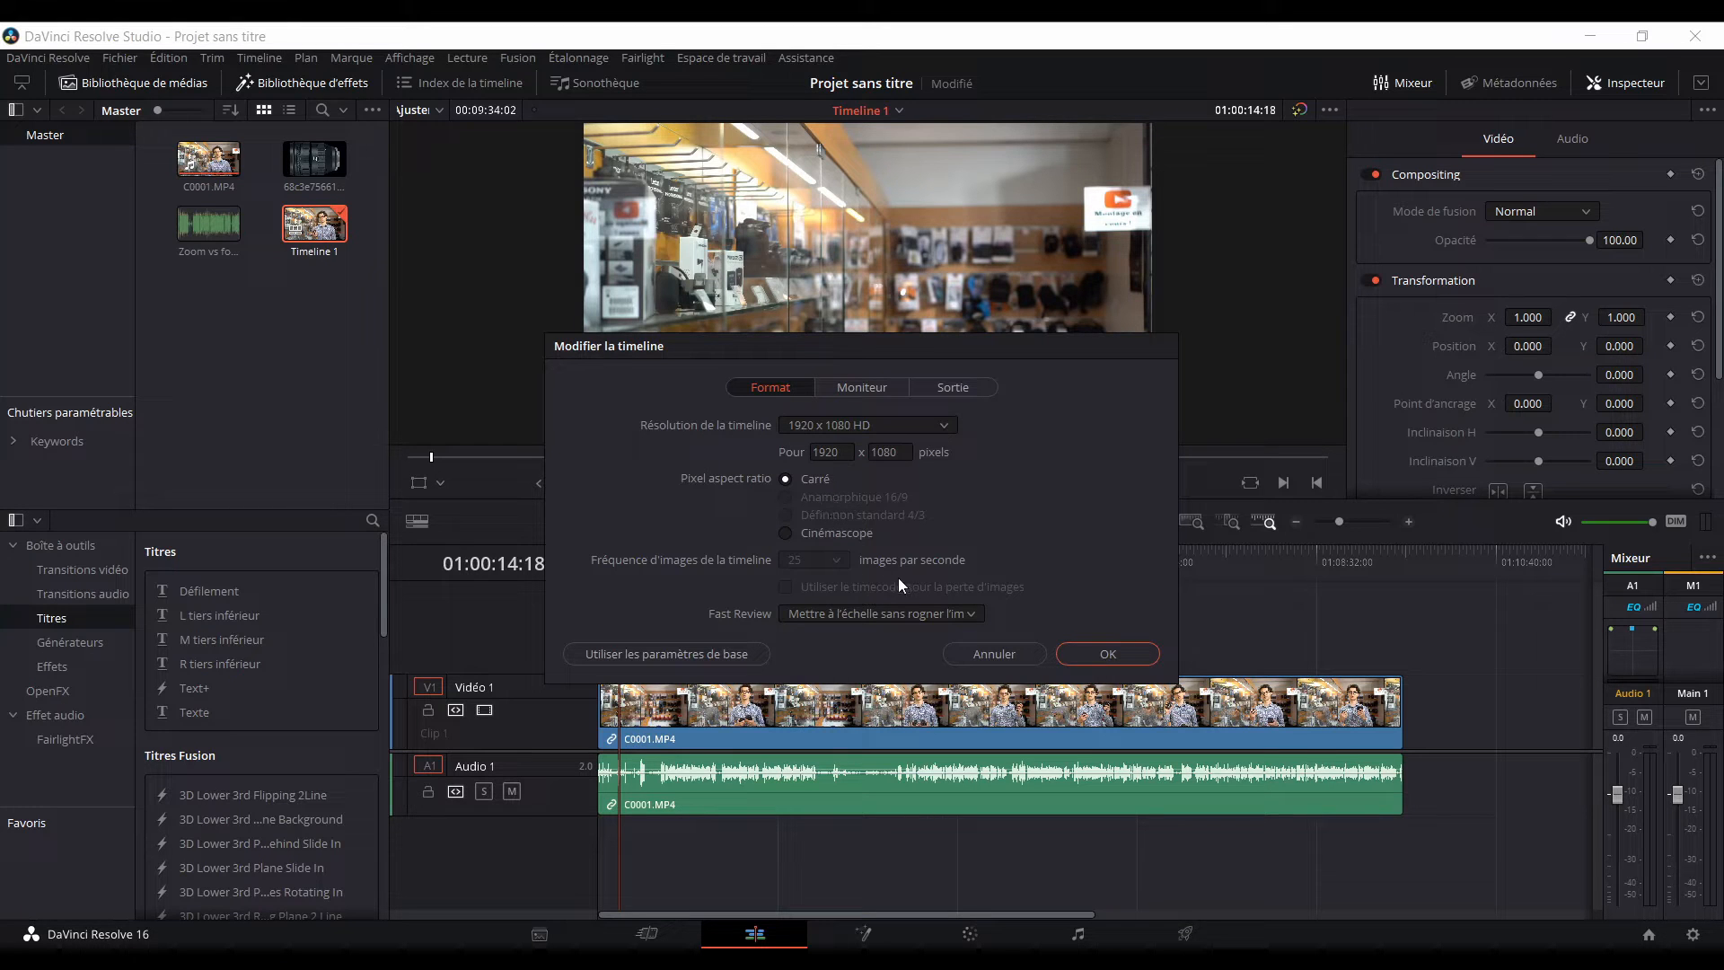
Review the Fast Review scaling options in the timeline settings and cancel without applying changes.
click(810, 613)
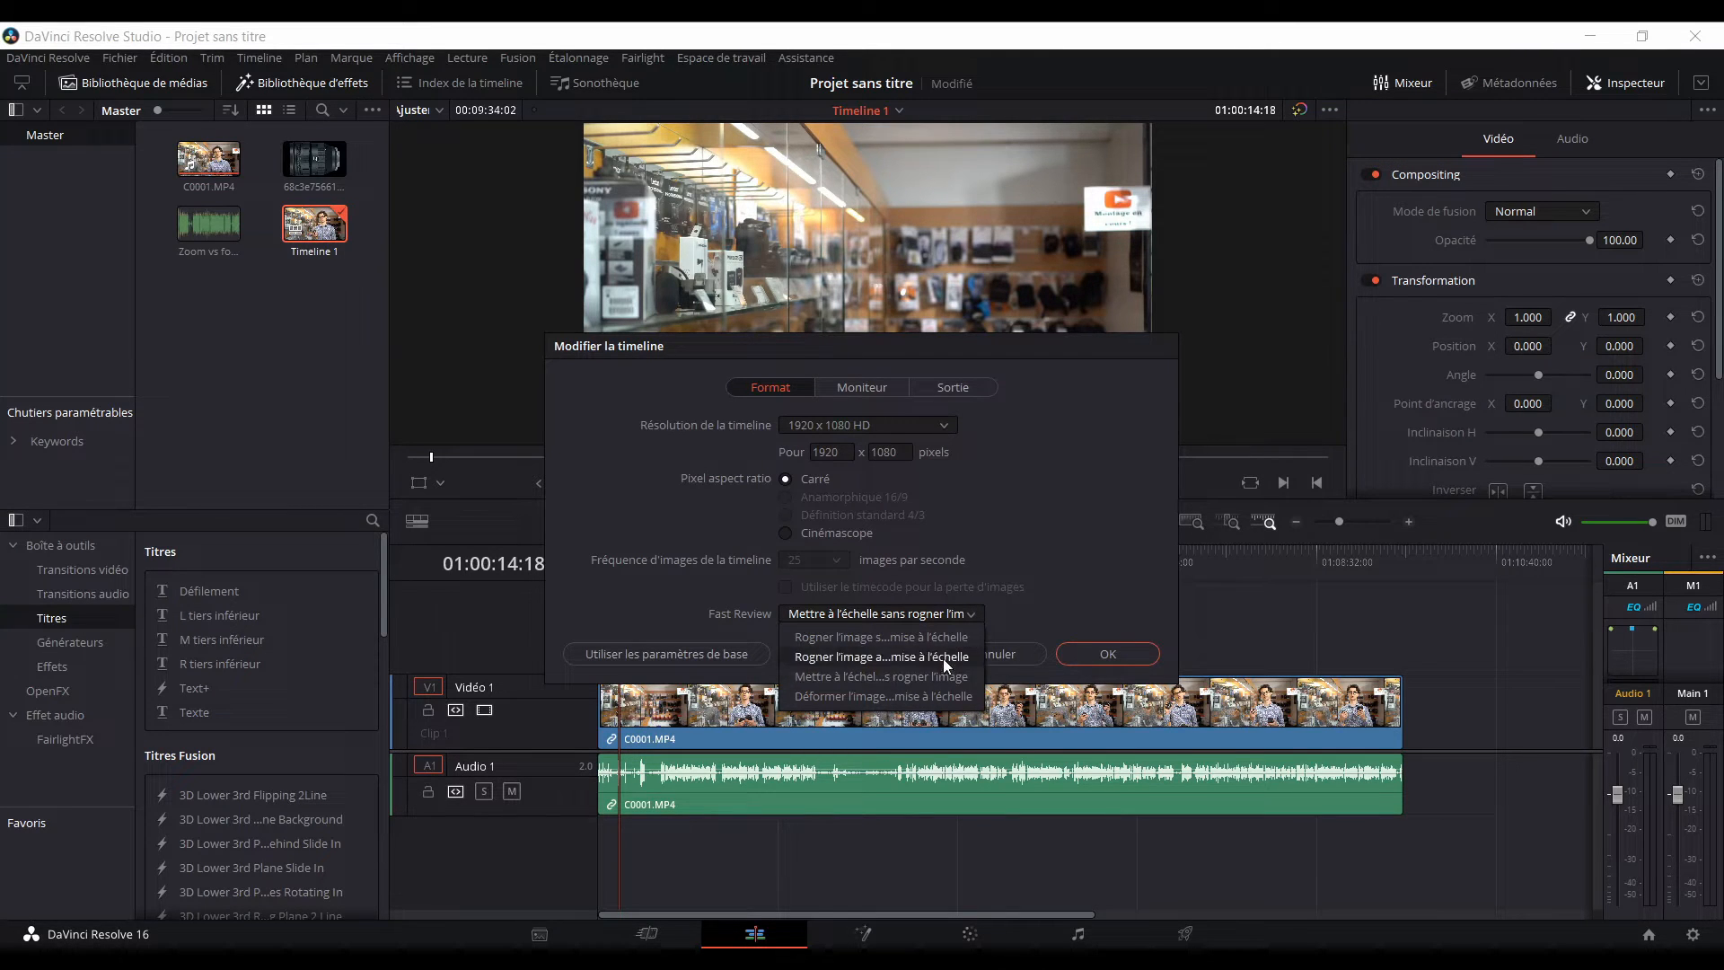
click(878, 615)
click(860, 614)
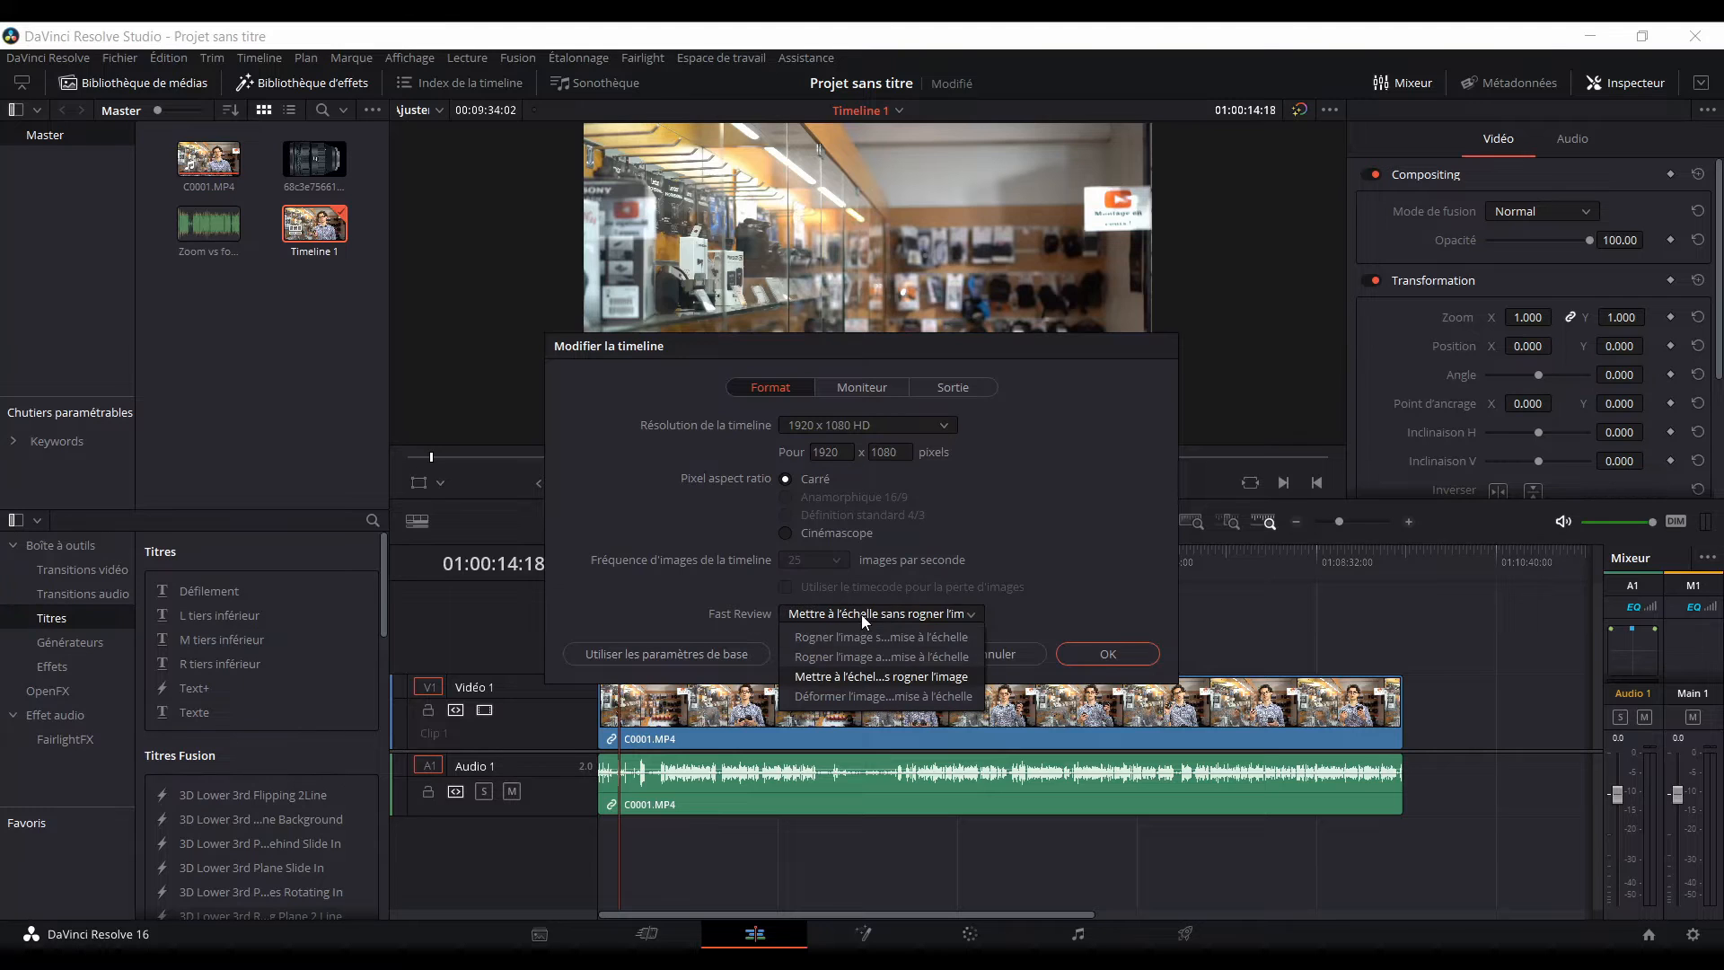
click(860, 614)
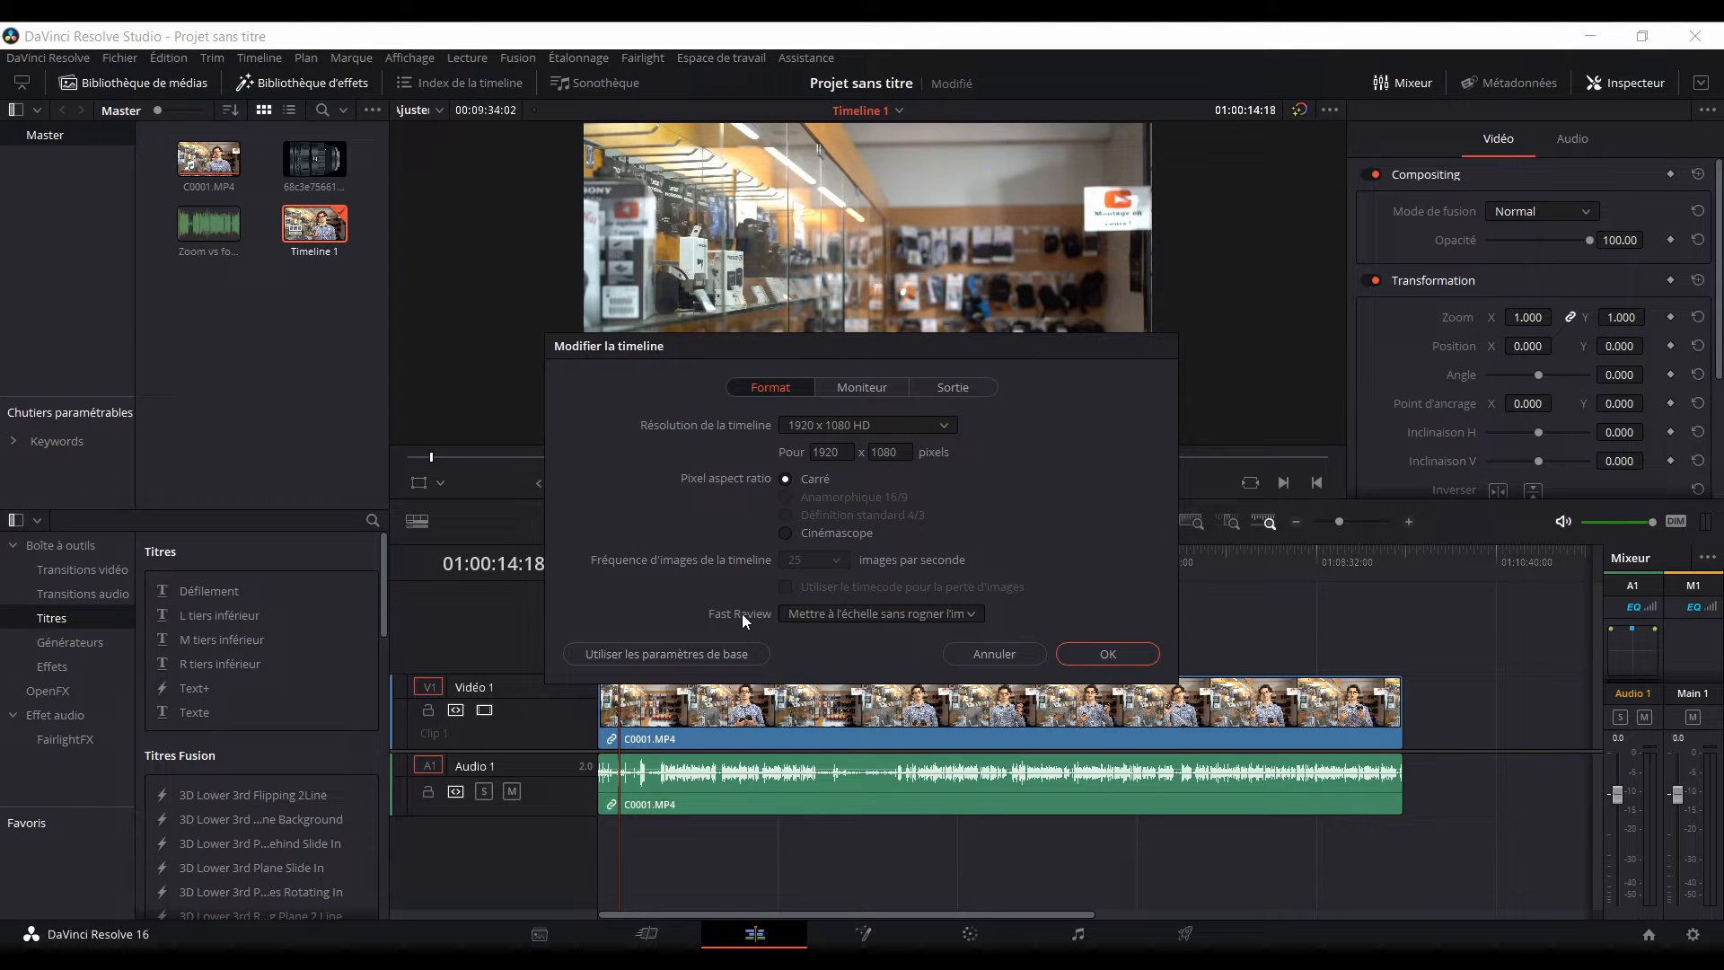
click(828, 620)
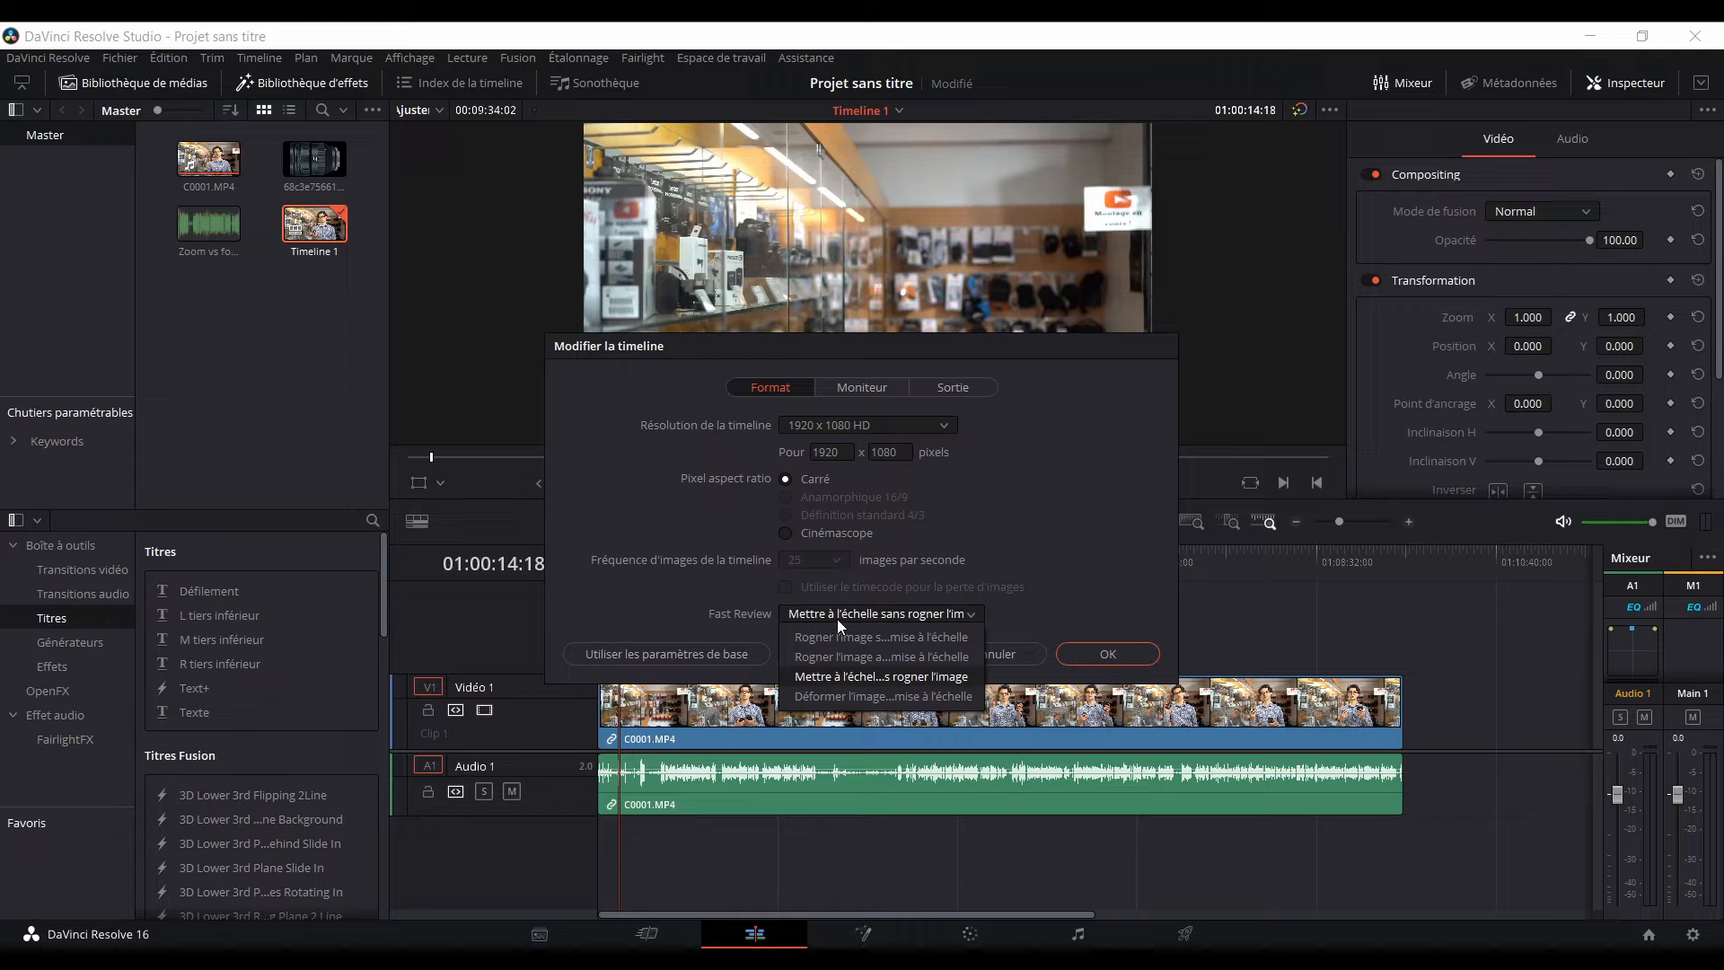
click(837, 617)
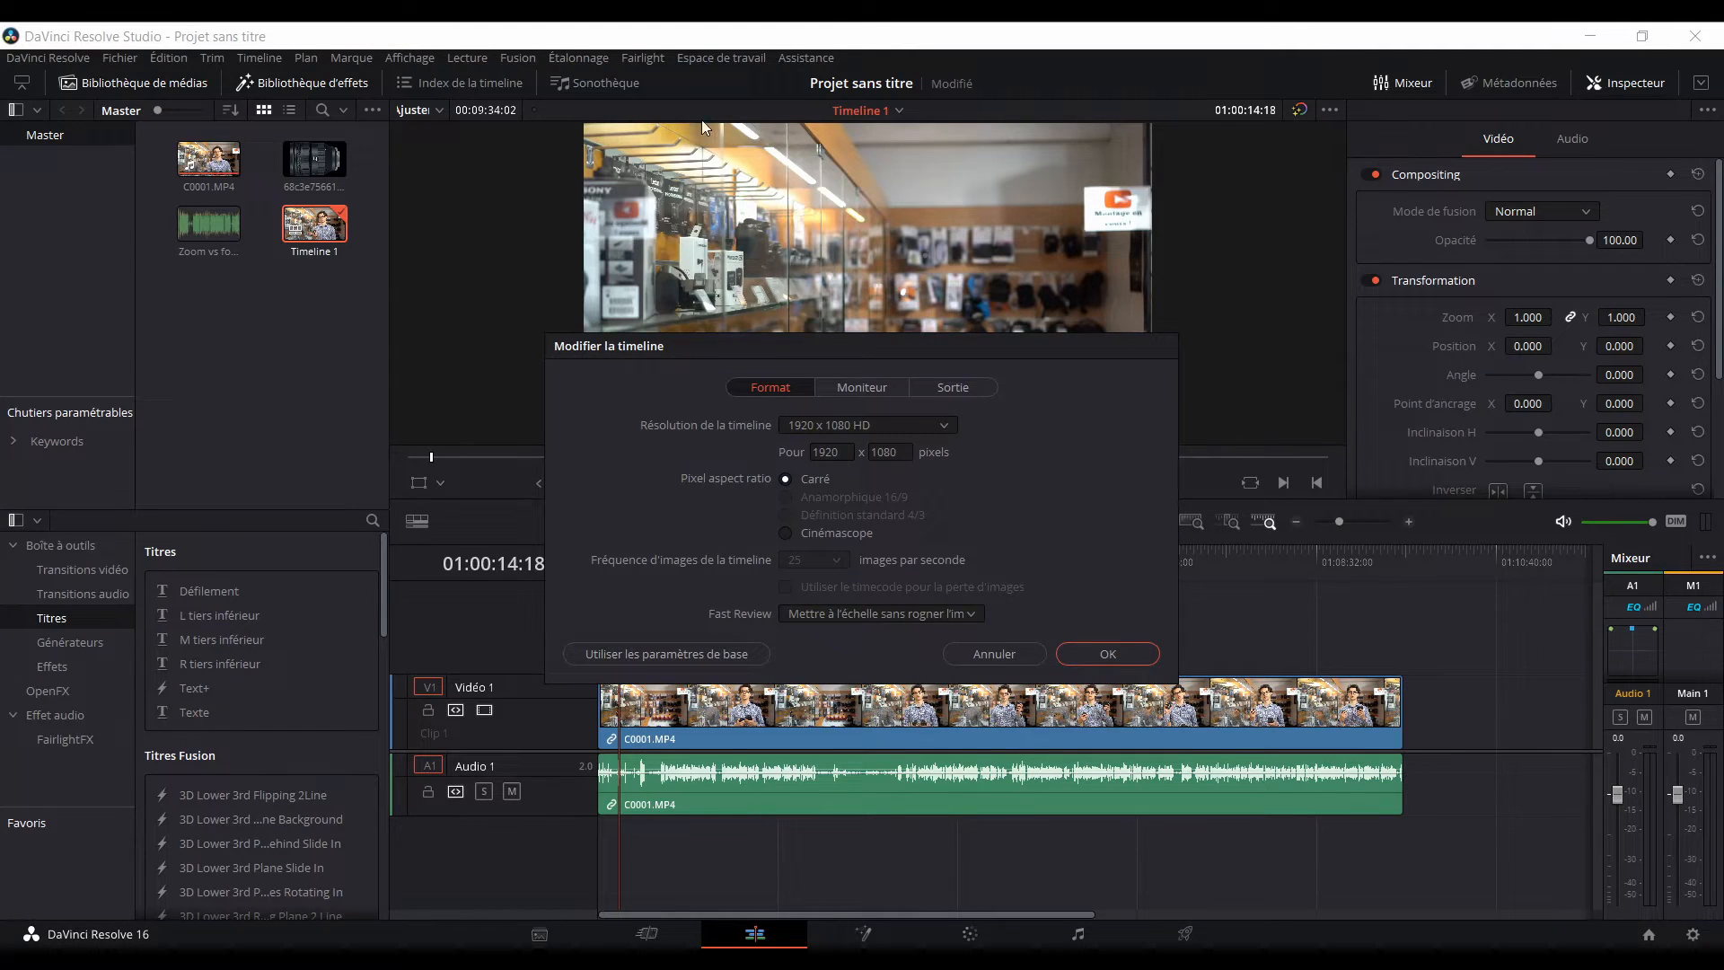
click(1000, 658)
Select the C0001.MP4 clip on the timeline and set its linked X and Y zoom to 2.
click(968, 729)
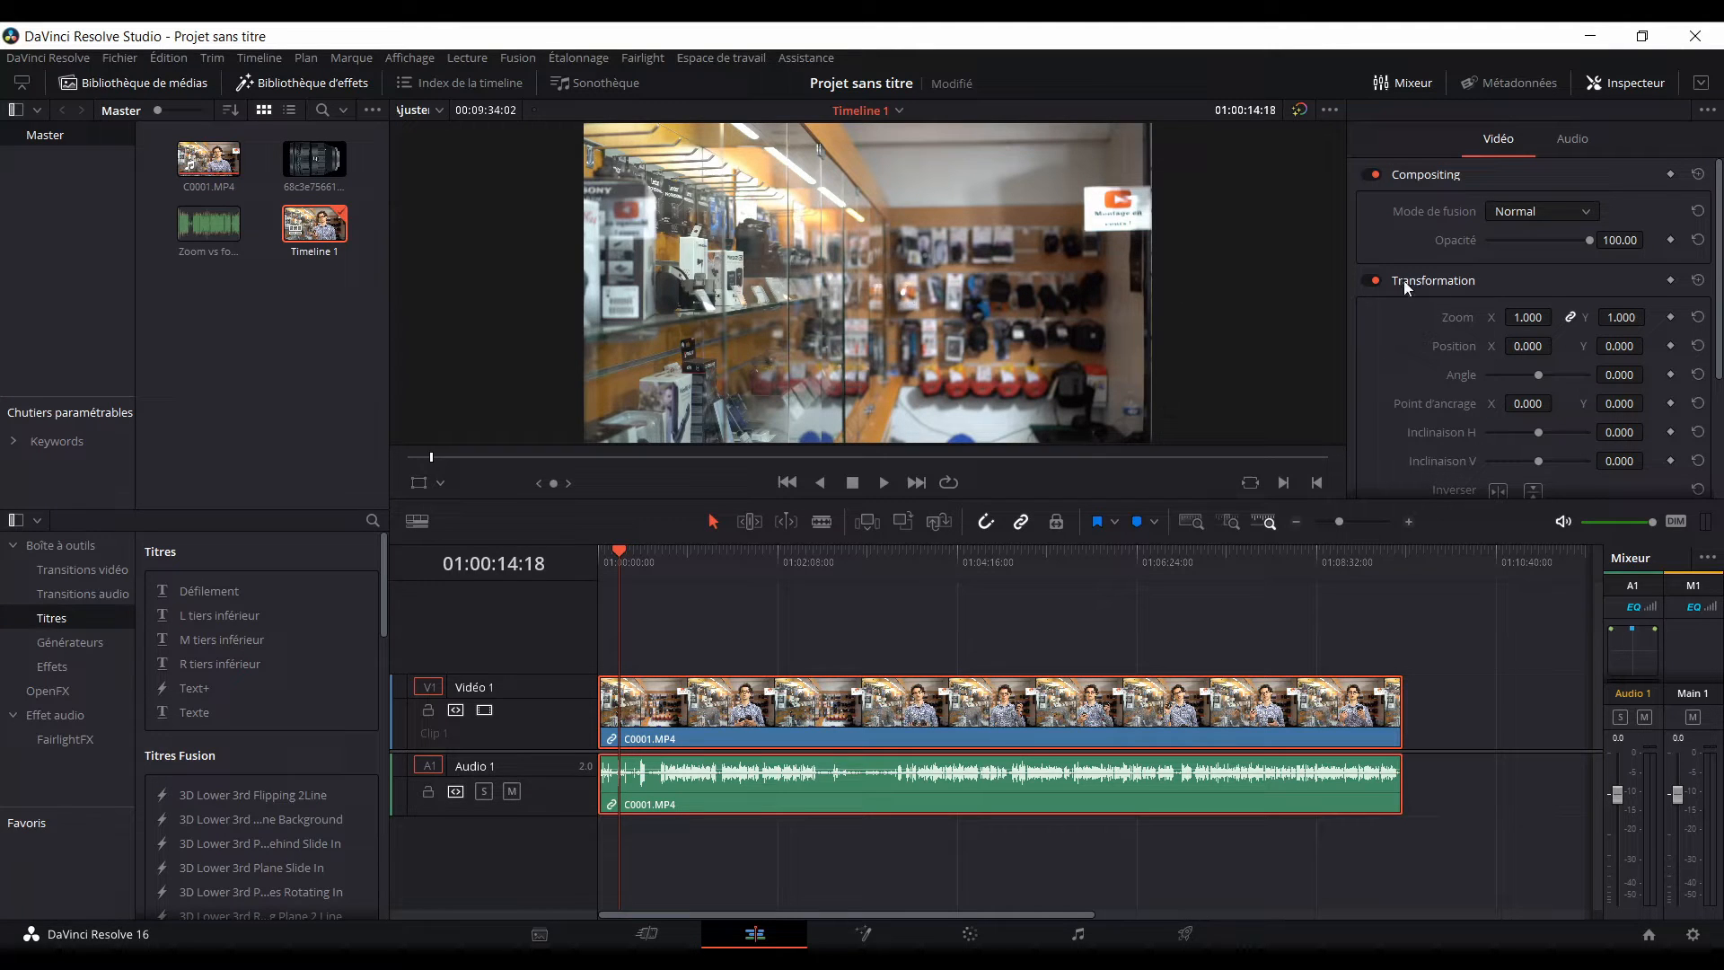
drag(1527, 324, 1524, 324)
double_click(1527, 323)
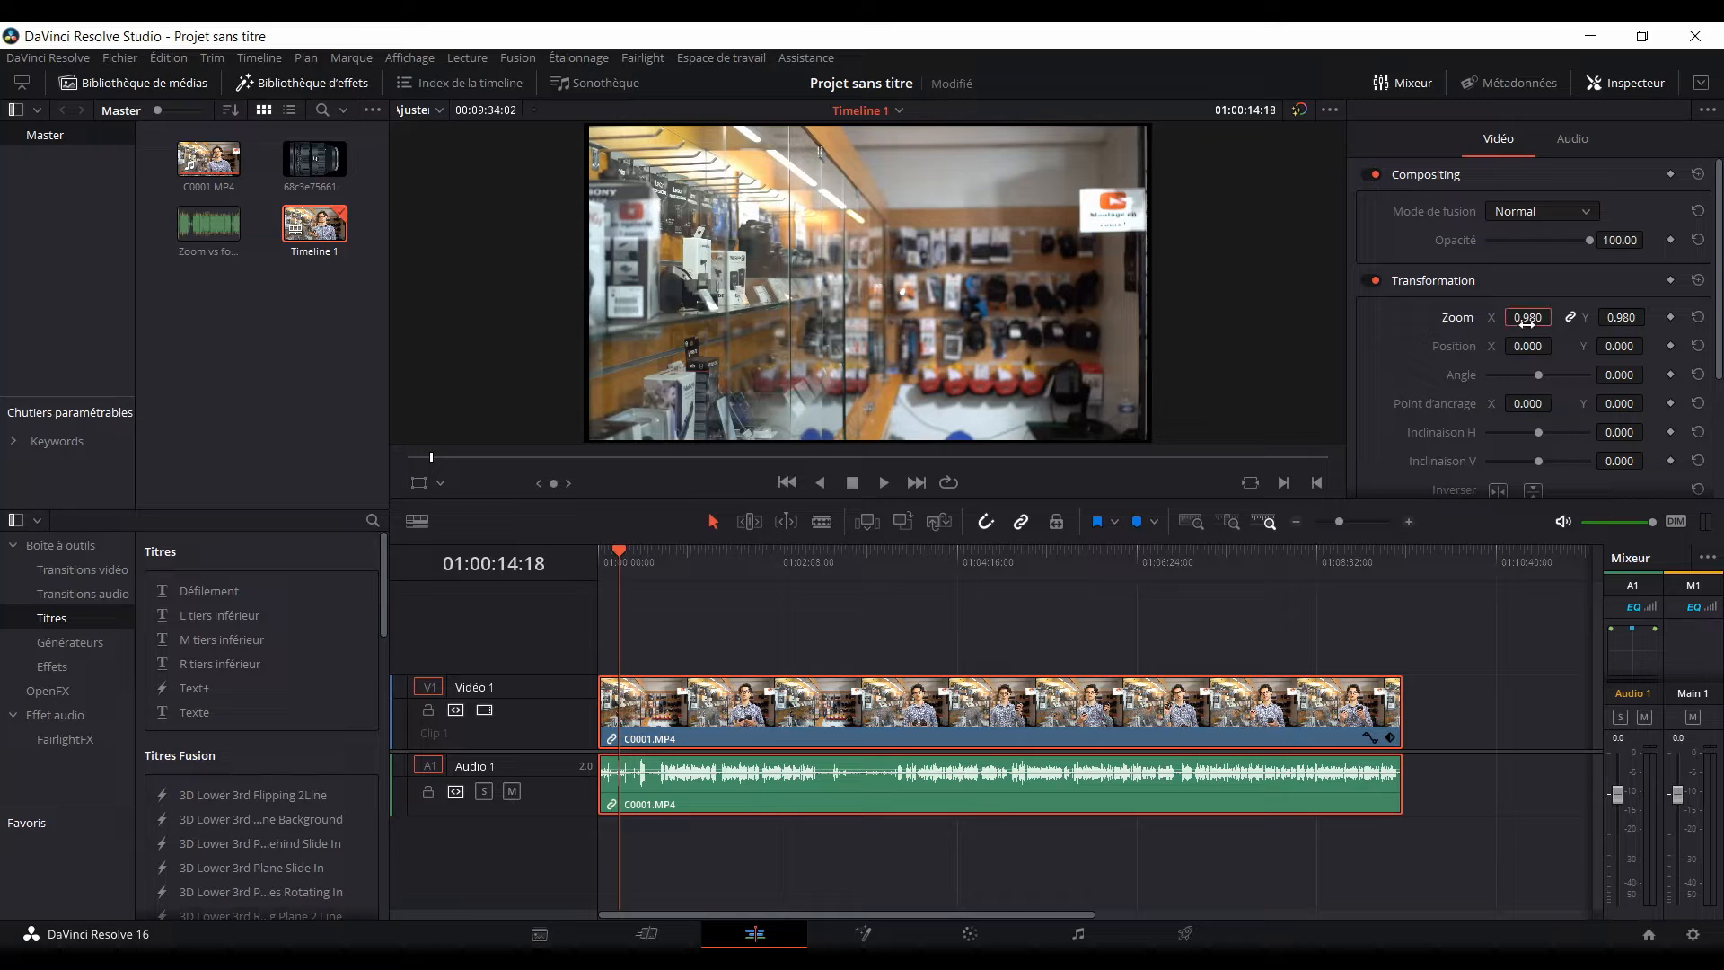
text(2)
key(Return)
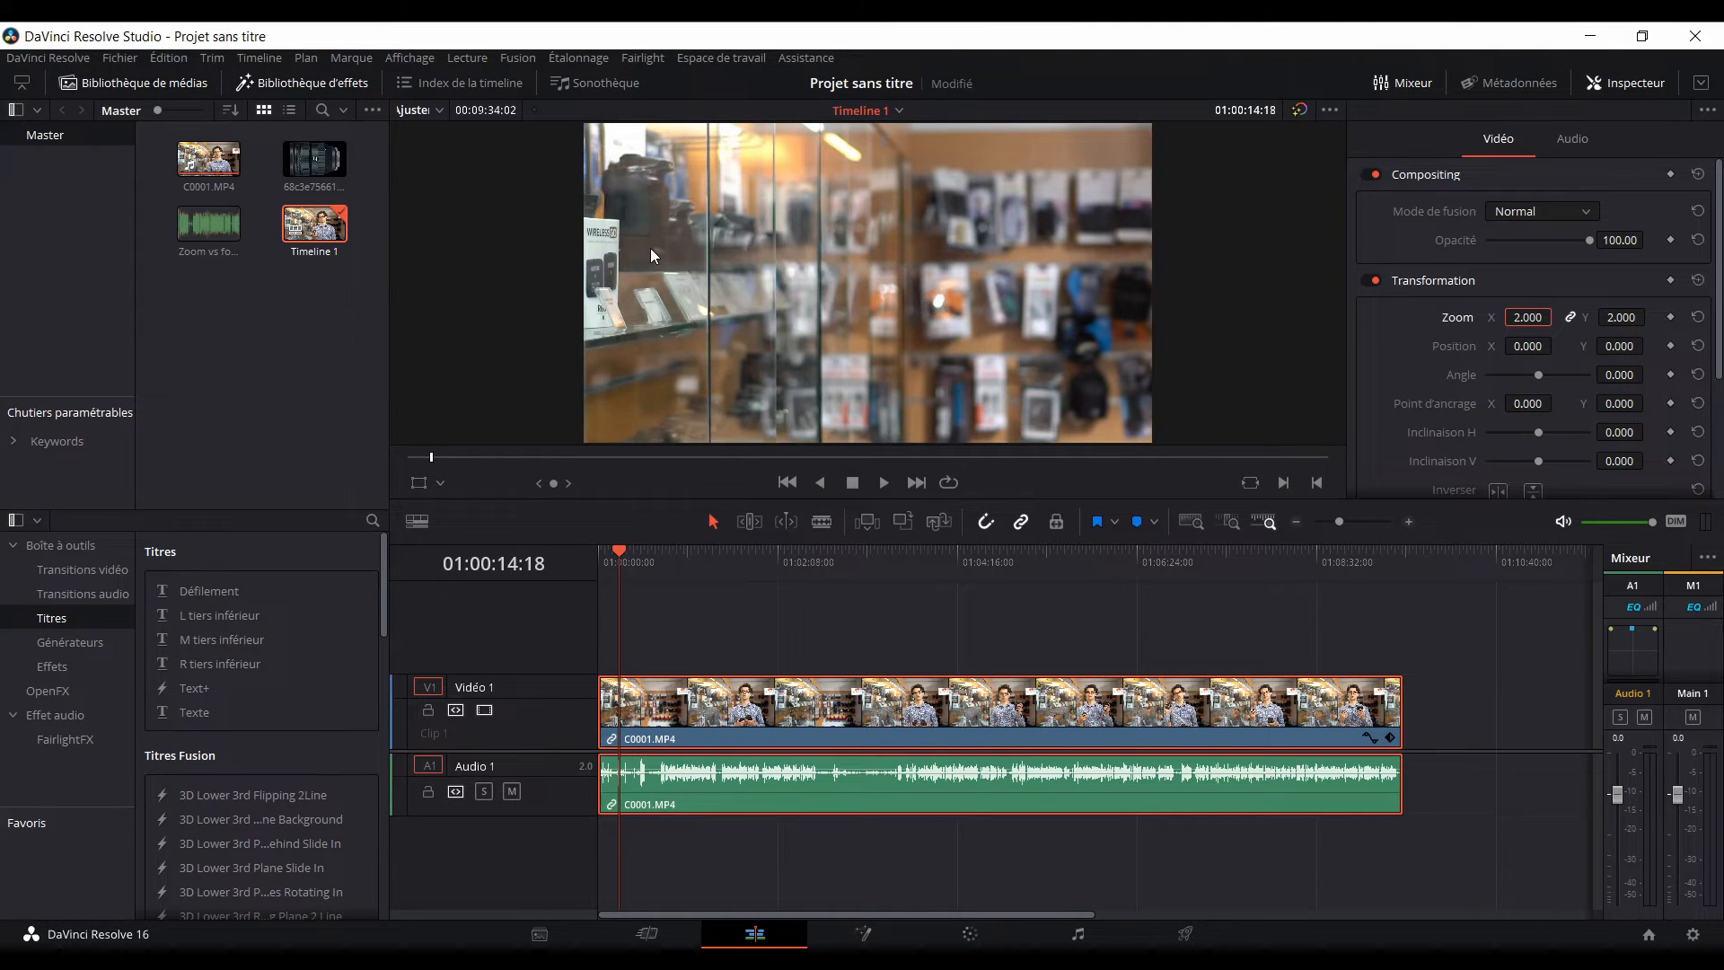
Set the zoom of the C0001.MP4 clip back to 1.000.
double_click(1530, 317)
text(1)
key(Return)
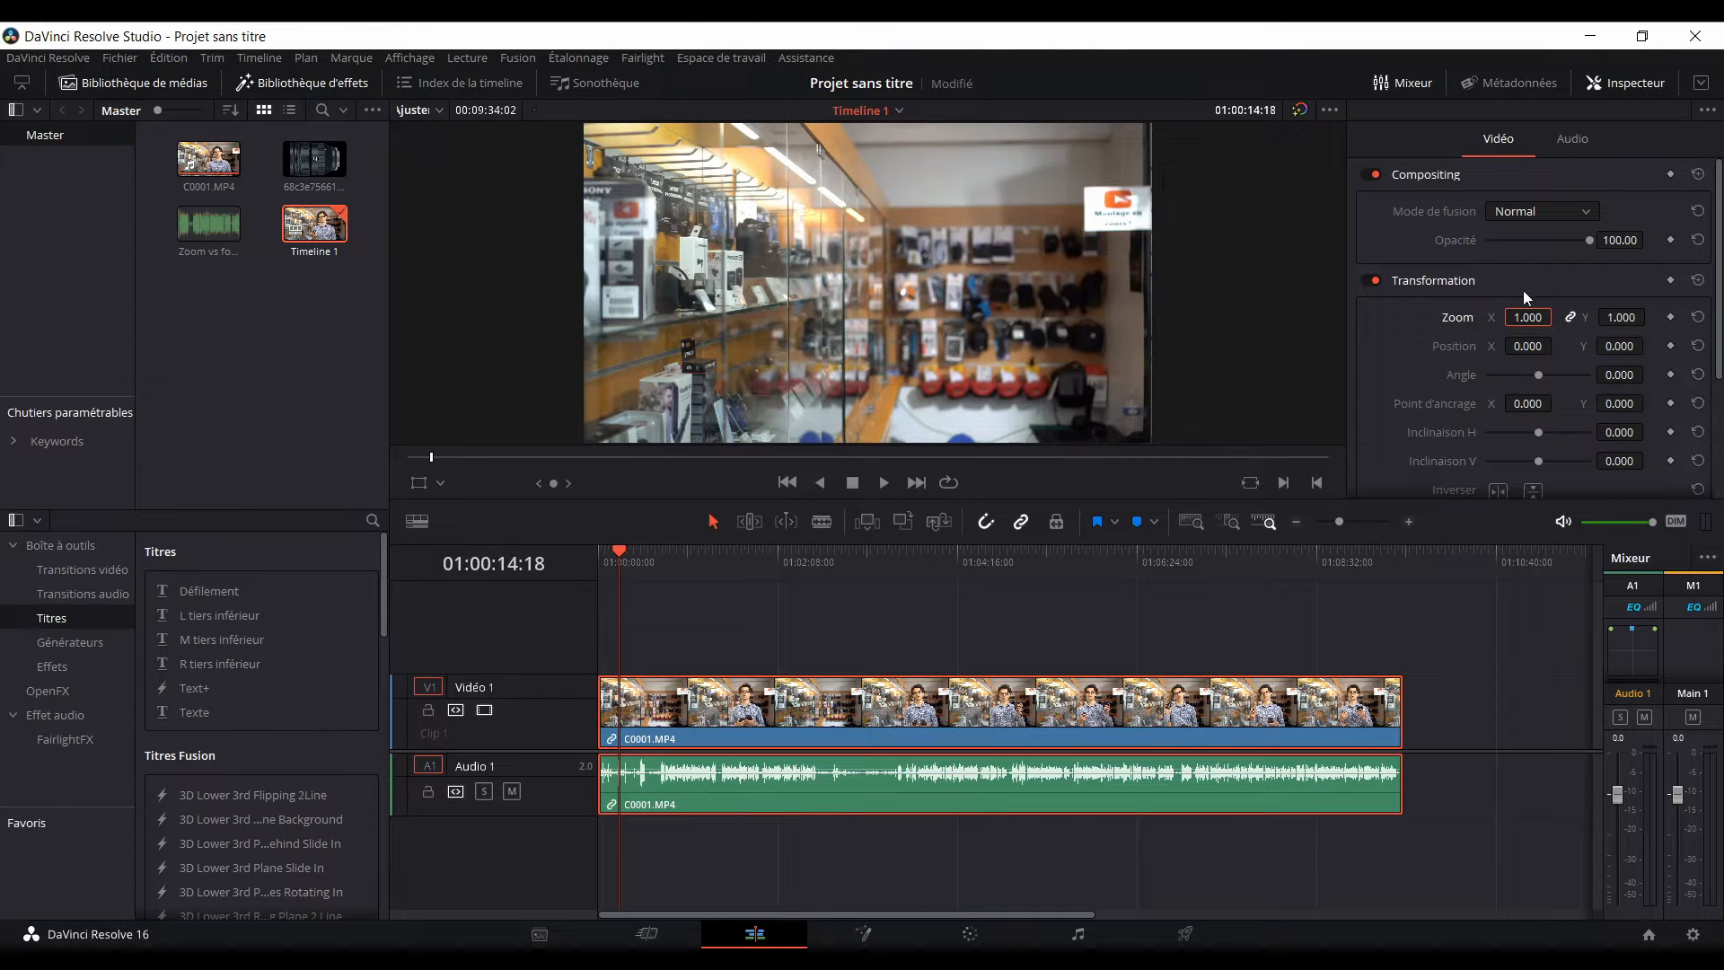
mouse_move(1527, 317)
mouse_down()
mouse_move(1495, 317)
mouse_move(1560, 316)
mouse_up()
Enable custom settings for Timeline 1 and look through its Fast Review scaling options.
right_click(301, 216)
mouse_move(477, 221)
click(806, 234)
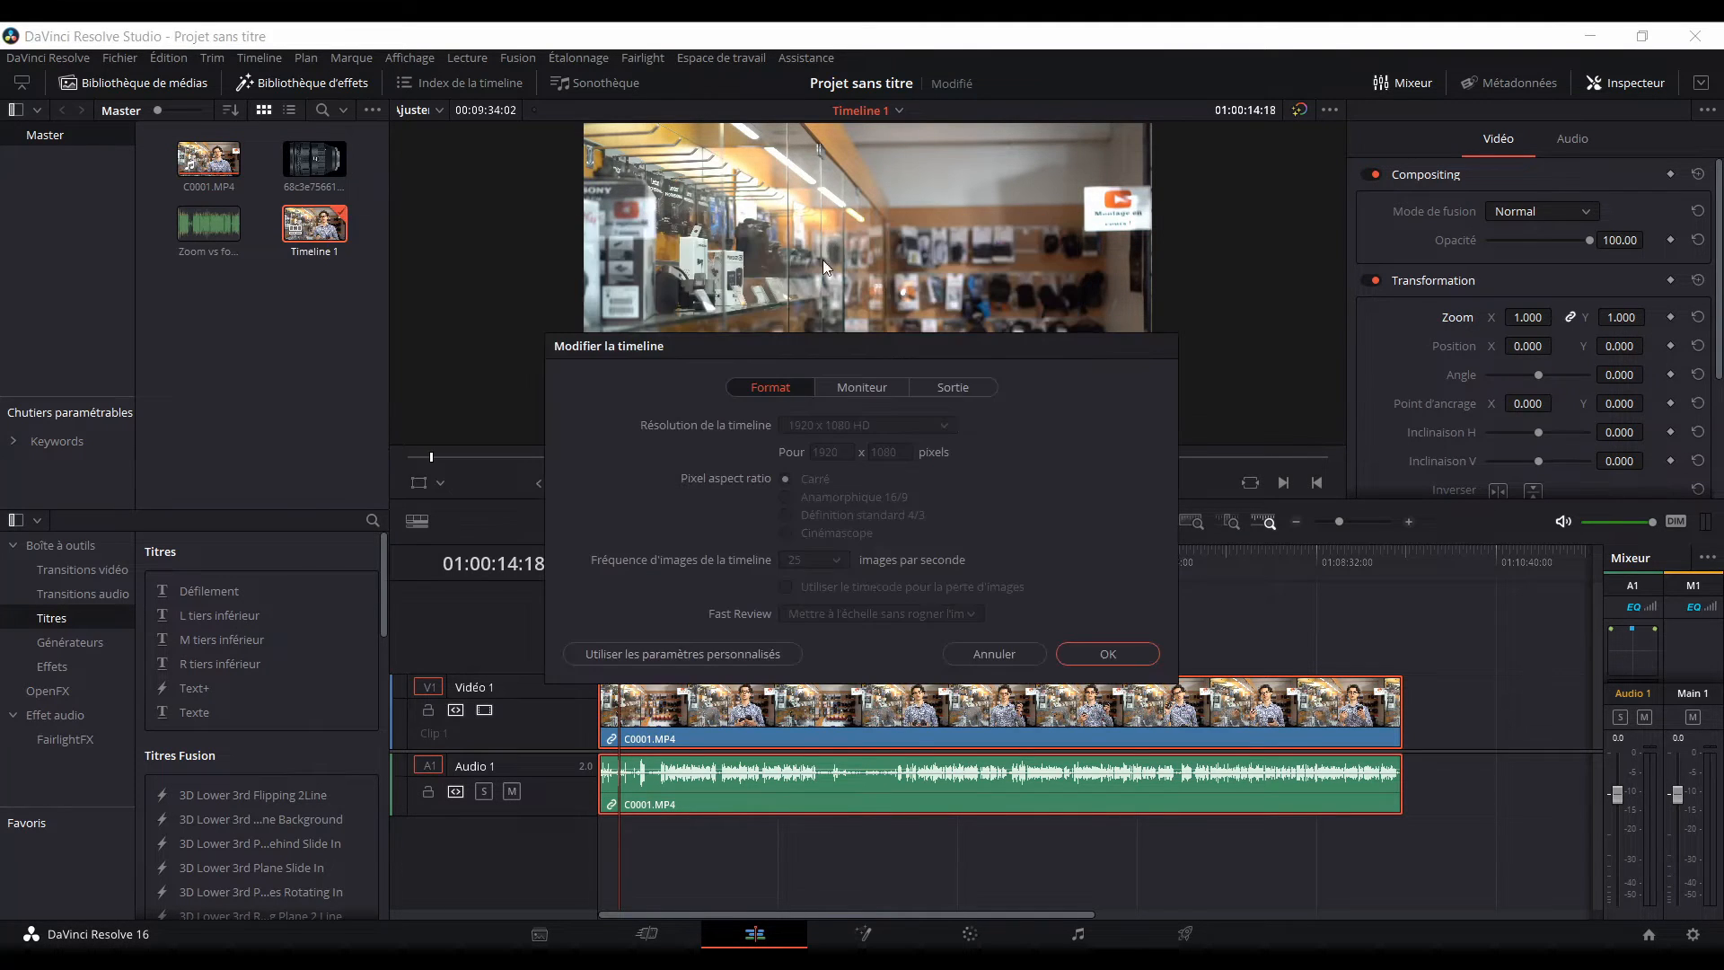
click(724, 650)
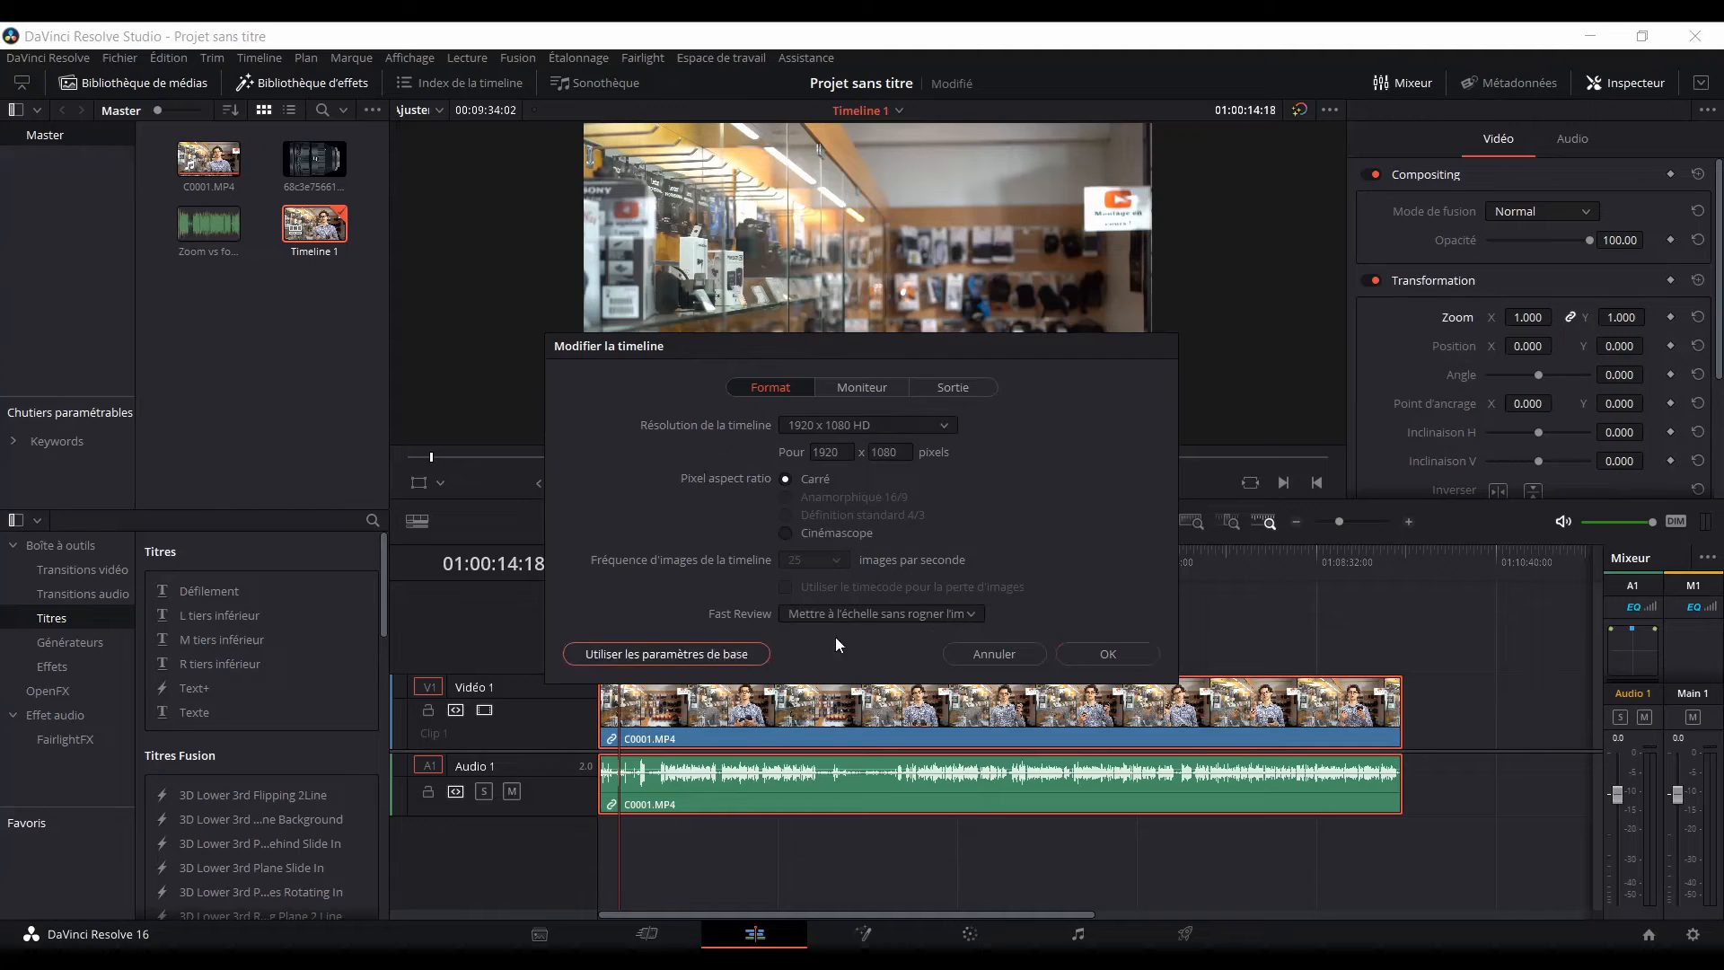
click(923, 616)
click(928, 613)
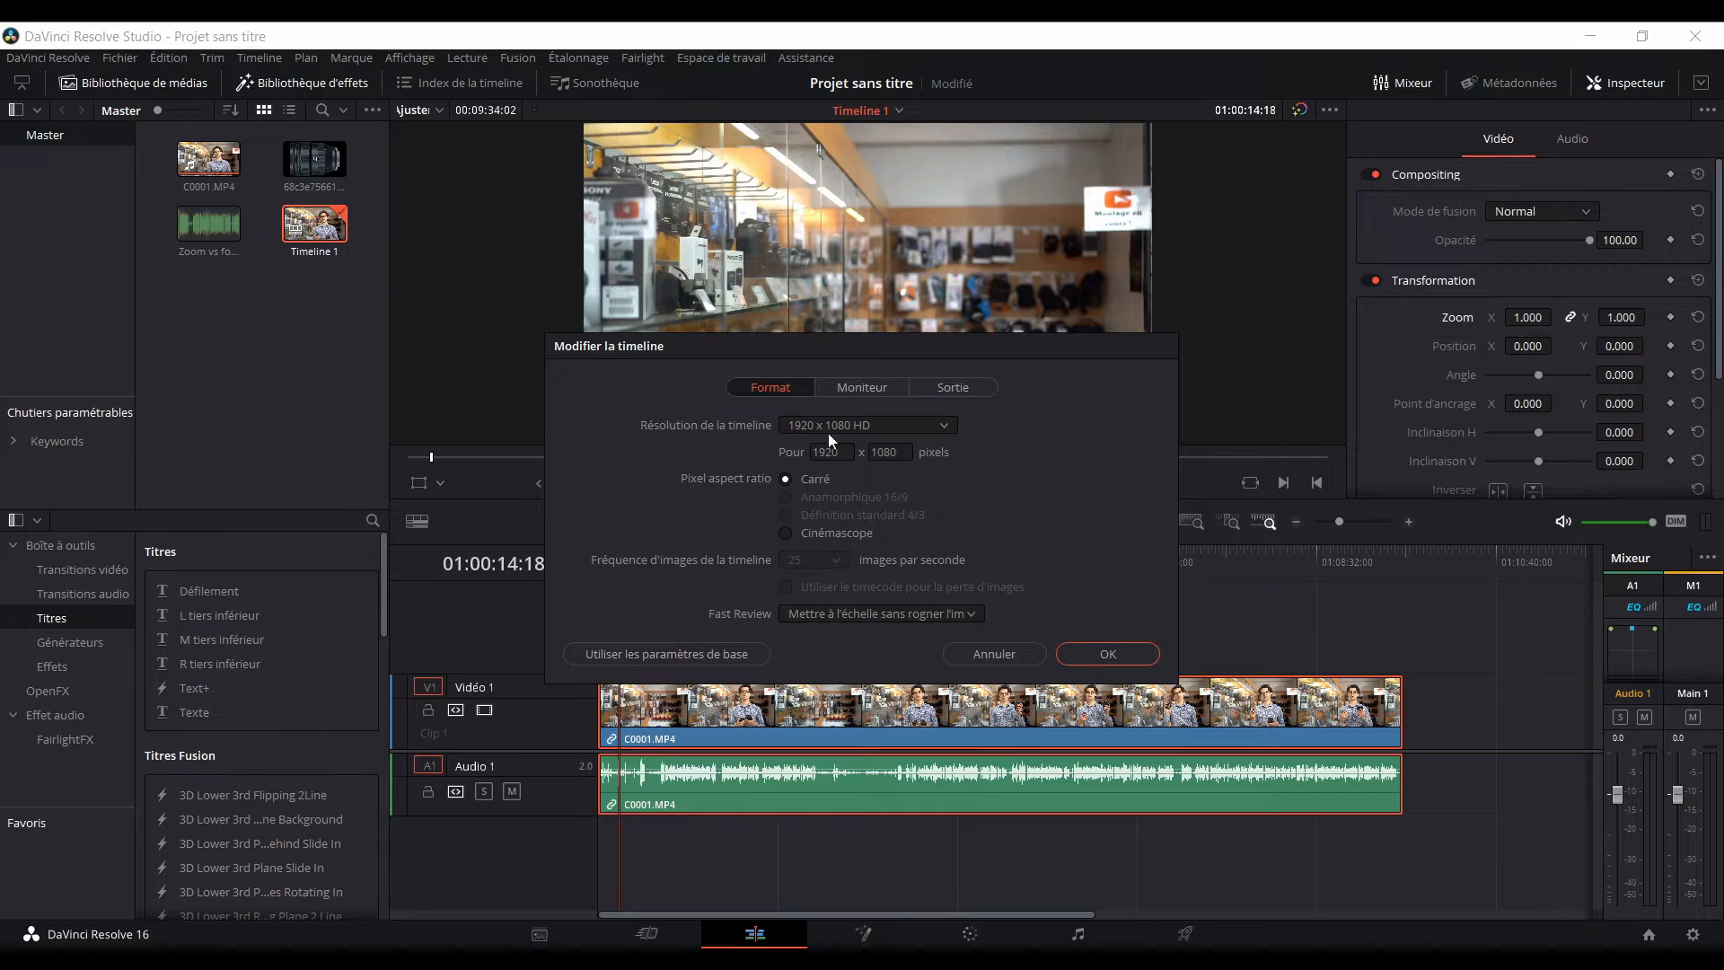
Compare the timeline's format and monitor settings and review the available monitor video formats.
click(870, 382)
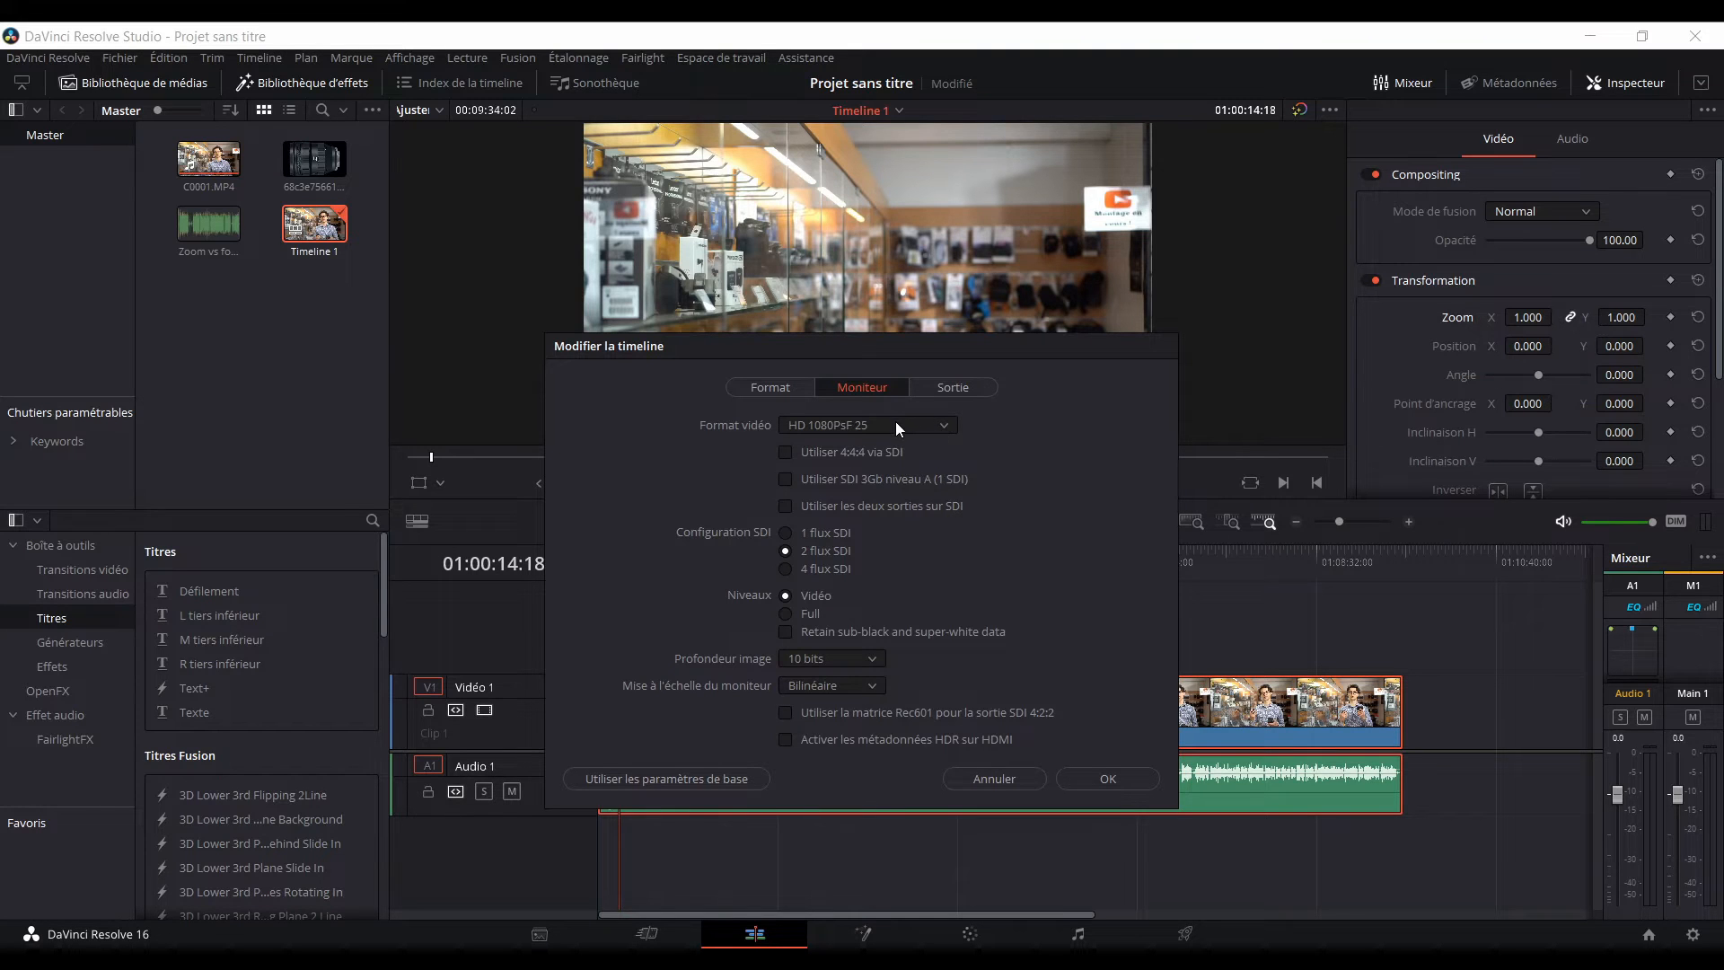
click(773, 394)
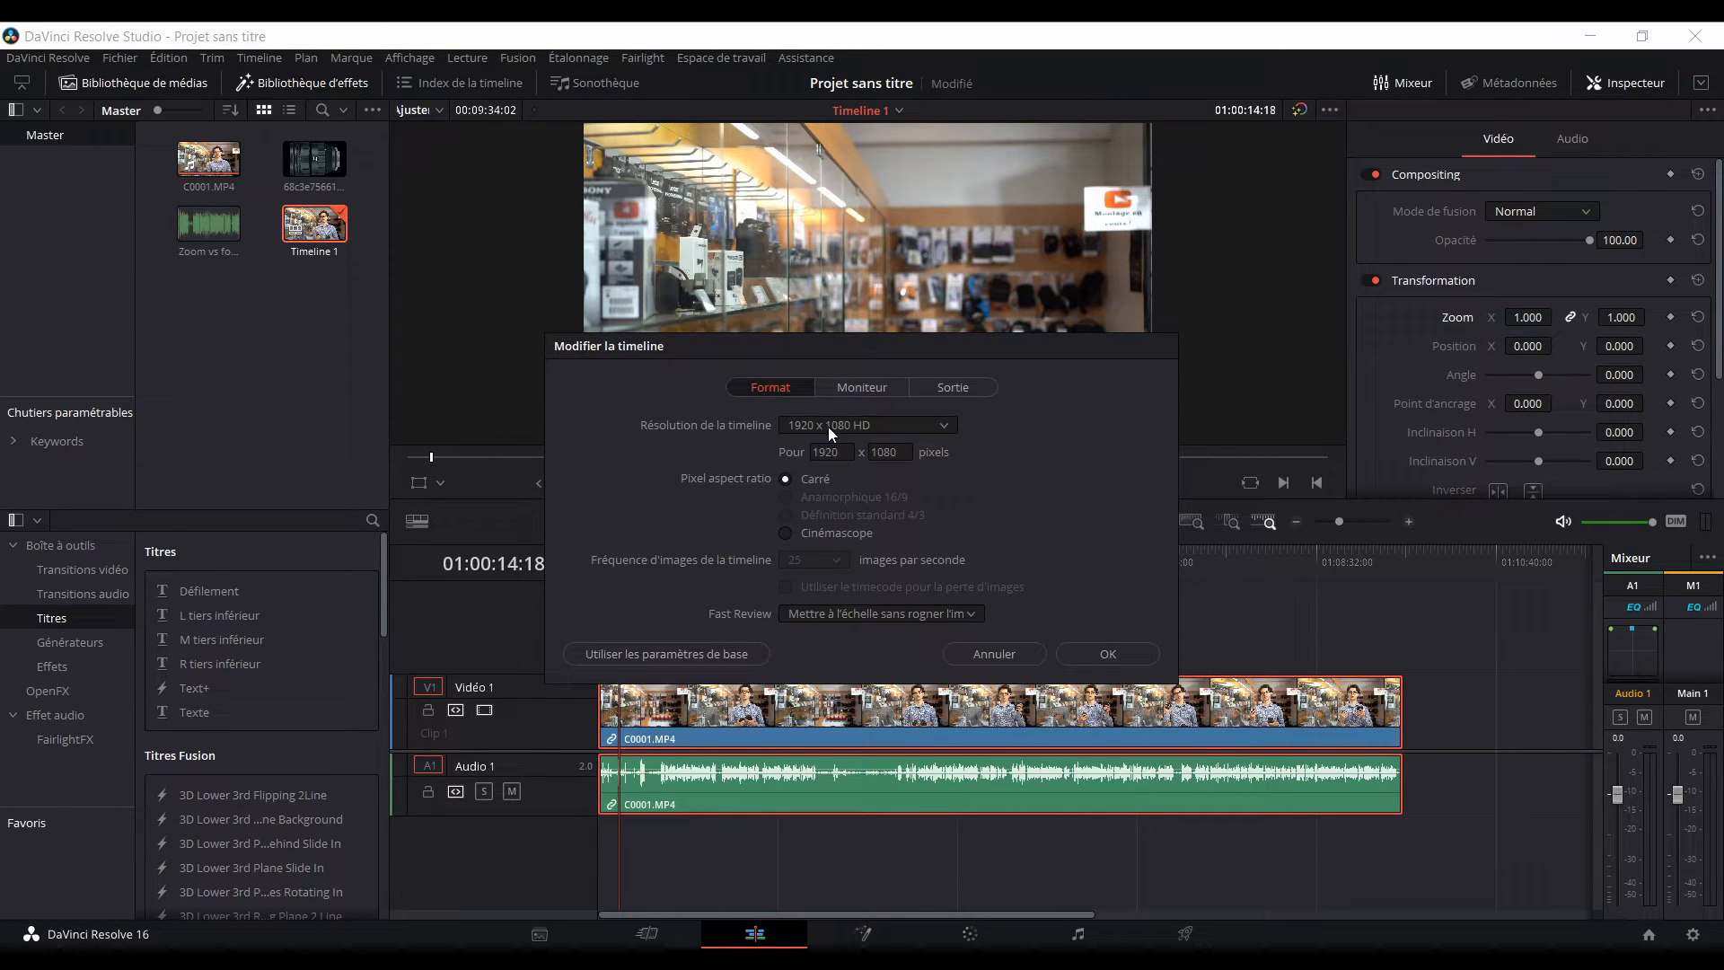
click(844, 393)
click(855, 429)
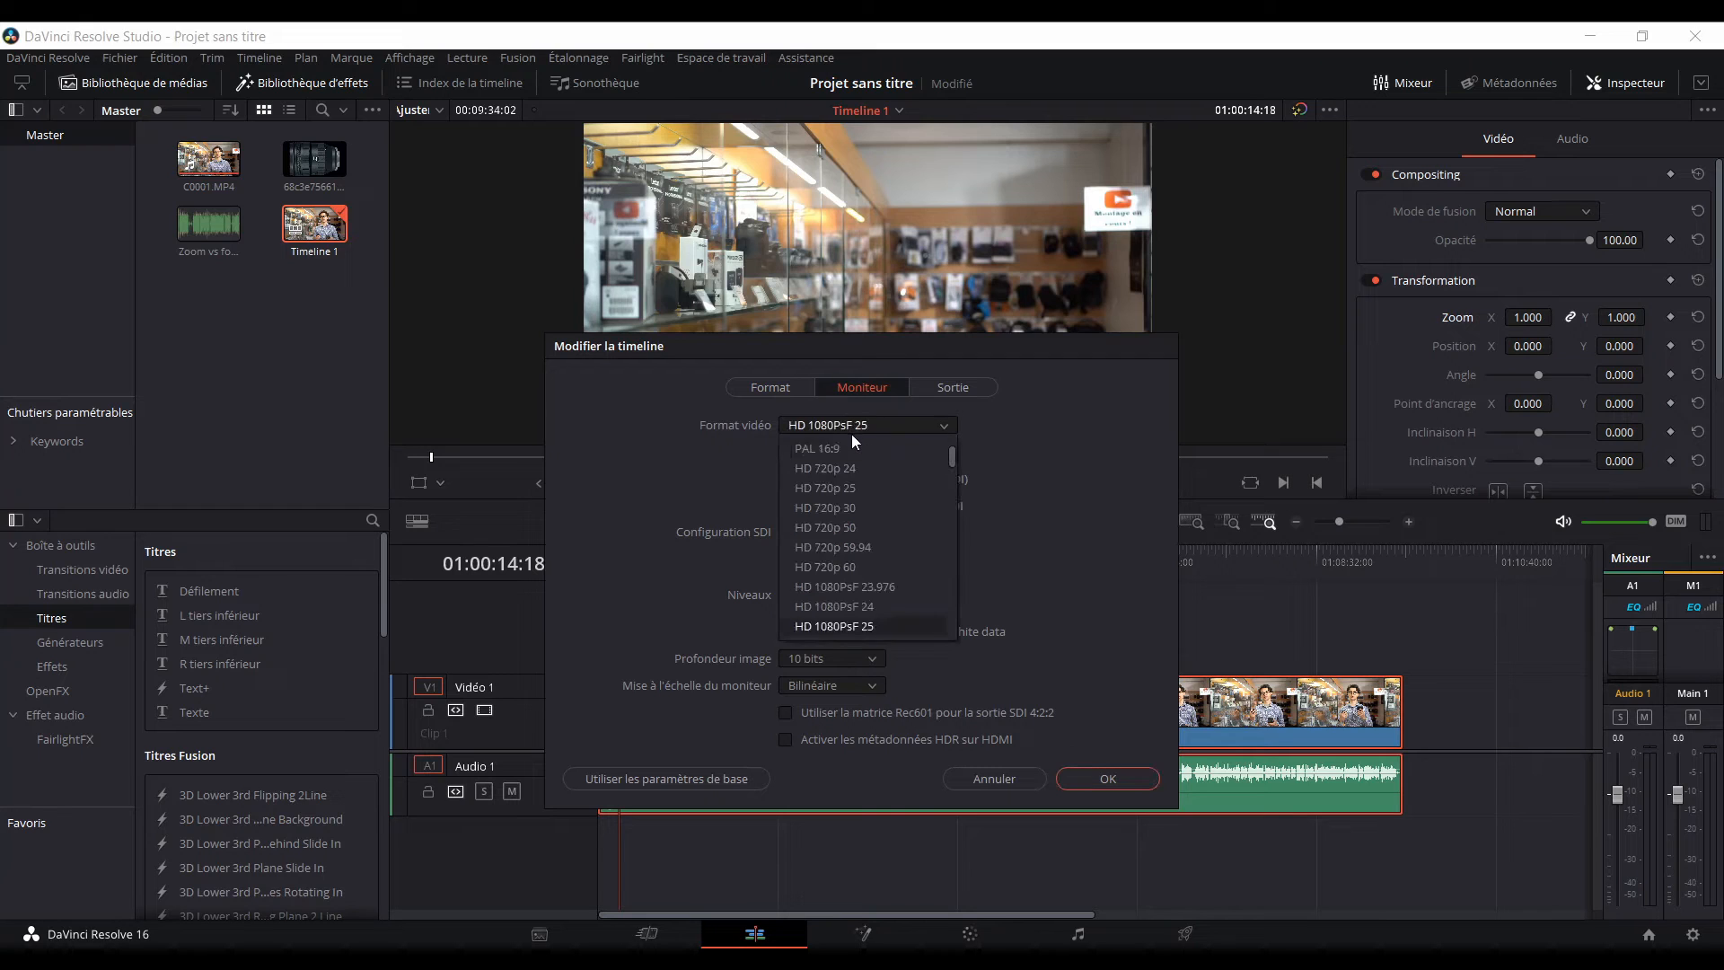
click(1086, 473)
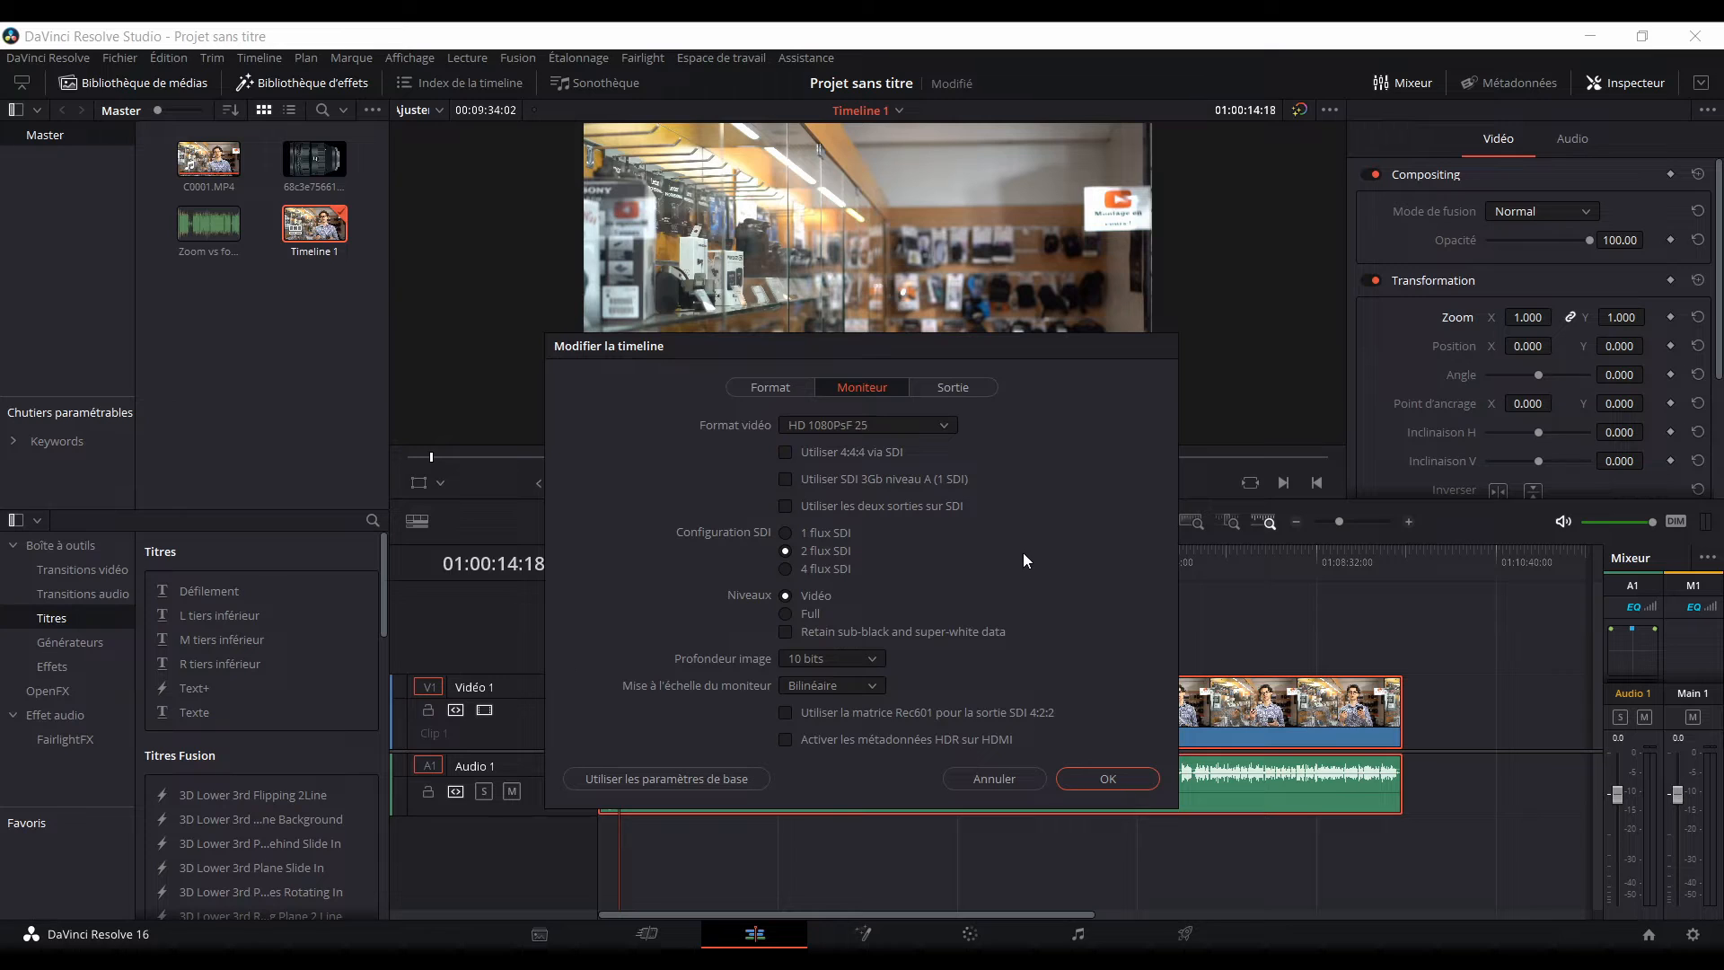
Review the monitor's image bit depth choices, return to the format settings and apply the timeline settings.
click(848, 655)
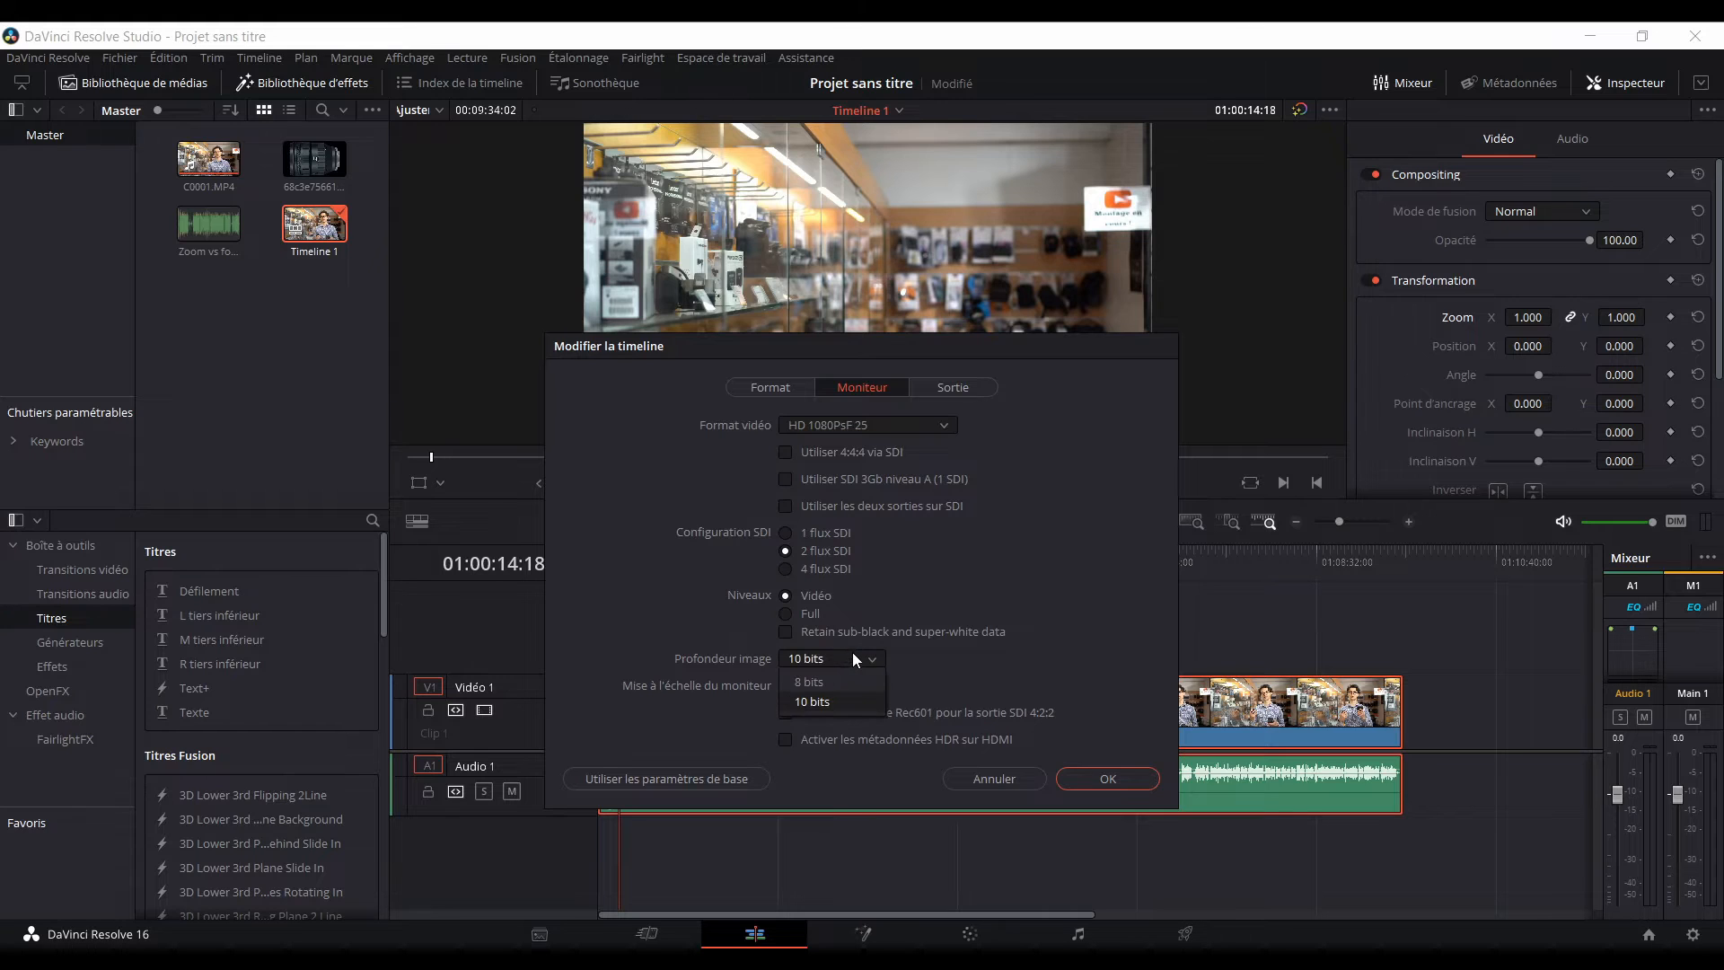
click(846, 652)
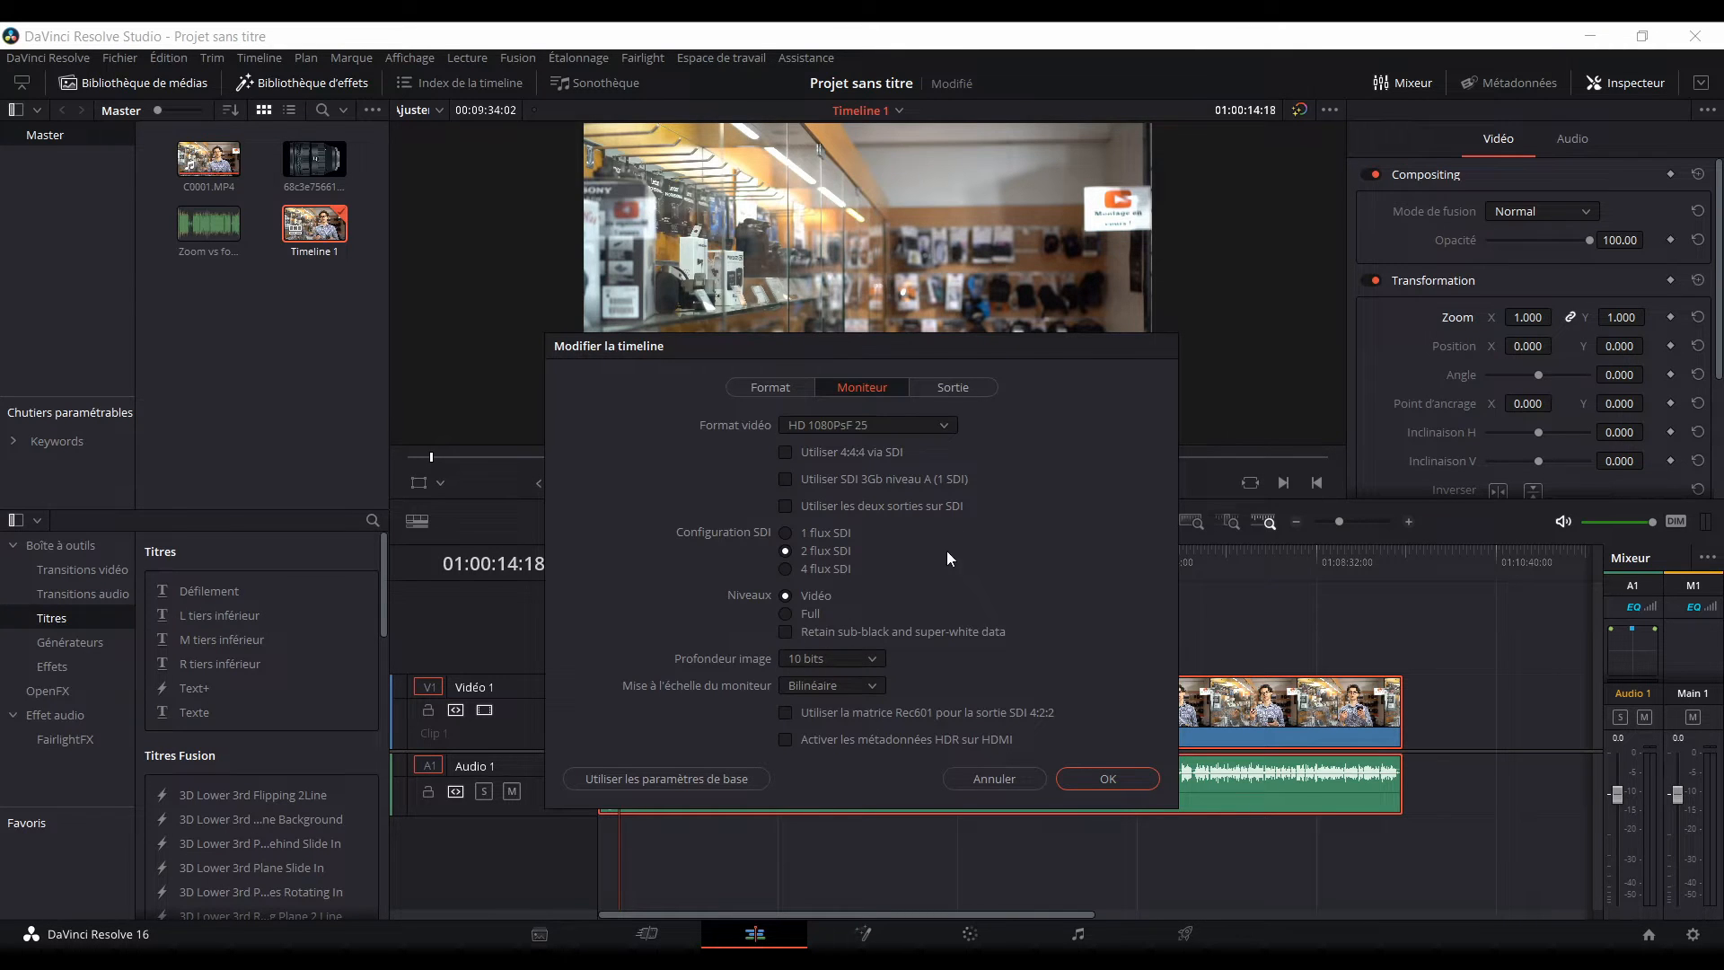
click(862, 661)
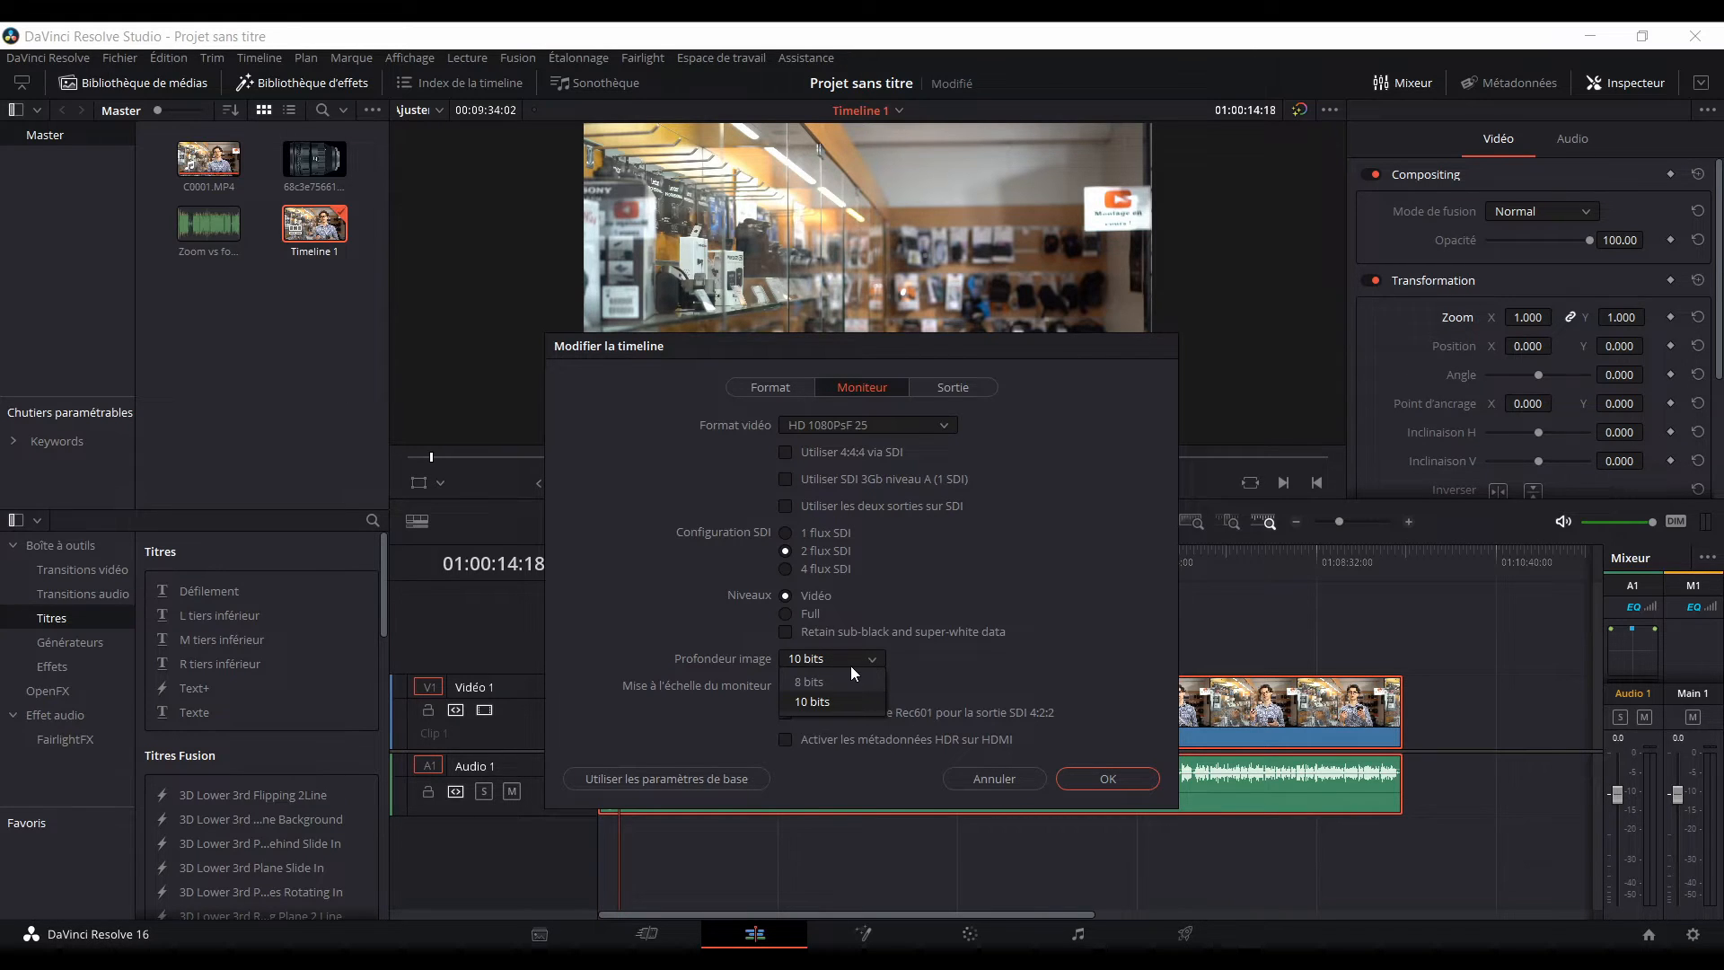
click(827, 659)
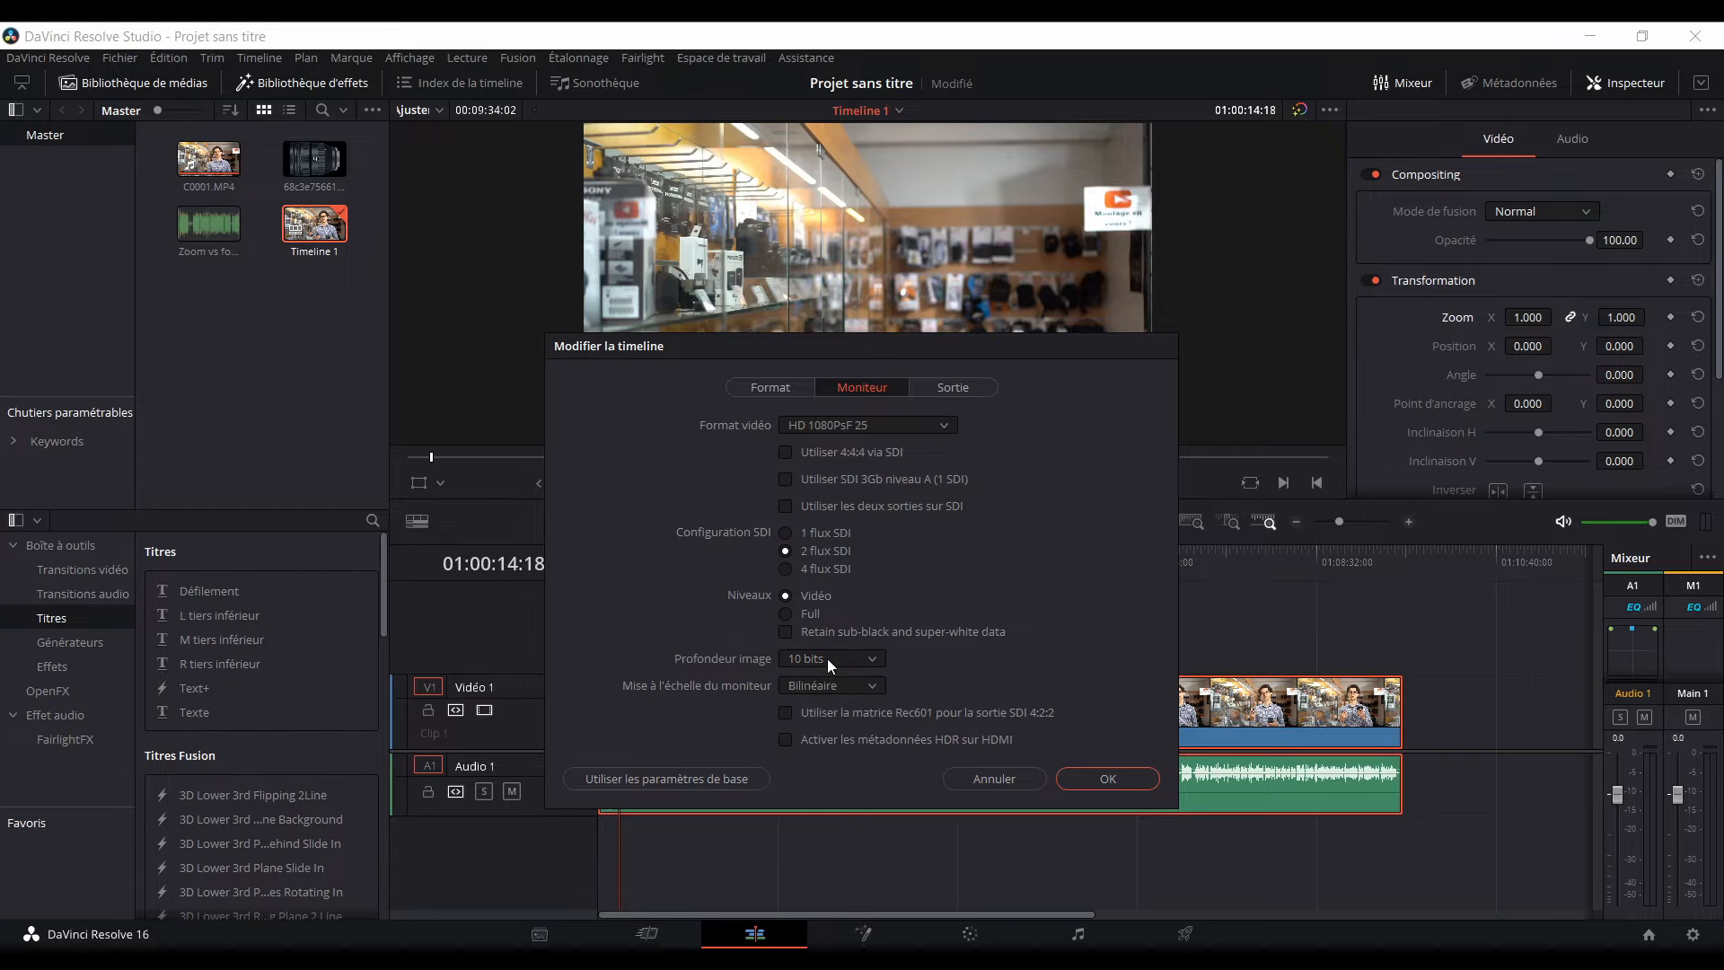
click(808, 660)
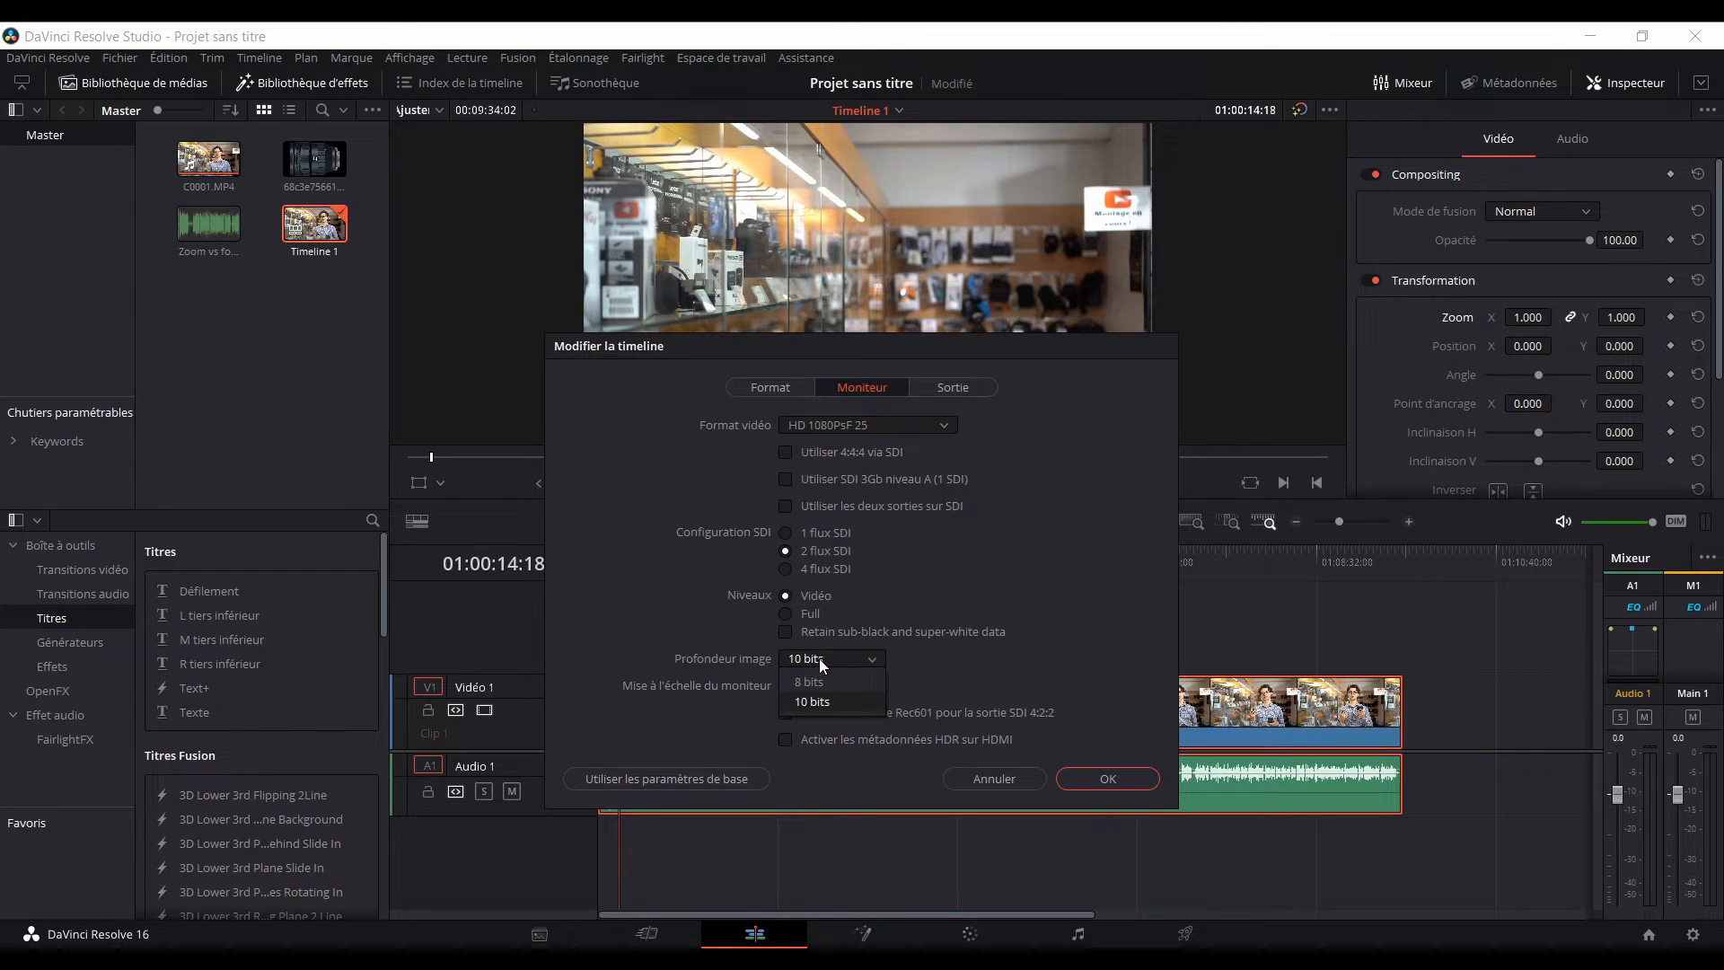
click(820, 659)
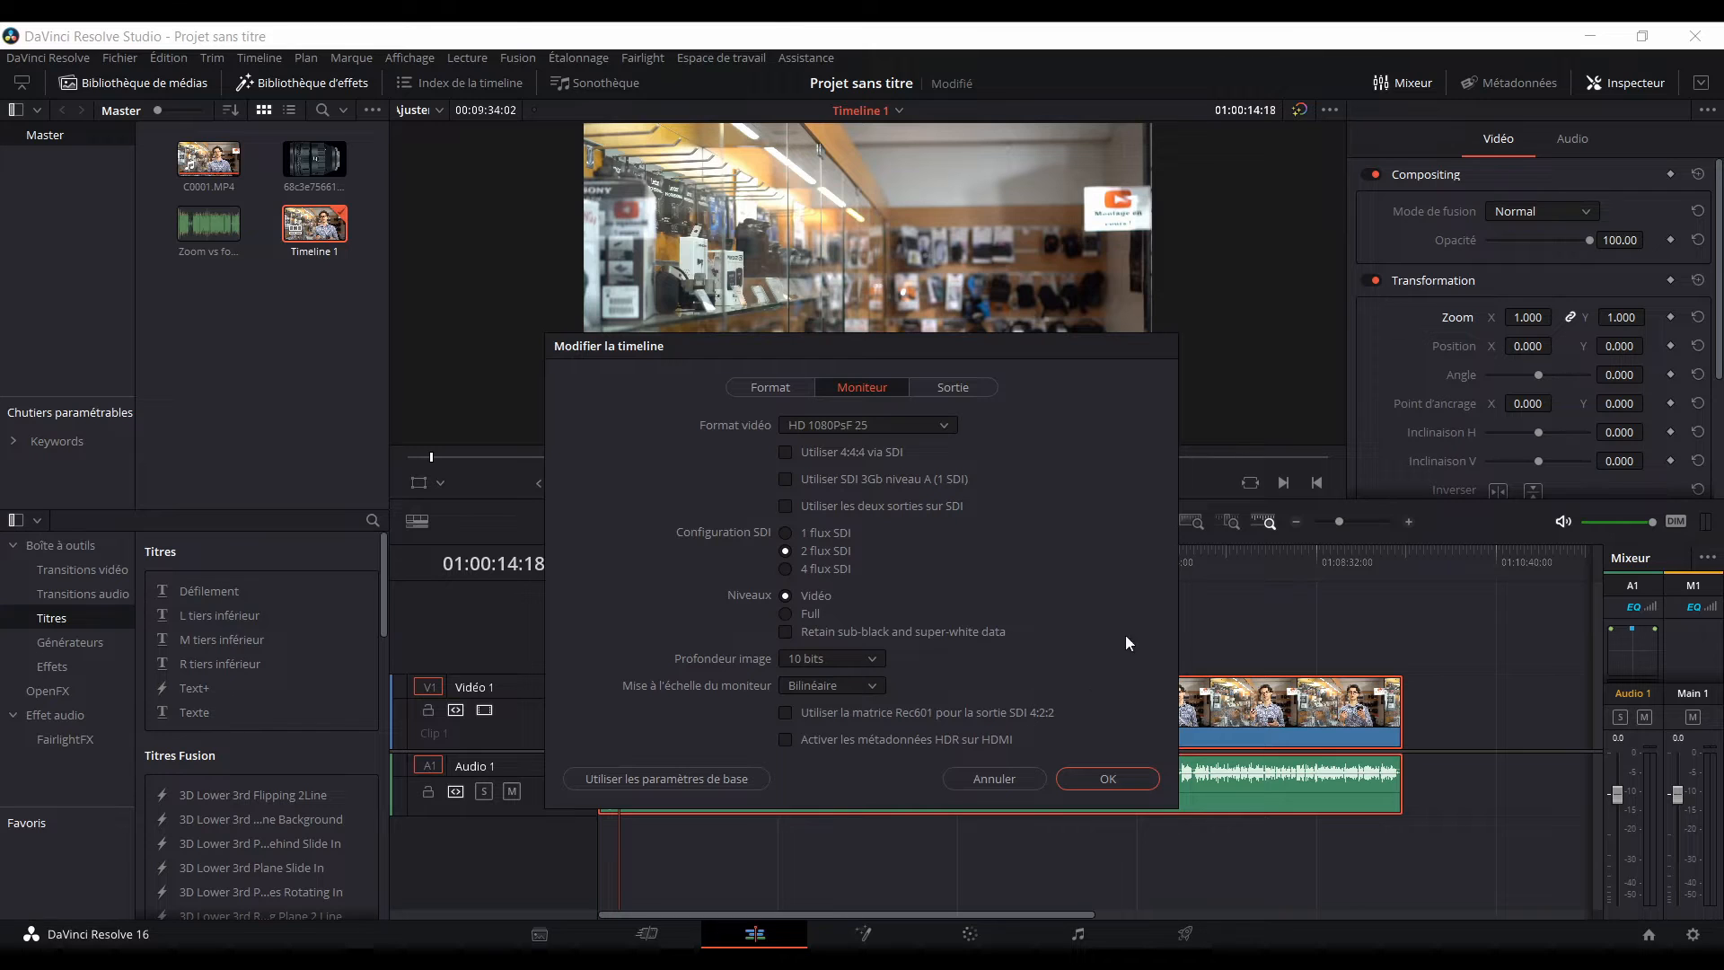
click(778, 390)
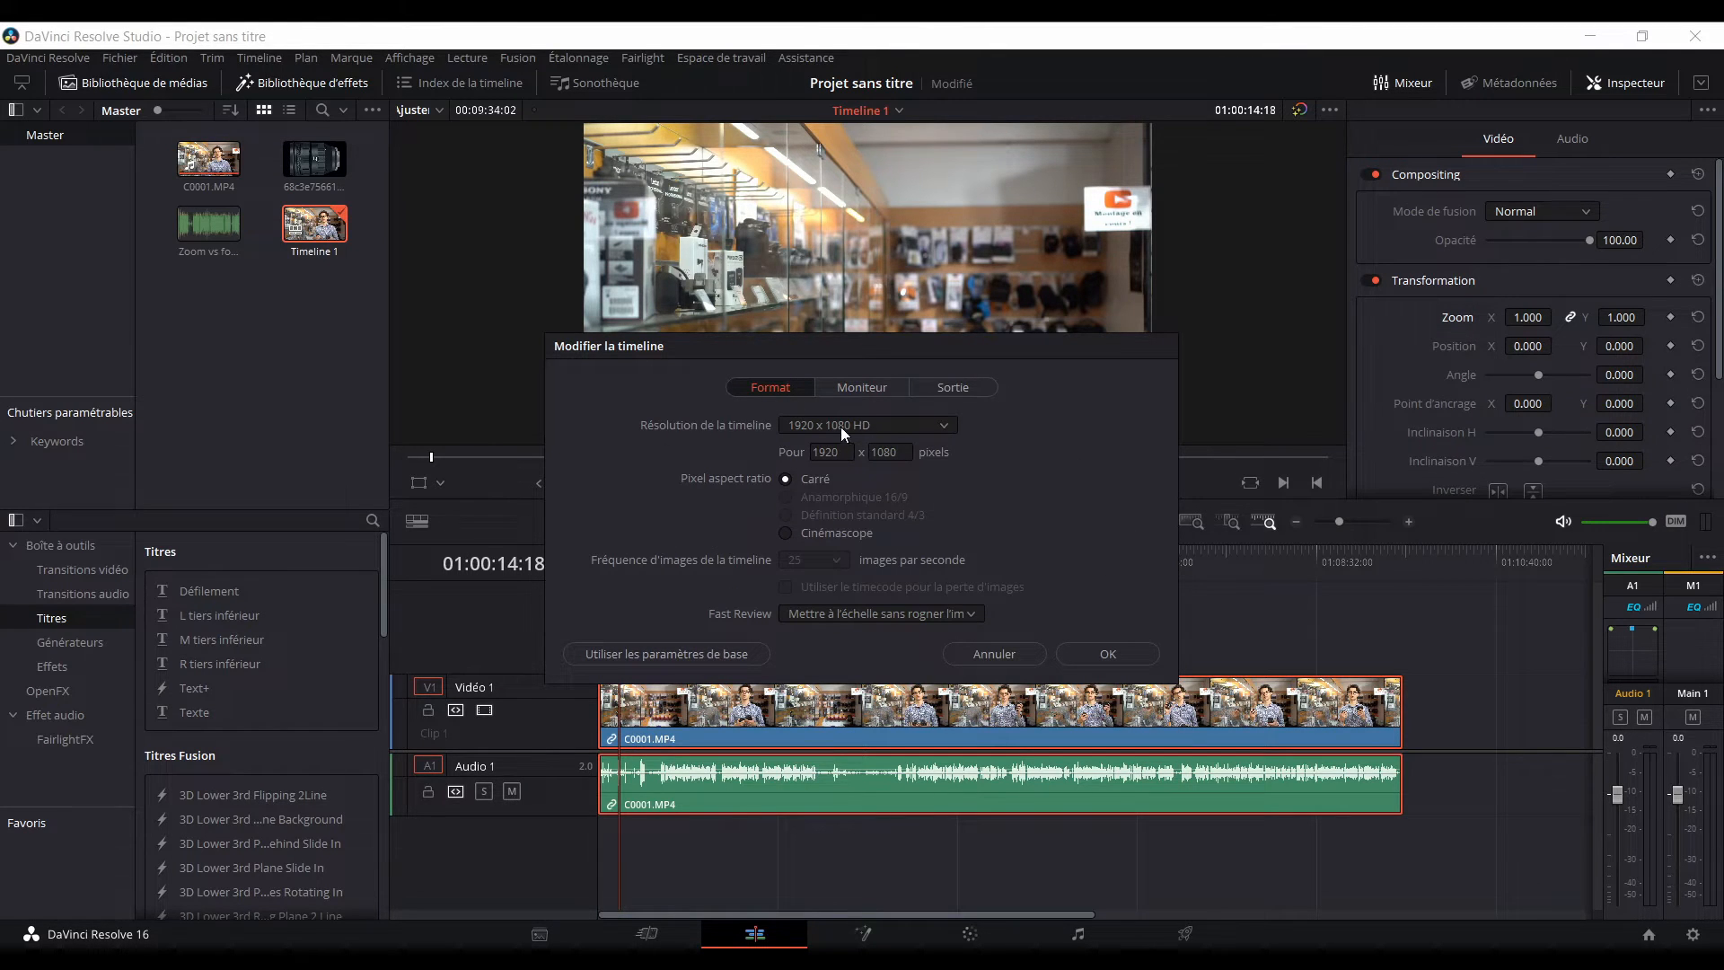
click(1082, 655)
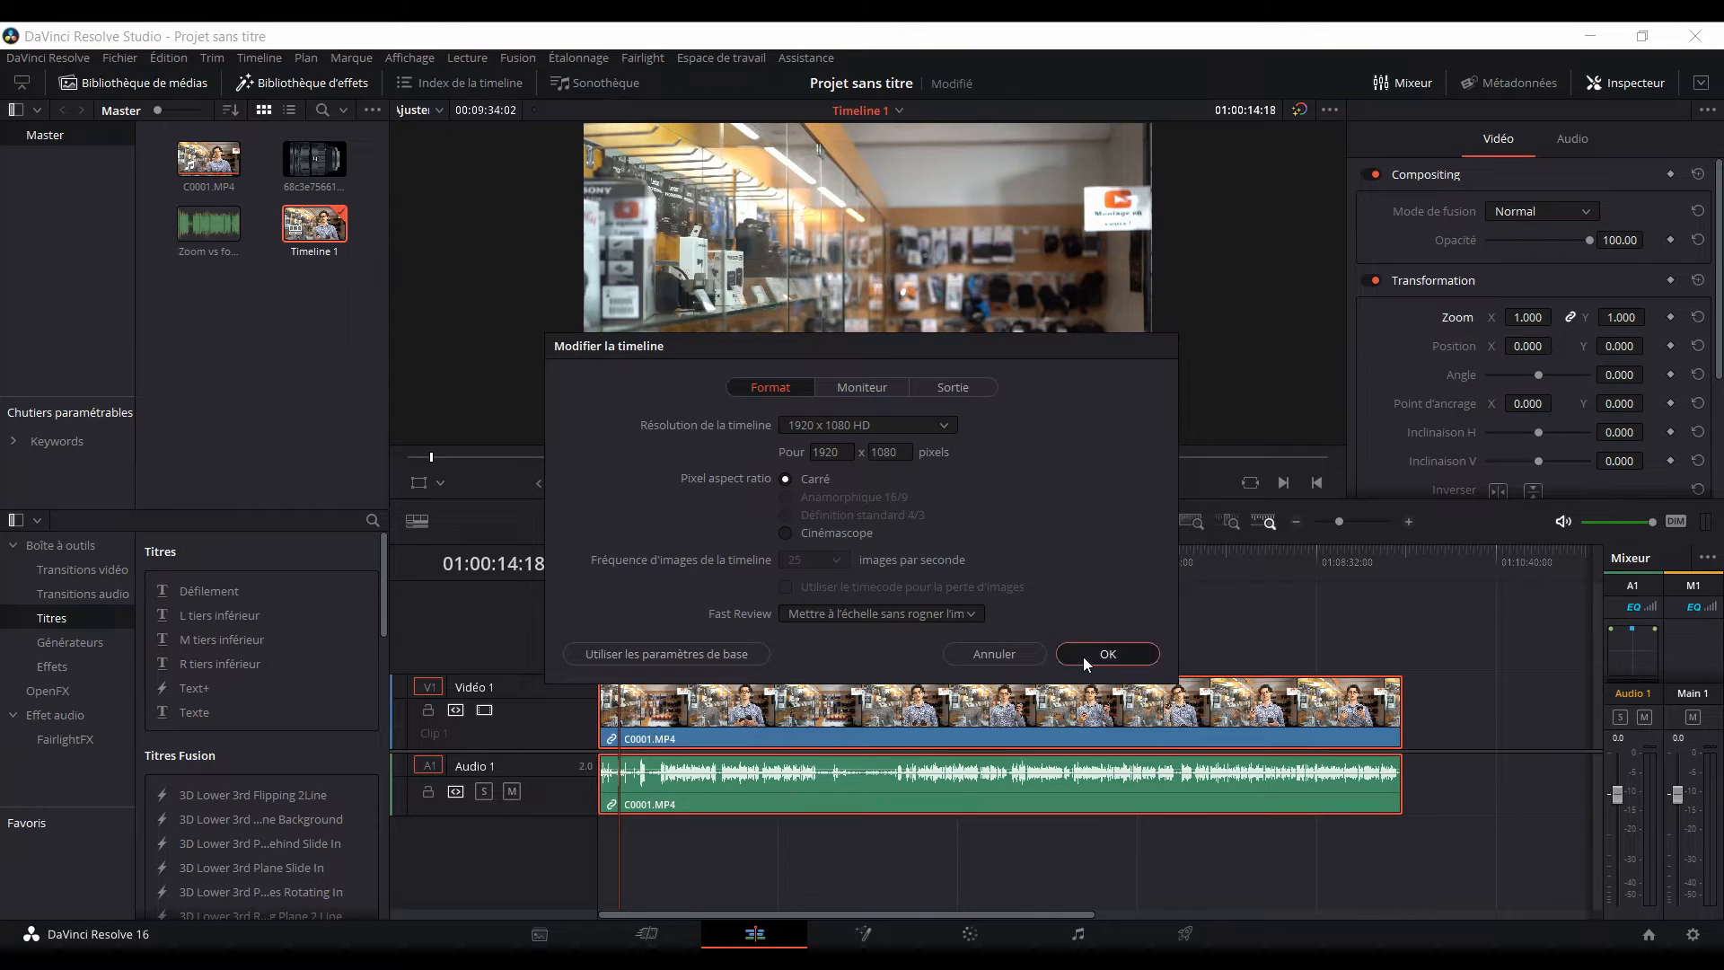
Set the start timecode of Timeline 1 to 00:00:00:00 and scrub the playhead to 00:03:02:10.
right_click(303, 221)
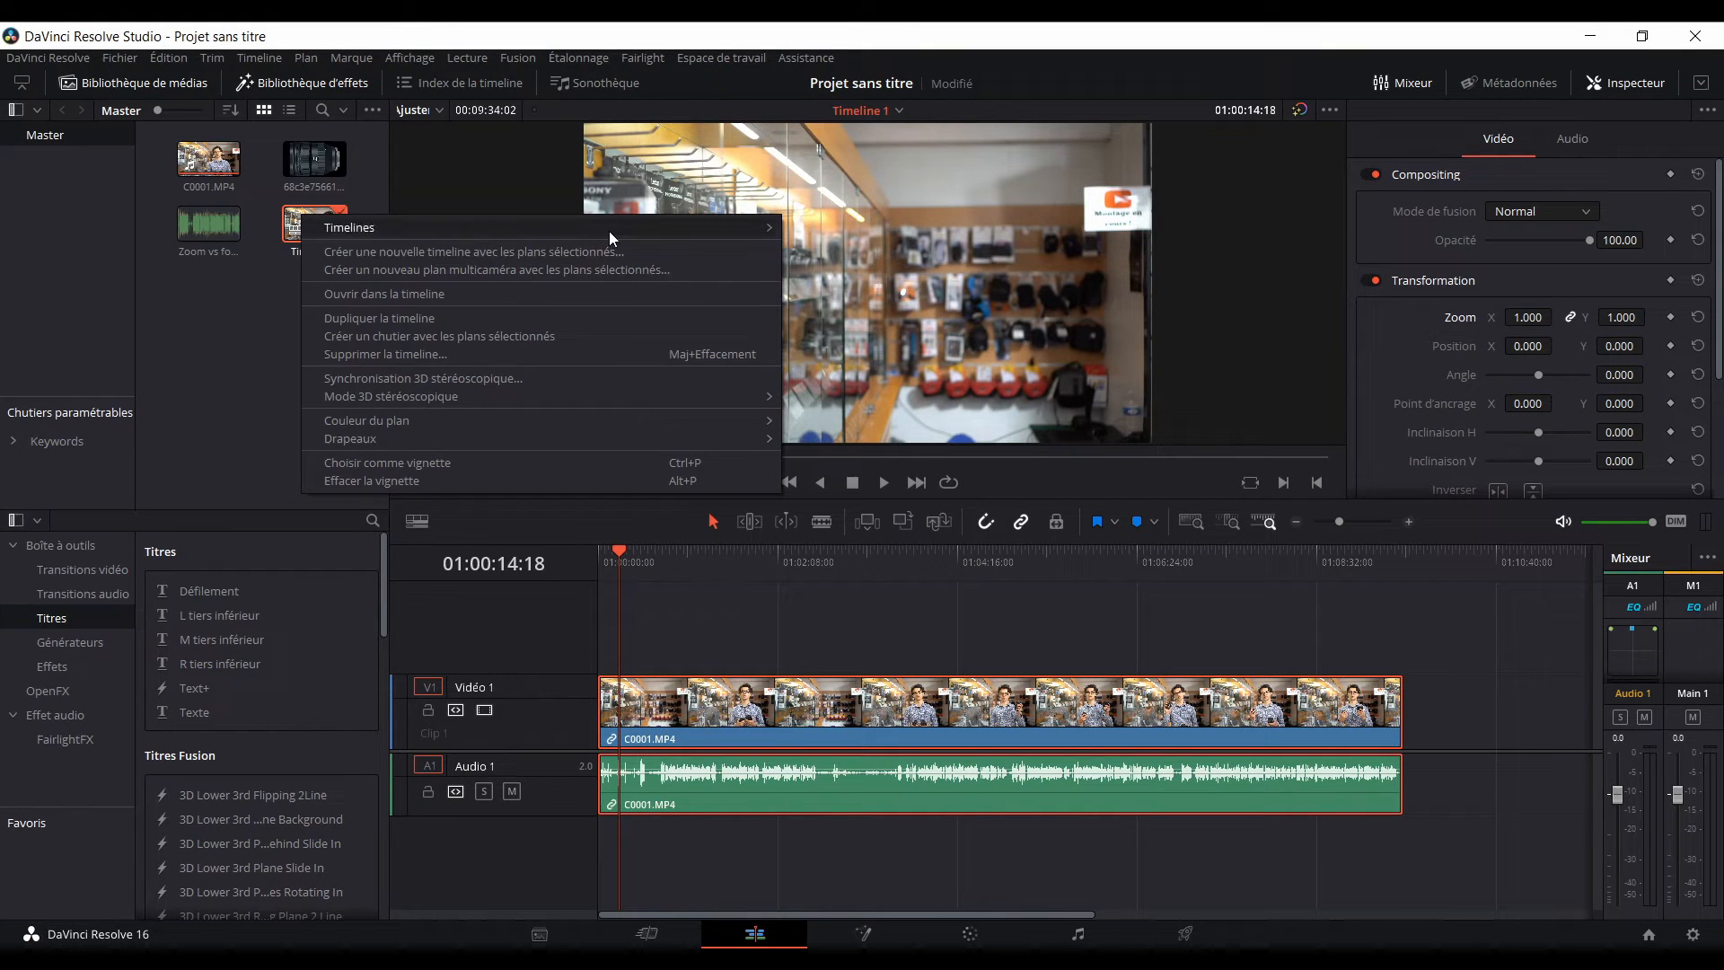
mouse_move(608, 228)
click(894, 252)
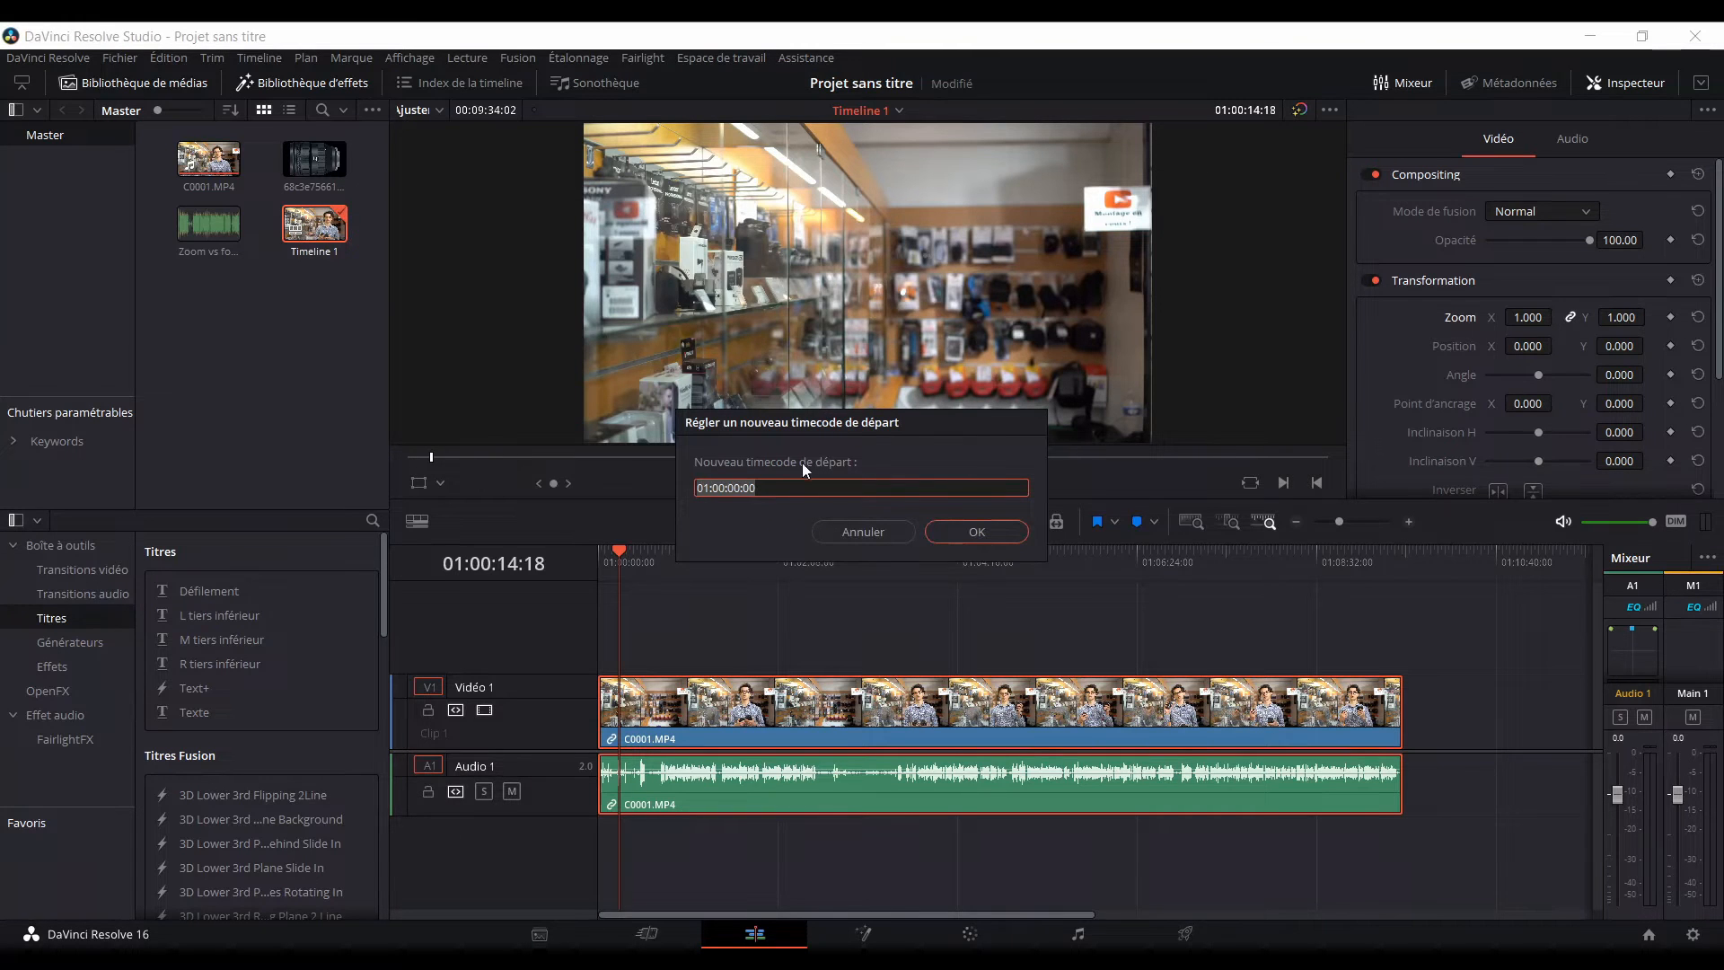
click(704, 488)
text(0)
click(983, 530)
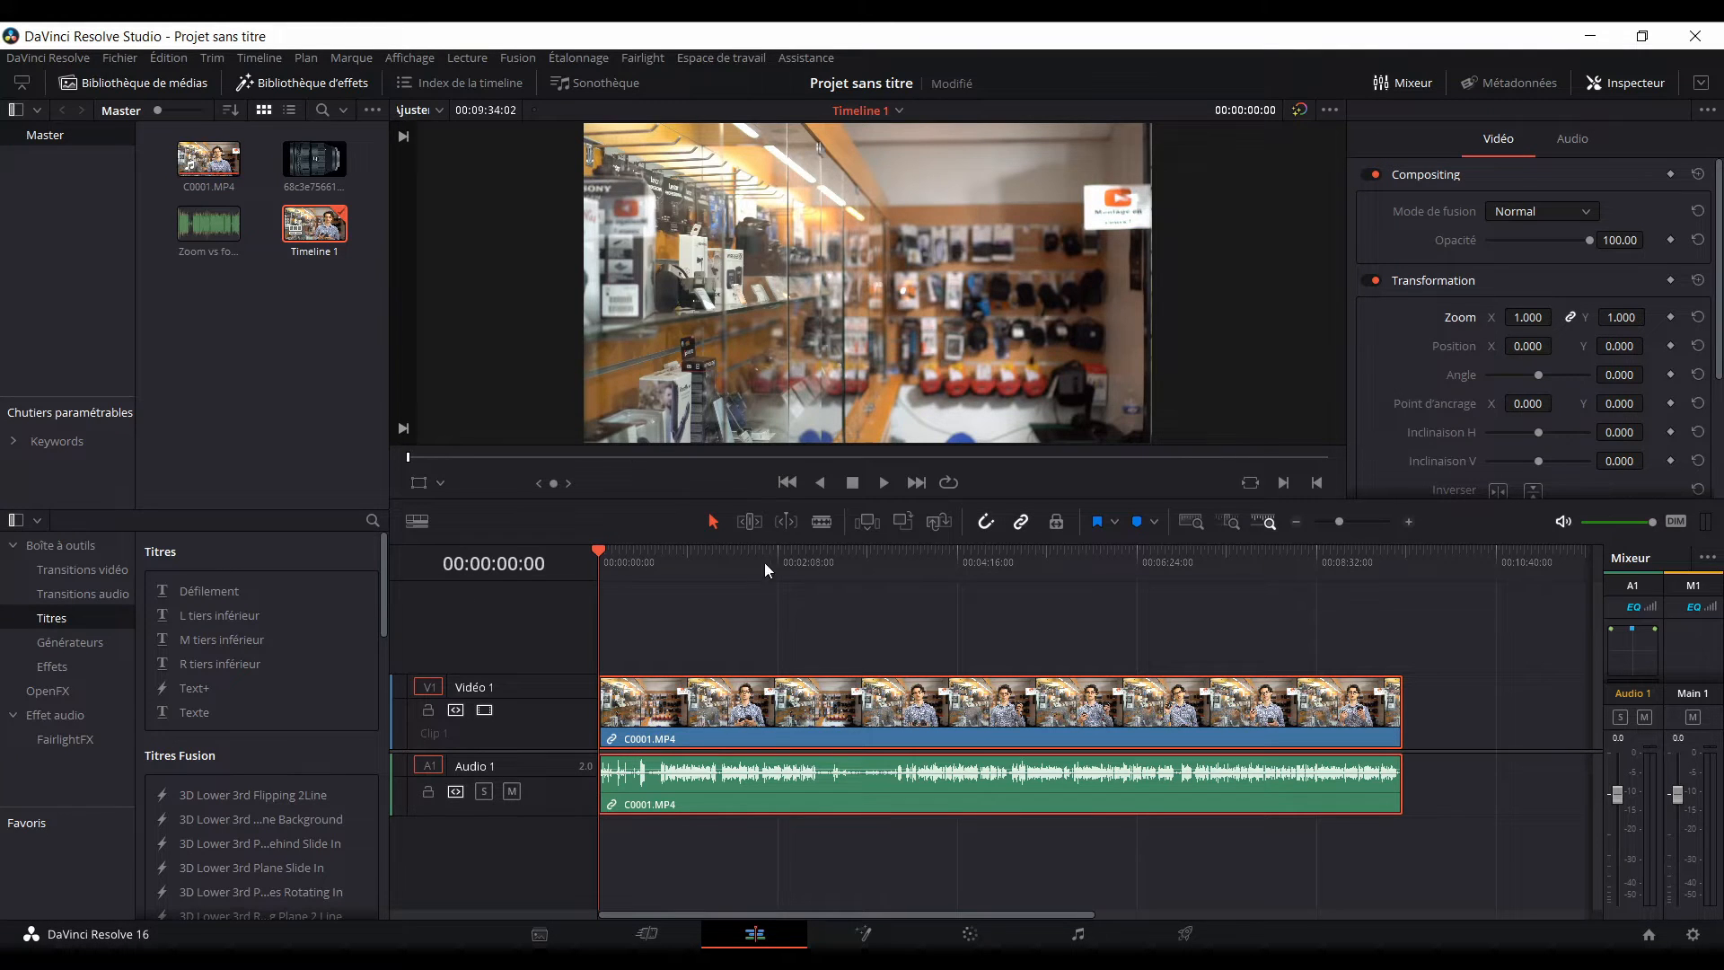
drag(759, 562, 854, 573)
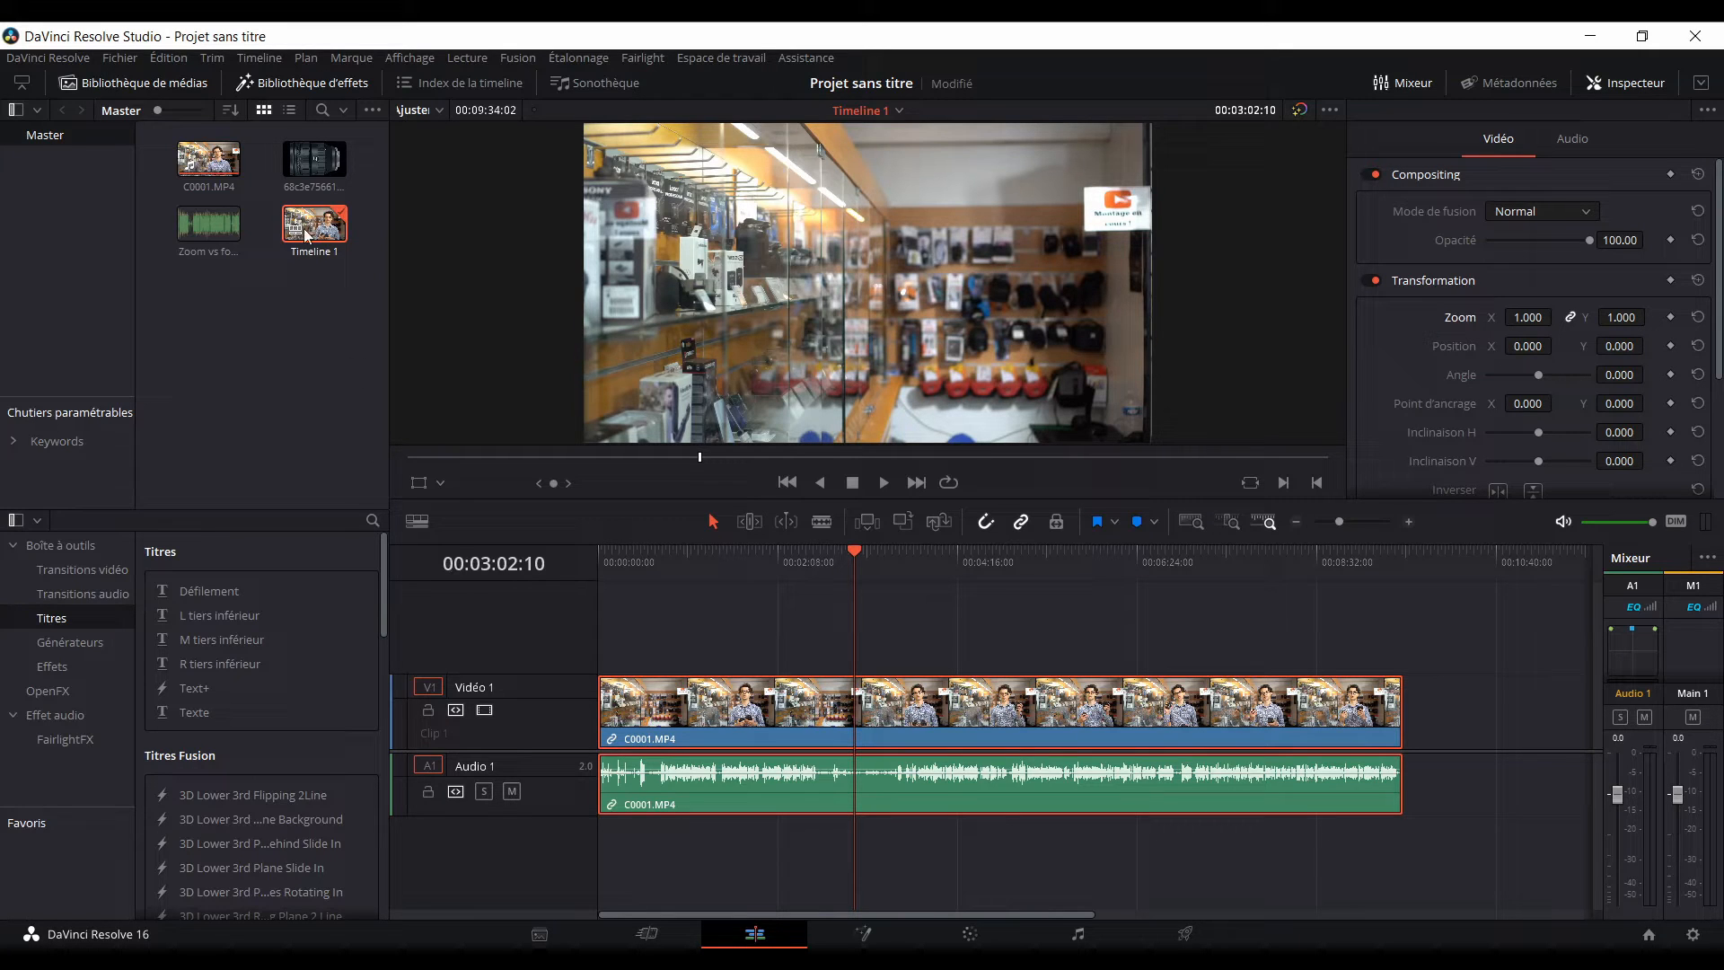
Enter a start timecode of 18:45 for Timeline 1 and cancel without applying it.
right_click(359, 215)
mouse_move(530, 237)
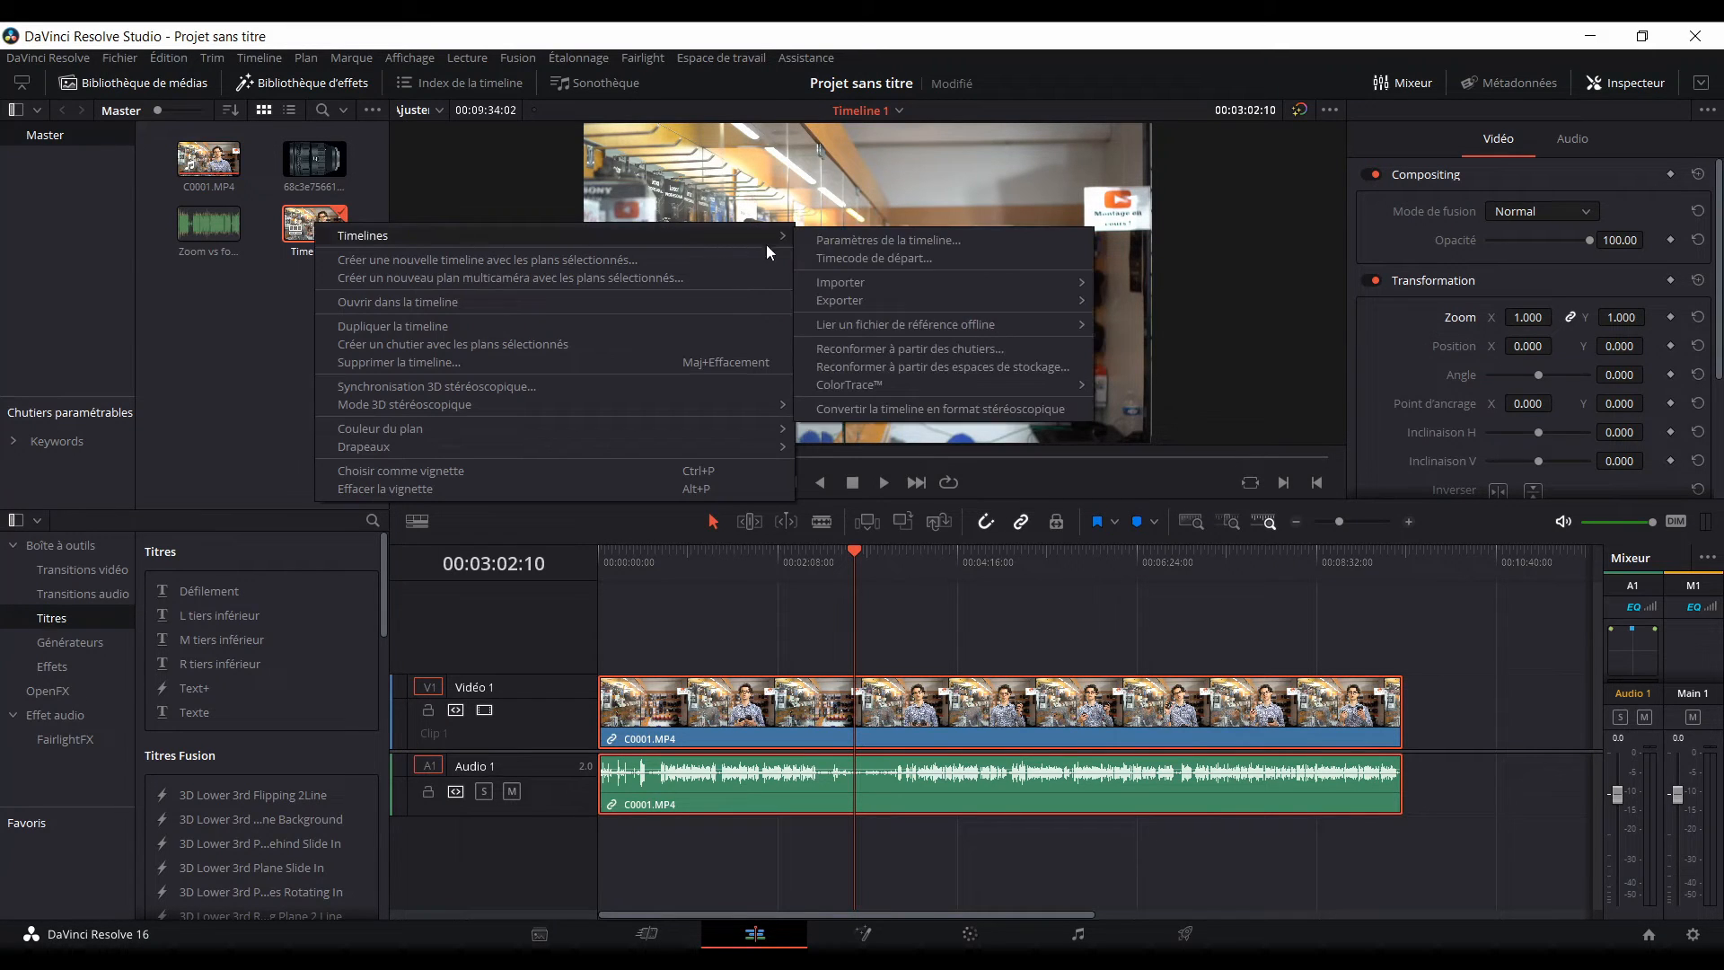
click(860, 259)
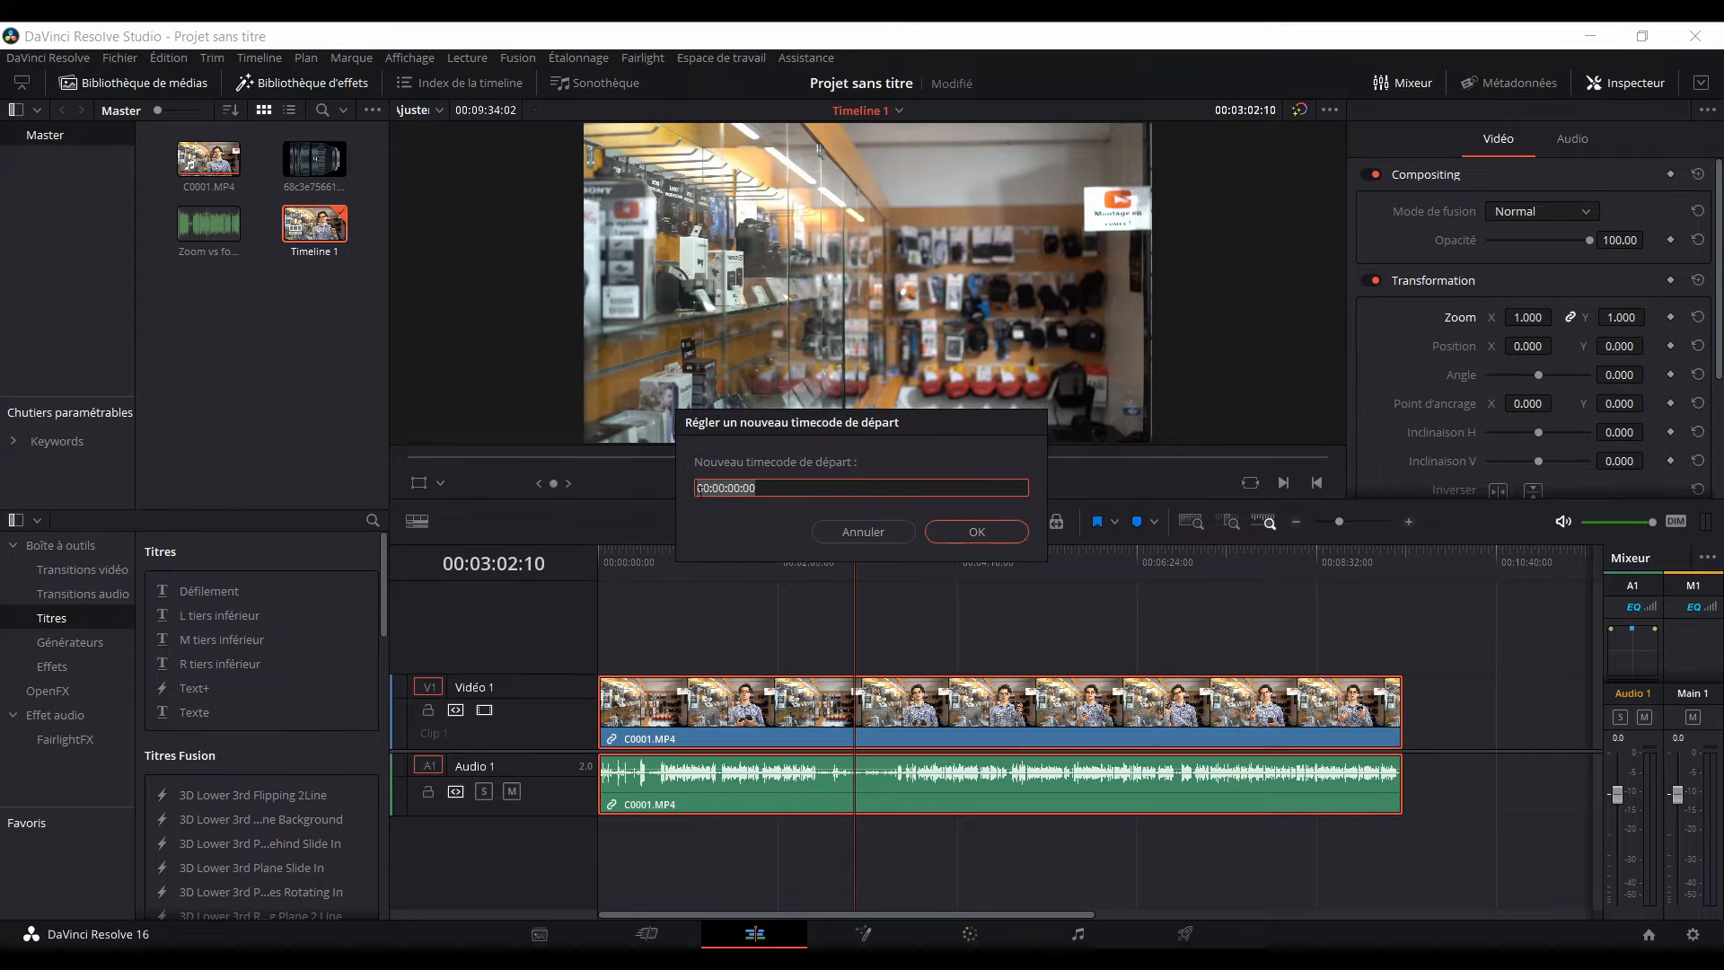
click(703, 492)
key(BackSpace)
text(18:45)
click(855, 537)
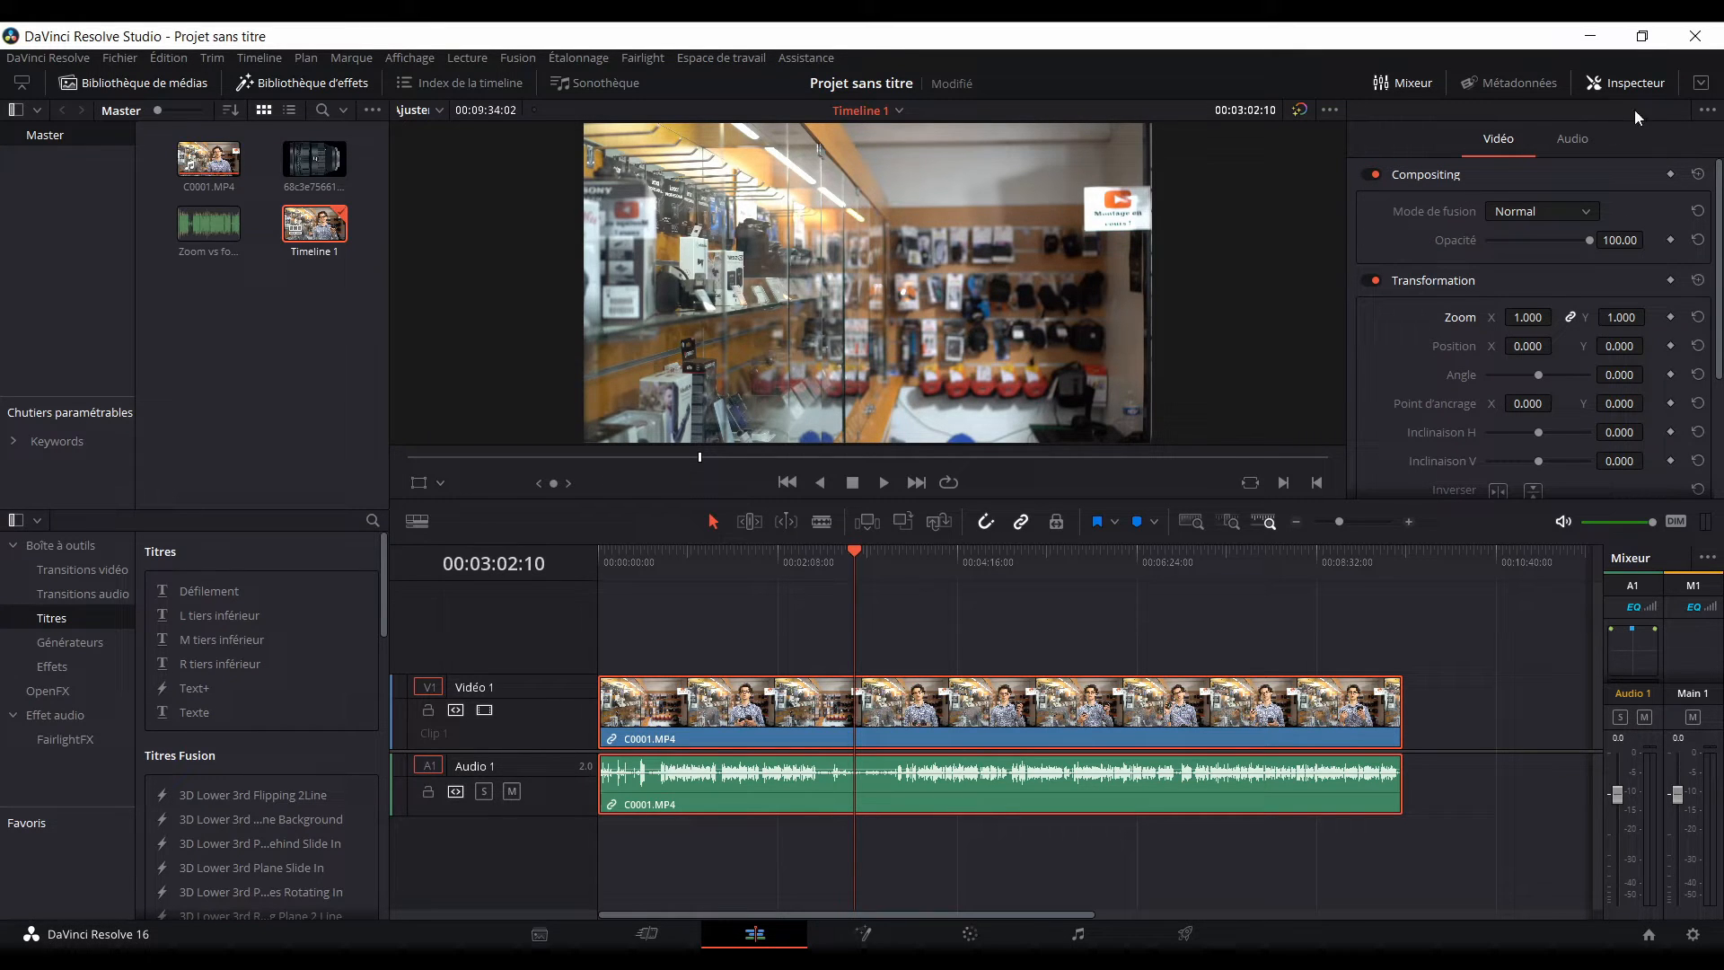
Hide and reshow the Inspector, and lower the opacity of the C0001.MP4 timeline clip to 0.
click(1613, 82)
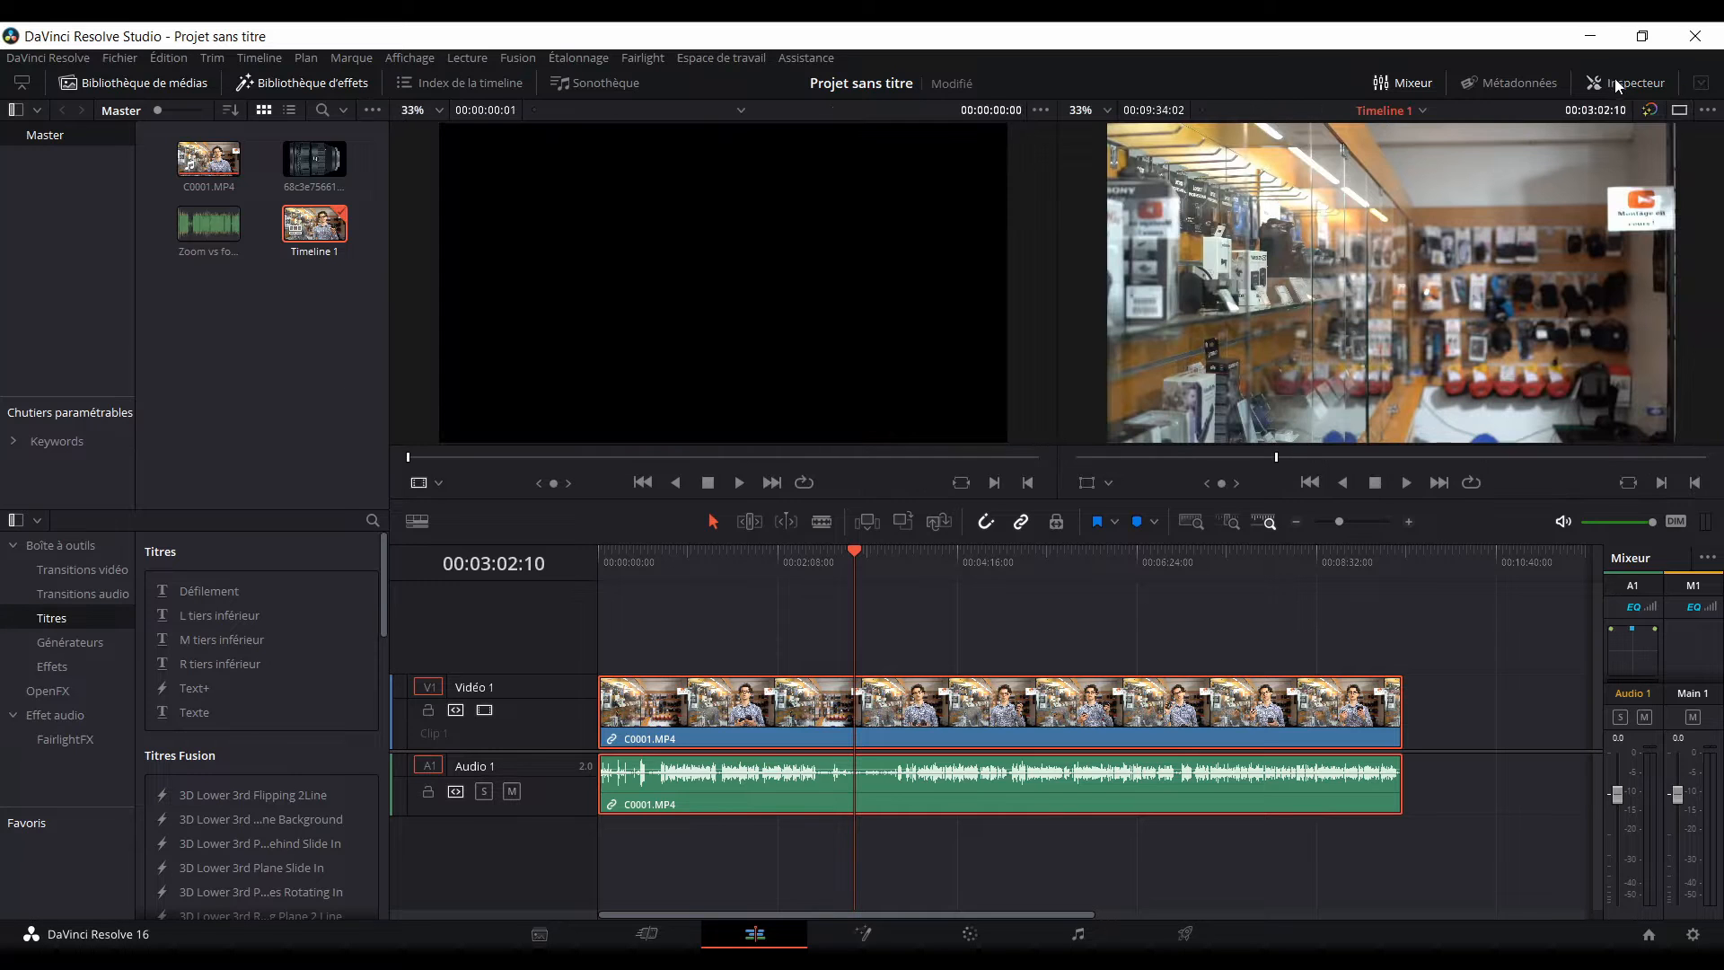
click(1604, 88)
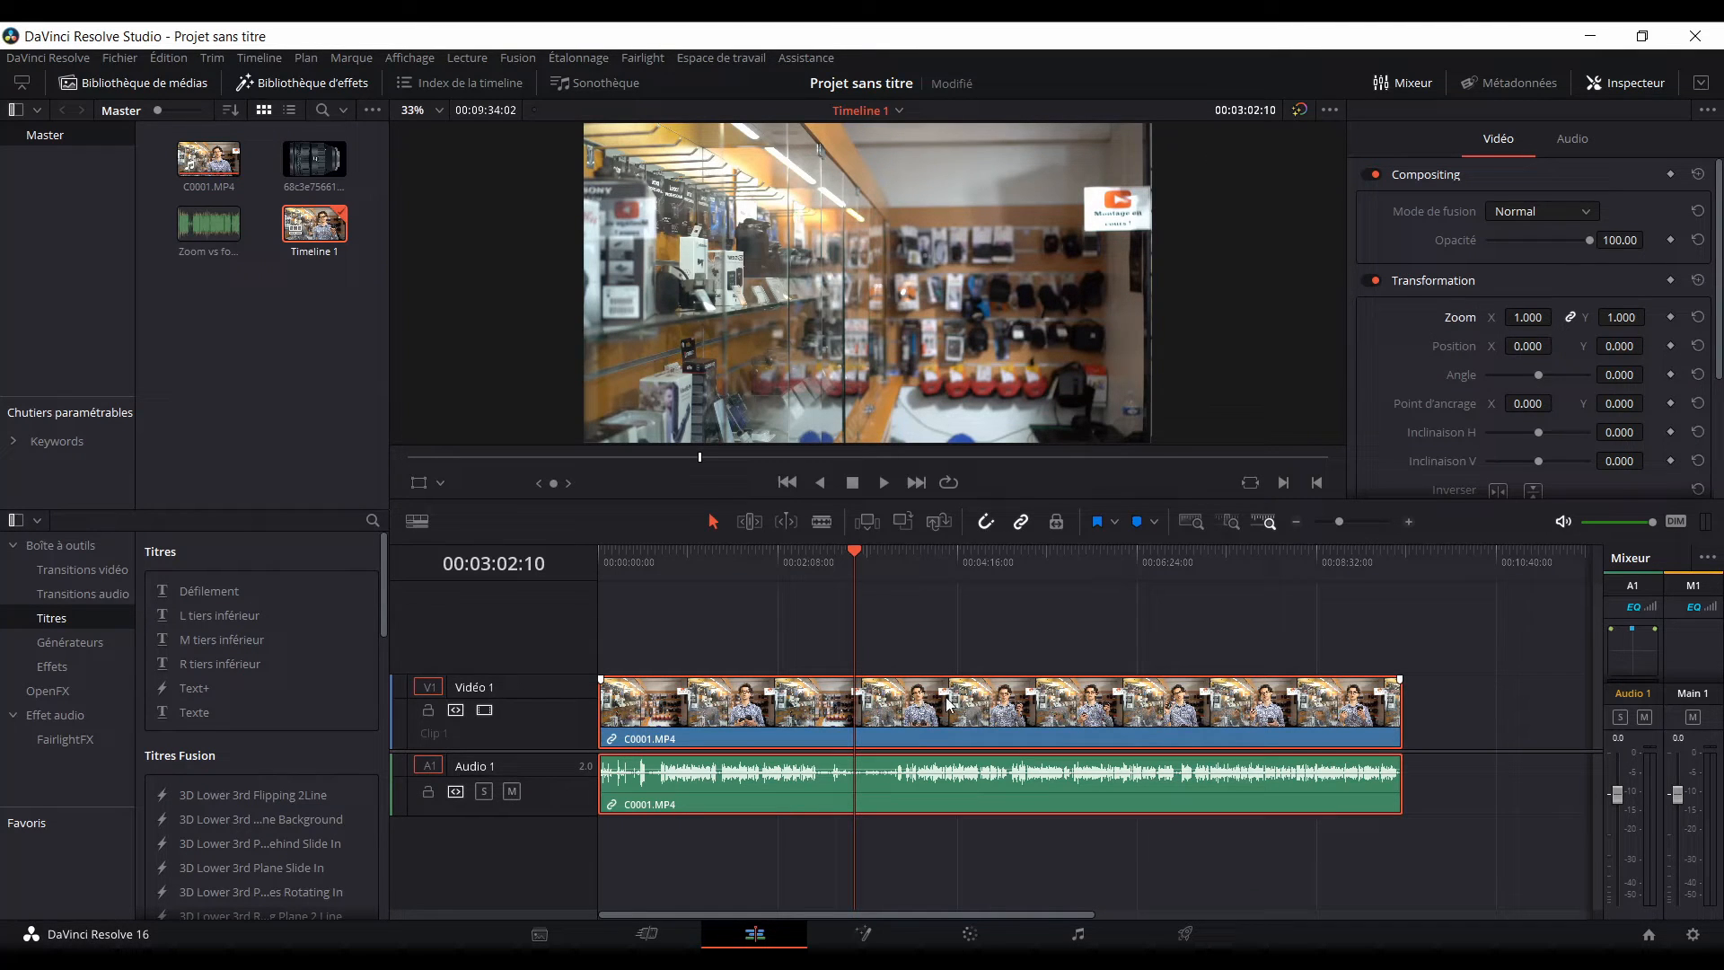
click(903, 606)
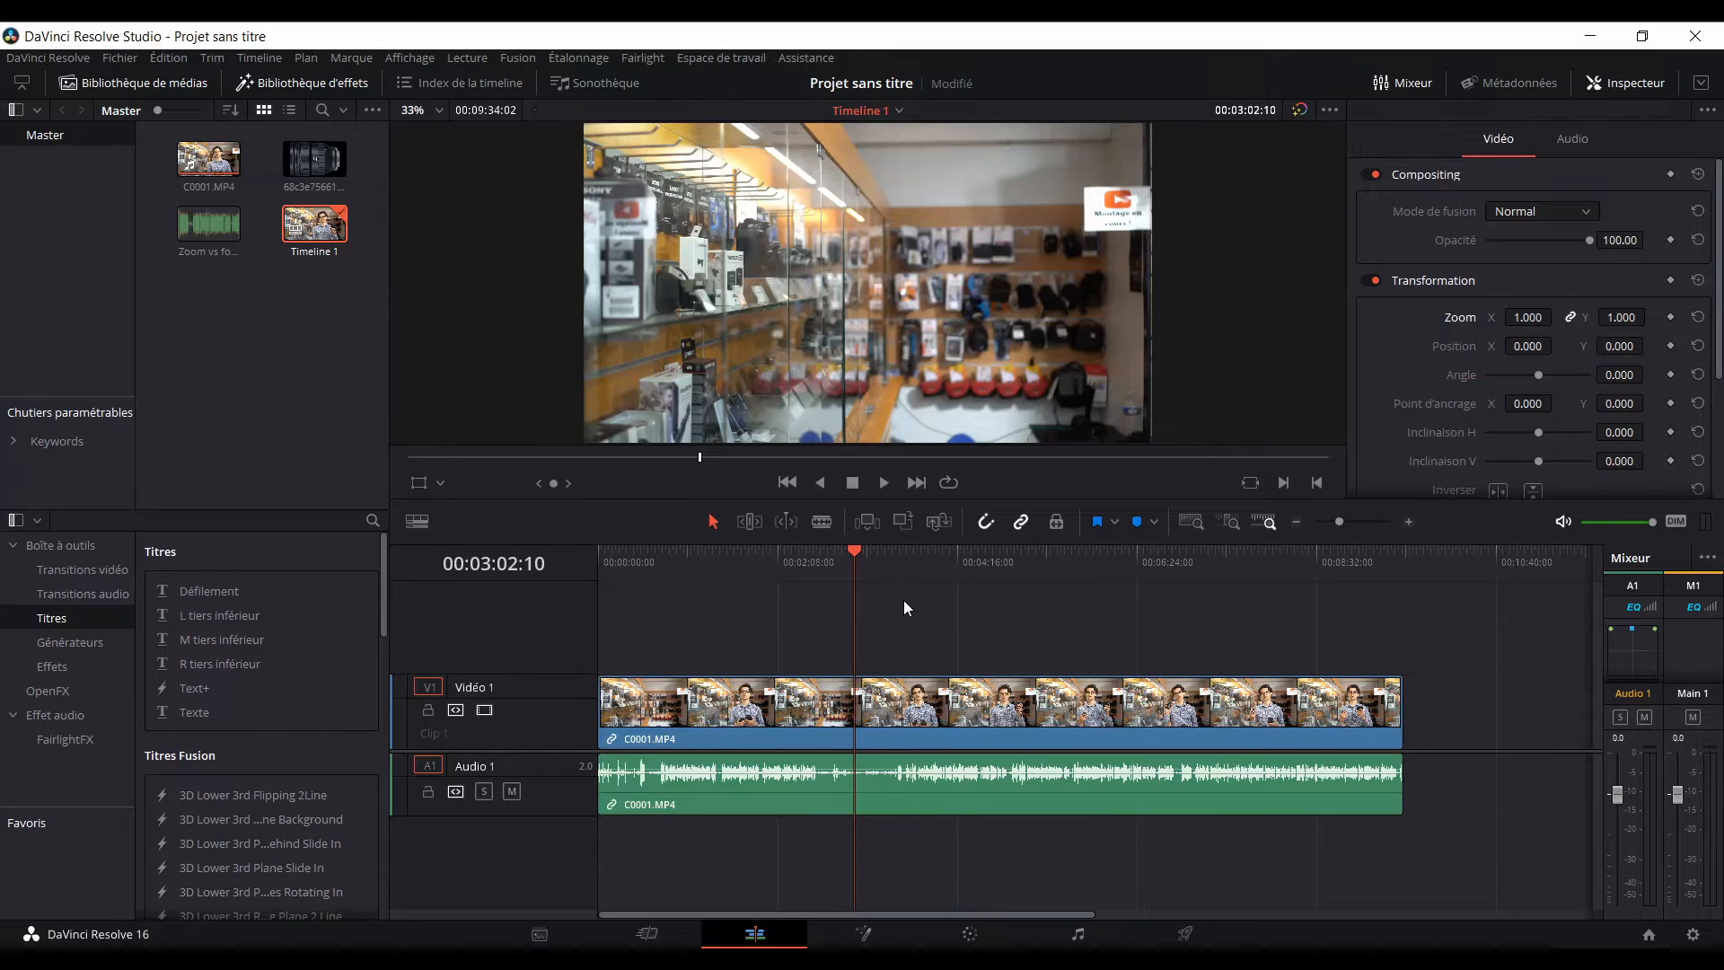
click(887, 700)
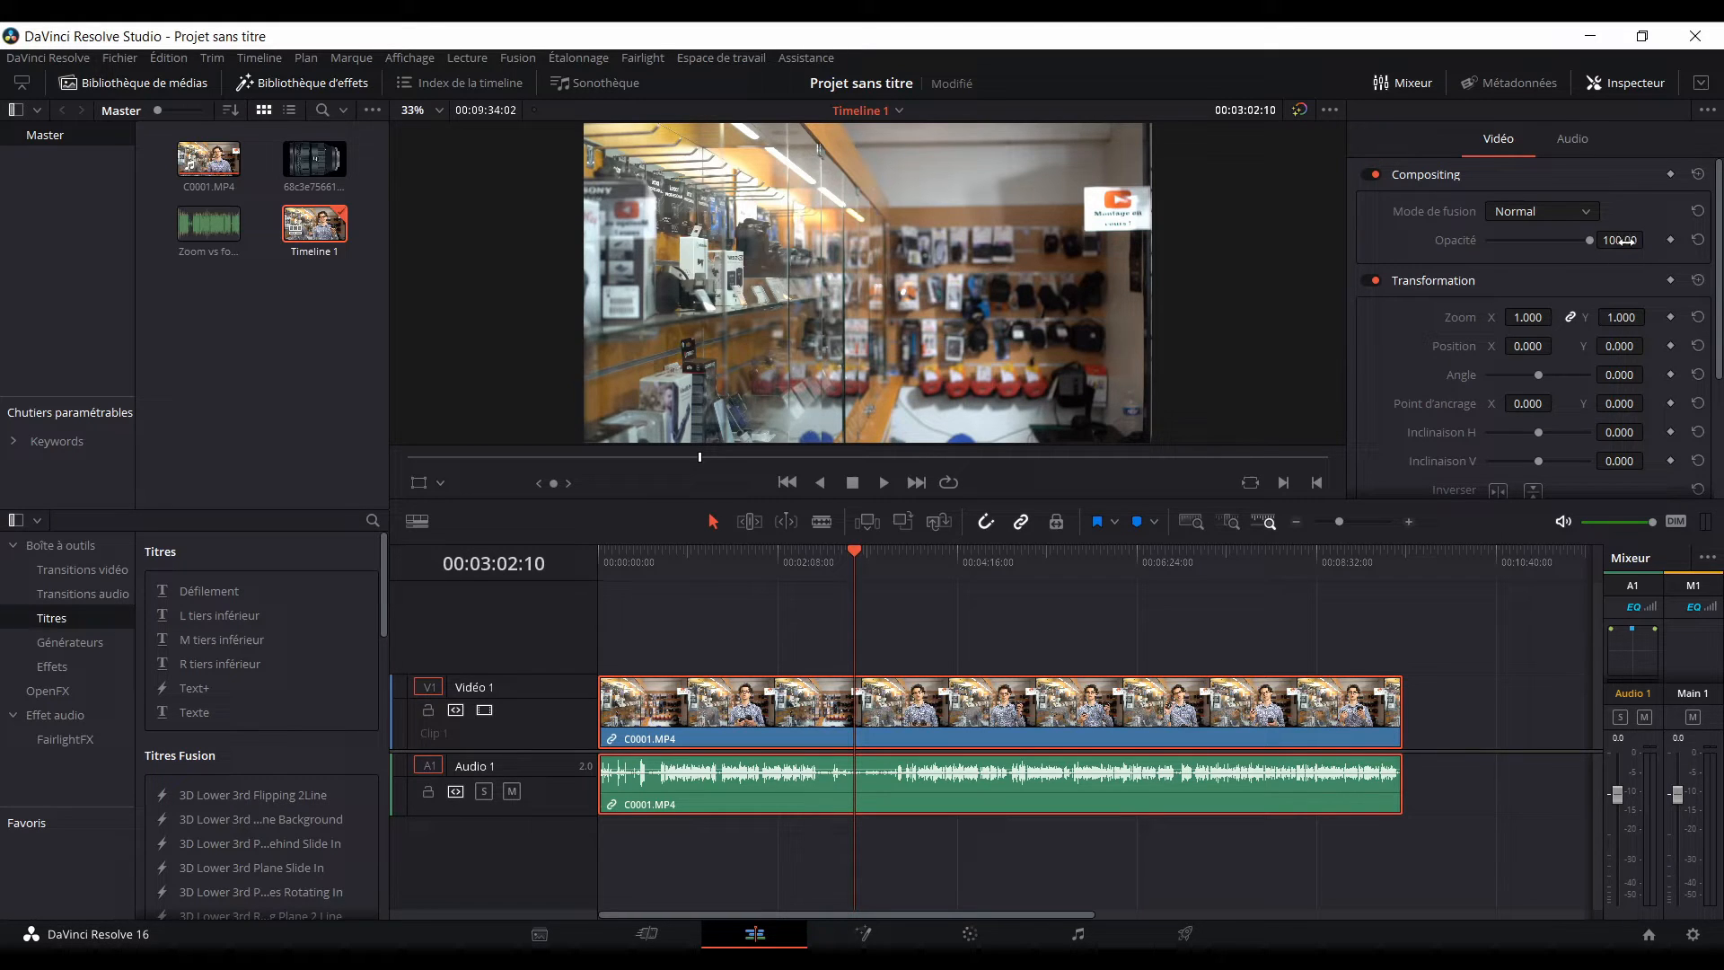
mouse_move(1625, 241)
mouse_down()
mouse_move(1535, 241)
mouse_move(1621, 240)
mouse_up()
drag(1623, 241, 1534, 240)
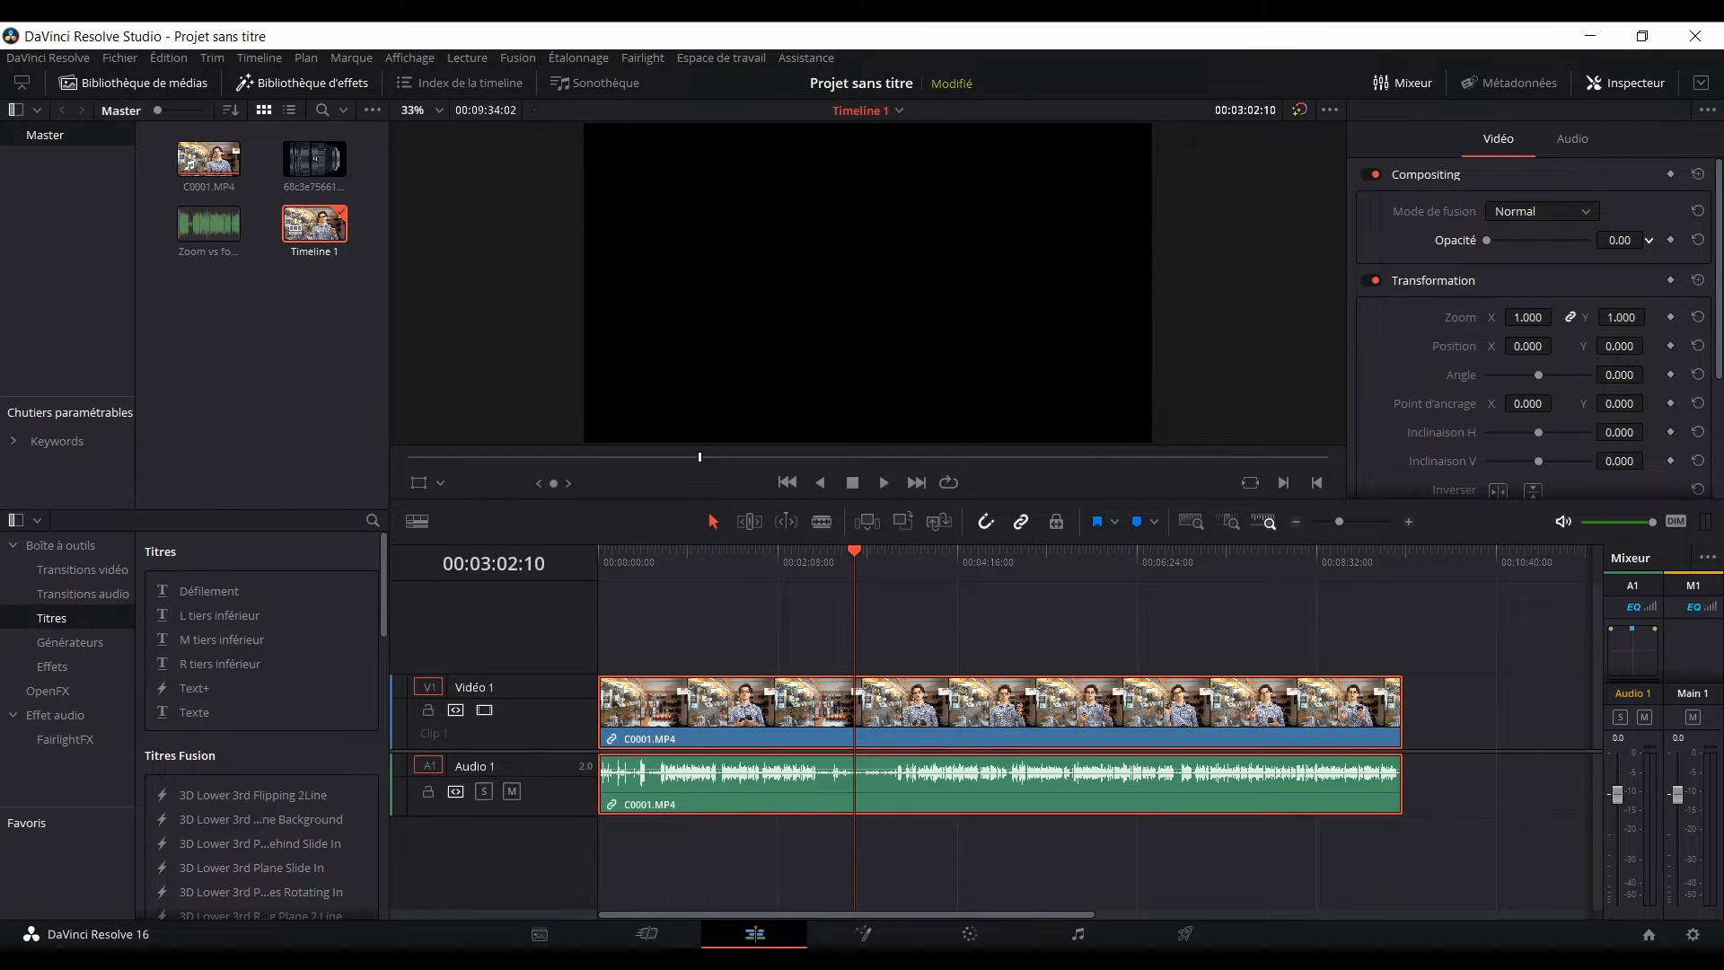
Move C0001.MP4 up to video track 2 and place the lens image beneath it on video track 1 at the playhead.
drag(894, 700, 886, 650)
drag(314, 158, 859, 709)
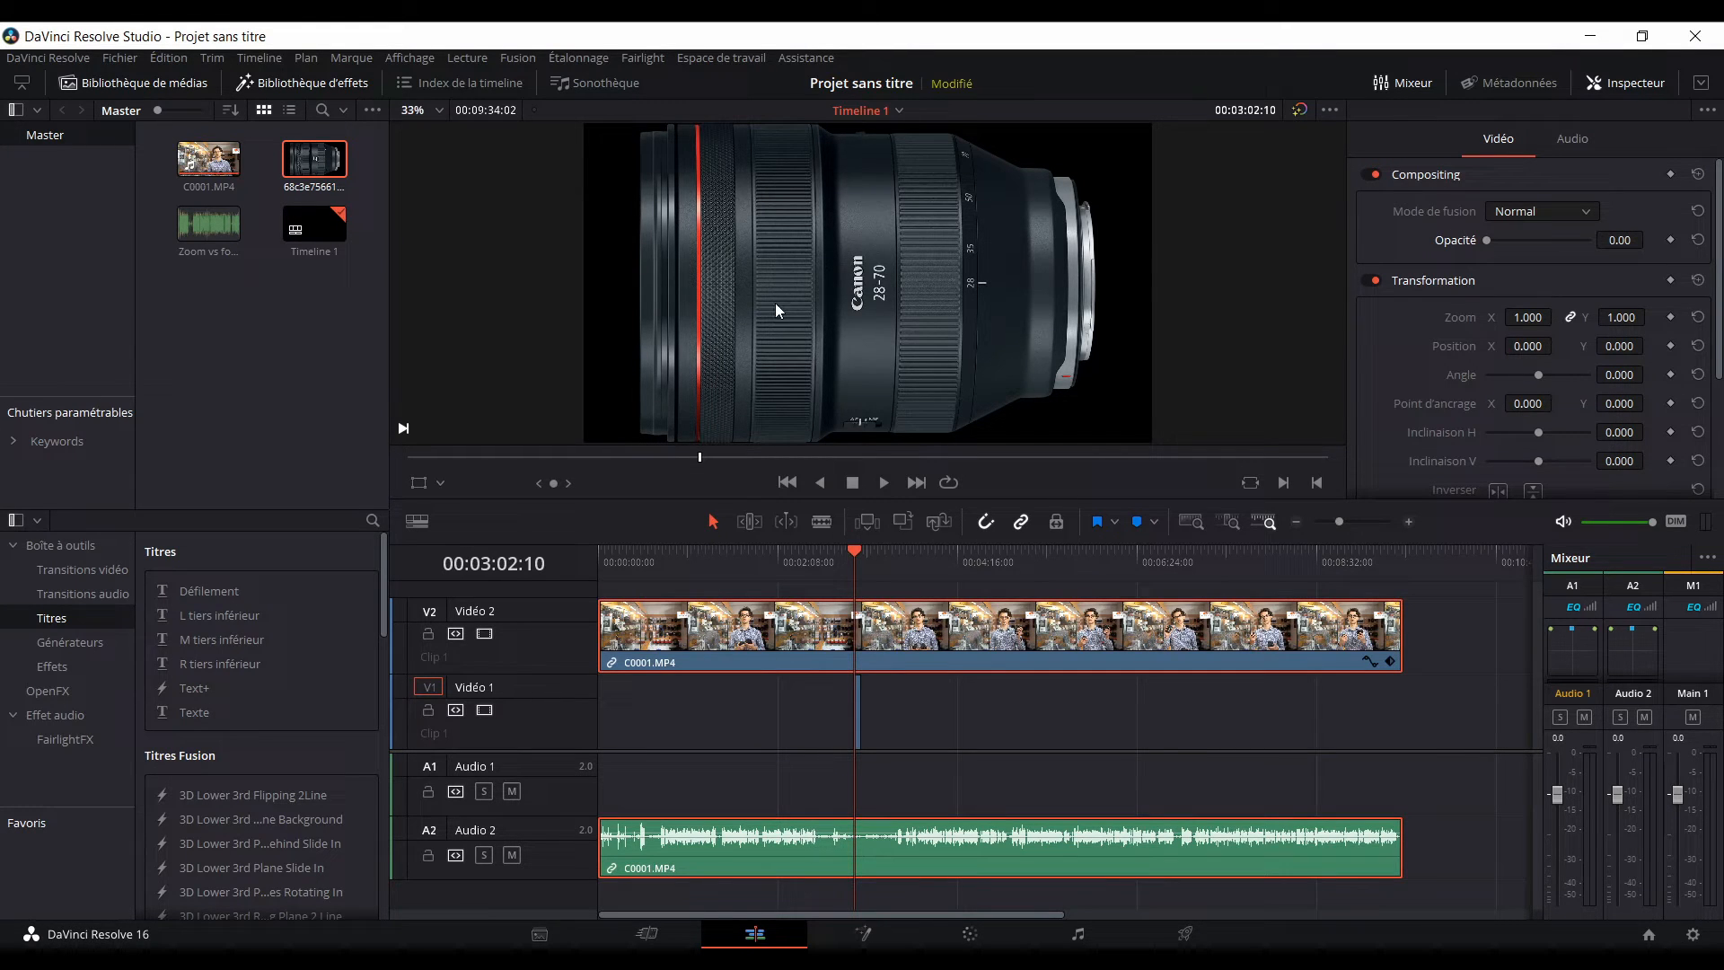
Vary the opacity of C0001.MP4 over the lens image between 100 and about 52.40, ending at 100.
drag(1620, 240, 1709, 240)
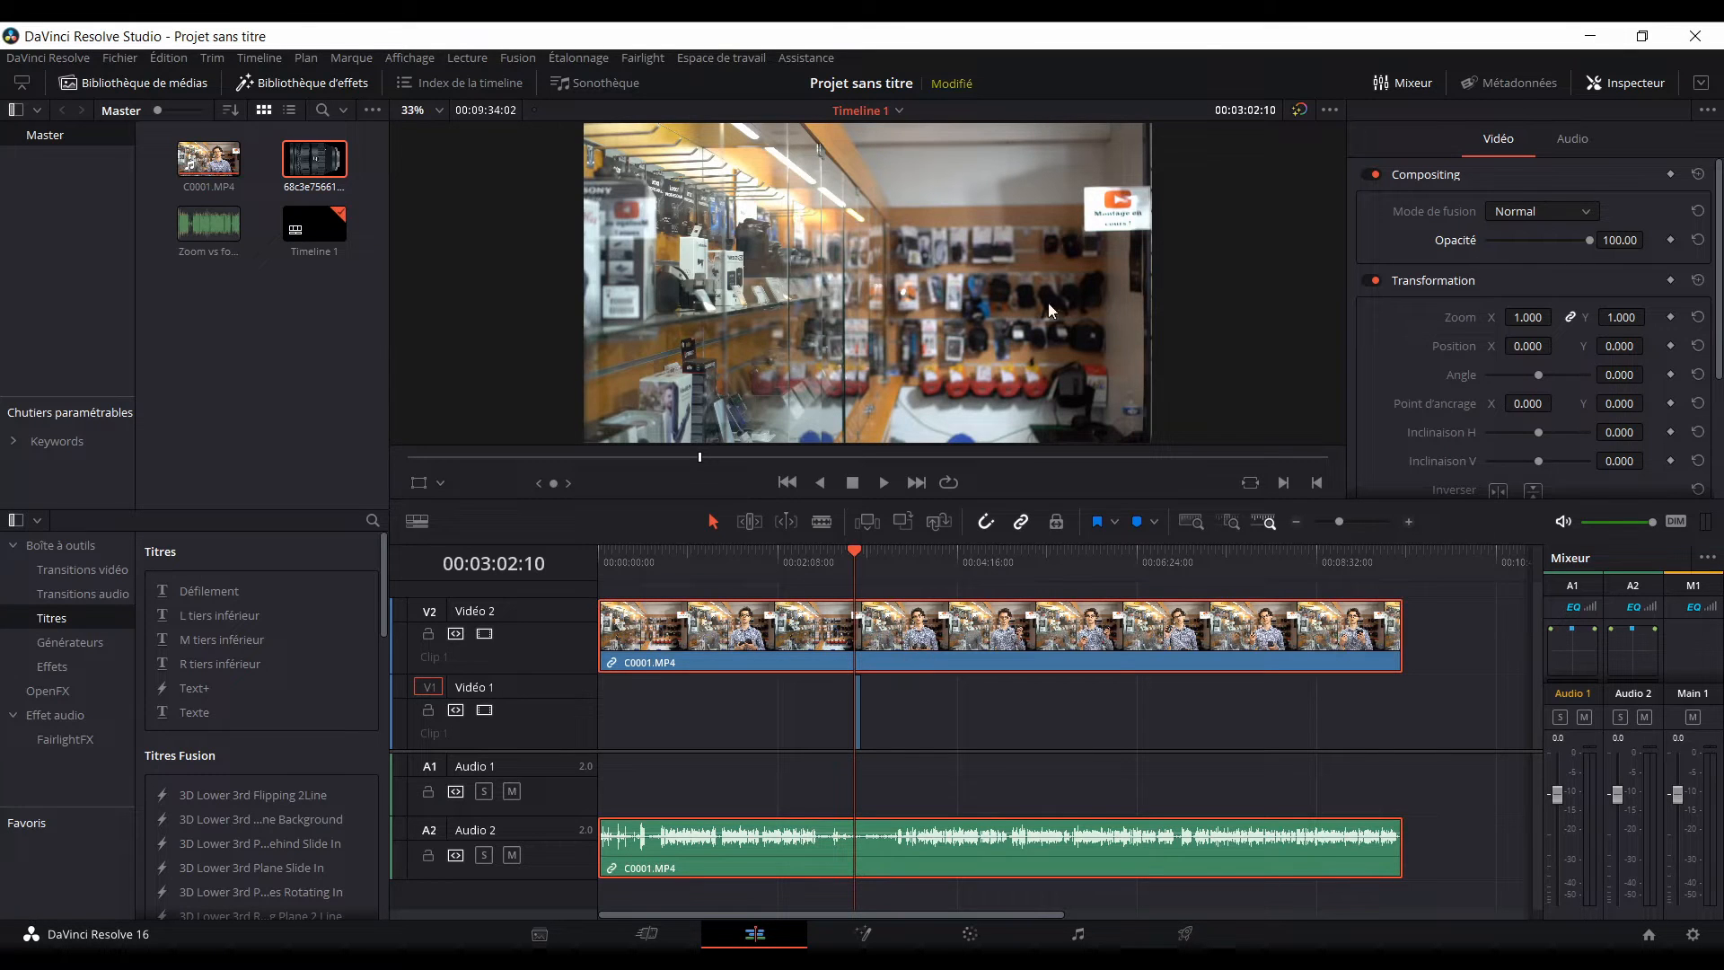
mouse_move(1648, 240)
mouse_down()
mouse_move(1607, 239)
mouse_move(1632, 239)
mouse_up()
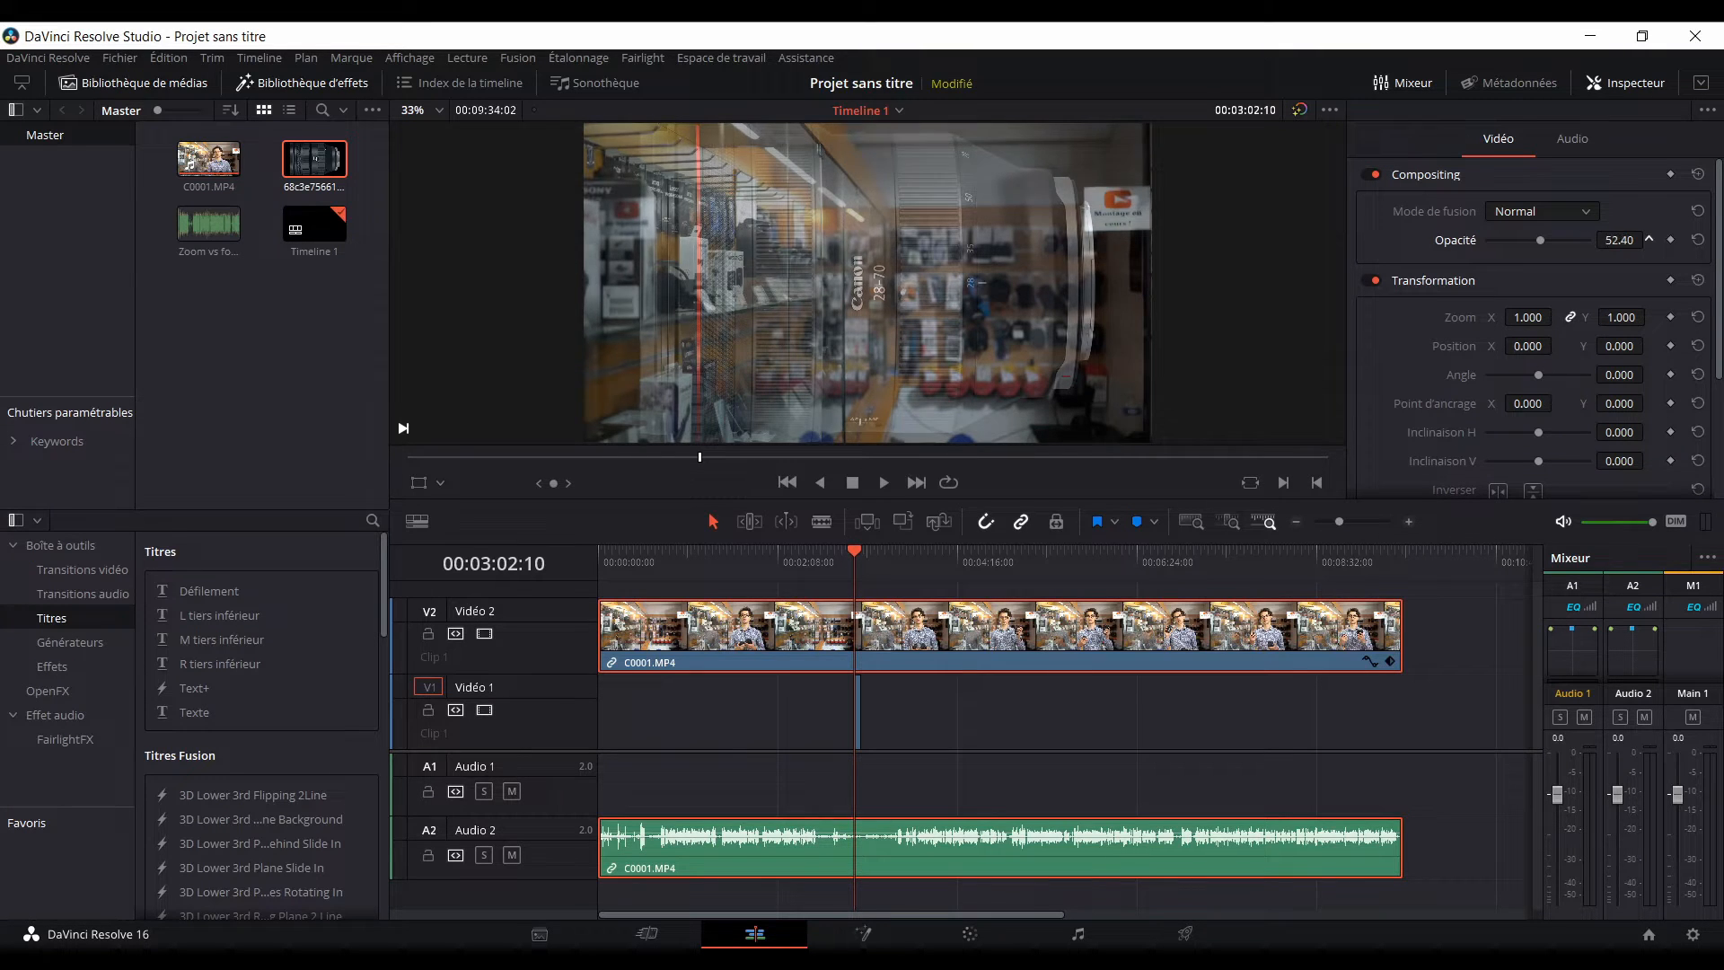
drag(1616, 245, 1648, 239)
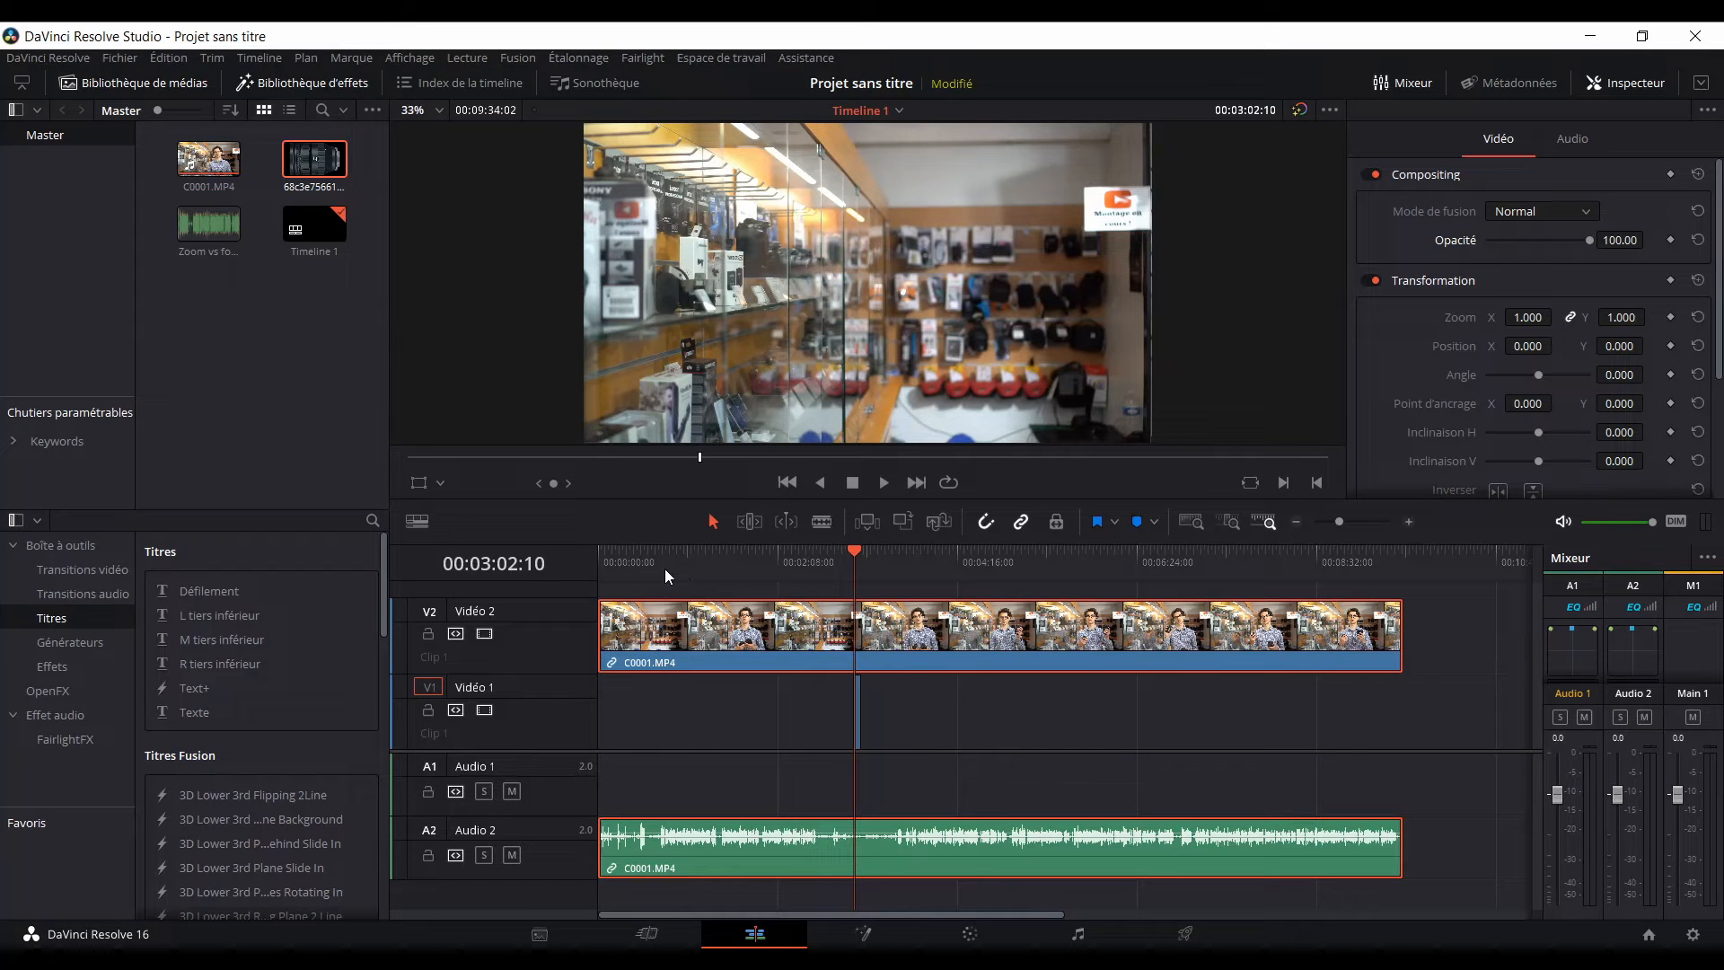
Add an opacity keyframe to C0001.MP4 at the start of the timeline and set its opacity to 0.
drag(664, 568, 494, 591)
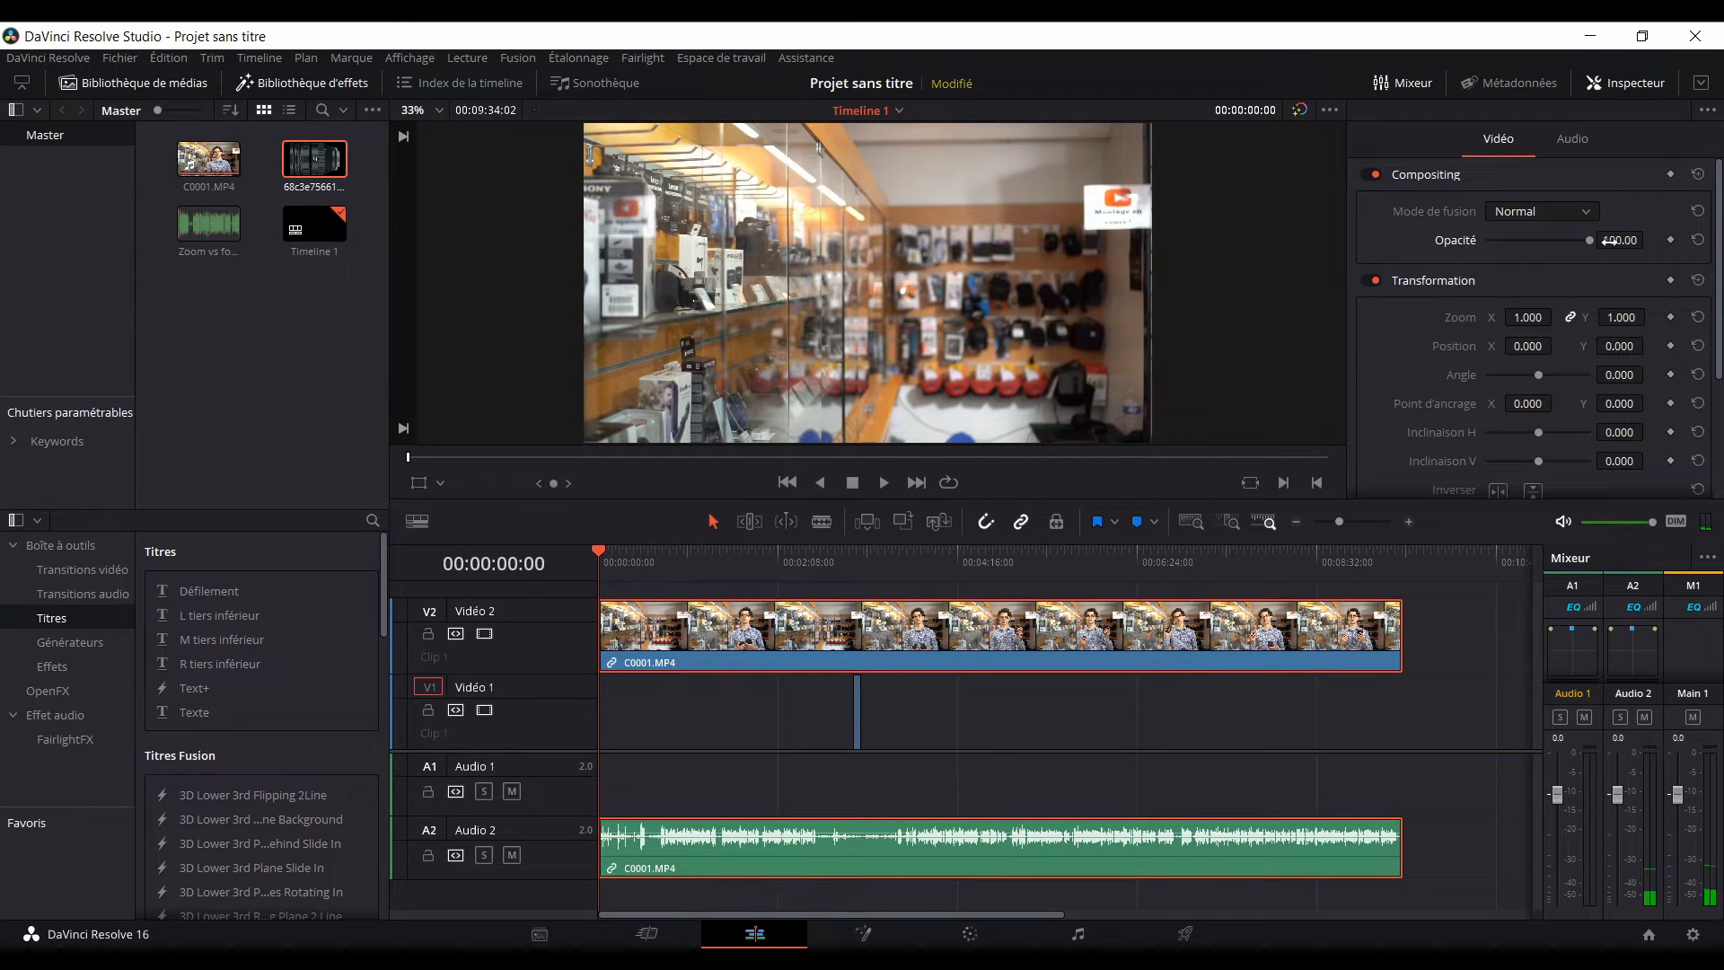
click(1669, 239)
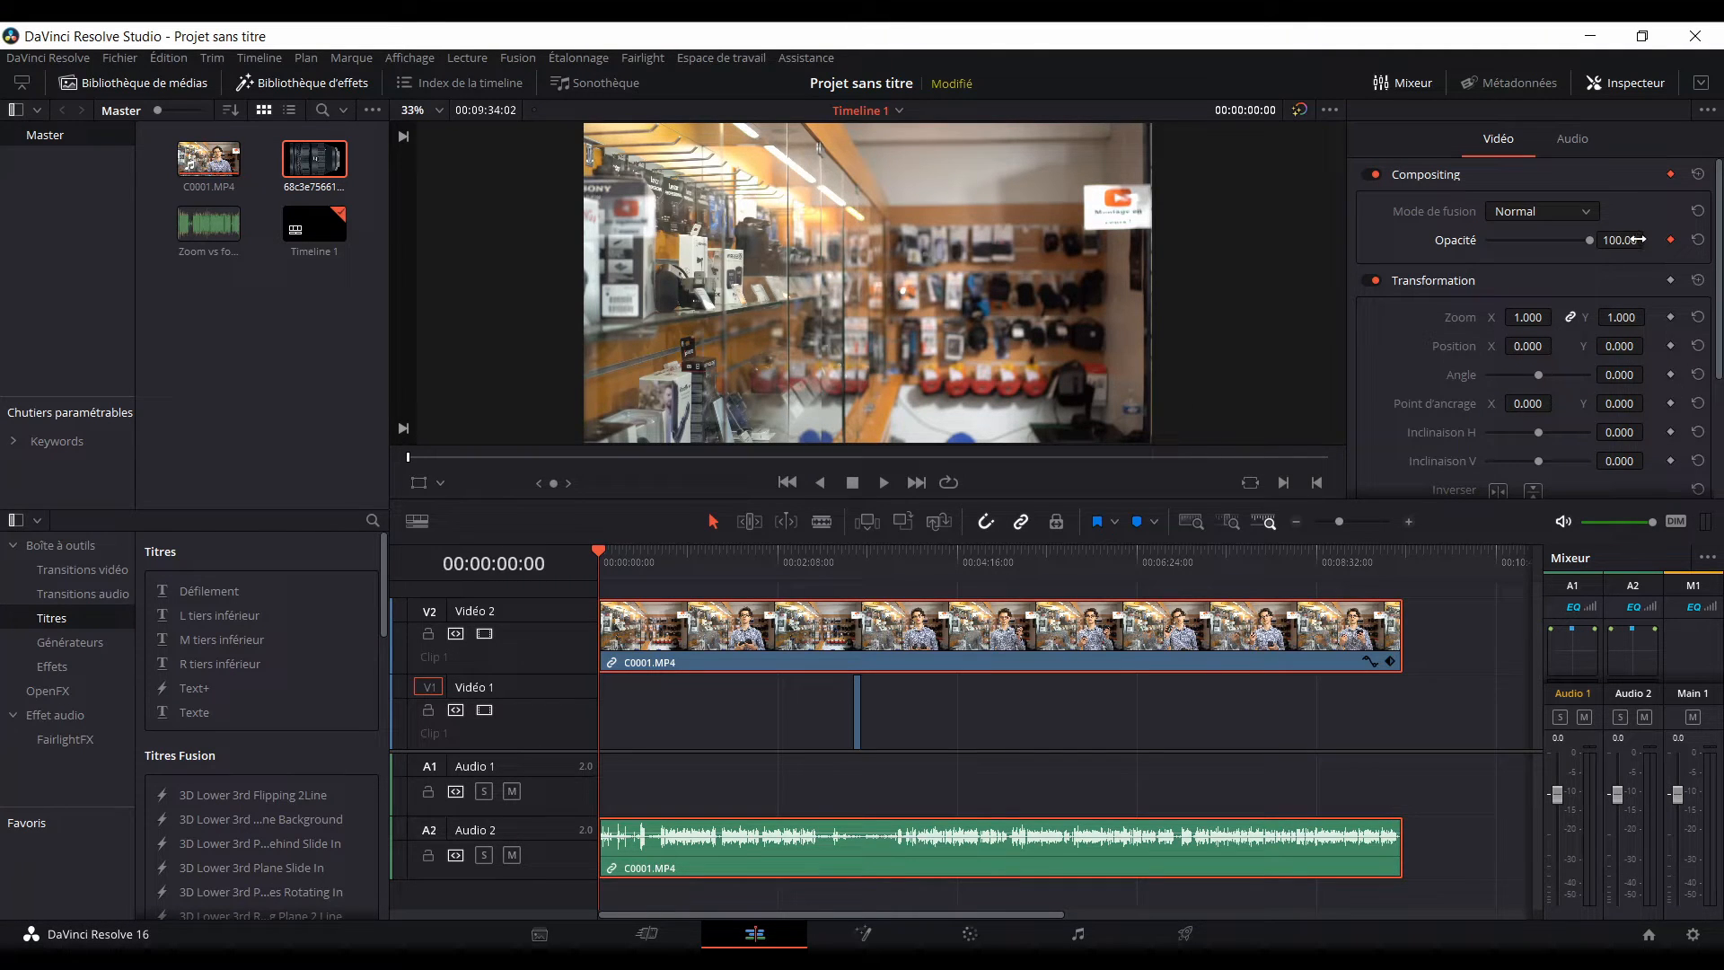
mouse_move(1636, 239)
mouse_down()
mouse_move(1616, 239)
mouse_move(1648, 239)
mouse_up()
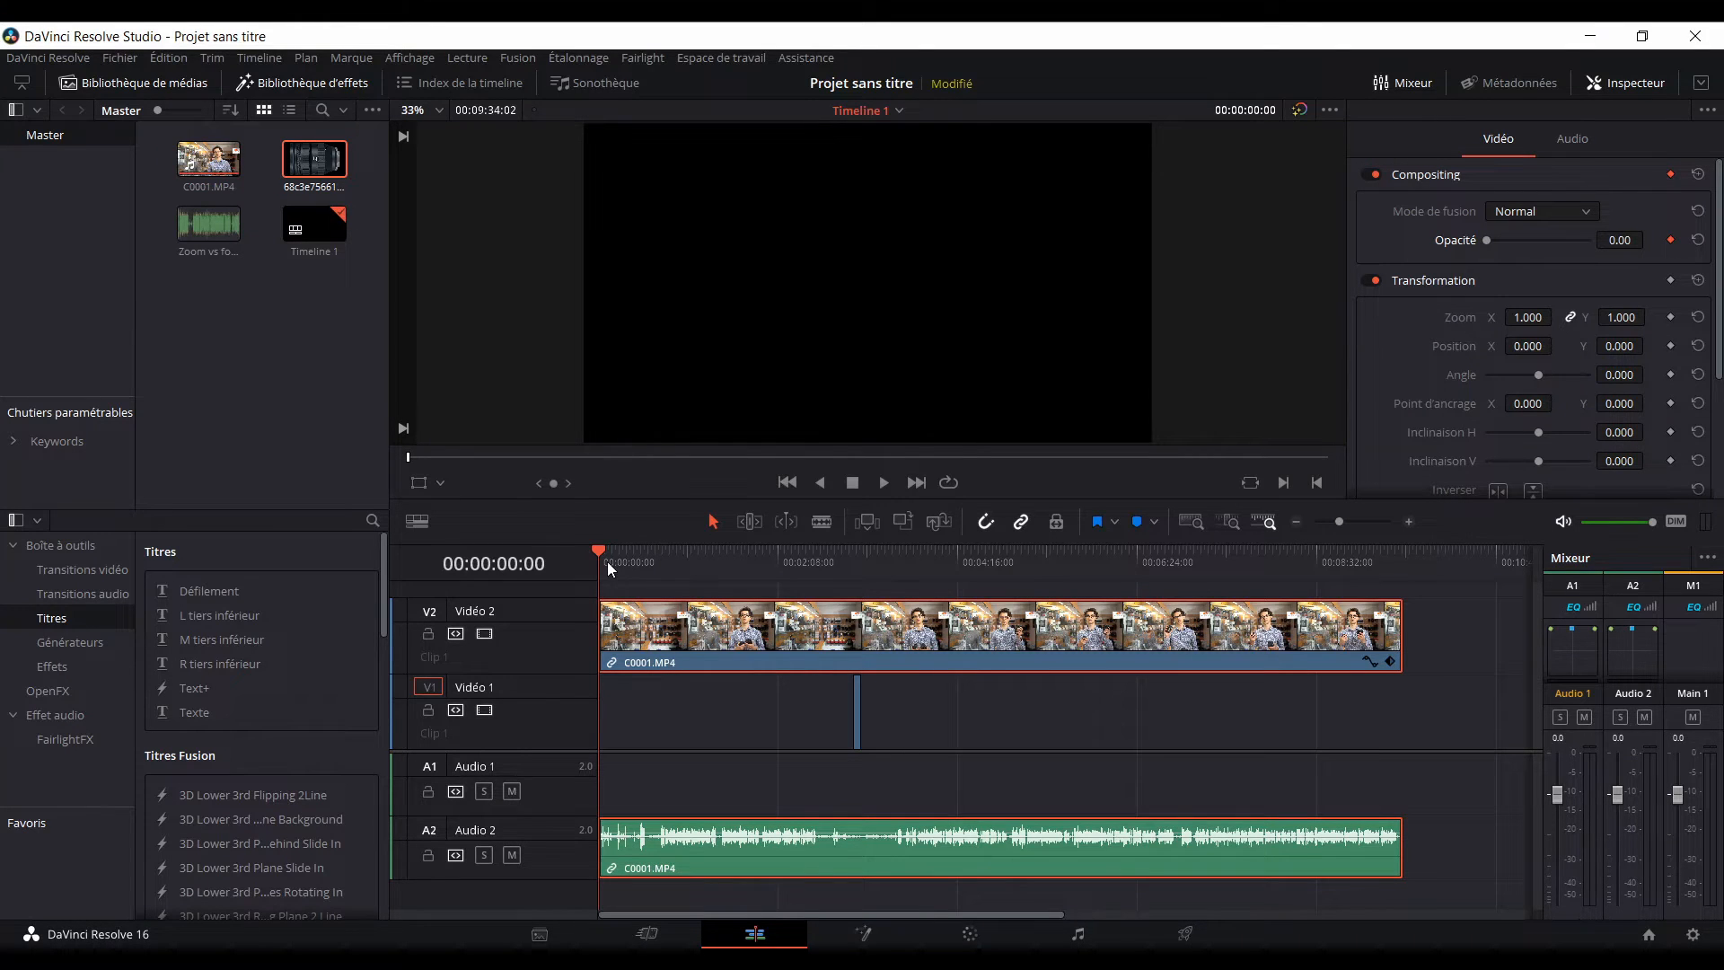
Add a second opacity keyframe of 100 on C0001.MP4 at 00:00:04:20.
click(1408, 522)
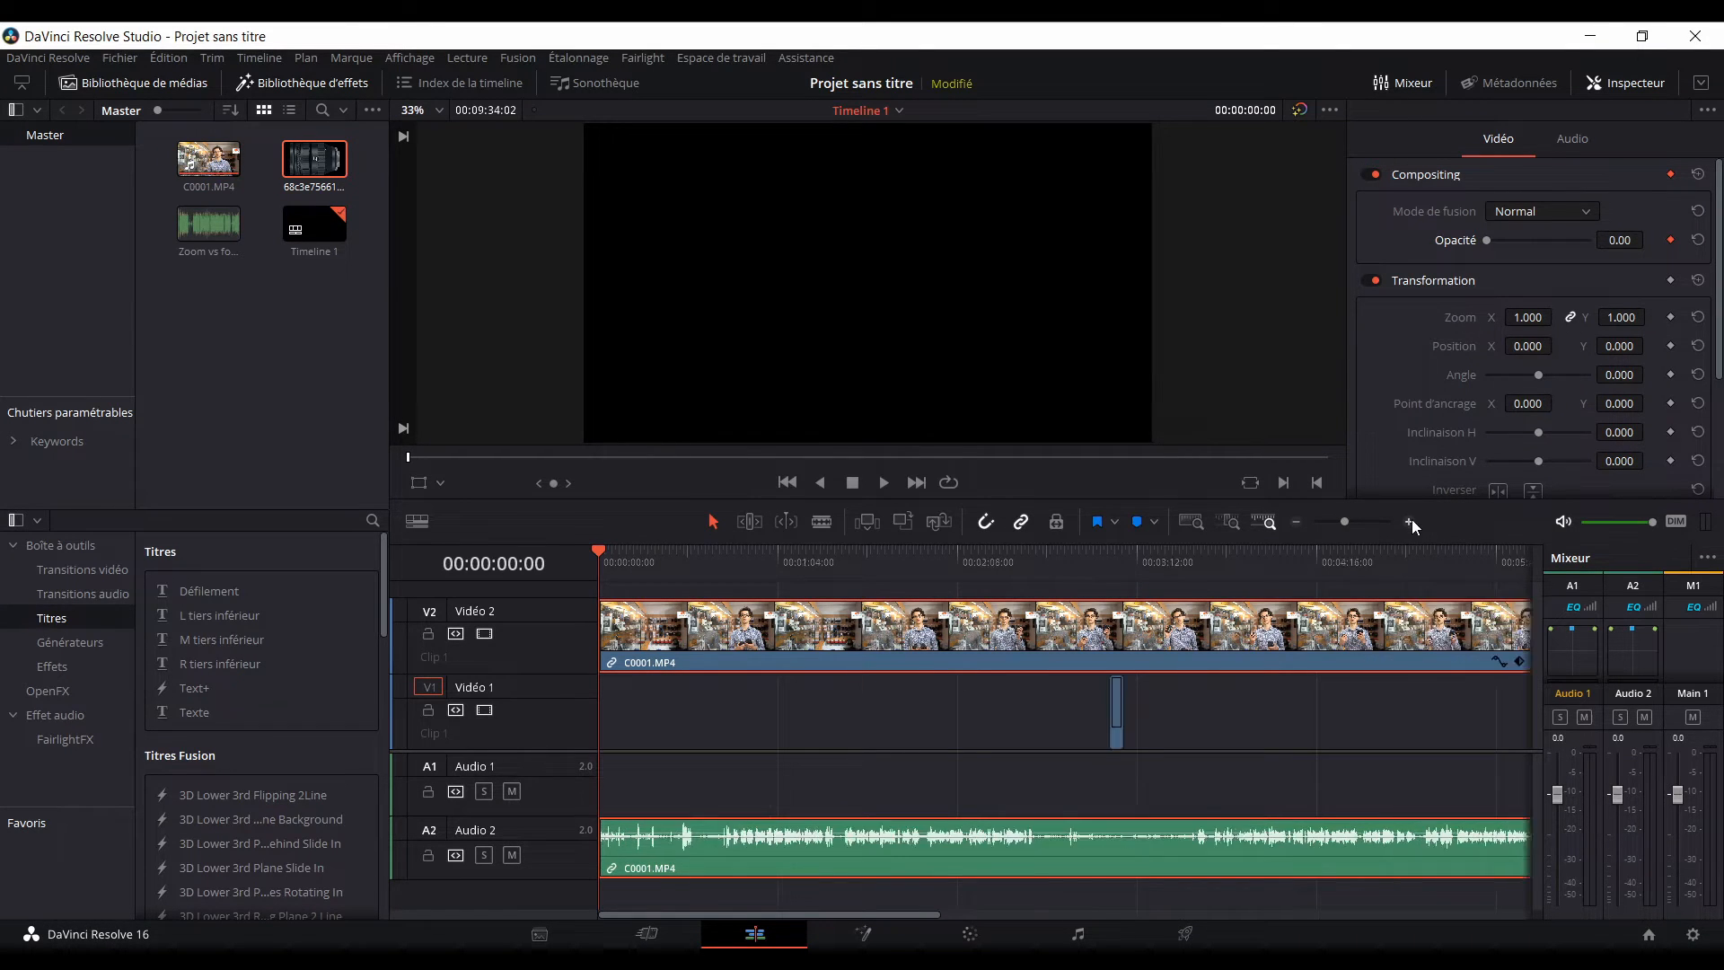
drag(596, 565, 729, 557)
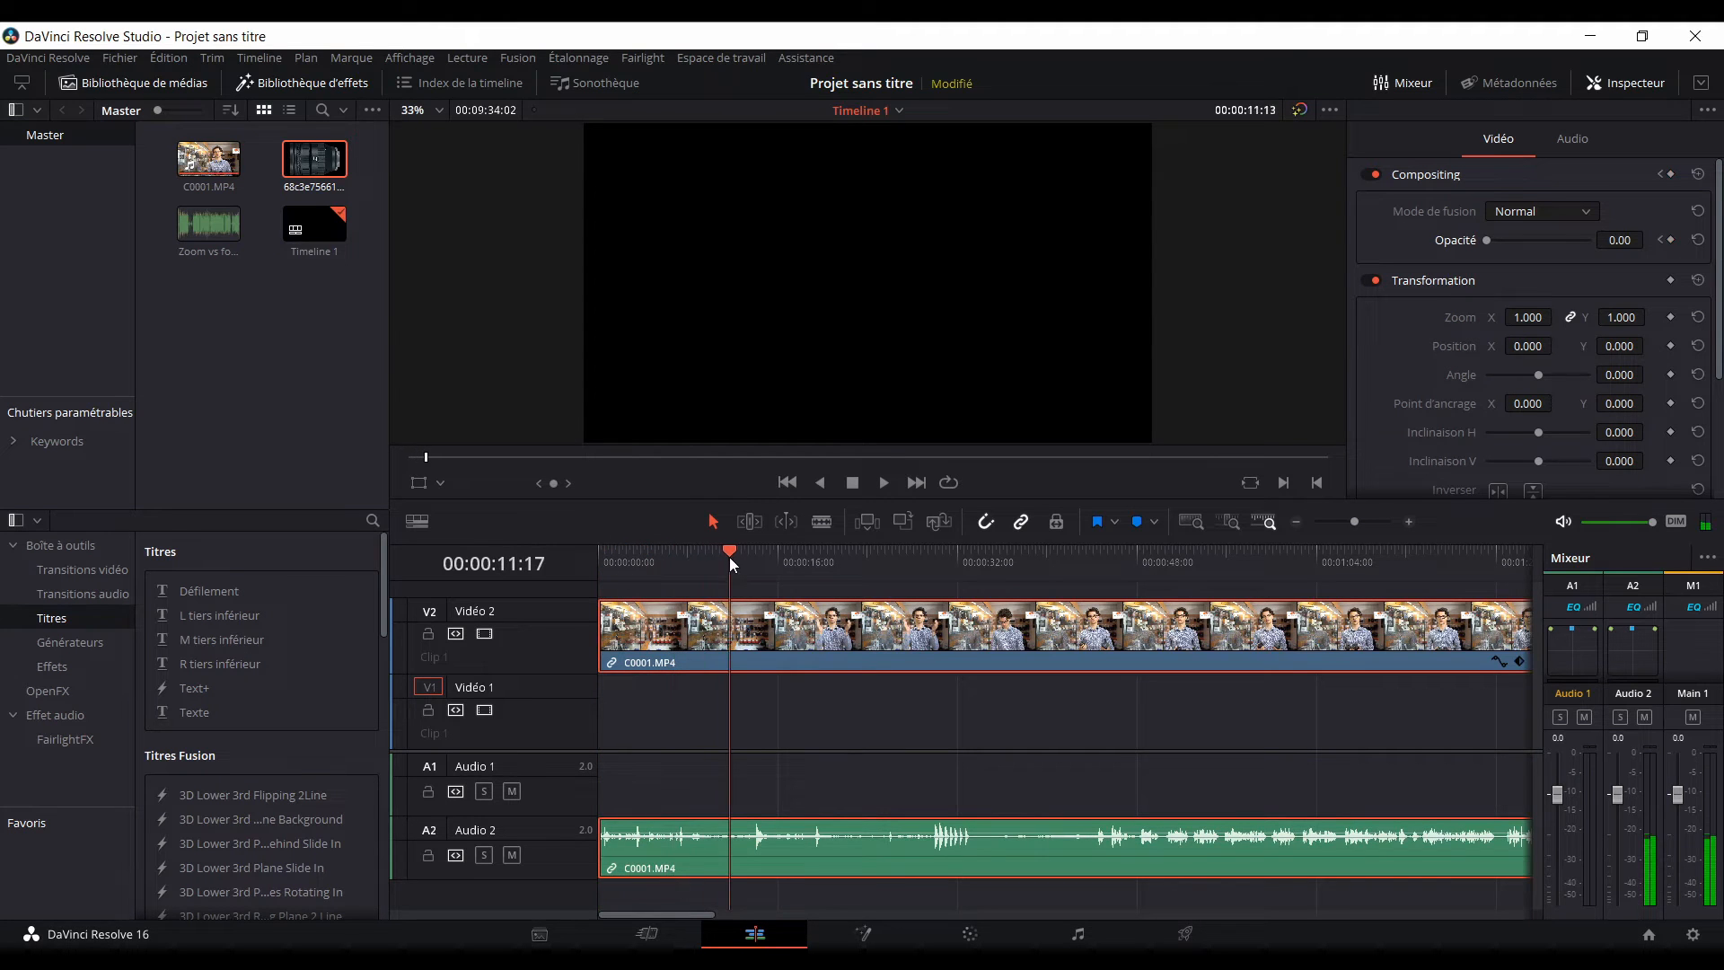
click(654, 563)
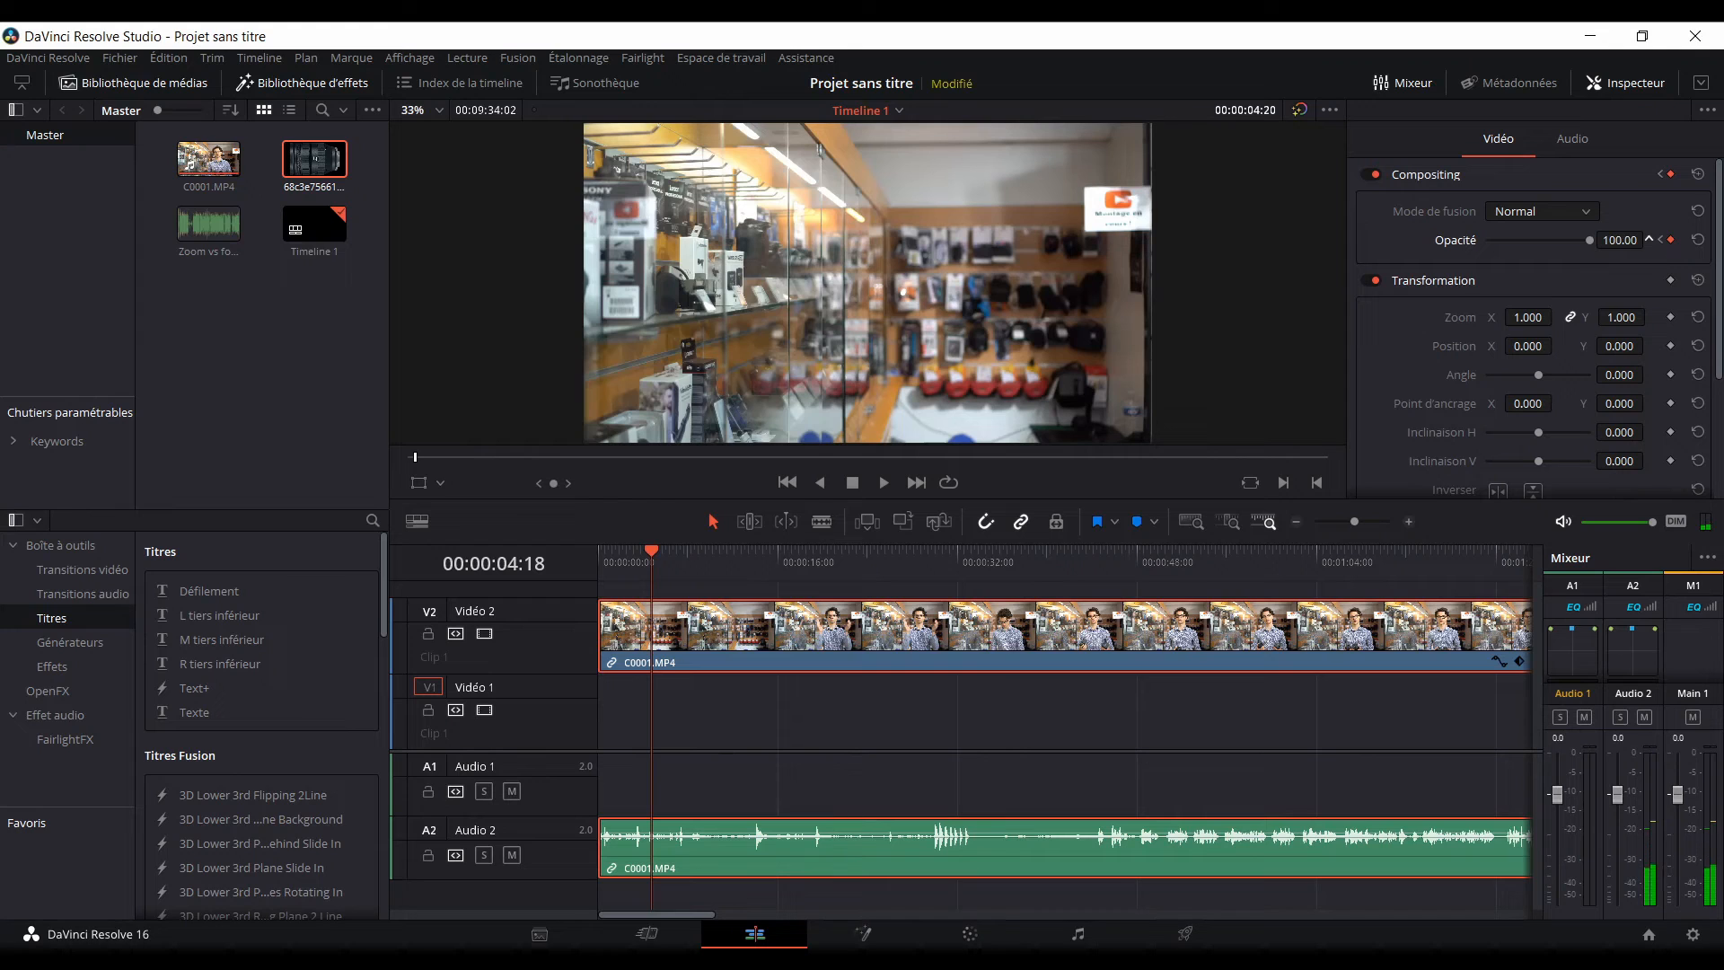
Play C0001.MP4 from the start of the timeline to preview its opacity fade-in.
click(630, 562)
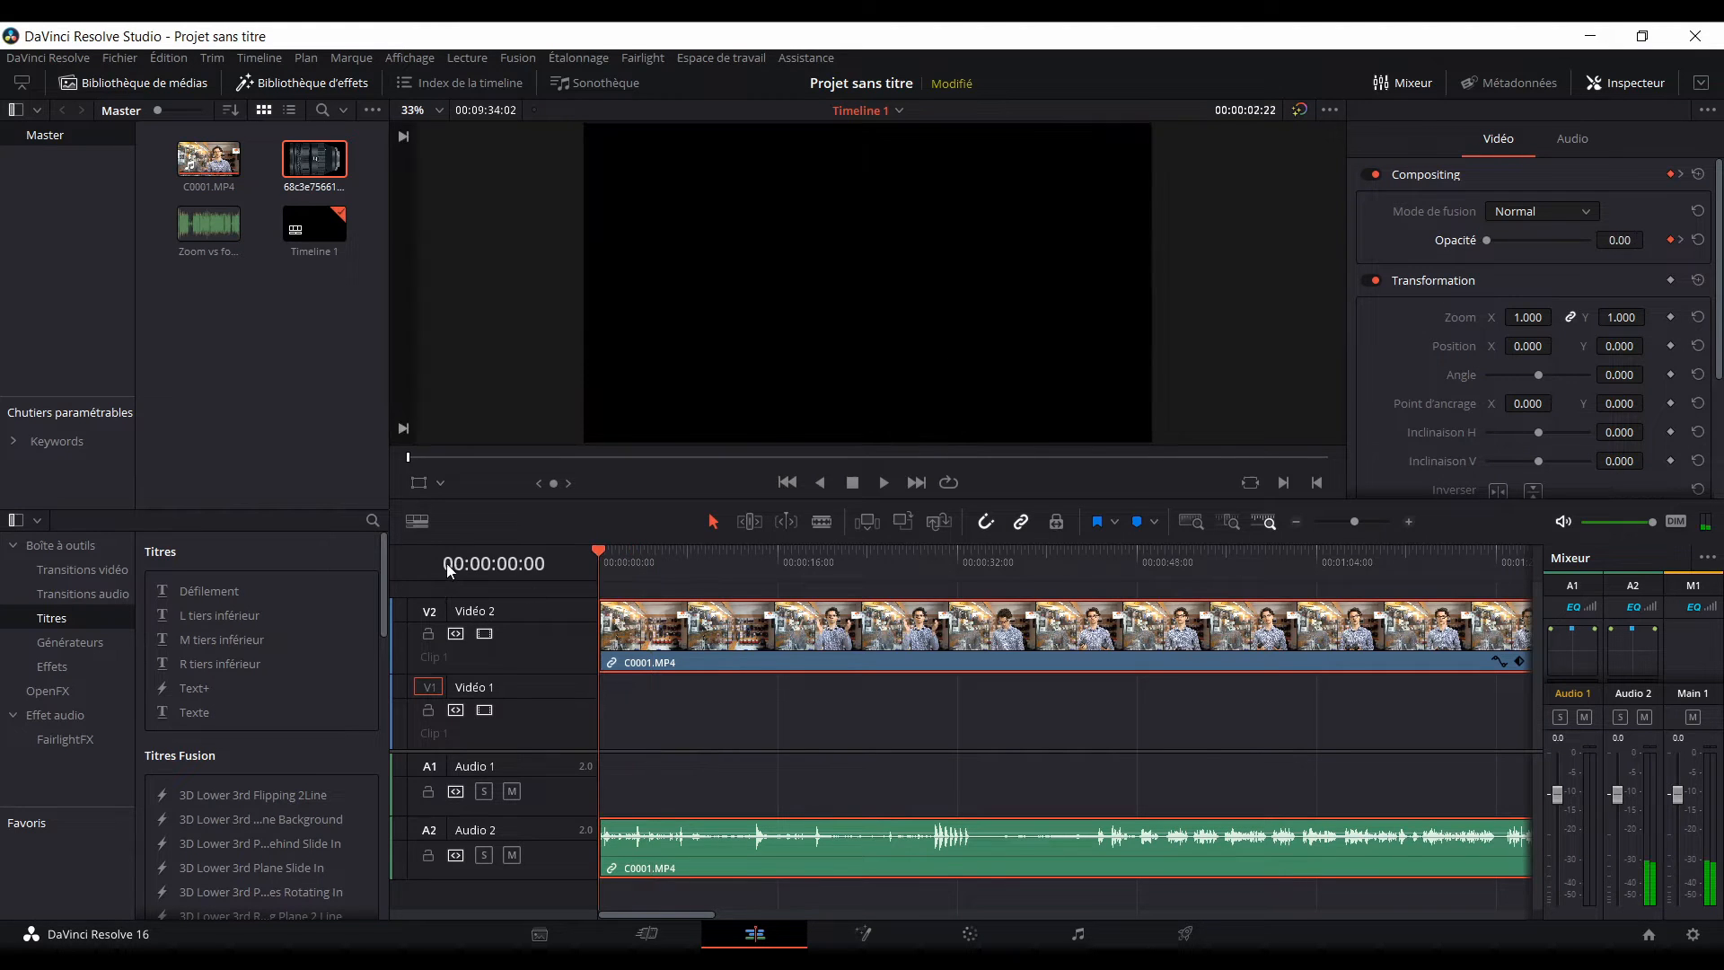
key(space)
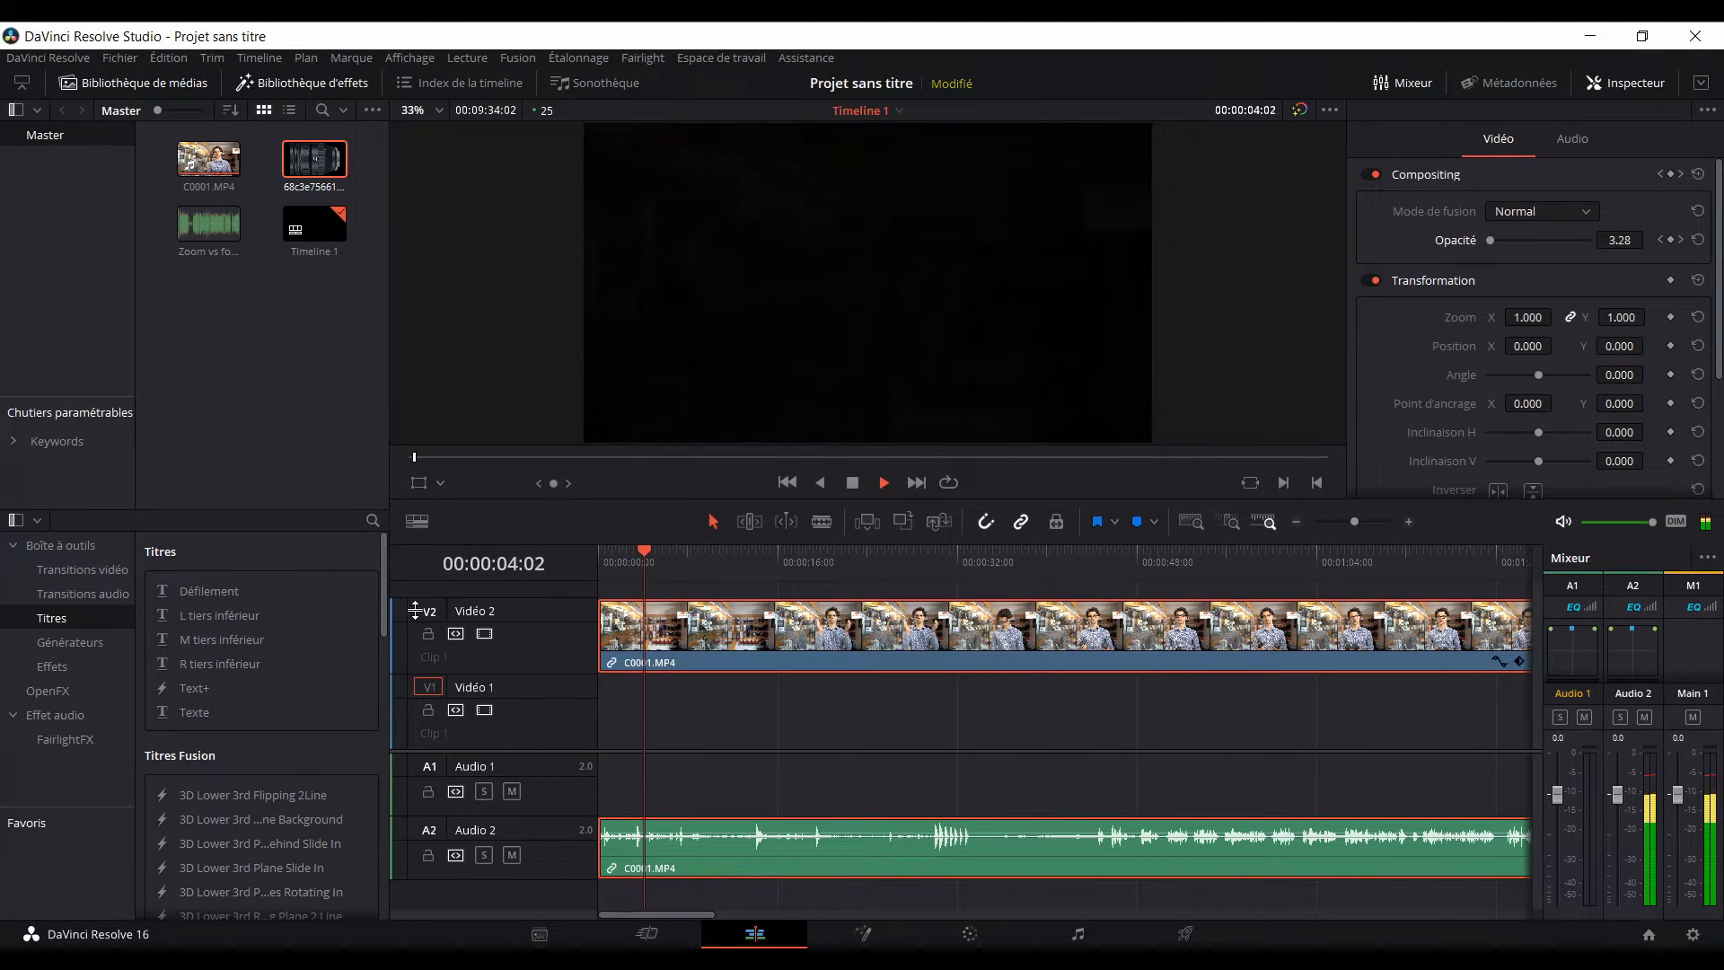
key(Home)
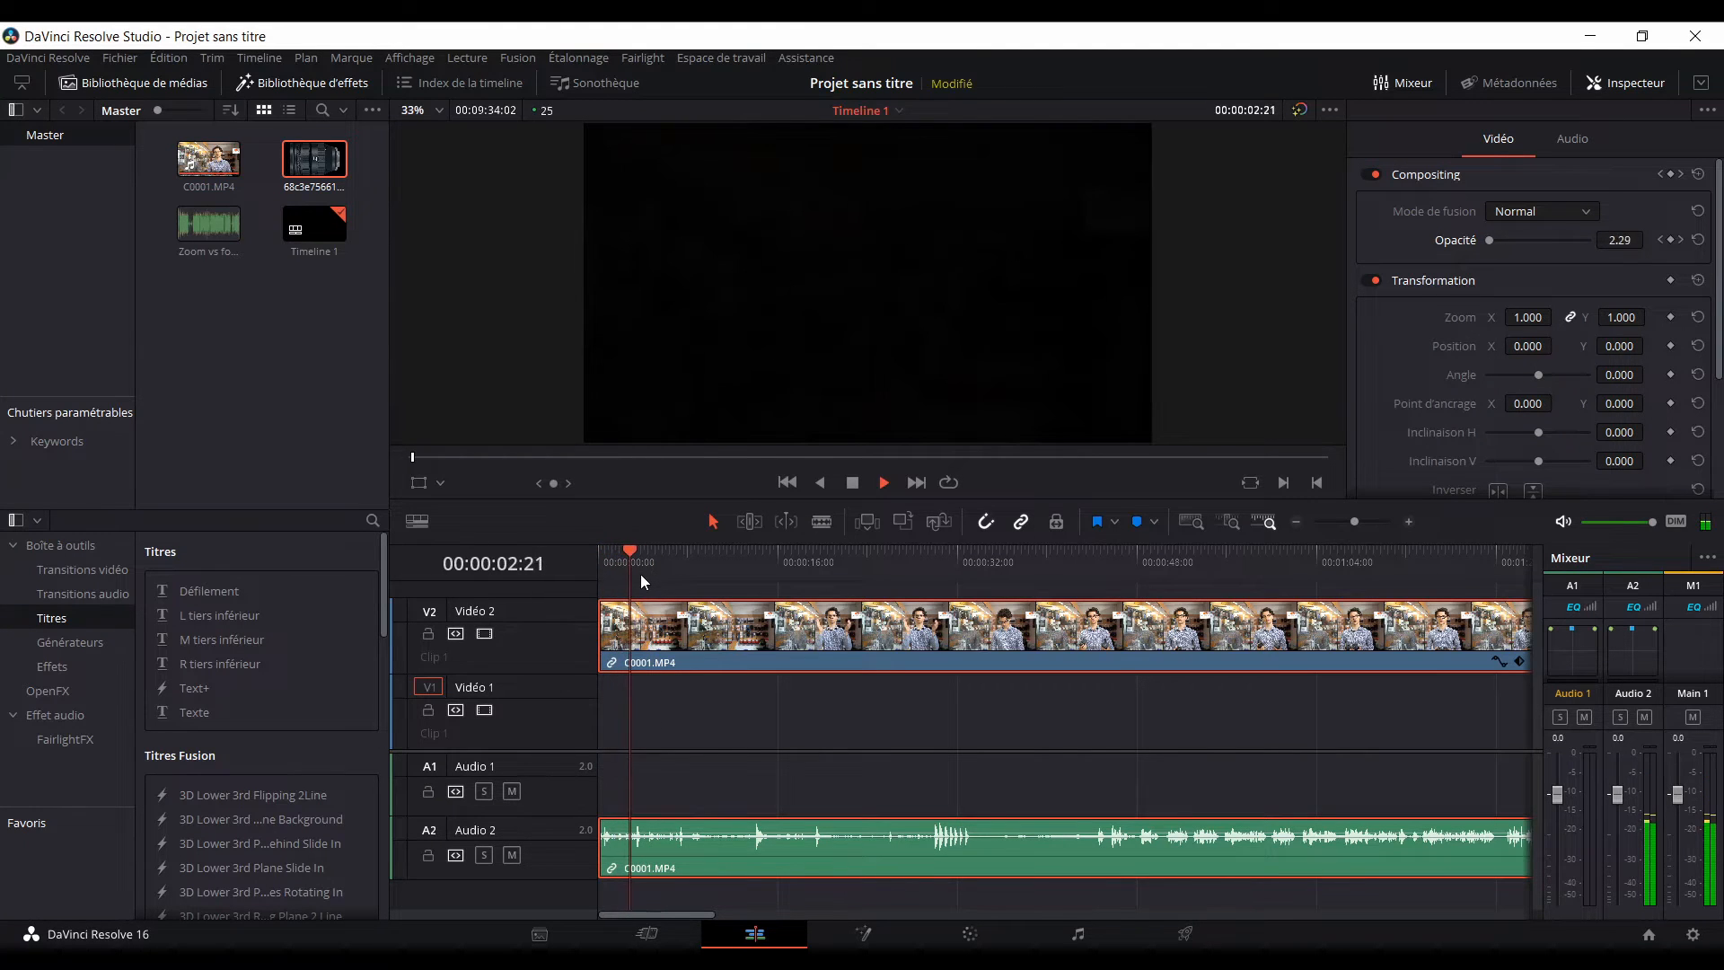
key(space)
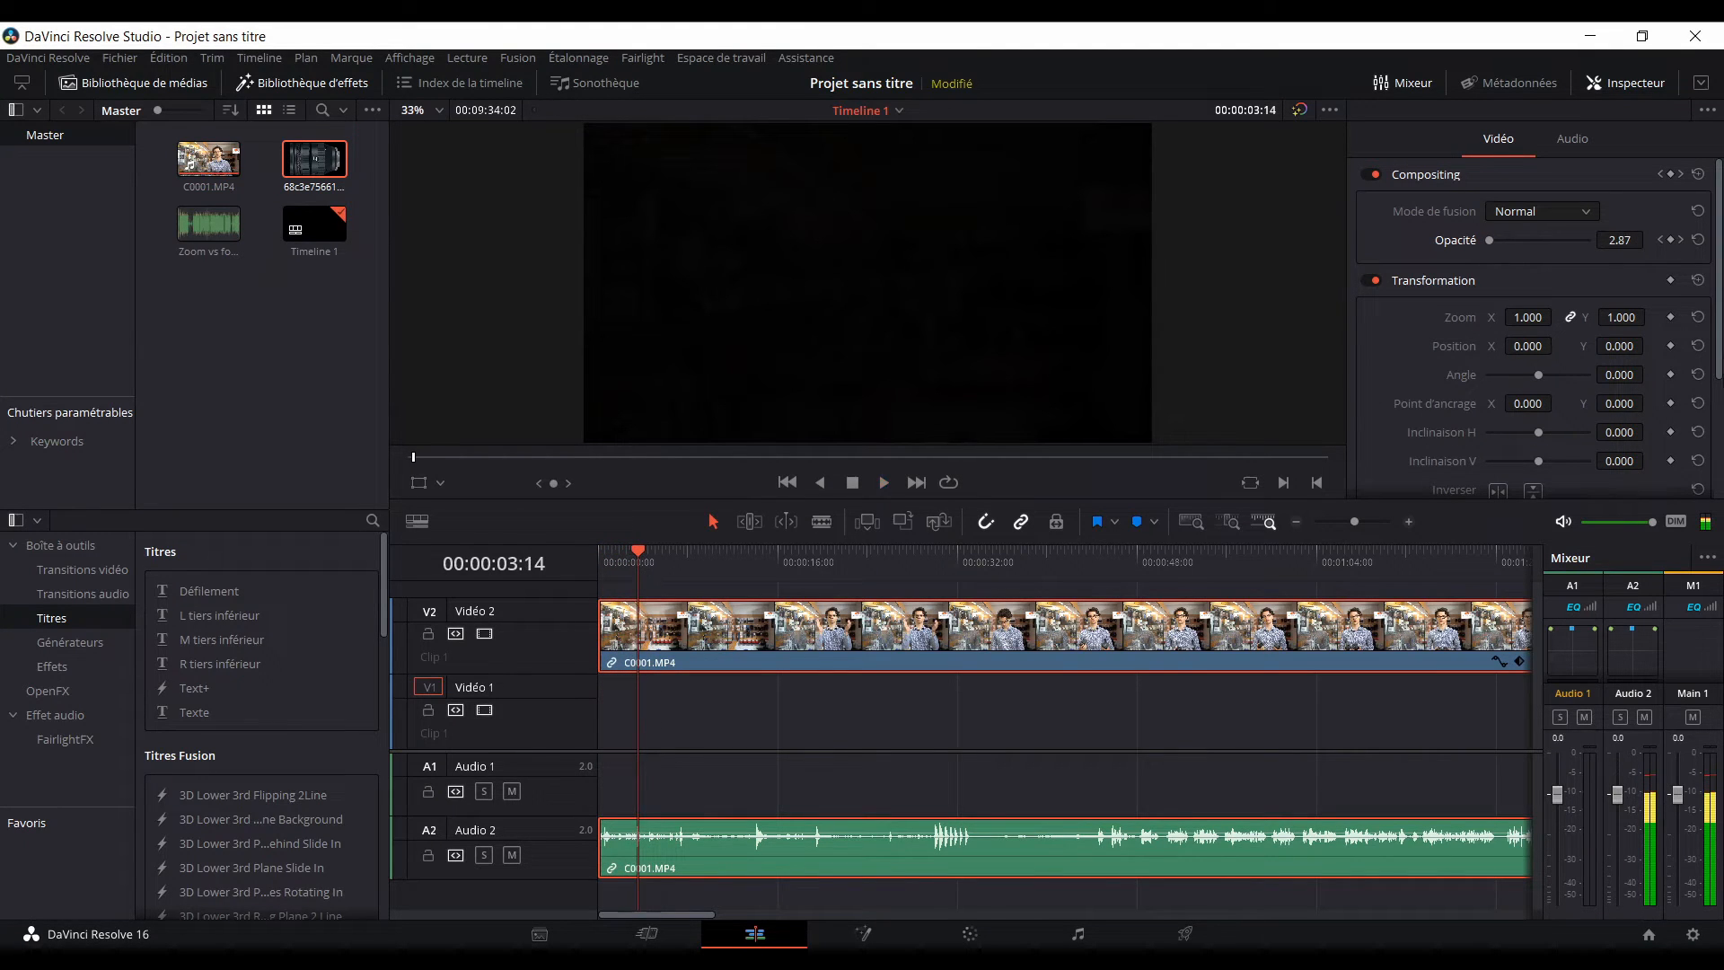
Remove the extra opacity keyframe at 00:00:04:18 and replay the fade-in.
click(1680, 240)
click(1661, 241)
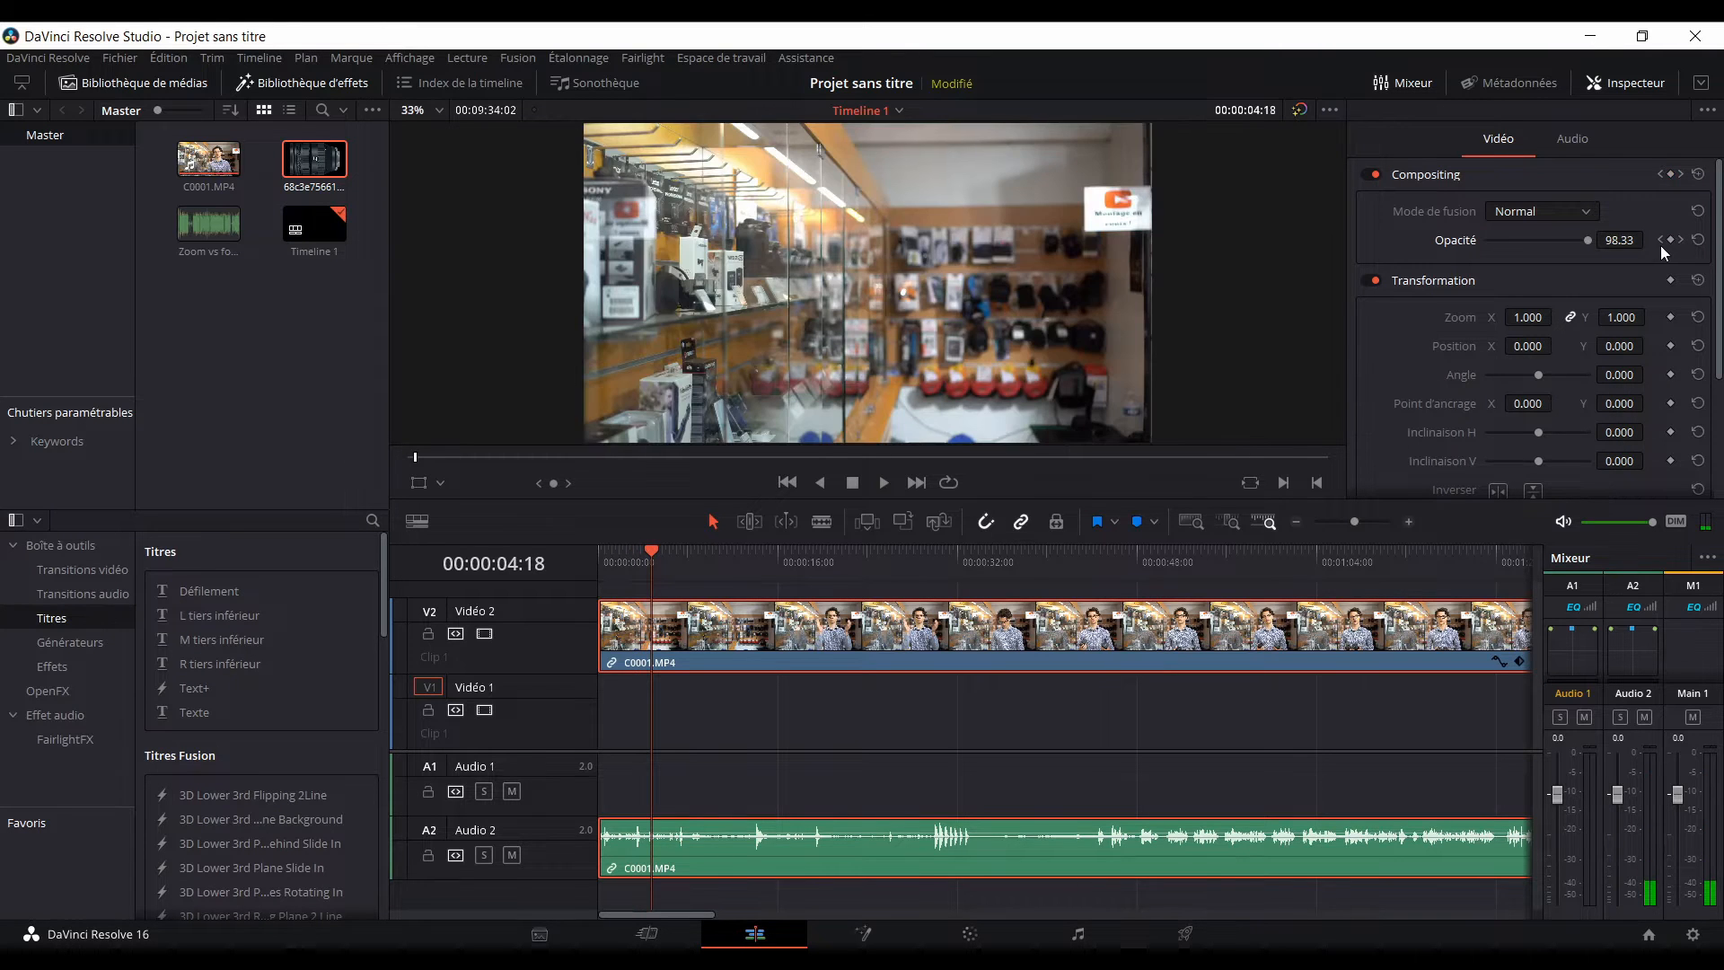
key(space)
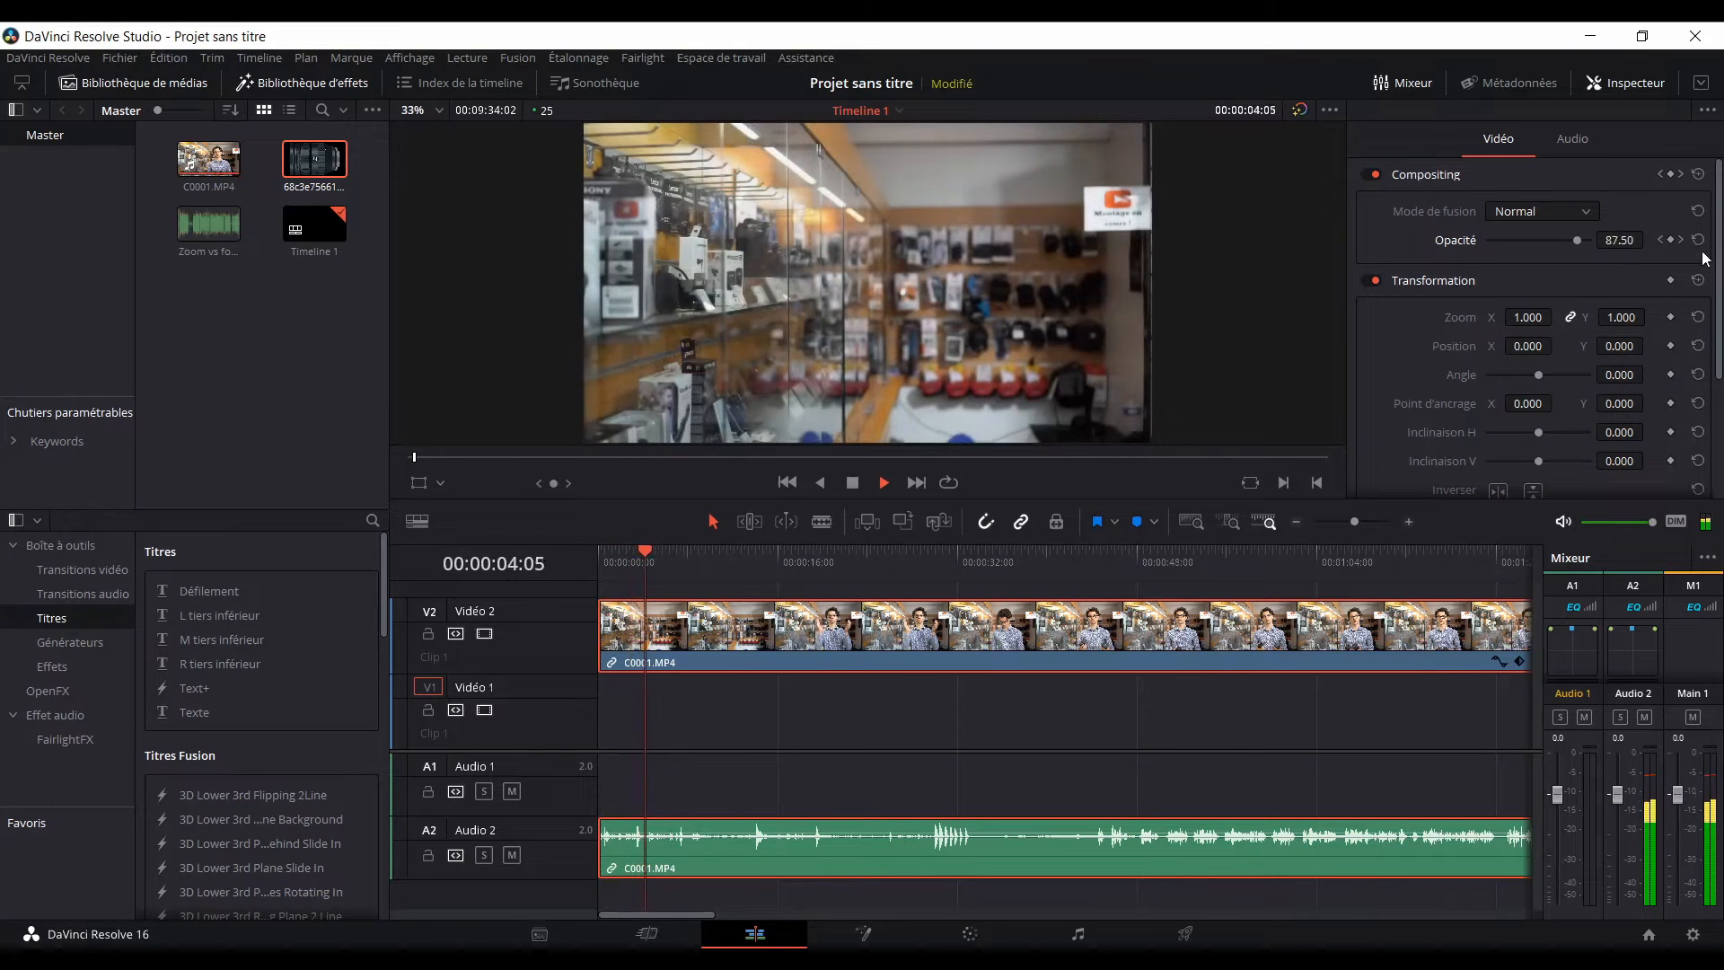
key(space)
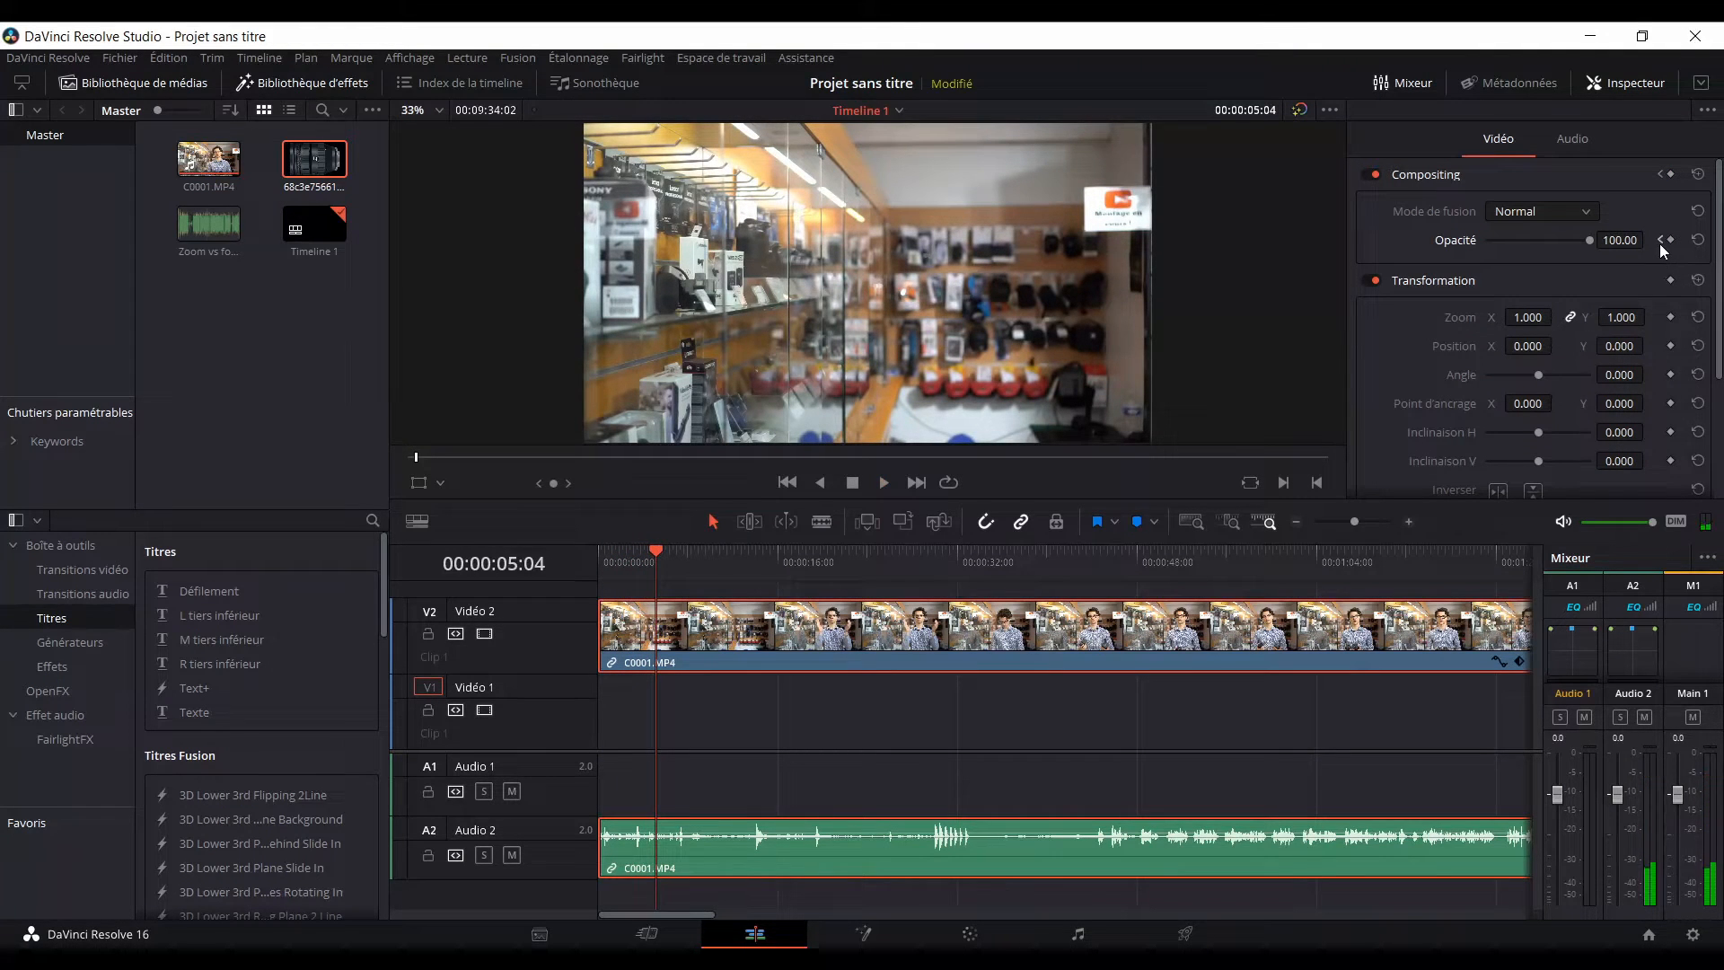
Step back through C0001.MP4's opacity keyframes and scrub around them to compare the opacity values.
click(1660, 241)
click(1660, 240)
click(1660, 240)
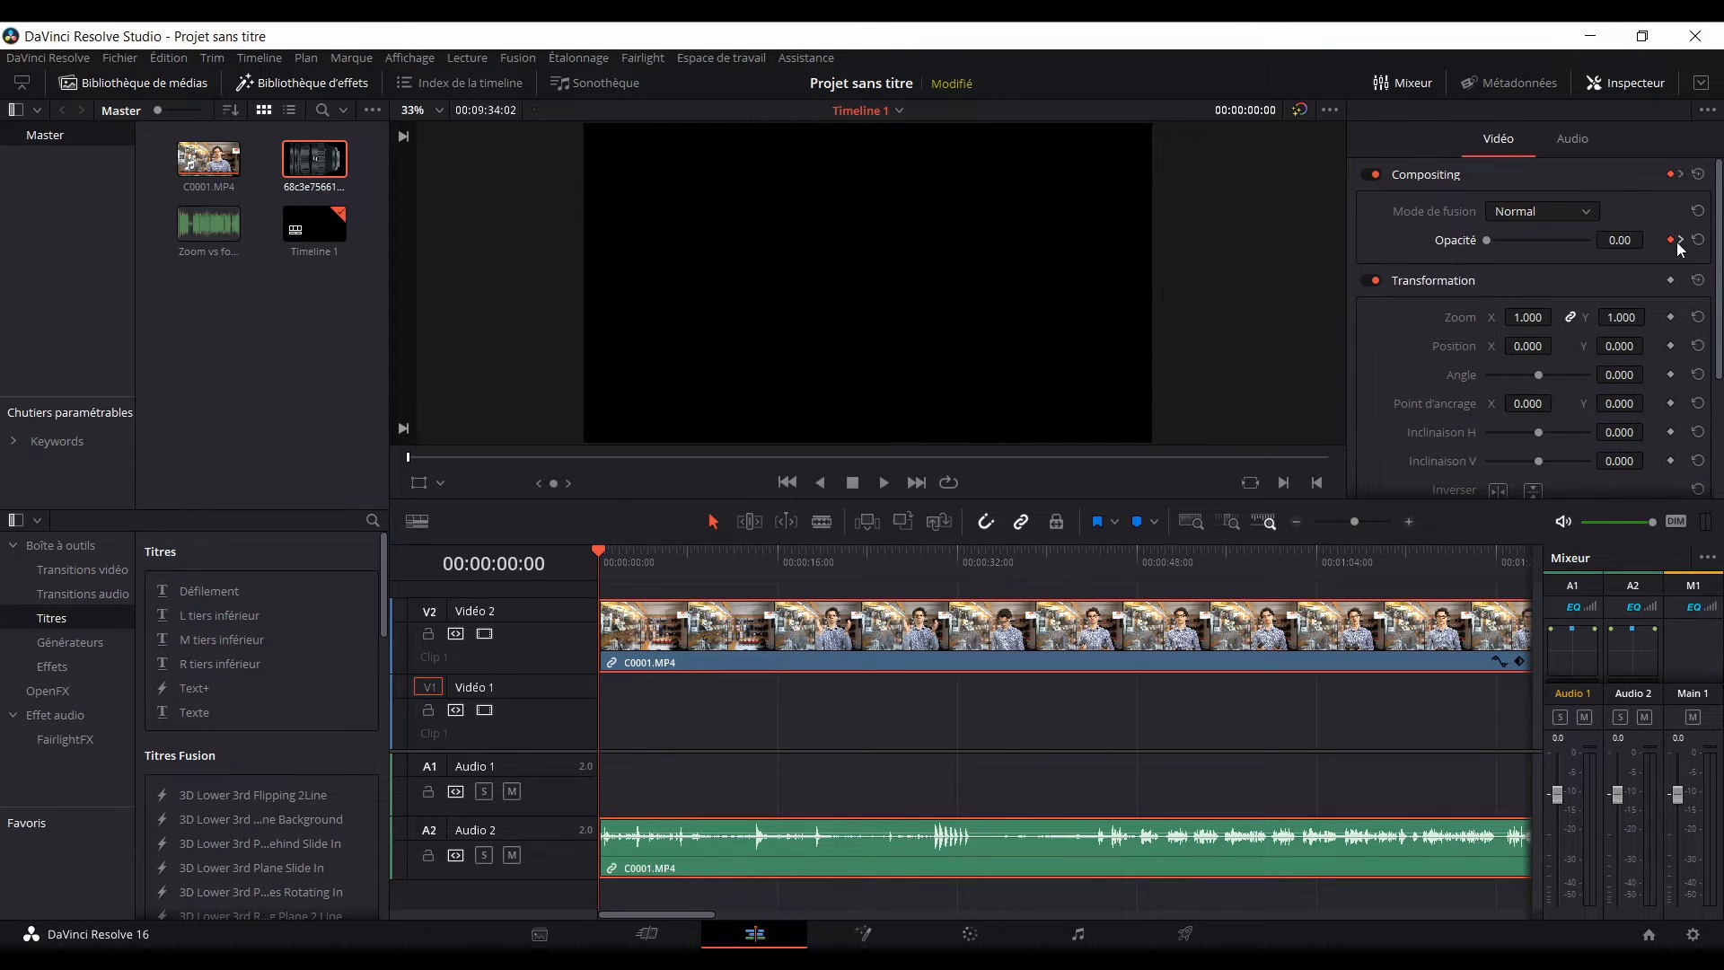
drag(607, 559, 668, 569)
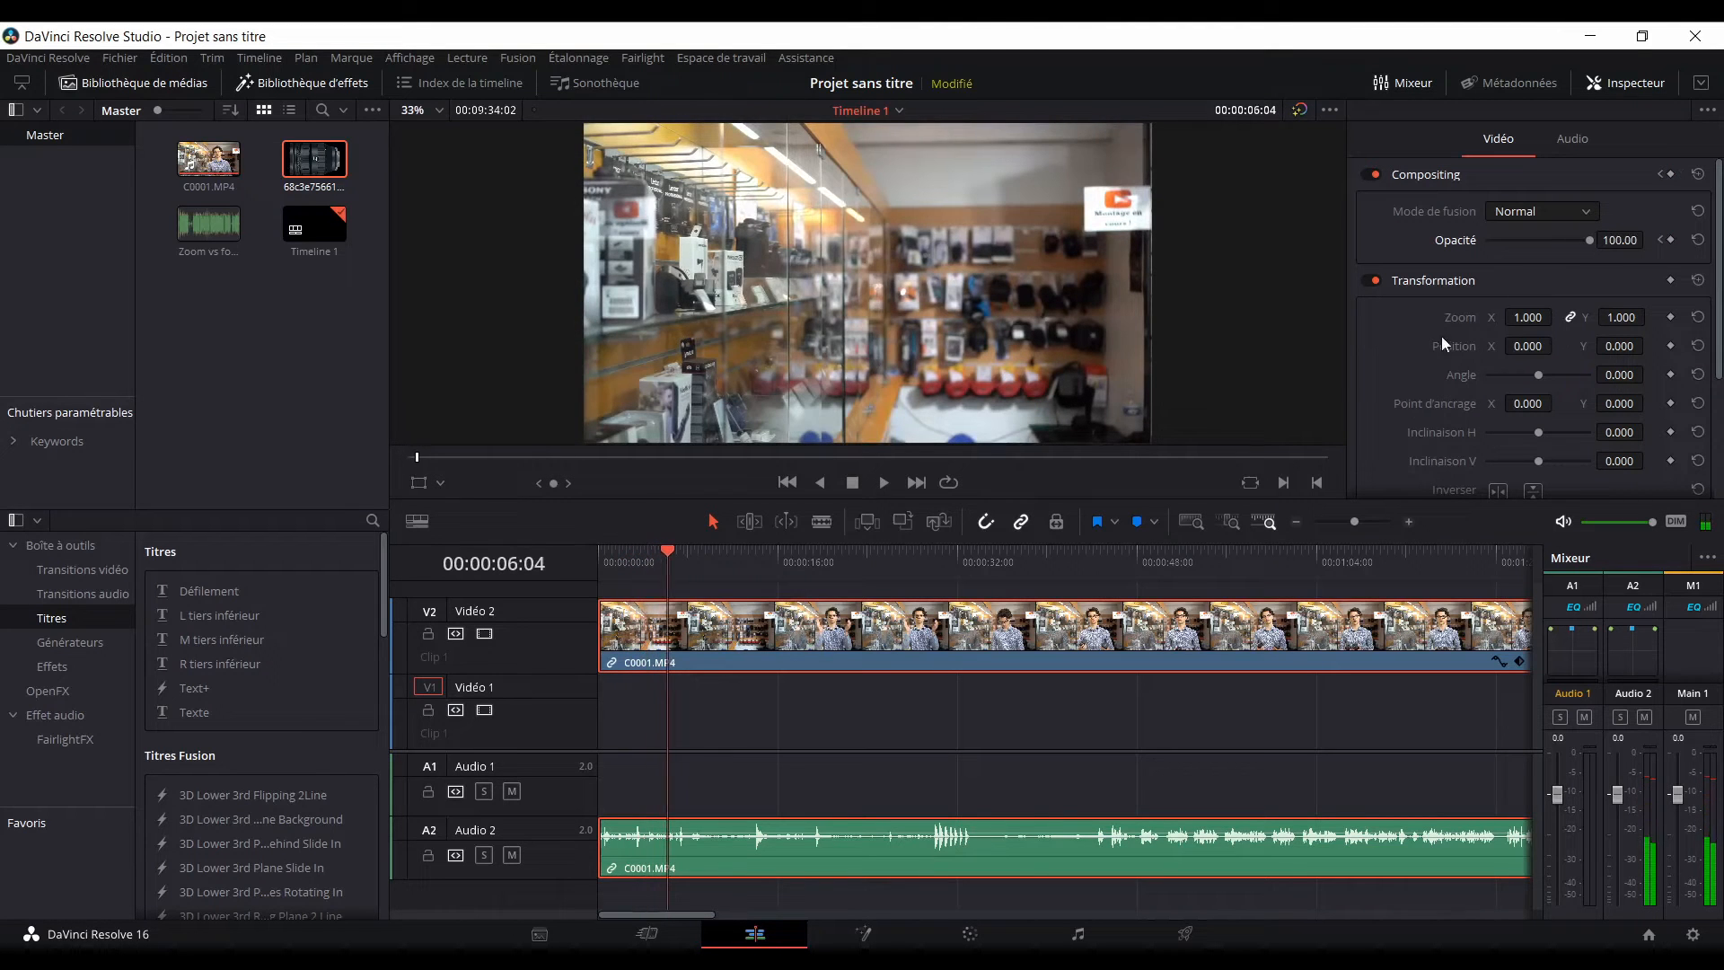
click(1660, 240)
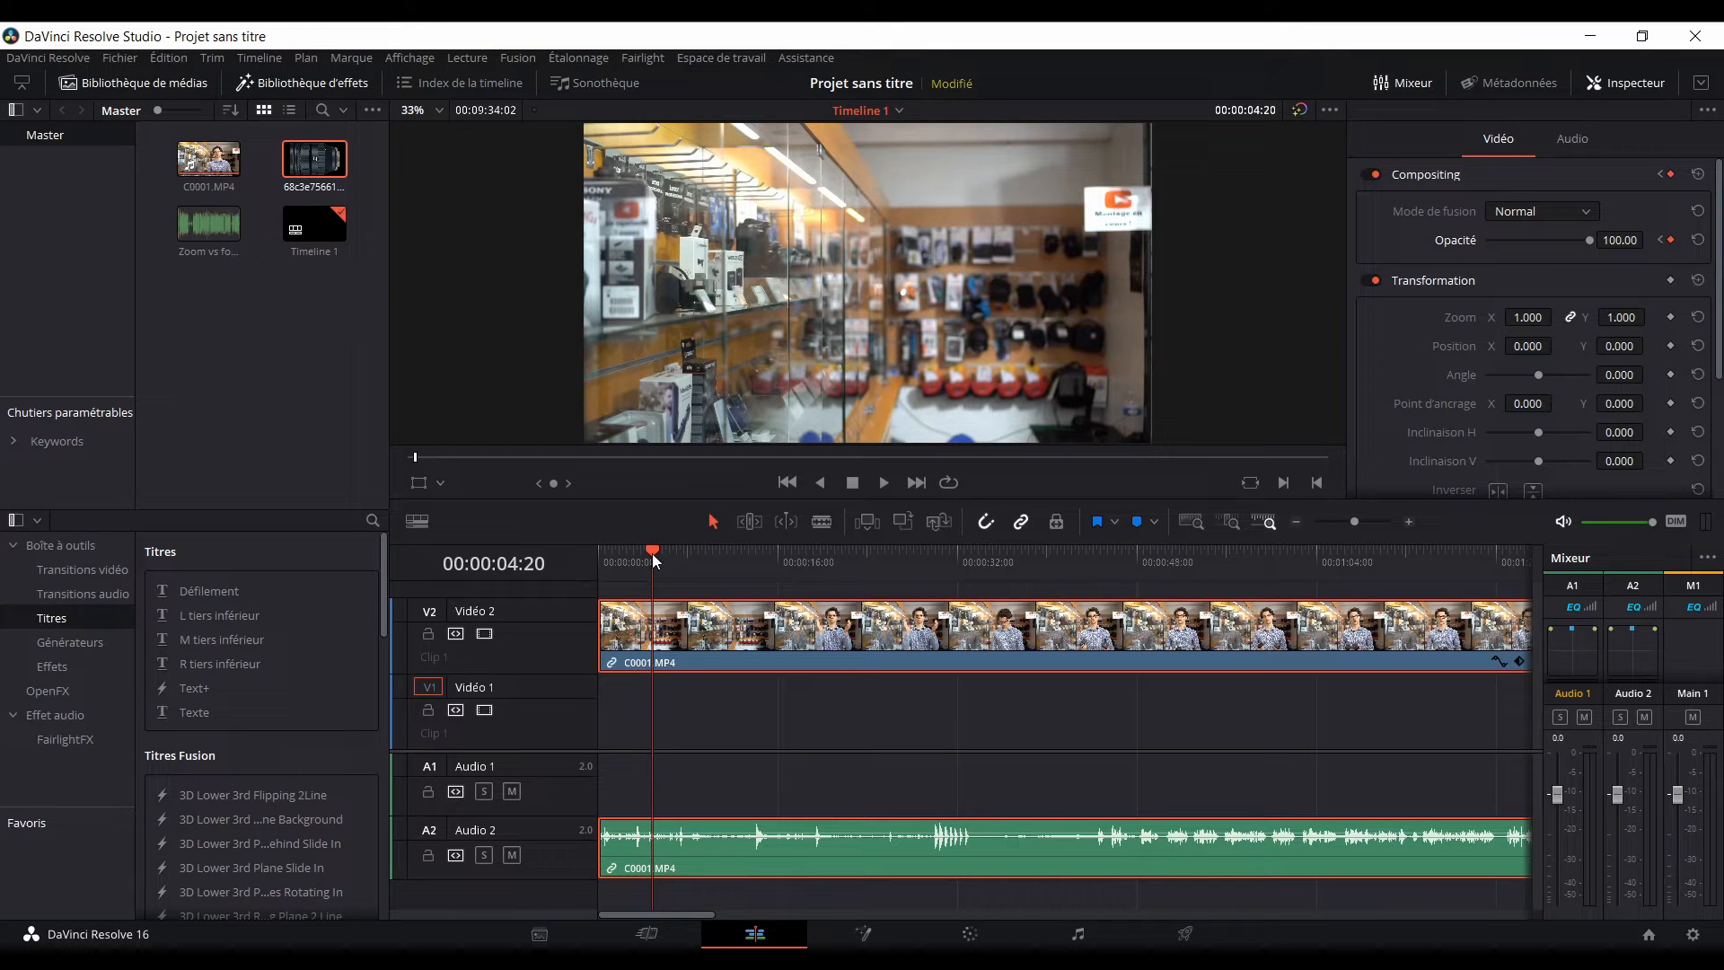
mouse_move(652, 555)
mouse_down()
mouse_move(612, 557)
mouse_move(655, 572)
mouse_up()
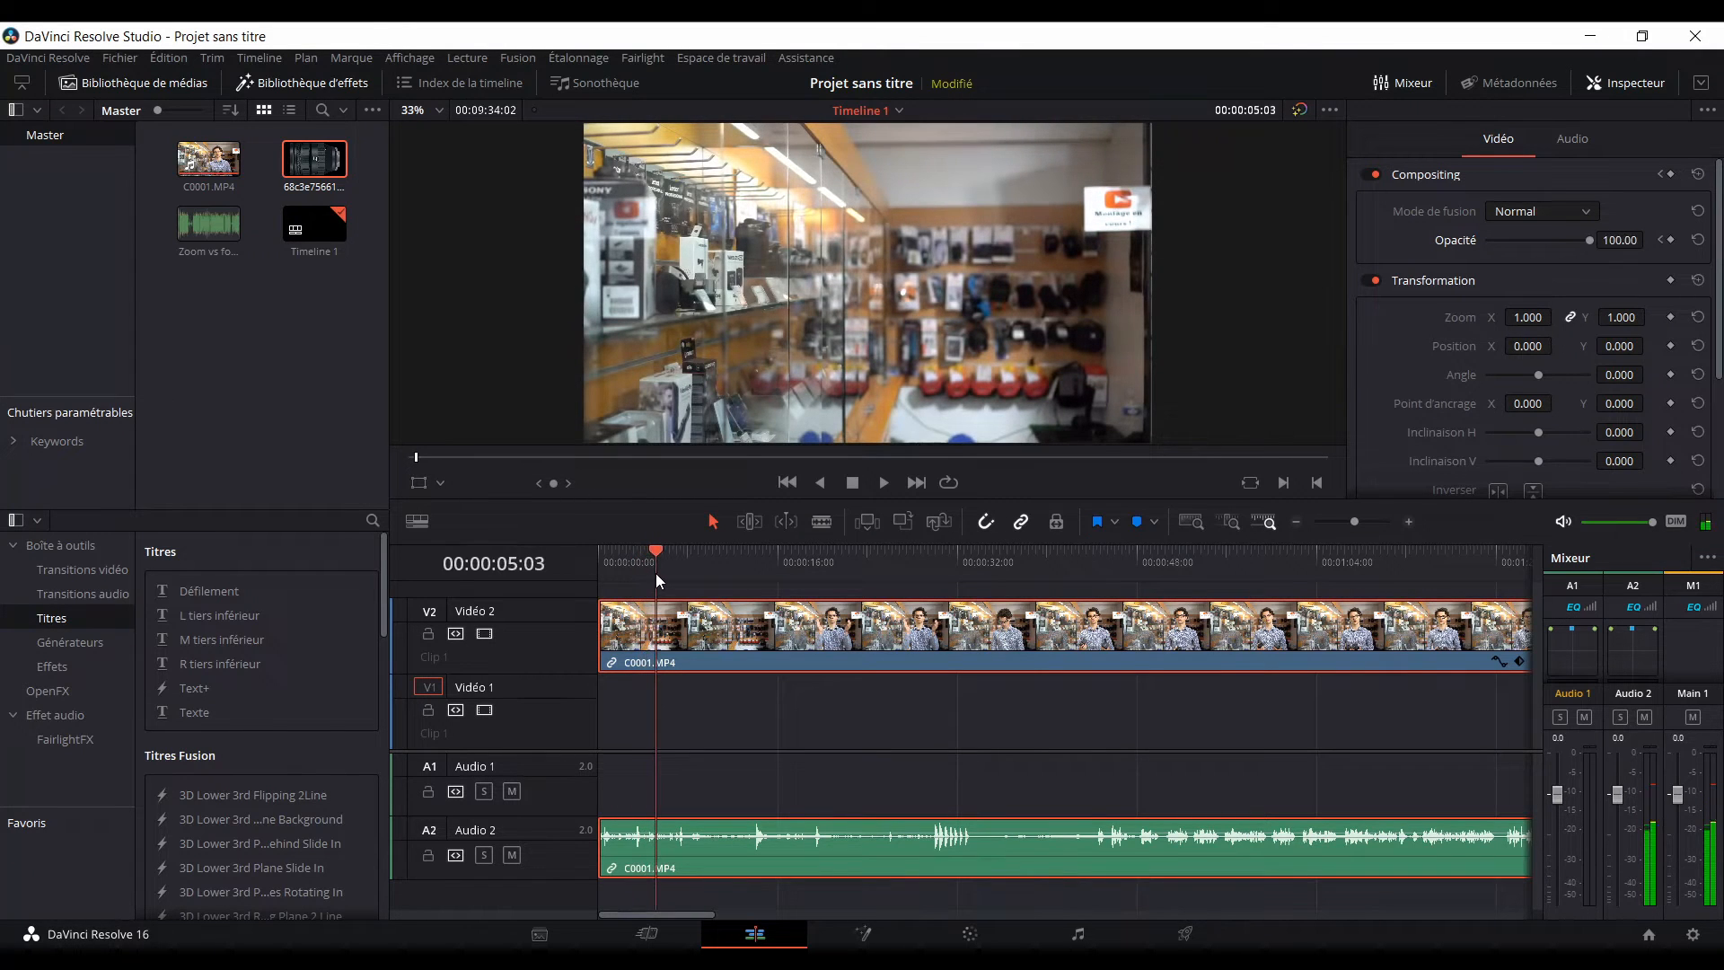
Reset C0001.MP4's opacity to clear its keyframes and place the playhead at 00:00:04:00.
click(1660, 239)
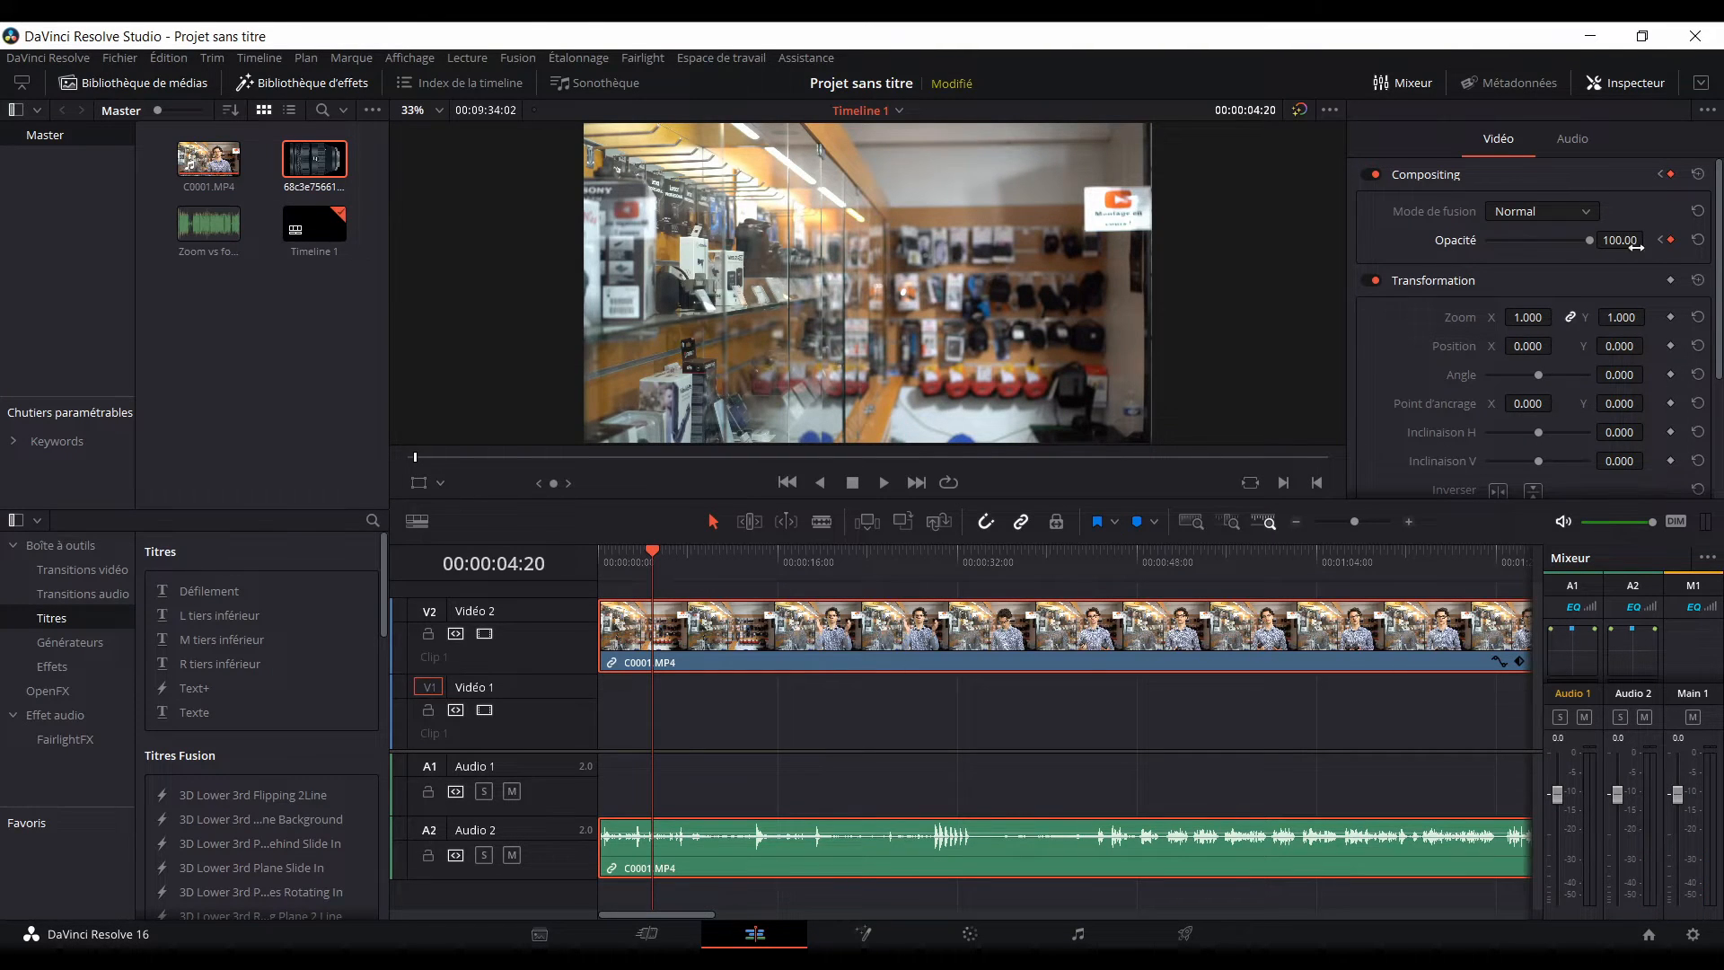
click(1699, 243)
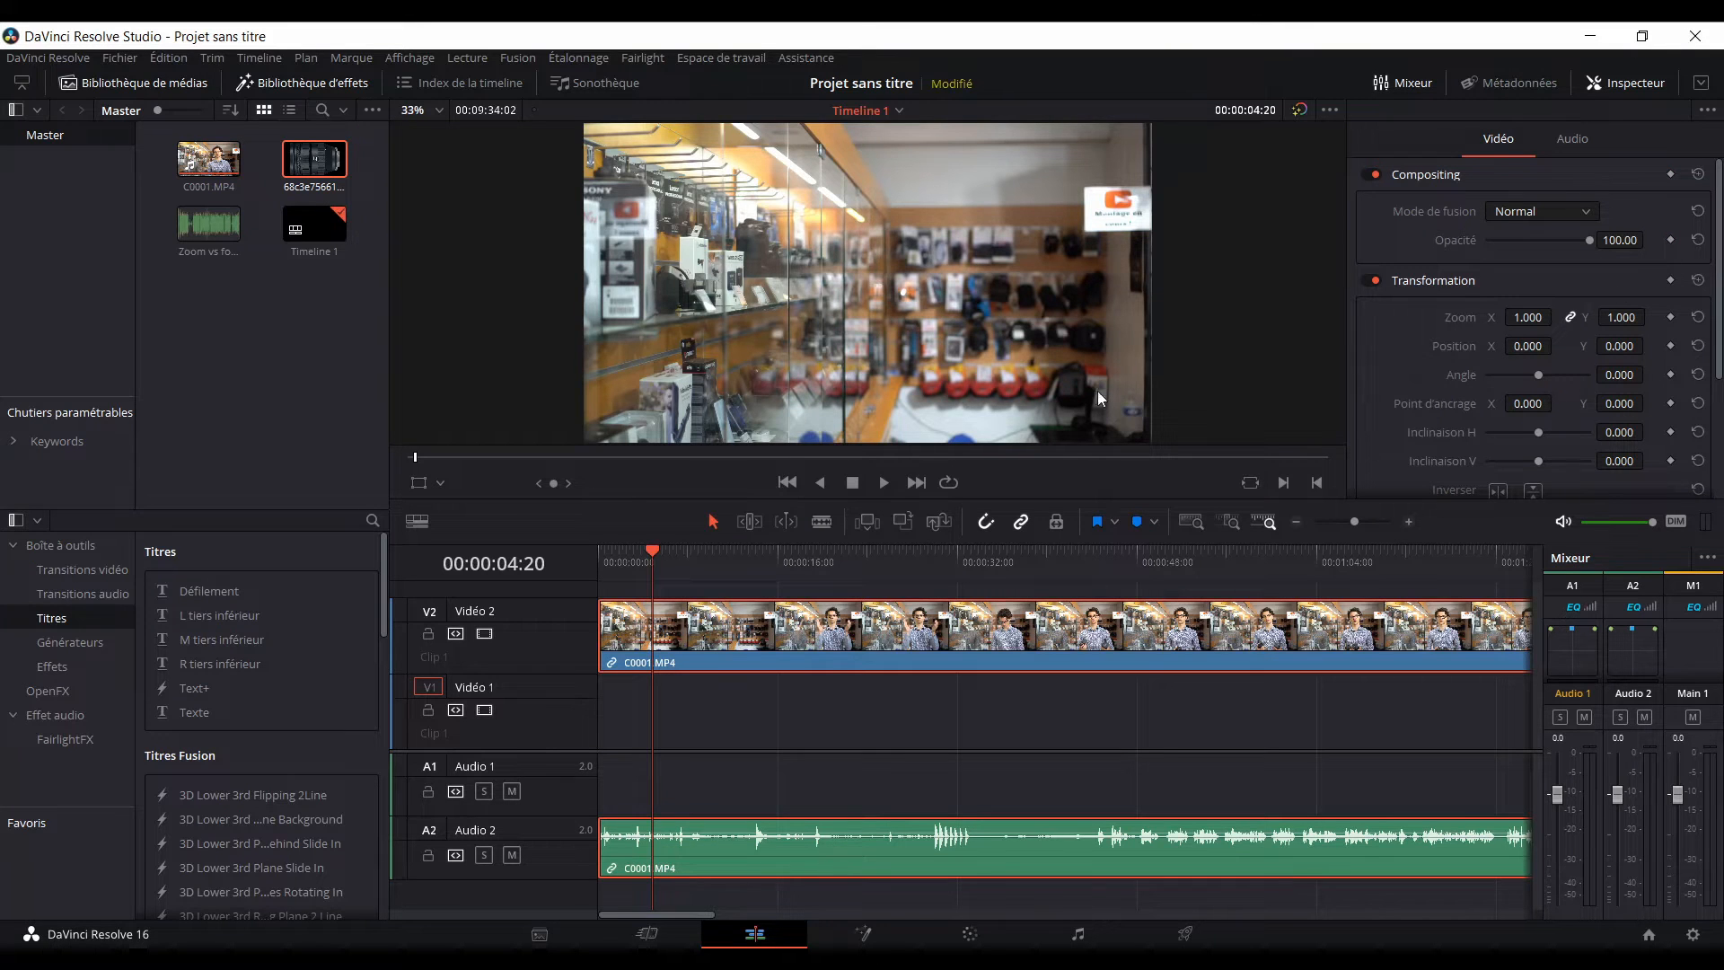
mouse_move(648, 553)
mouse_down()
mouse_move(611, 556)
mouse_move(645, 557)
mouse_up()
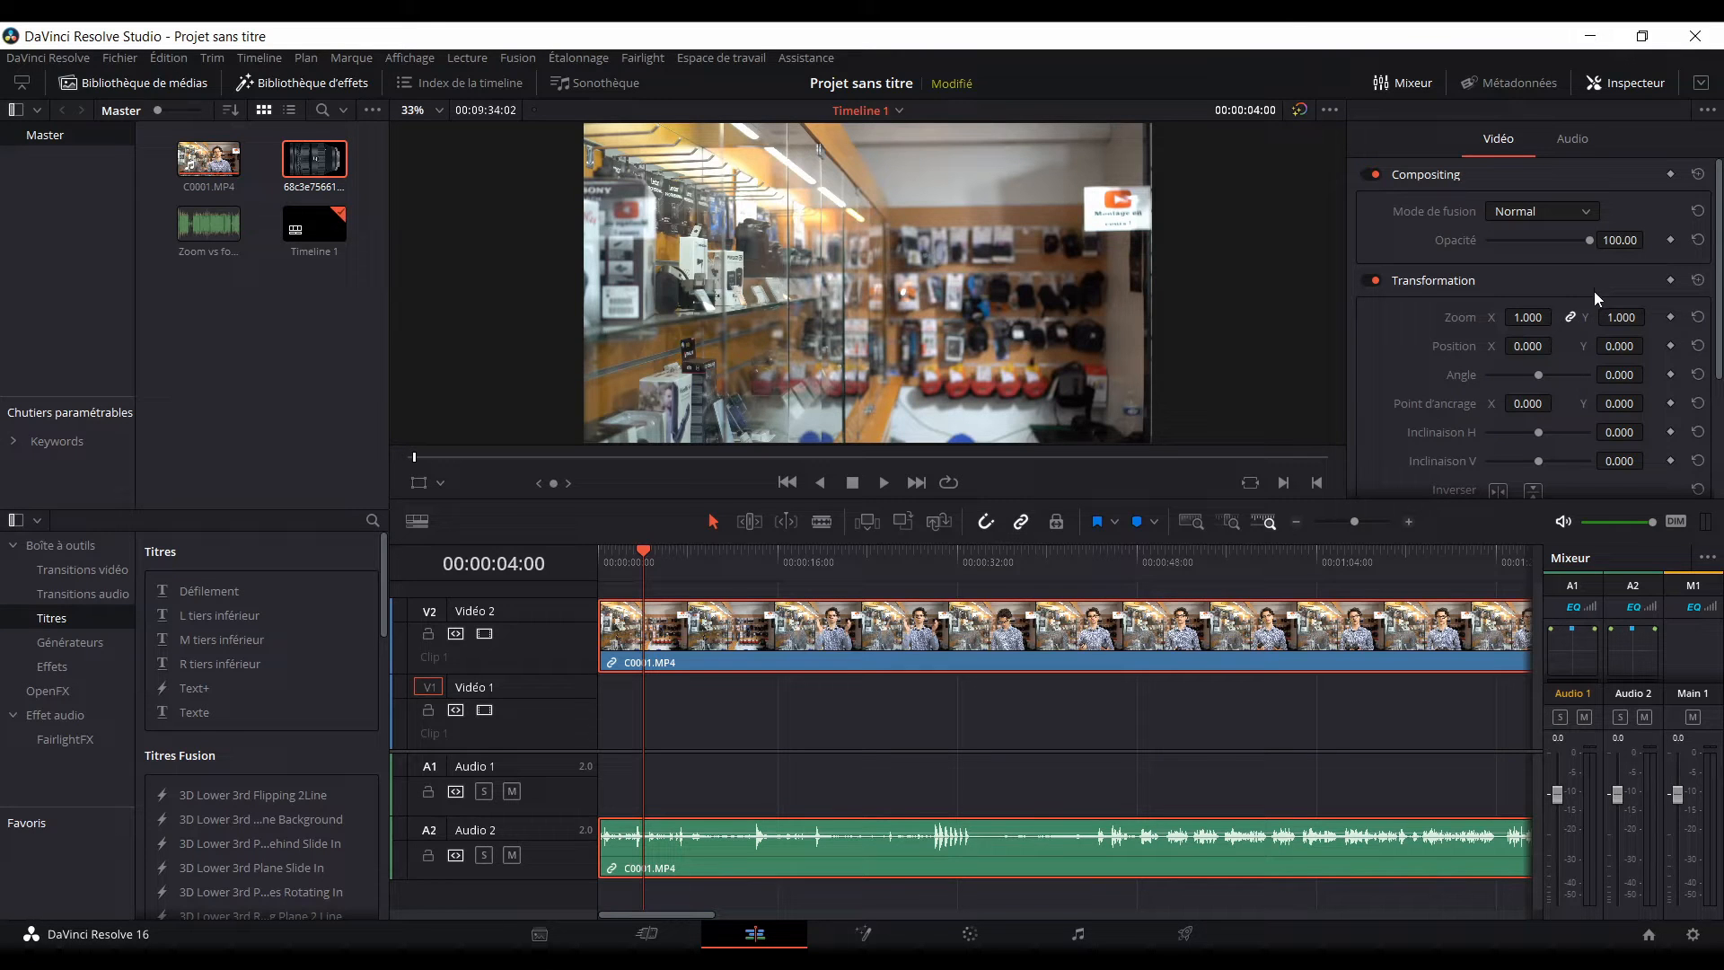
Shrink C0001.MP4 to a linked zoom of about 0.490 and set the zoom back to 1.
click(1296, 522)
click(1296, 523)
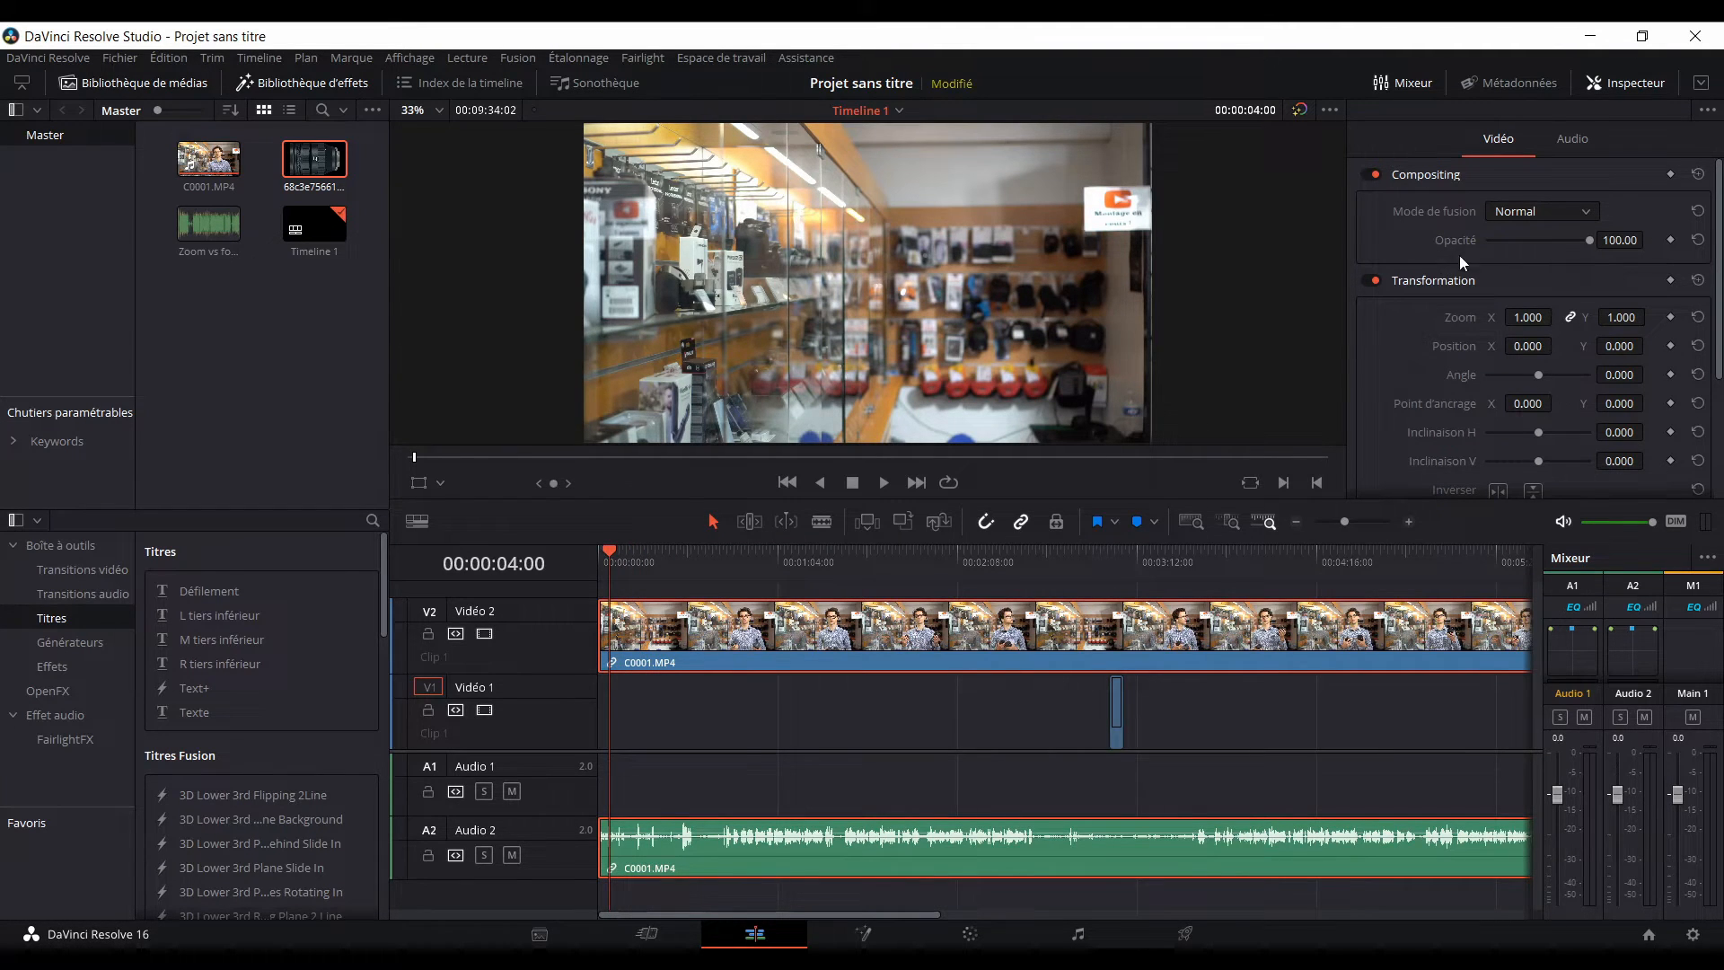
scroll(1440, 320, down, 2)
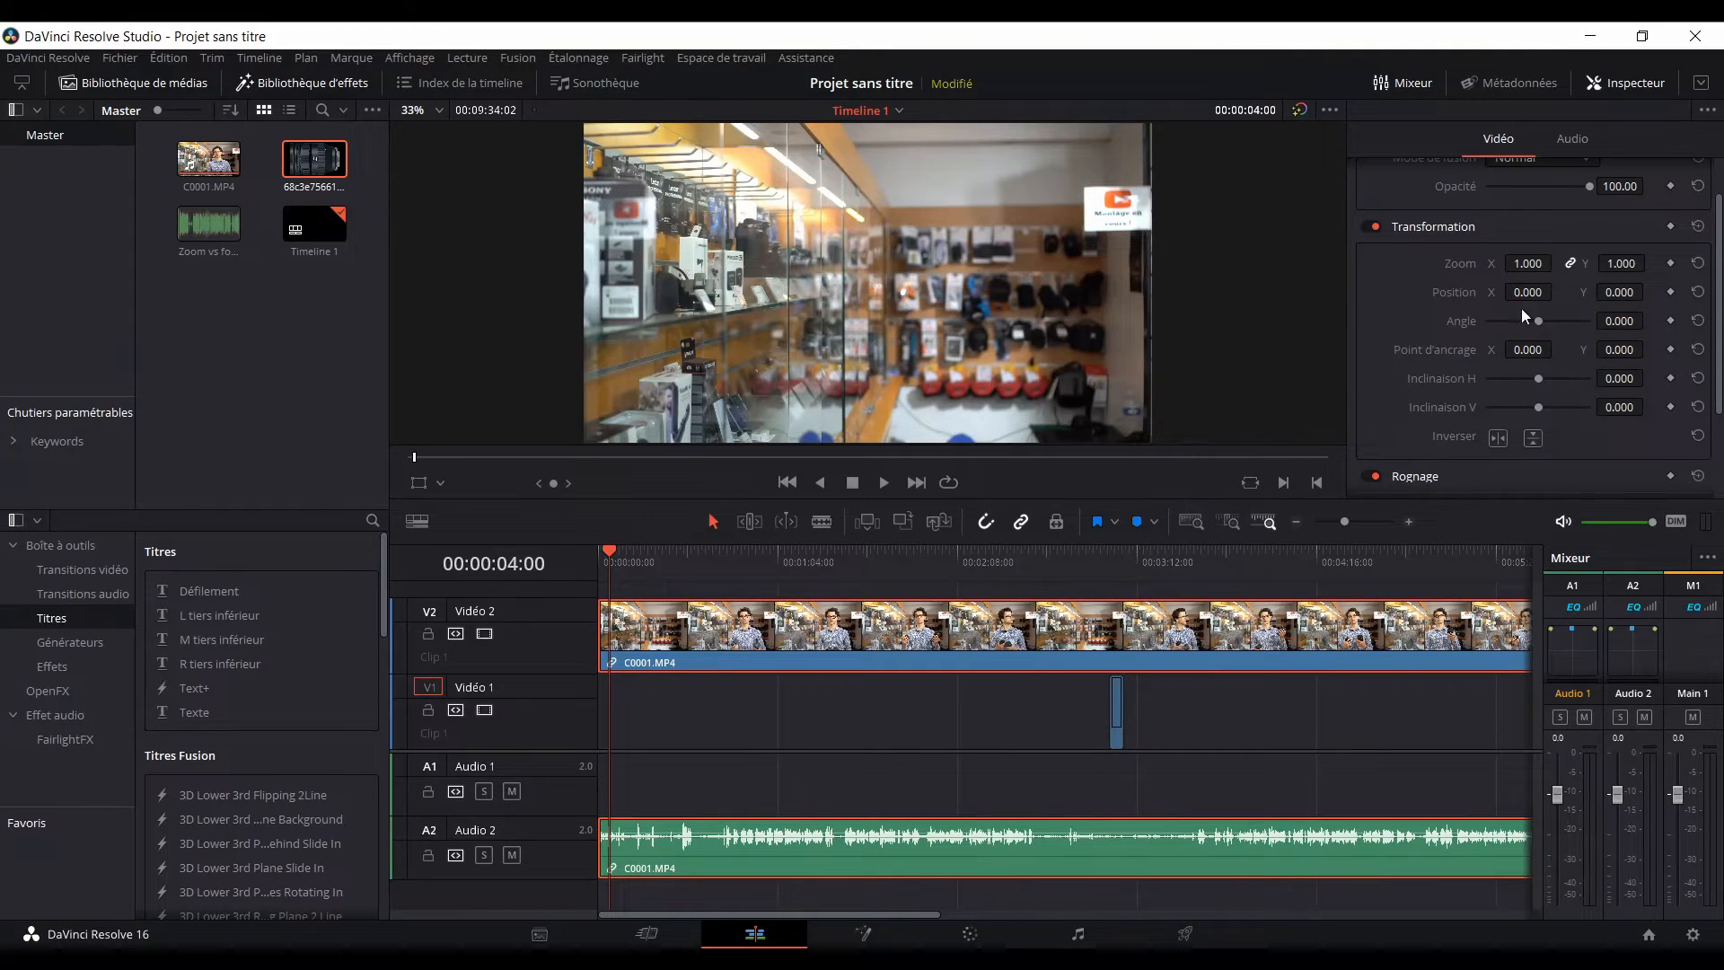
drag(1526, 263, 1491, 262)
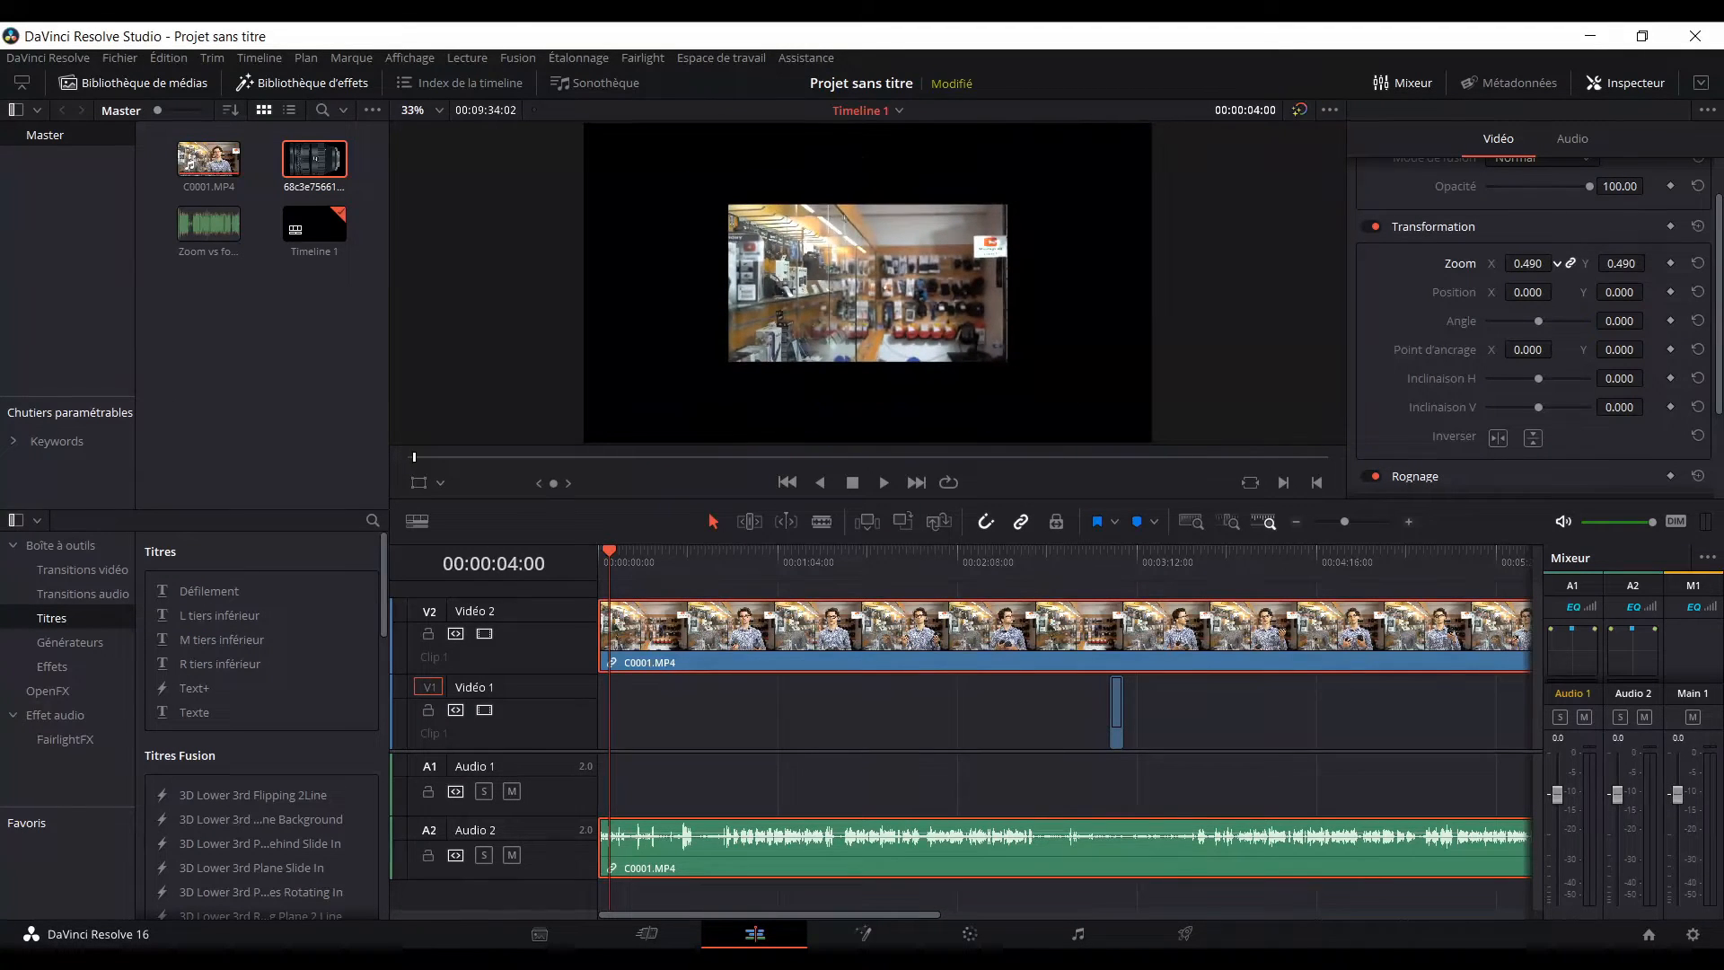
click(1537, 264)
text(1)
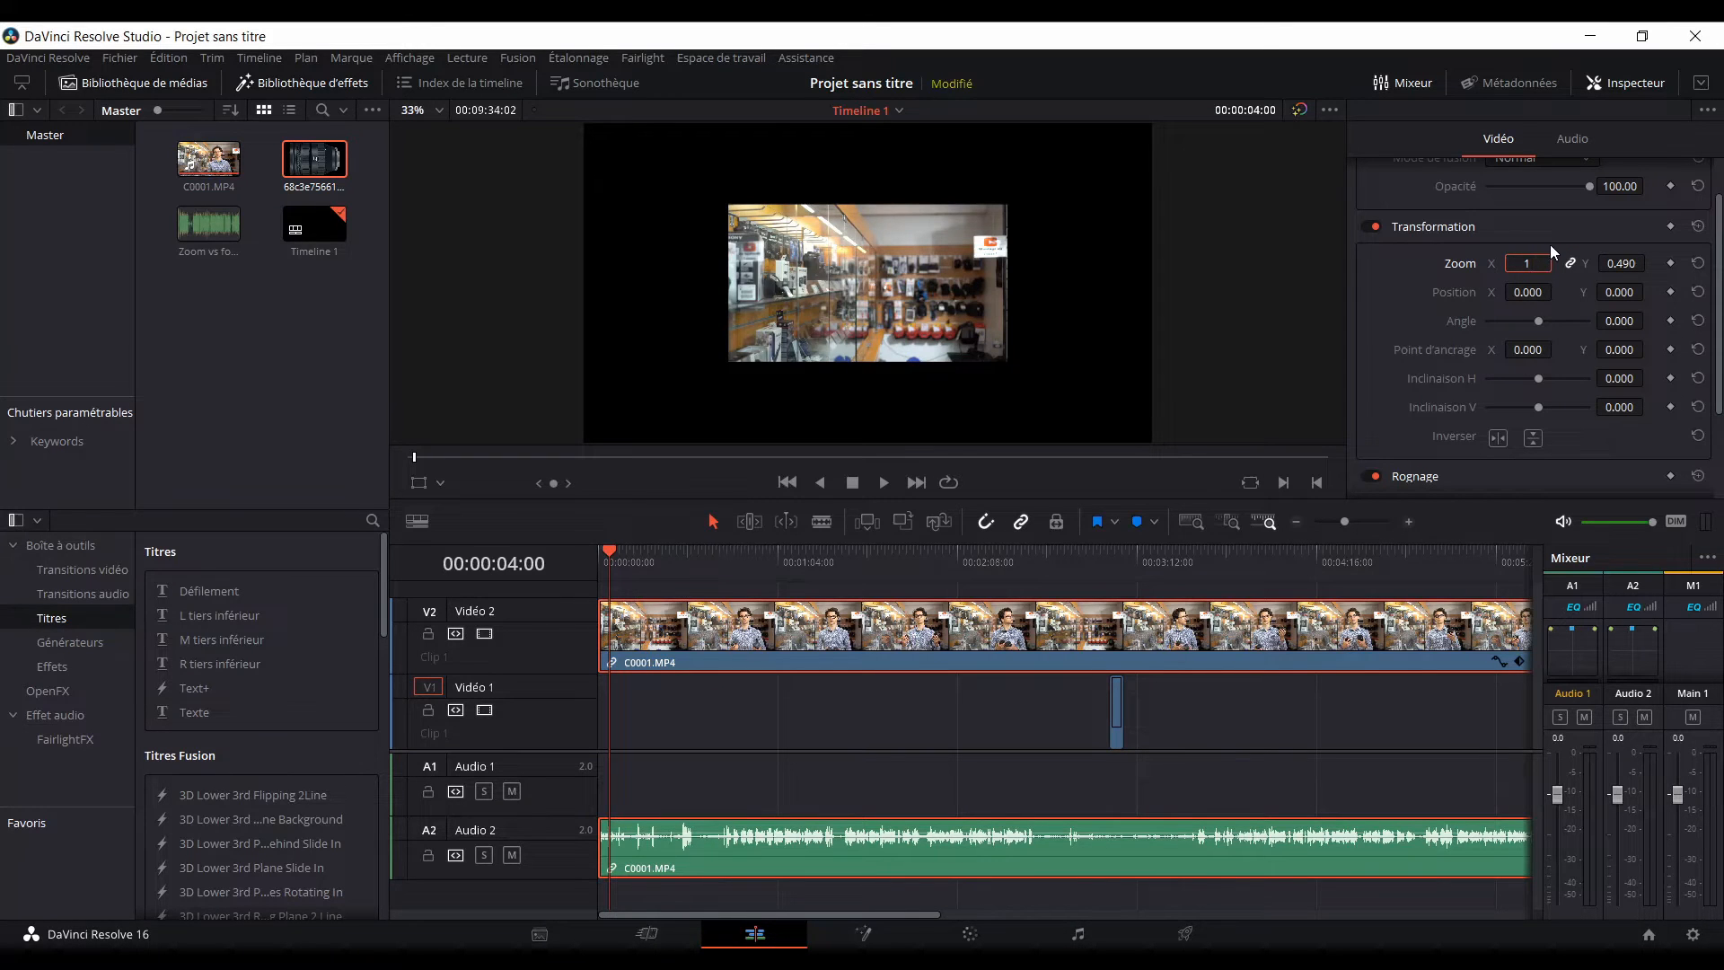
key(Return)
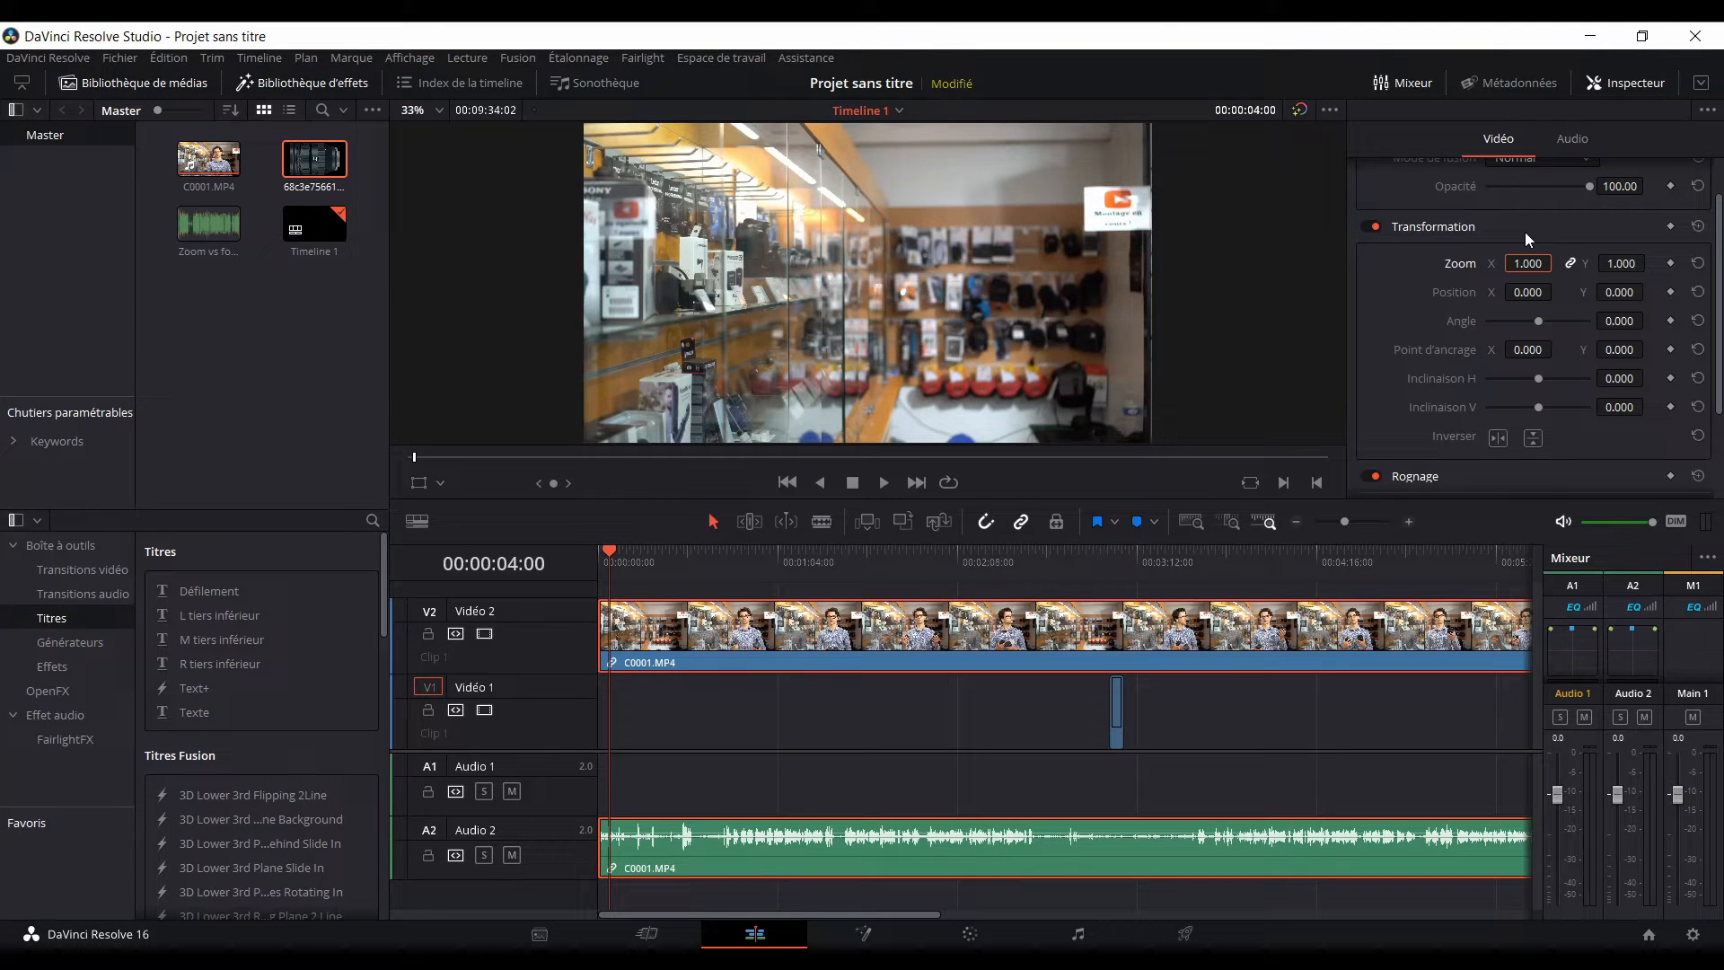
click(1481, 280)
Unlink the X and Y zoom, stretch C0001.MP4 vertically, undo the stretch and relink both axes.
click(1571, 263)
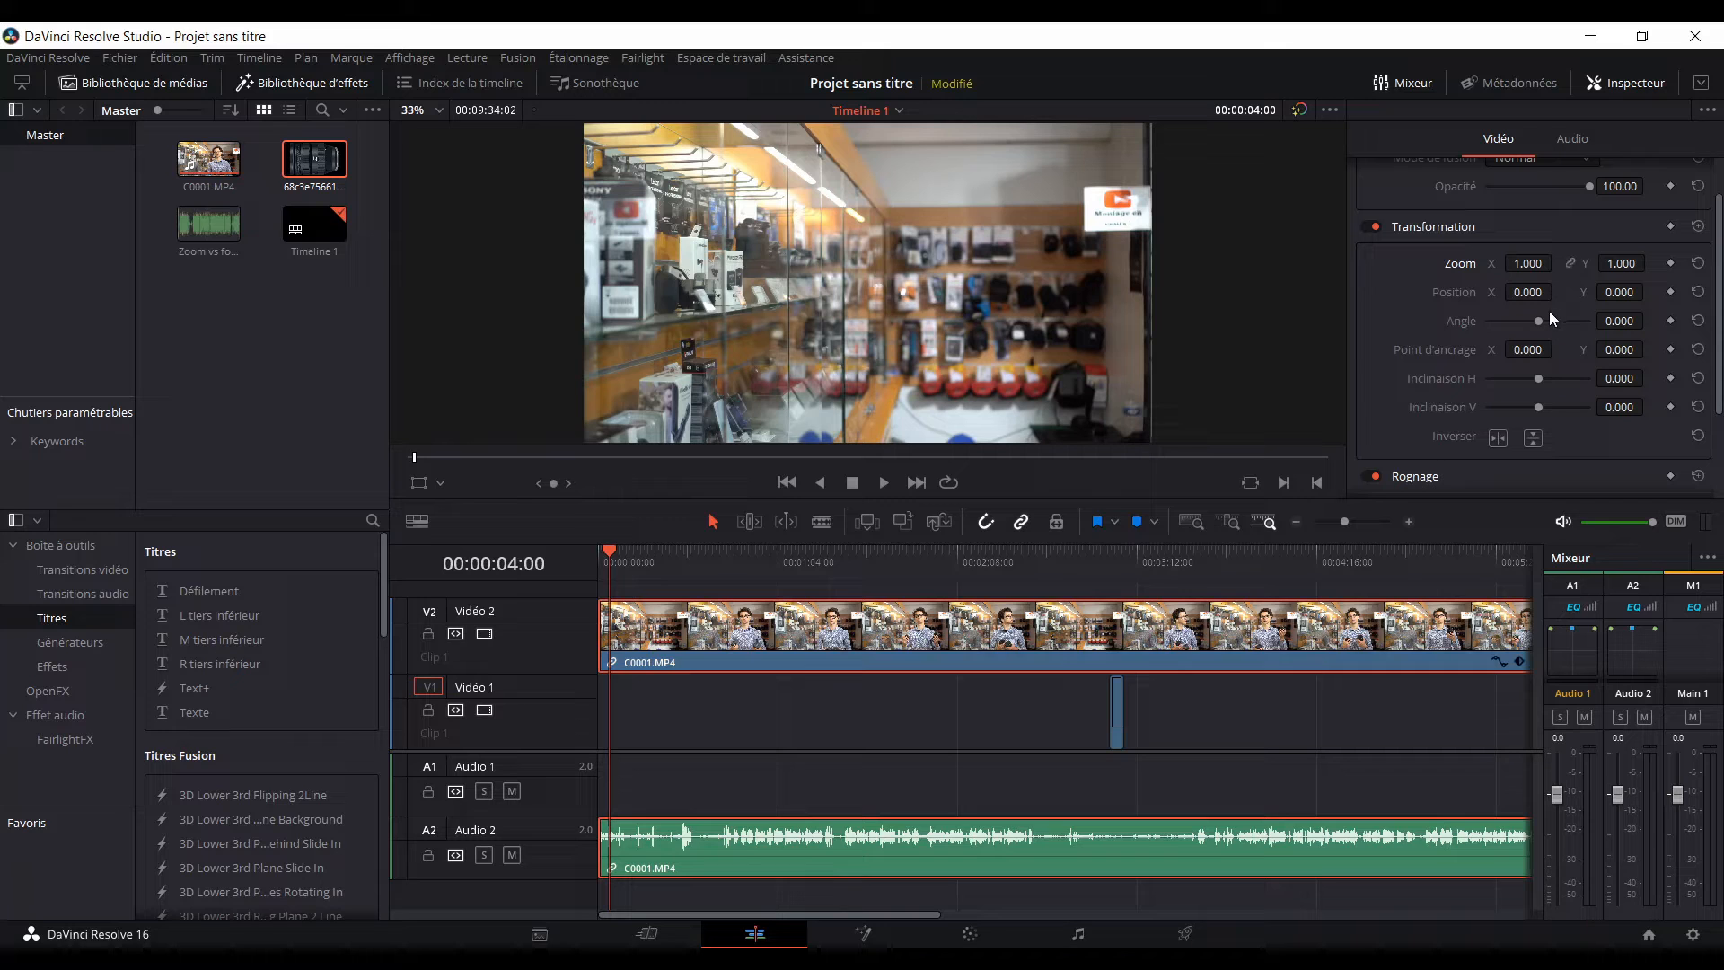
mouse_move(1527, 263)
mouse_down()
mouse_move(1557, 264)
mouse_move(1532, 258)
mouse_up()
key(Return)
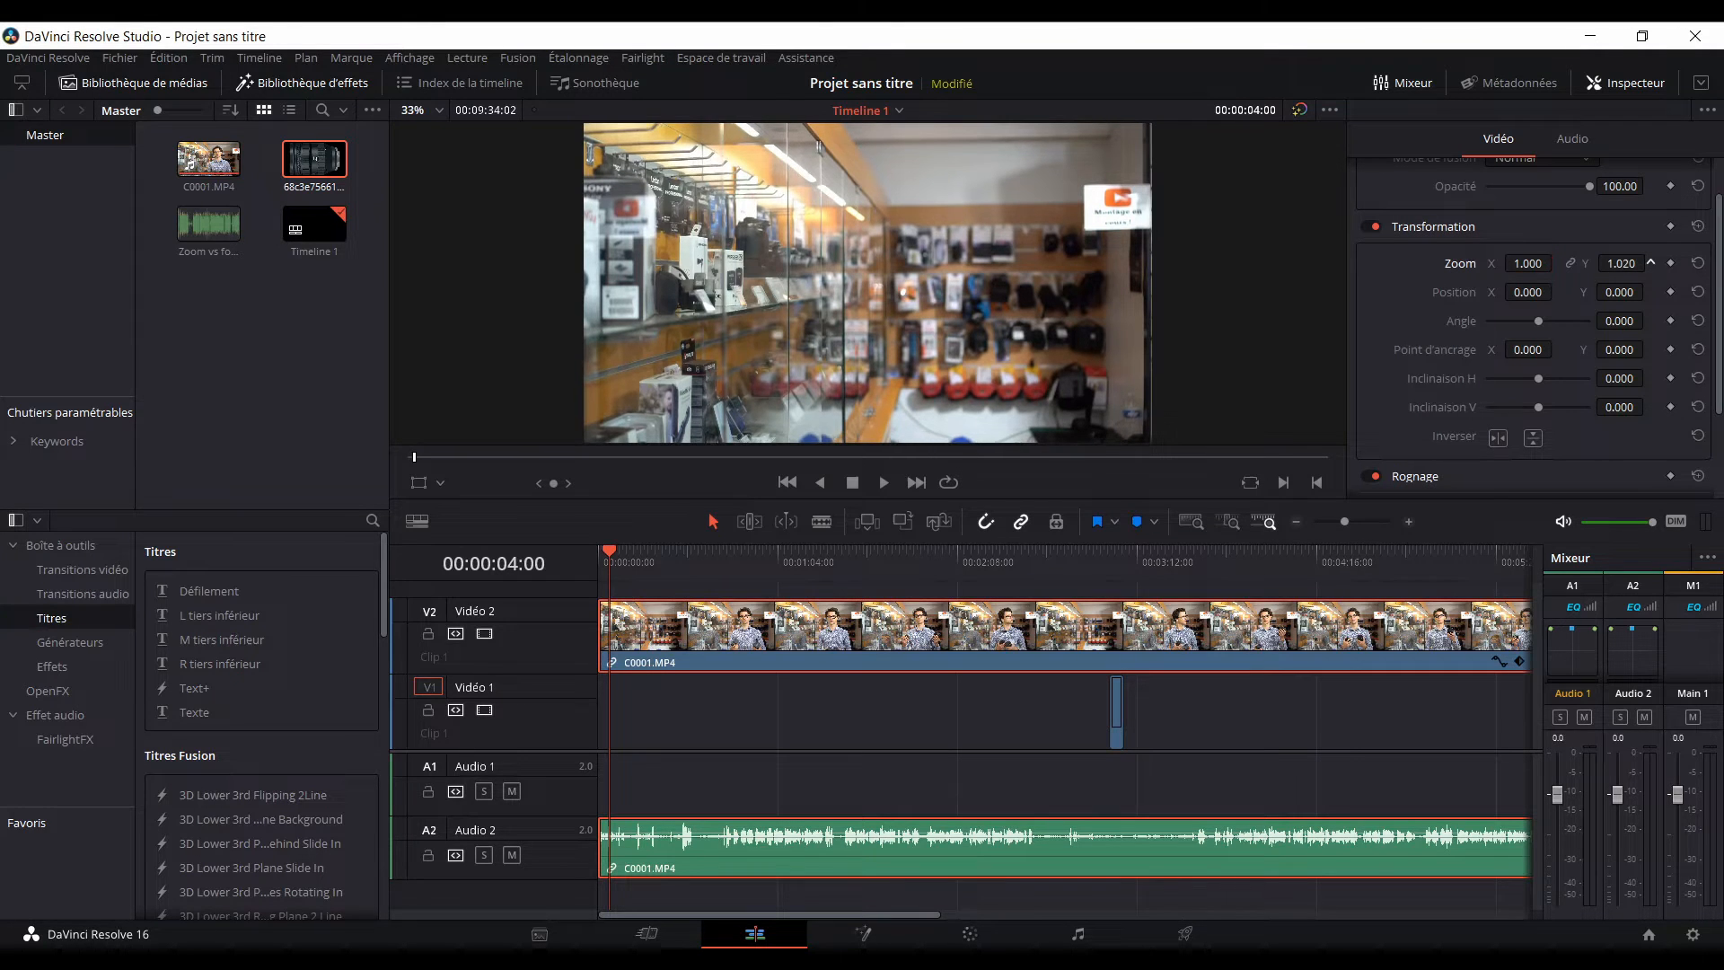
drag(1620, 263, 1680, 262)
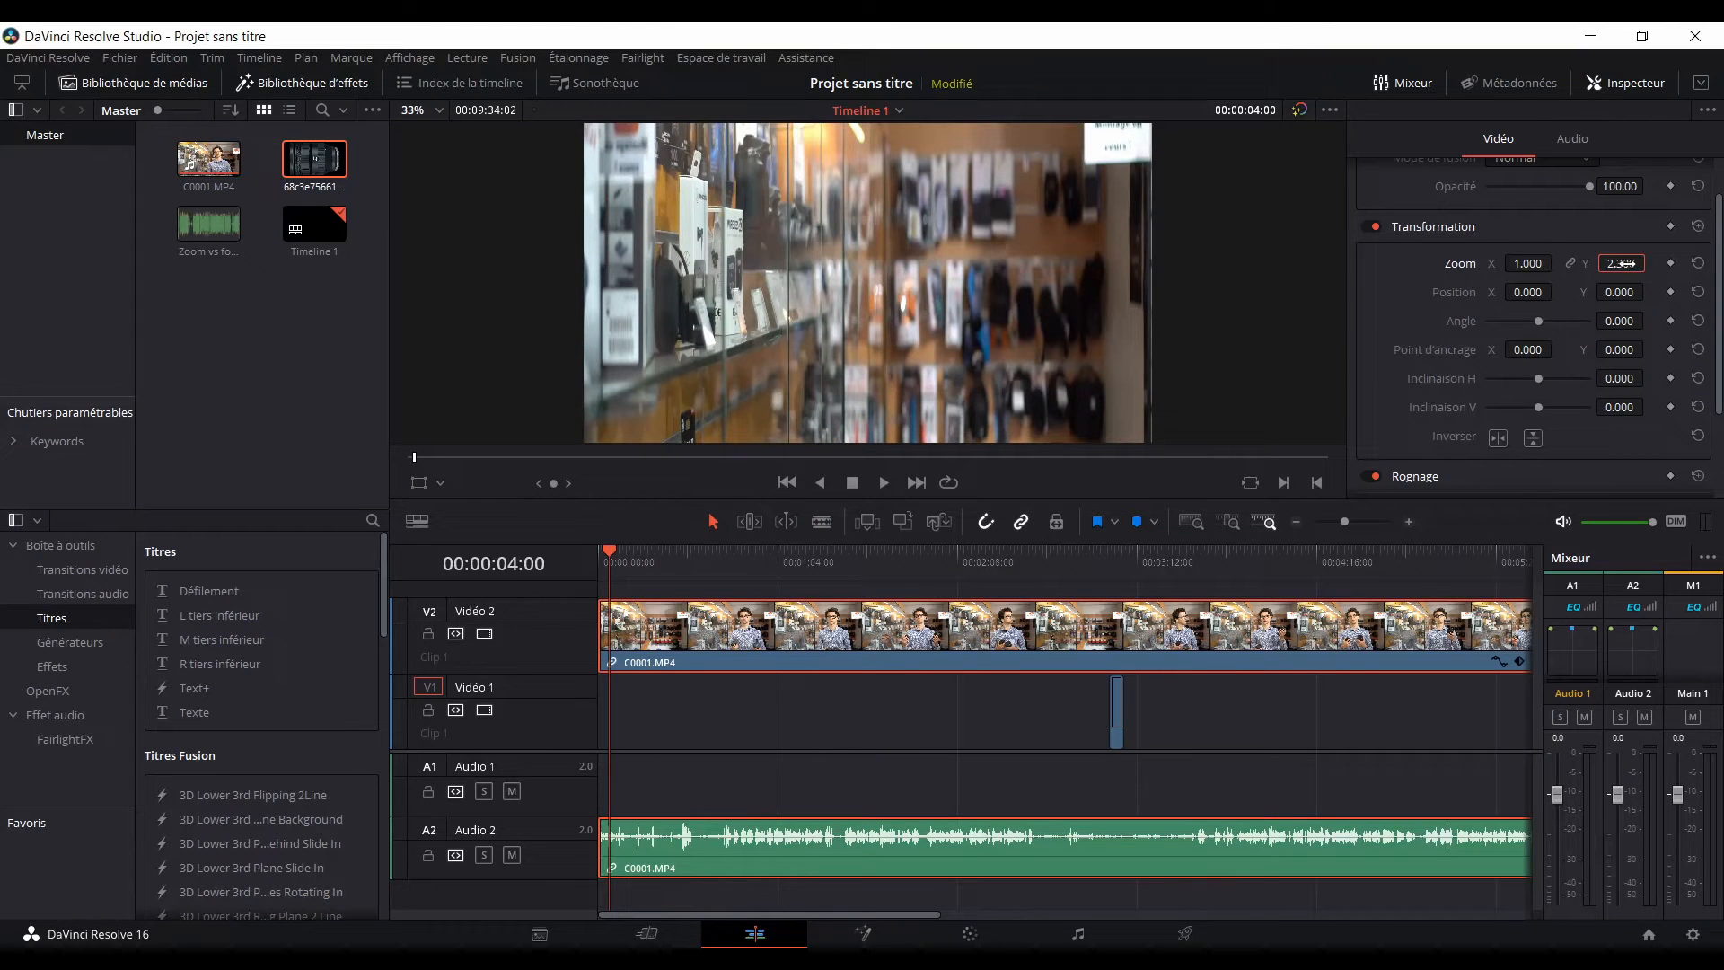
key(ctrl+z)
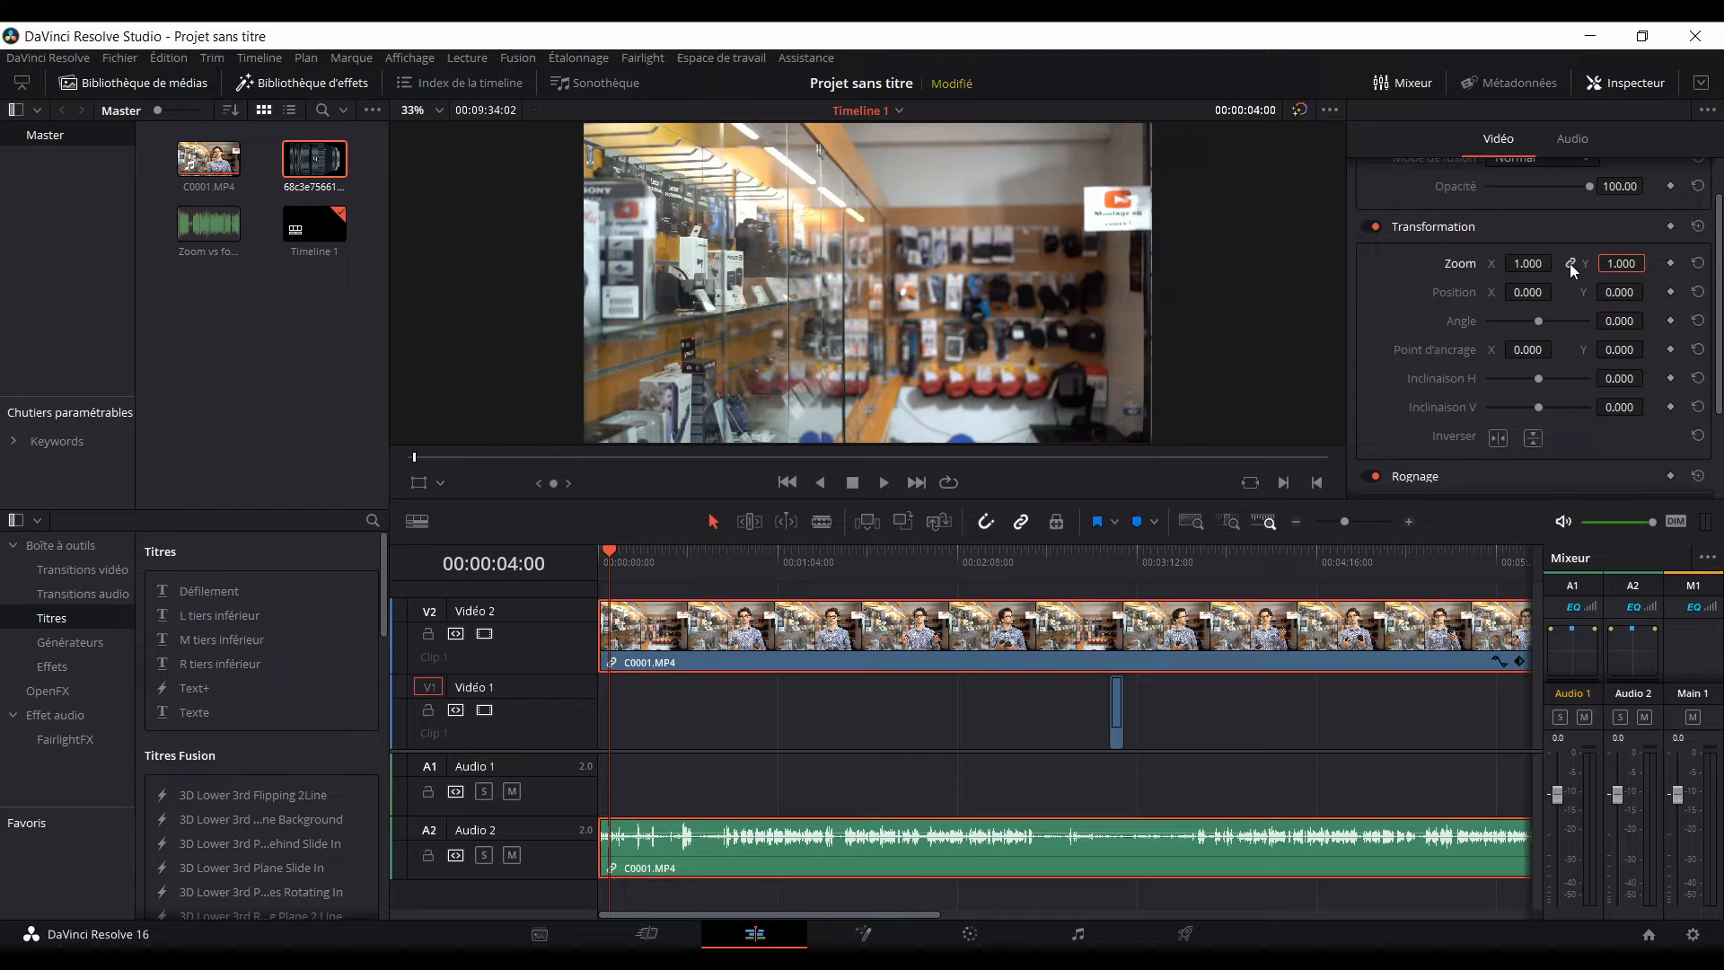
click(1571, 262)
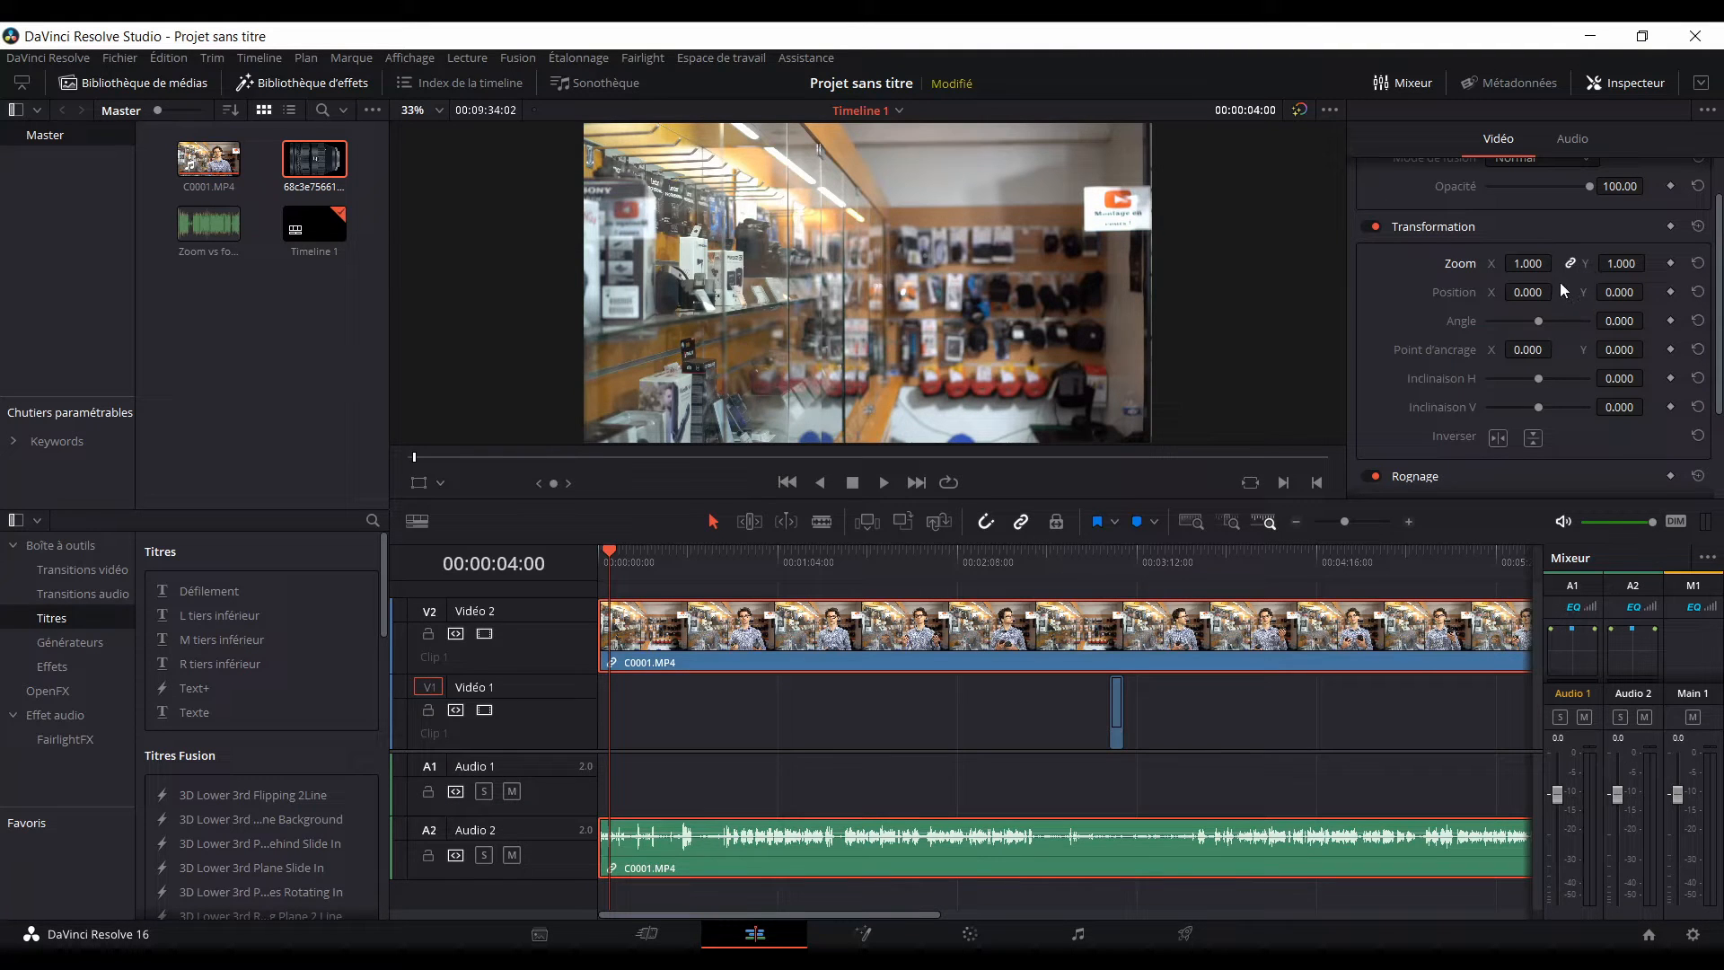
Scale C0001.MP4 down with linked zoom to about 0.840 and restore the zoom to 1.
mouse_move(1529, 266)
mouse_down()
mouse_move(1549, 265)
mouse_move(1501, 266)
mouse_move(1516, 265)
mouse_up()
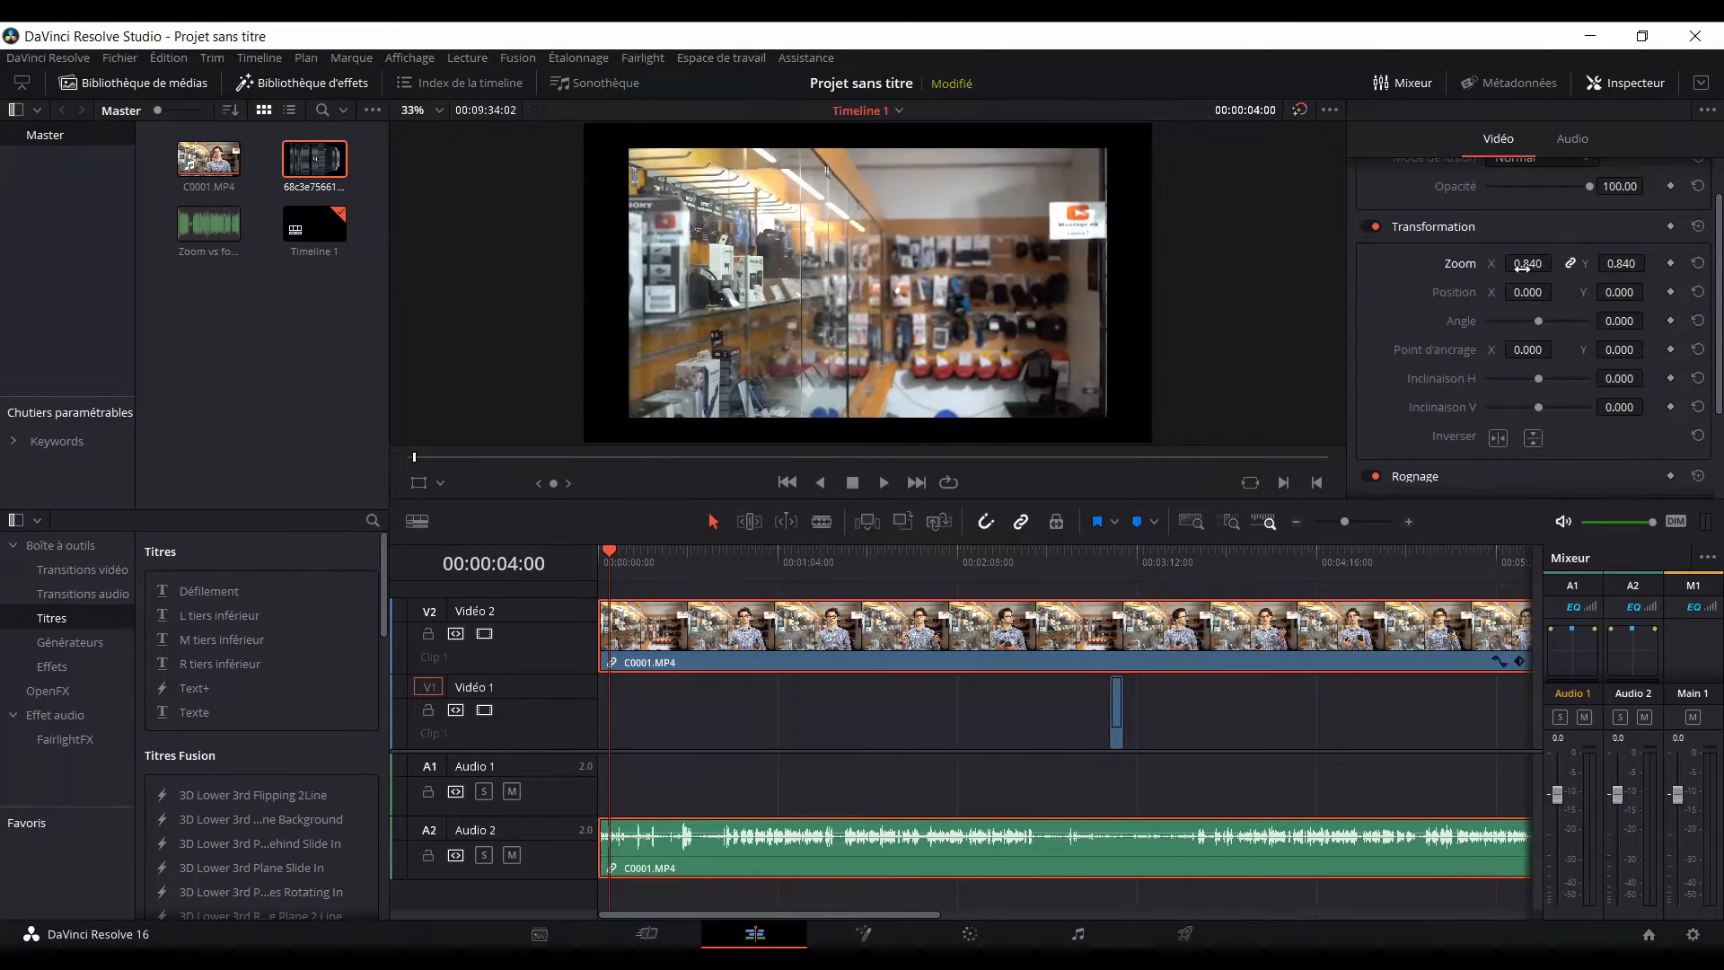
double_click(1522, 266)
text(1)
key(Return)
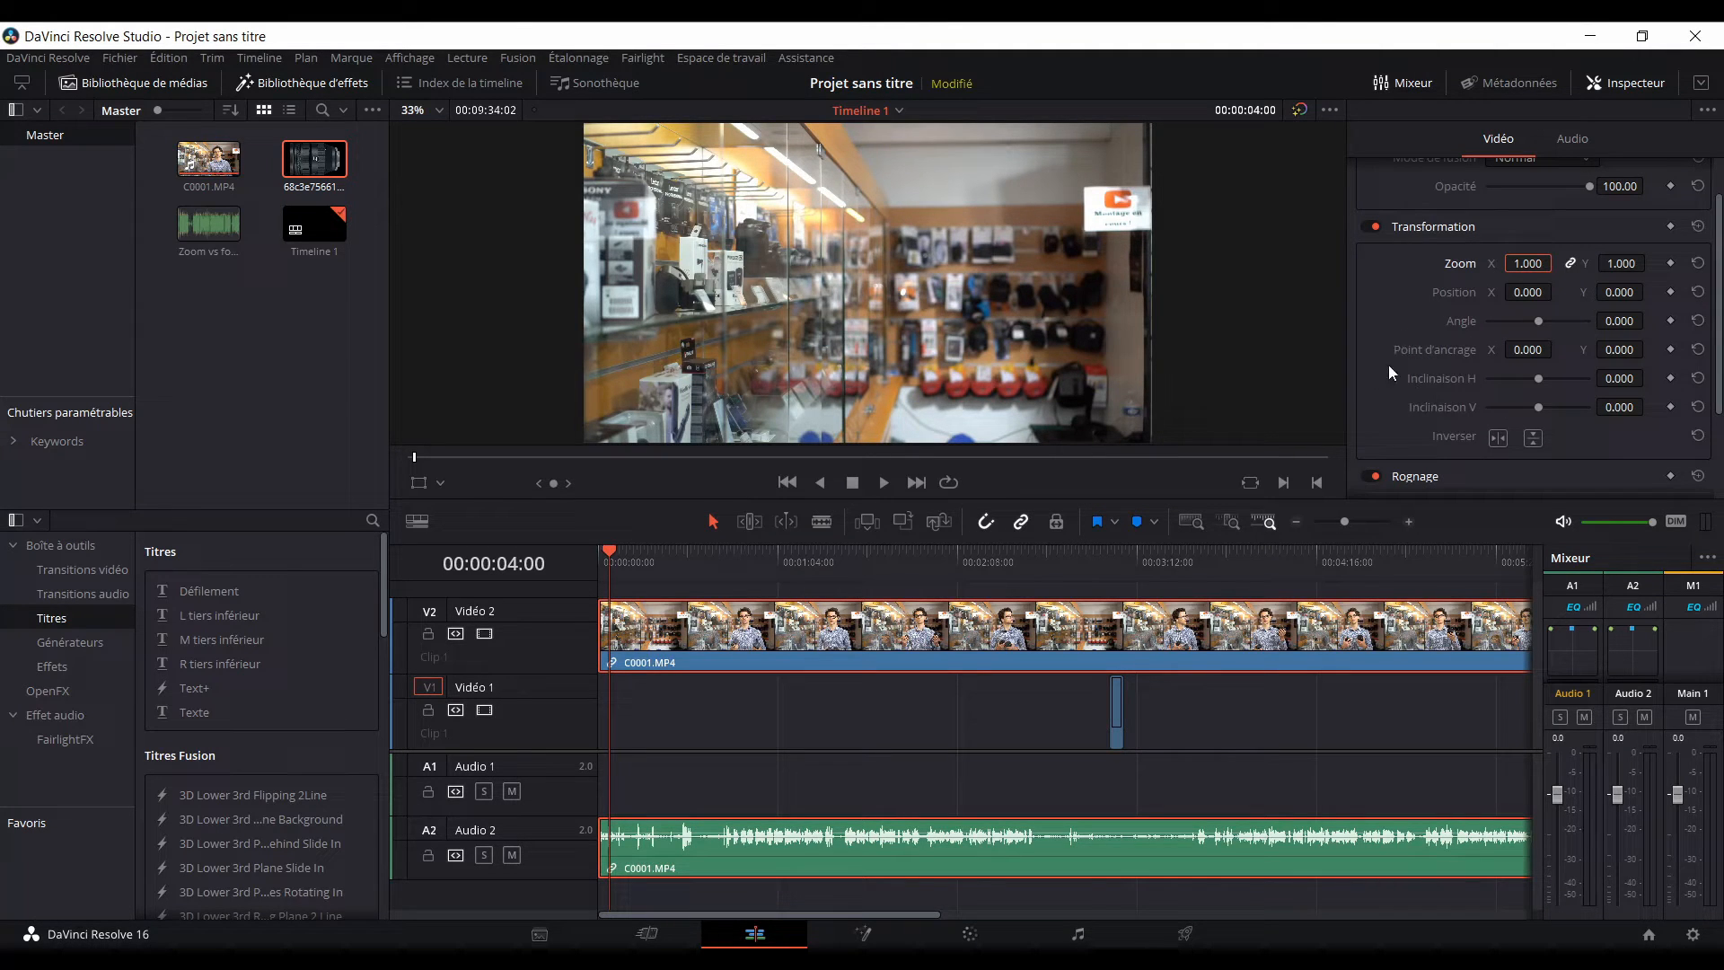
click(1375, 318)
Shift C0001.MP4 within the frame through several X and Y positions, ending at about X 333 and Y 7.
mouse_move(1531, 292)
mouse_down()
mouse_move(1705, 292)
mouse_move(1535, 294)
mouse_up()
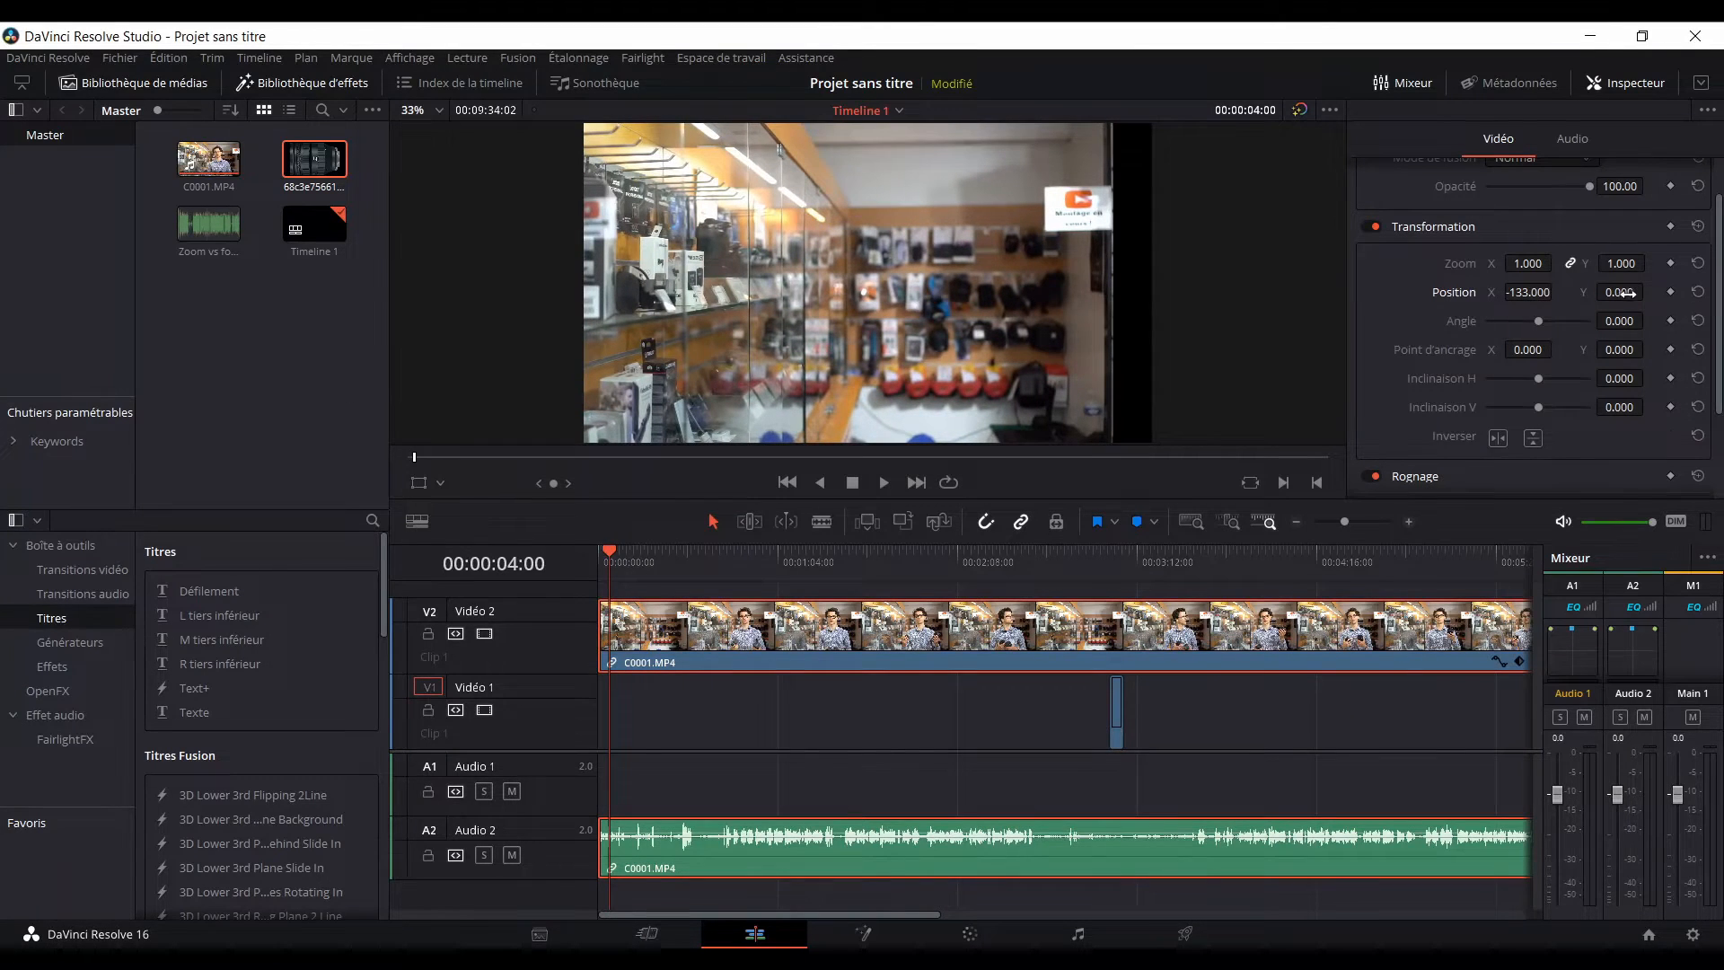
drag(1648, 290, 1648, 290)
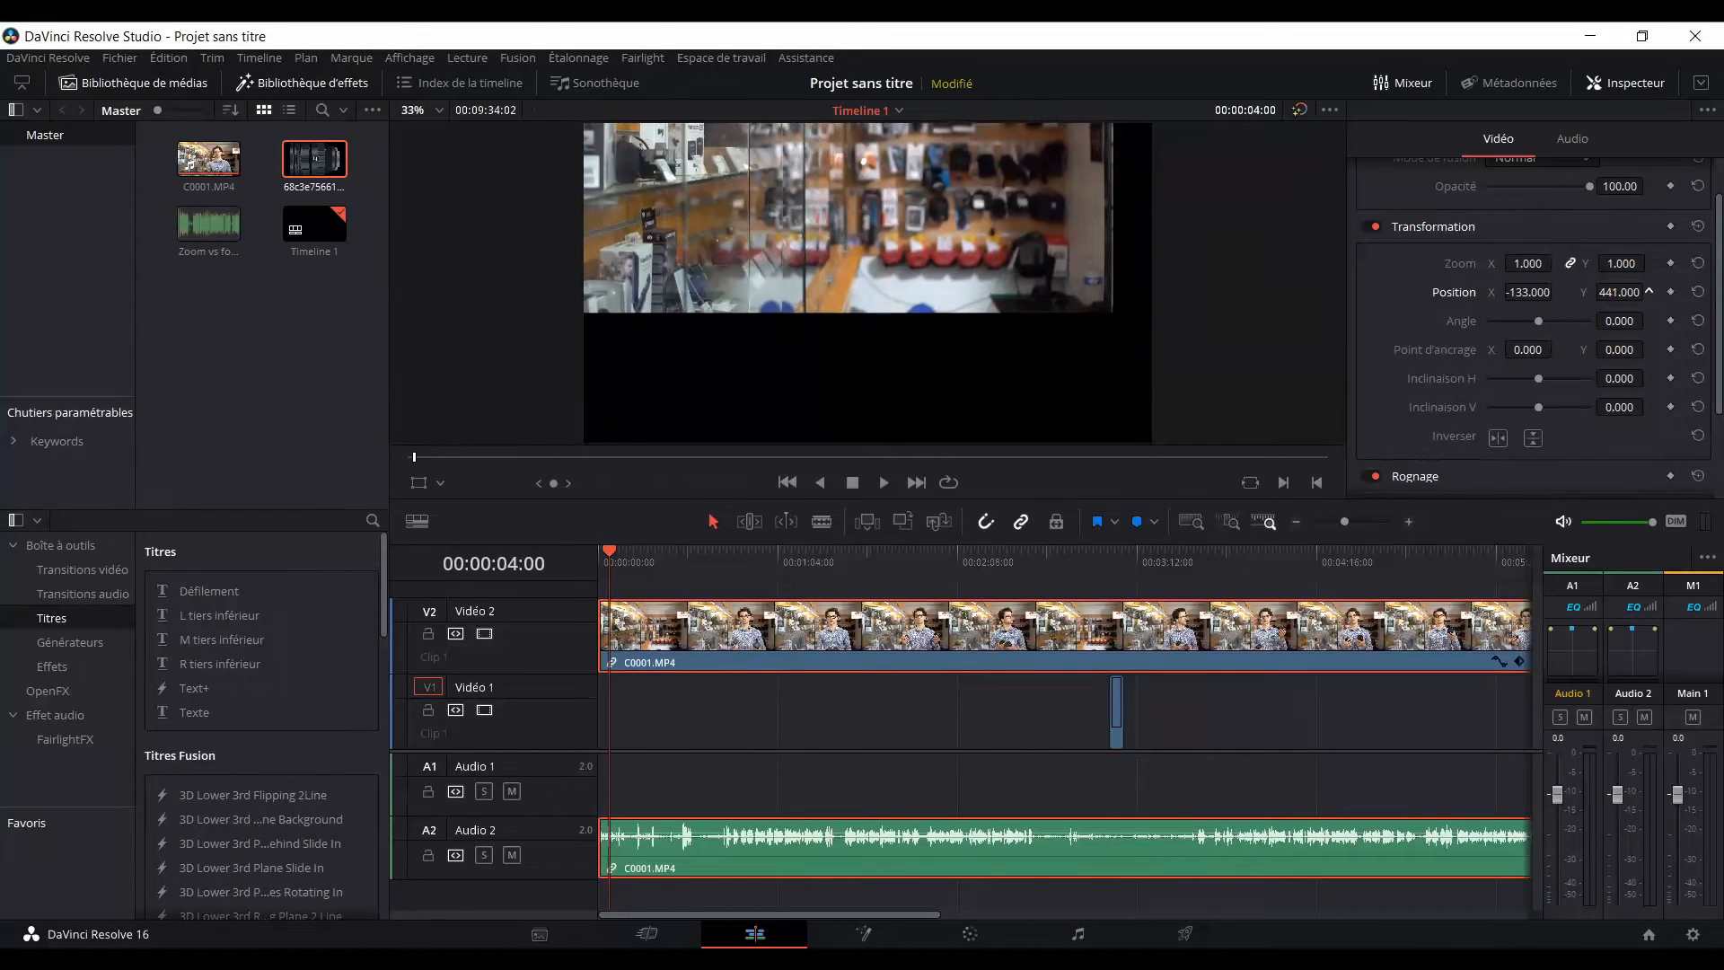
drag(1648, 290, 1649, 292)
drag(1527, 292, 1528, 292)
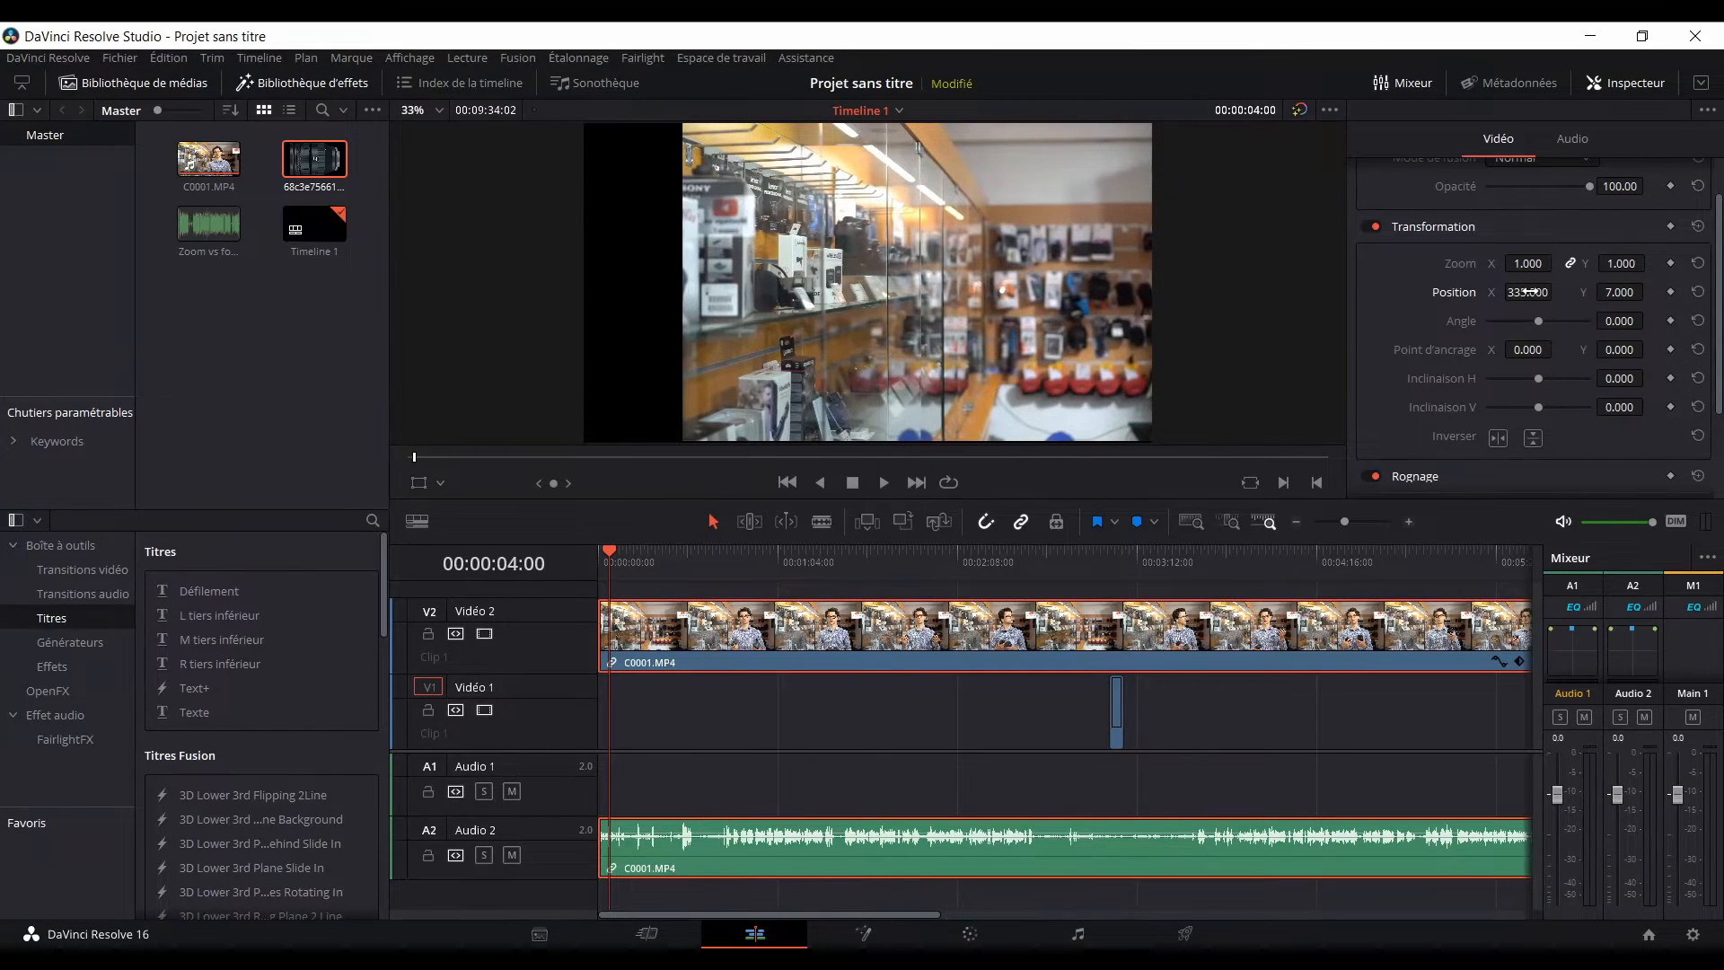
Set both the X and Y position of C0001.MP4 to 0.
text(0)
key(Tab)
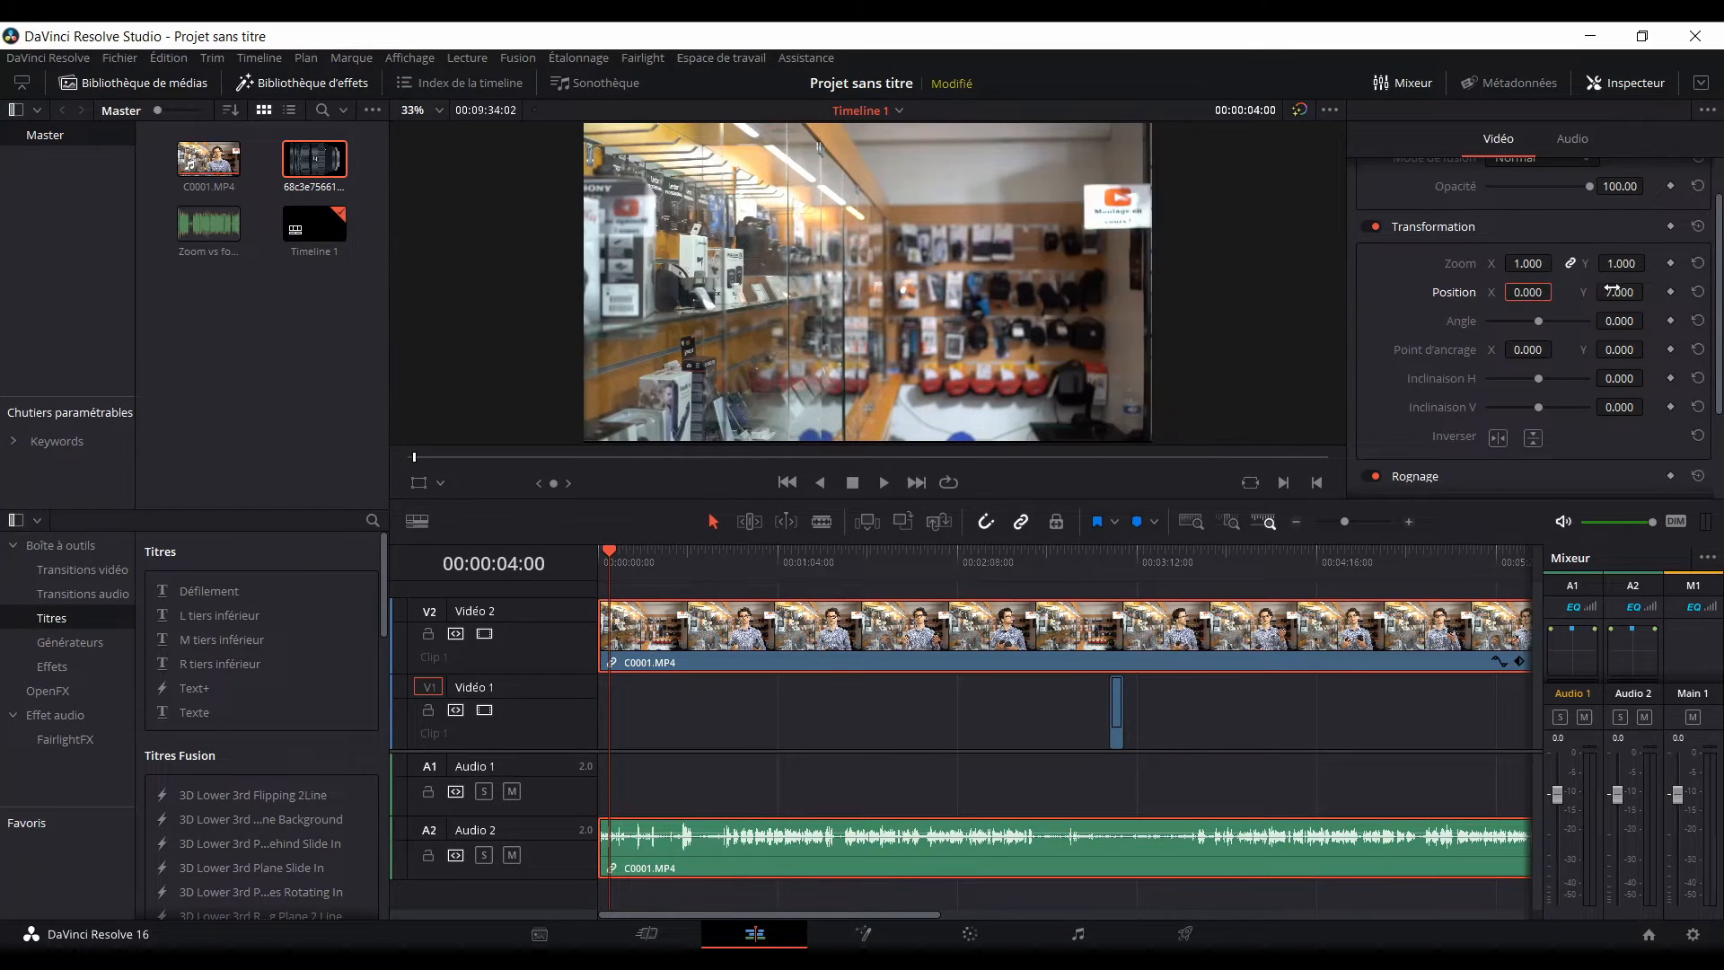
text(0)
key(Return)
click(1409, 314)
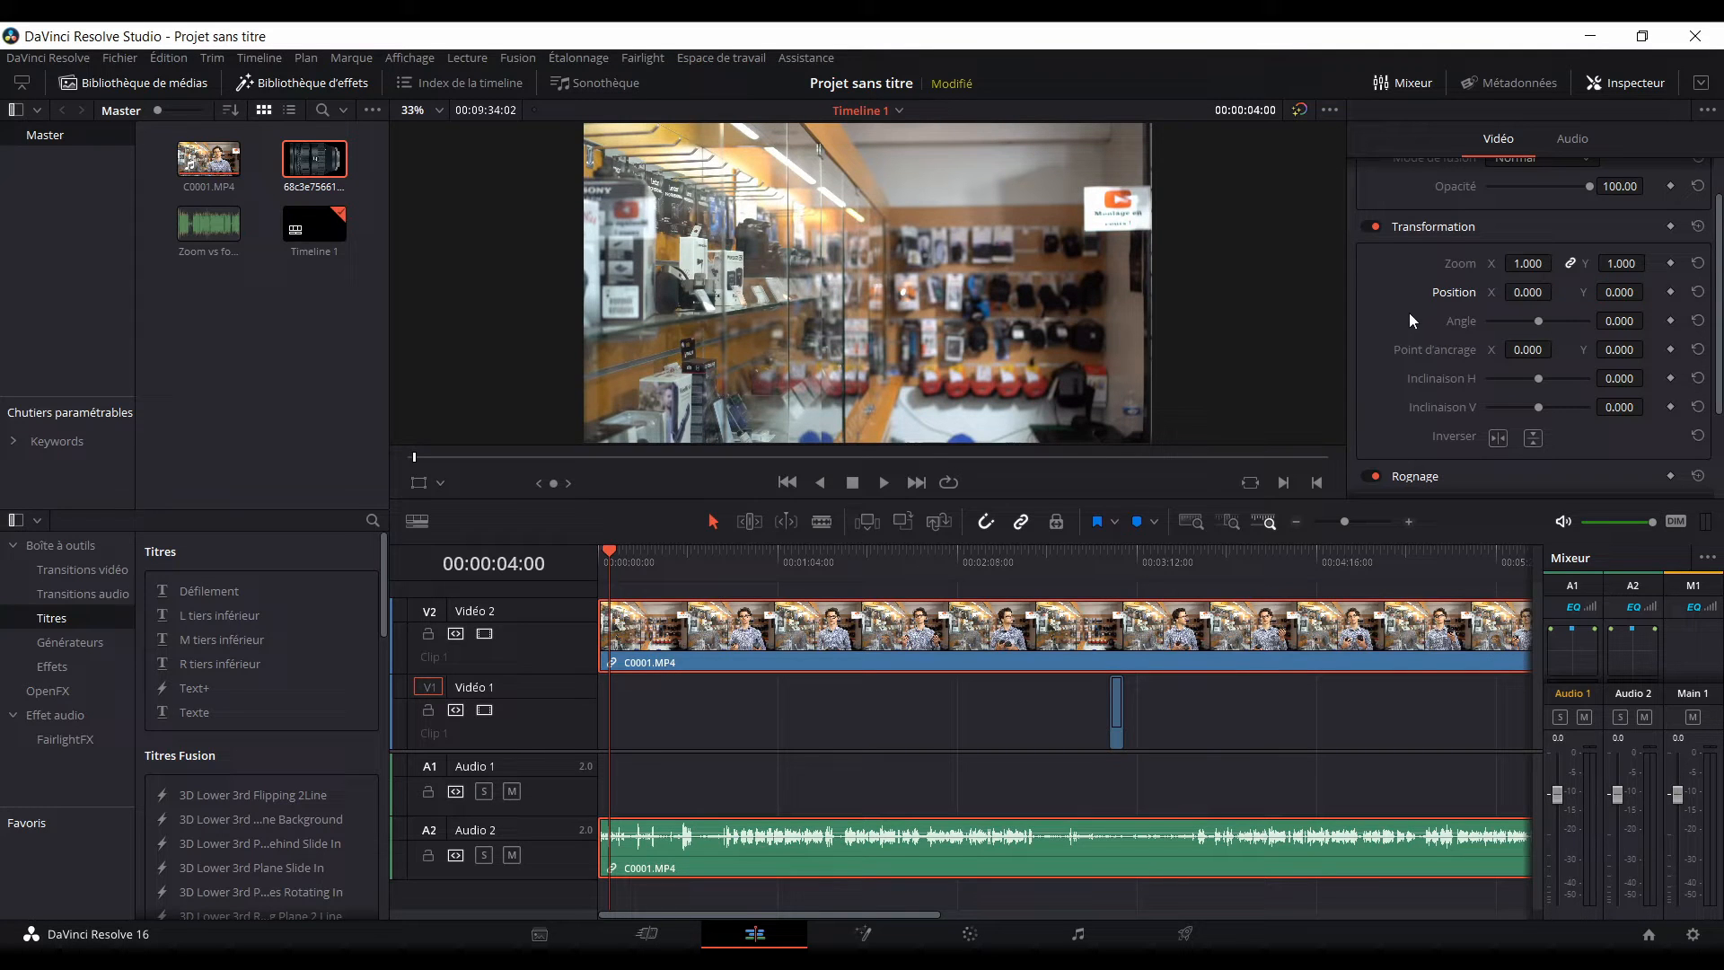
Rotate C0001.MP4 slightly with the Angle setting and restore the angle to 0.
mouse_move(1623, 320)
mouse_down()
mouse_move(1520, 321)
mouse_move(1716, 321)
mouse_move(1545, 320)
mouse_move(1623, 318)
mouse_up()
click(1615, 321)
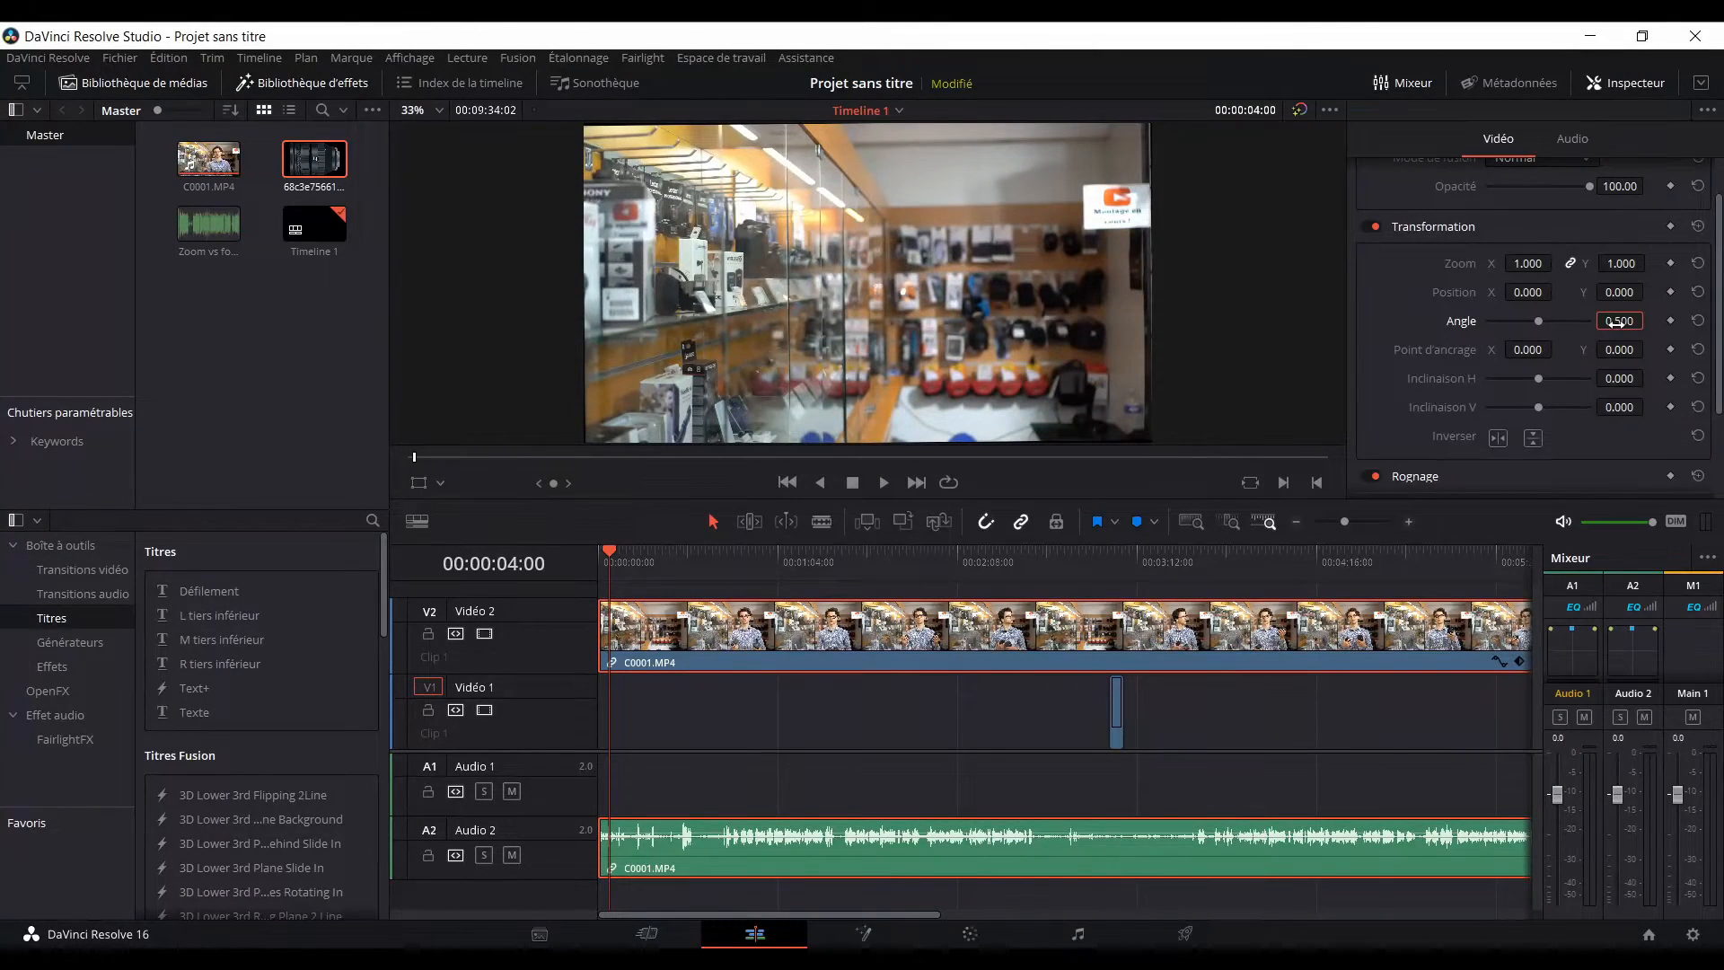
text(0)
key(Return)
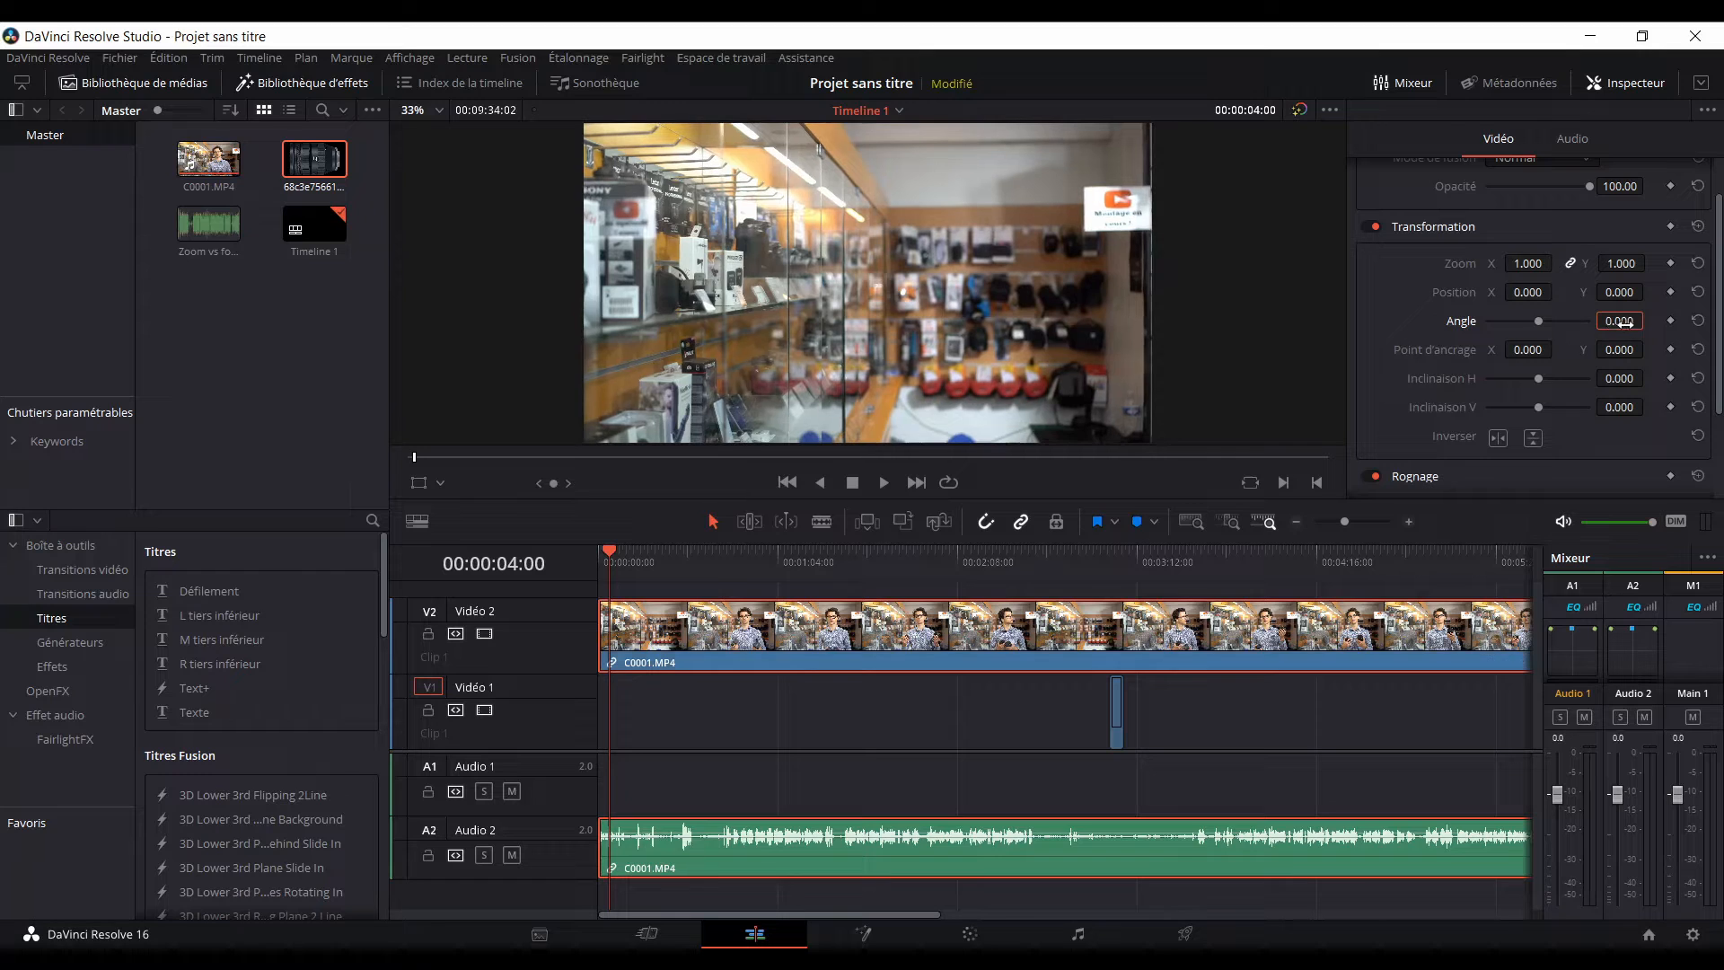
click(1427, 323)
Animate C0001.MP4's rotation with an Angle keyframe of 0 at 00:00:04:00 and about 61.2 at 00:00:08:05.
click(1670, 320)
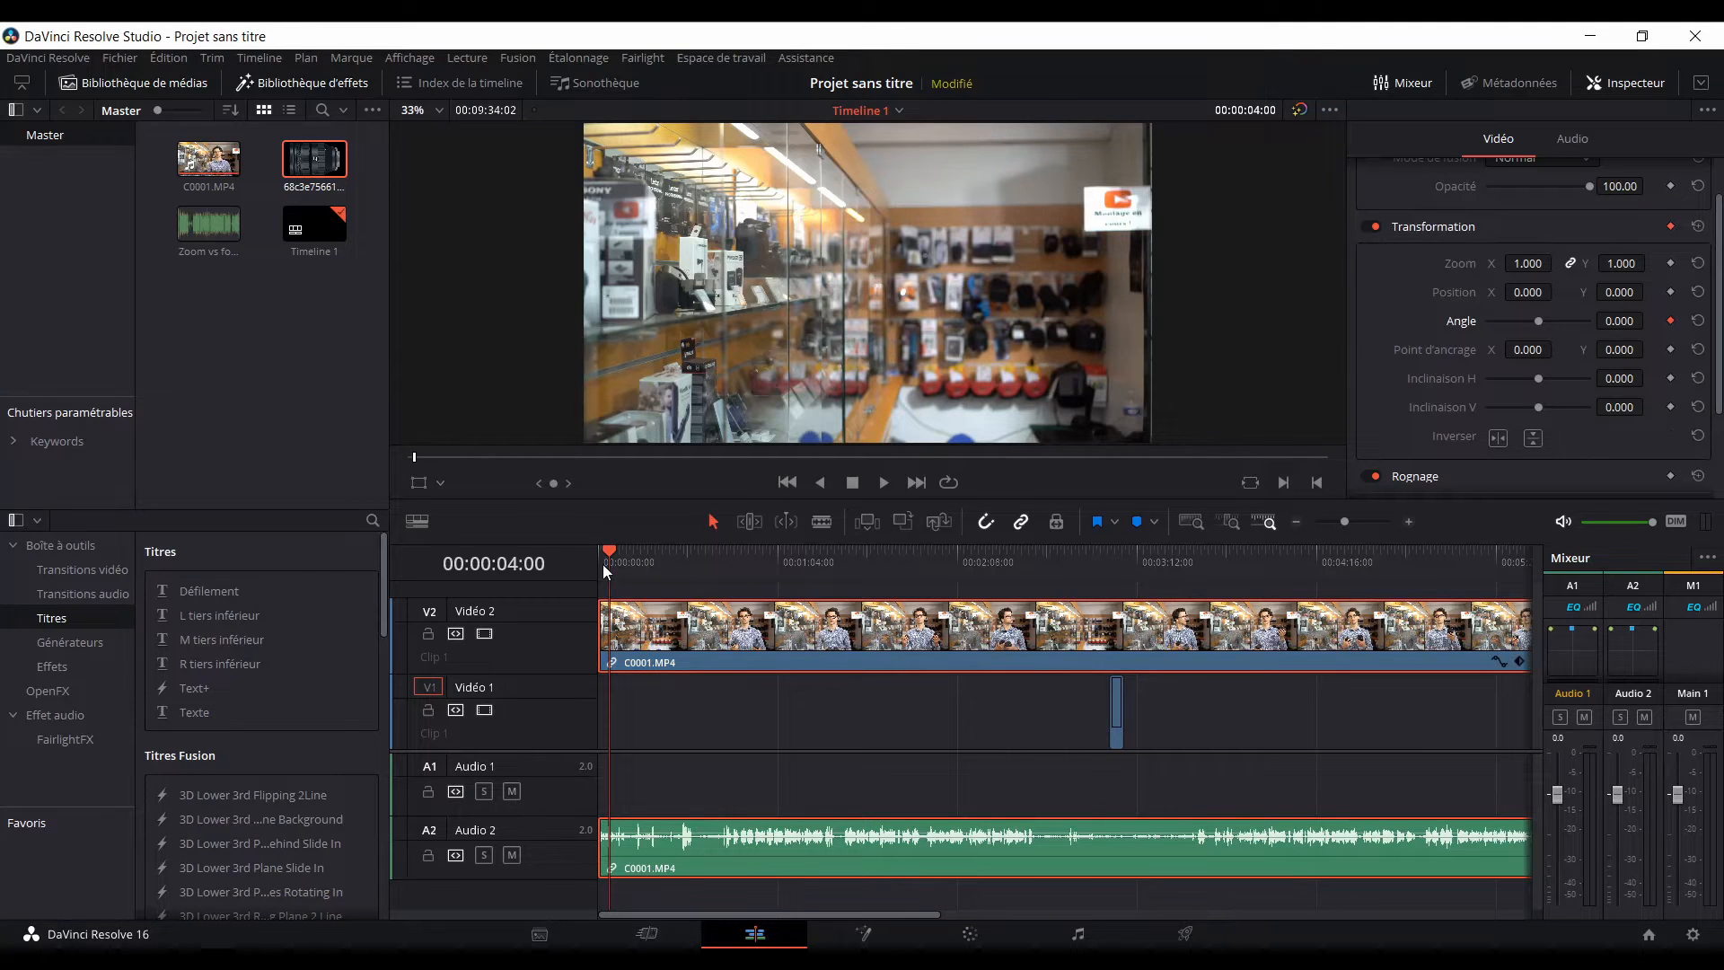
click(1408, 521)
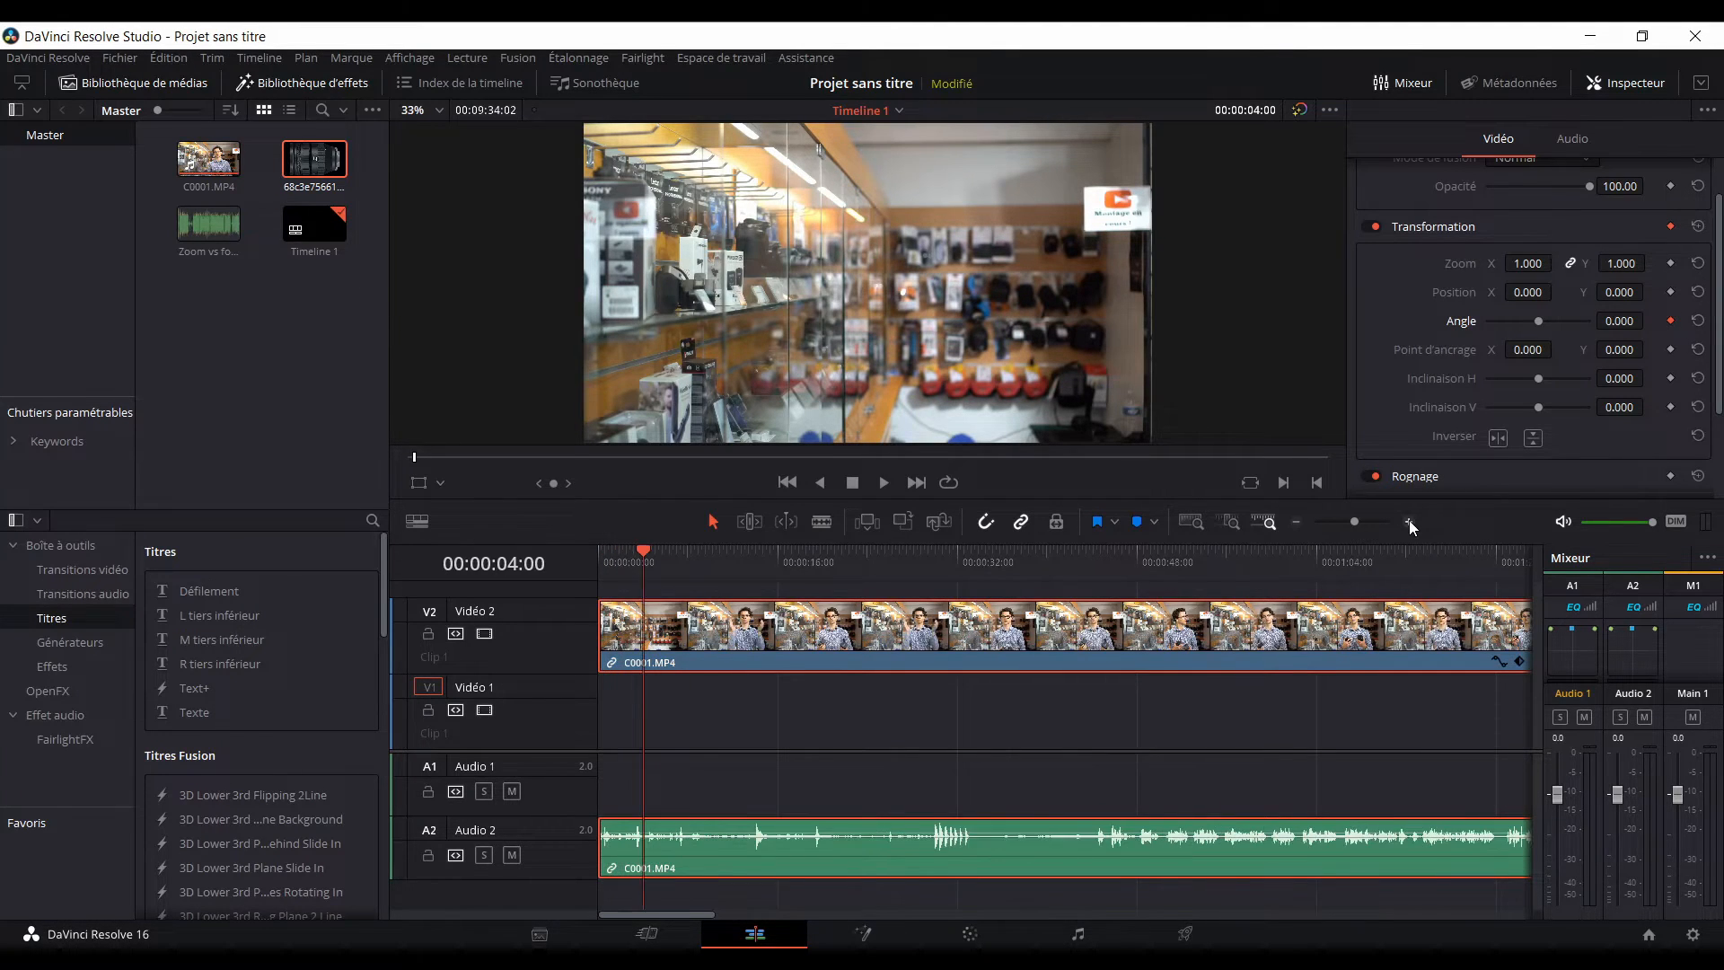
click(783, 560)
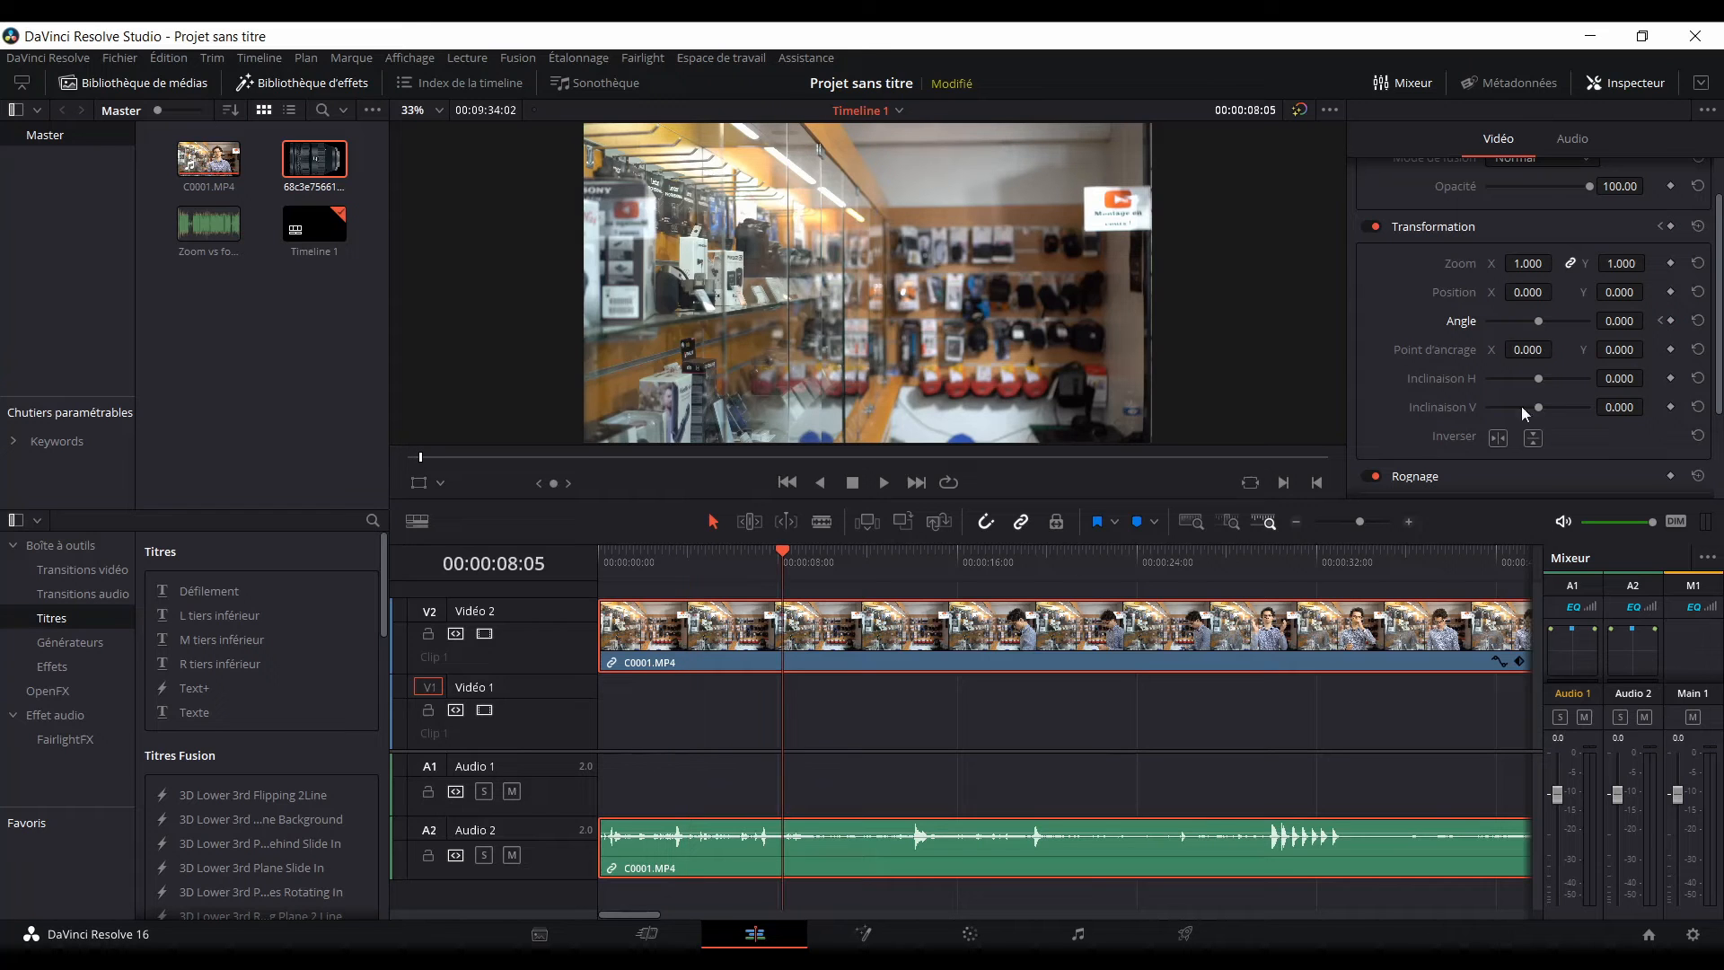
drag(1619, 321, 1710, 322)
Play back the keyframed rotation from about 00:00:04:02, return to the last keyframe and reset the Angle setting.
drag(681, 564, 690, 564)
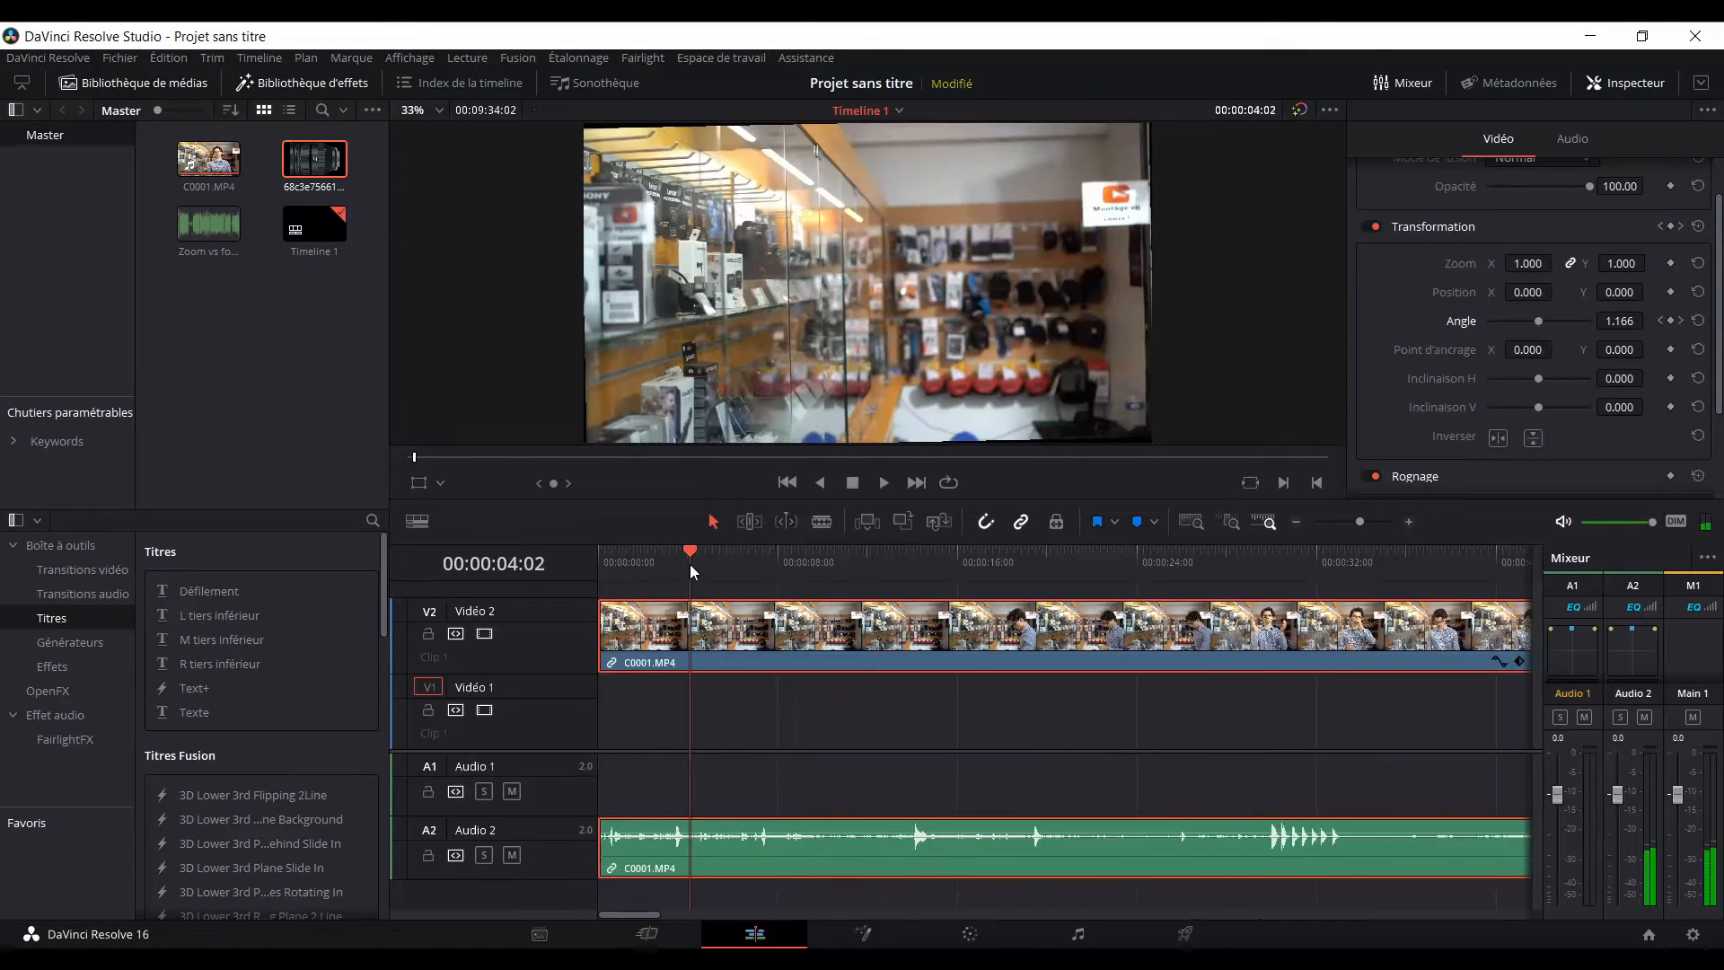
key(space)
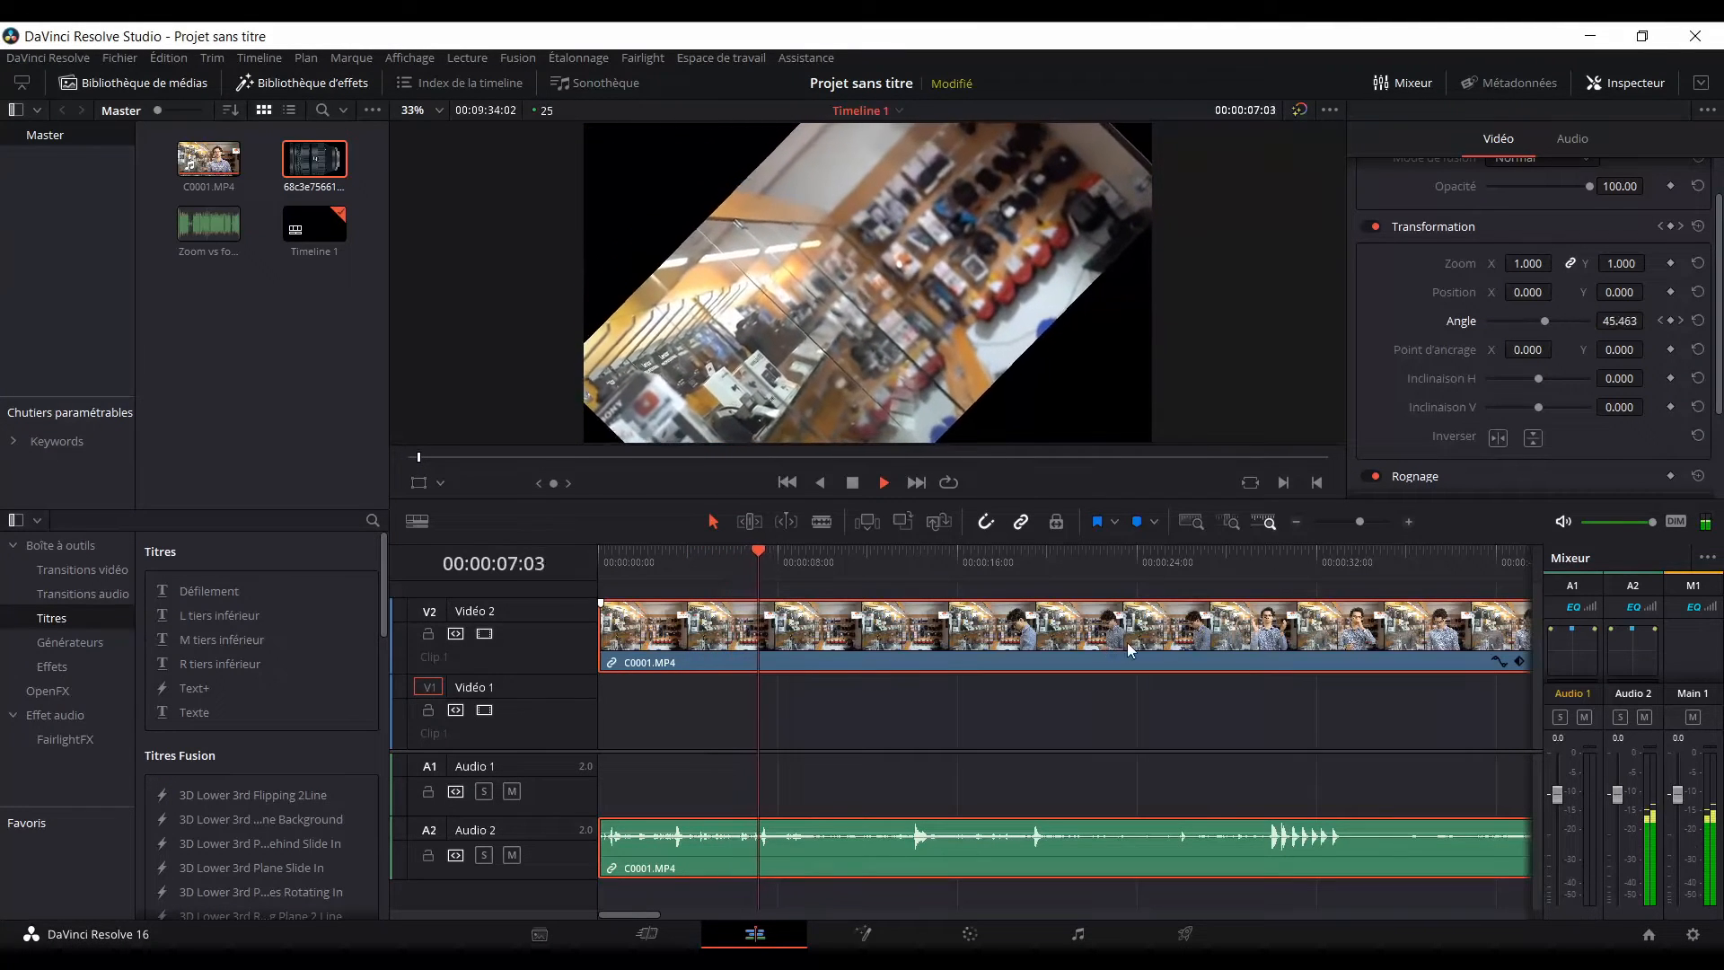
key(space)
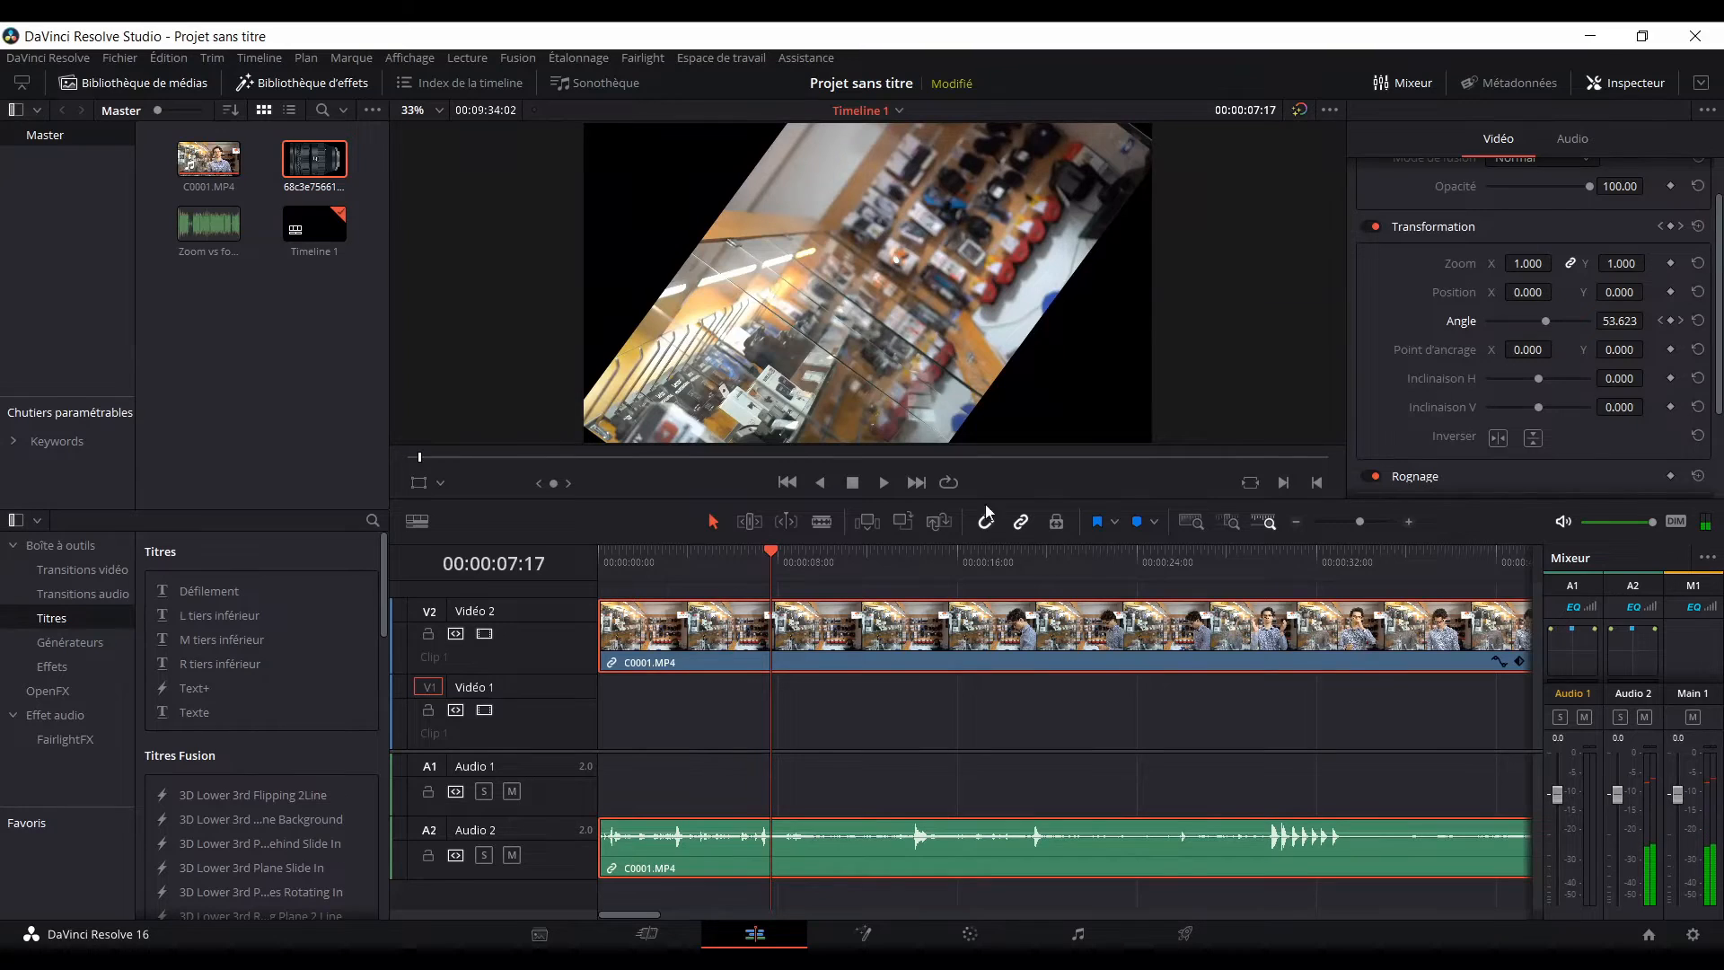
click(1679, 320)
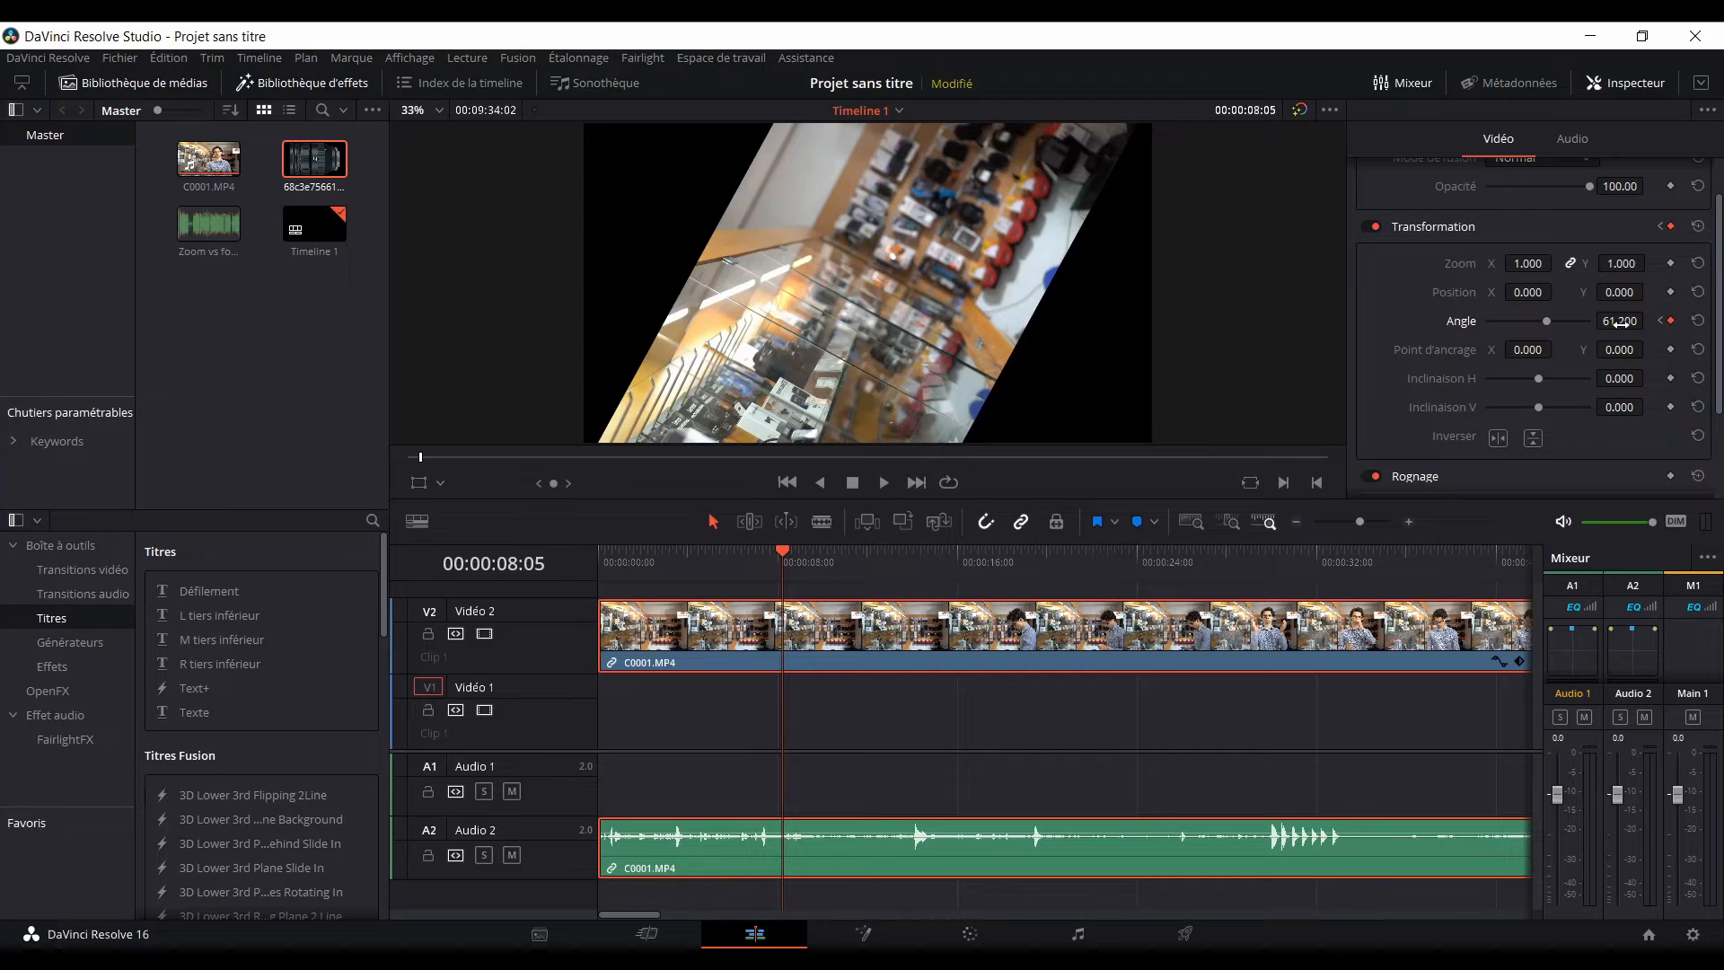
click(1699, 323)
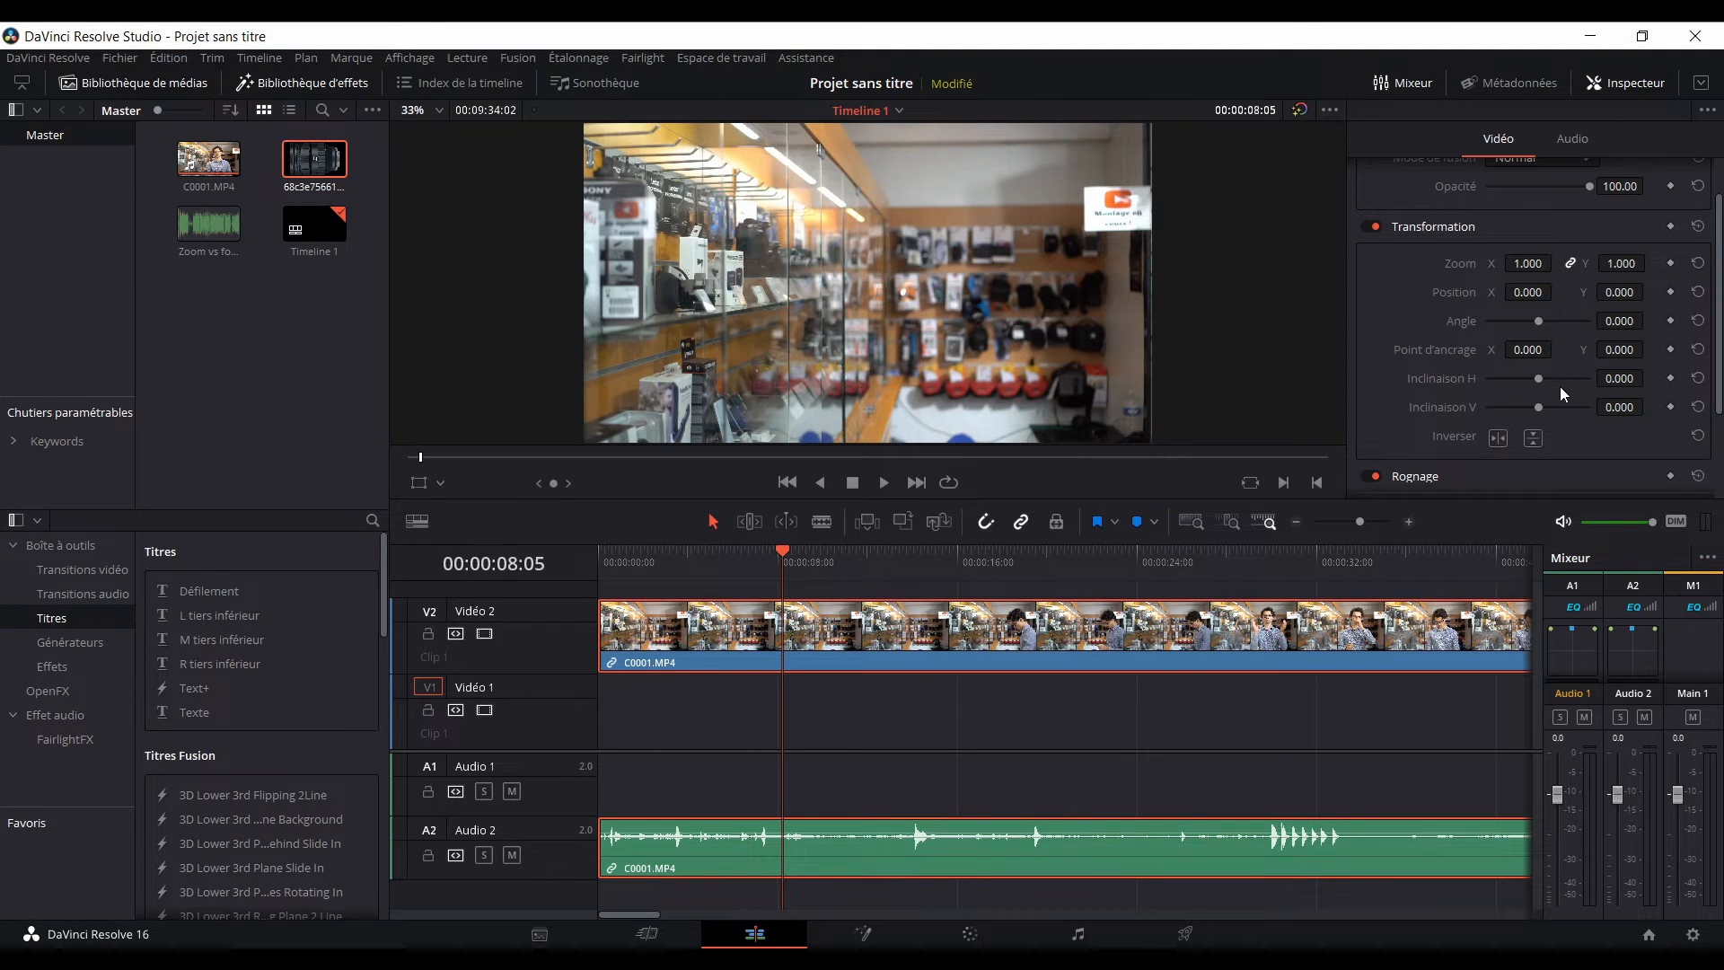
Try shifting the anchor point of C0001.MP4 along X and undo the change.
drag(1537, 351, 1557, 348)
drag(1557, 349, 1556, 347)
key(ctrl+z)
Try a linked zoom of 0.570 and an X position of about -93 on C0001.MP4, restoring them to 1 and 0.
drag(1526, 263, 1490, 261)
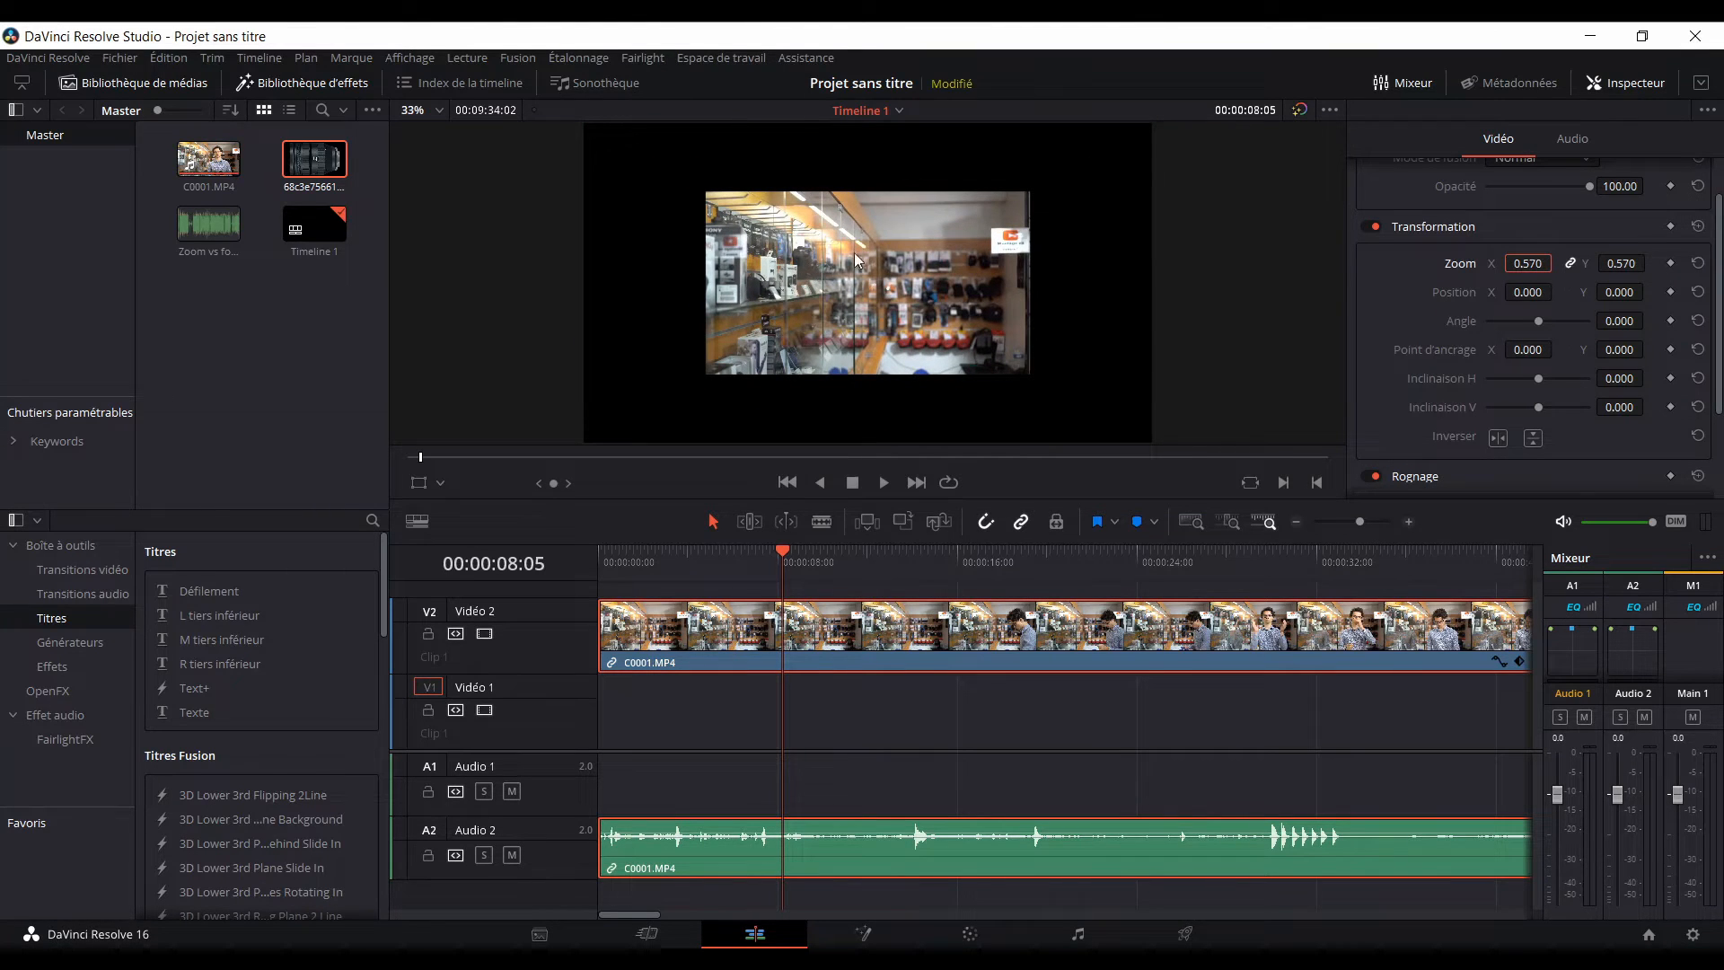
text(1)
key(Return)
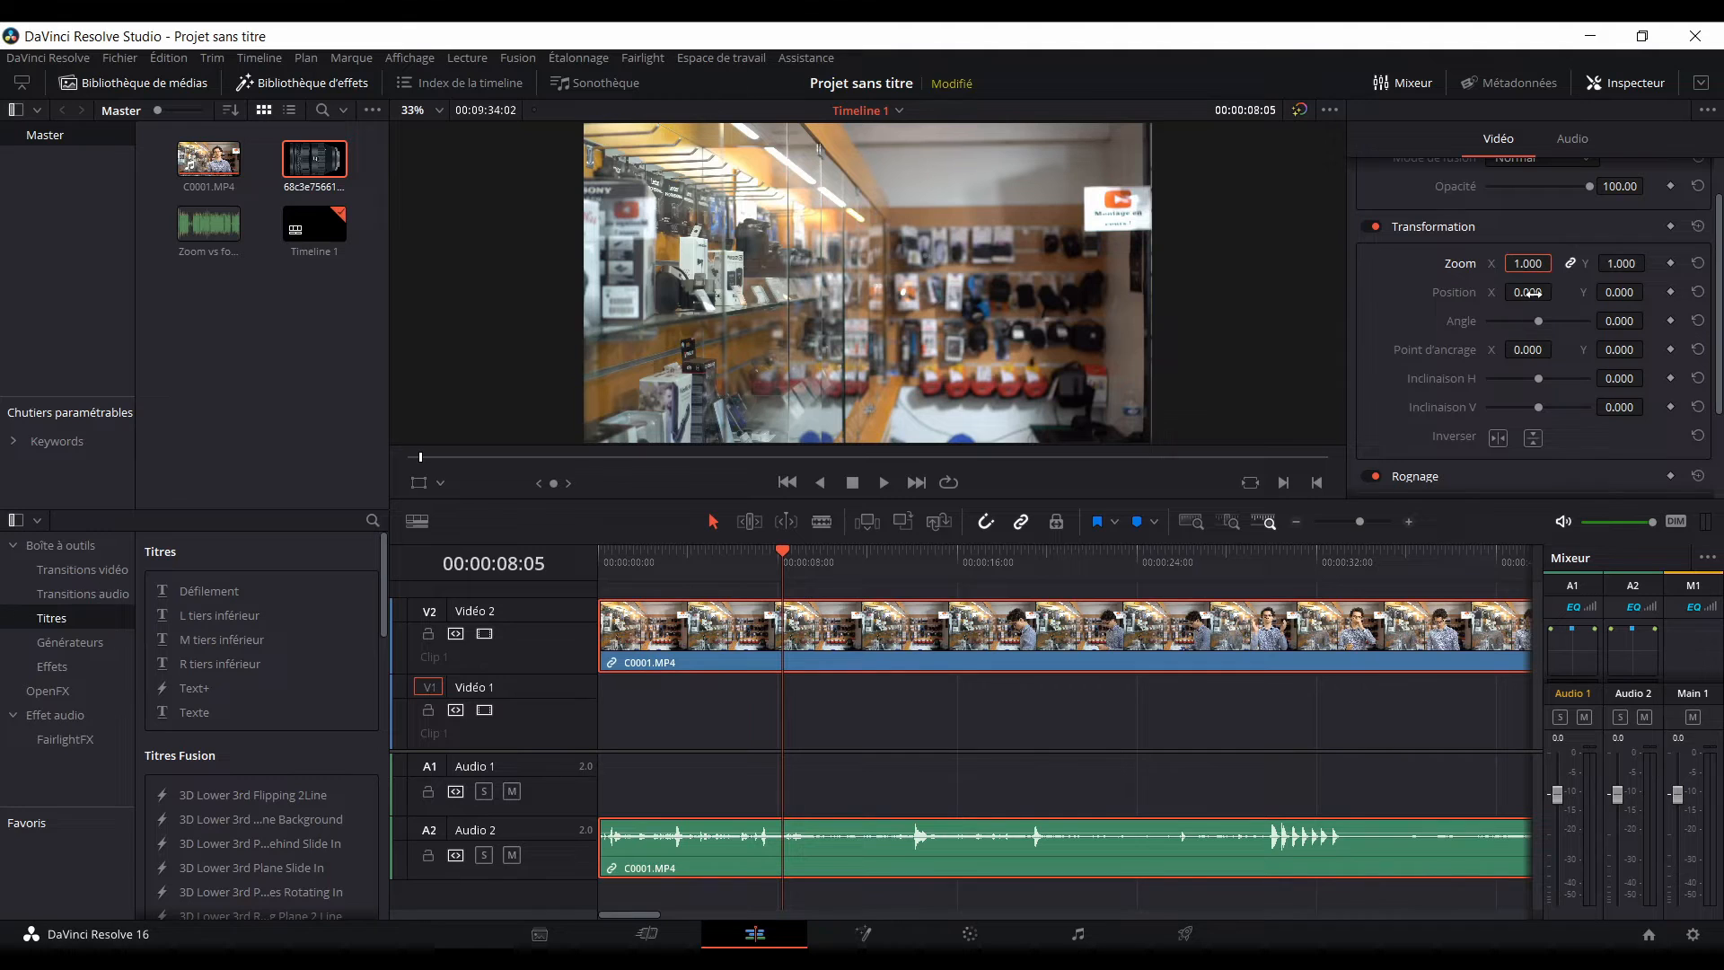
drag(1529, 292, 1503, 291)
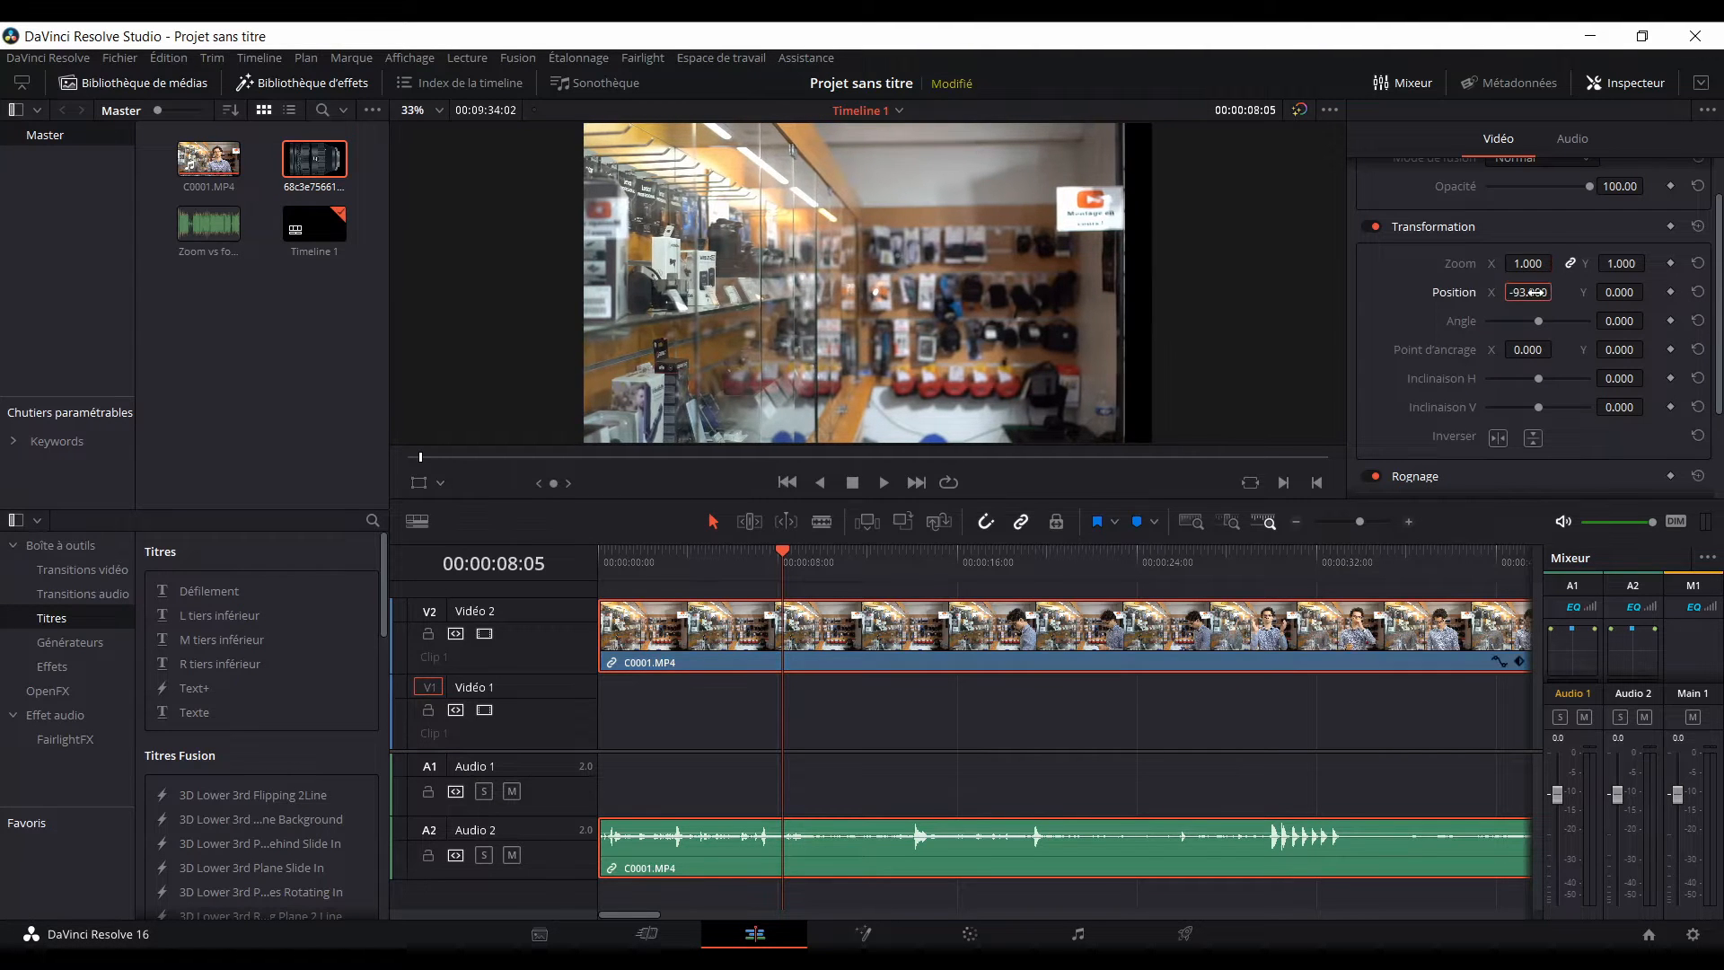
click(1529, 291)
text(0)
key(Return)
Rotate C0001.MP4 around its centred anchor point and restore the angle to 0.
mouse_move(1621, 320)
mouse_down()
mouse_move(1602, 320)
mouse_move(1635, 320)
mouse_up()
click(1618, 321)
text(0)
key(Return)
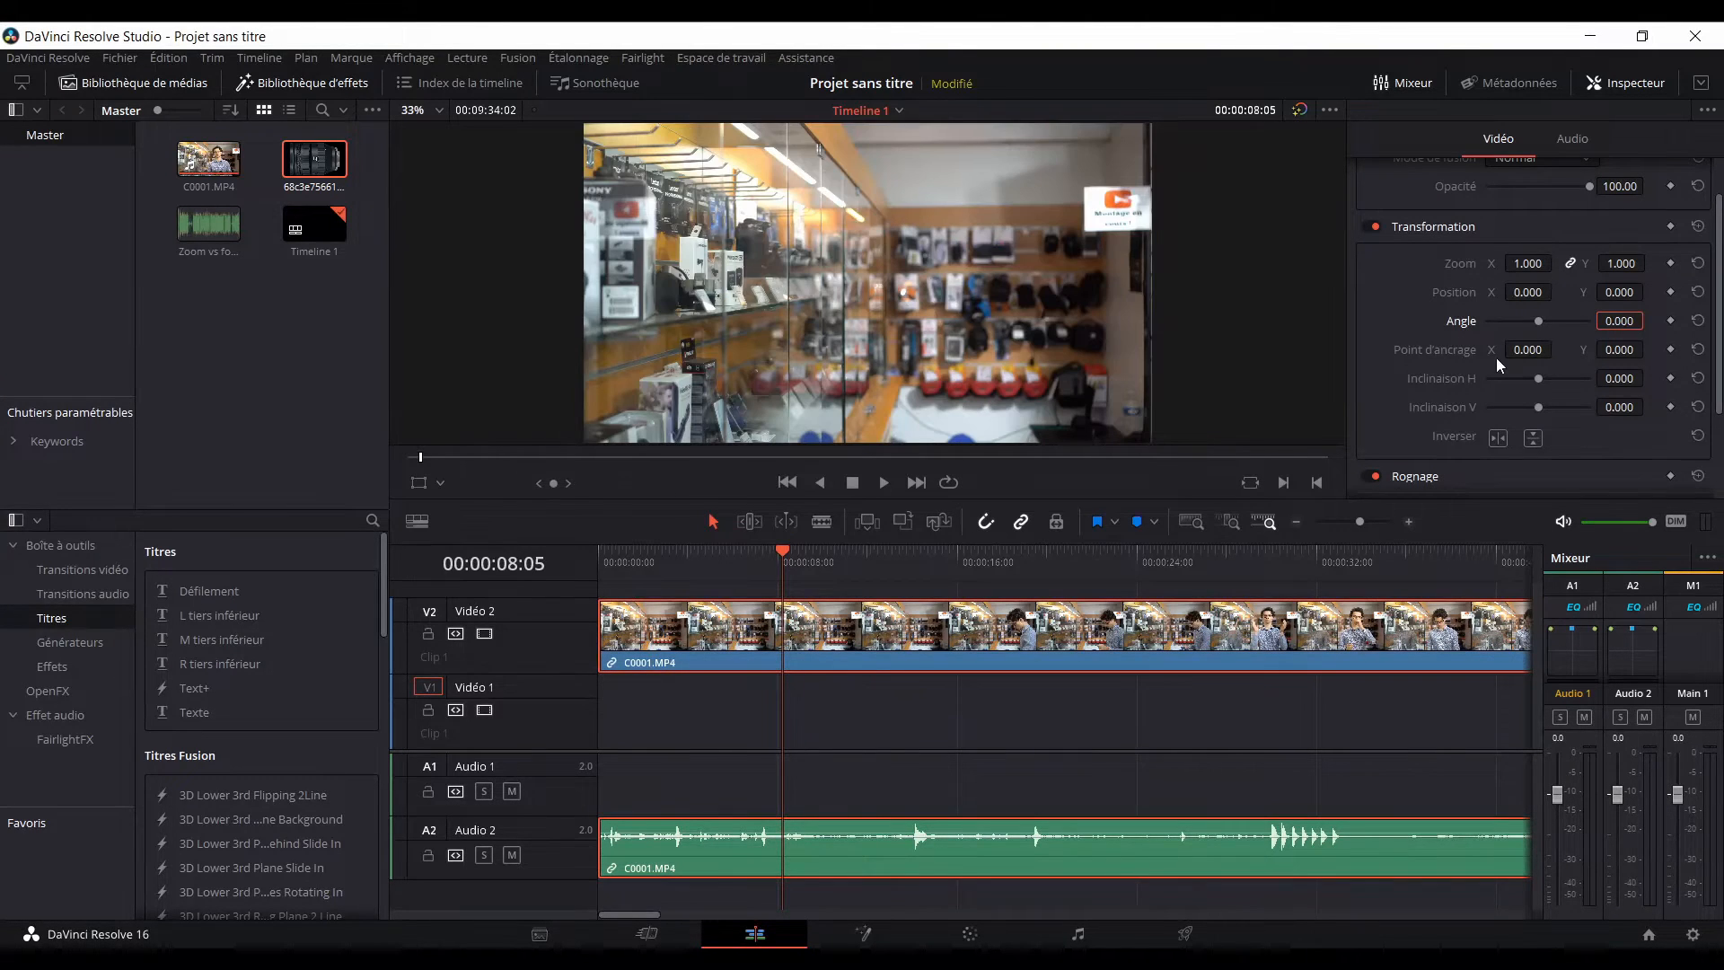
Move C0001.MP4's anchor point to about X 497, rotate the clip around it and restore the angle to 0.
drag(1509, 349, 1634, 316)
double_click(1634, 316)
text(0)
key(Return)
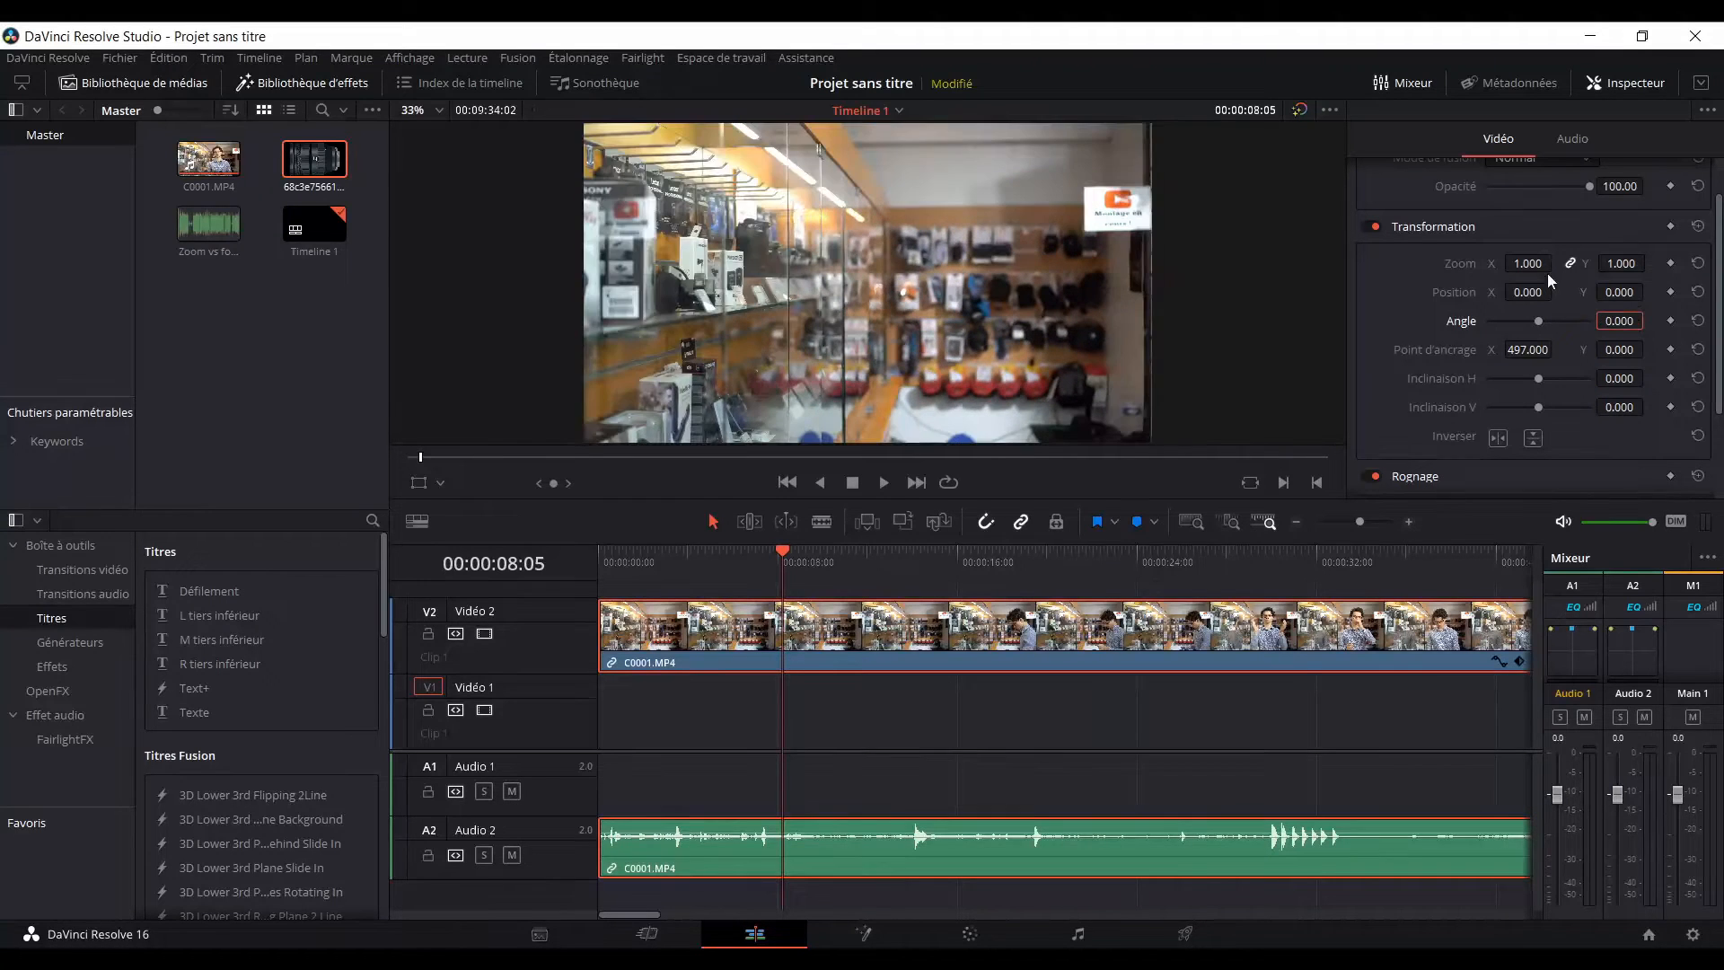
Scale C0001.MP4 around an anchor point at about X 906, then restore the zoom to 1 and the anchor X to 0.
mouse_move(1542, 262)
mouse_down()
mouse_move(1558, 262)
mouse_move(1528, 262)
mouse_up()
drag(1517, 351, 1573, 349)
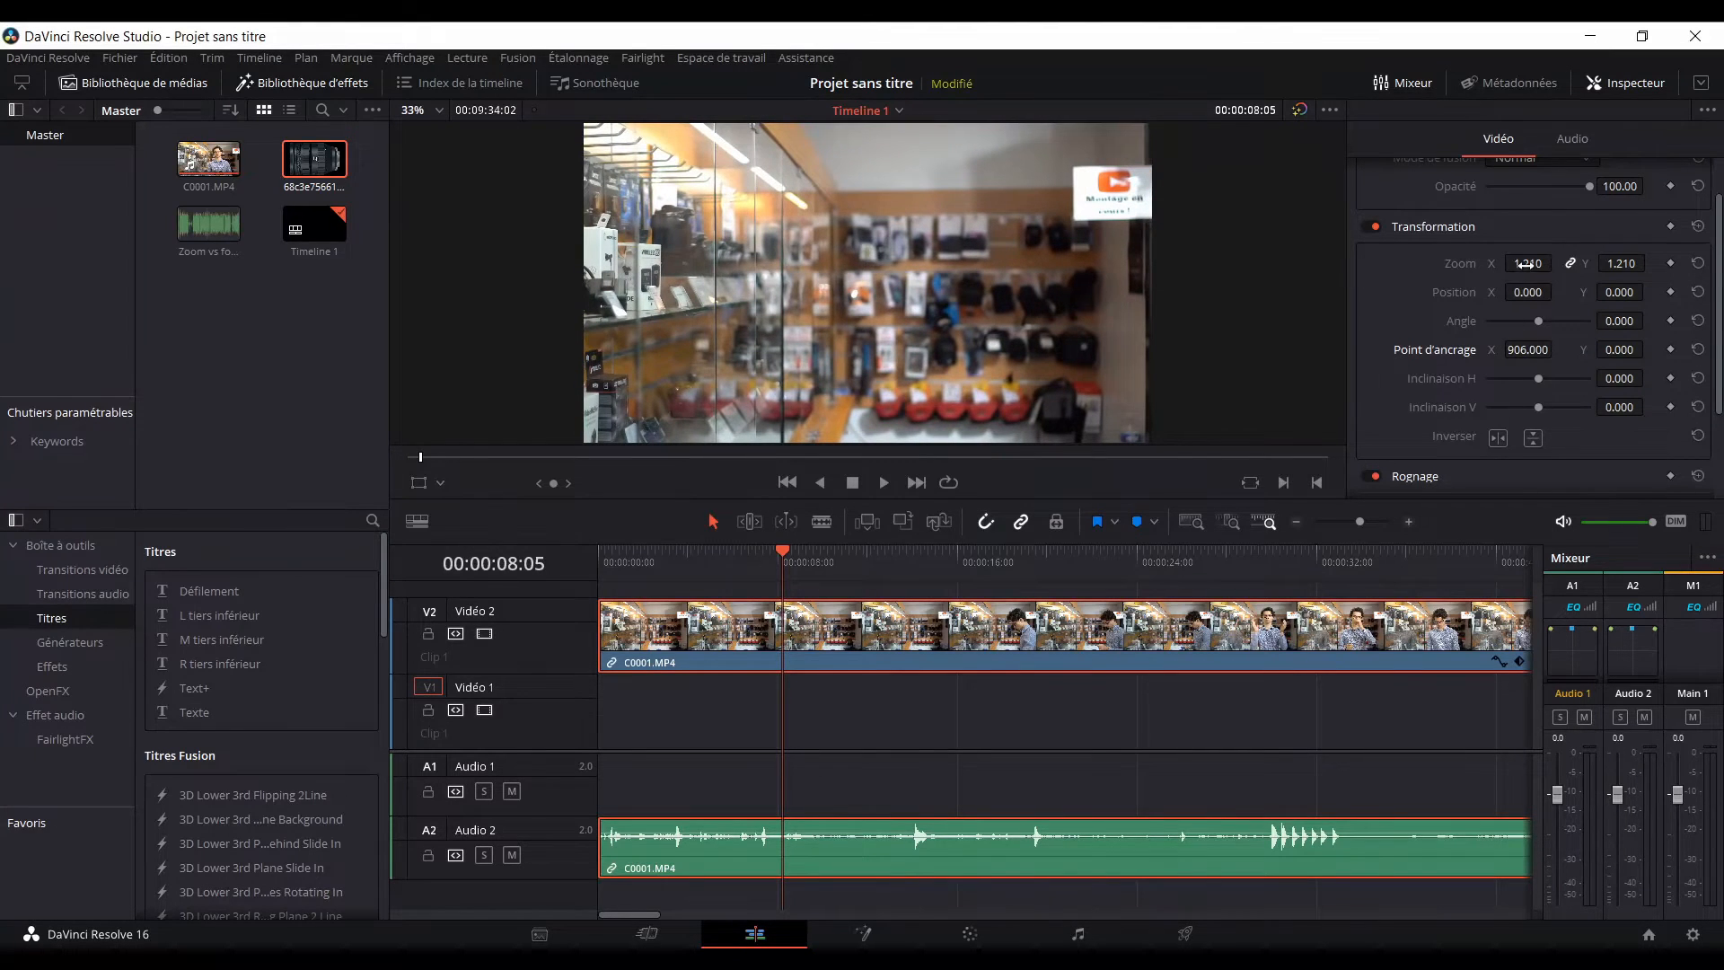
mouse_move(1528, 263)
mouse_down()
mouse_move(1573, 263)
mouse_move(1527, 263)
mouse_up()
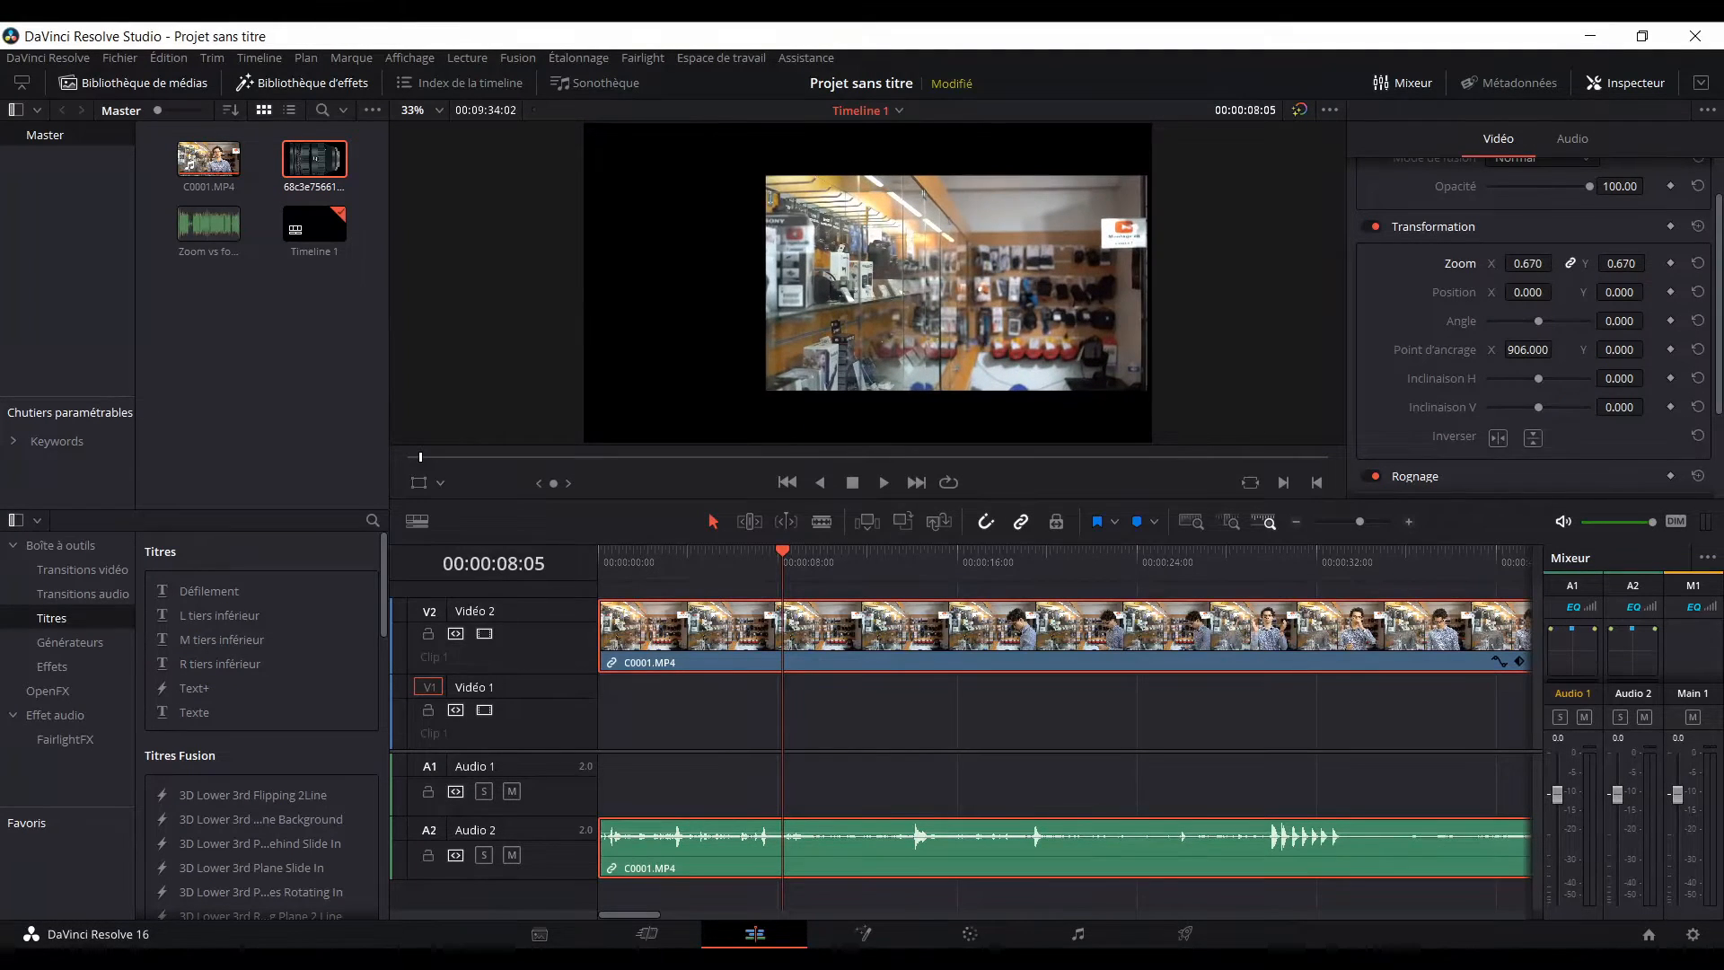
double_click(1527, 263)
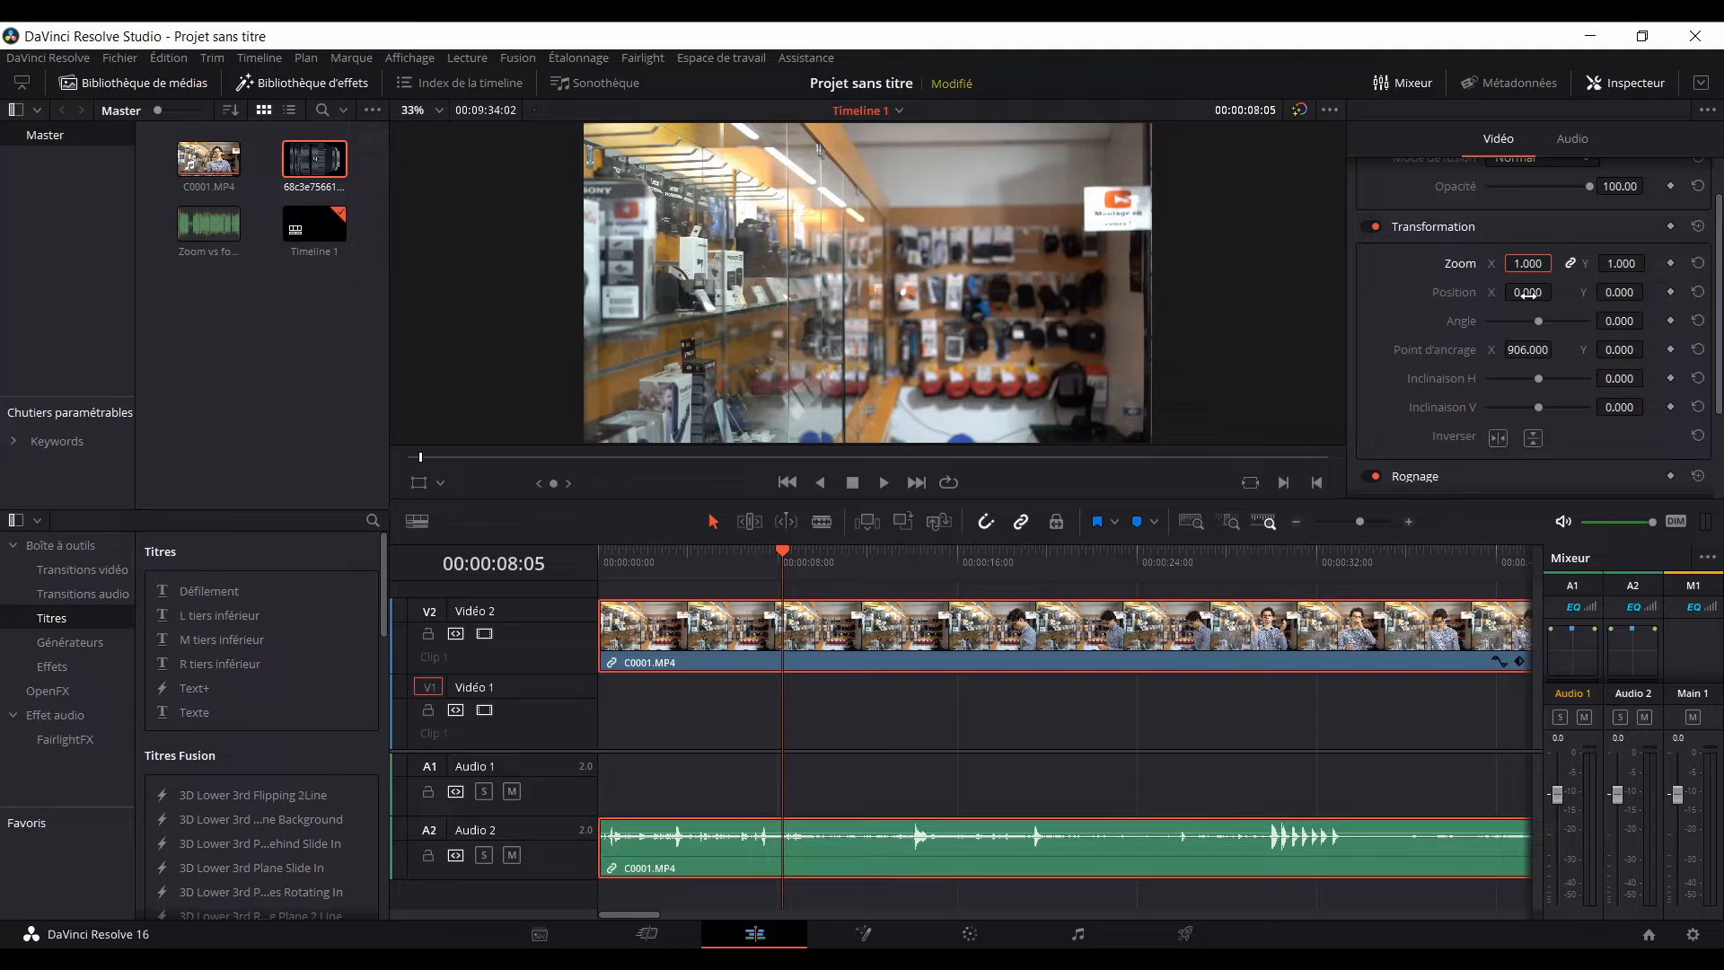
double_click(1527, 349)
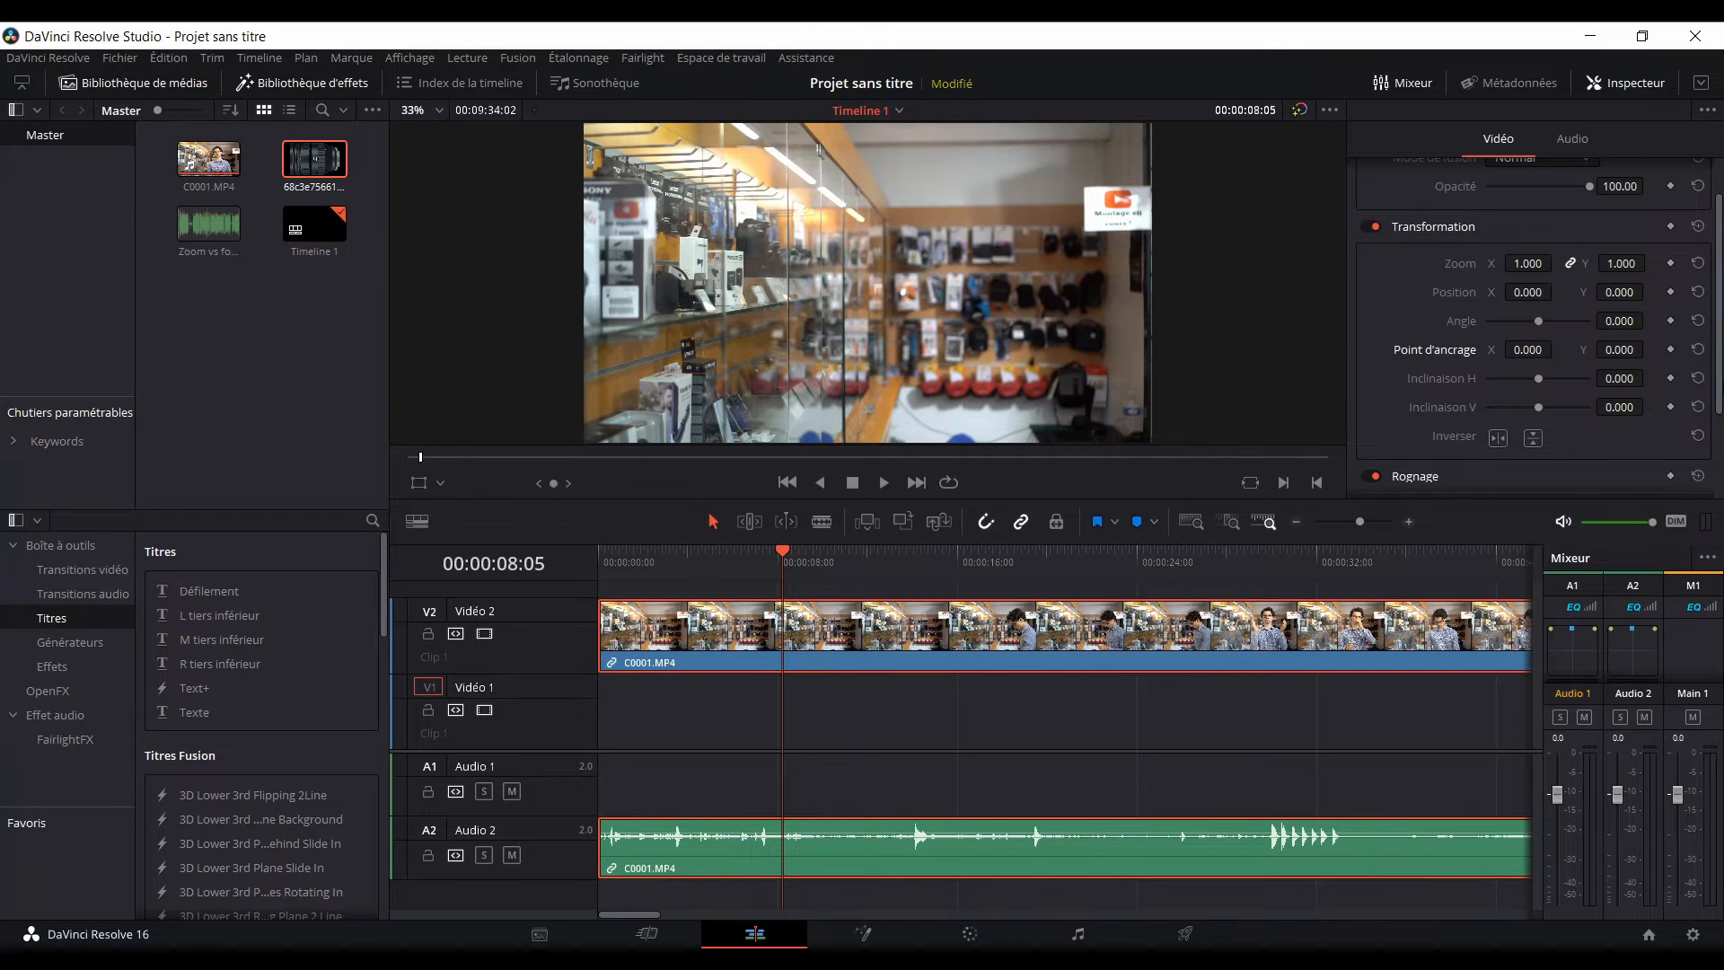
Tilt C0001.MP4 in perspective with Inclinaison H and an Inclinaison V of about 0.215, restoring each to 0.
mouse_move(1628, 384)
mouse_down()
mouse_move(1668, 385)
mouse_move(1587, 385)
mouse_move(1648, 378)
mouse_move(1648, 407)
mouse_move(1621, 407)
mouse_up()
double_click(1618, 380)
text(0)
key(Return)
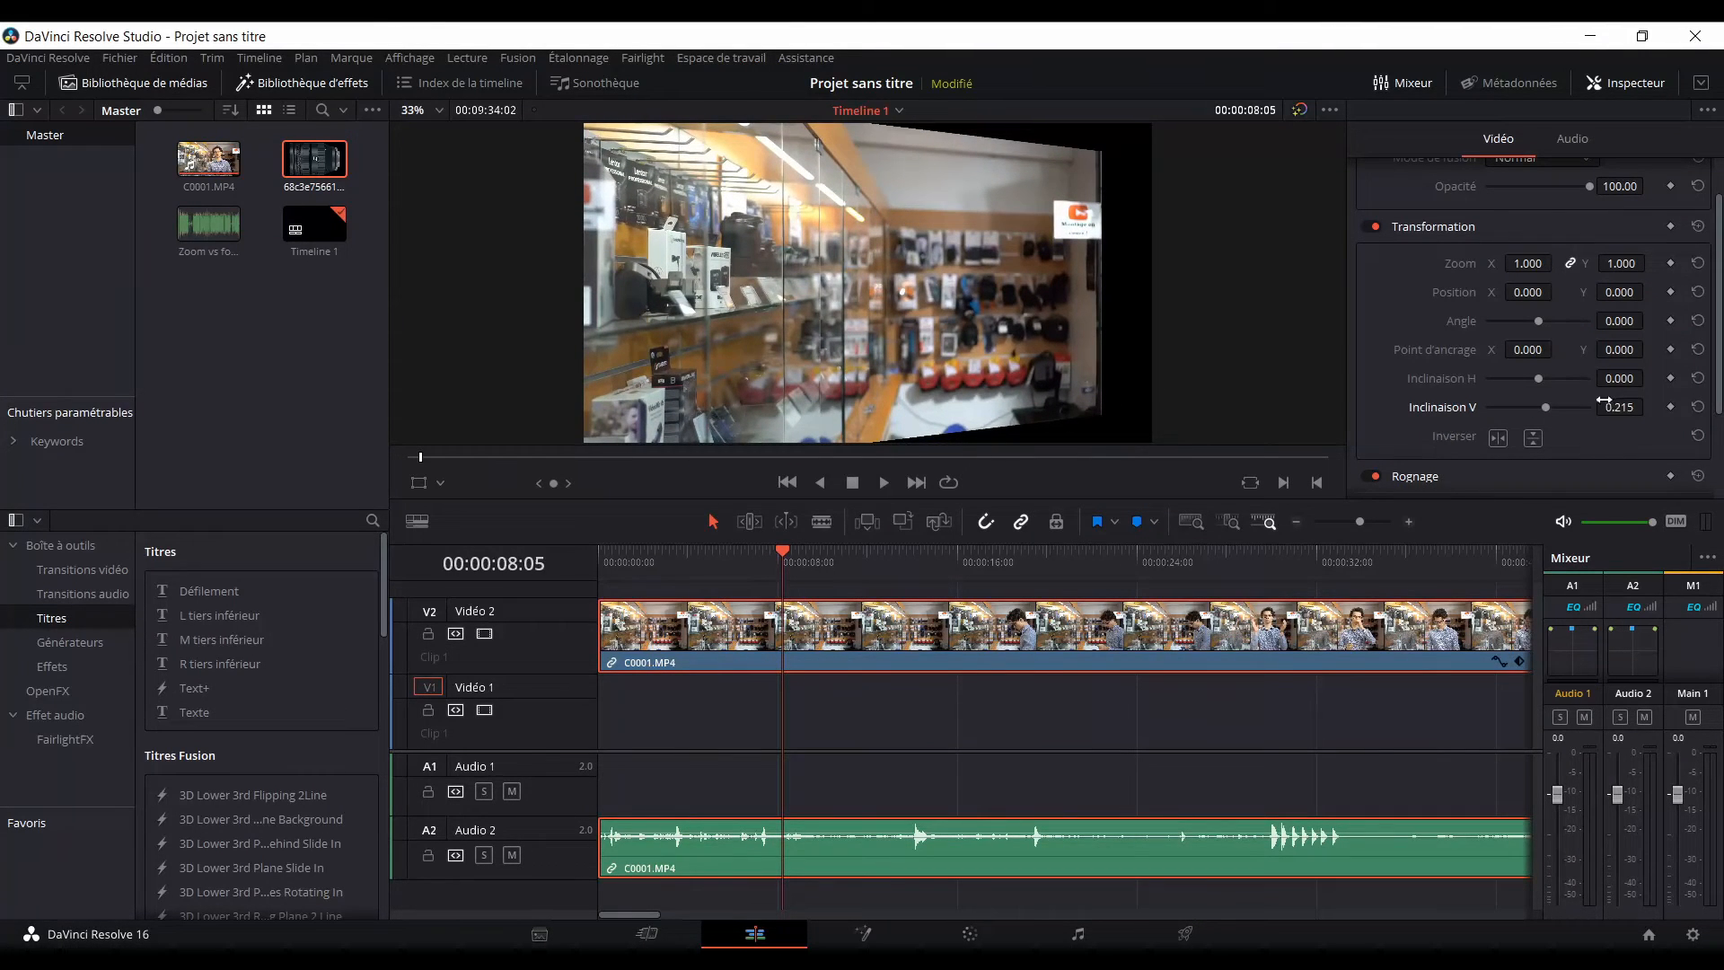
double_click(1604, 402)
text(0)
key(Return)
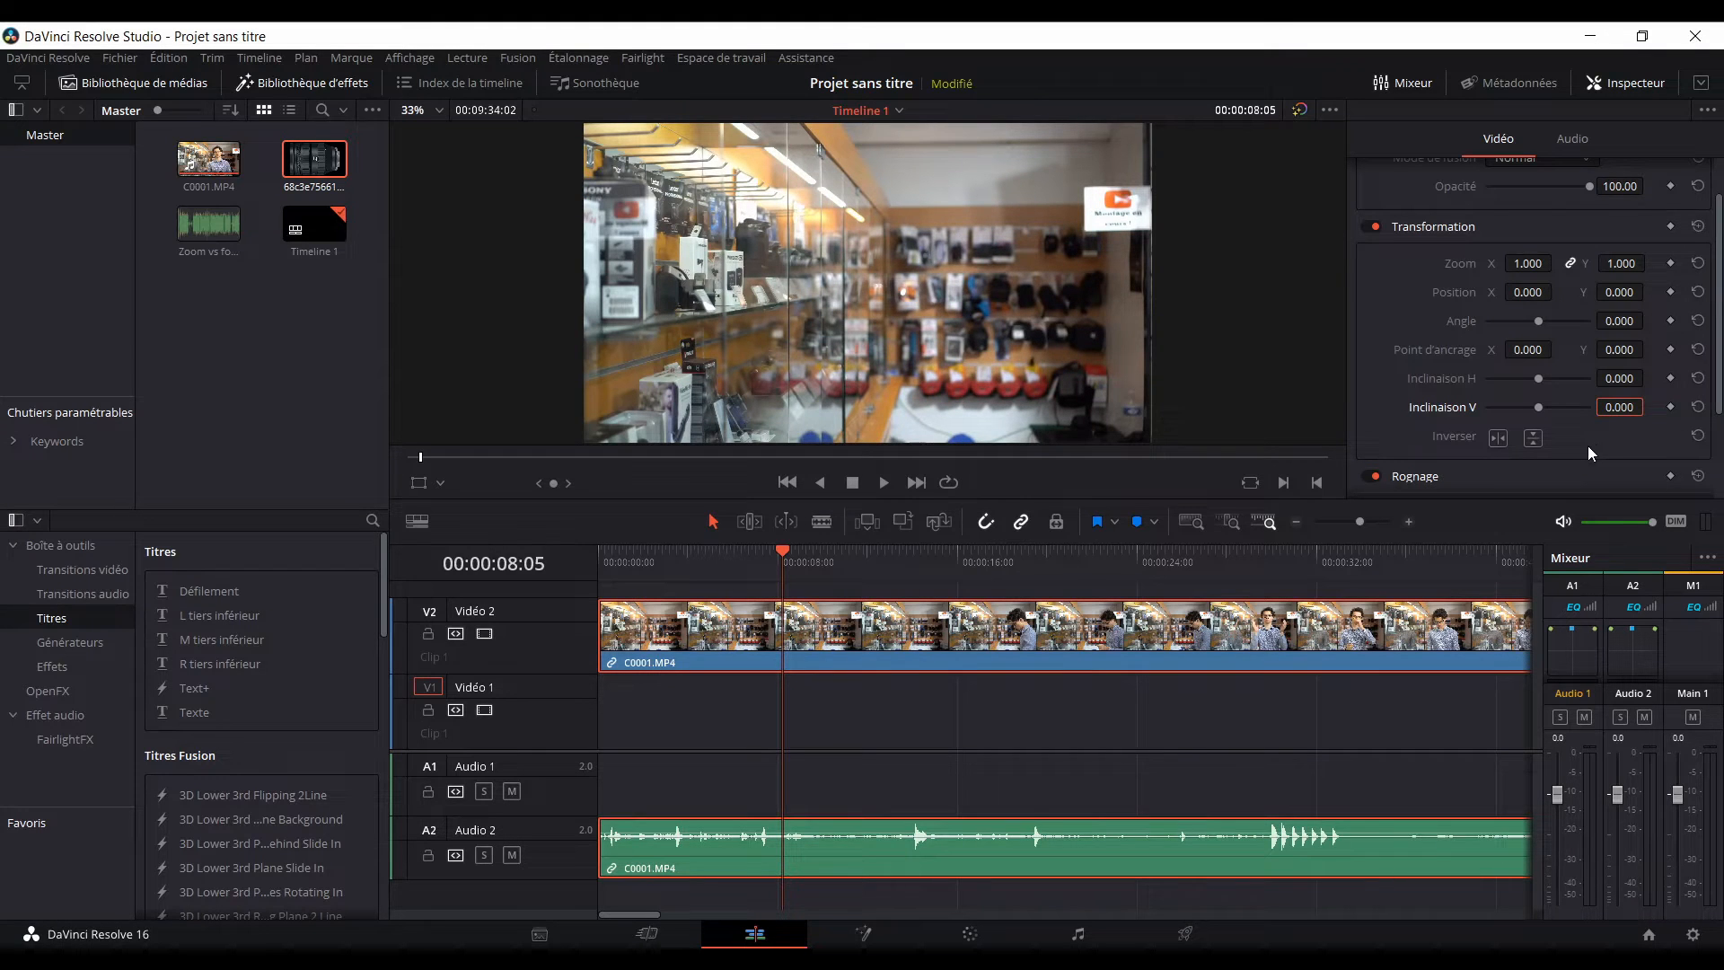
Flip C0001.MP4 horizontally and vertically in turn, switching each flip off again.
click(1498, 438)
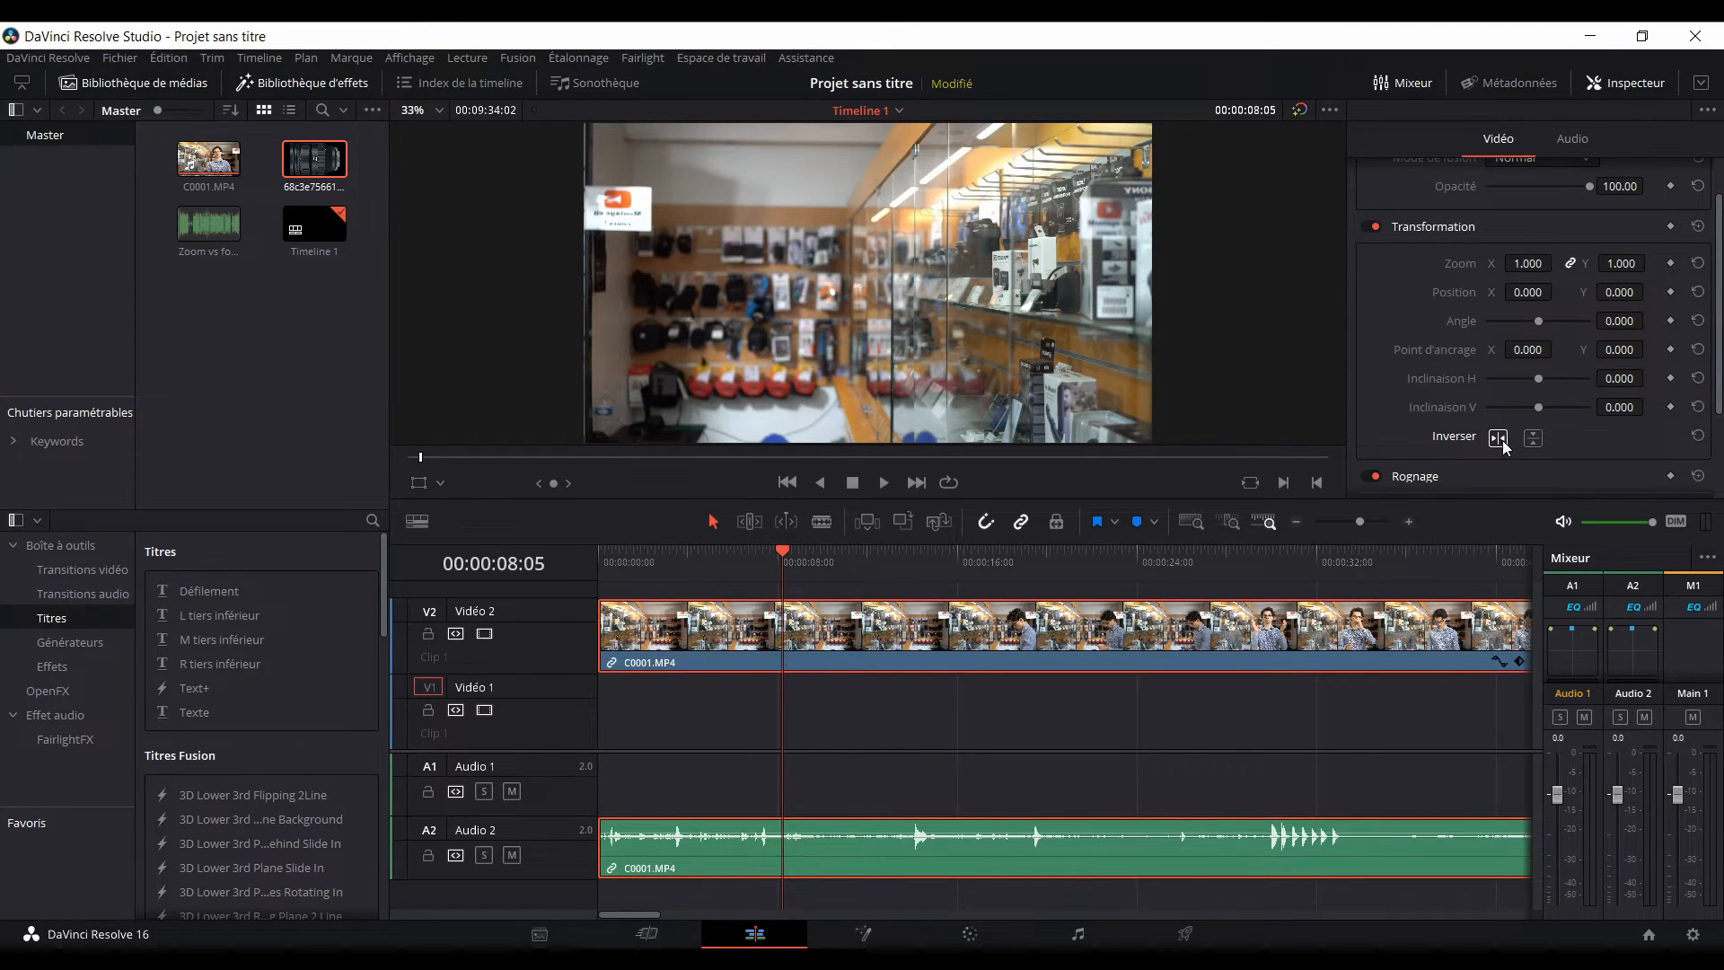
click(1502, 442)
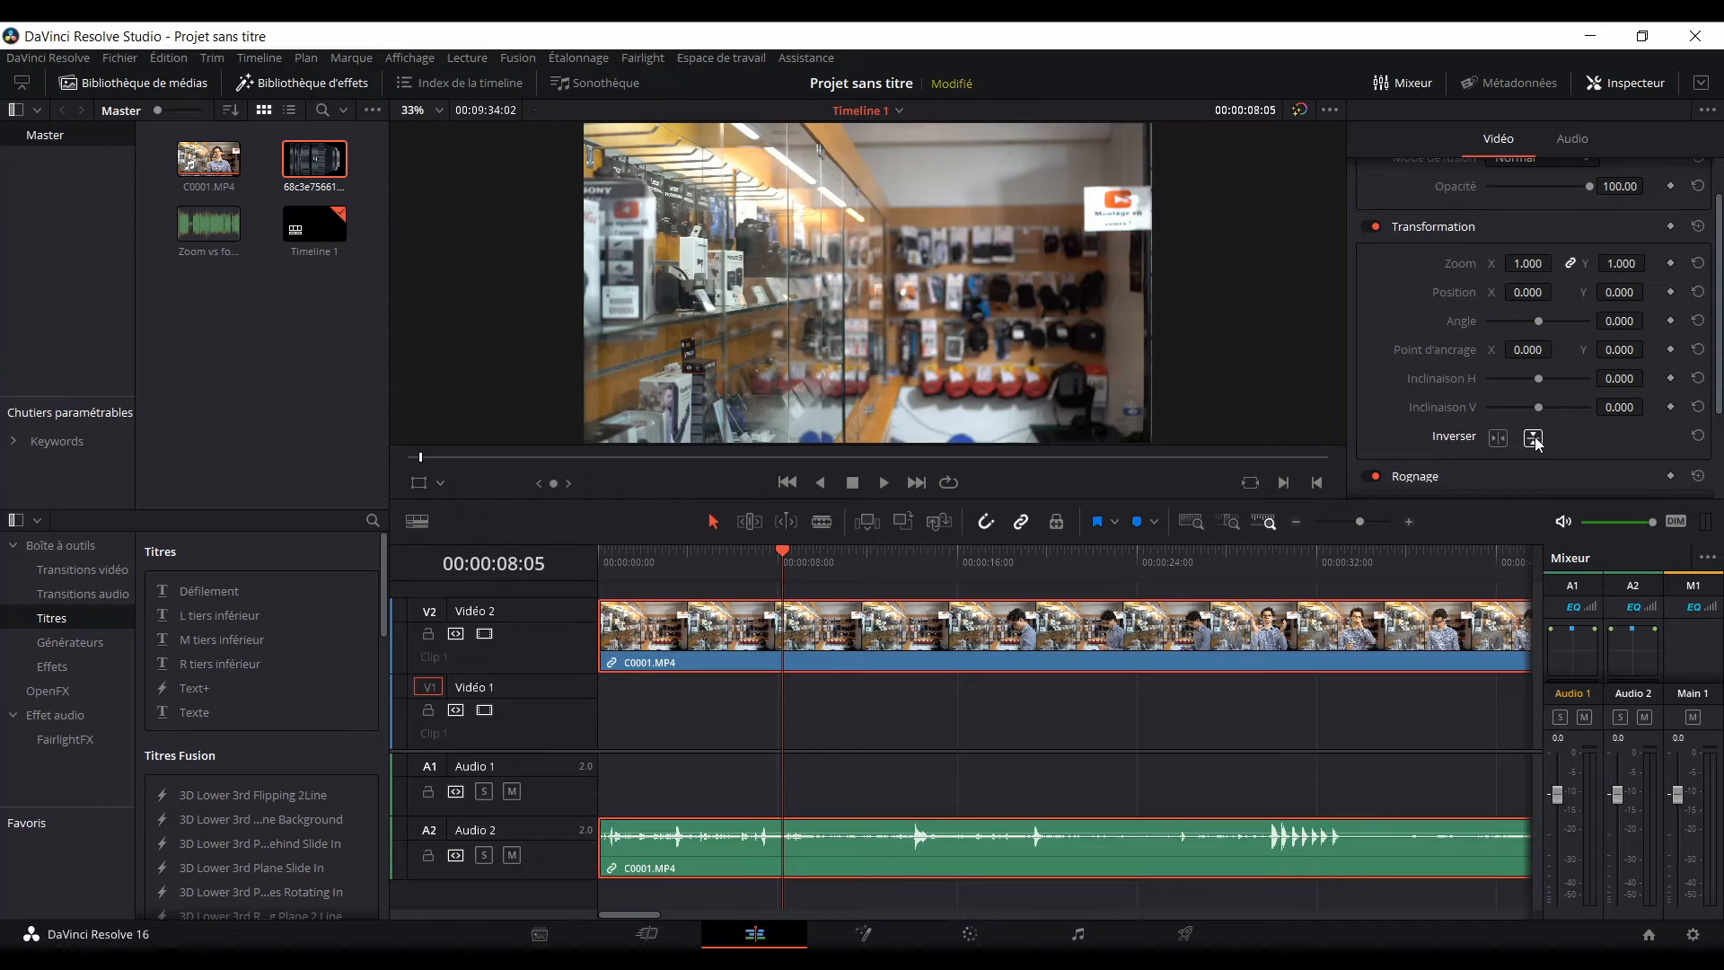
click(1534, 439)
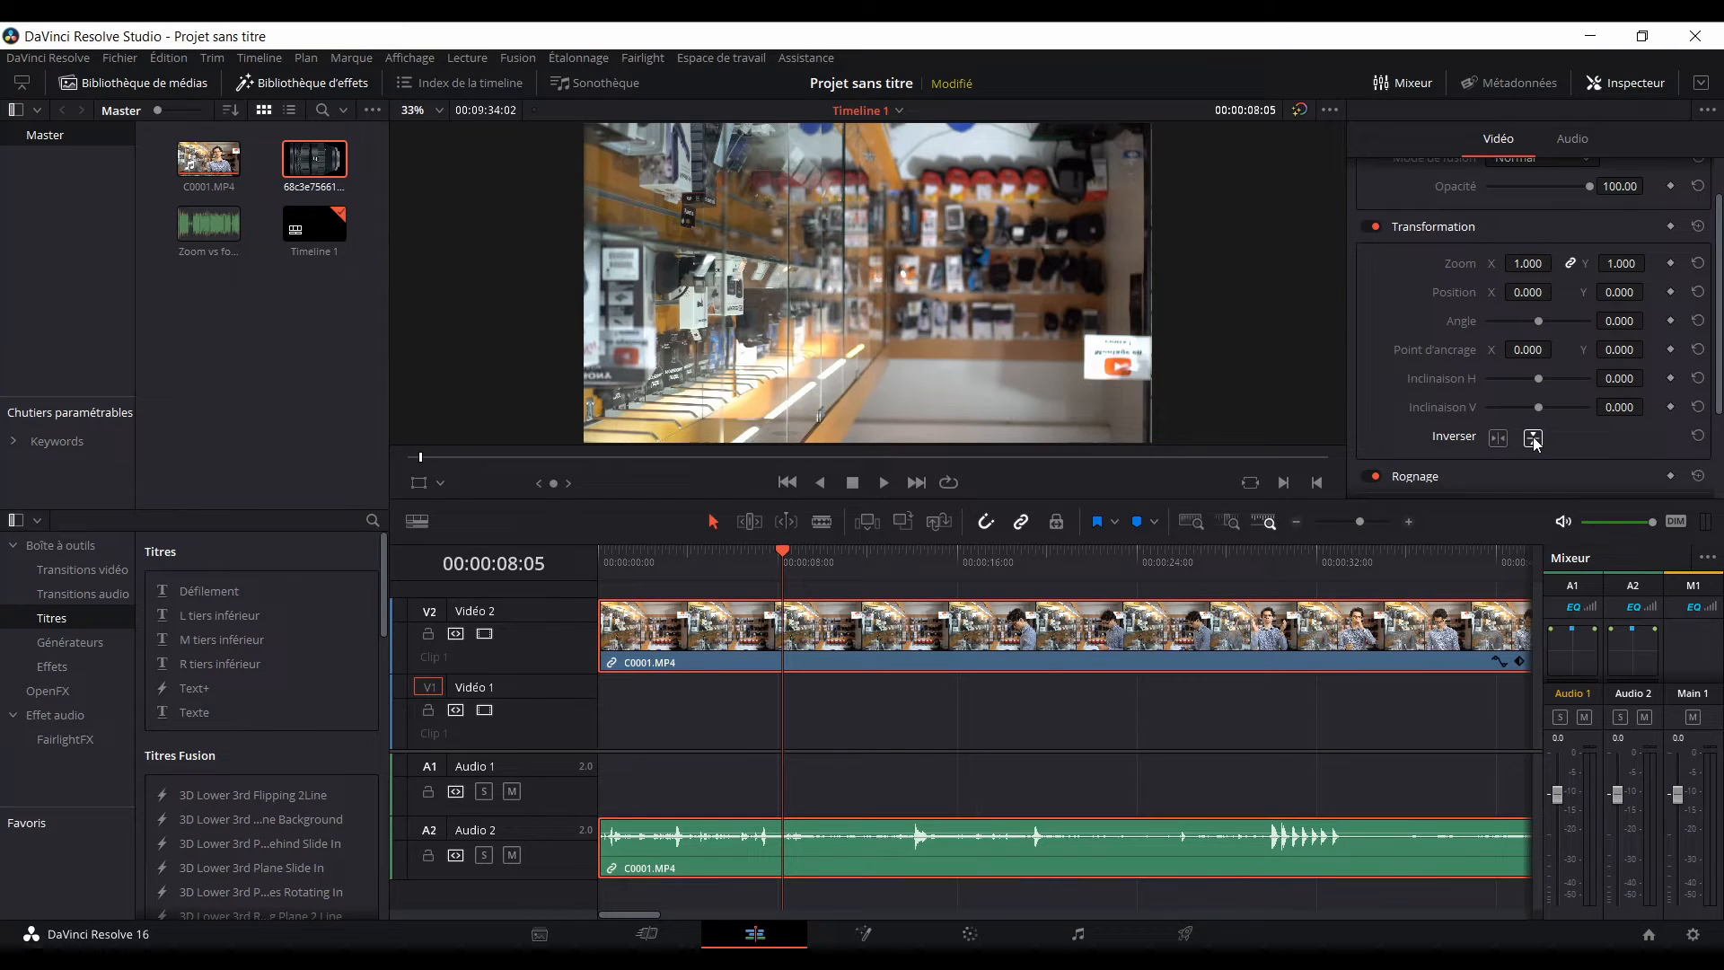
click(1534, 440)
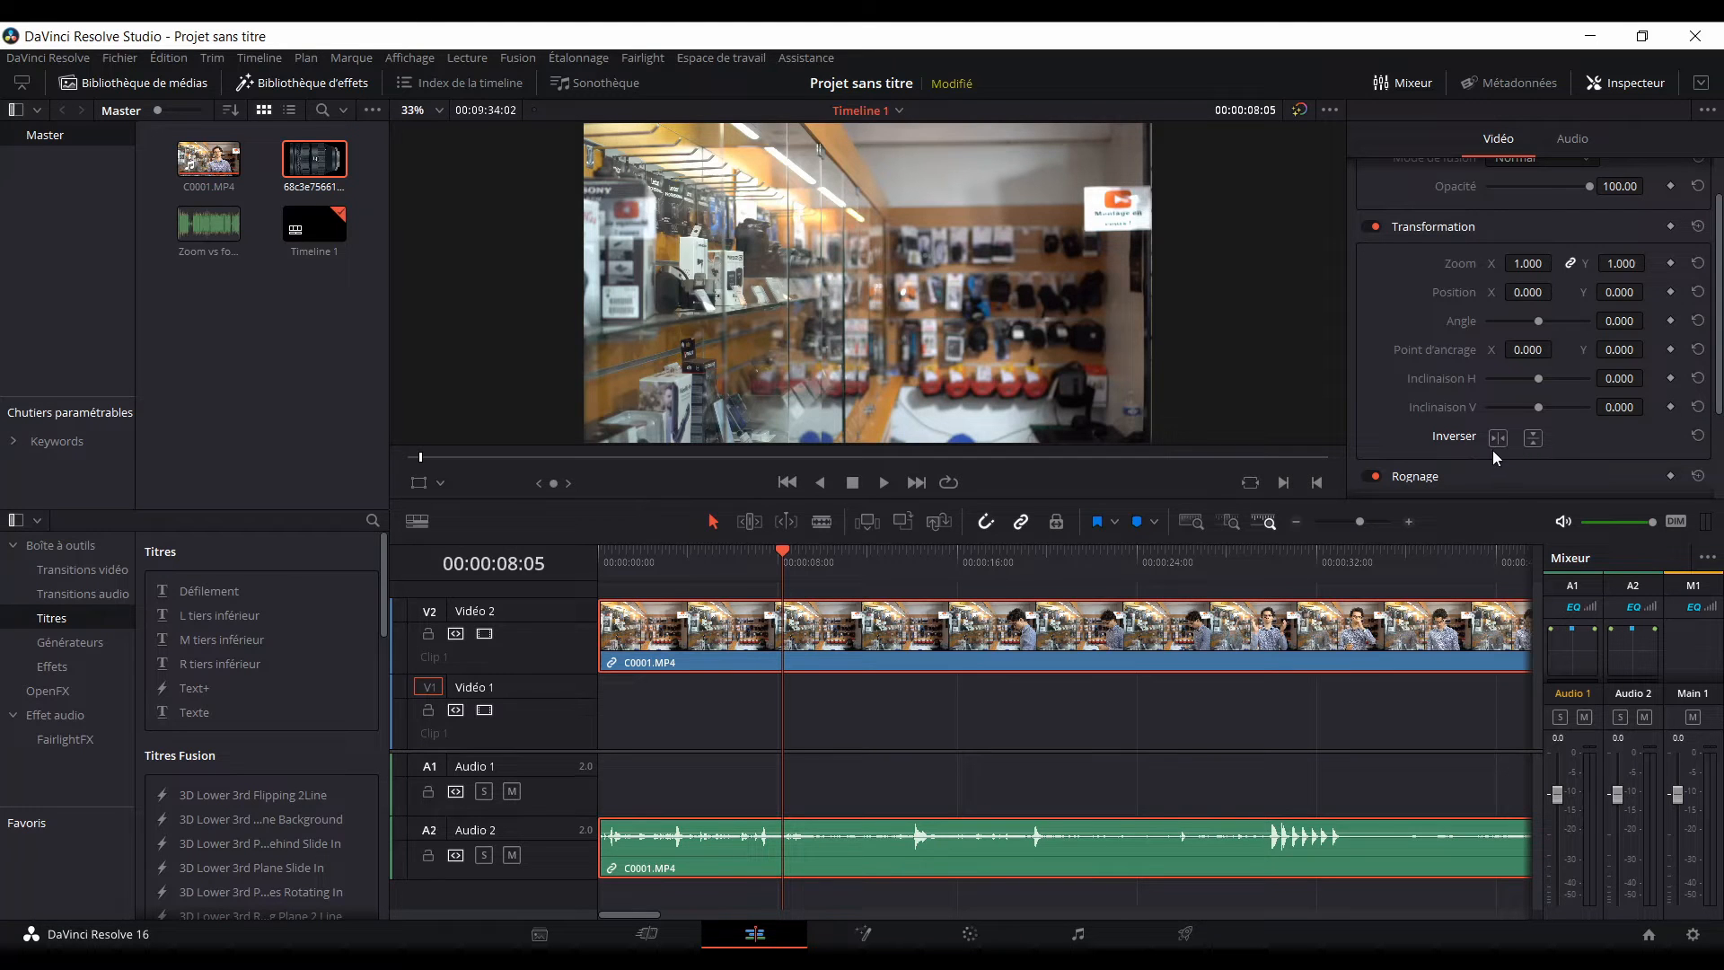
click(1496, 438)
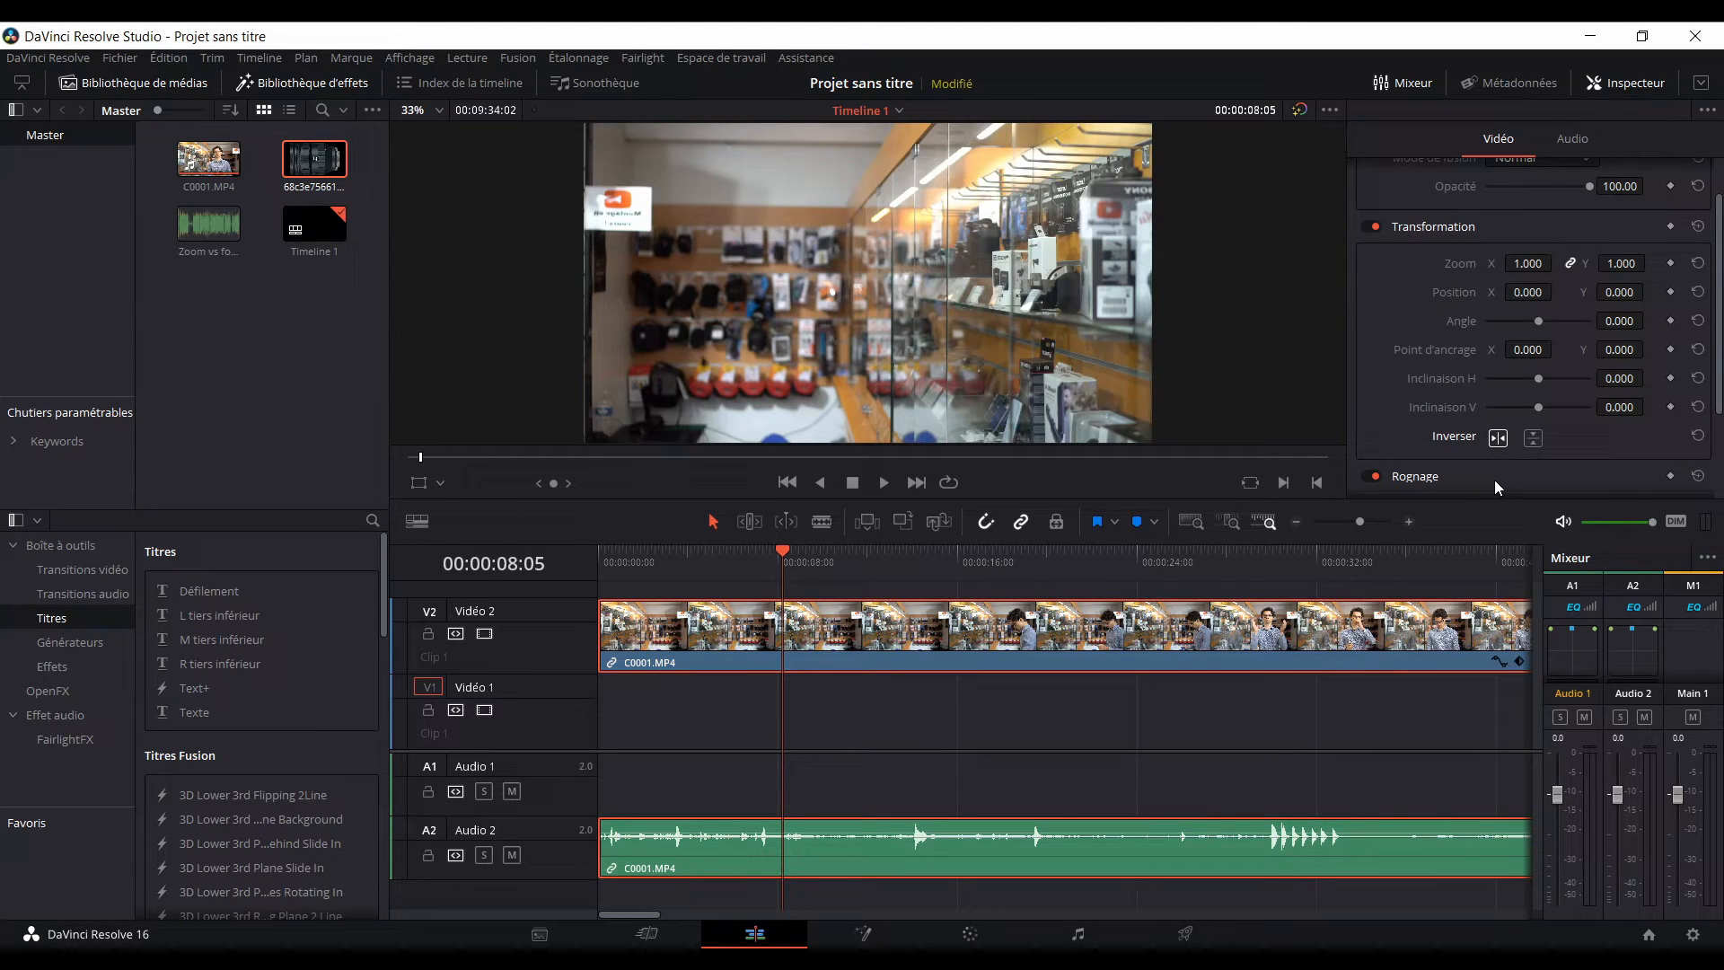
click(1497, 440)
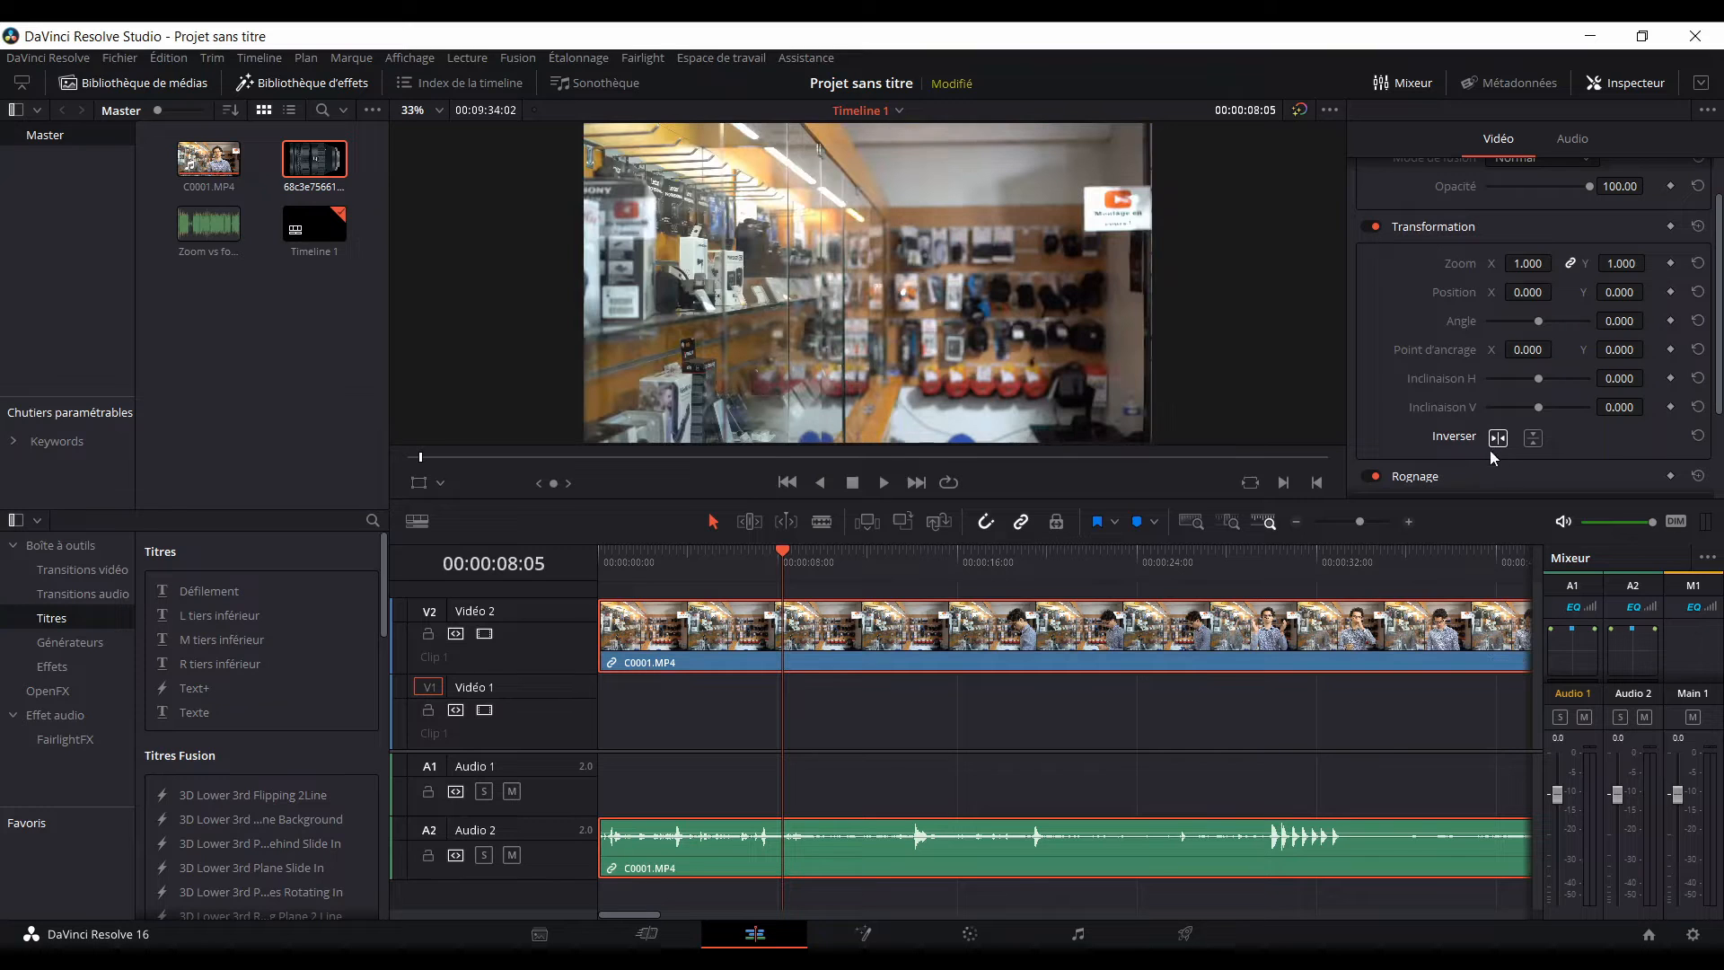
Expand the Rognage settings of C0001.MP4 and try cropping its left edge.
scroll(1410, 404, down, 1)
scroll(1406, 348, down, 1)
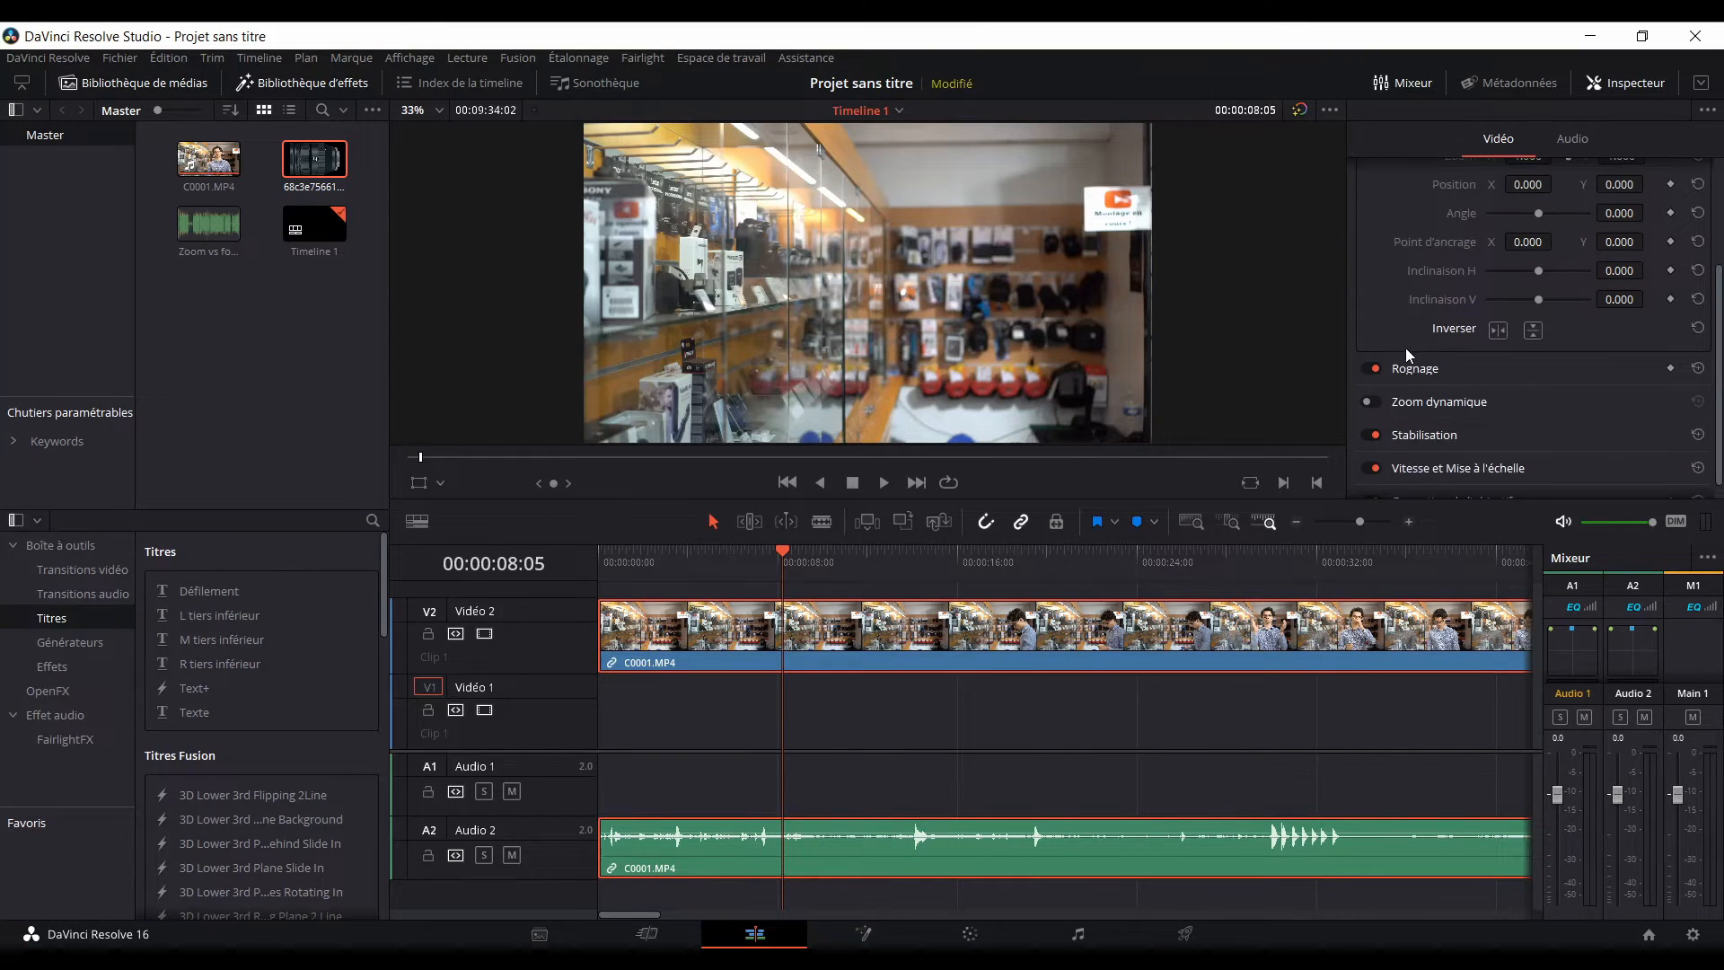
scroll(1419, 324, up, 2)
scroll(1420, 325, down, 2)
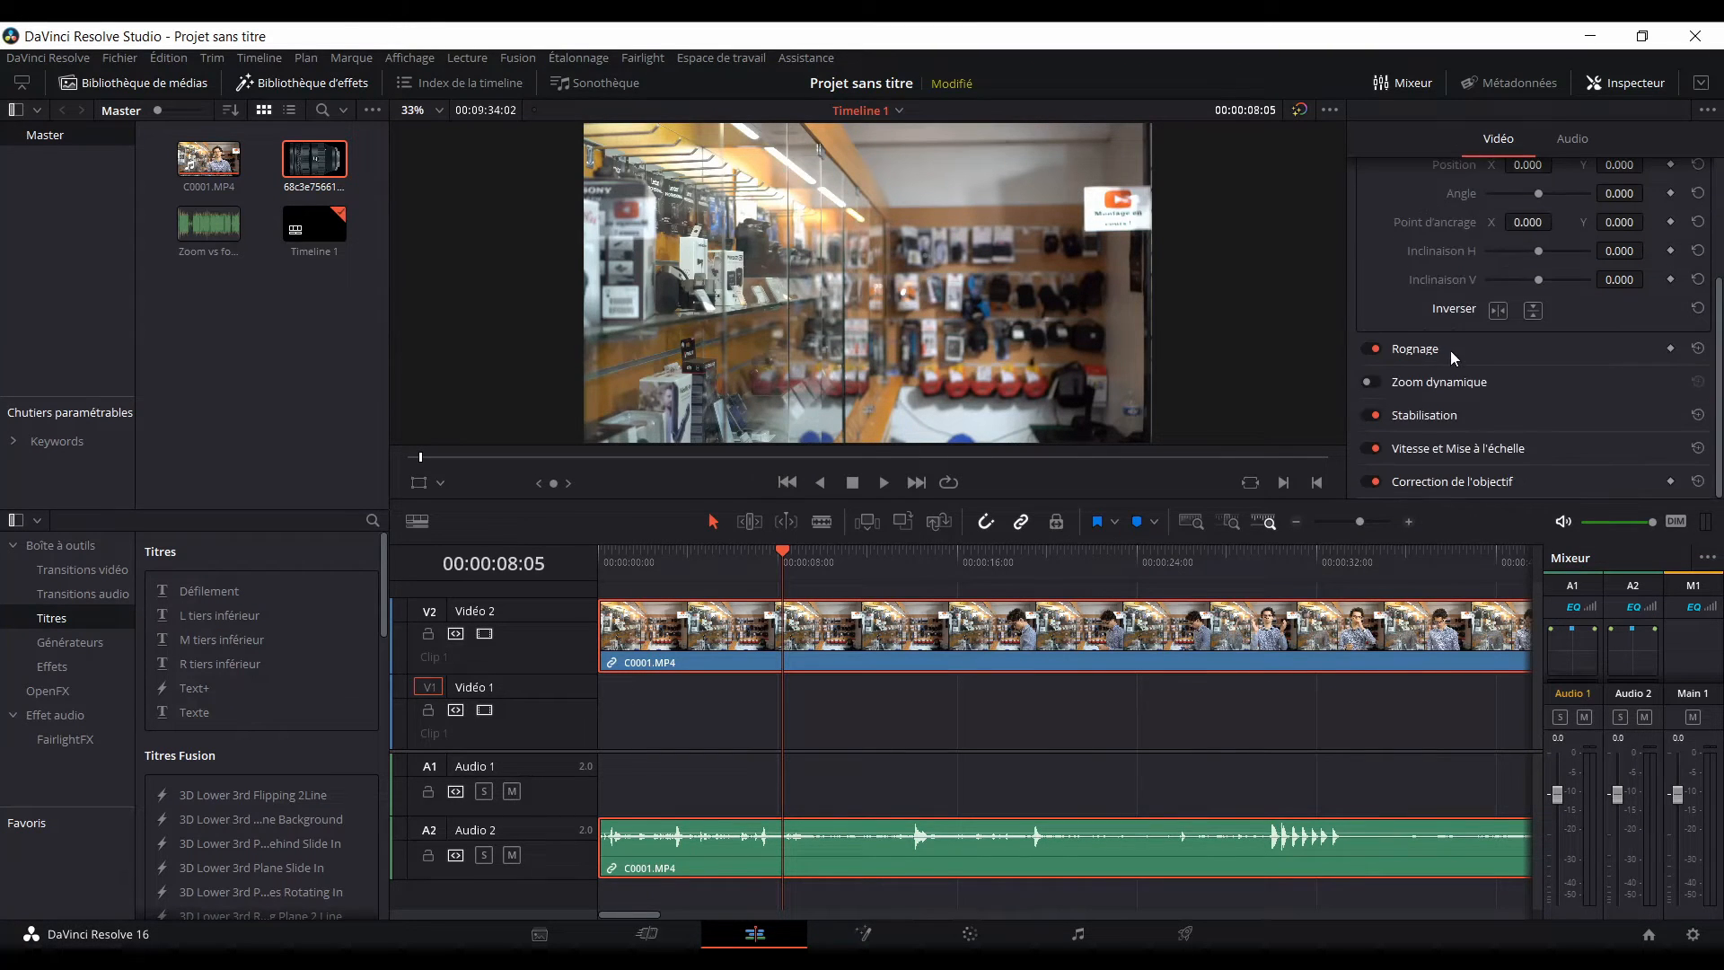
click(1429, 354)
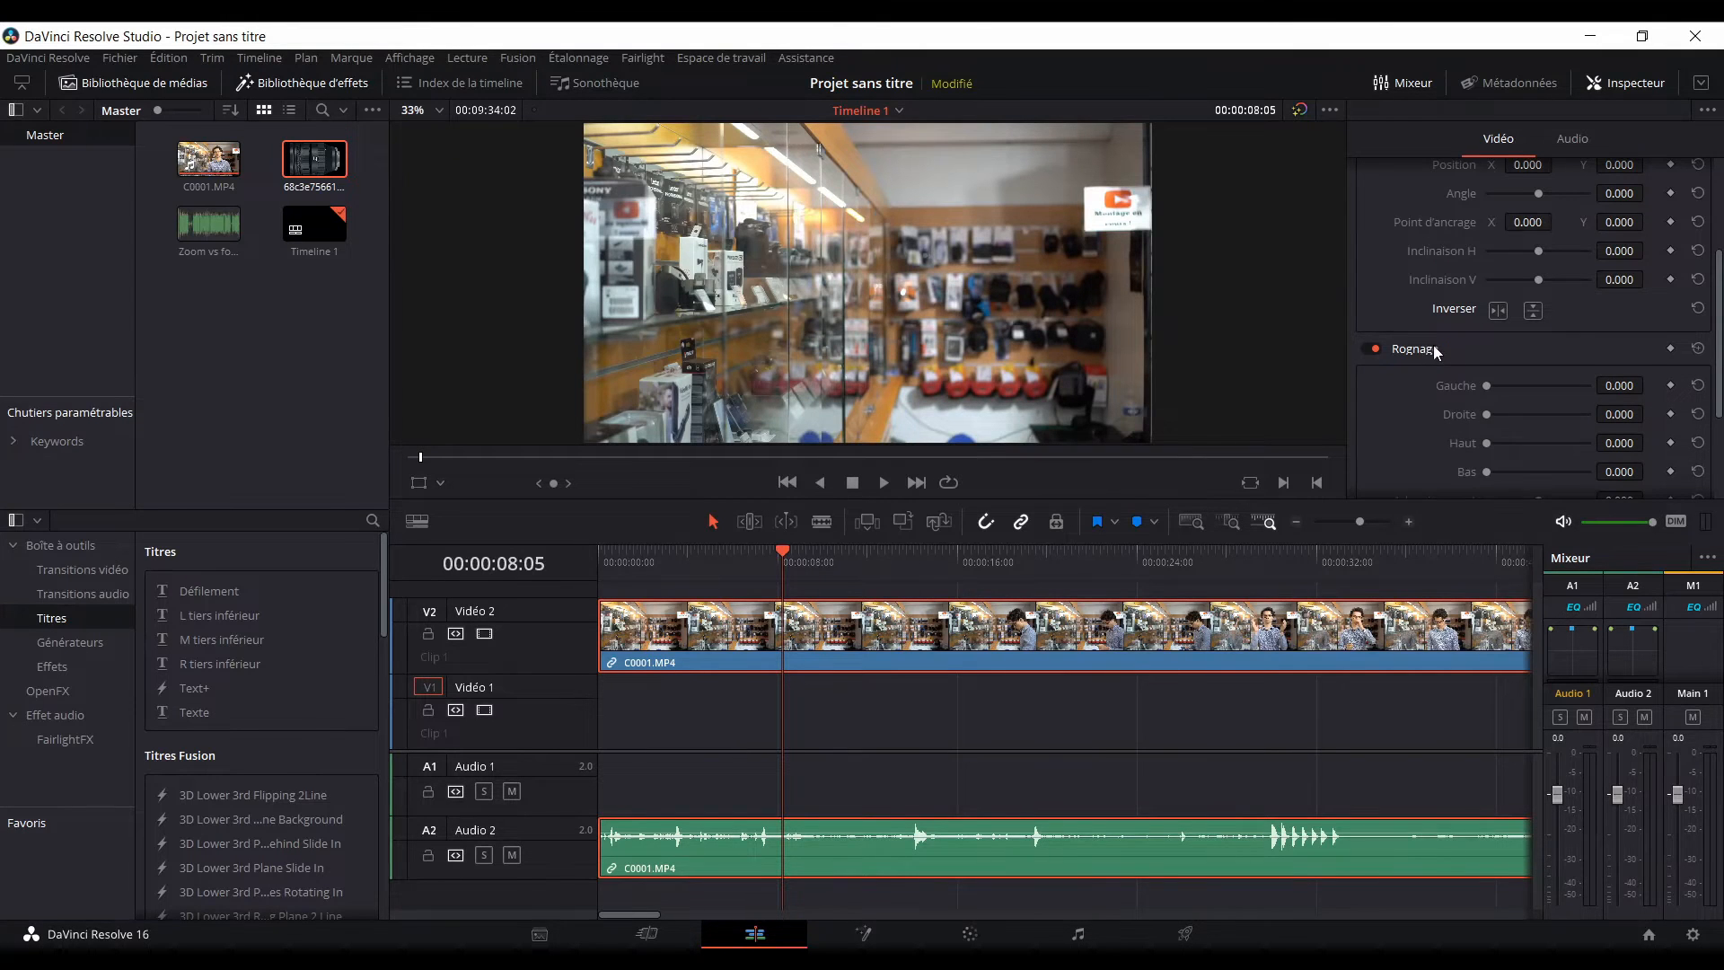
scroll(1455, 350, down, 1)
drag(1490, 332, 1442, 341)
Move the playhead to 00:03:02:10 and try the left-edge crop on C0001.MP4 again.
click(1297, 521)
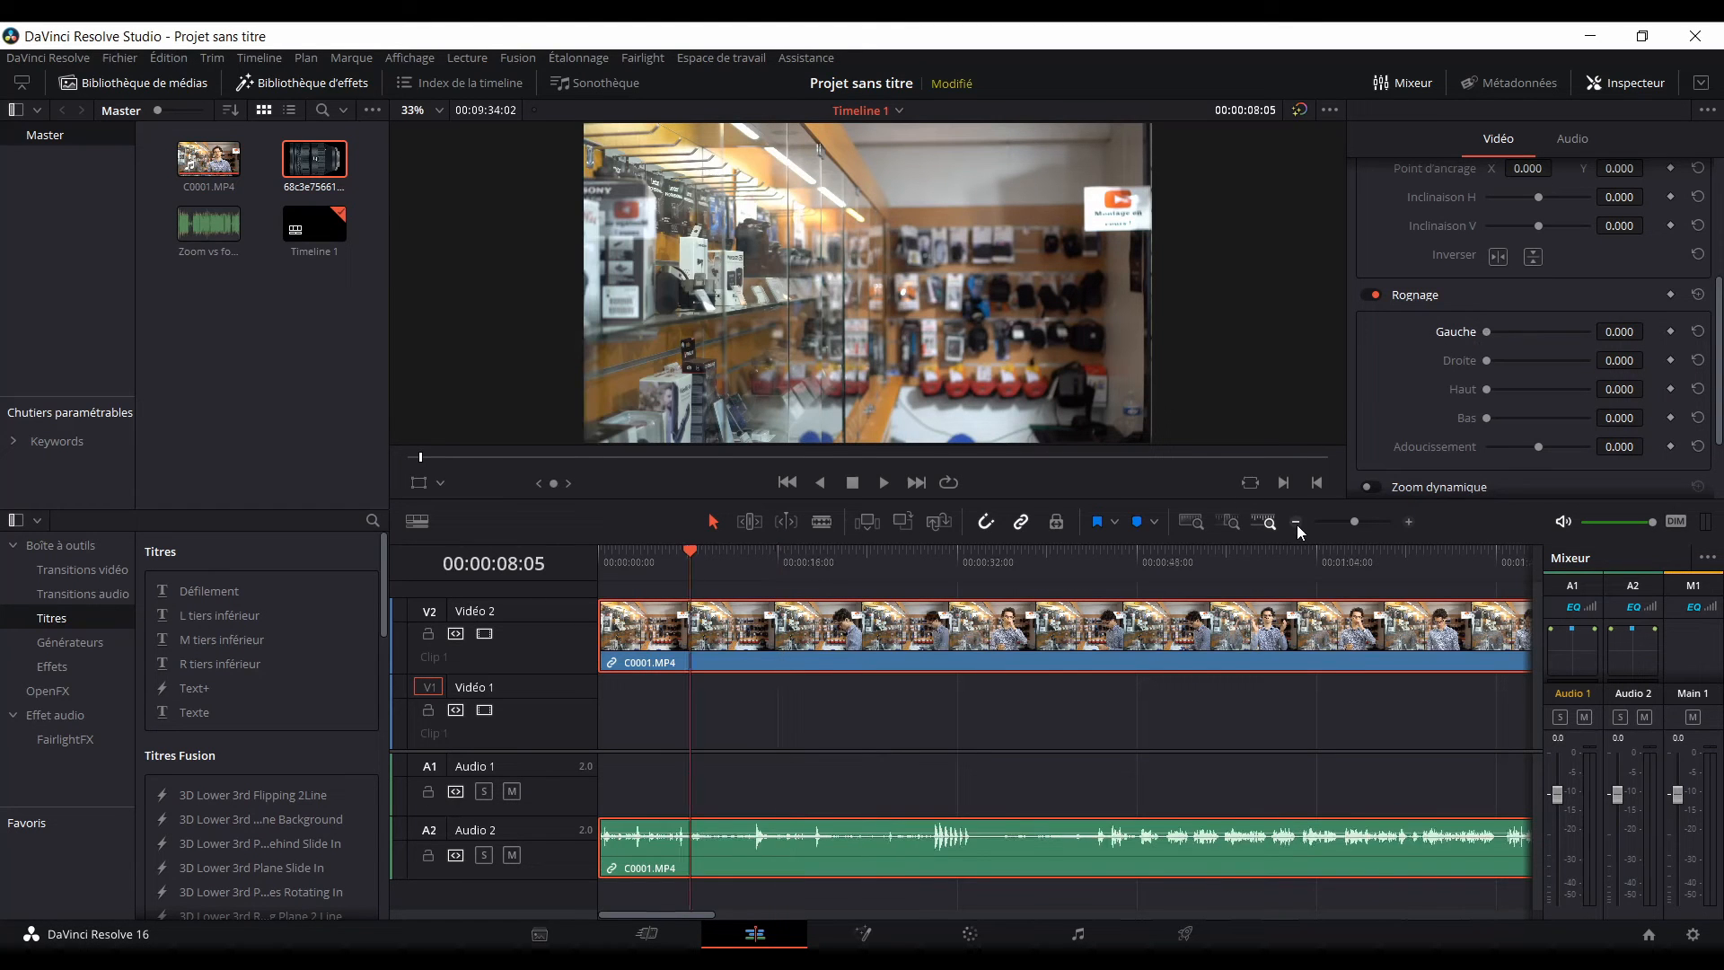
click(1296, 522)
click(1296, 521)
click(1112, 562)
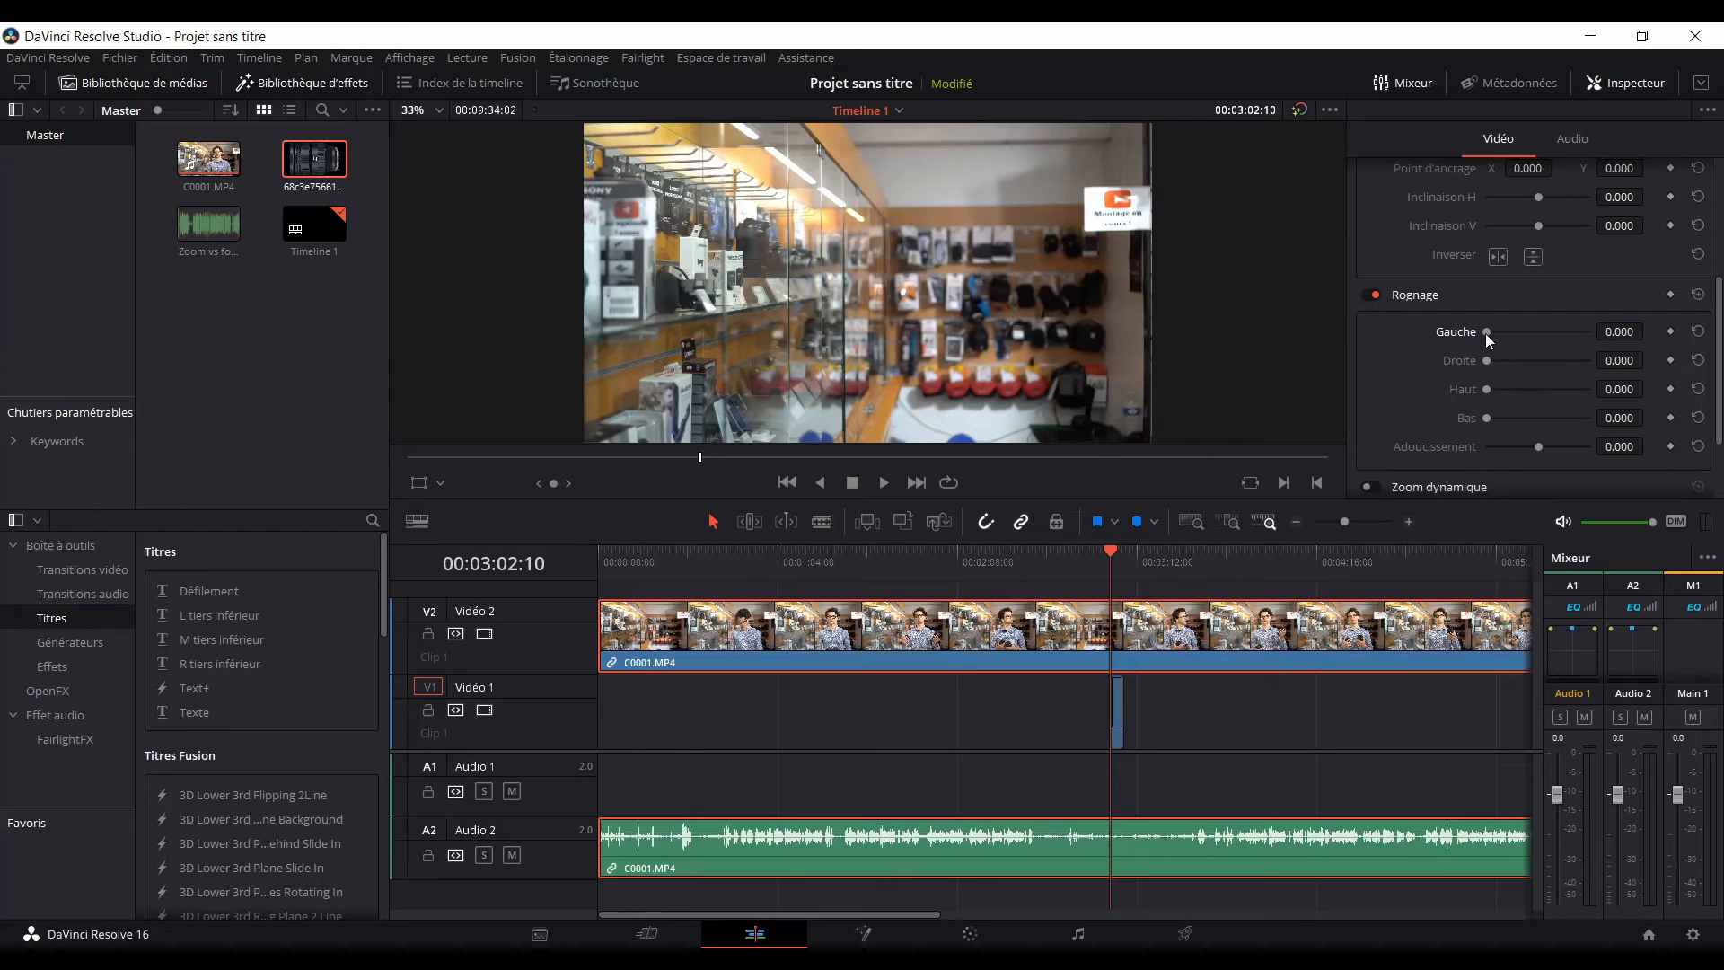
drag(1485, 332, 1442, 356)
scroll(1401, 331, up, 5)
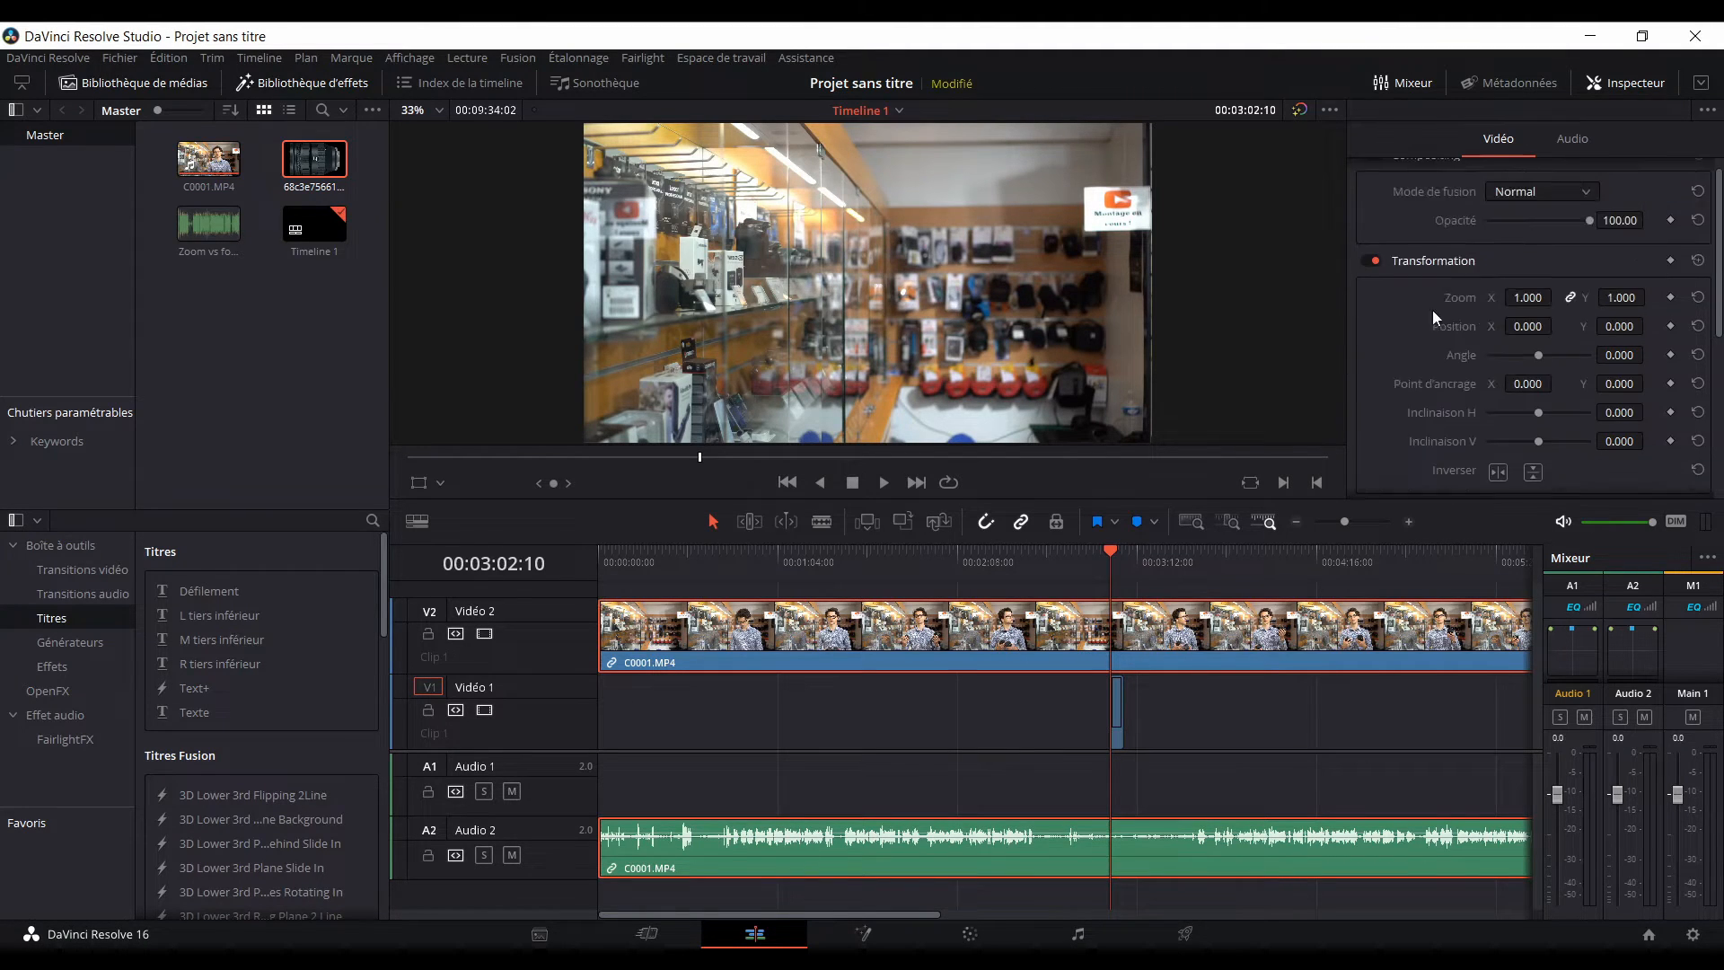
Crop C0001.MP4 with Haut at about 159.7 and Bas at about 150.3 to form black bars.
drag(1621, 221, 1710, 221)
scroll(1439, 373, down, 3)
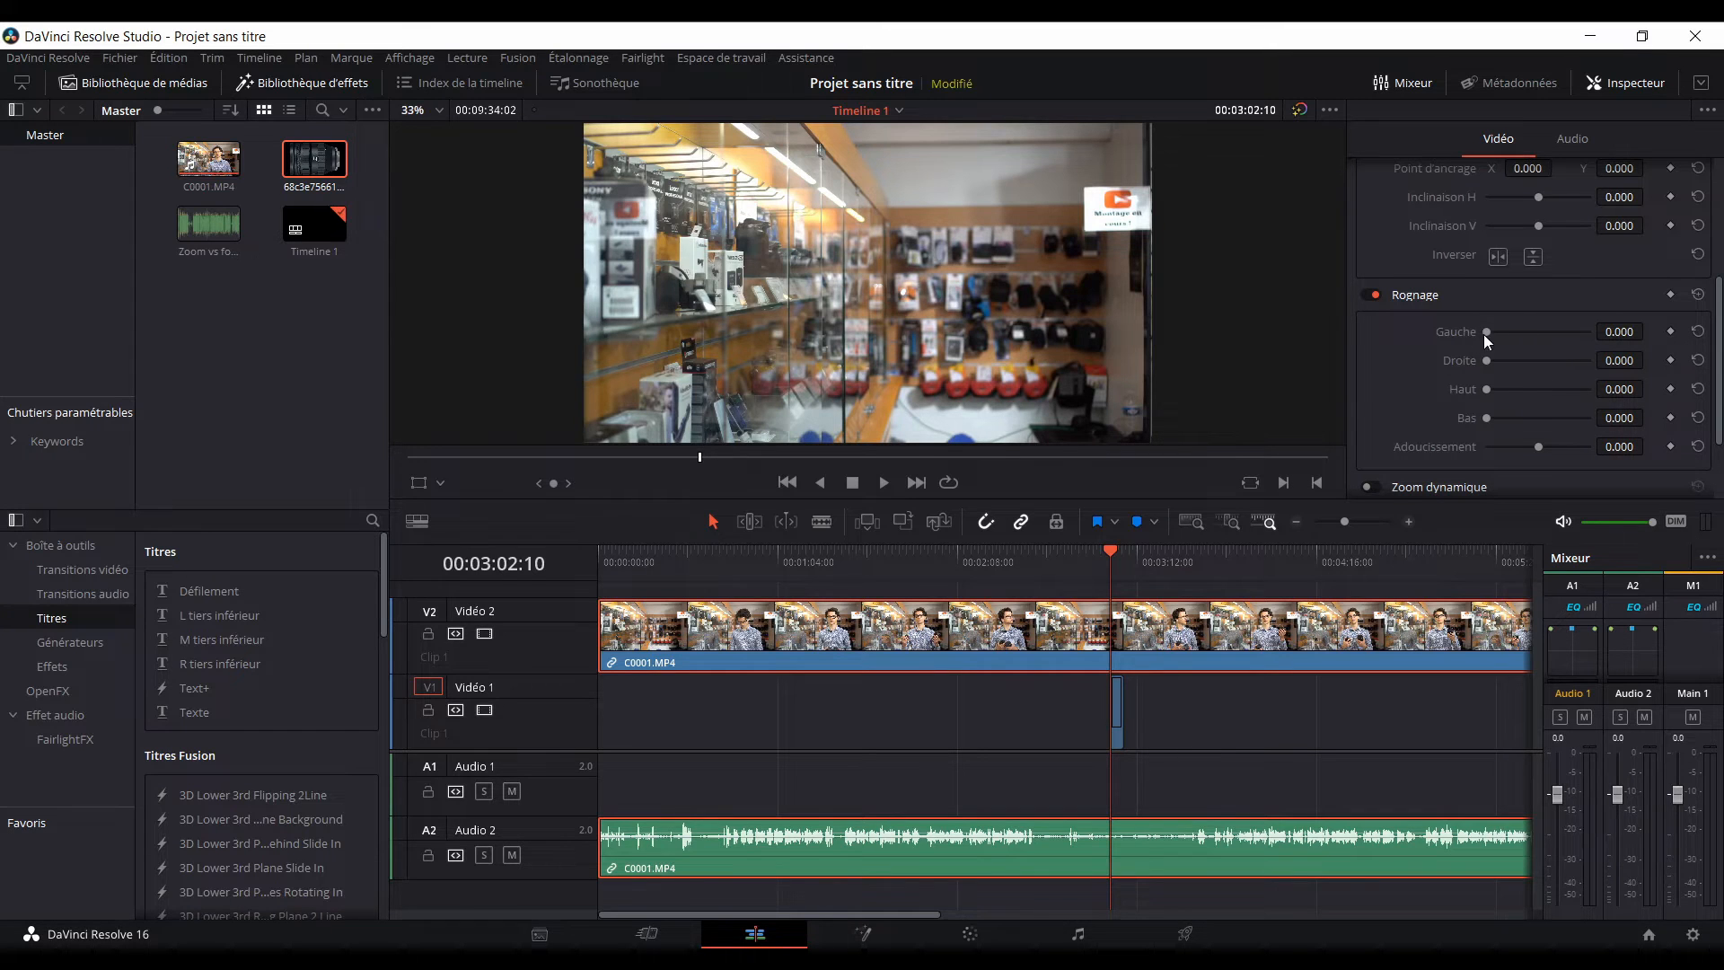
mouse_move(1485, 332)
mouse_down()
mouse_move(1530, 343)
mouse_move(1474, 346)
mouse_up()
drag(1490, 360, 1479, 398)
mouse_move(1483, 419)
mouse_down()
mouse_move(1506, 420)
mouse_move(1451, 414)
mouse_move(1498, 433)
mouse_move(1506, 396)
mouse_up()
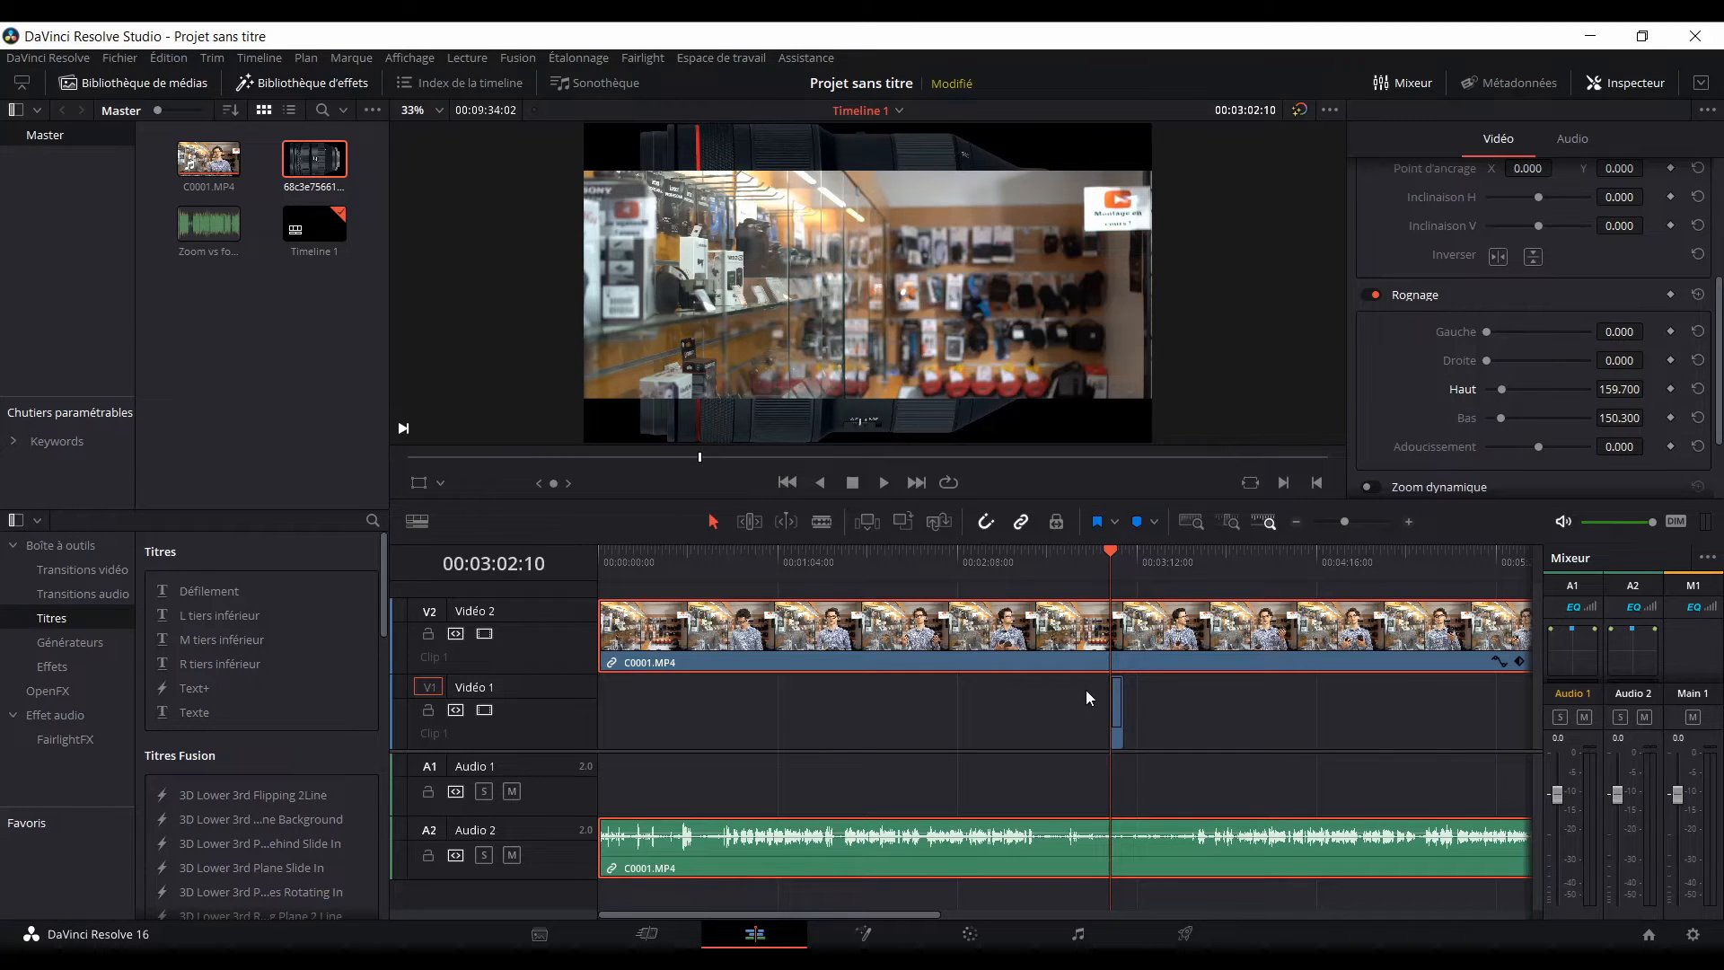
Move the playhead to 00:02:54:18 and reset the Haut and Bas crops of C0001.MP4 to 0.
click(1119, 697)
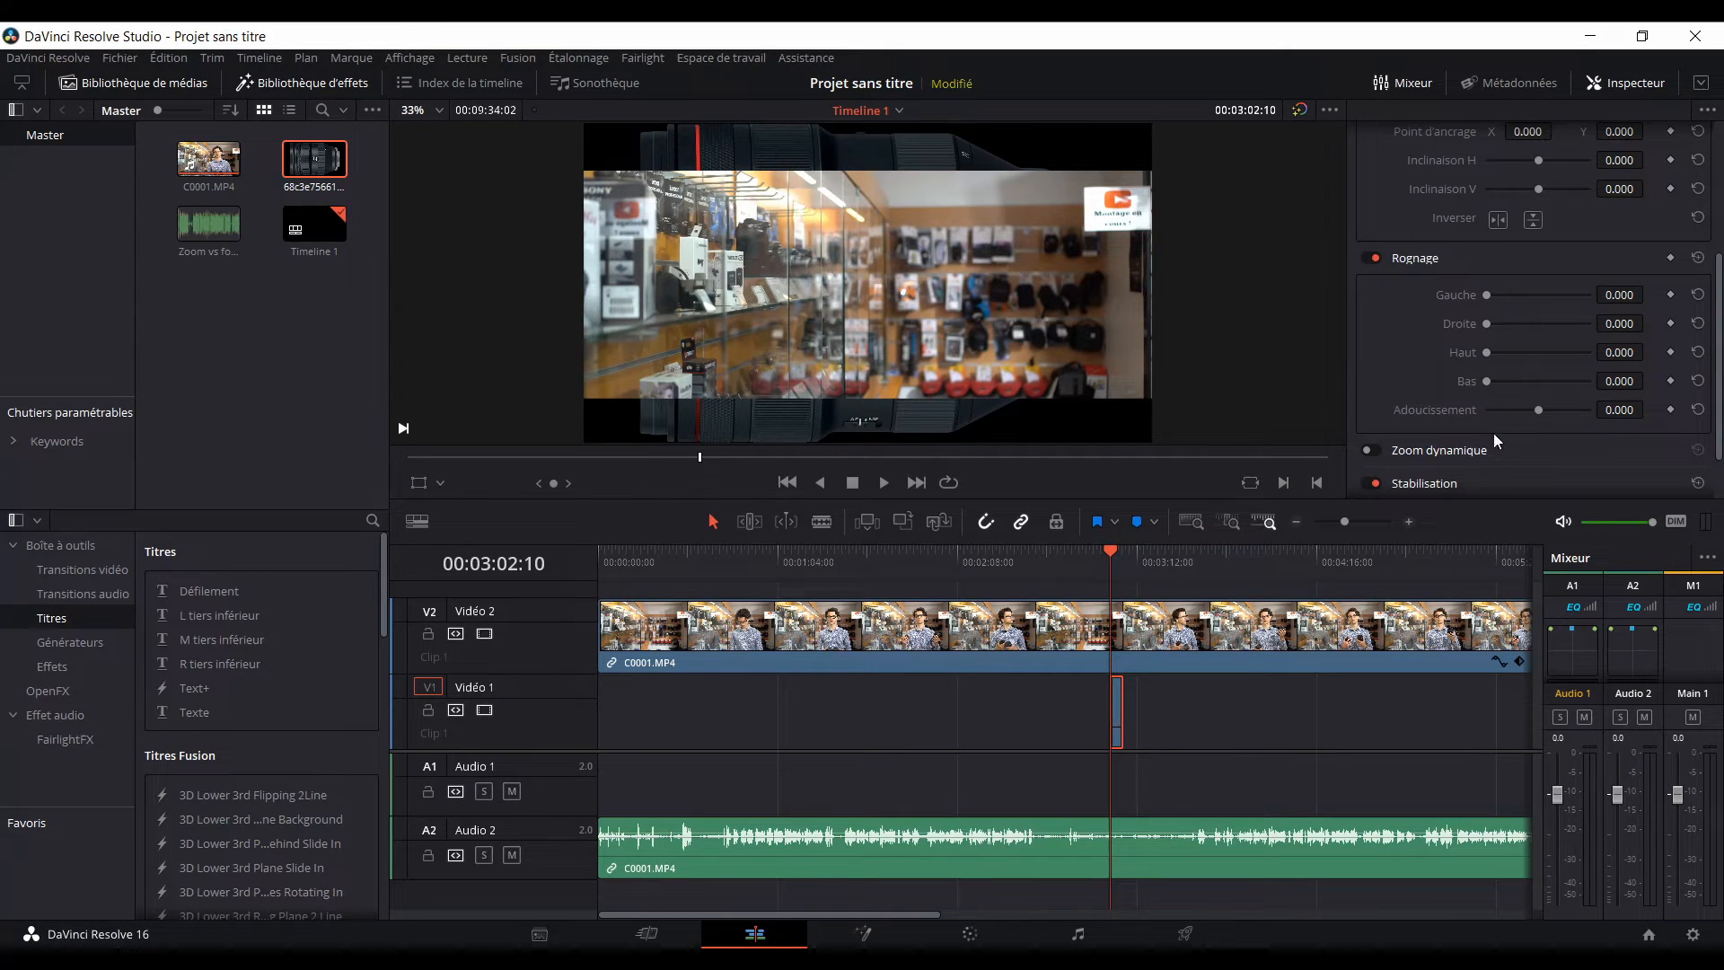
click(1089, 564)
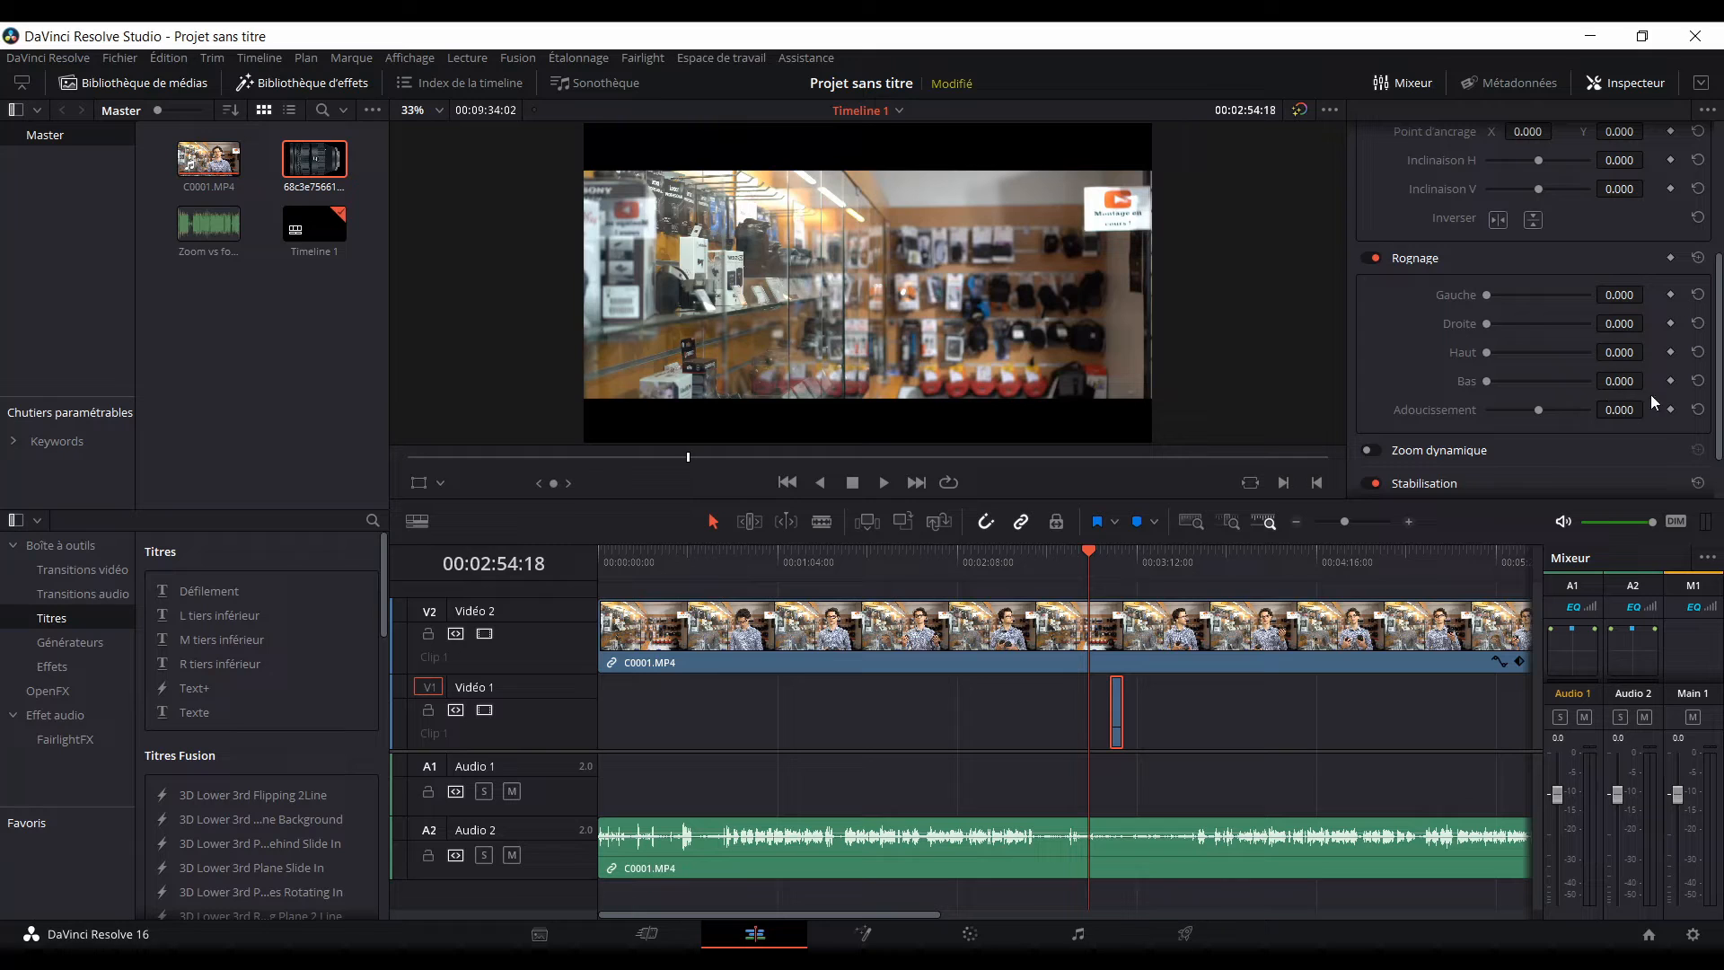
click(1230, 621)
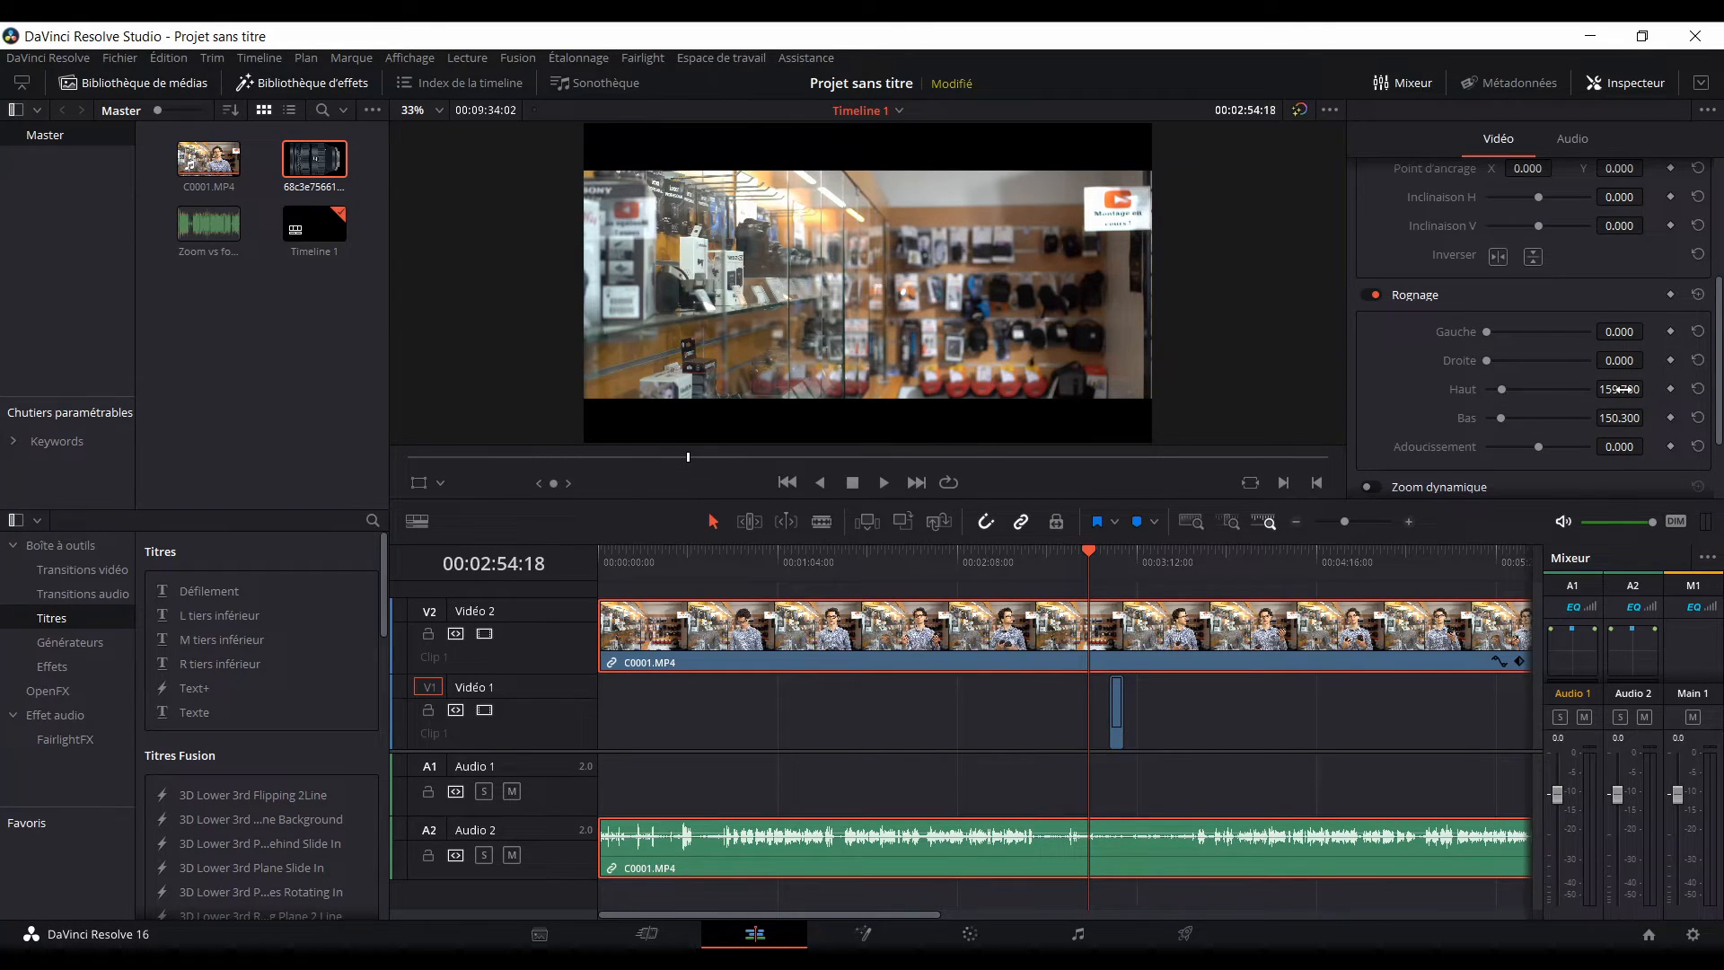
drag(1623, 389, 1480, 388)
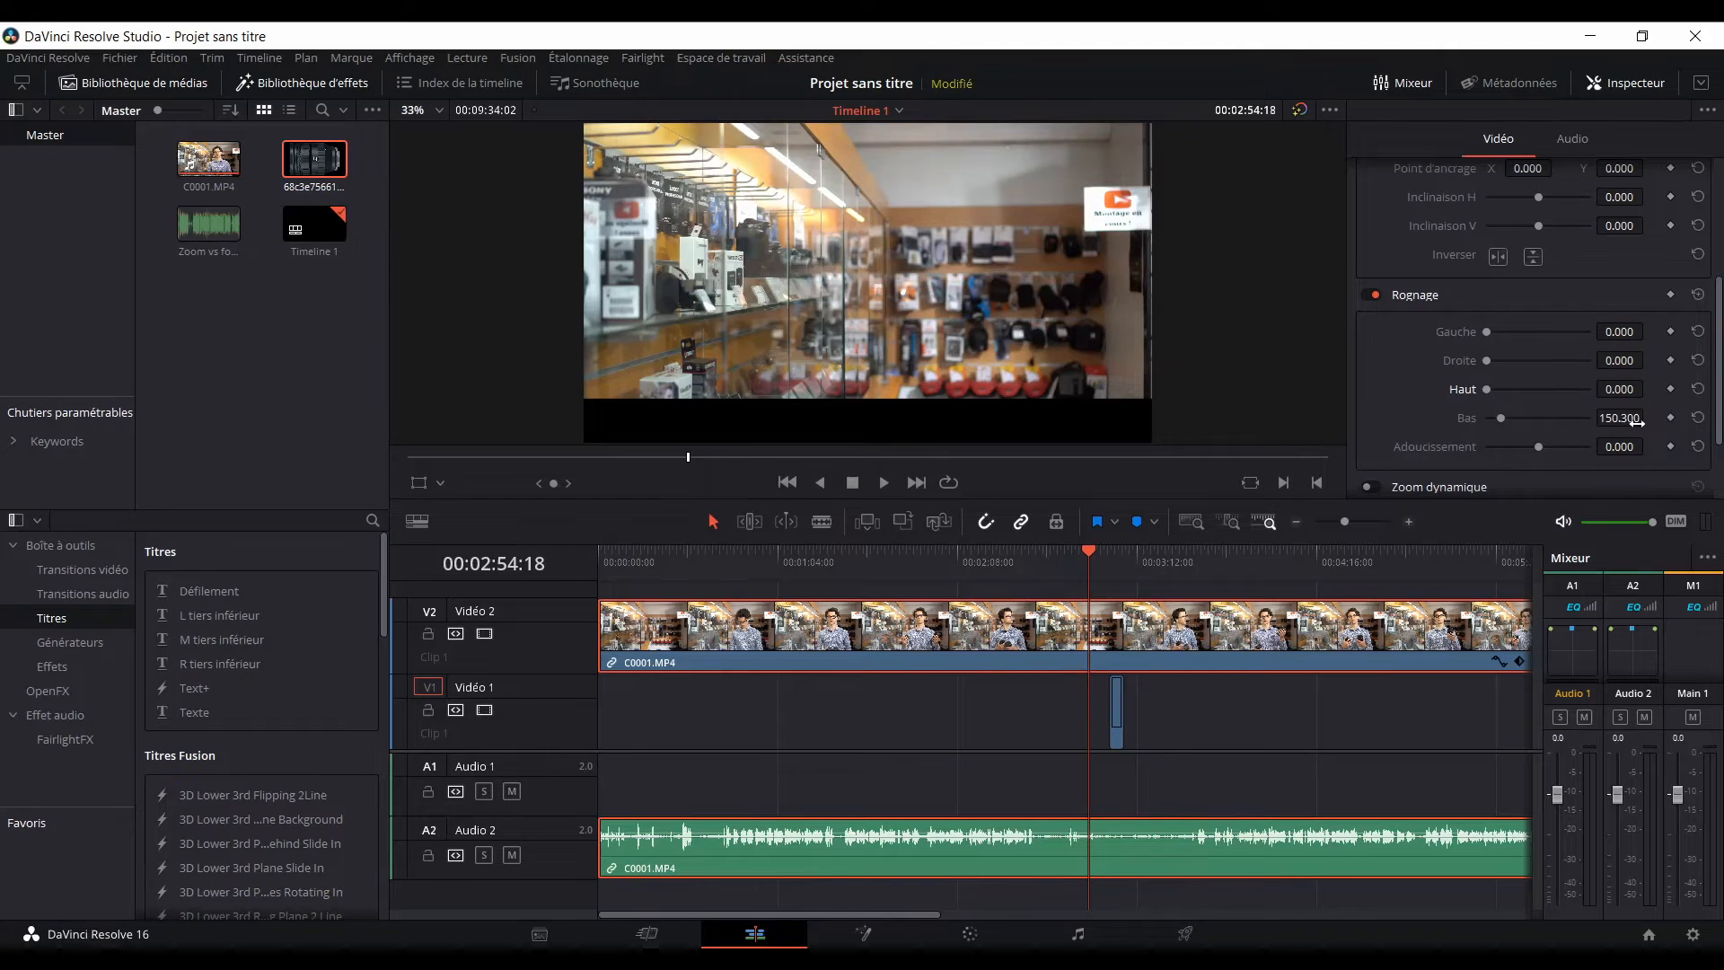
drag(1635, 419, 1526, 419)
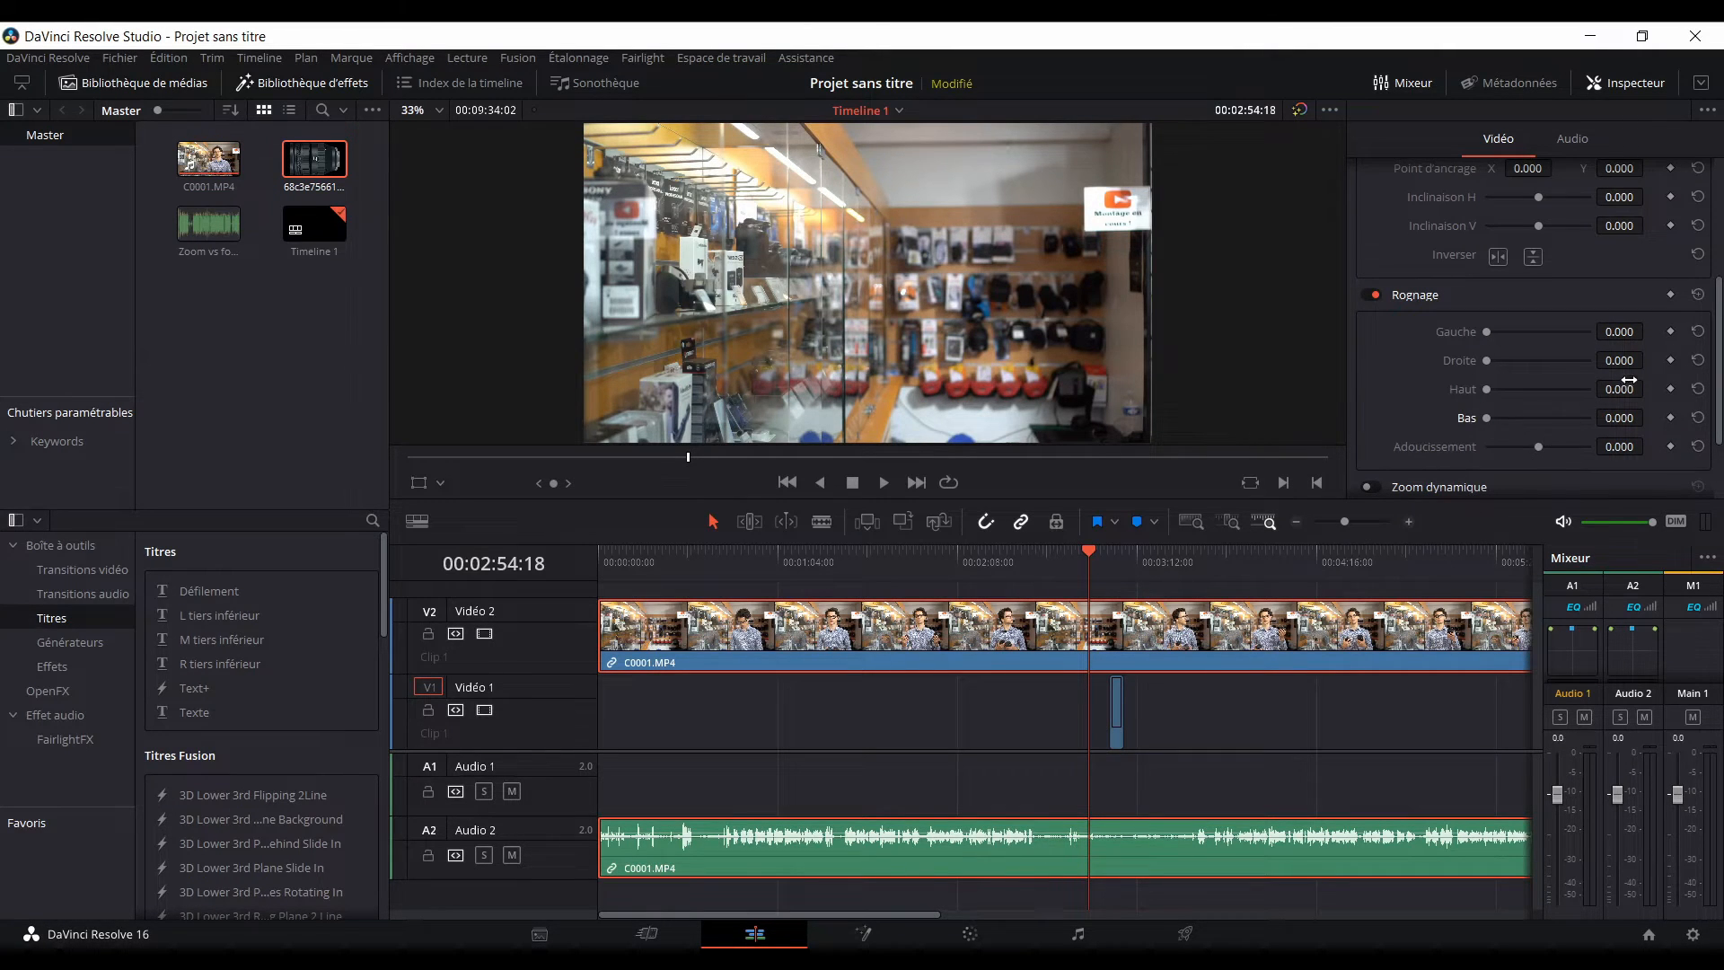
Crop the top of C0001.MP4 by 246 and try softening the edge with Adoucissement at about 24.8, restoring Adoucissement to 0.
drag(1613, 390, 1670, 389)
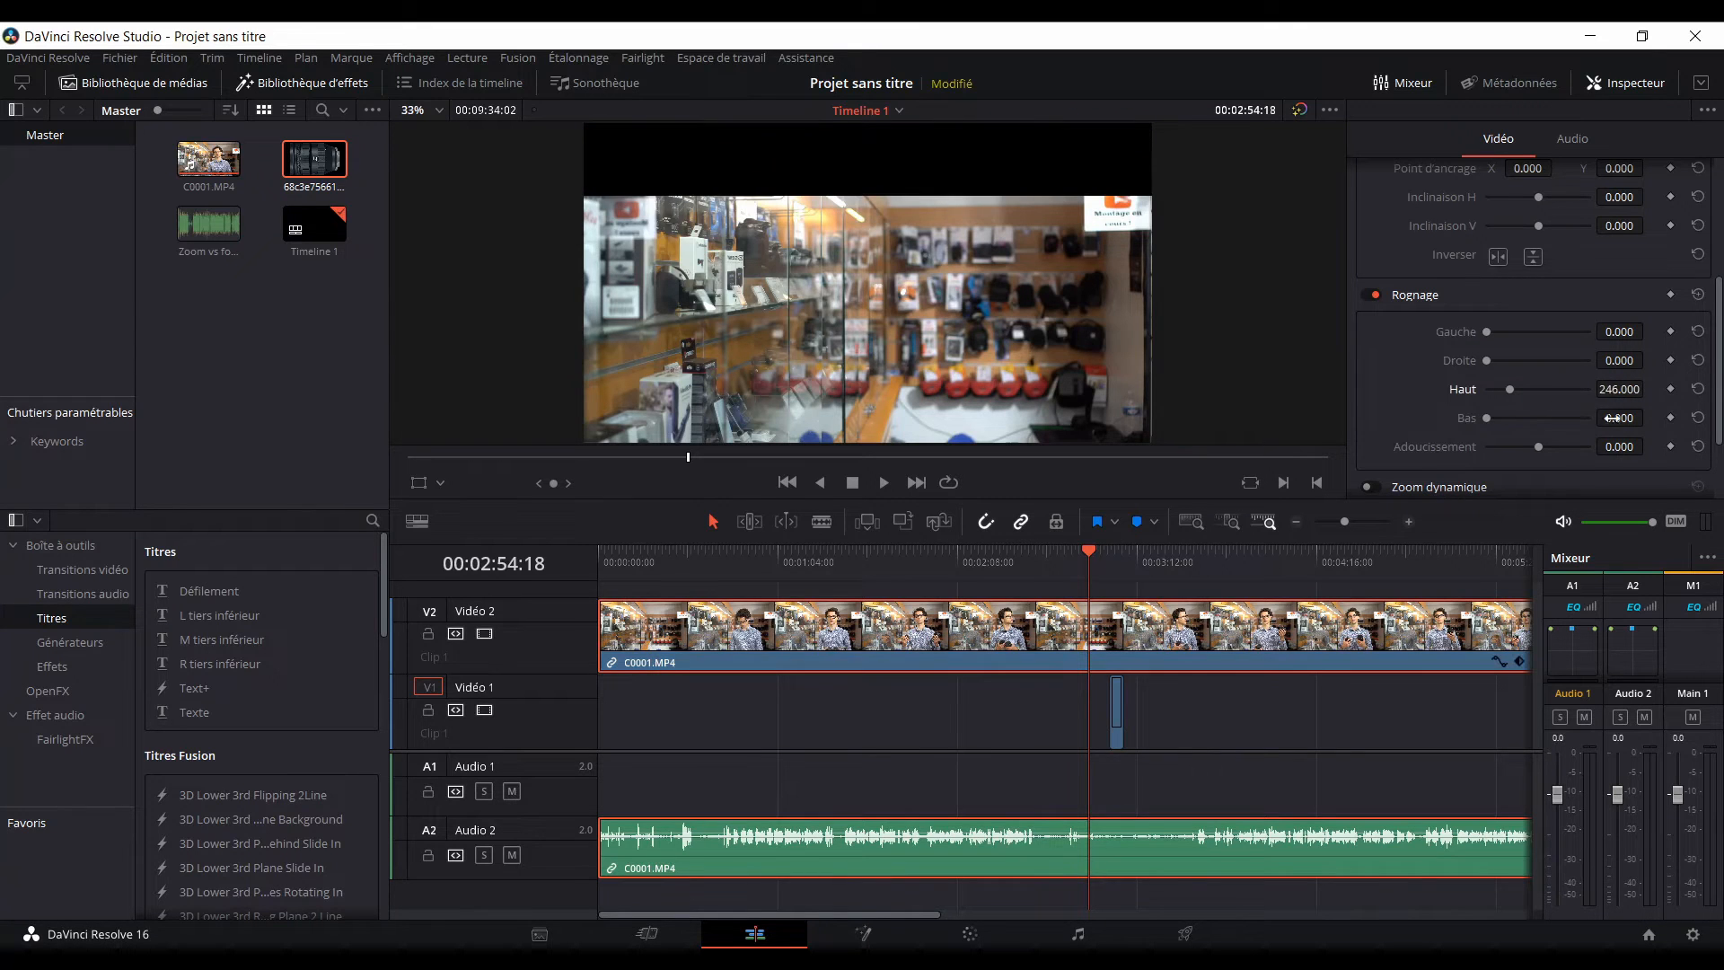
drag(1616, 446, 1648, 446)
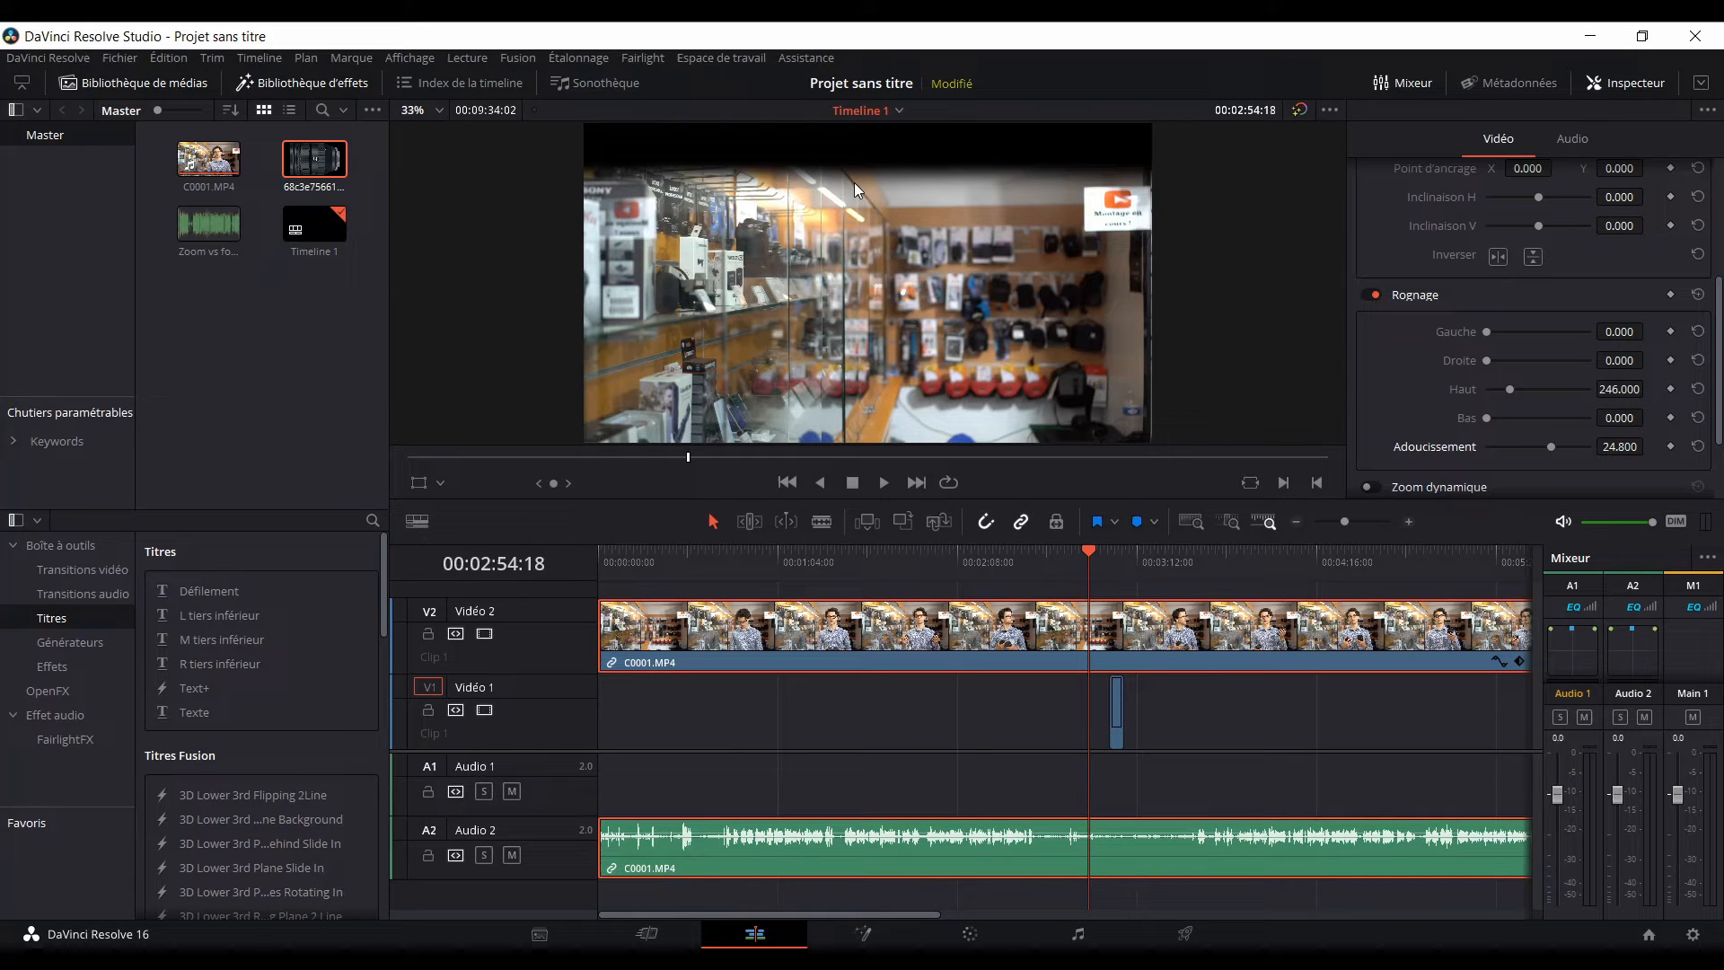
mouse_move(1620, 446)
mouse_down()
mouse_move(1531, 446)
mouse_move(1627, 447)
mouse_up()
double_click(1617, 447)
text(0)
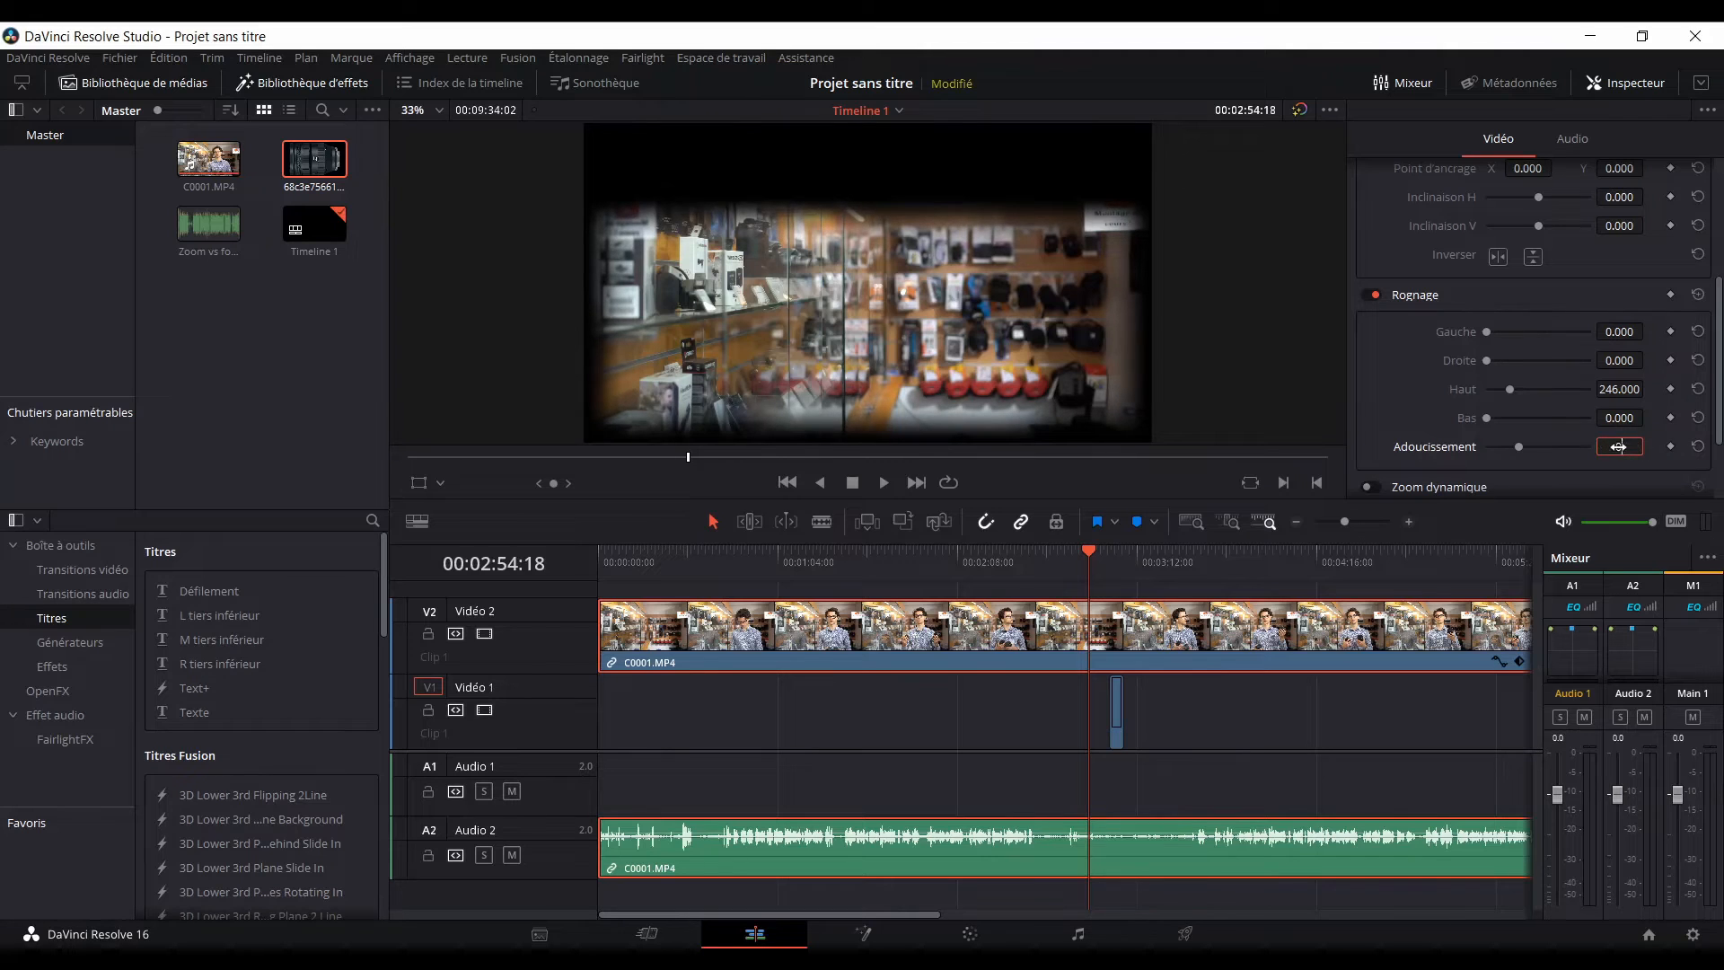
key(Return)
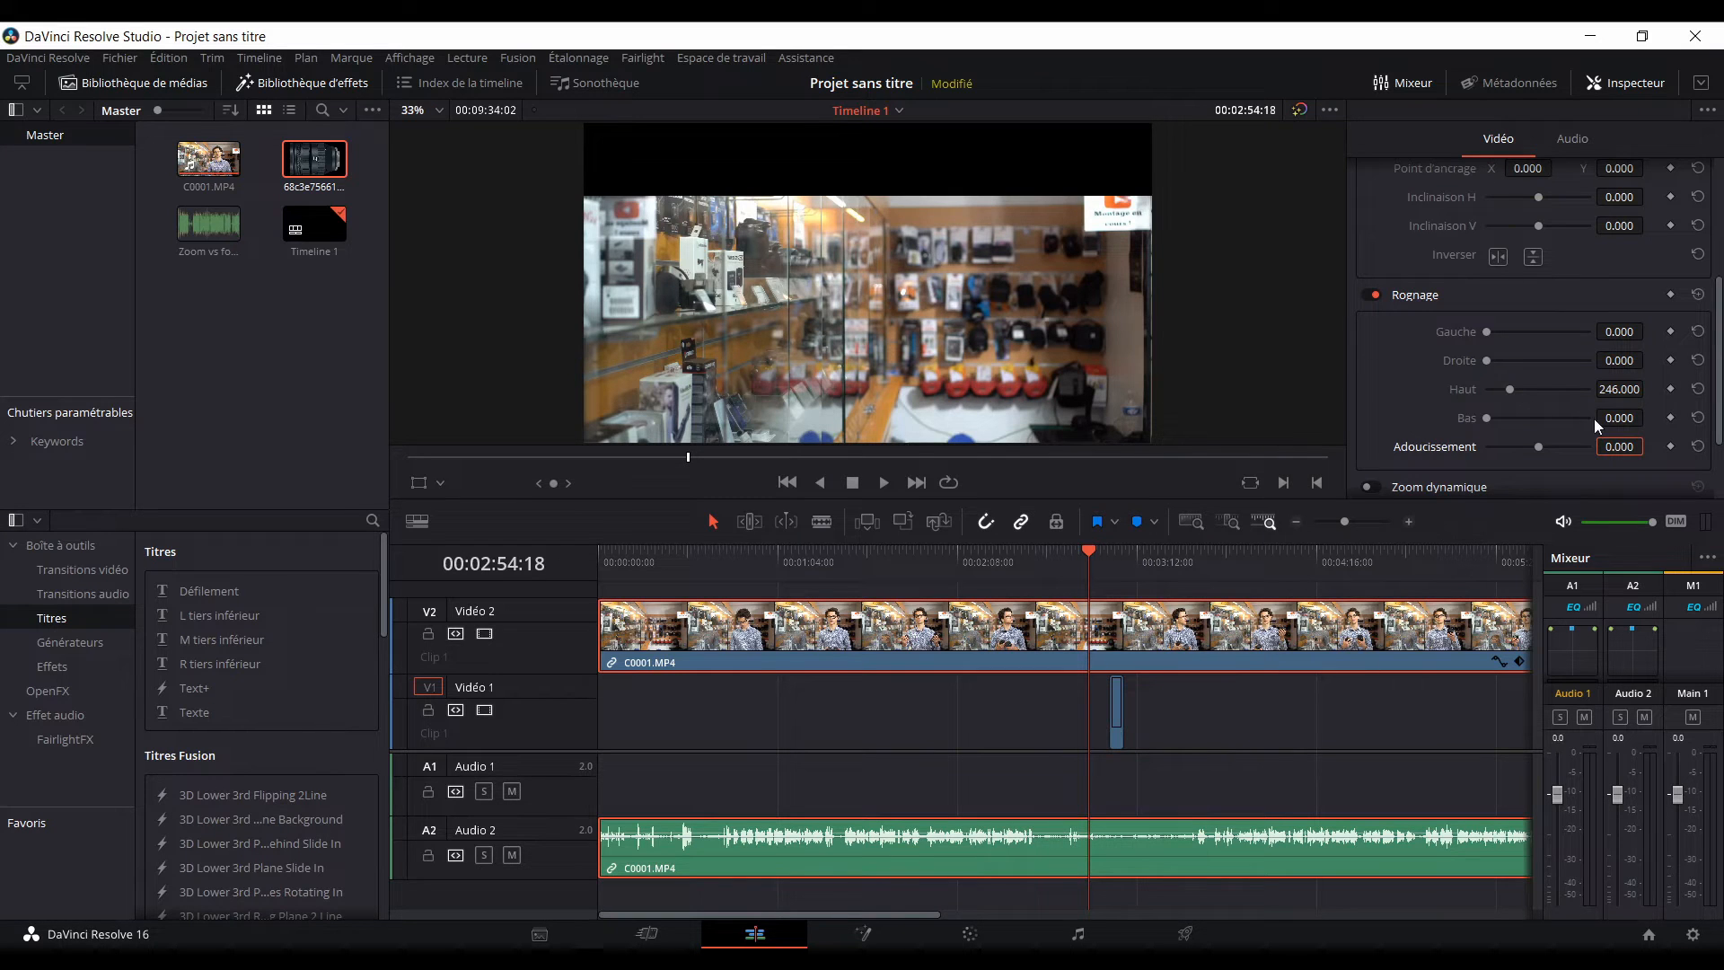
Try an Adoucissement of about 17.8 on the cropped top edge, restoring it to 0.
drag(1620, 446, 1585, 442)
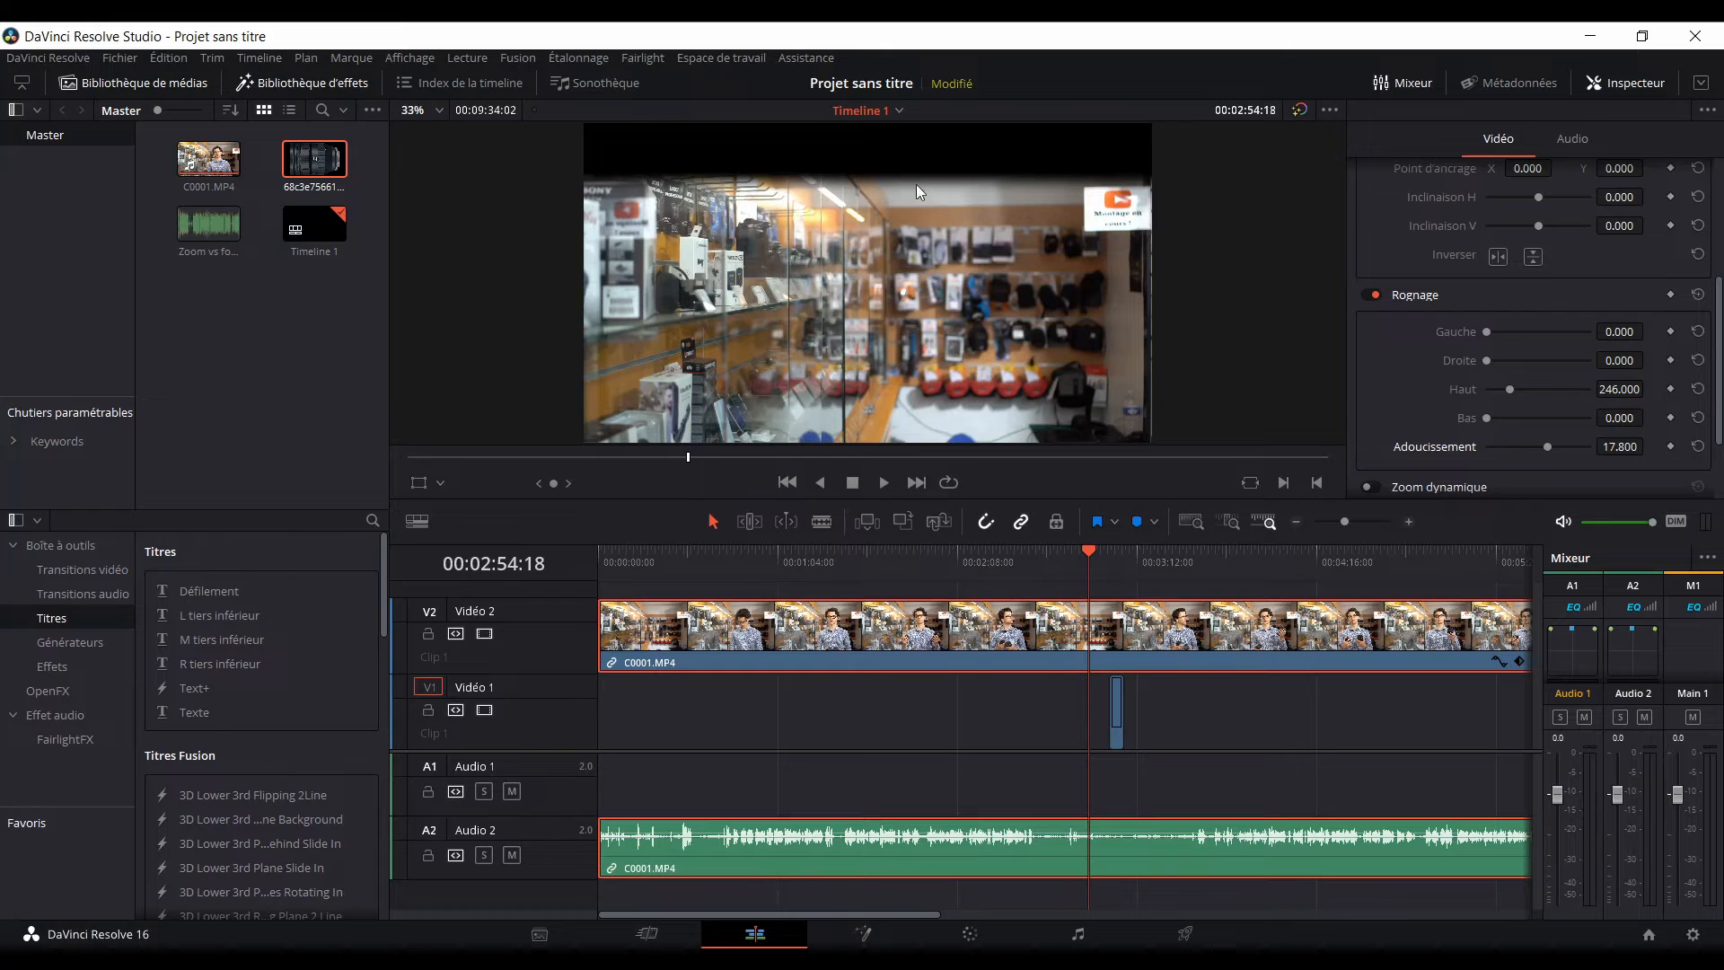
click(1617, 446)
text(0)
key(Return)
Collapse and re-expand the Rognage settings of C0001.MP4.
click(1430, 299)
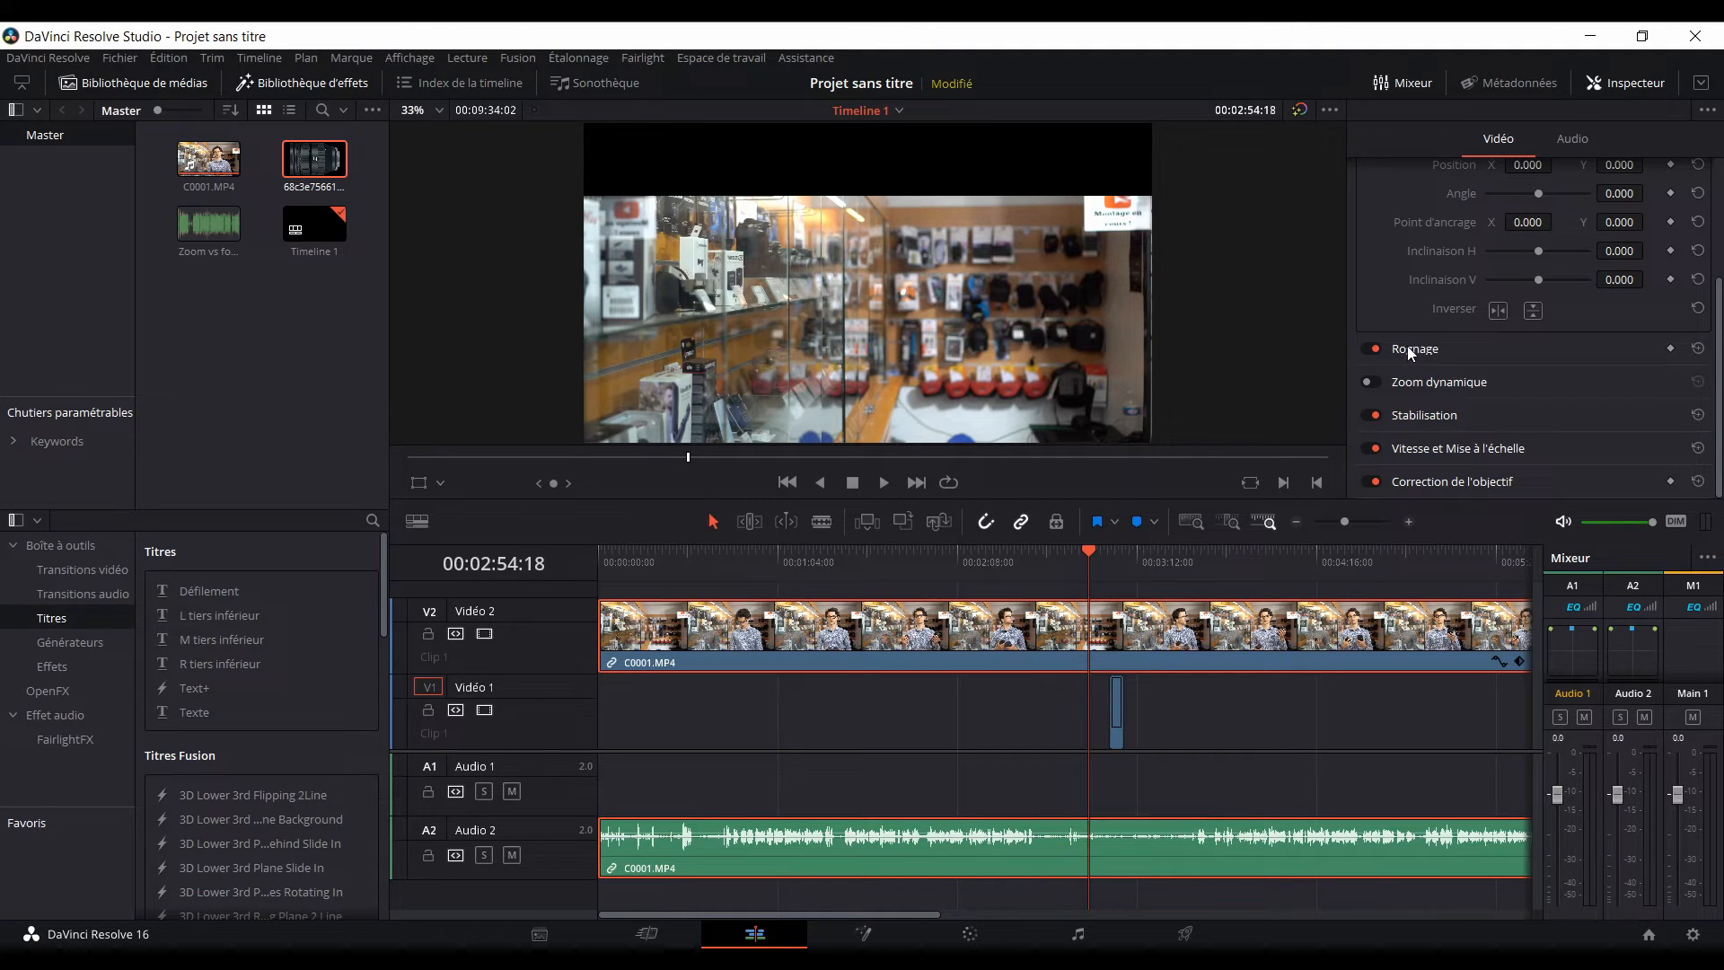
click(1431, 349)
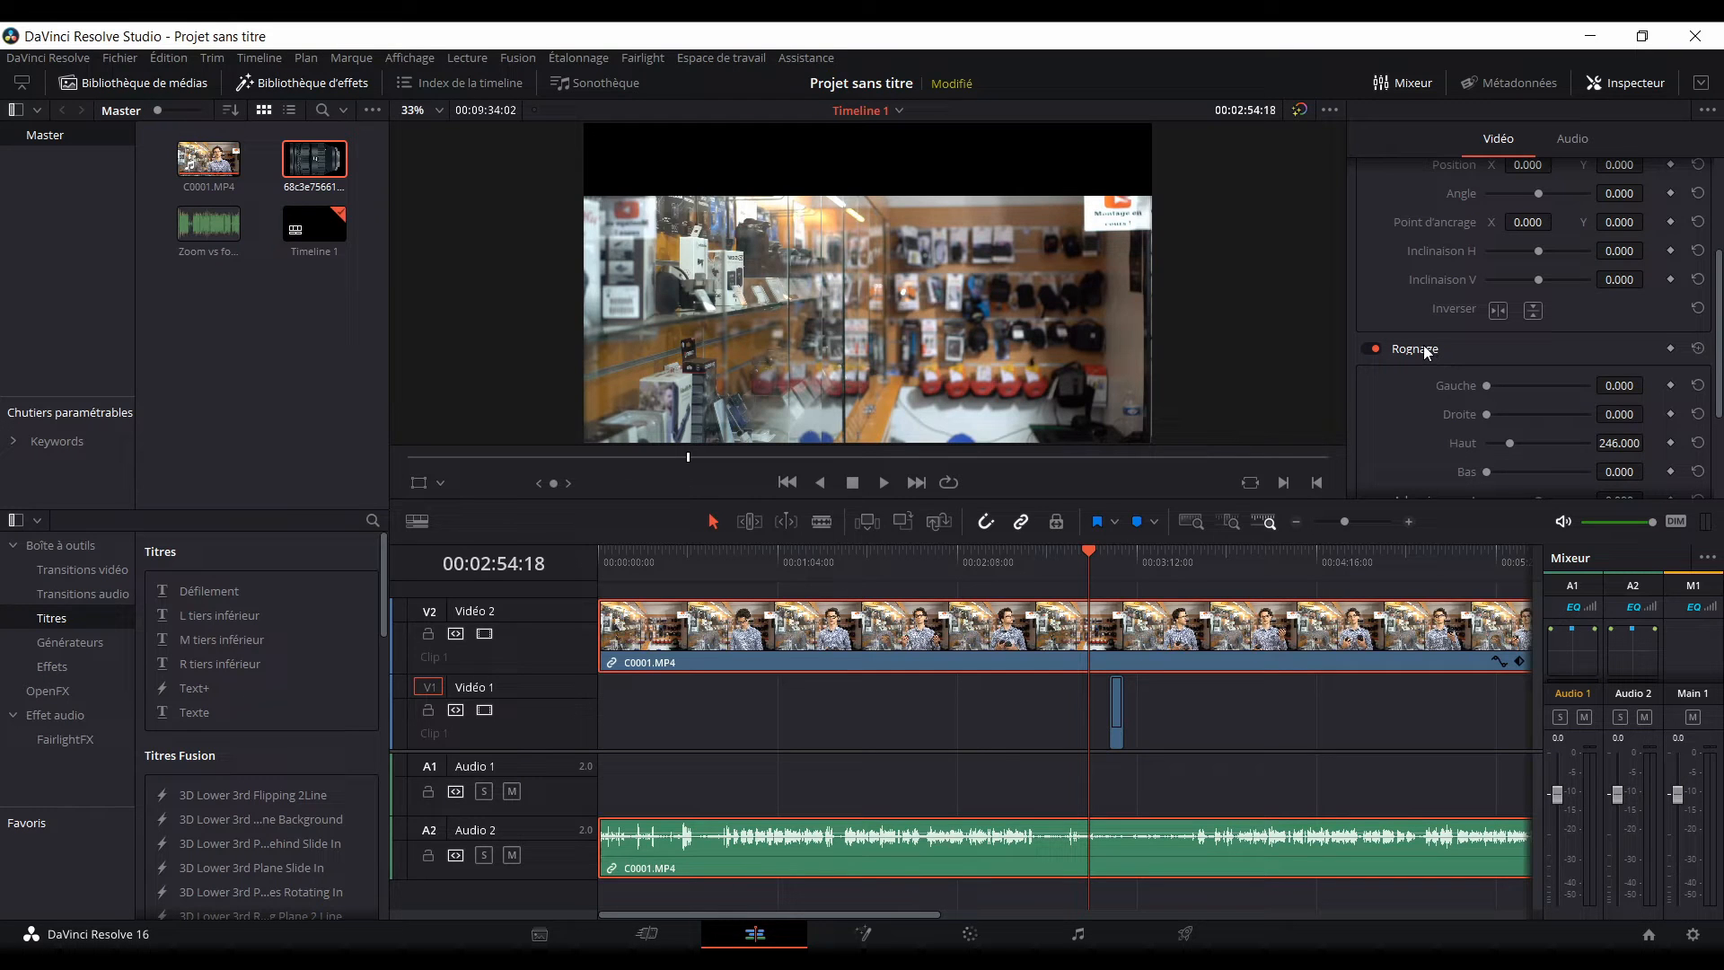
click(1425, 350)
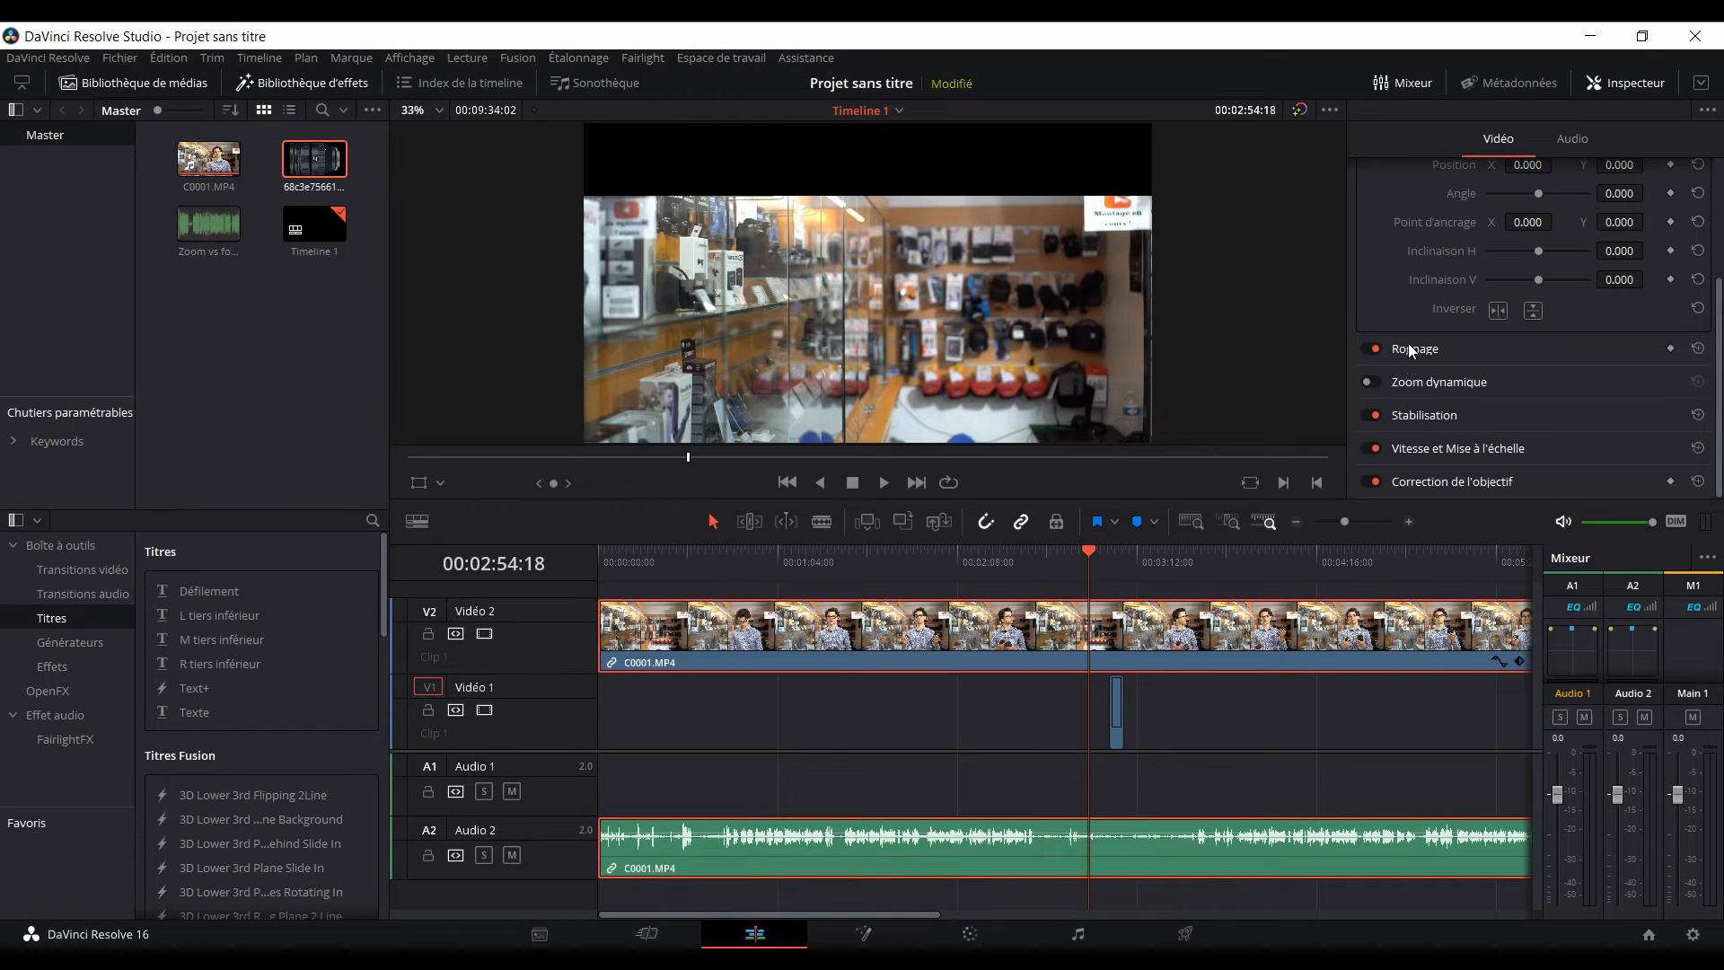
click(1404, 349)
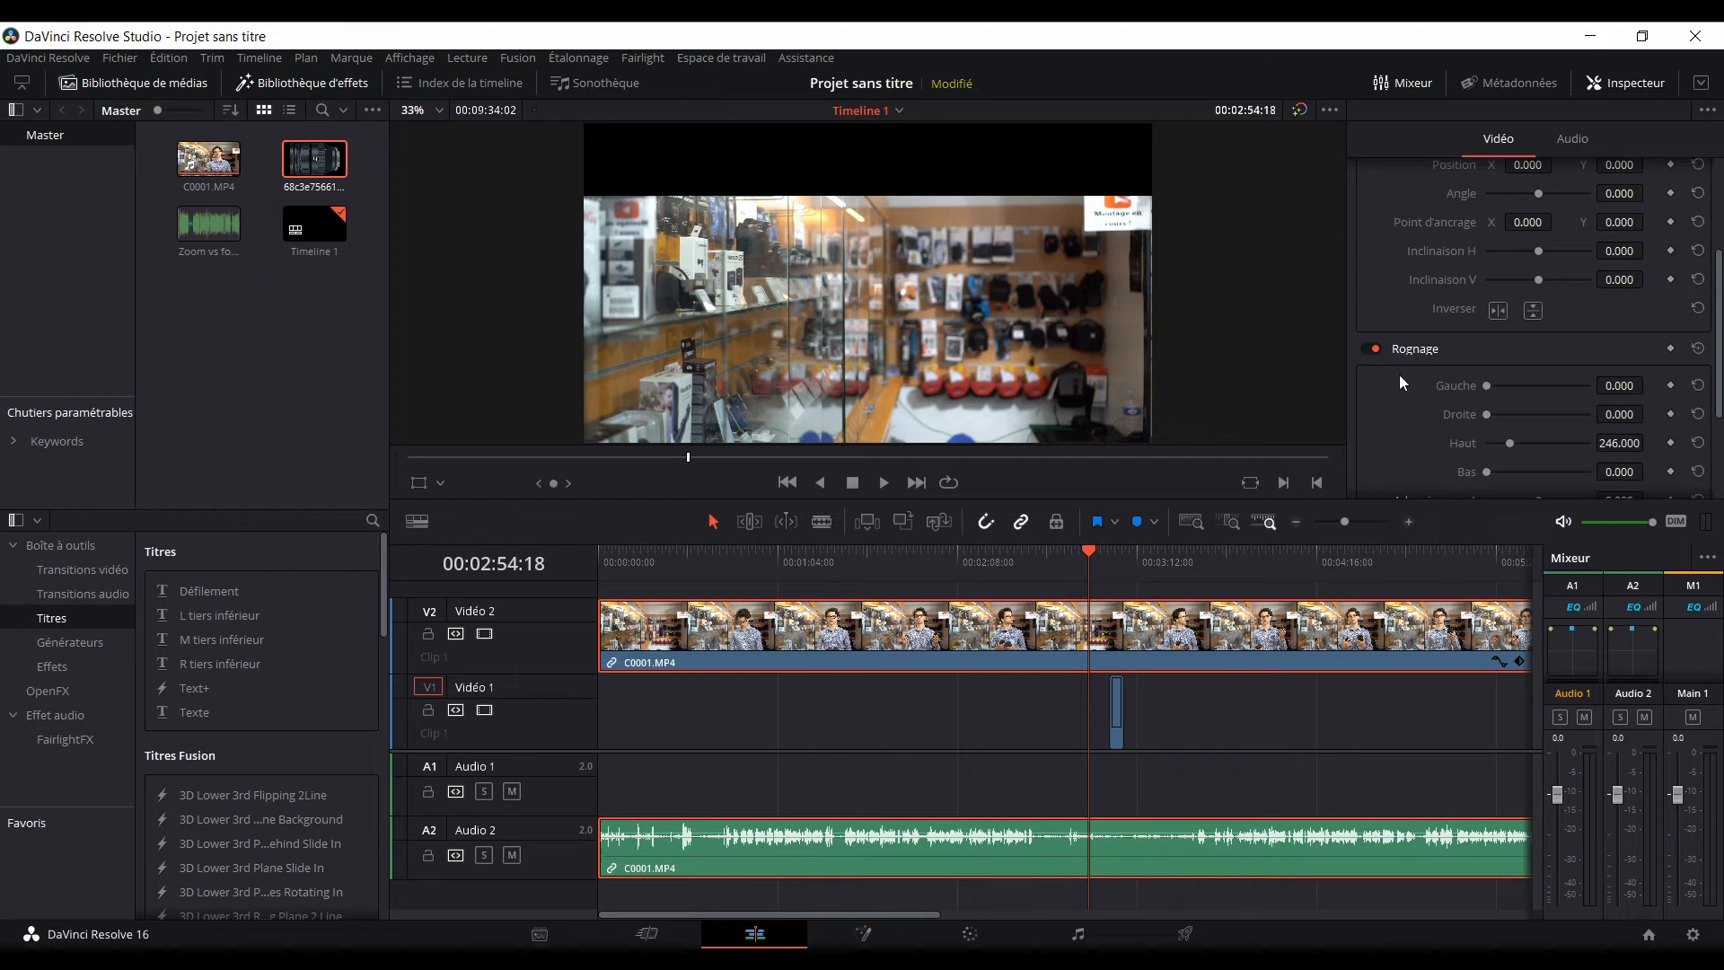
Compare C0001.MP4 with and without cropping, leaving Rognage switched off and its settings collapsed.
click(1372, 349)
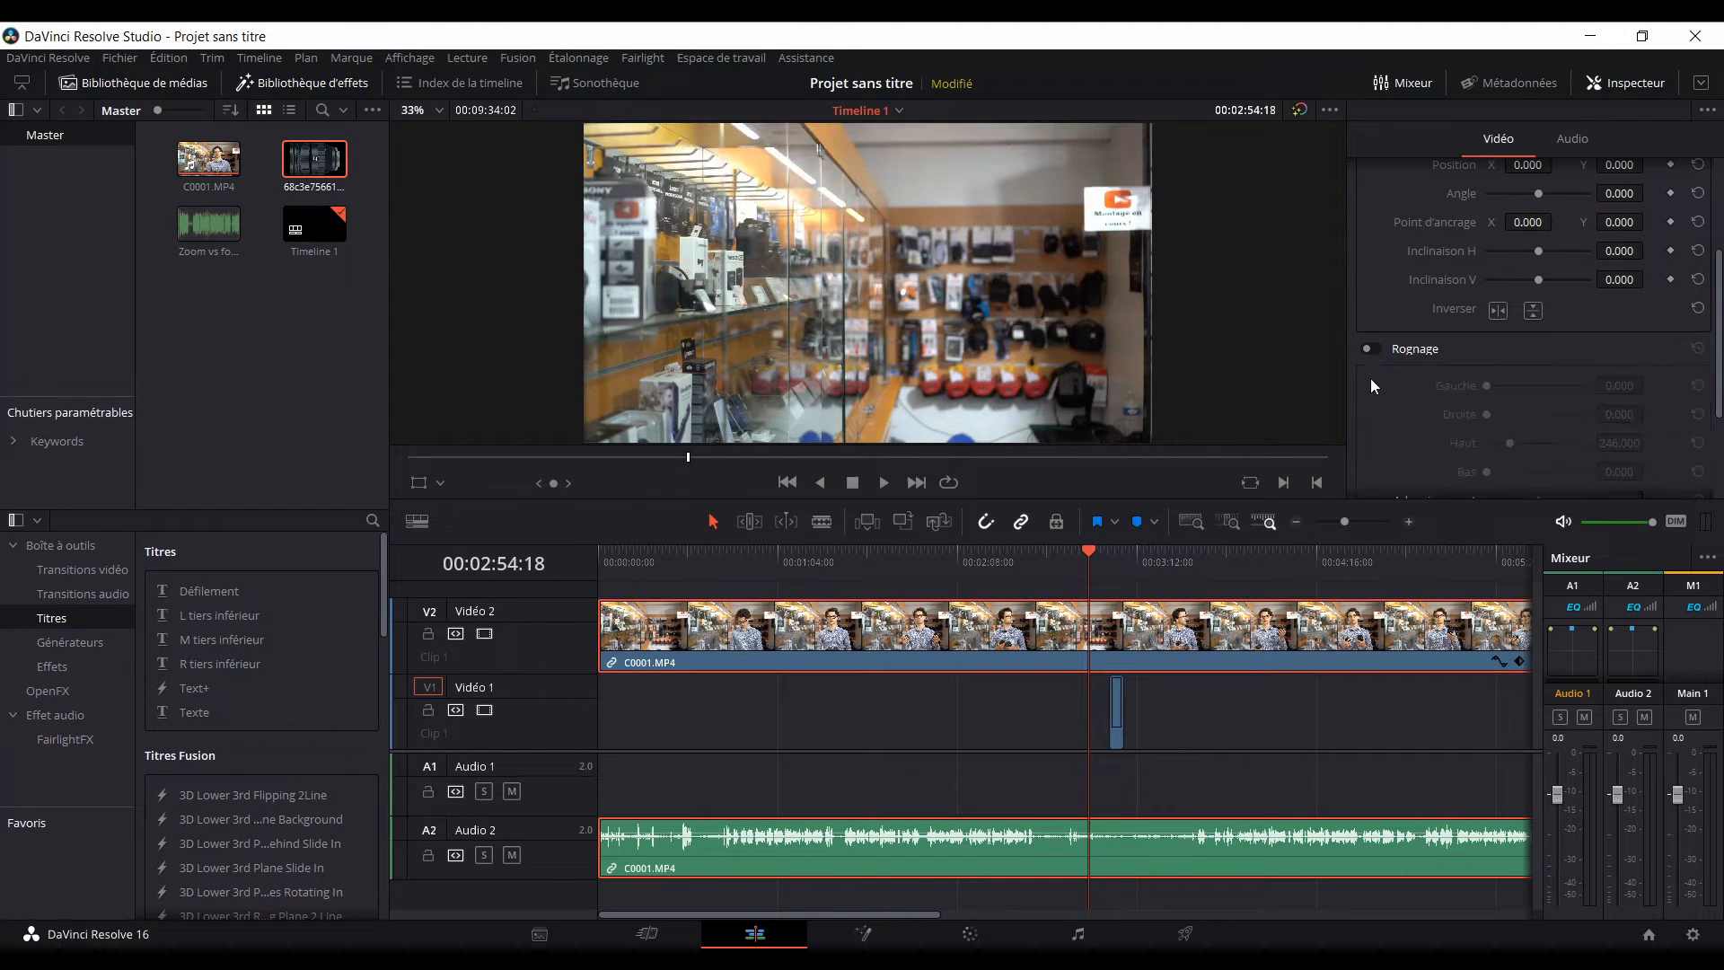
click(1370, 349)
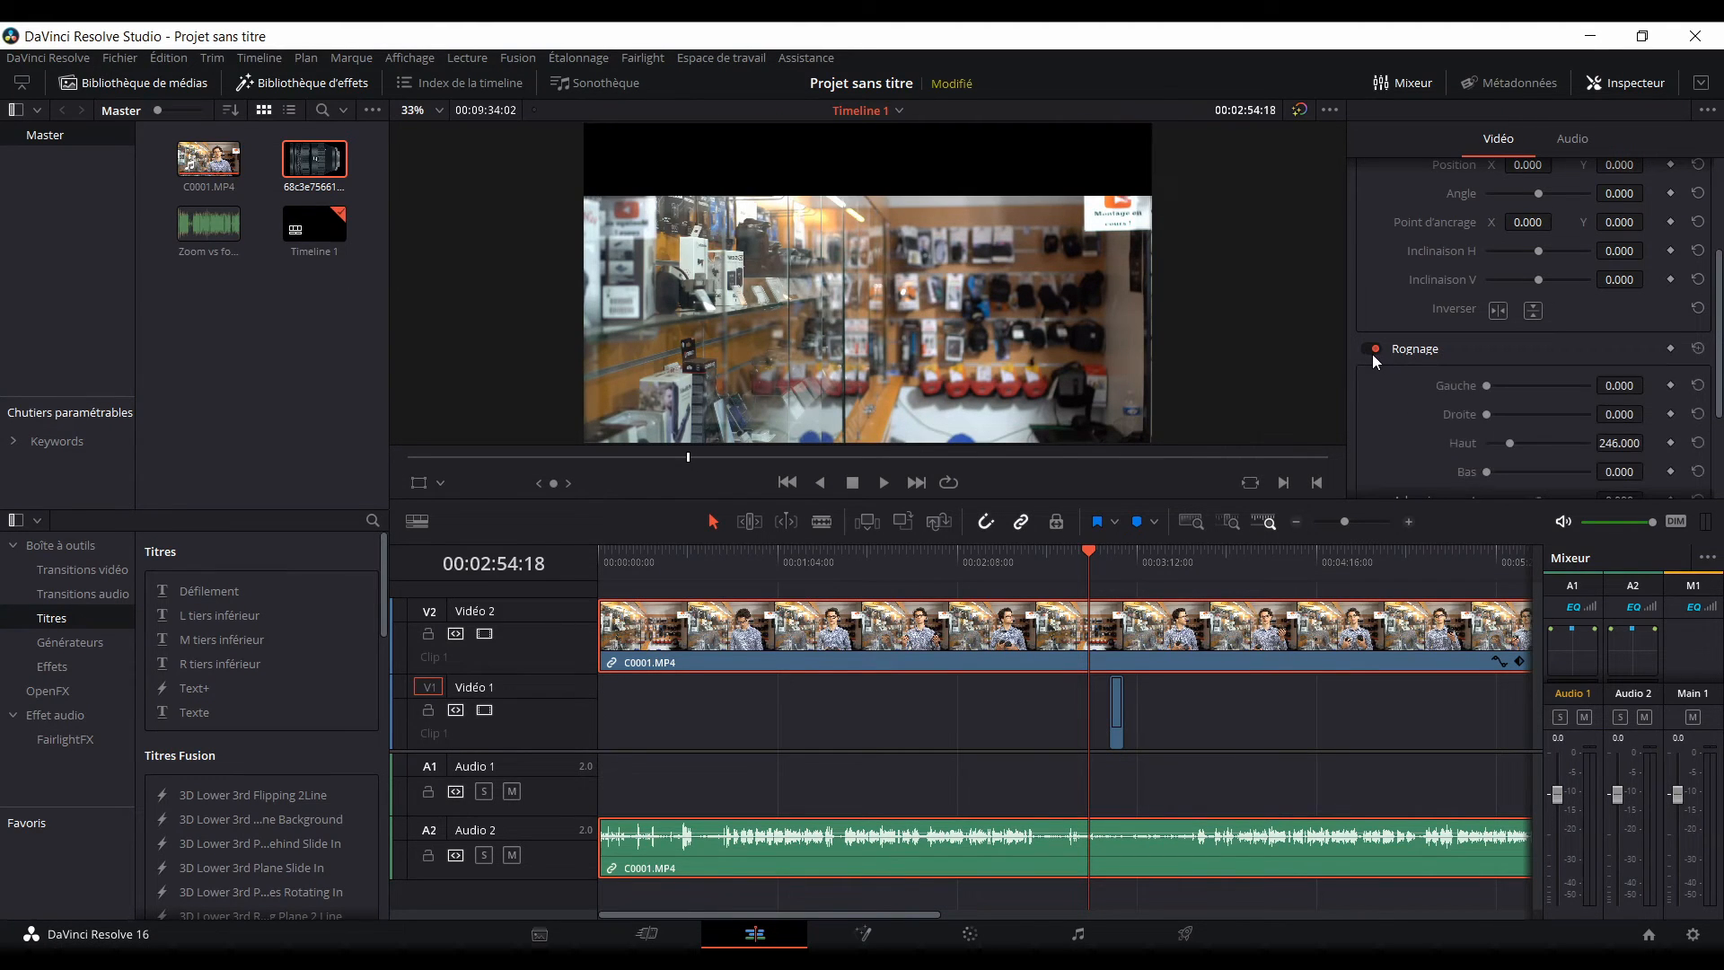
click(1370, 349)
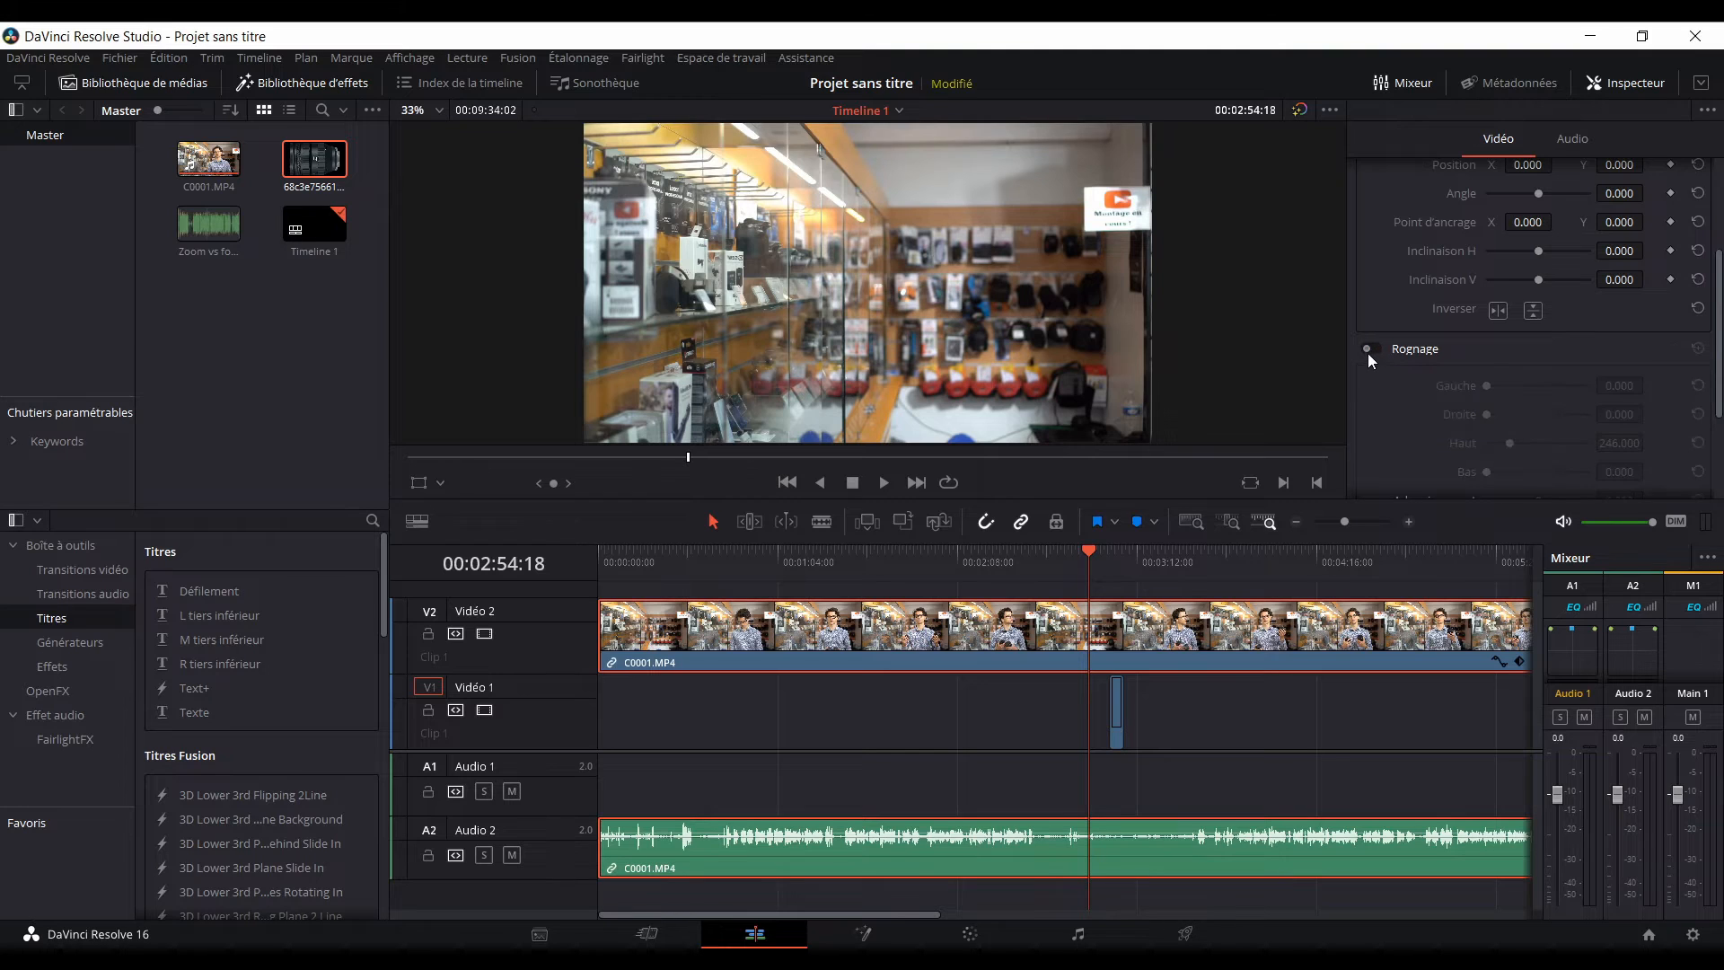
click(1427, 352)
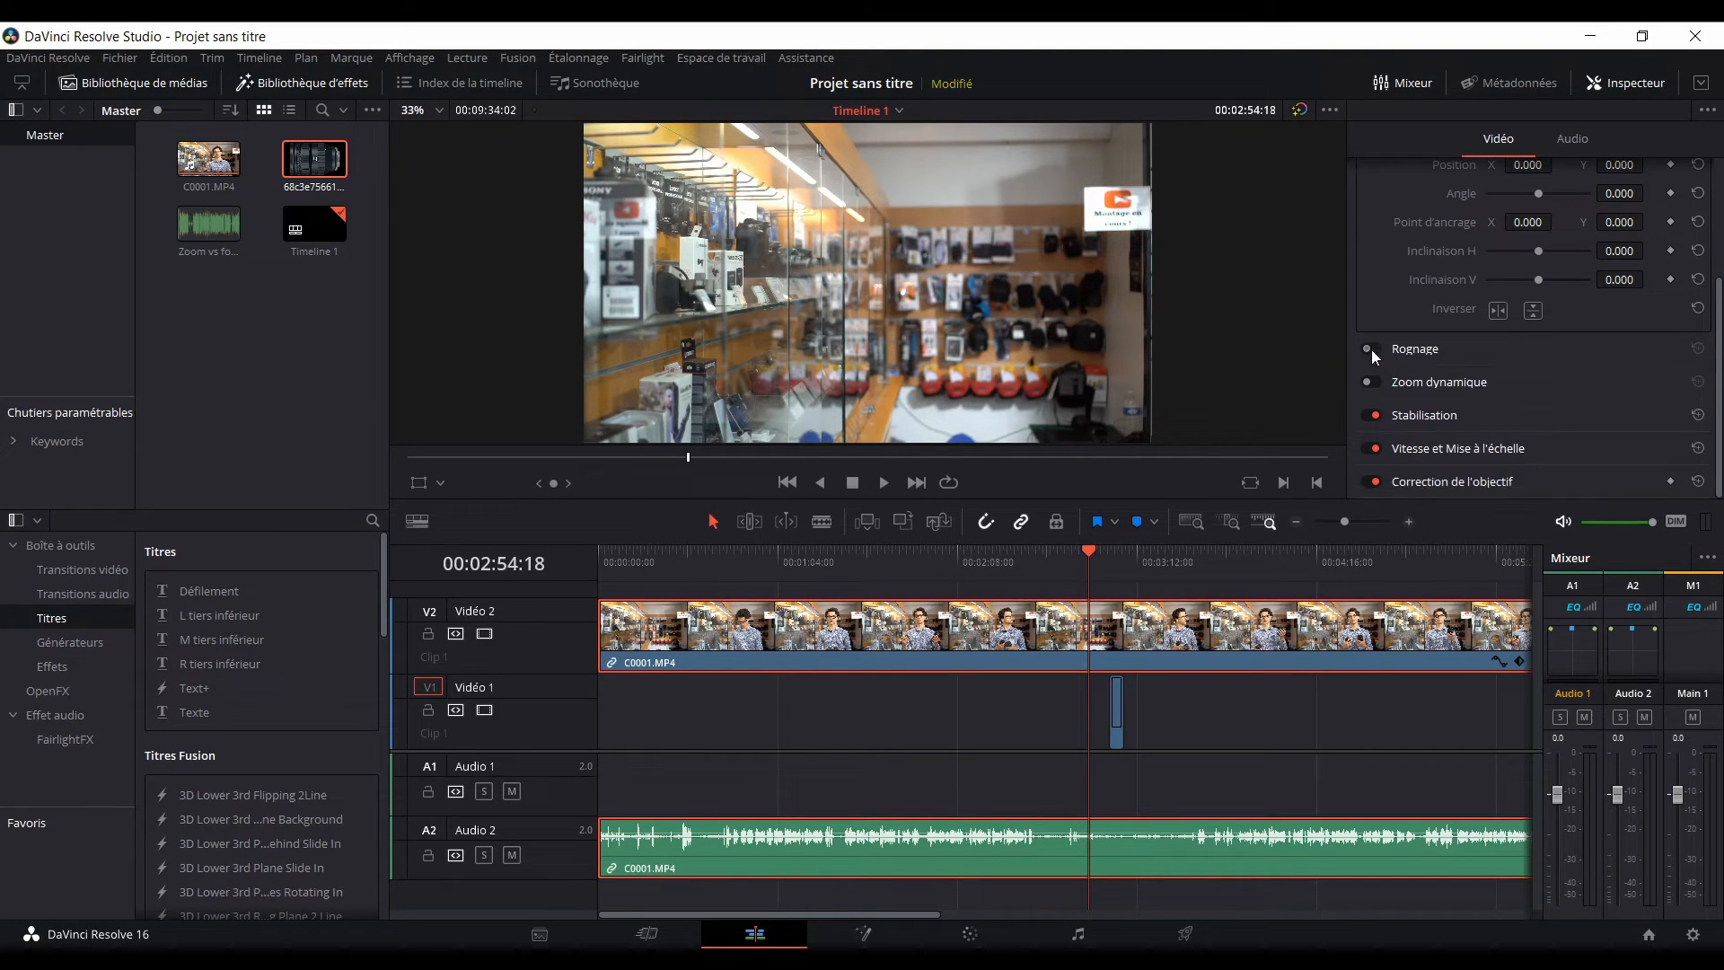
click(1369, 349)
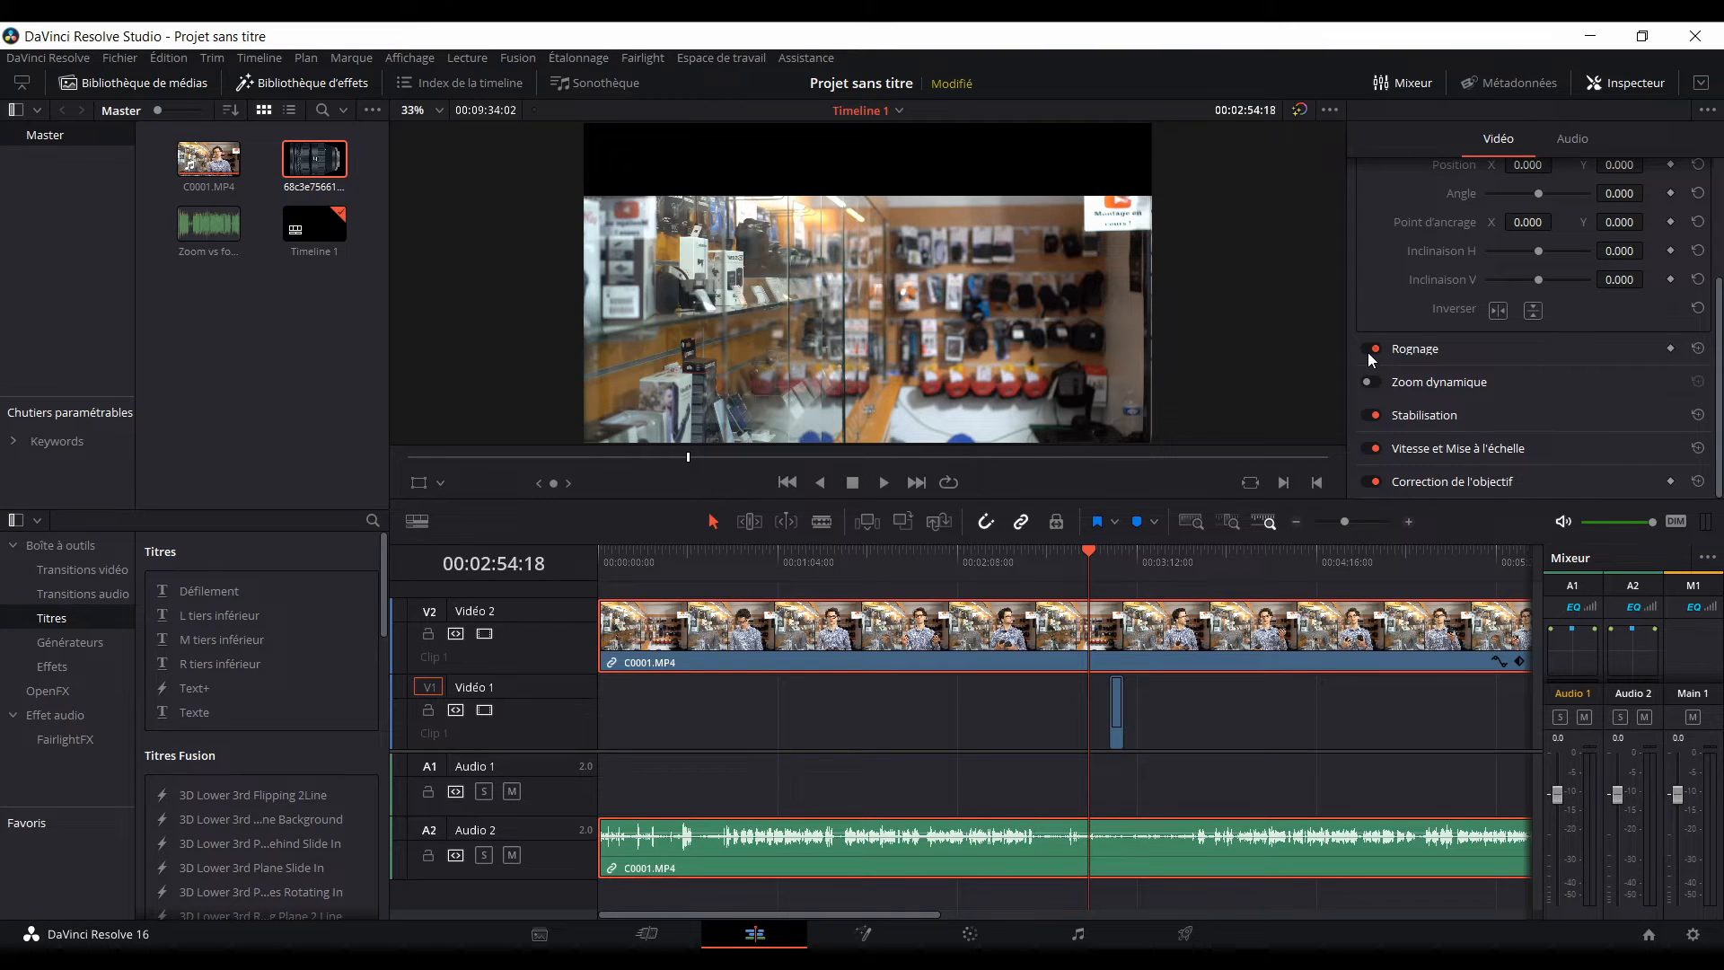
click(1368, 351)
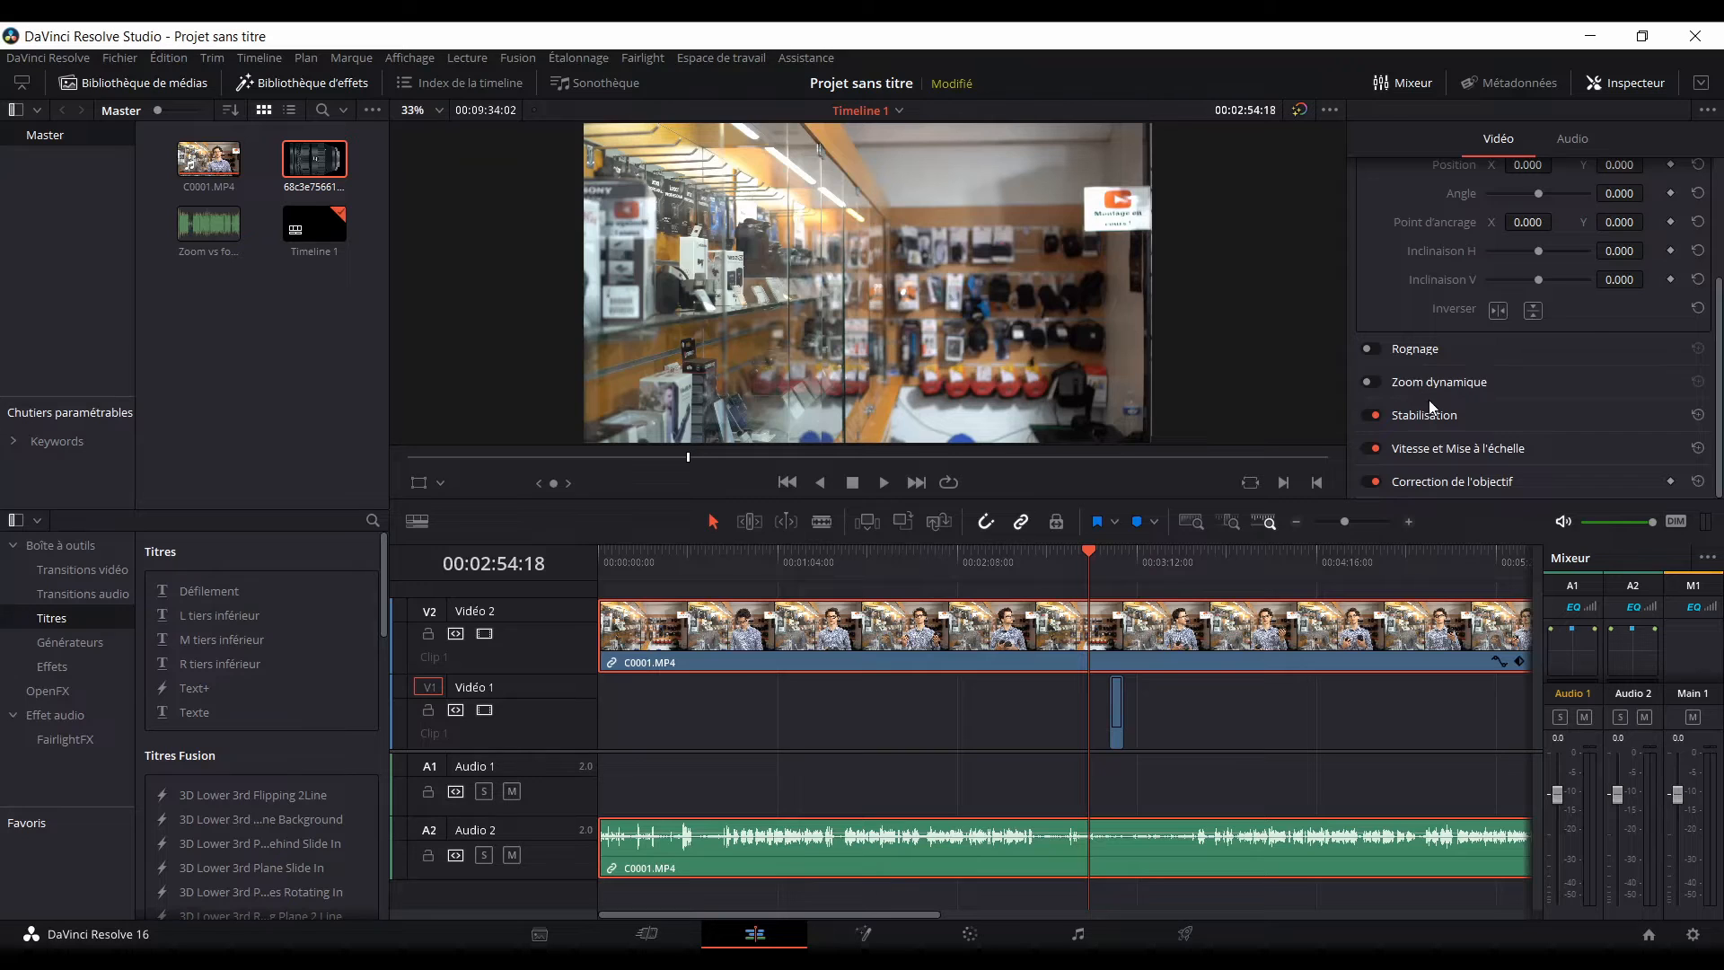
Examine the Zoom dynamique settings of C0001.MP4, collapse them again and review the Transformation settings.
scroll(1403, 434, up, 3)
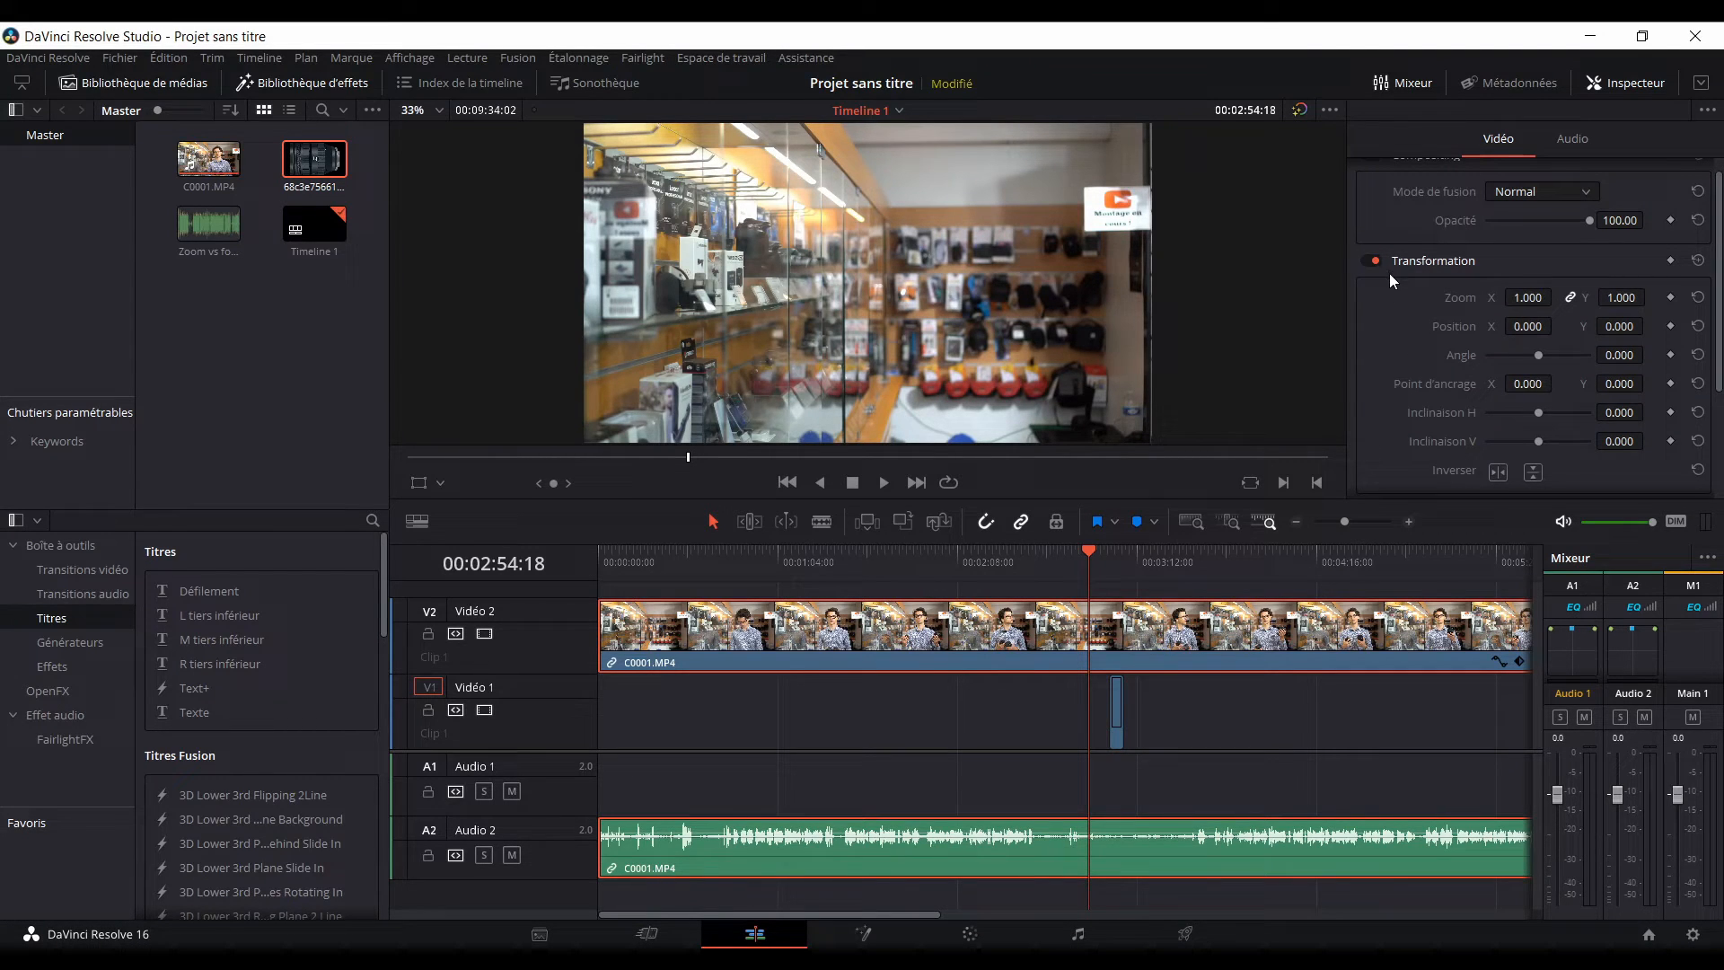
scroll(1414, 300, down, 3)
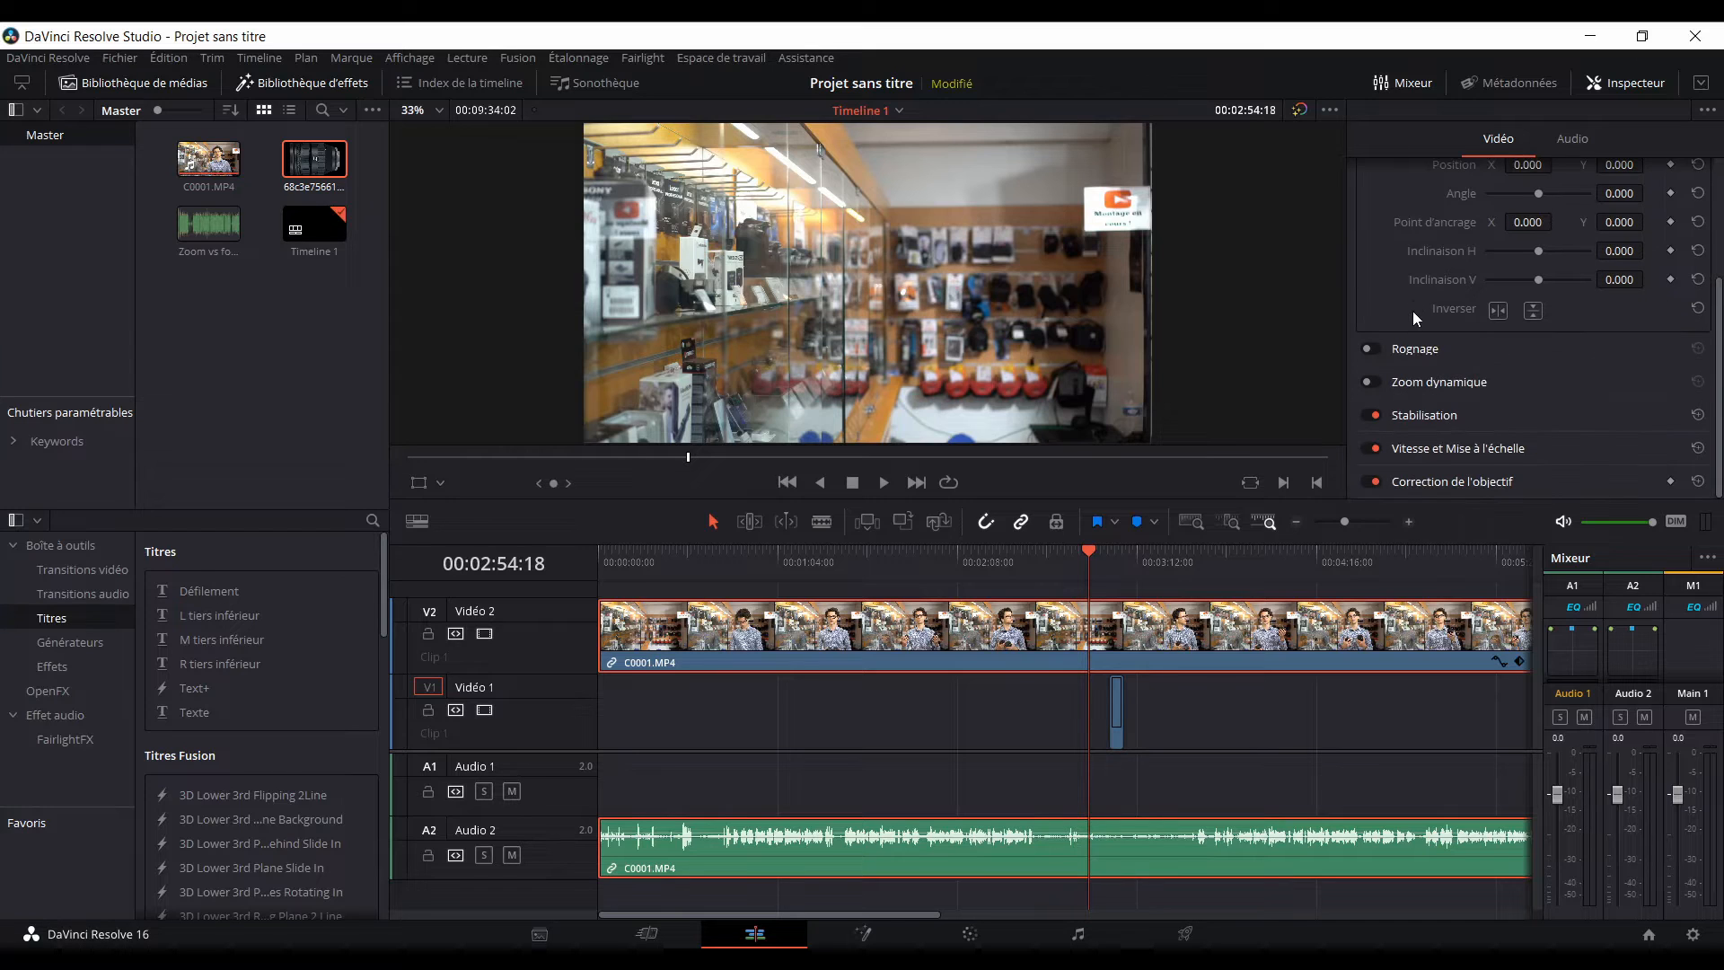
click(1428, 380)
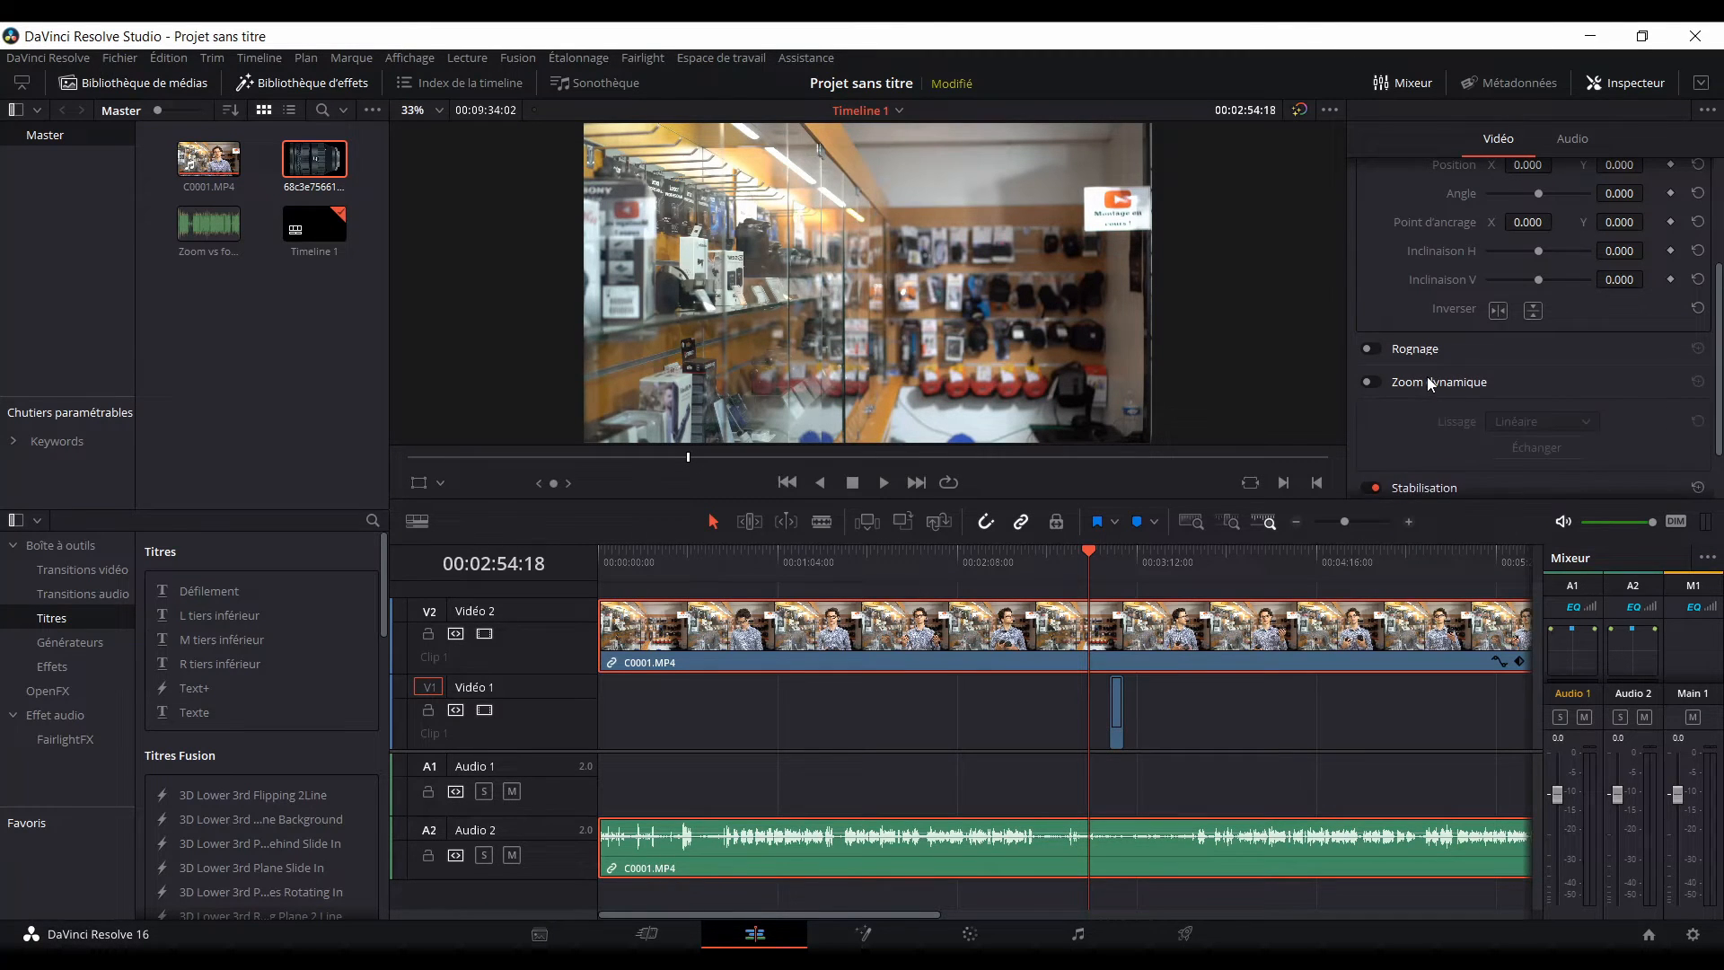
click(1431, 384)
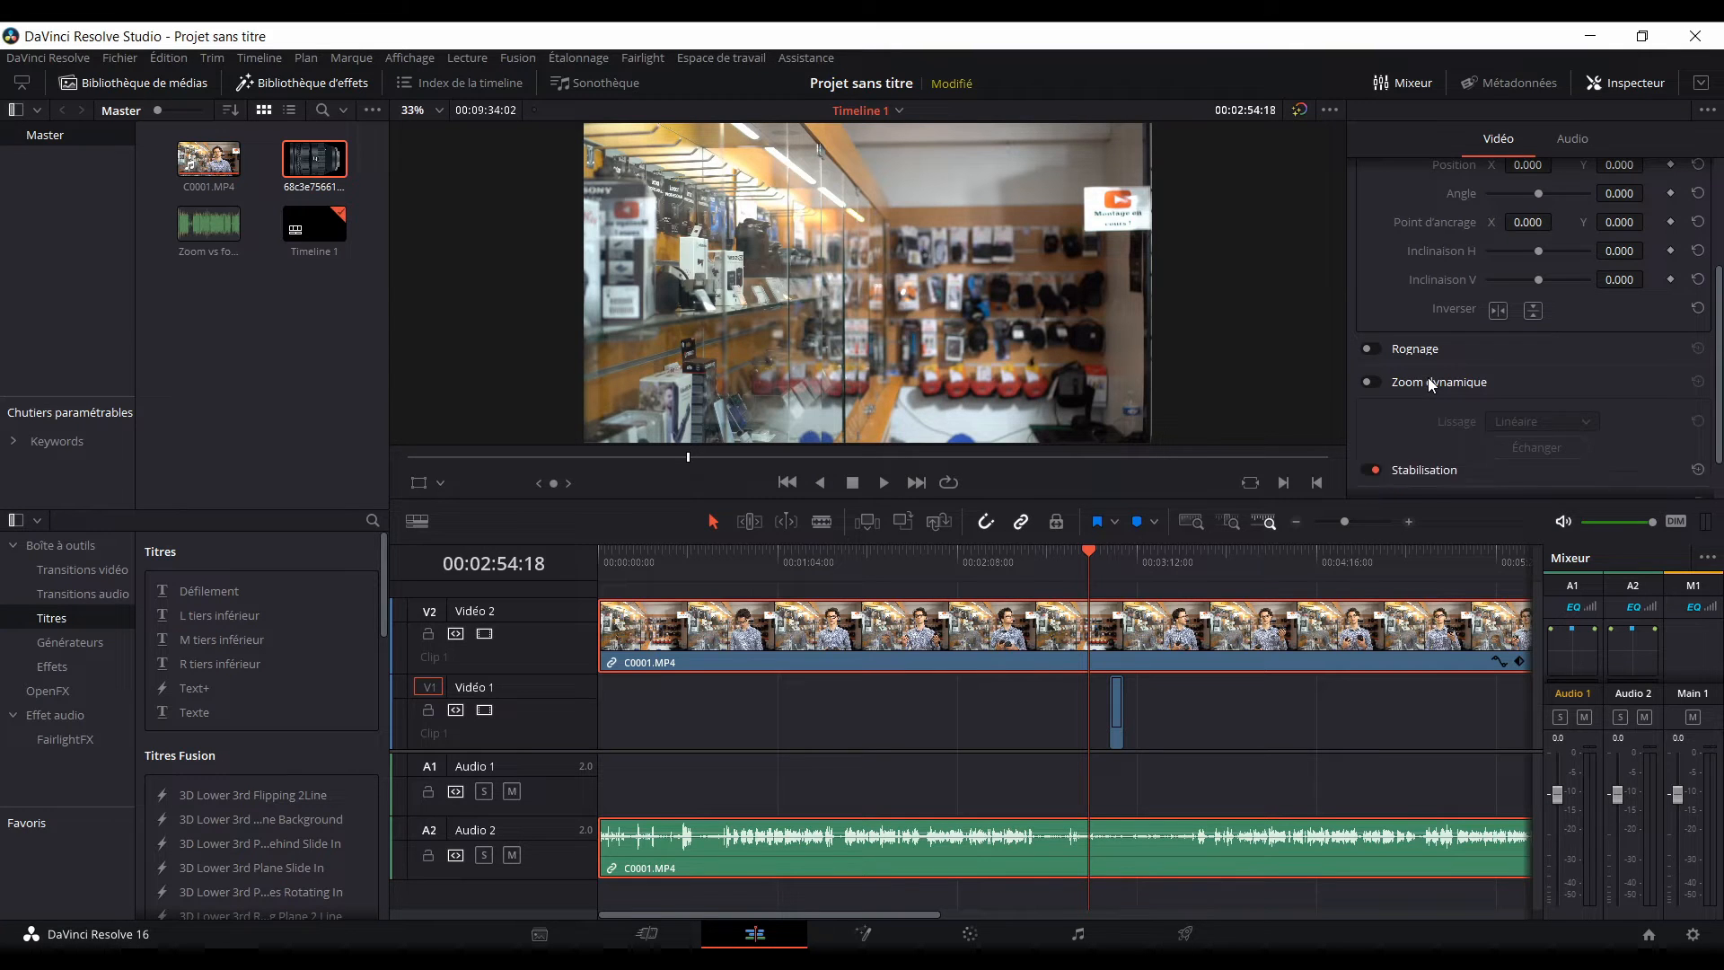
scroll(1426, 388, up, 3)
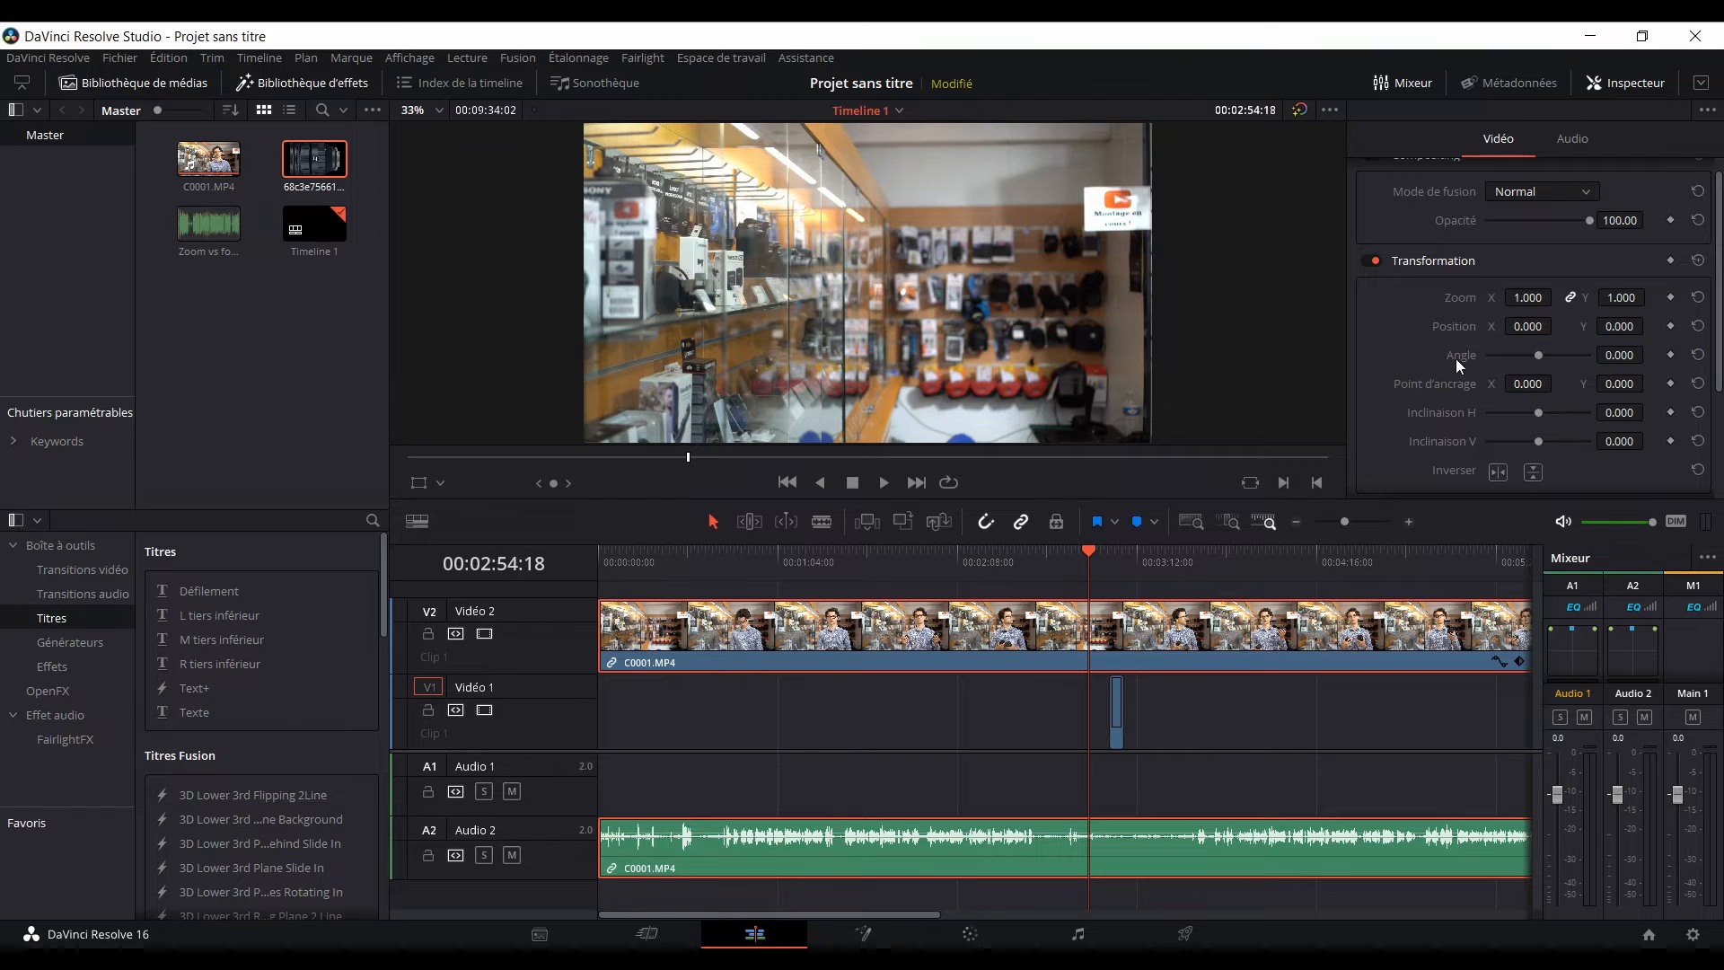
scroll(1442, 359, down, 3)
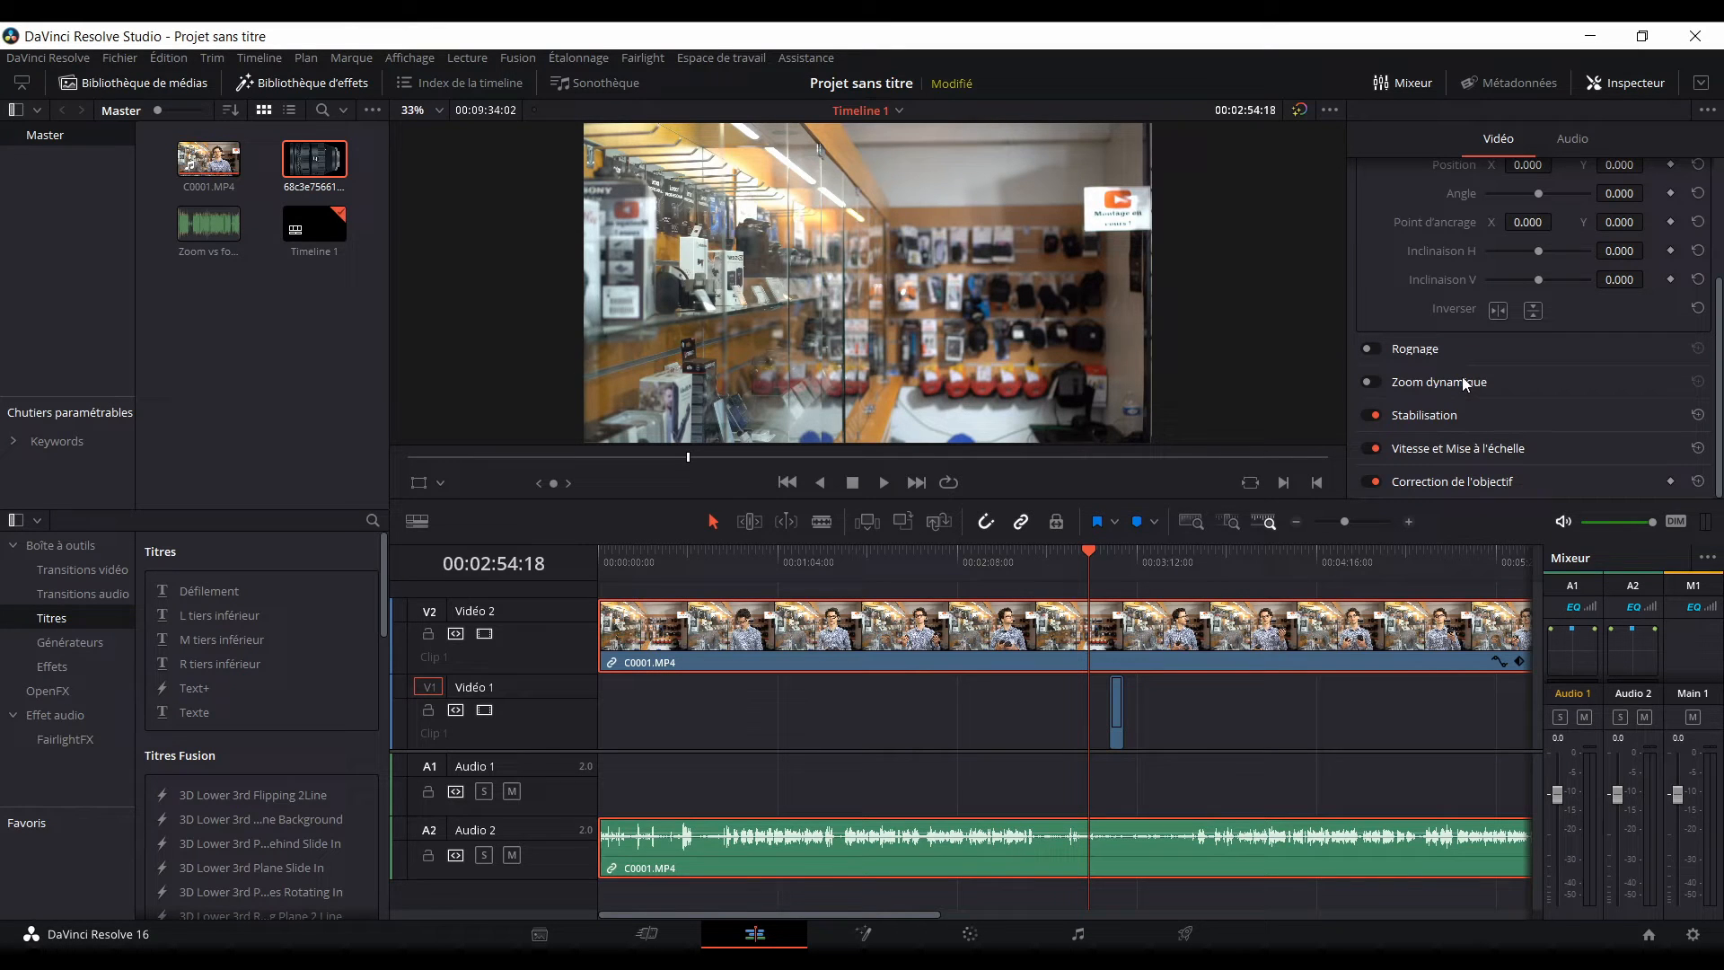
In the Stabilisation settings of C0001.MP4, set the Cropping Ratio to about 0.436 and keep the Perspective mode, then collapse the settings.
click(1428, 413)
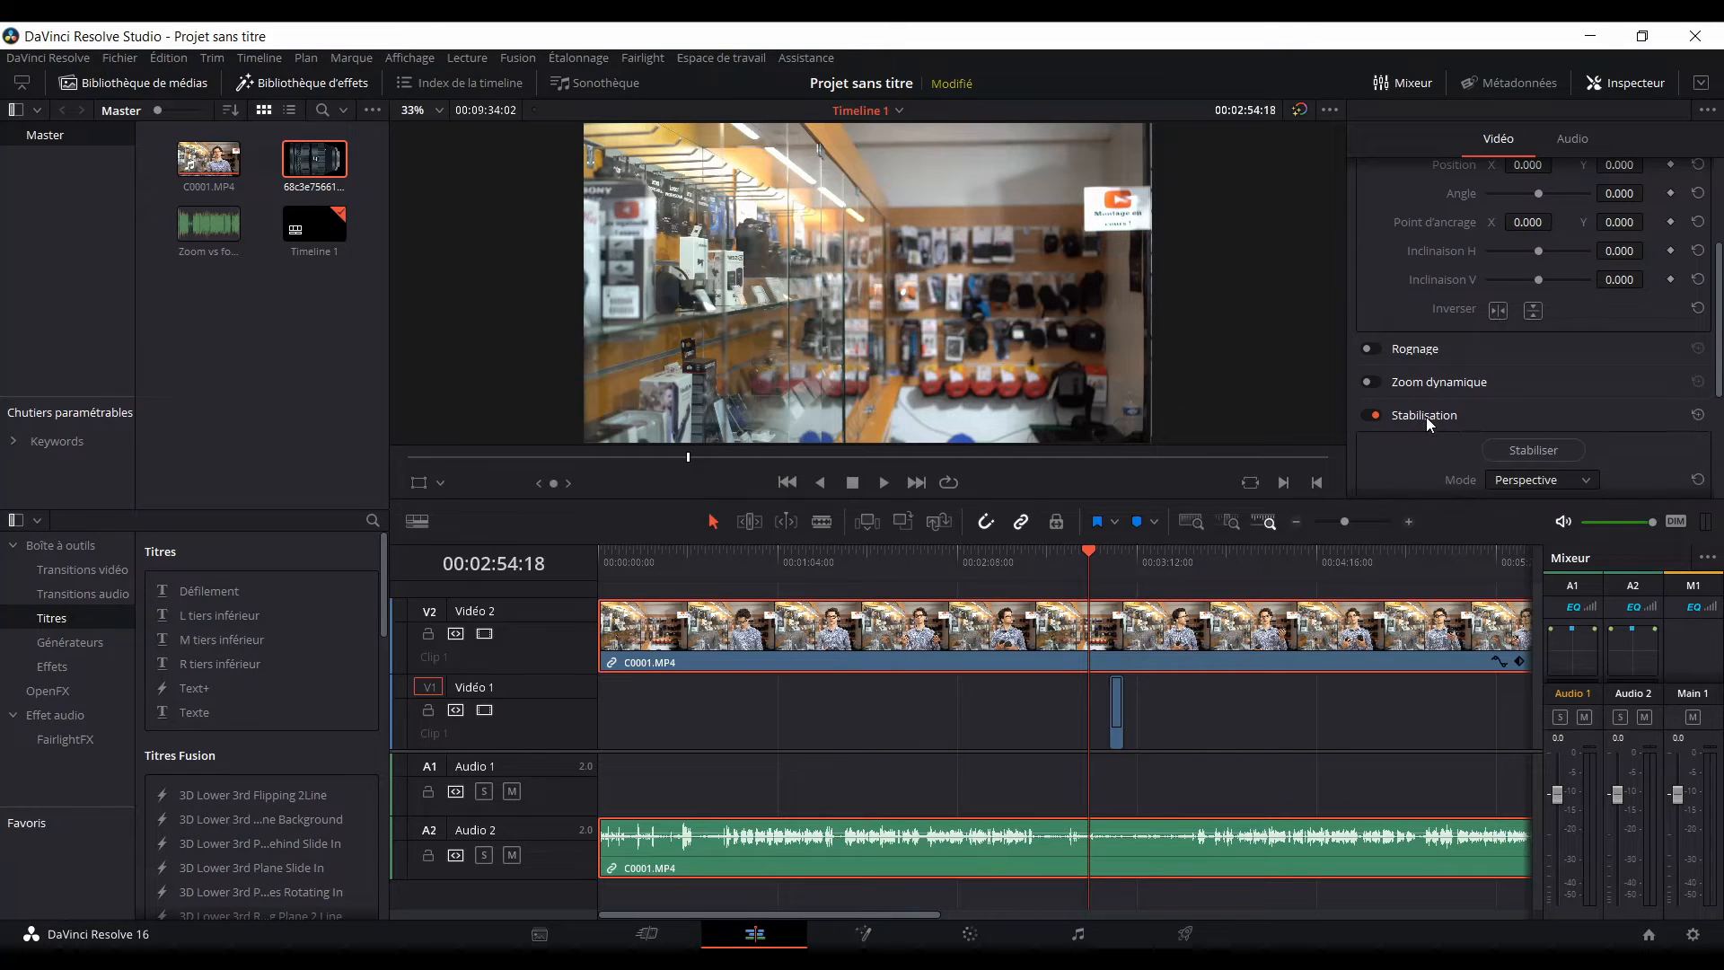
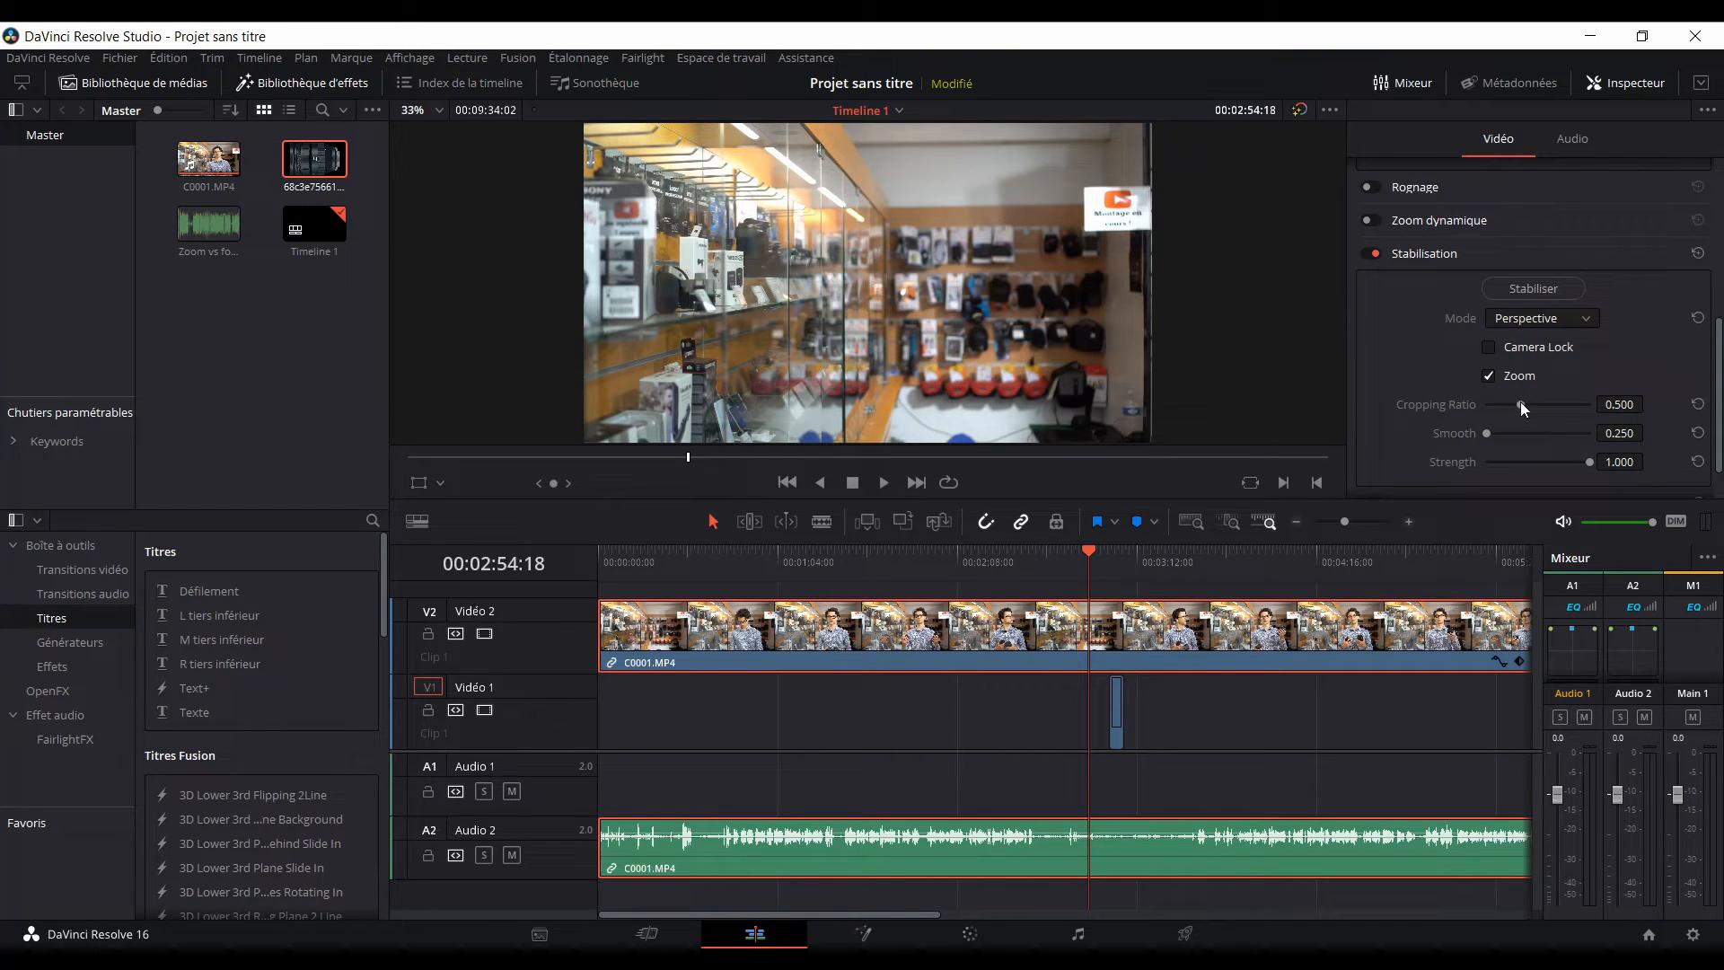
mouse_move(1521, 402)
mouse_down()
mouse_move(1487, 407)
mouse_move(1604, 396)
mouse_move(1528, 422)
mouse_up()
drag(1610, 404, 1608, 415)
mouse_move(1616, 404)
mouse_down()
mouse_move(1580, 404)
mouse_move(1650, 403)
mouse_up()
click(1512, 320)
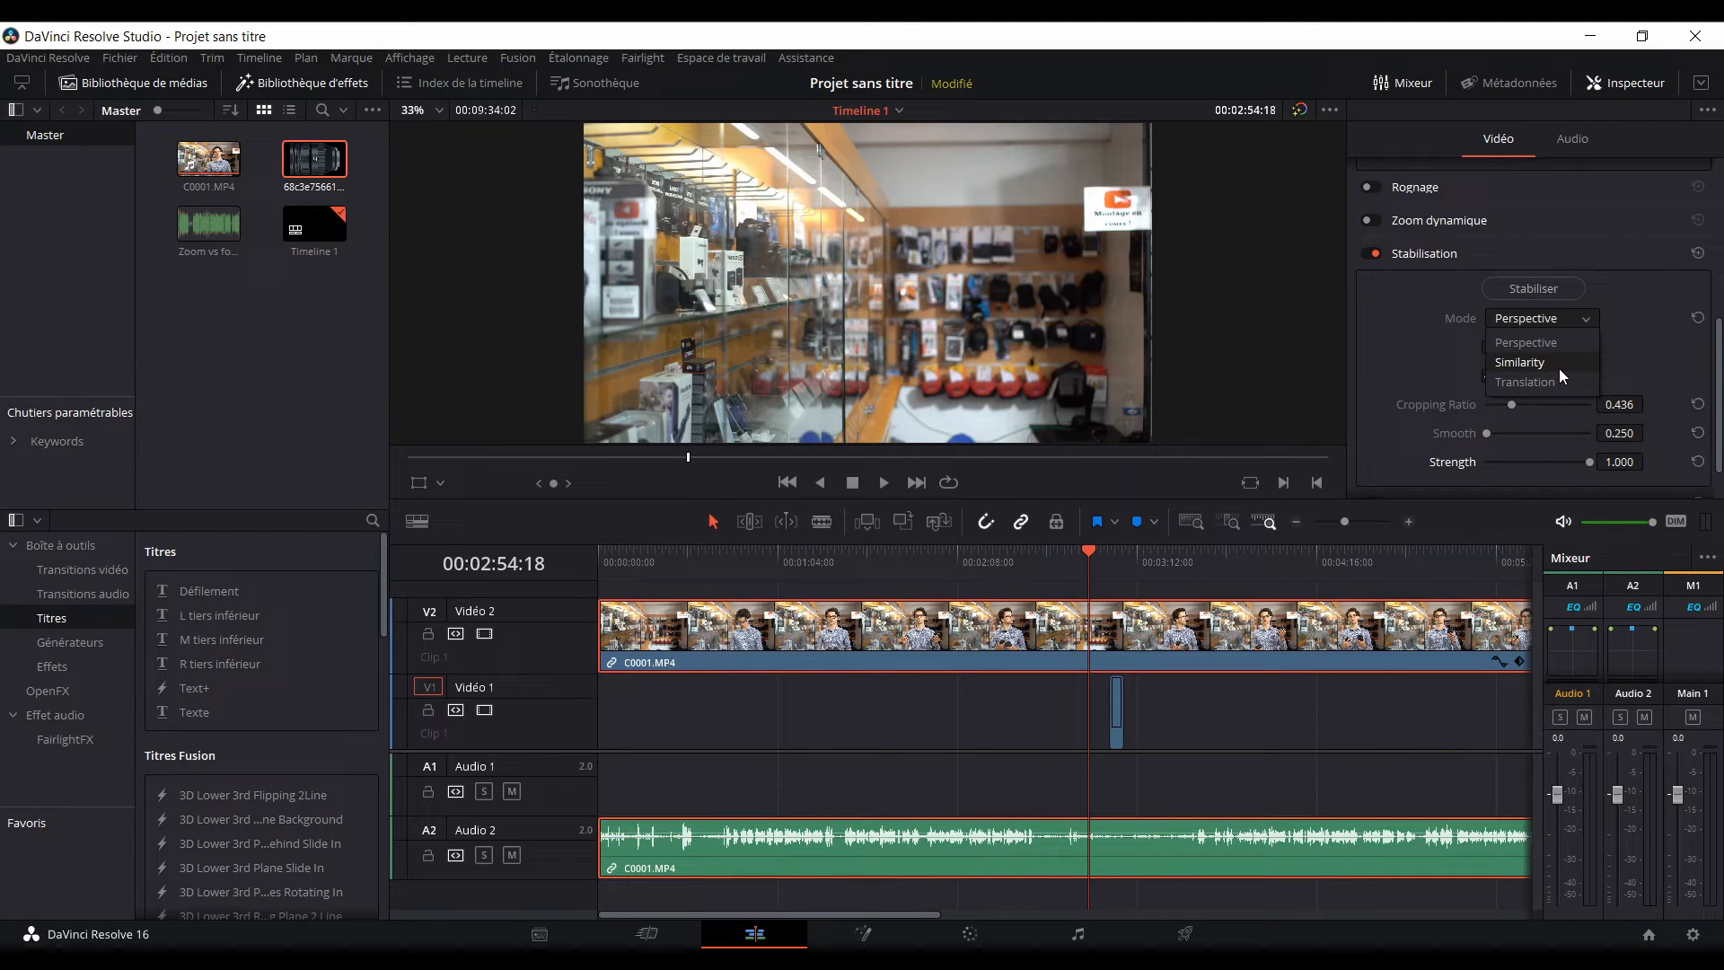
click(1512, 347)
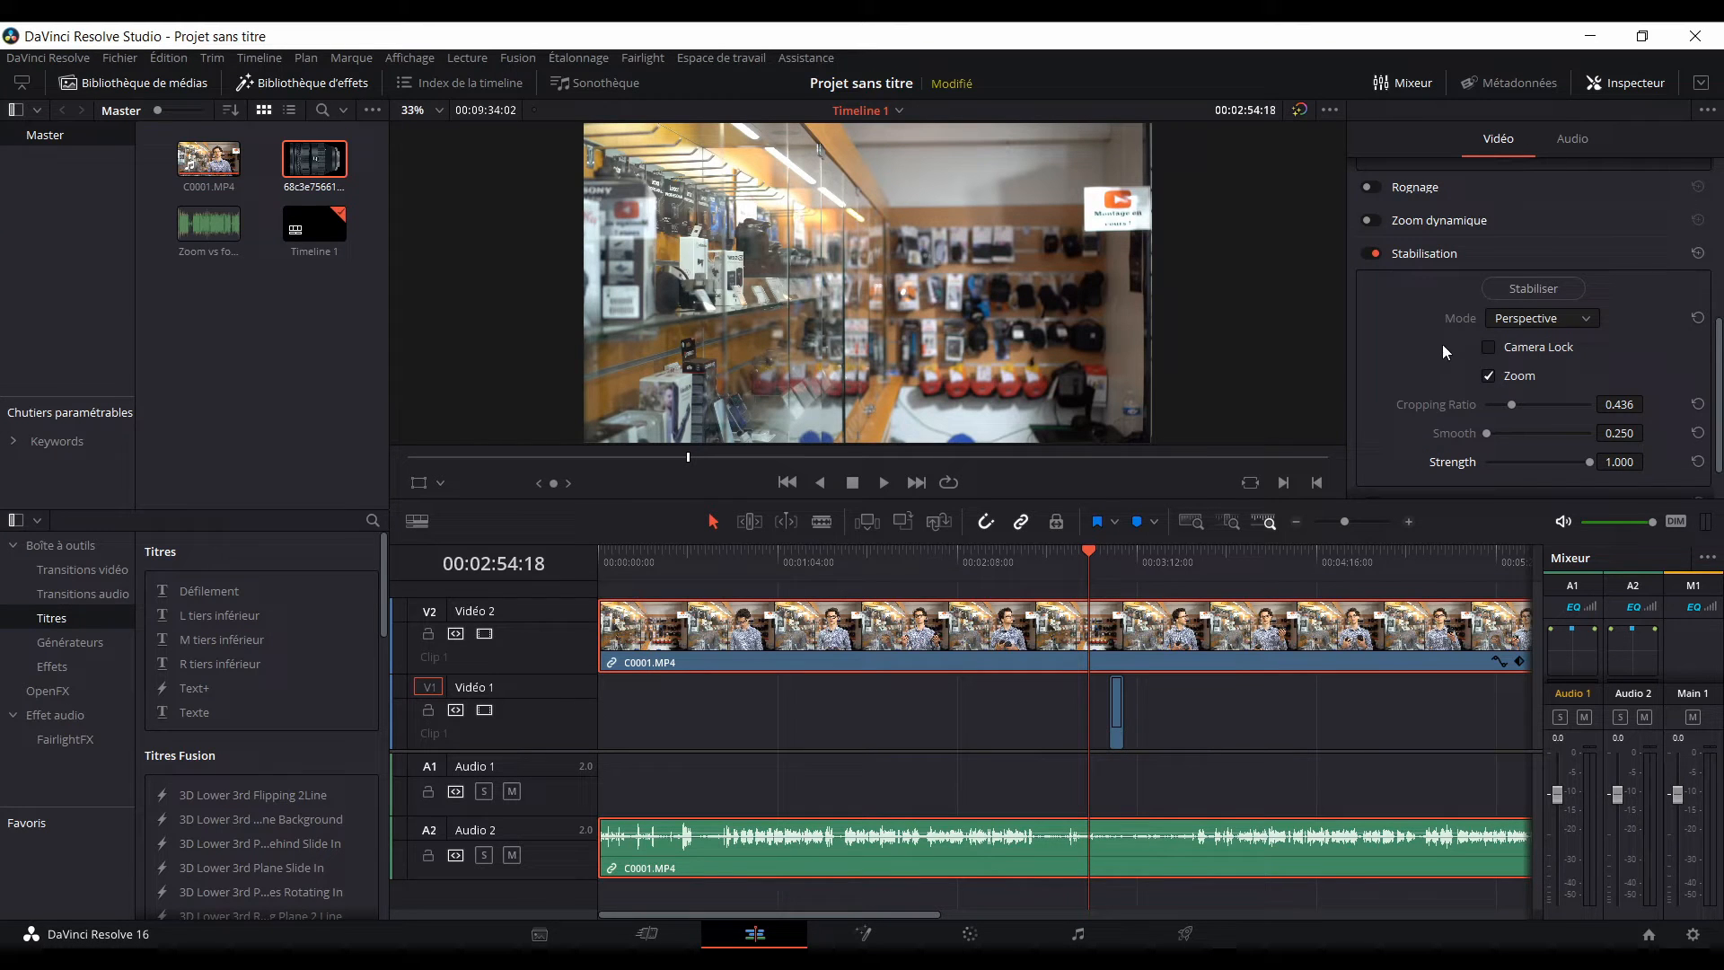
click(1435, 252)
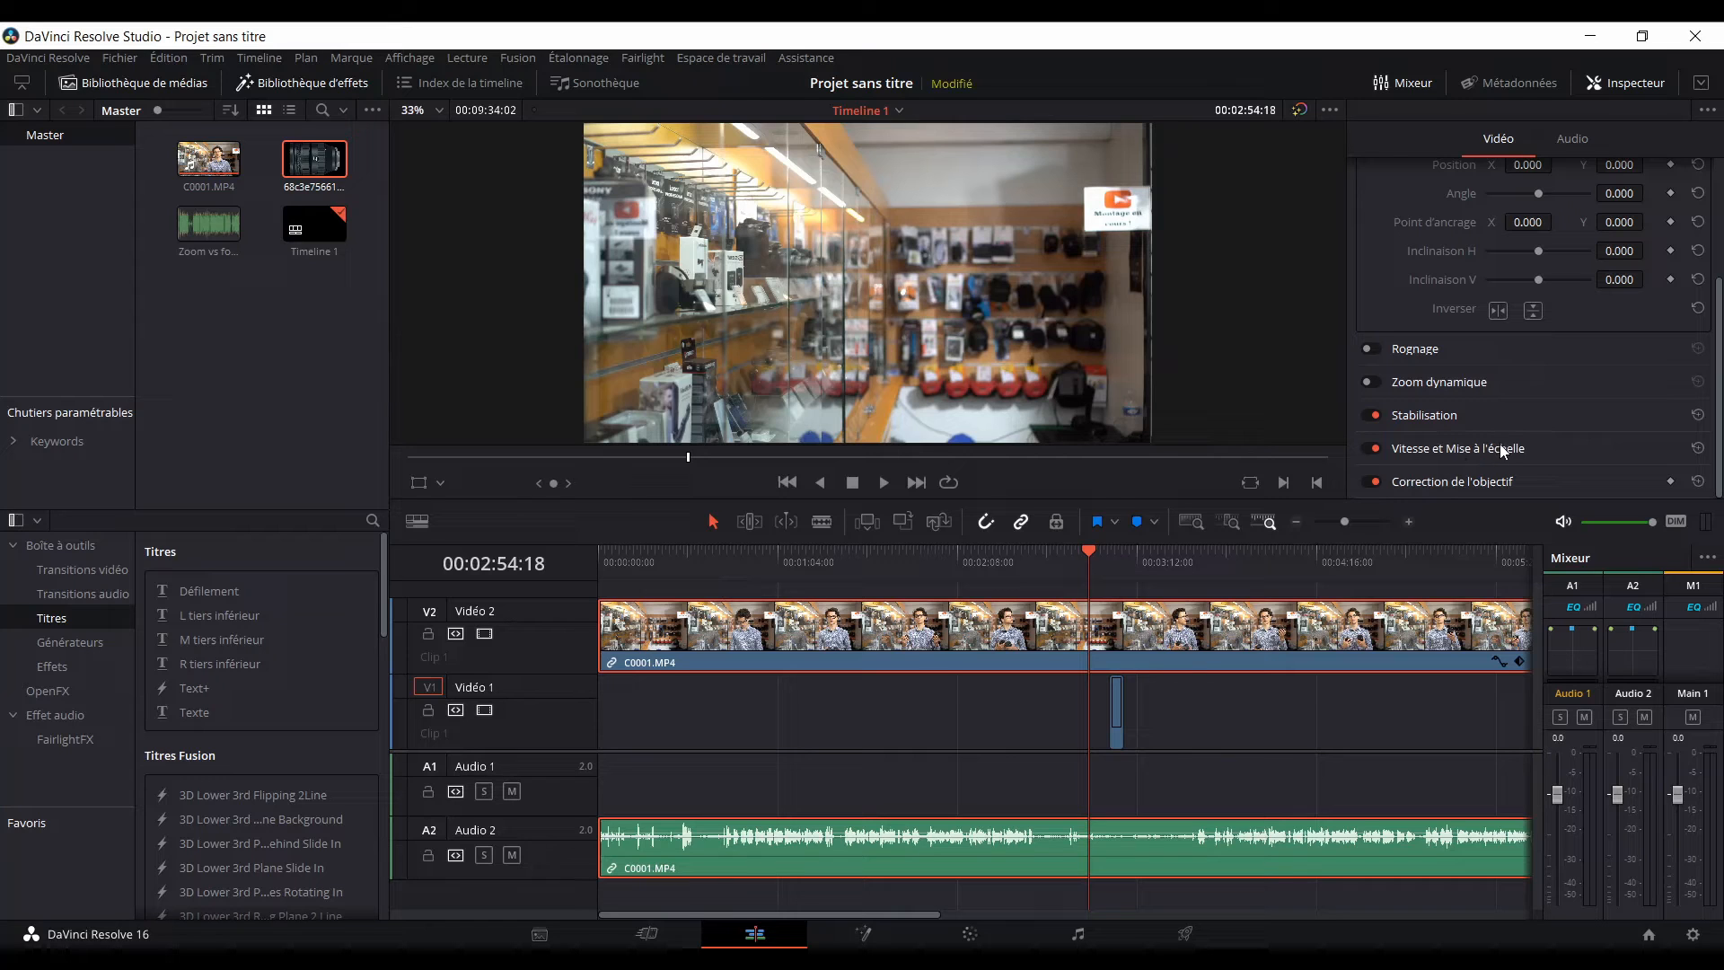
Examine the Vitesse et Mise à l'échelle settings of C0001.MP4 and collapse them again.
scroll(1453, 417, up, 1)
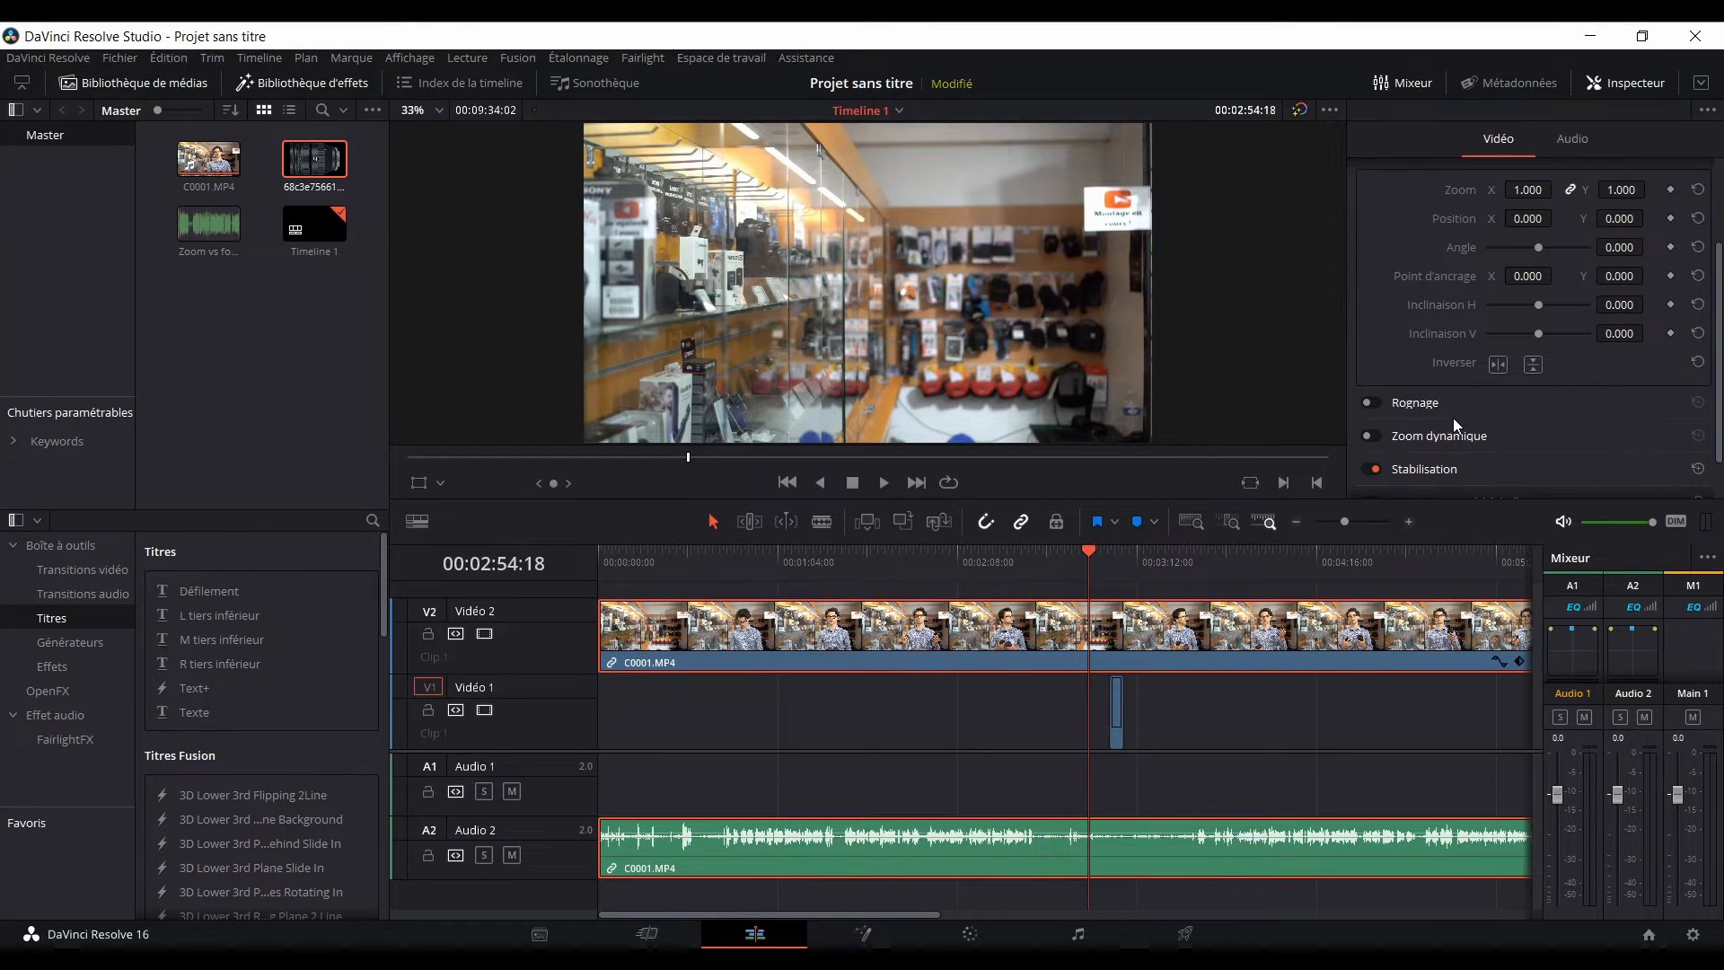
scroll(1458, 422, down, 1)
click(1464, 439)
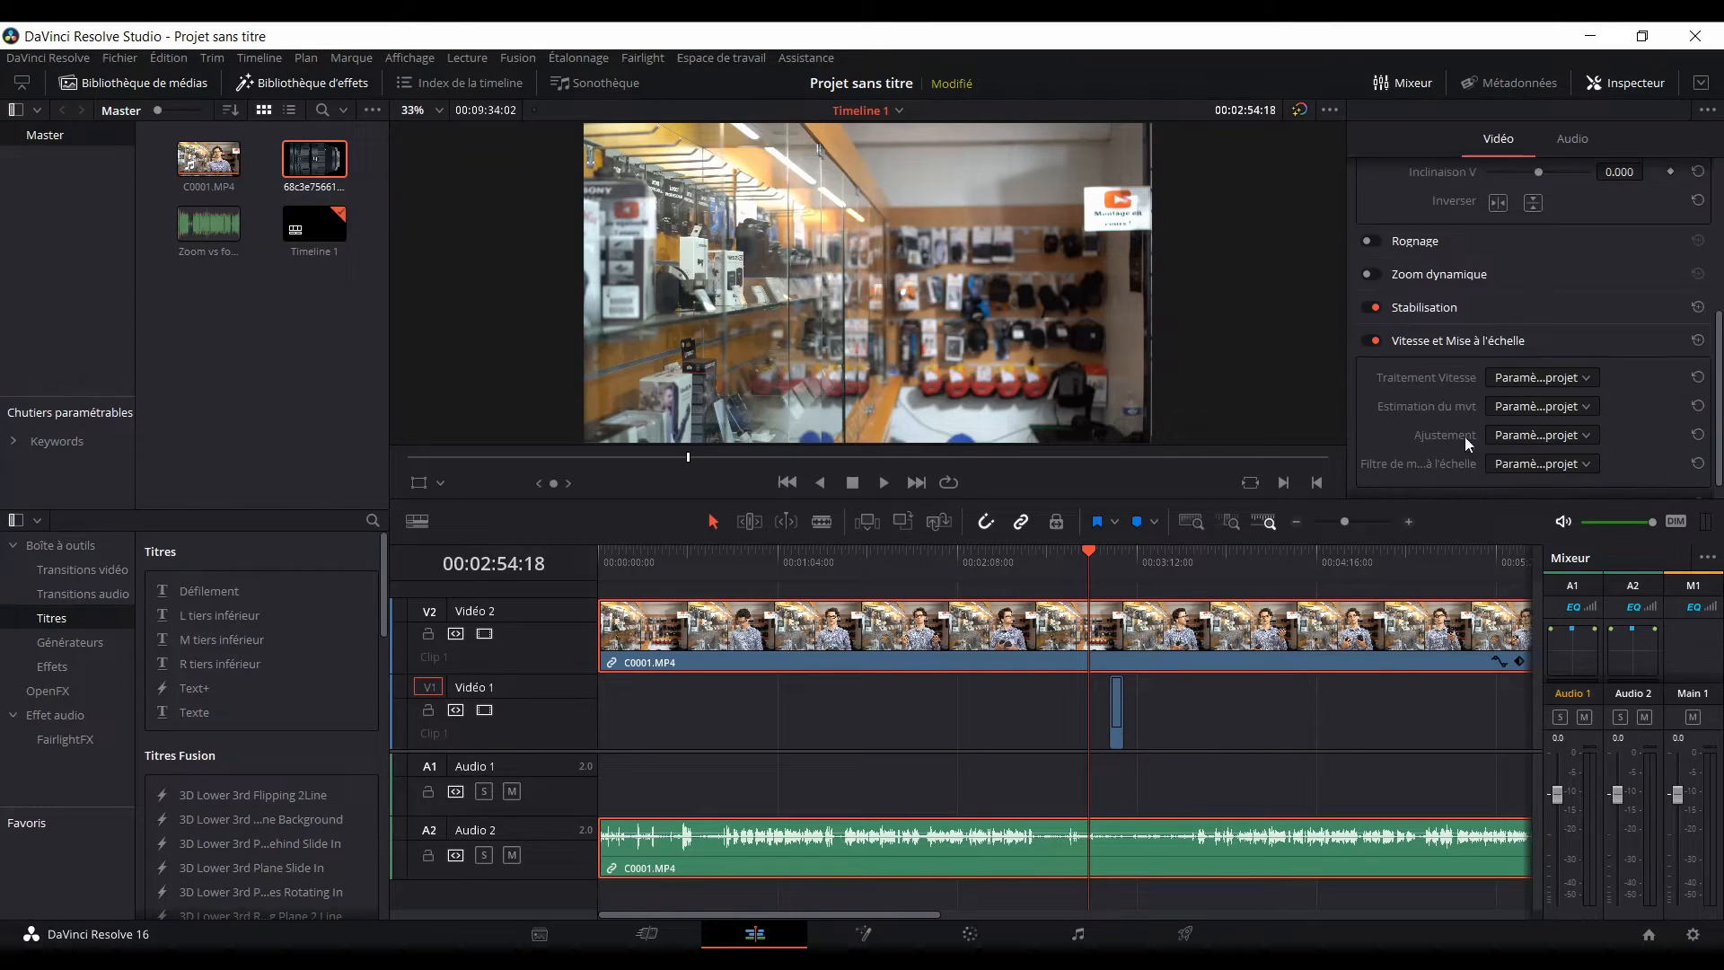
click(1445, 346)
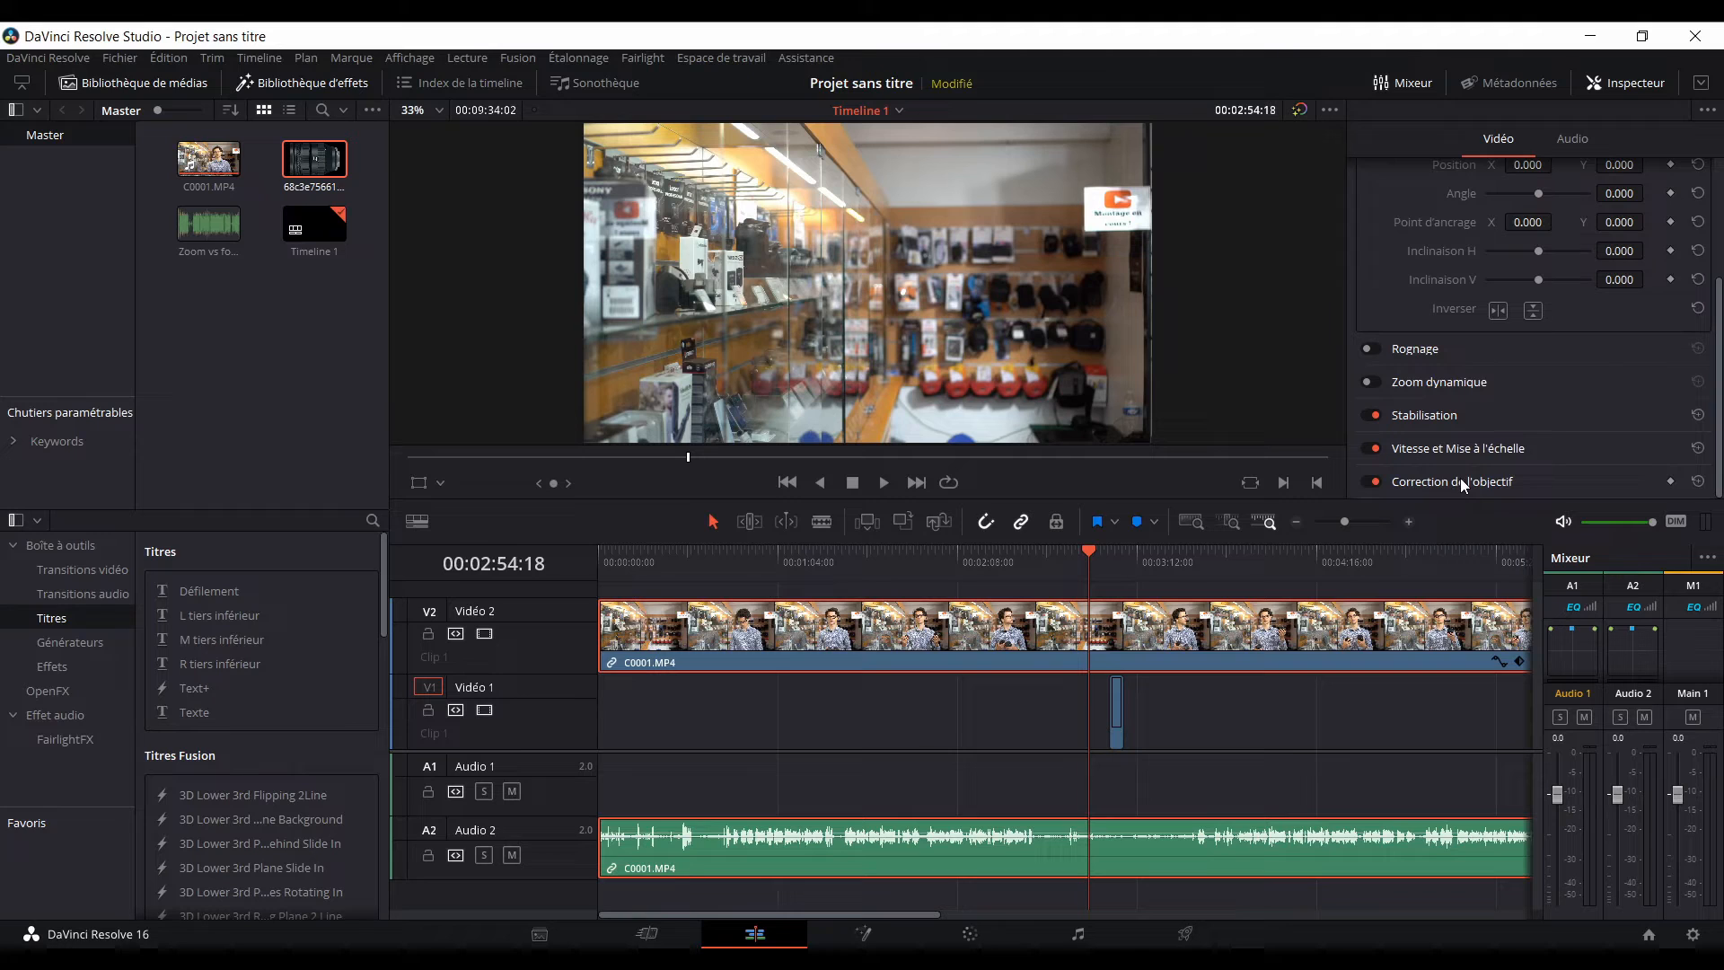
Expand the Correction de l'objectif settings of C0001.MP4 and try a Distorsion of about -0.053.
click(1437, 482)
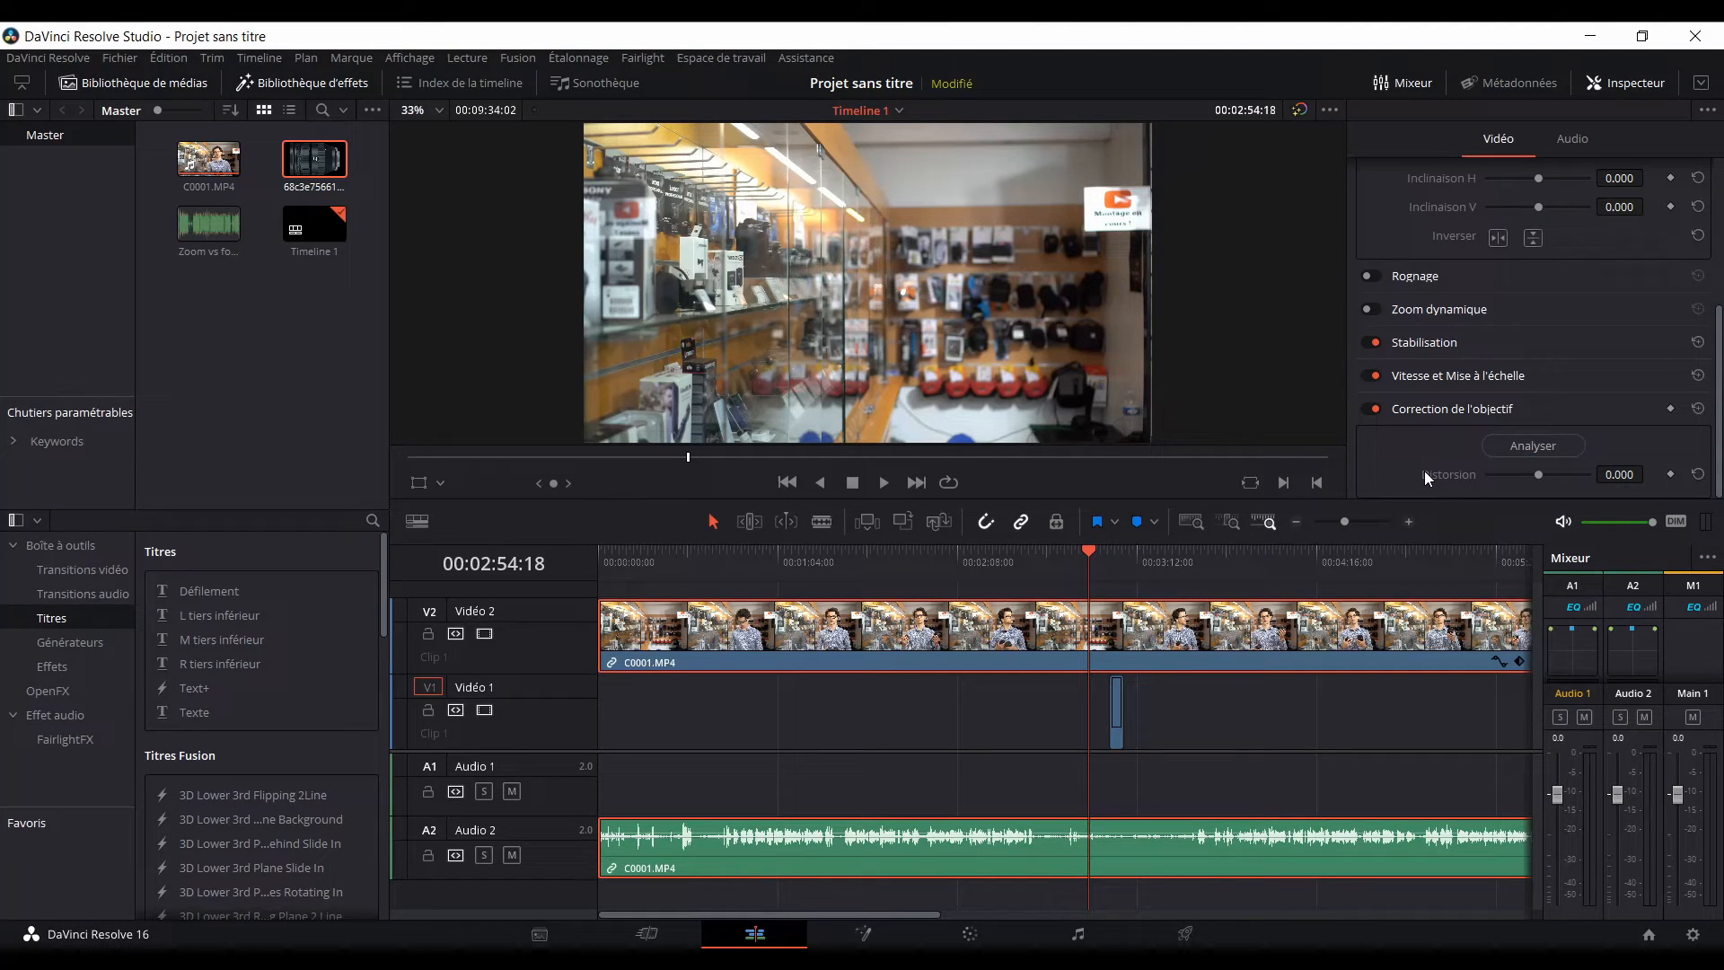
drag(1424, 471, 1409, 471)
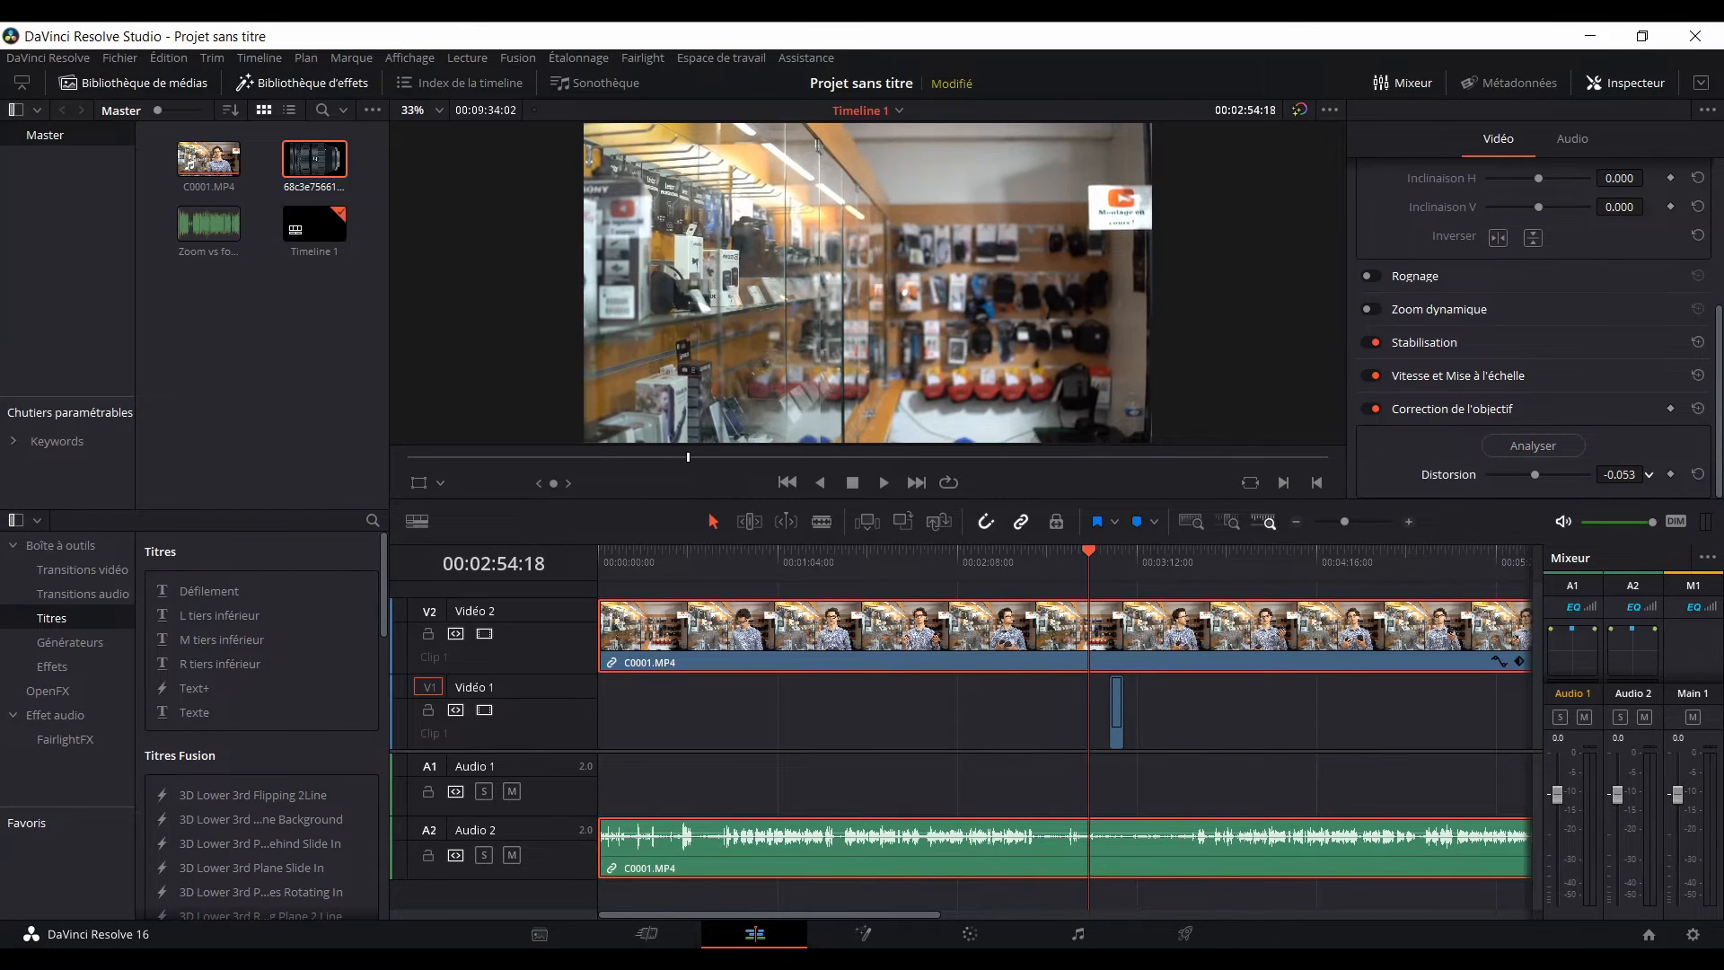
Set the clip's lens correction distortion to 0.
drag(1619, 474, 1547, 474)
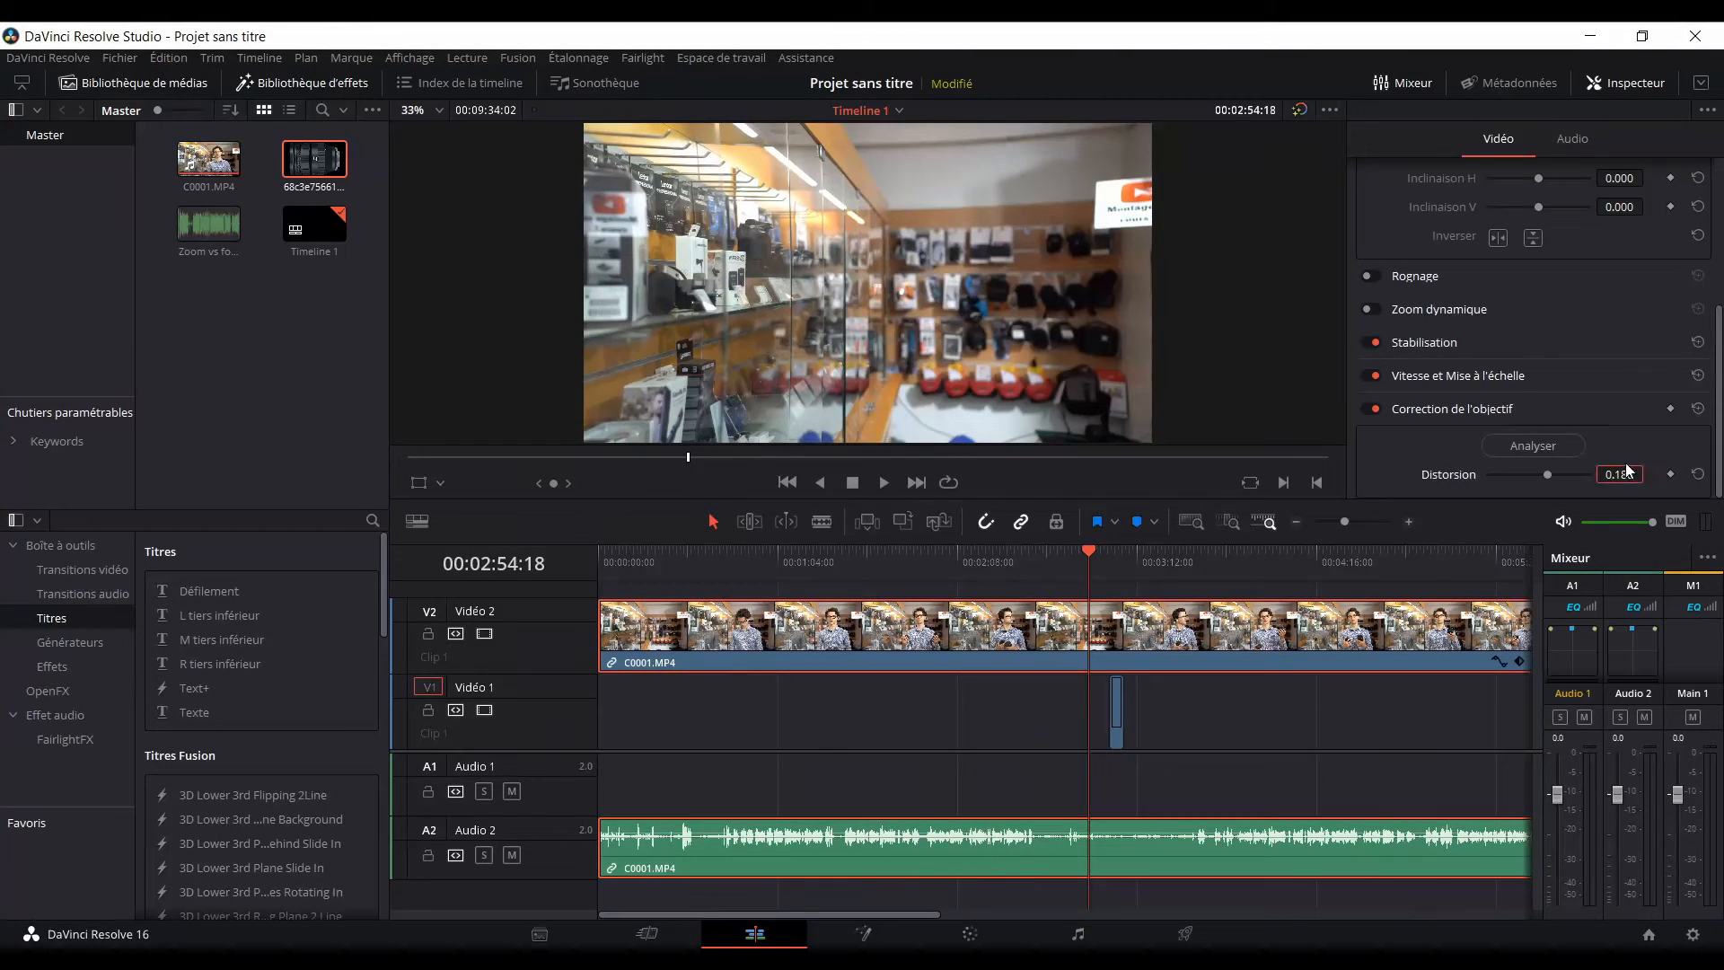
text(0)
key(Return)
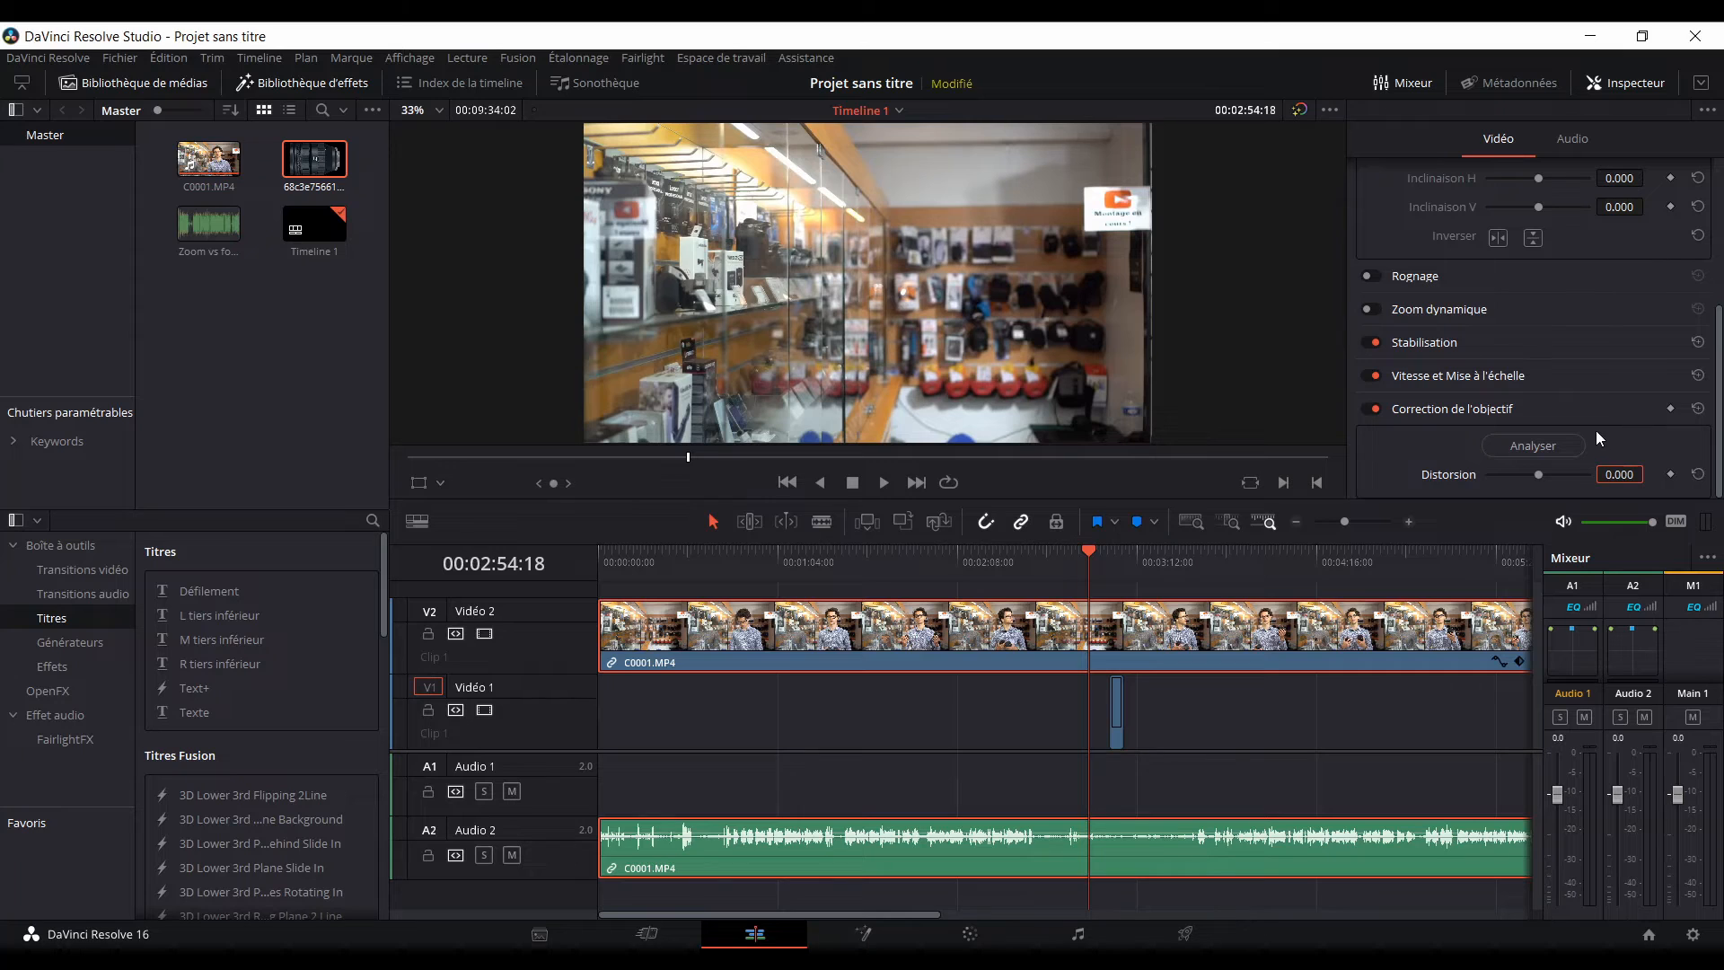
click(1597, 429)
Review the clip's transformation, cropping and stabilisation settings, and display its audio settings.
scroll(1441, 416, up, 5)
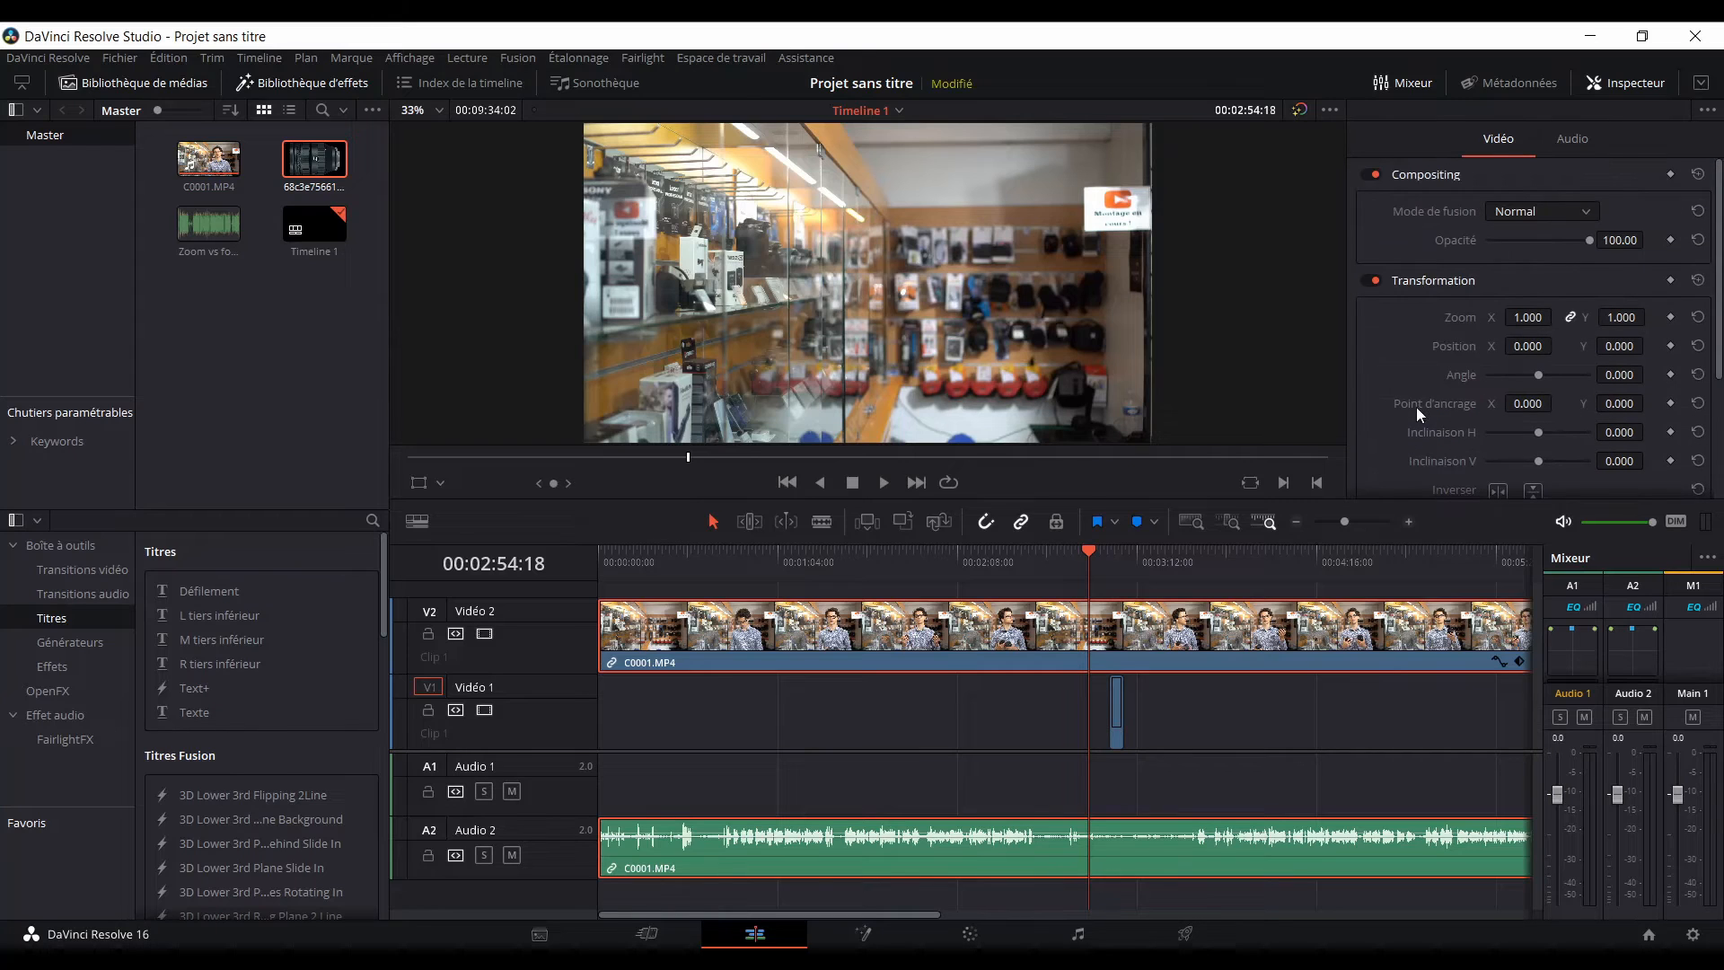
scroll(1445, 395, down, 3)
scroll(1473, 444, up, 1)
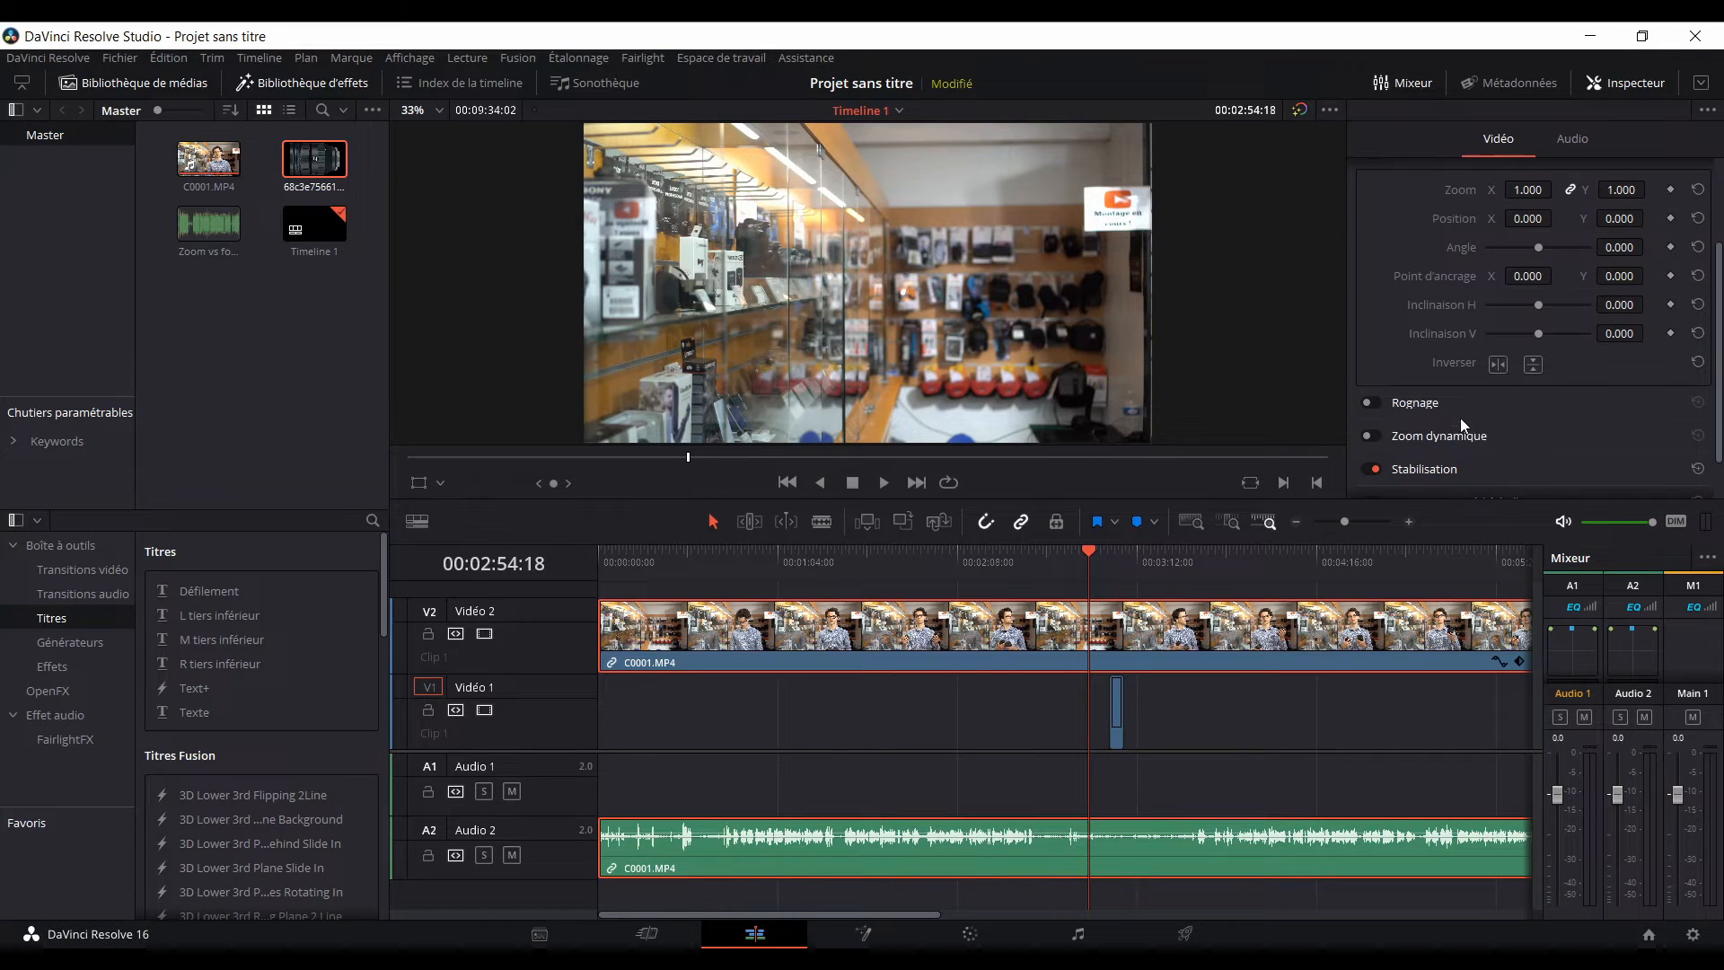
scroll(1461, 402, up, 2)
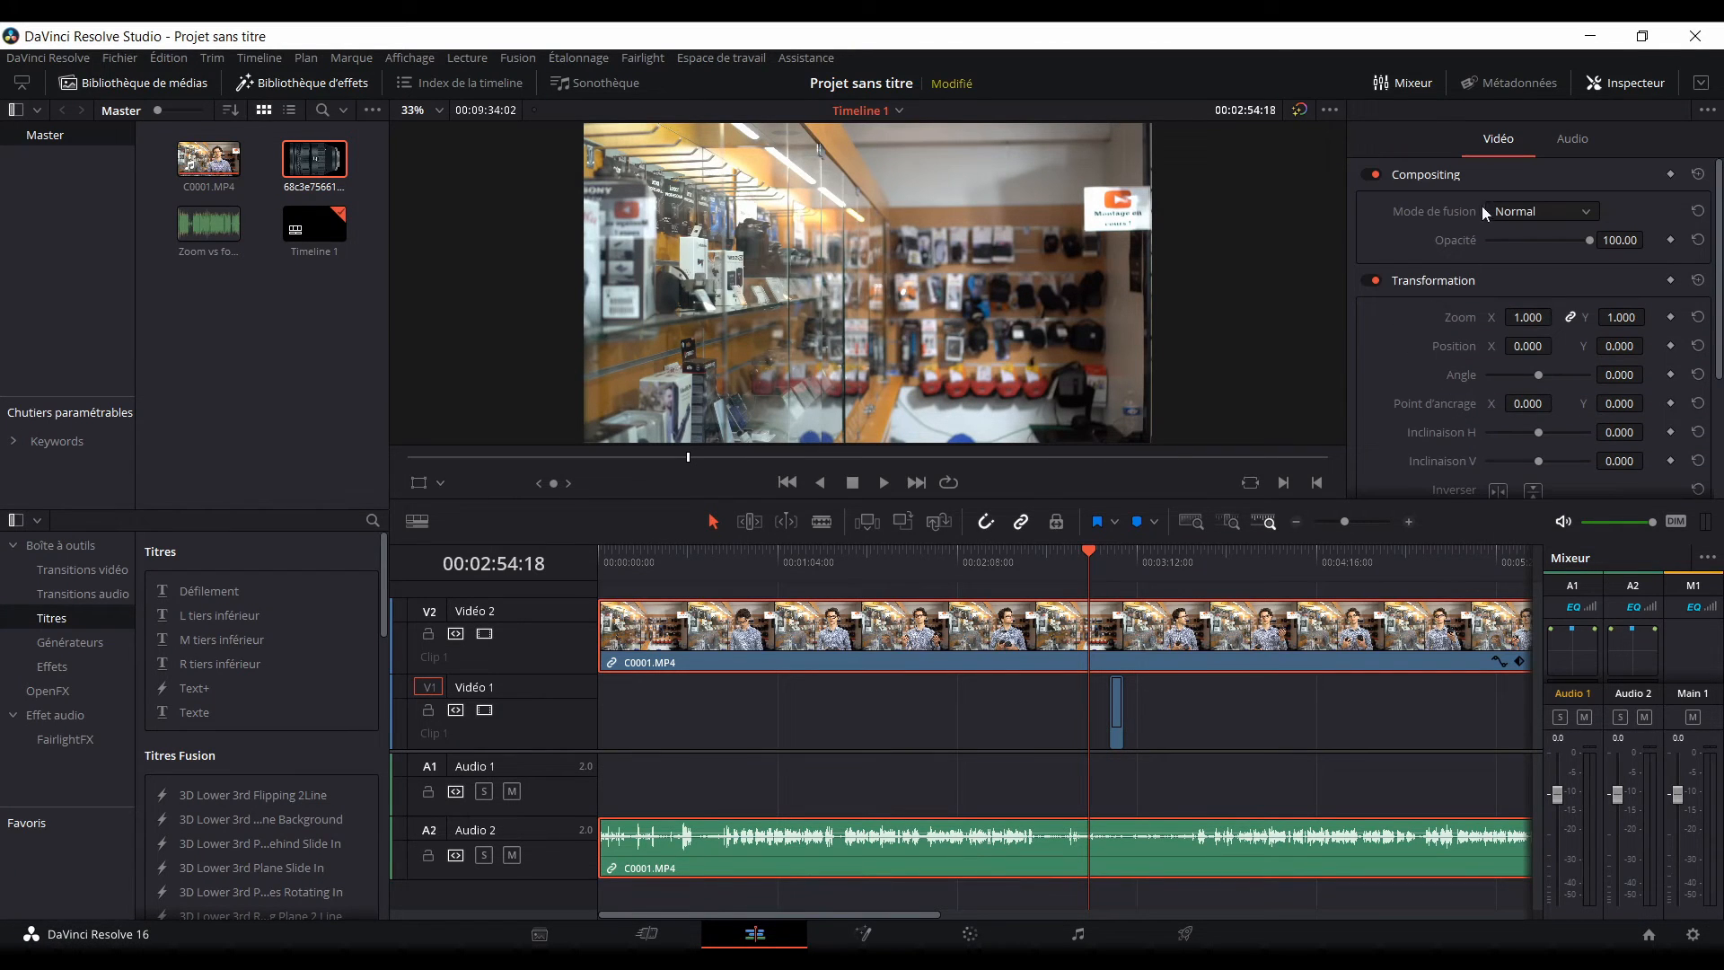
click(1555, 148)
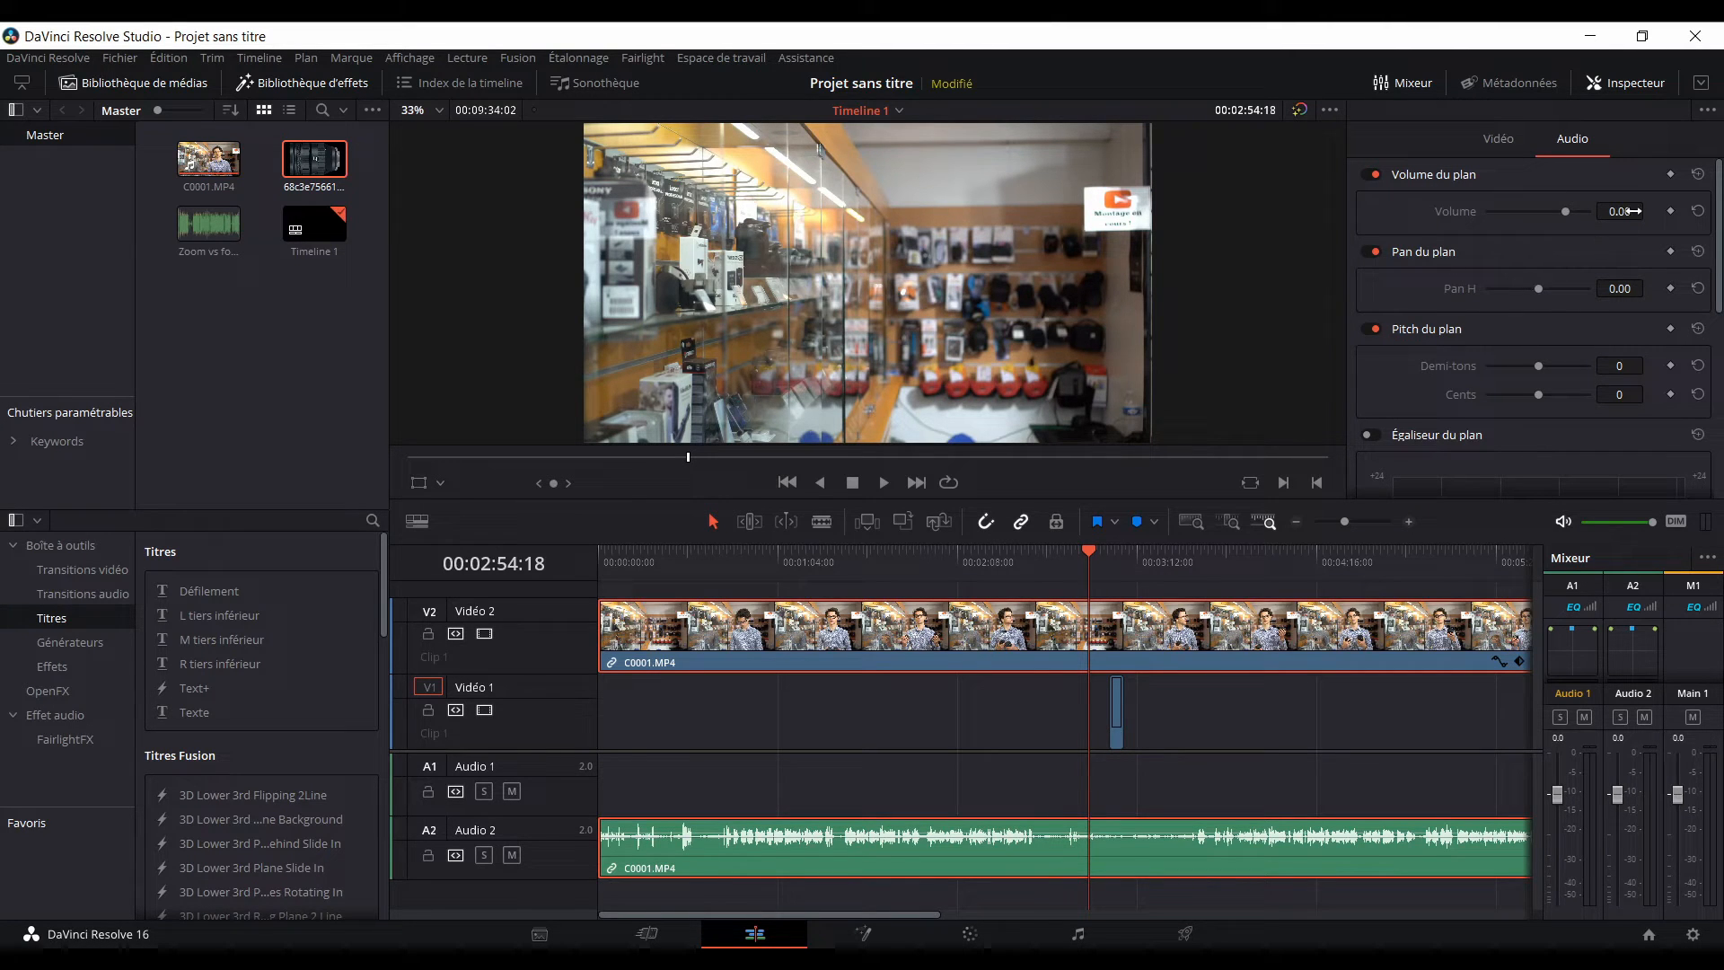
Try lowering the clip volume to -12.80, and set it back to 0.
mouse_move(1634, 212)
mouse_down()
mouse_move(1649, 210)
mouse_move(1631, 217)
mouse_up()
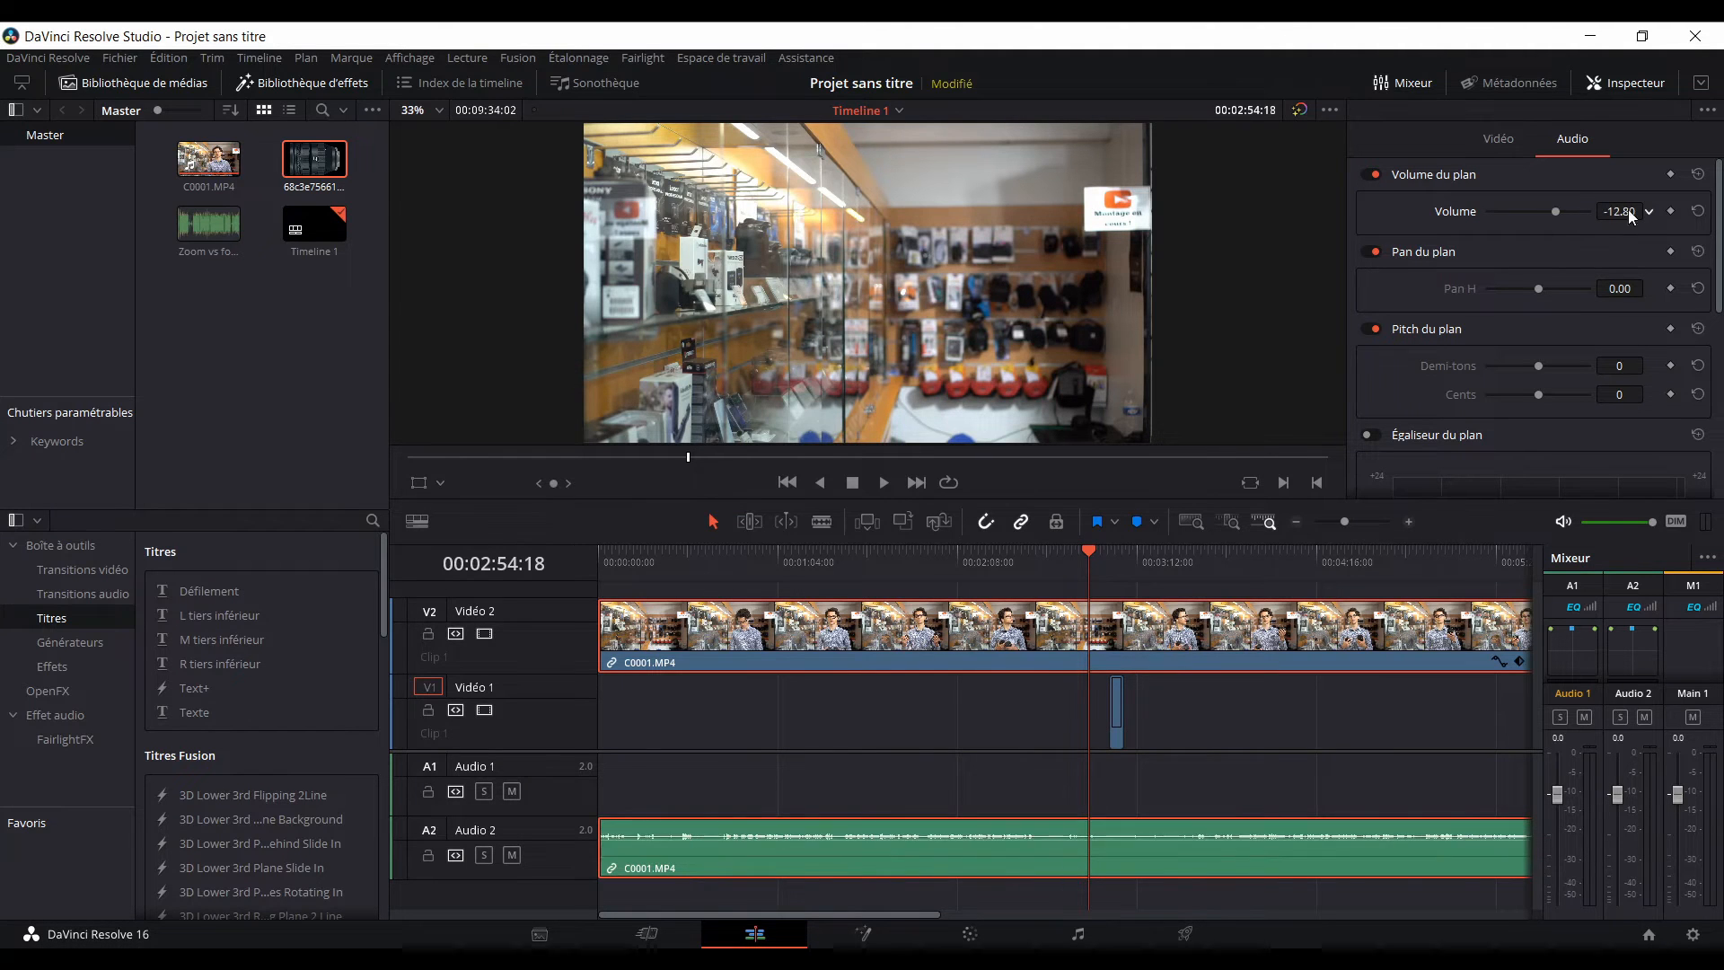
double_click(1629, 211)
text(0)
key(Return)
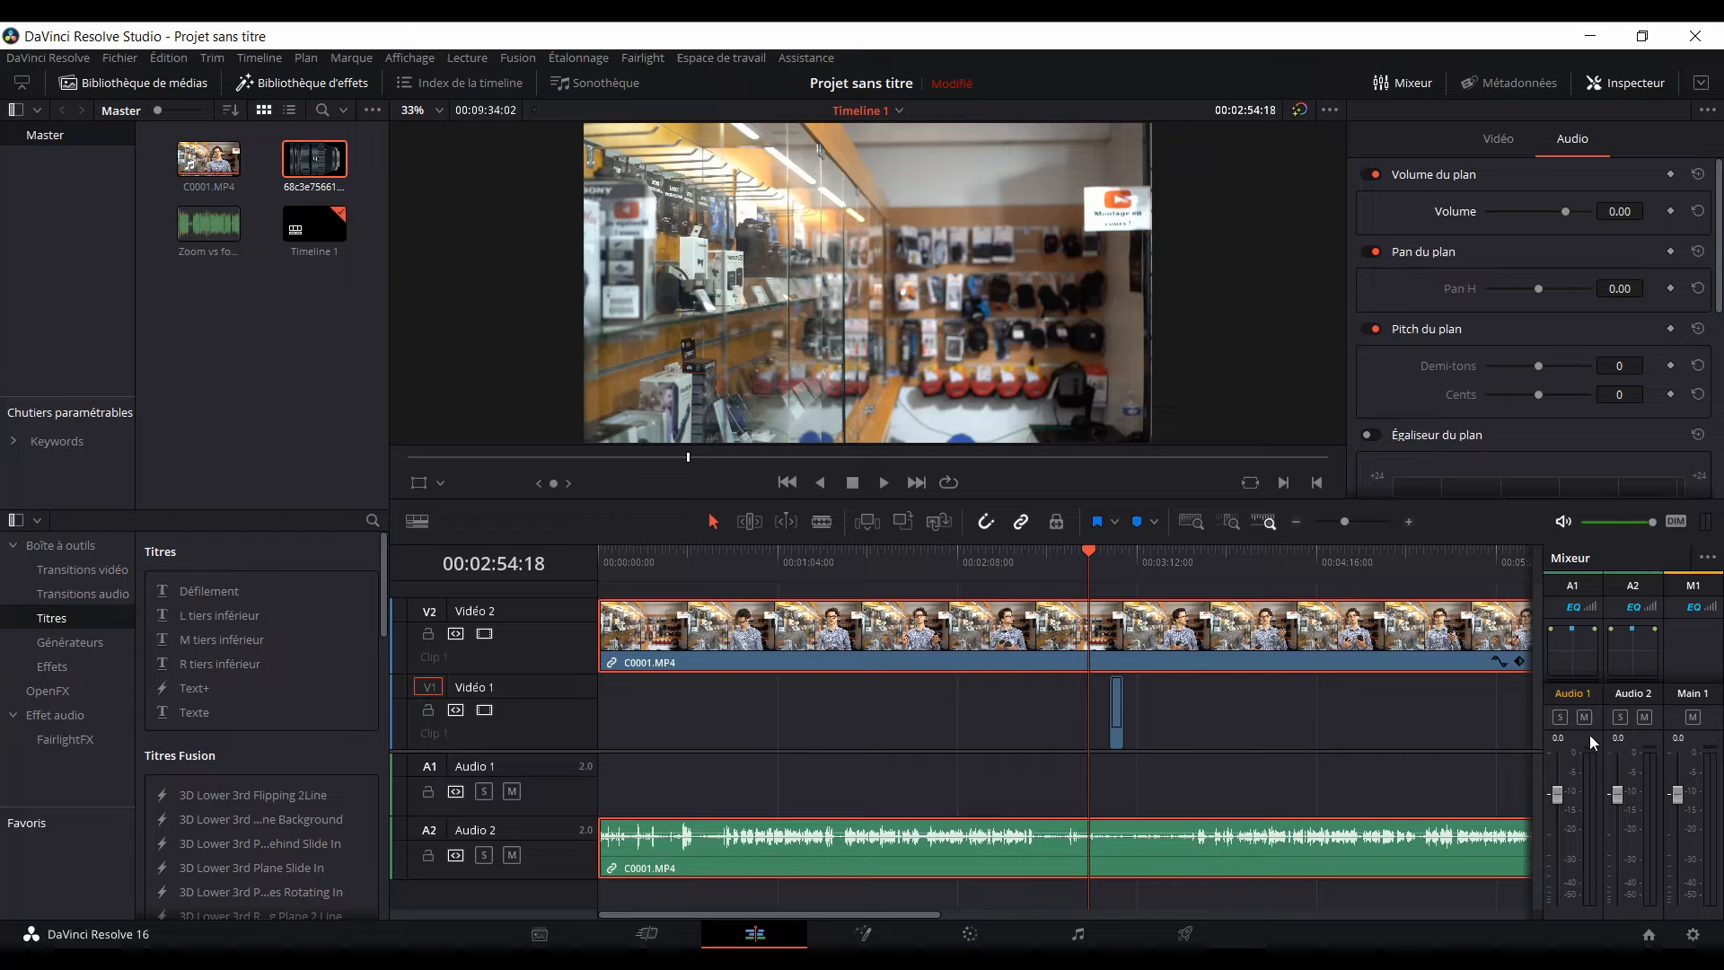
Play an earlier part of the timeline to check the audio meters, and place the playhead at 00:02:45:19.
key(space)
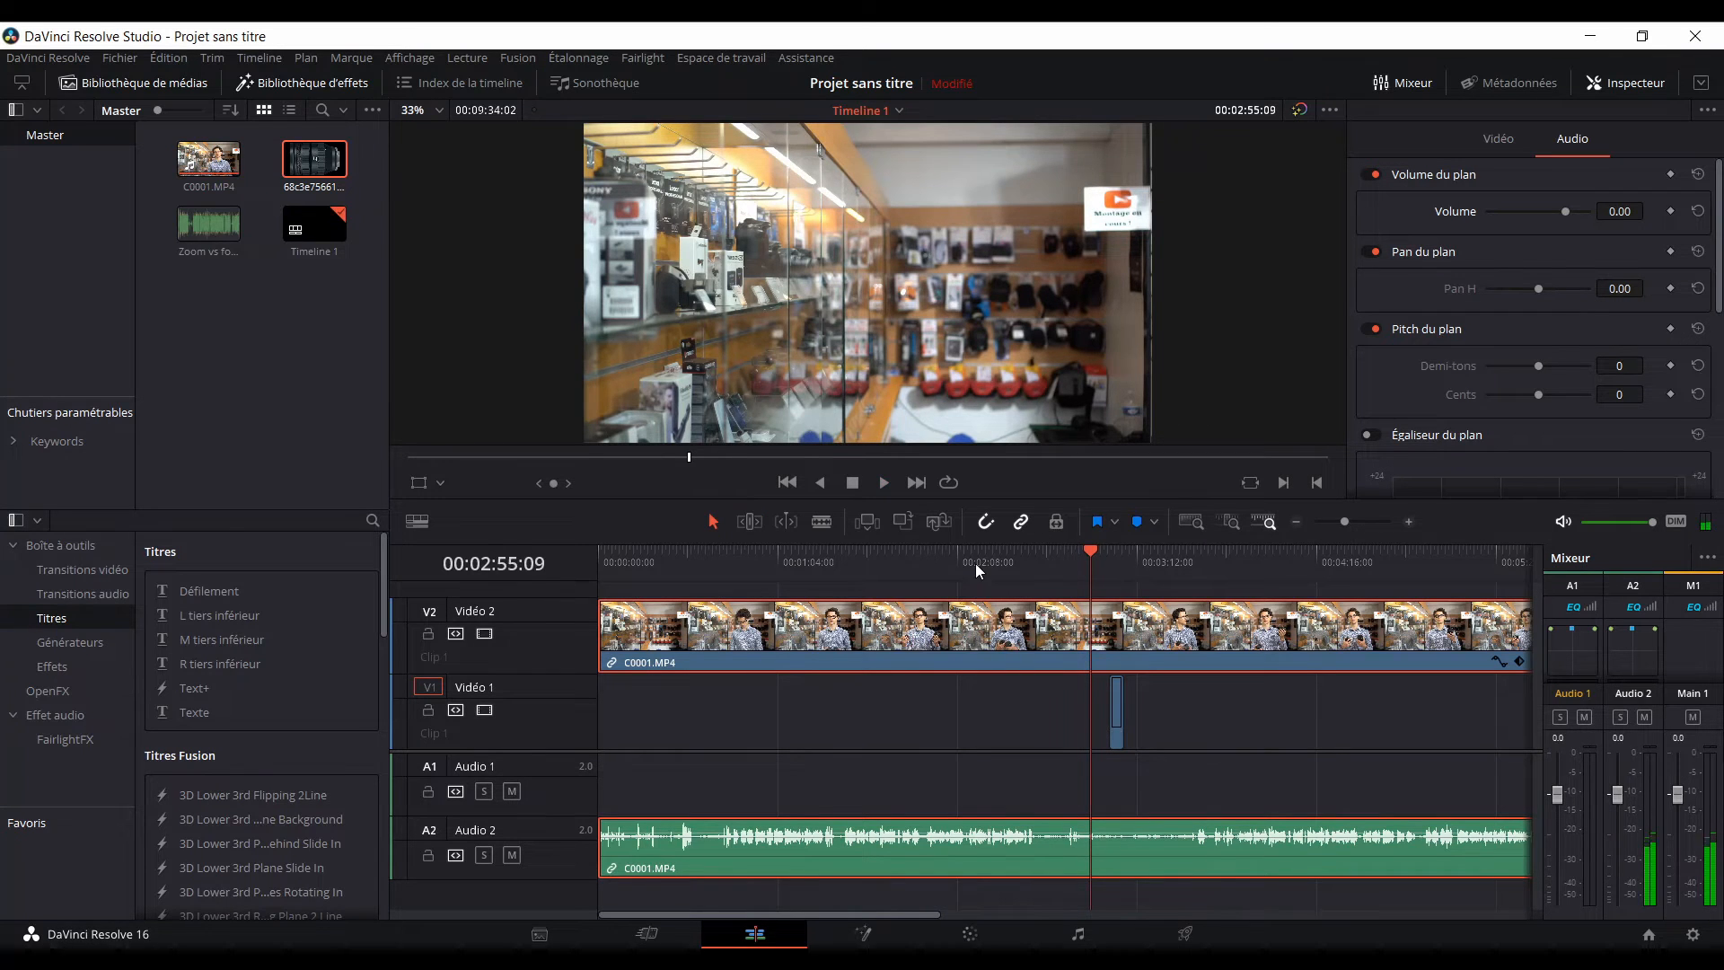
click(976, 561)
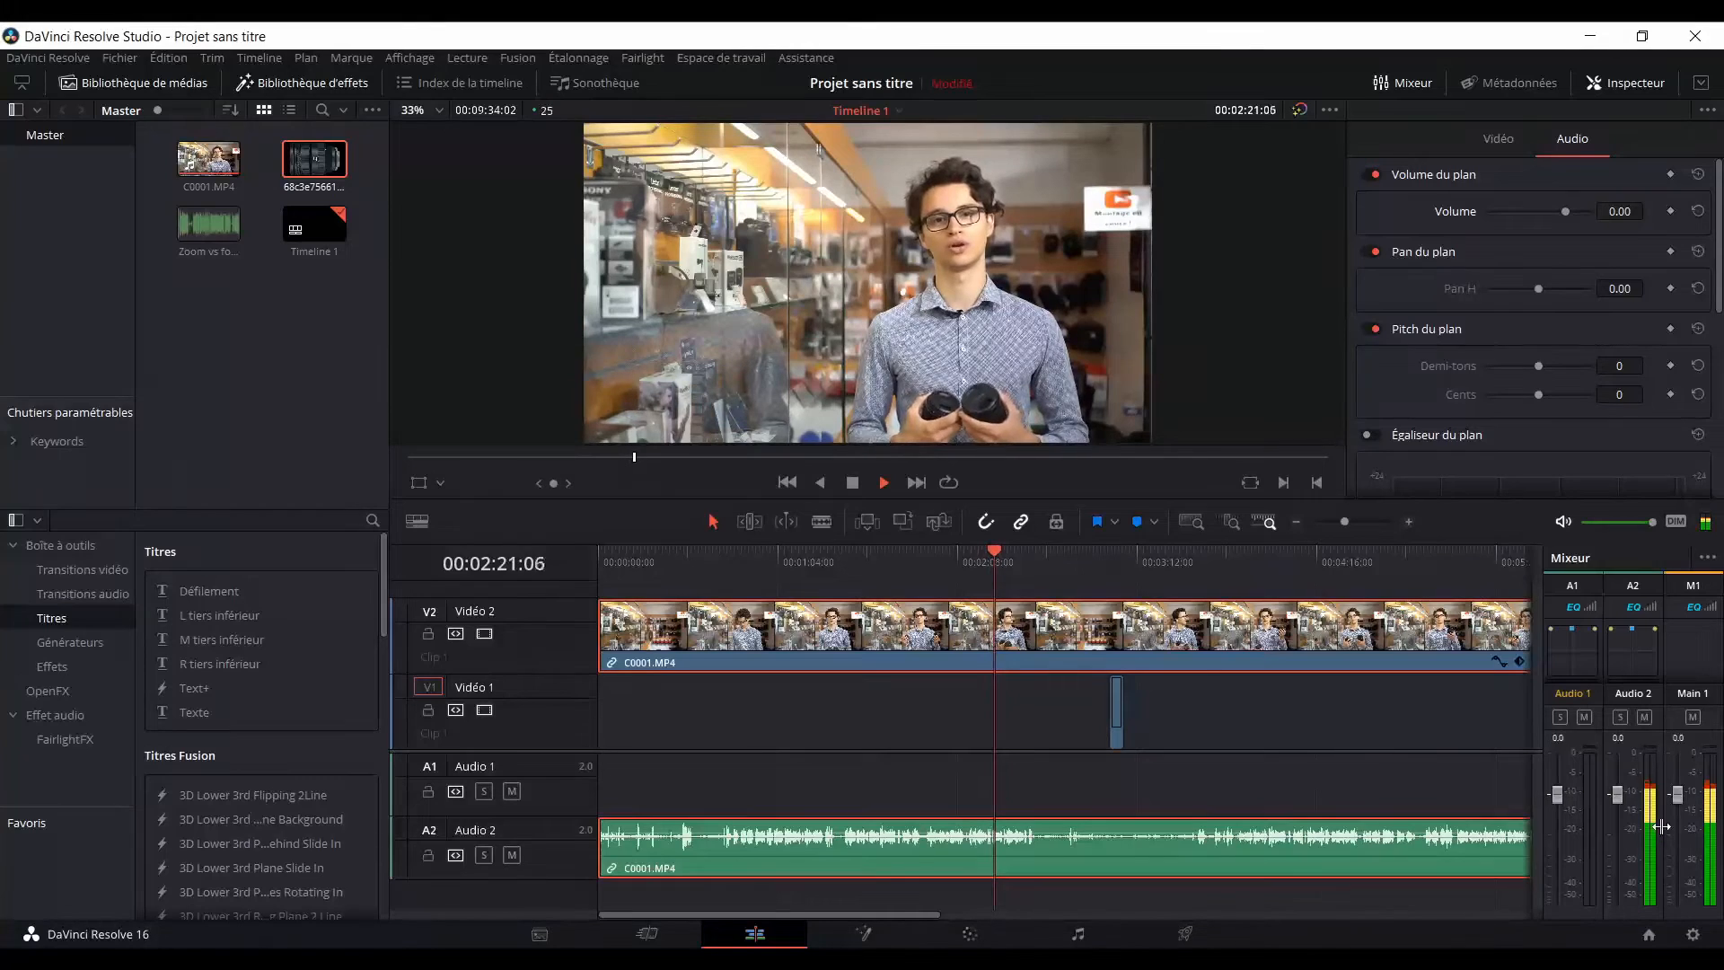
key(space)
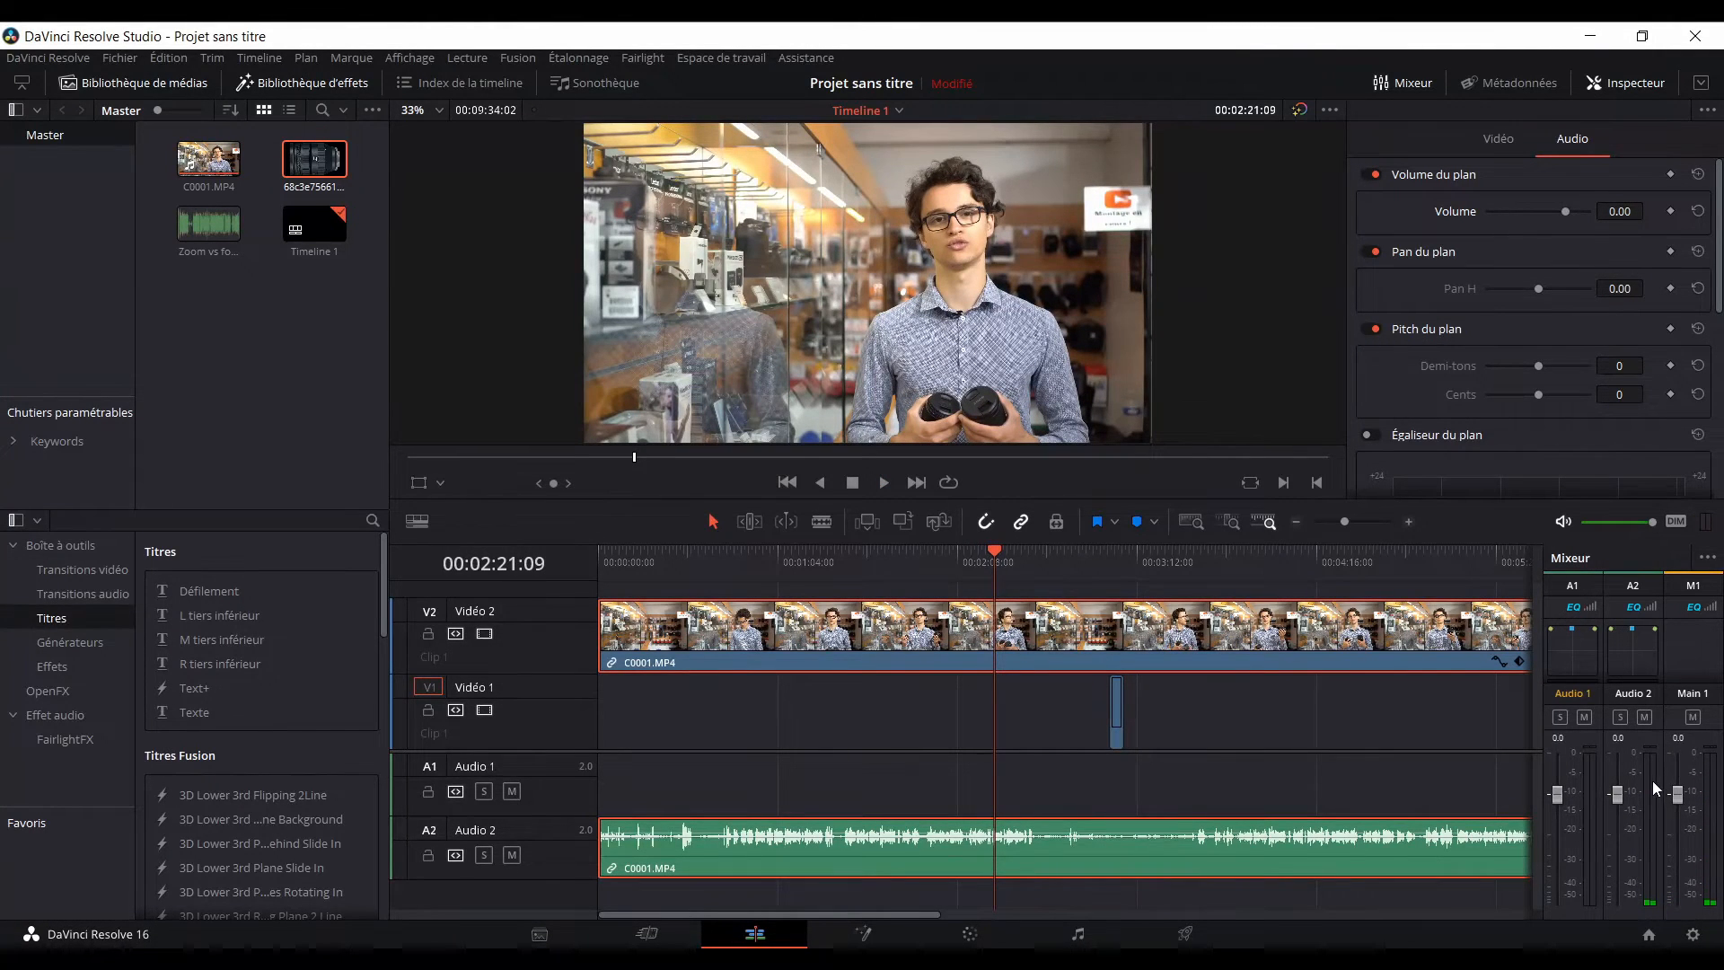
click(1064, 557)
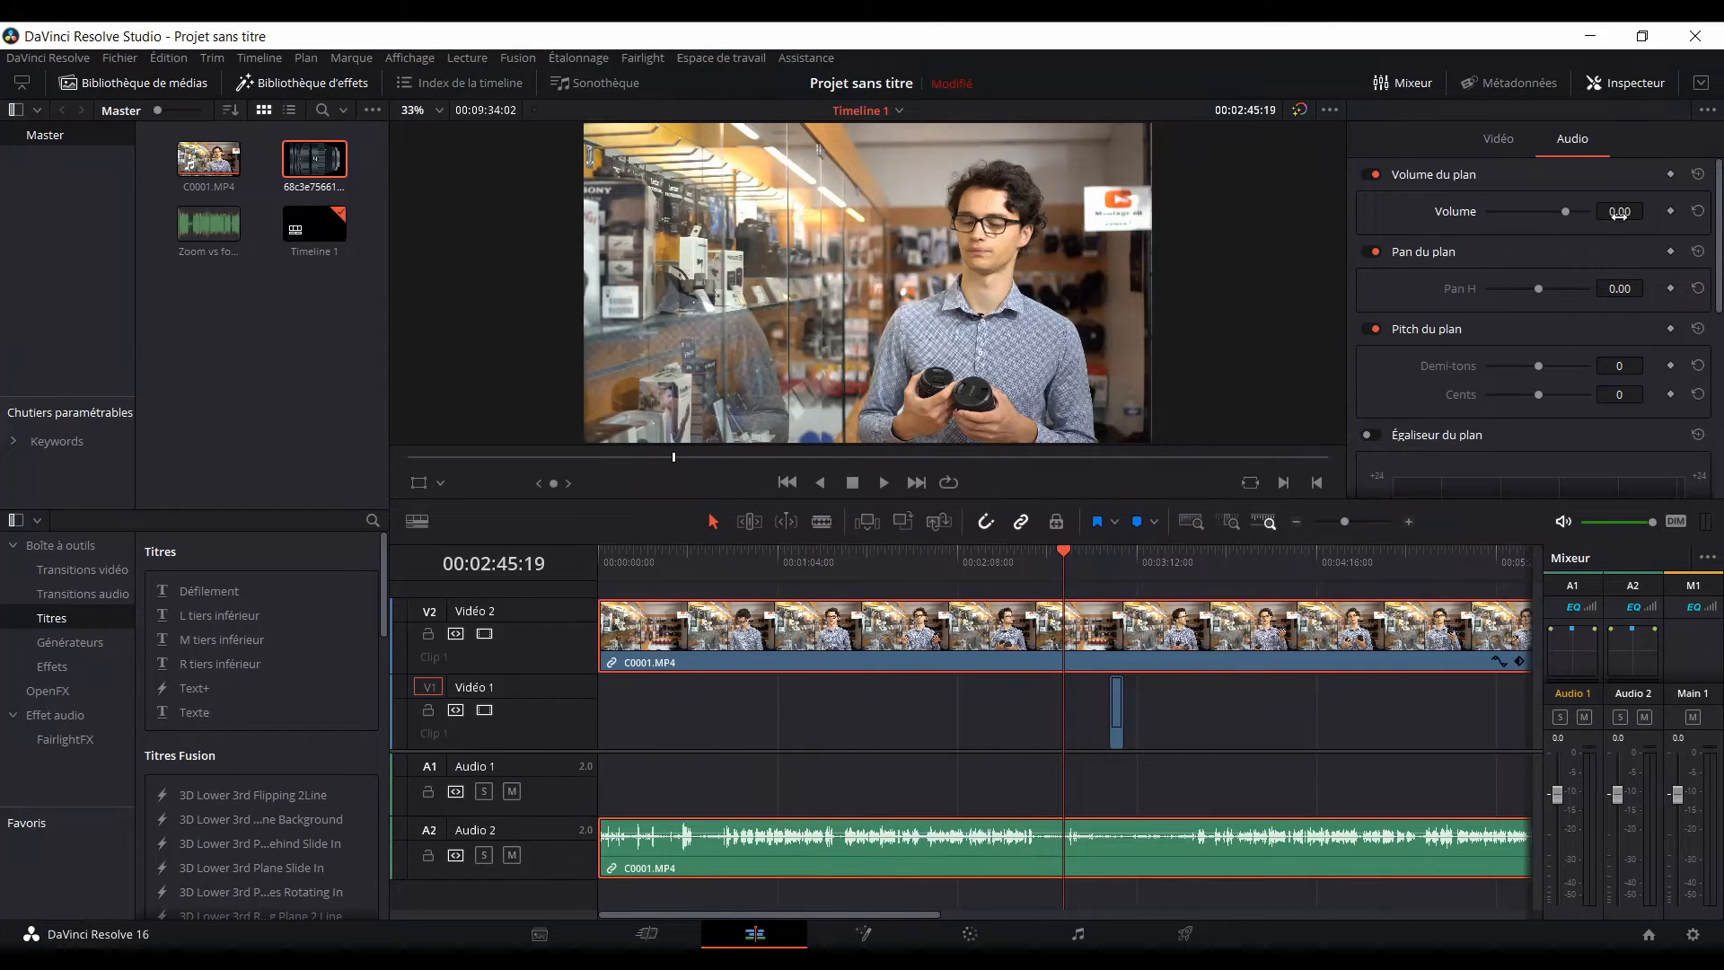
Try clip volumes of 10.20, 5.60 and 3.60 to compare the waveform, and return the volume to 0.
drag(1618, 214, 1649, 211)
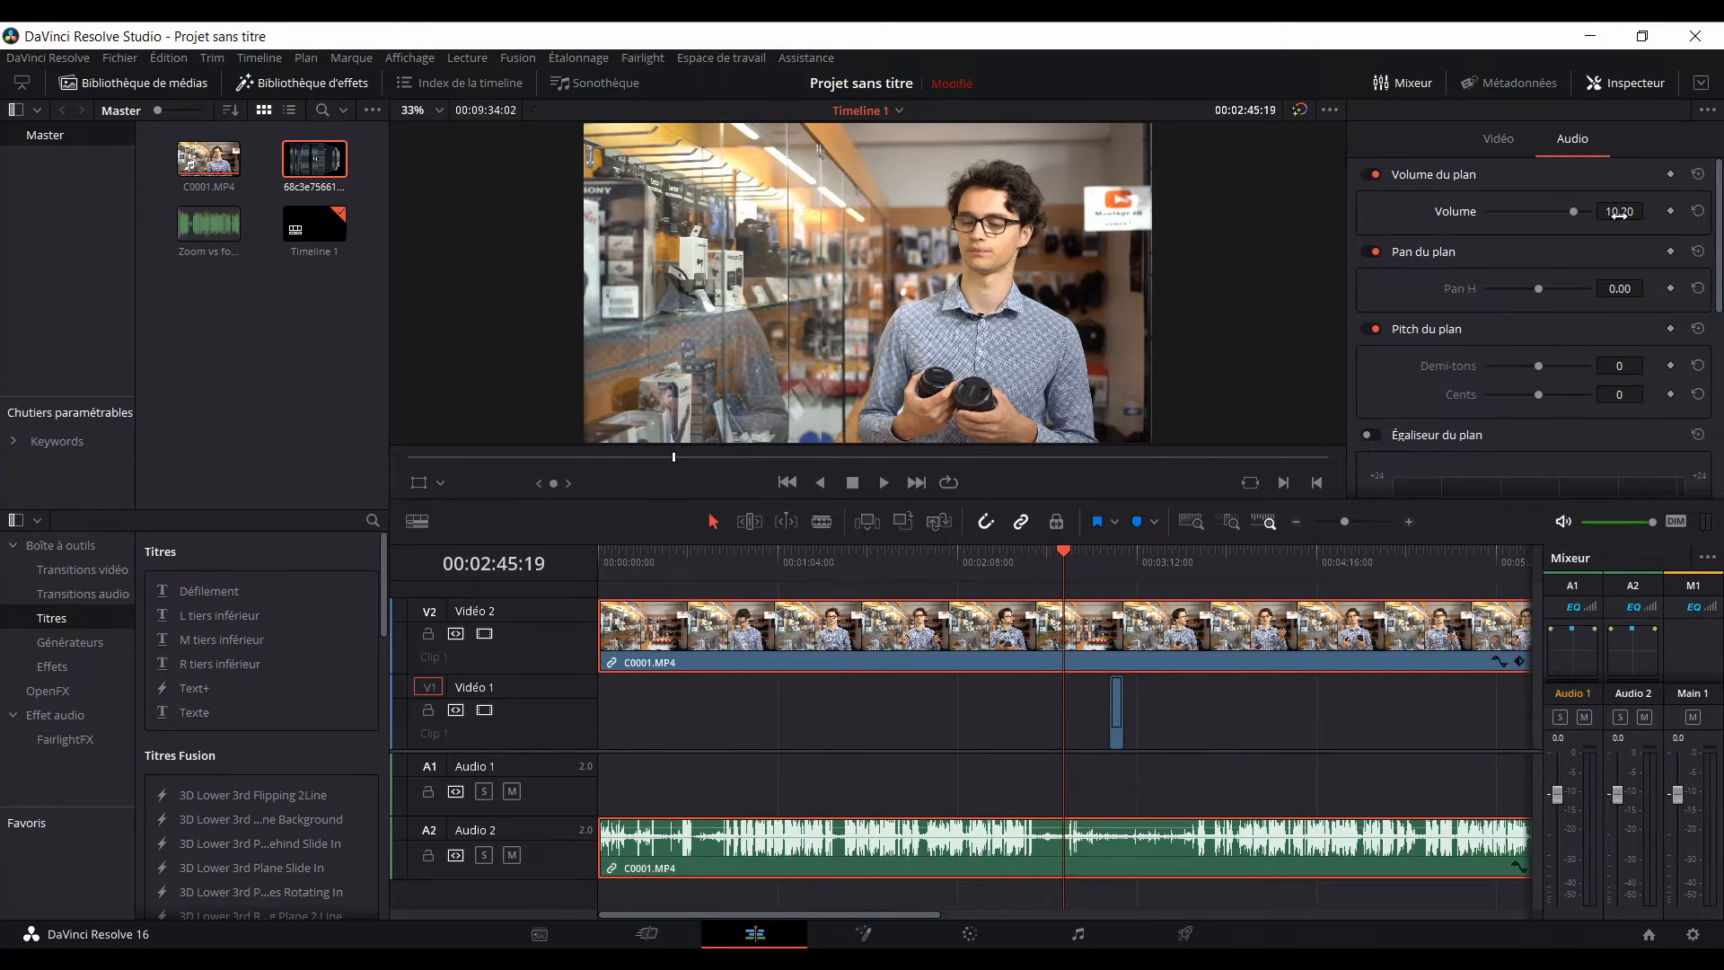
drag(1616, 214, 1602, 214)
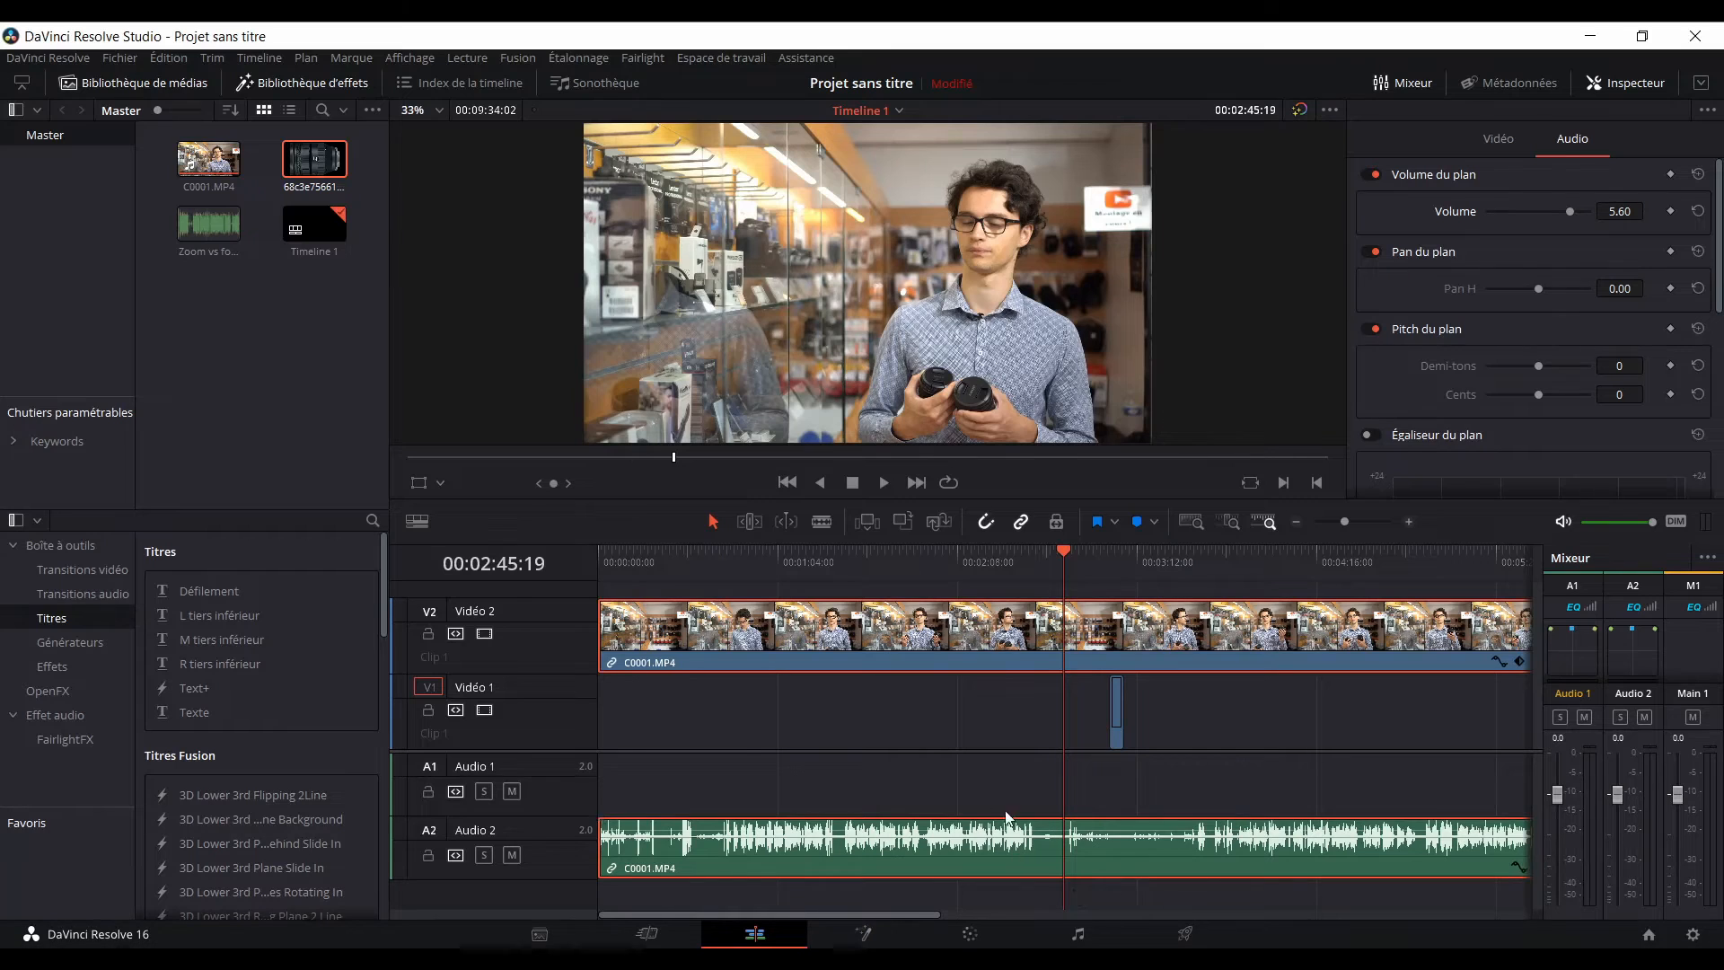
drag(1605, 210, 1648, 211)
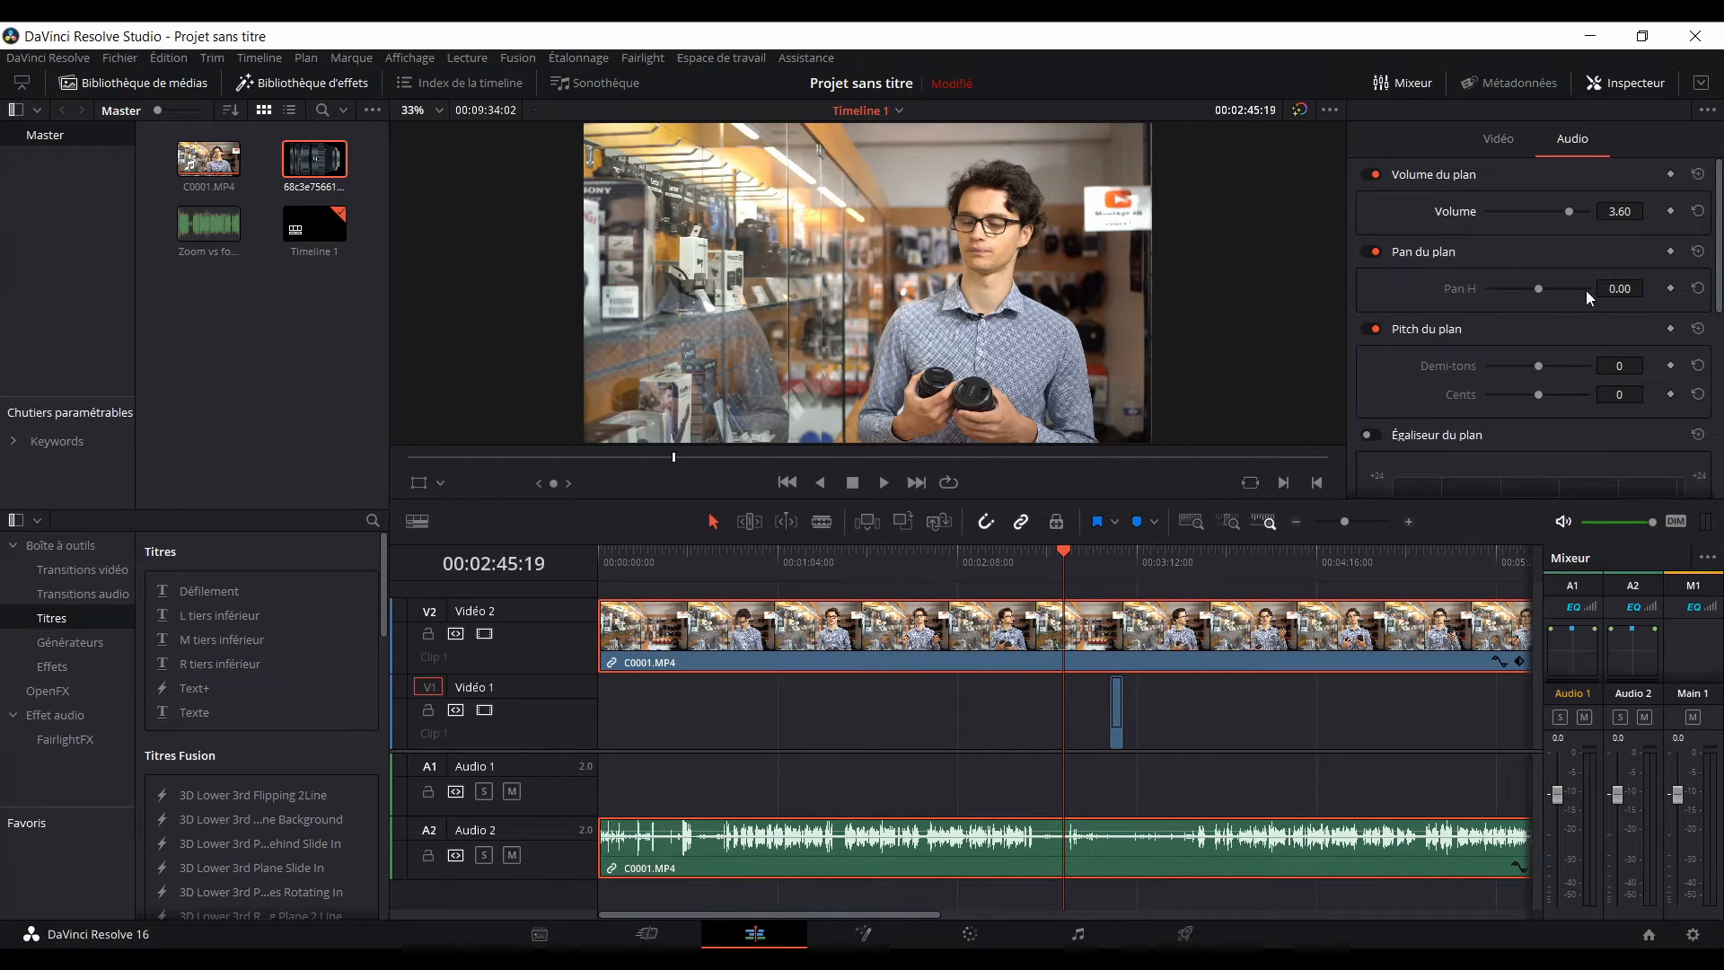
double_click(1619, 209)
text(0)
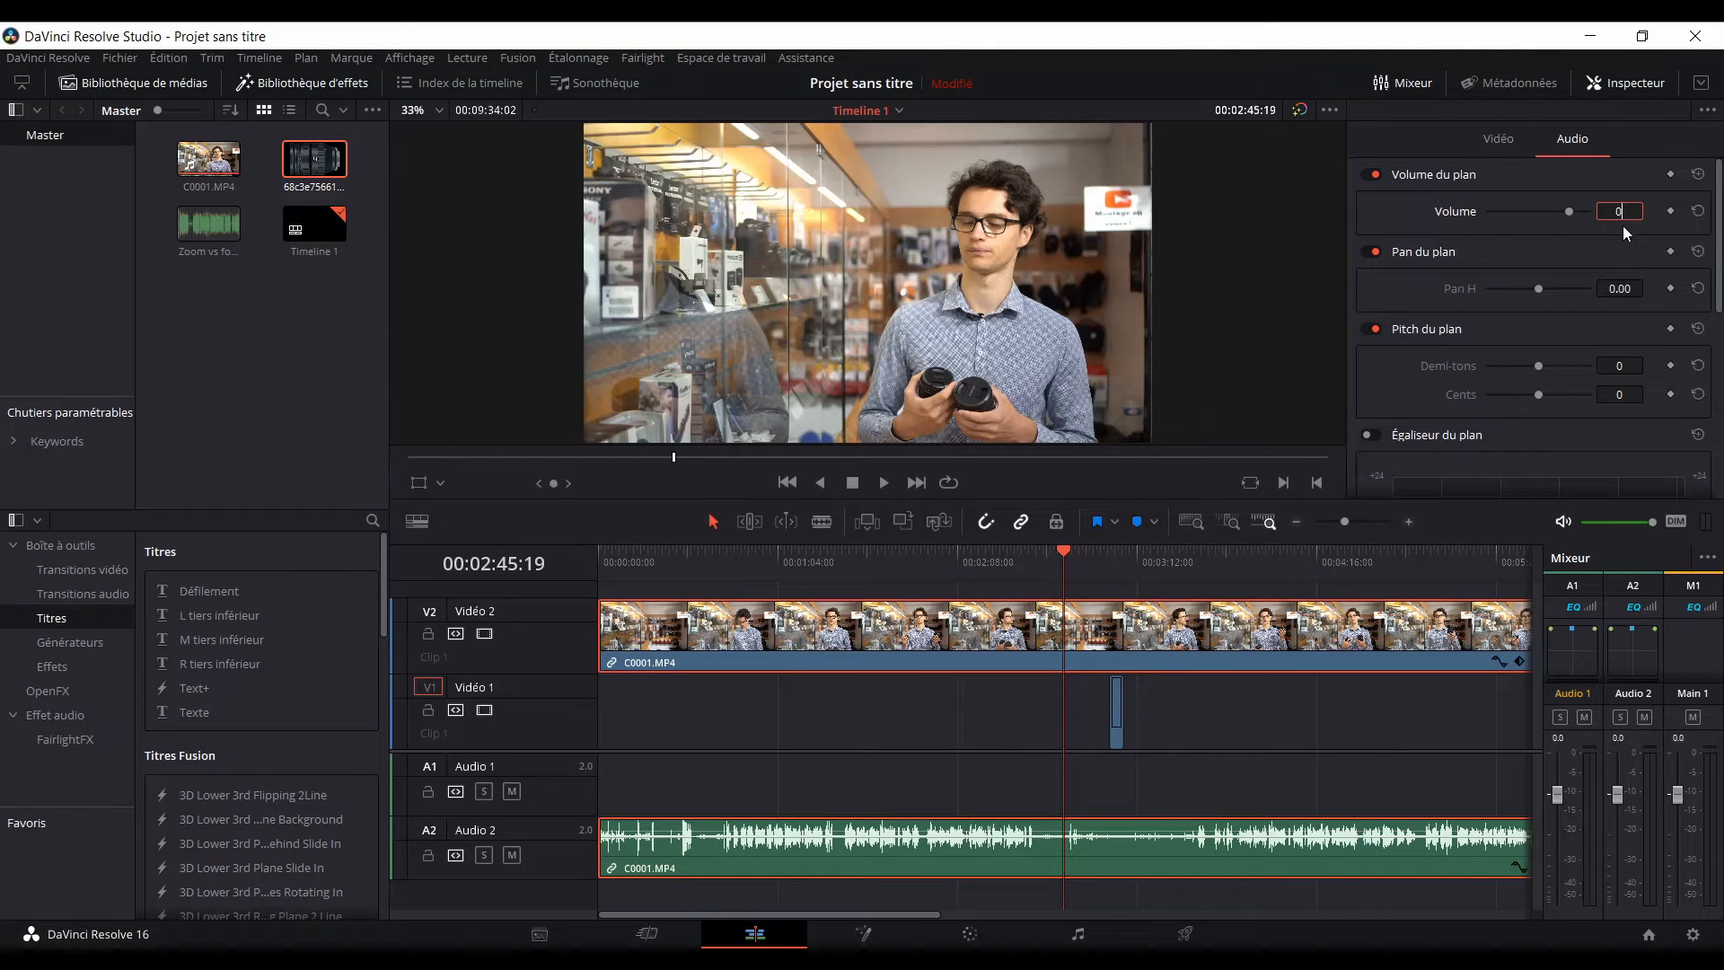
key(Return)
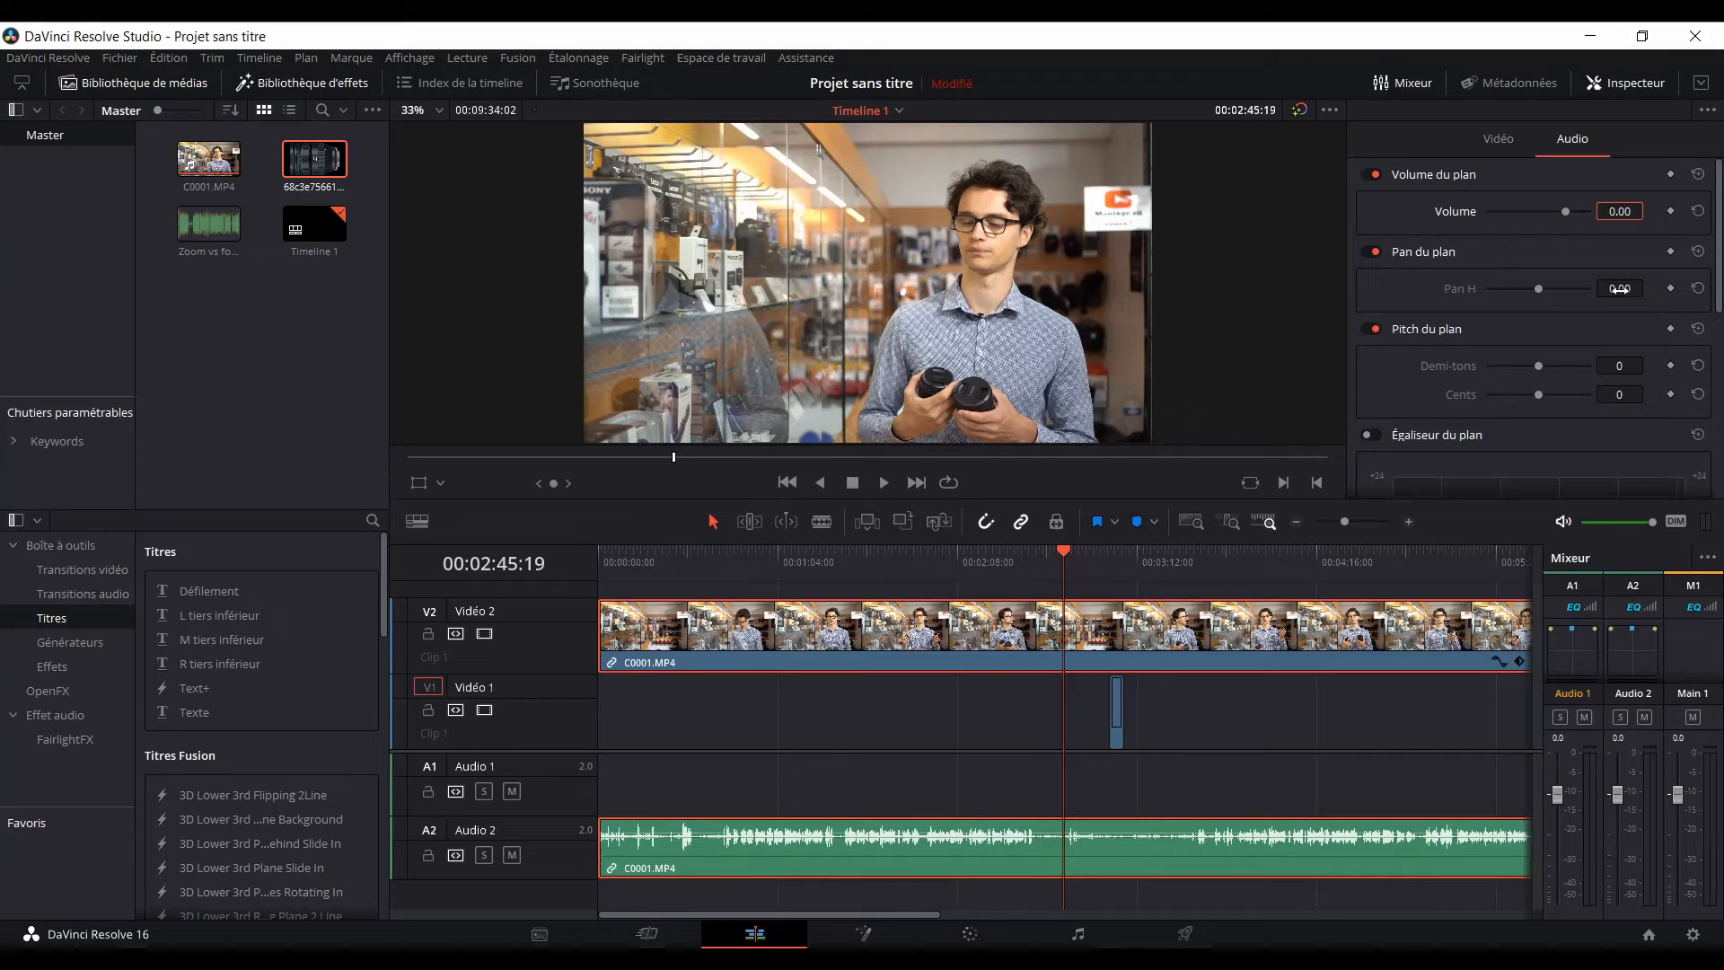
Try panning the clip's audio to -31.40, 100 and -100, and return the pan to 0.
drag(1624, 287, 1481, 287)
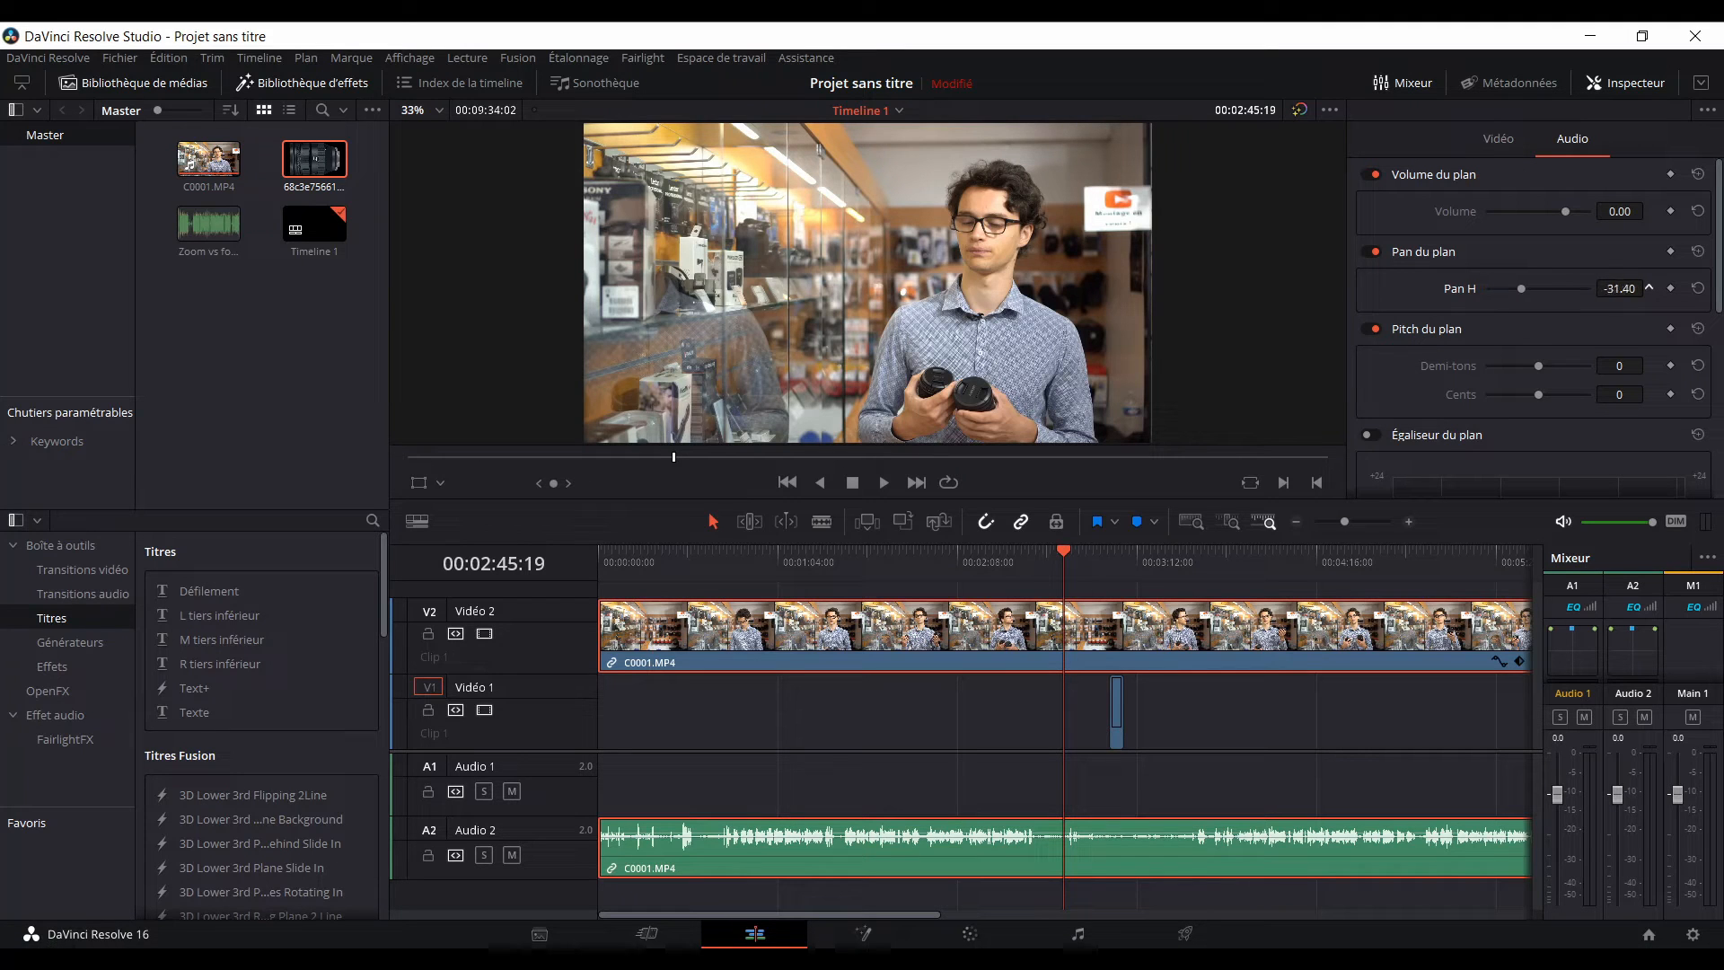
drag(1648, 288, 1624, 288)
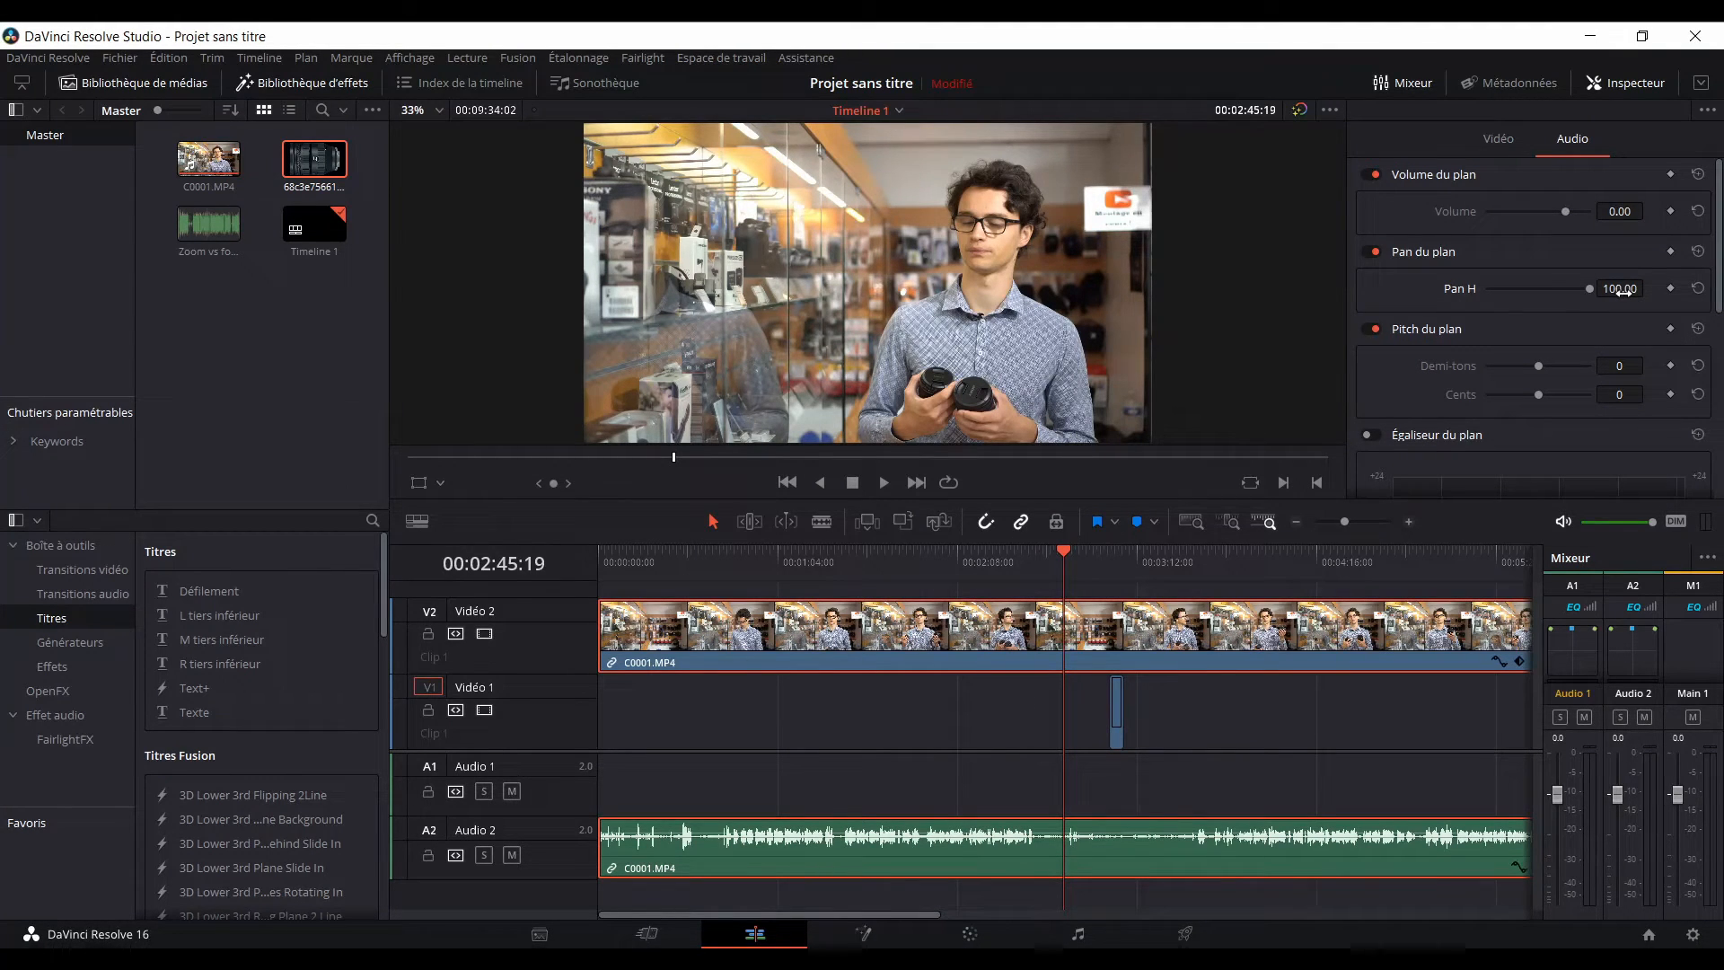
drag(1623, 293, 1575, 294)
double_click(1620, 291)
text(0)
key(Return)
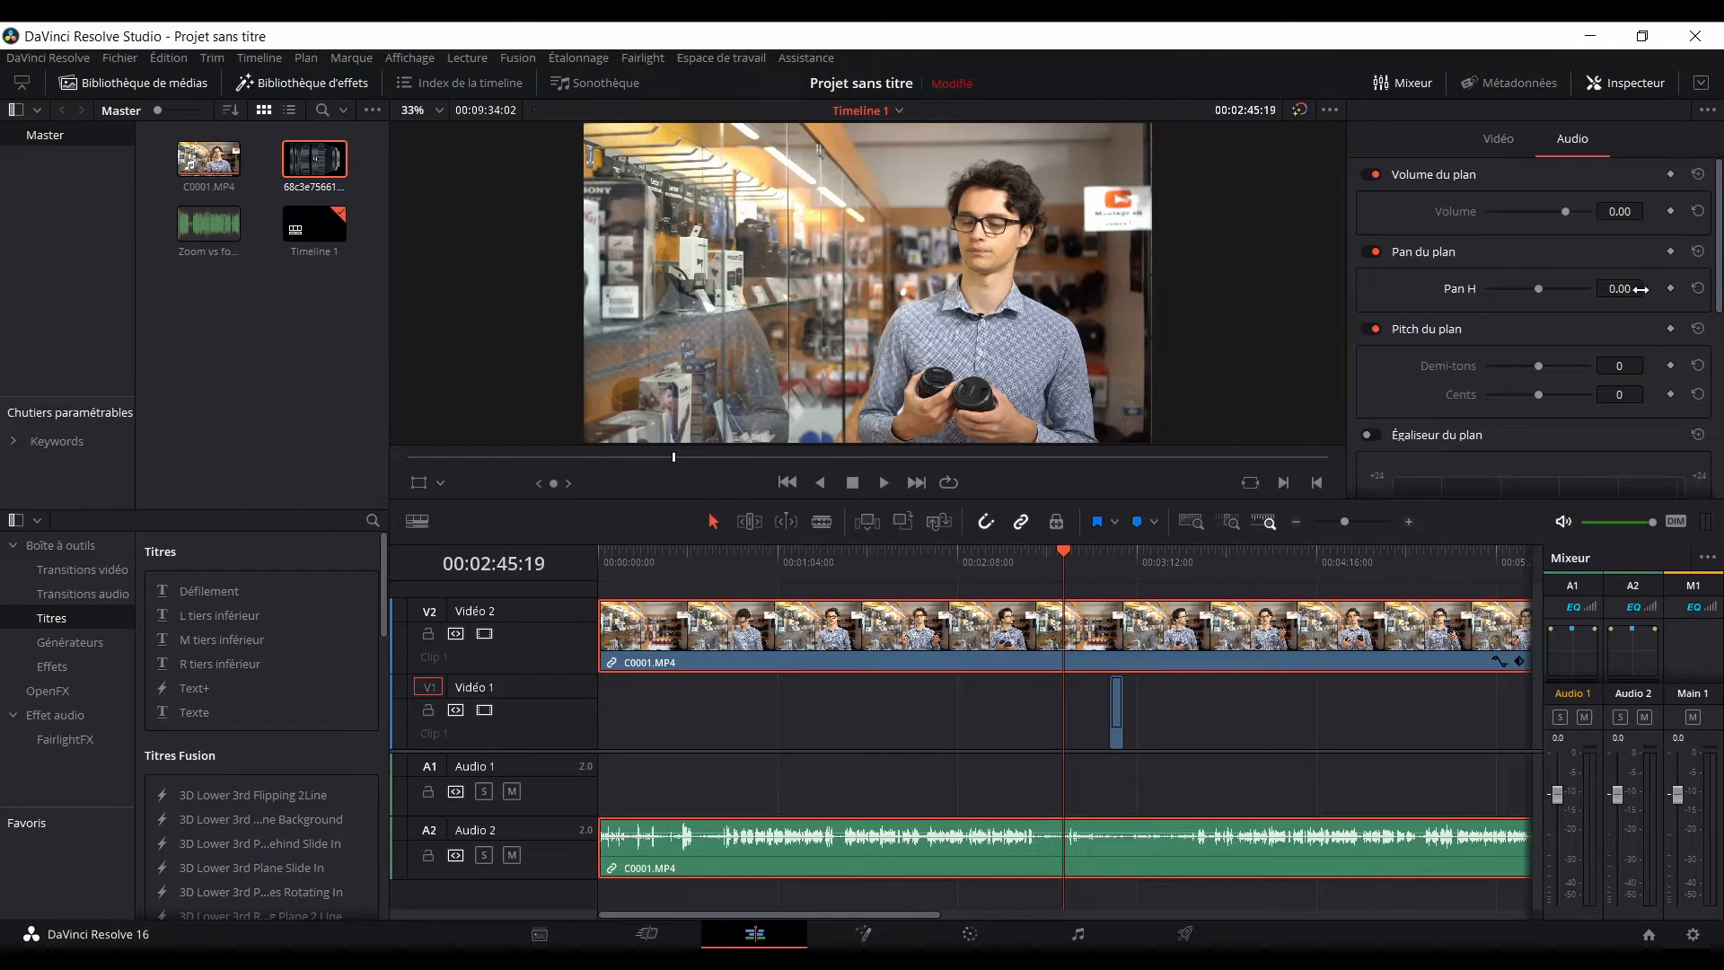
drag(1641, 281, 1619, 286)
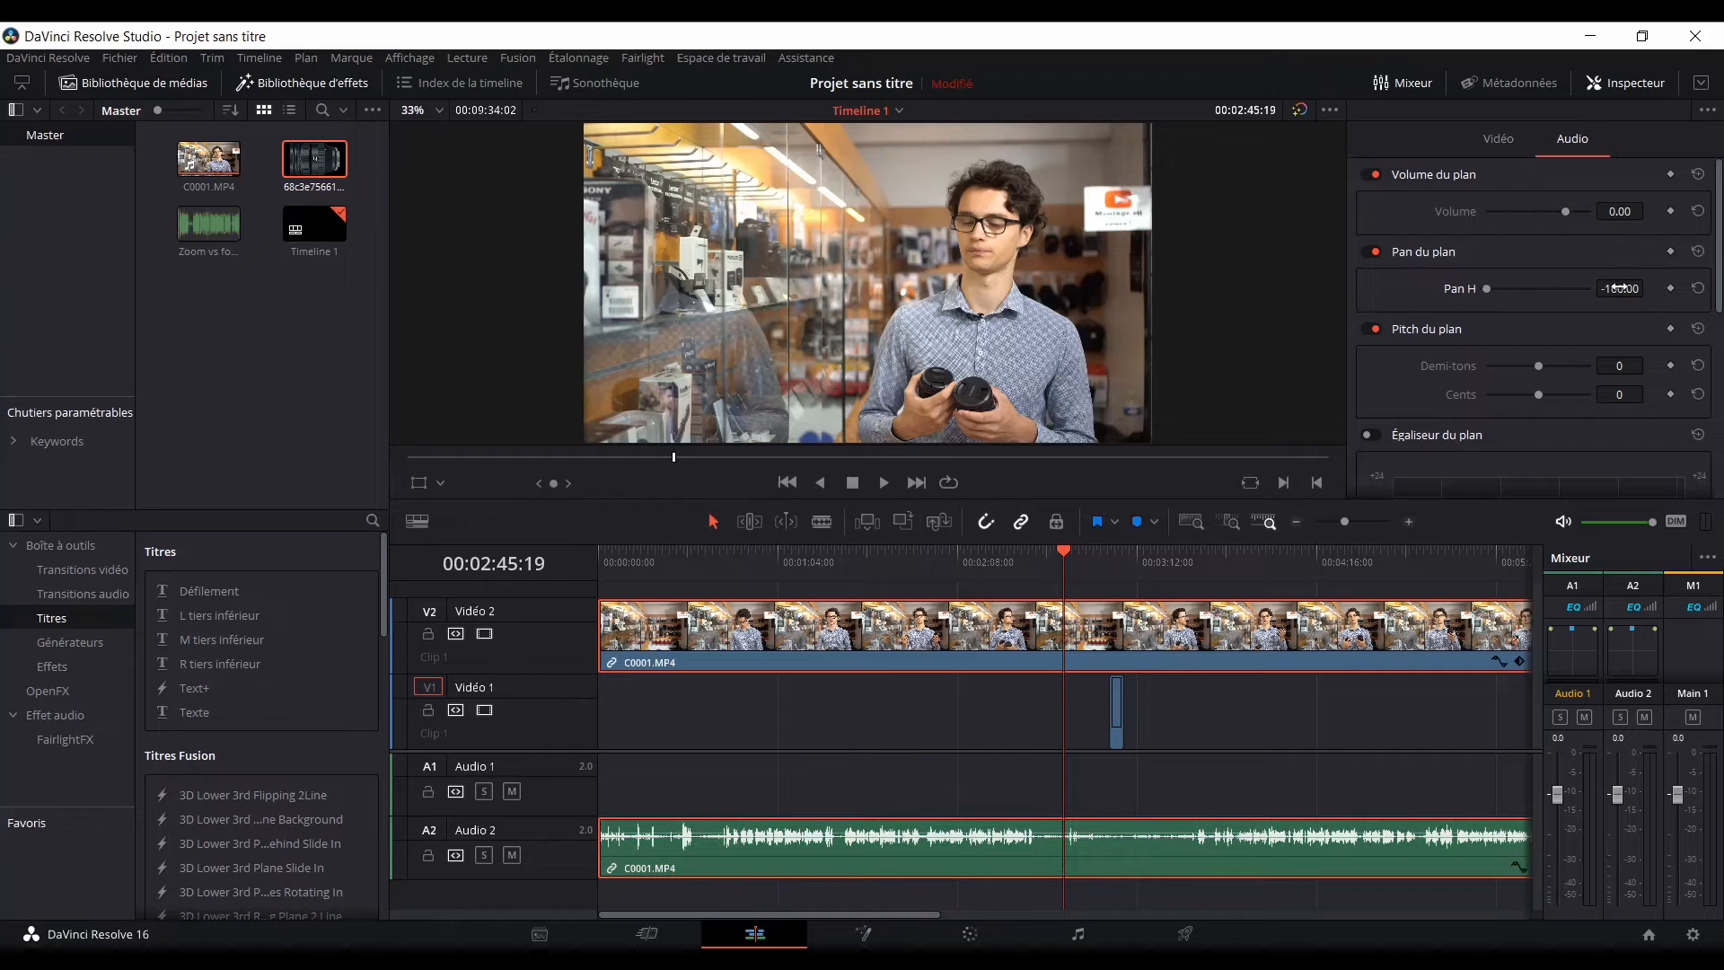
text(0)
key(Return)
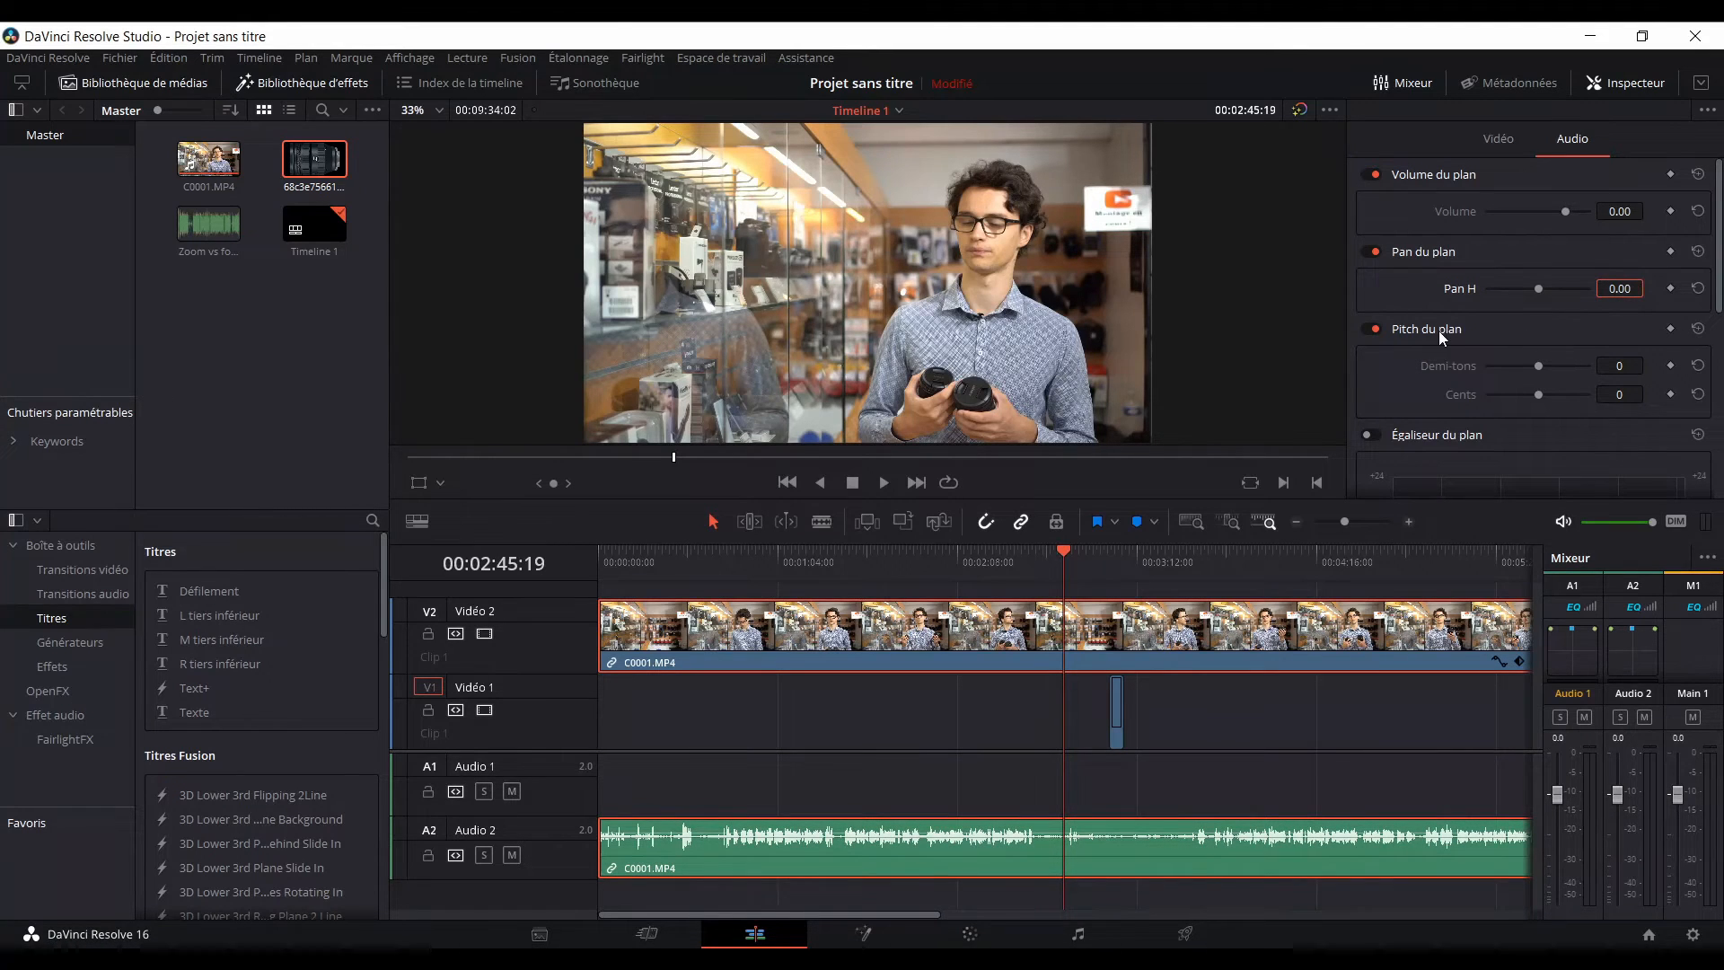
Try a clip pitch of -24 semitones and one of 32 cents, resetting each to 0.
scroll(1436, 337, down, 1)
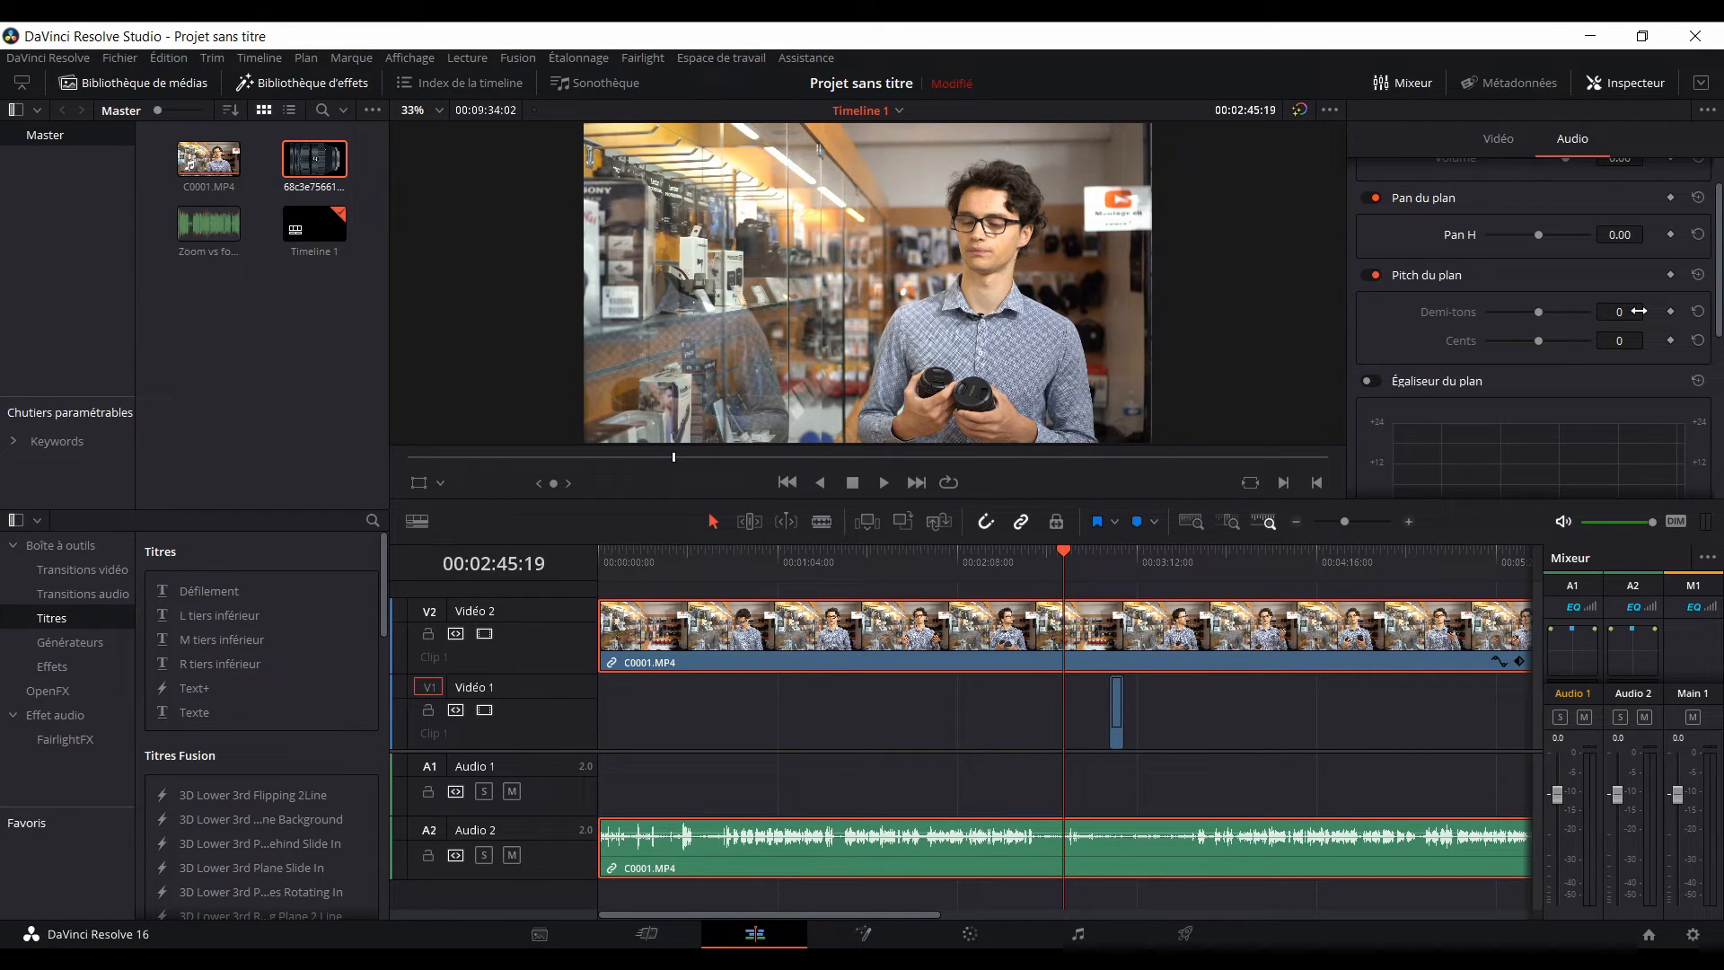
drag(1638, 311, 1648, 312)
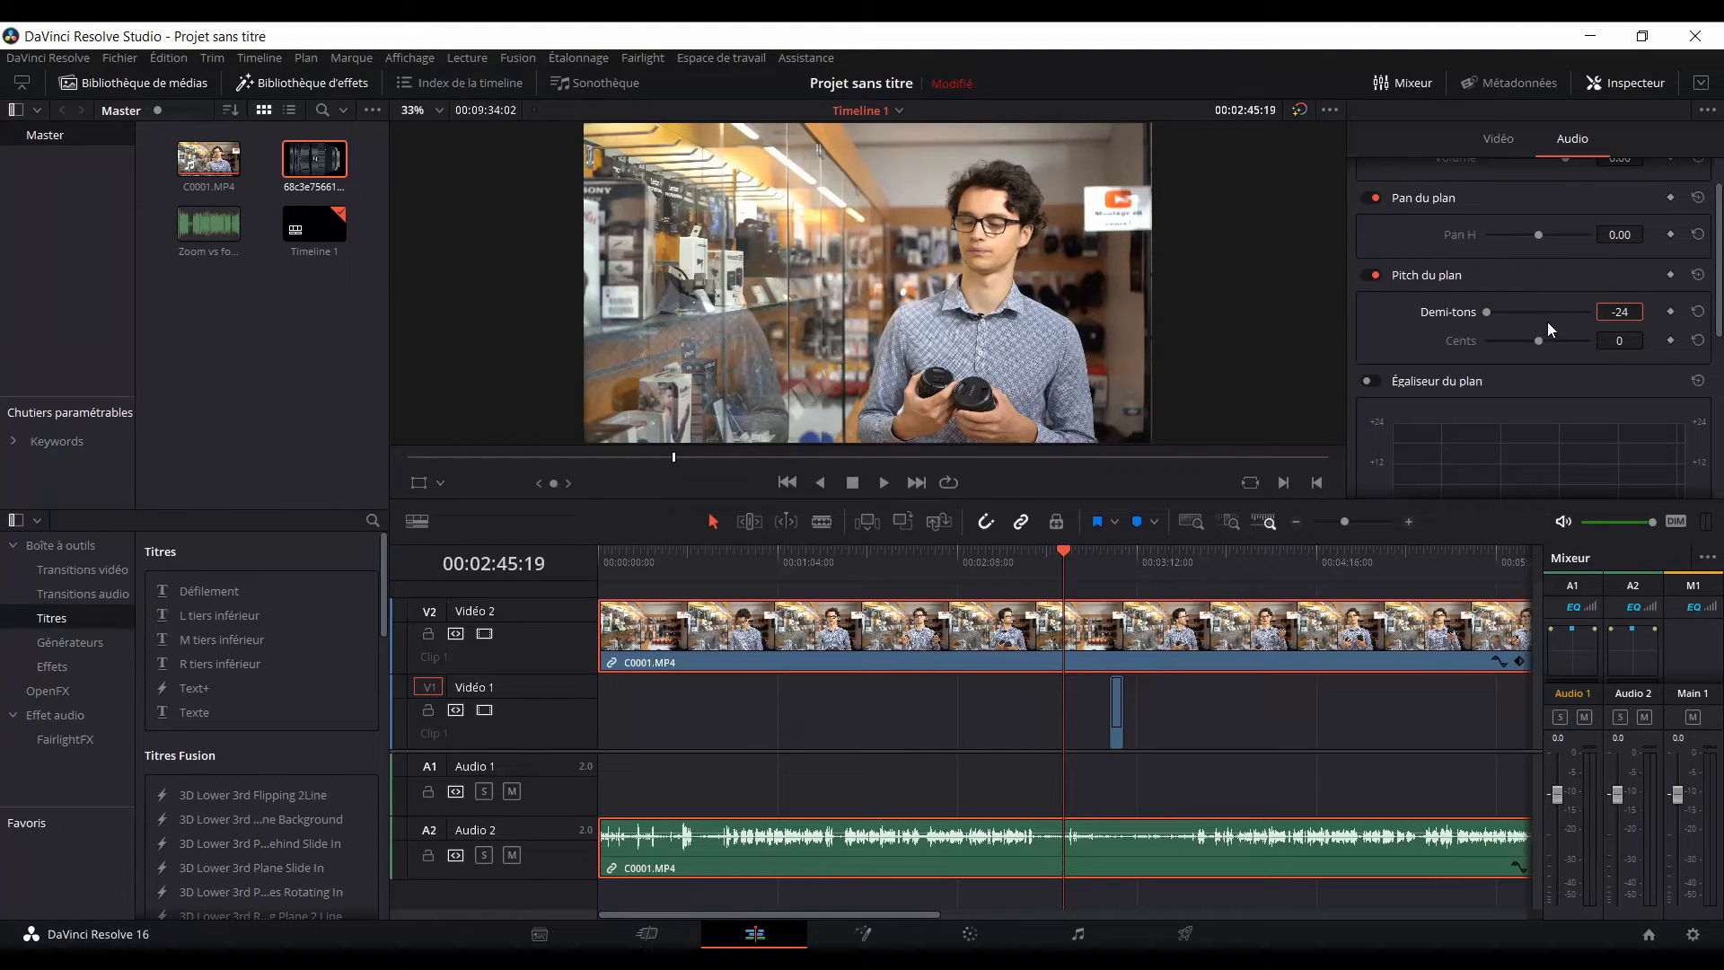
key(ctrl+z)
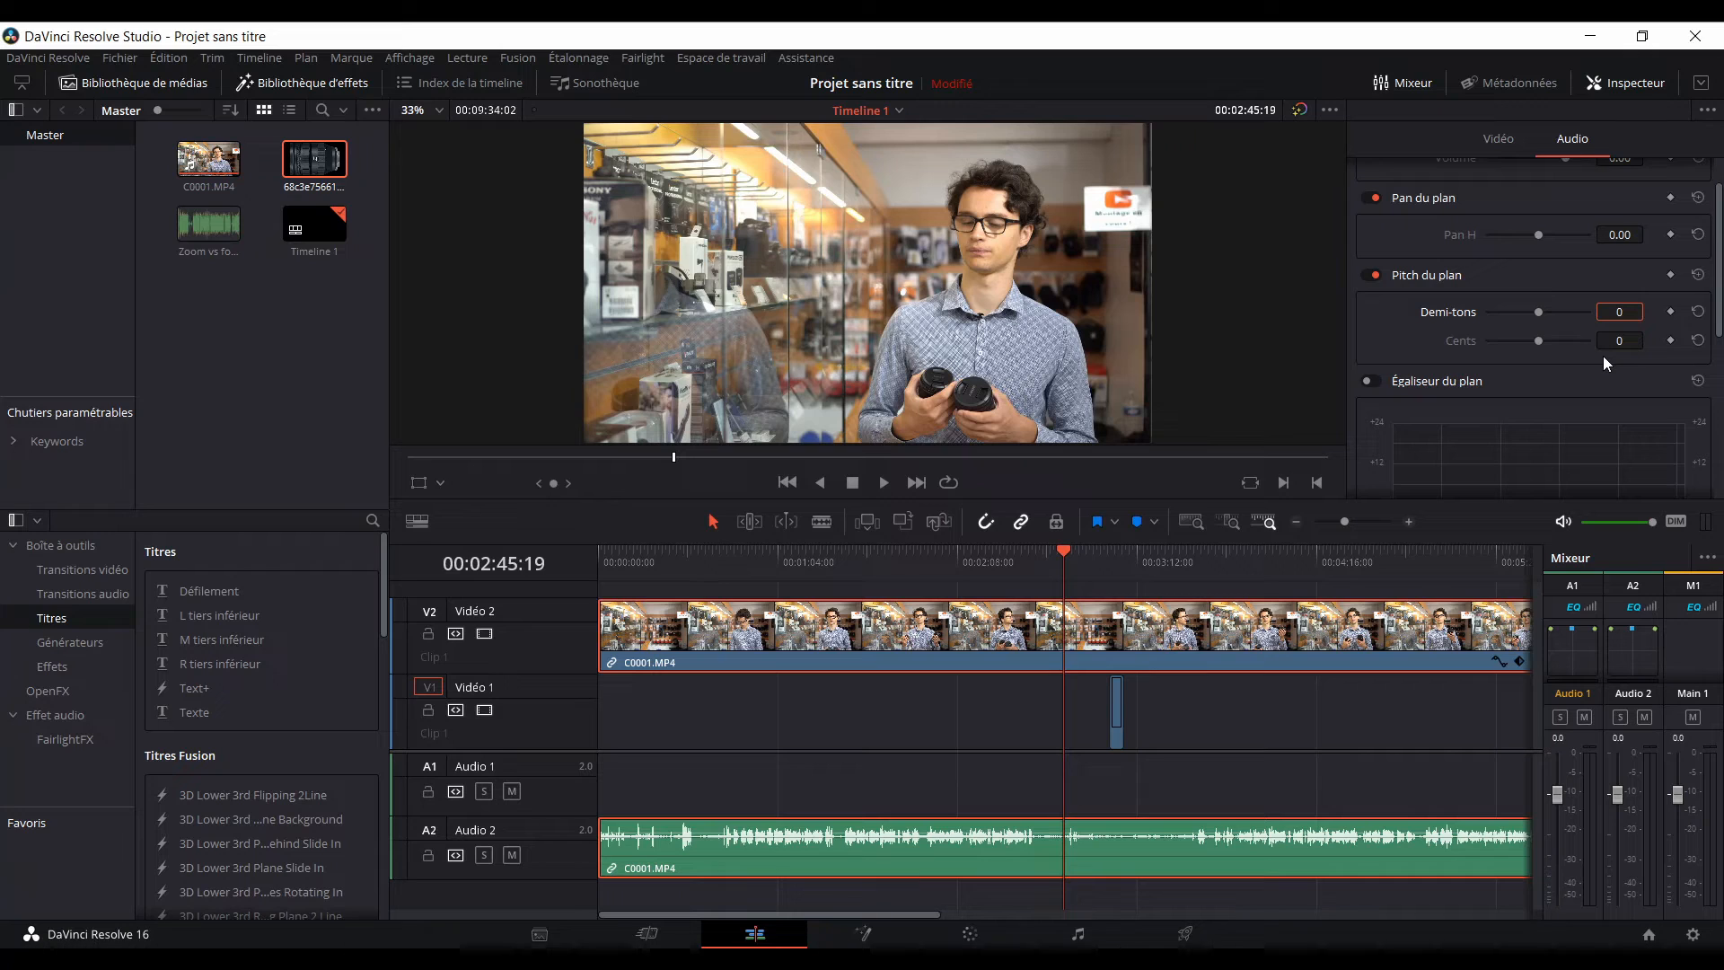
drag(1617, 342, 1646, 341)
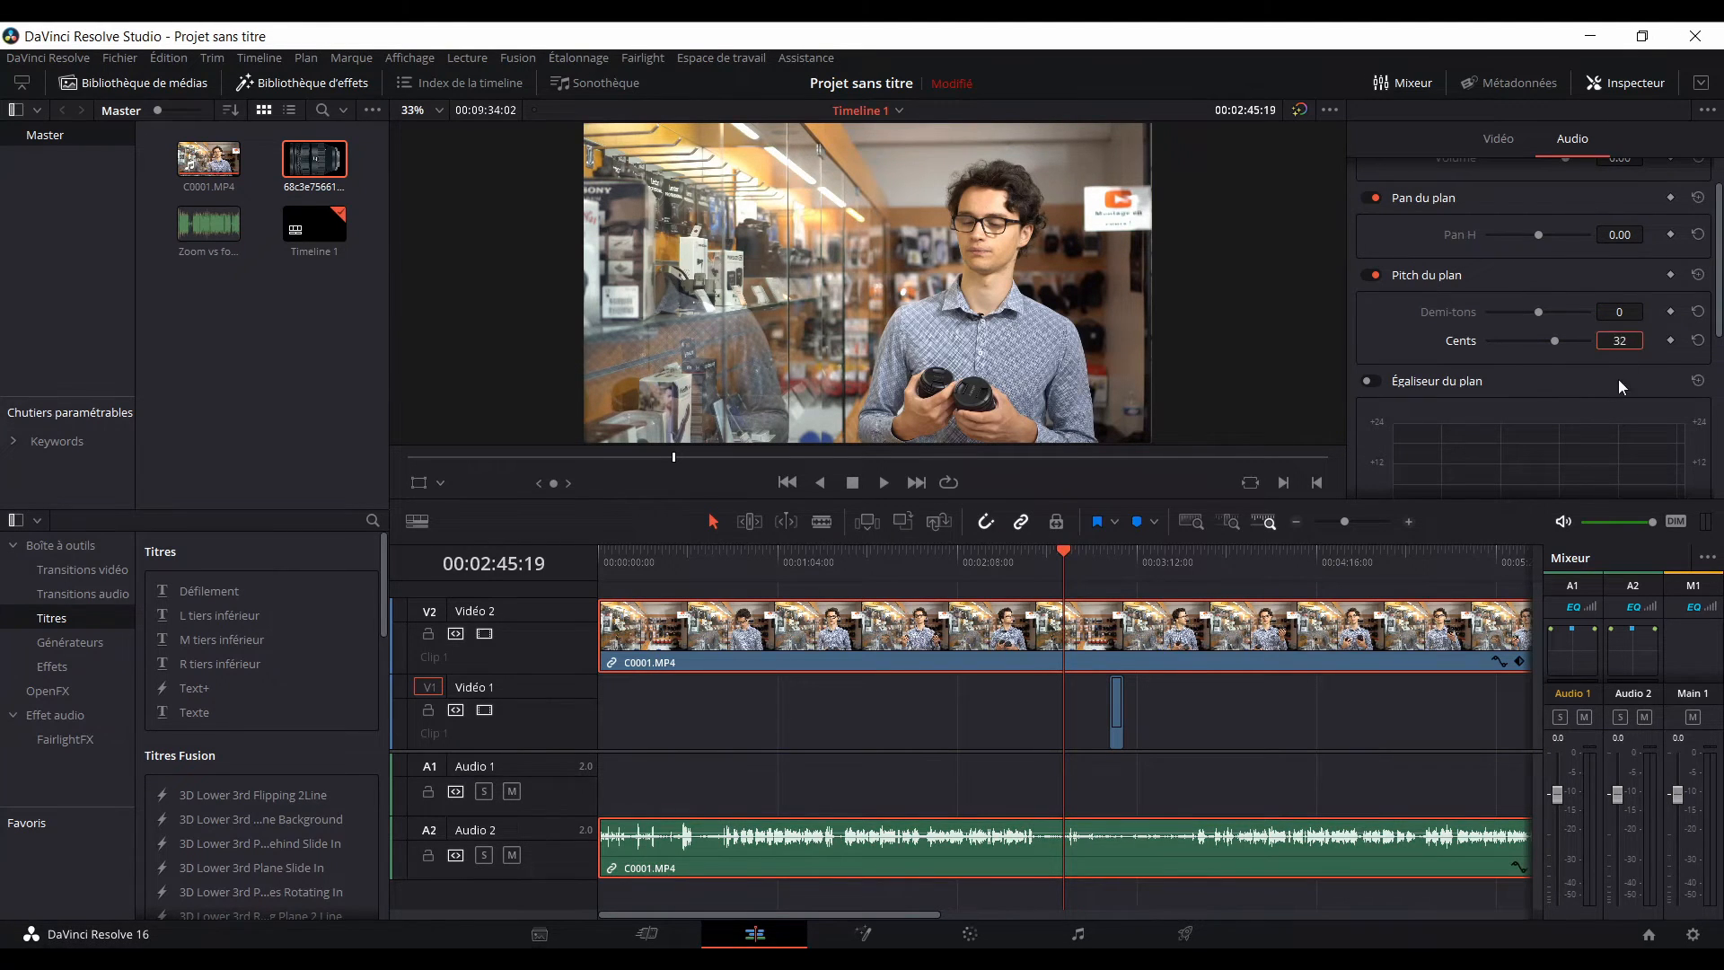
double_click(1450, 345)
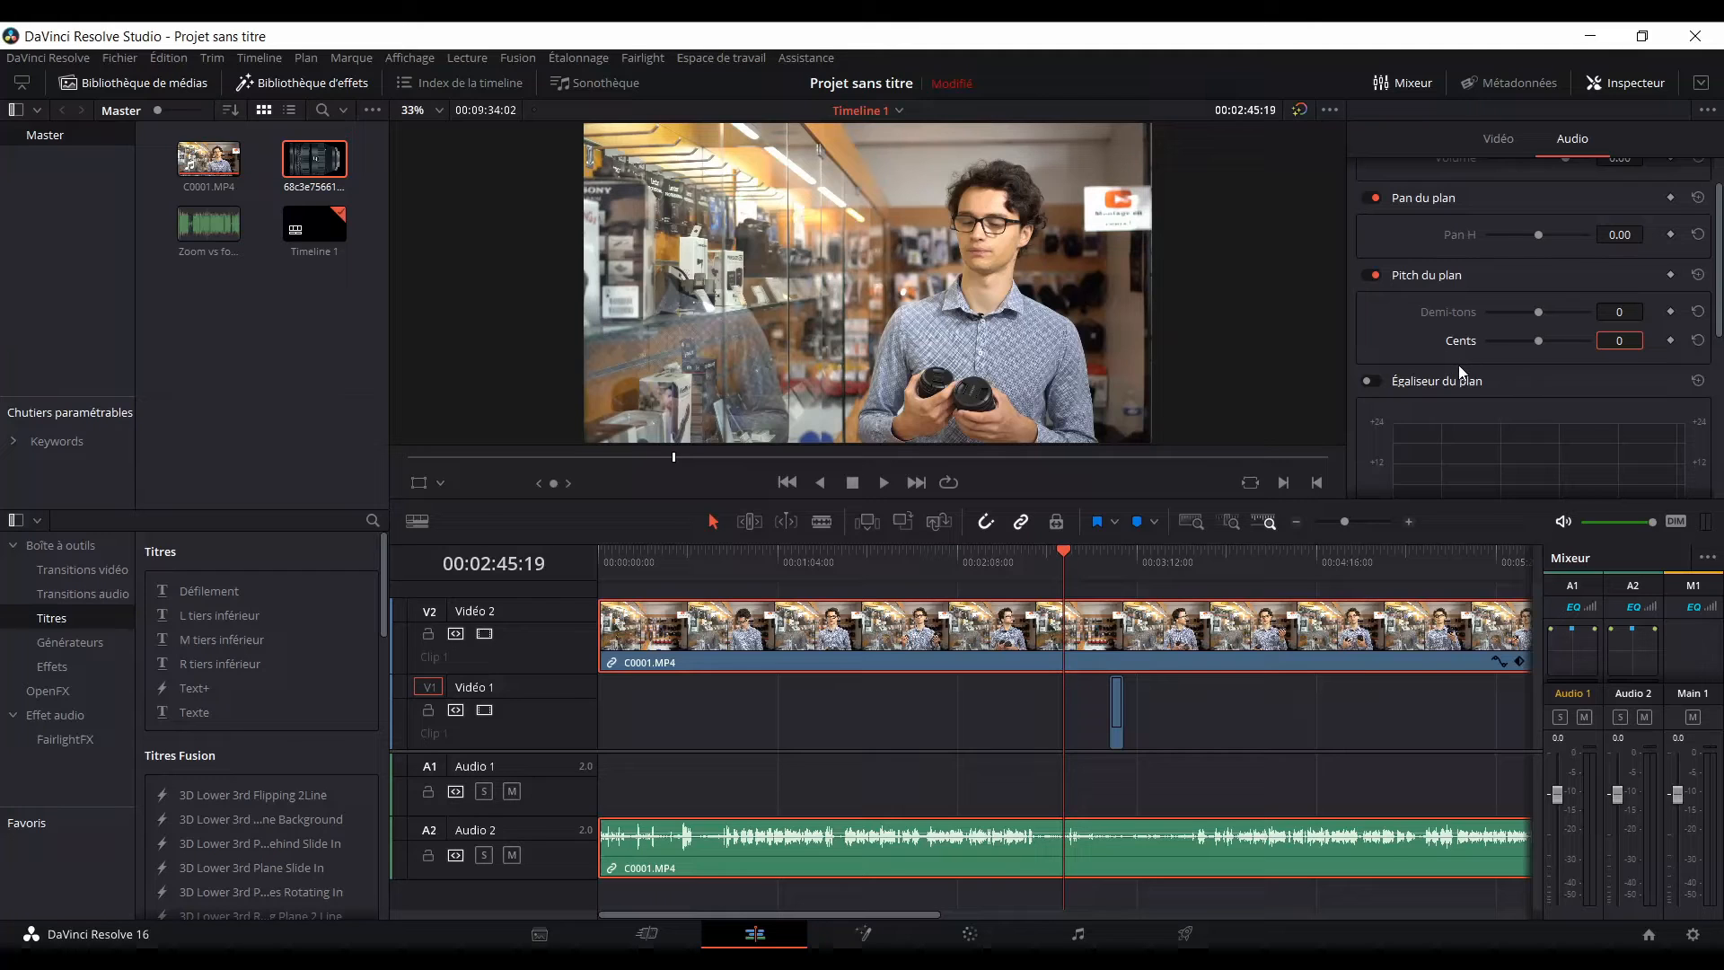
Enable the clip equalizer for the audio of C0001.MP4.
scroll(1459, 371, down, 2)
scroll(1478, 322, down, 1)
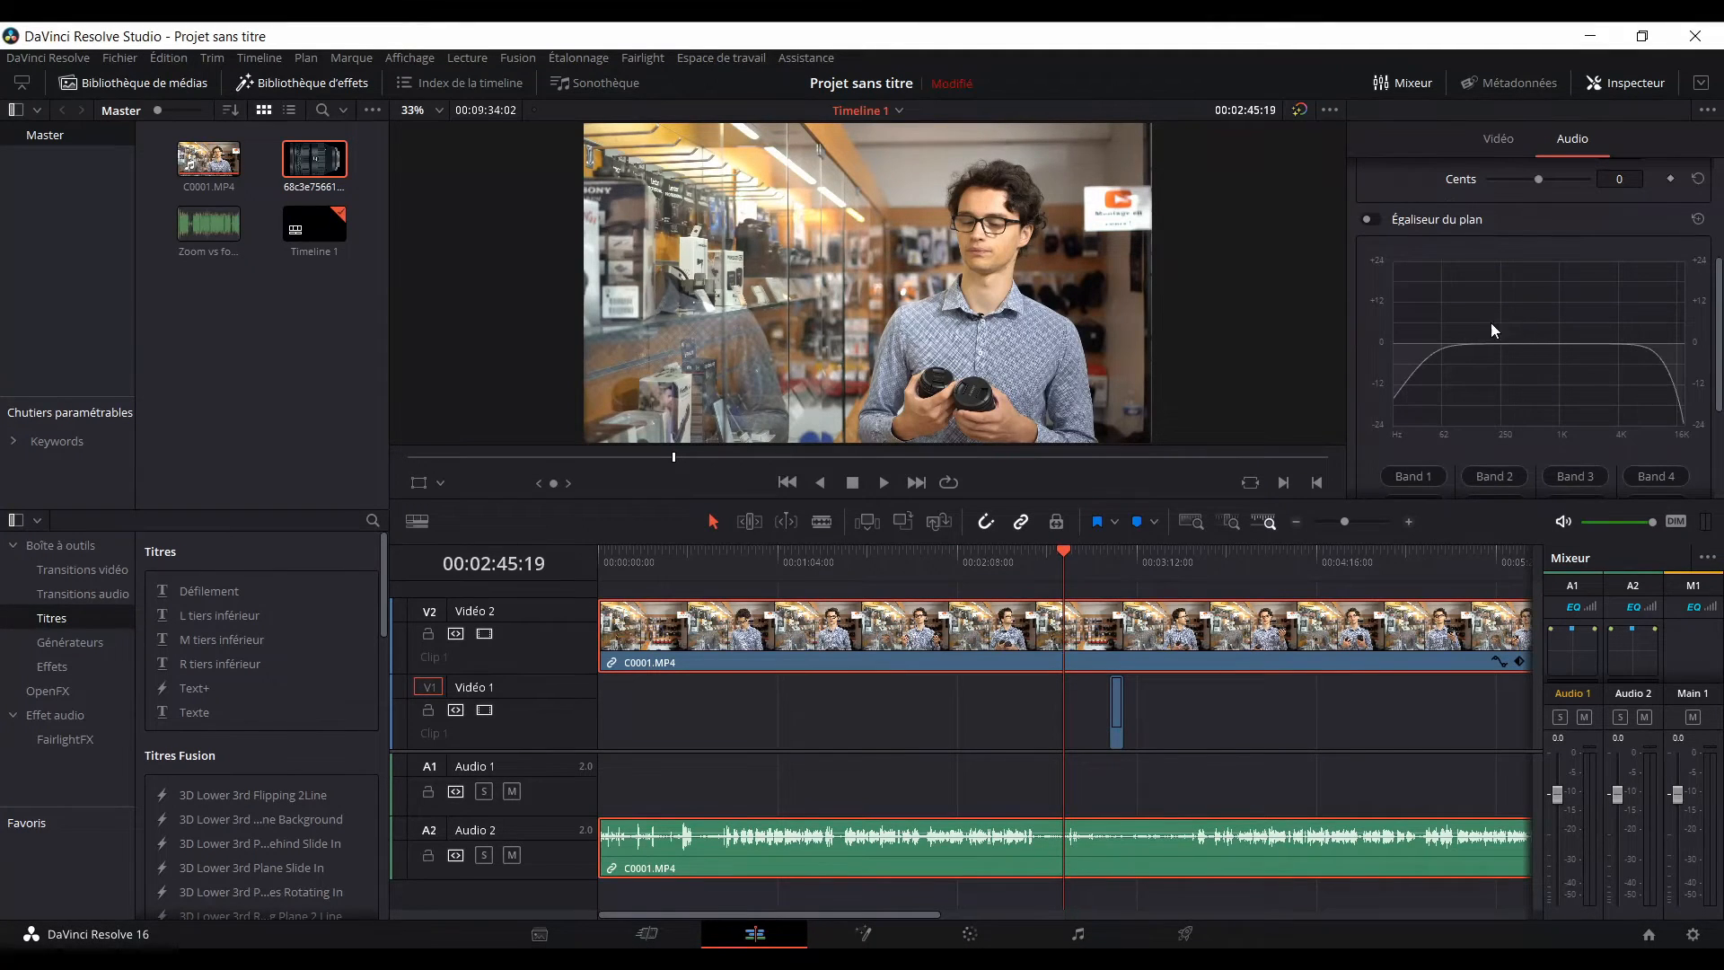
scroll(1377, 272, down, 4)
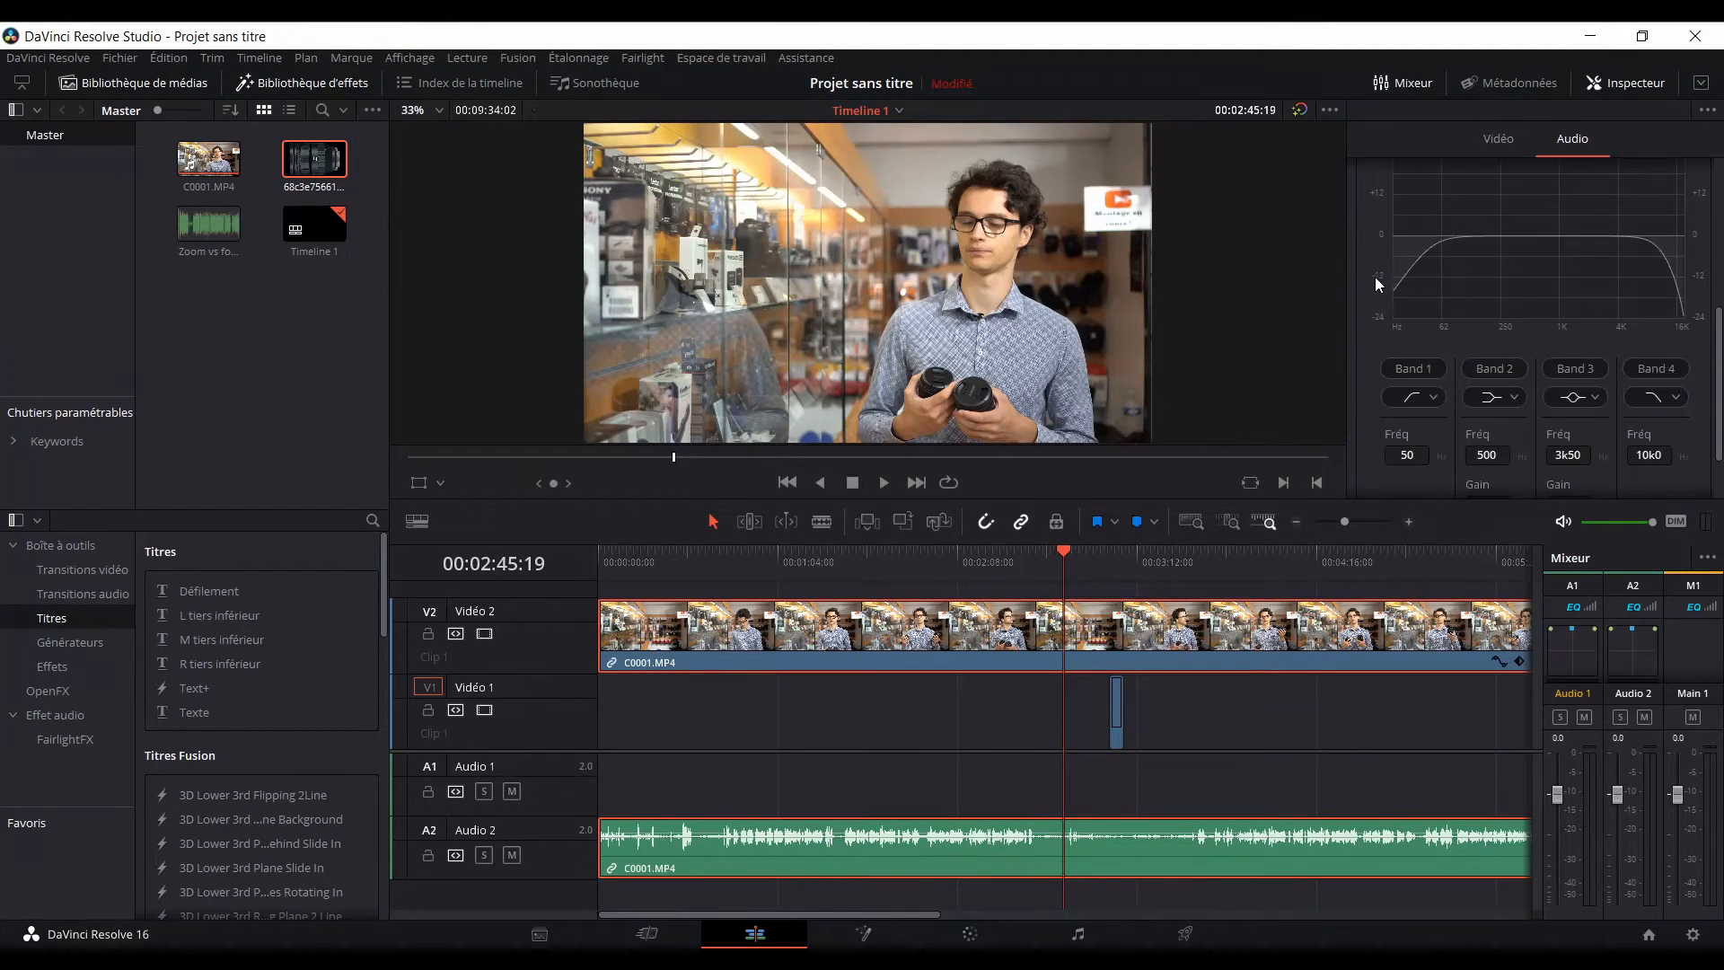
scroll(1363, 281, up, 4)
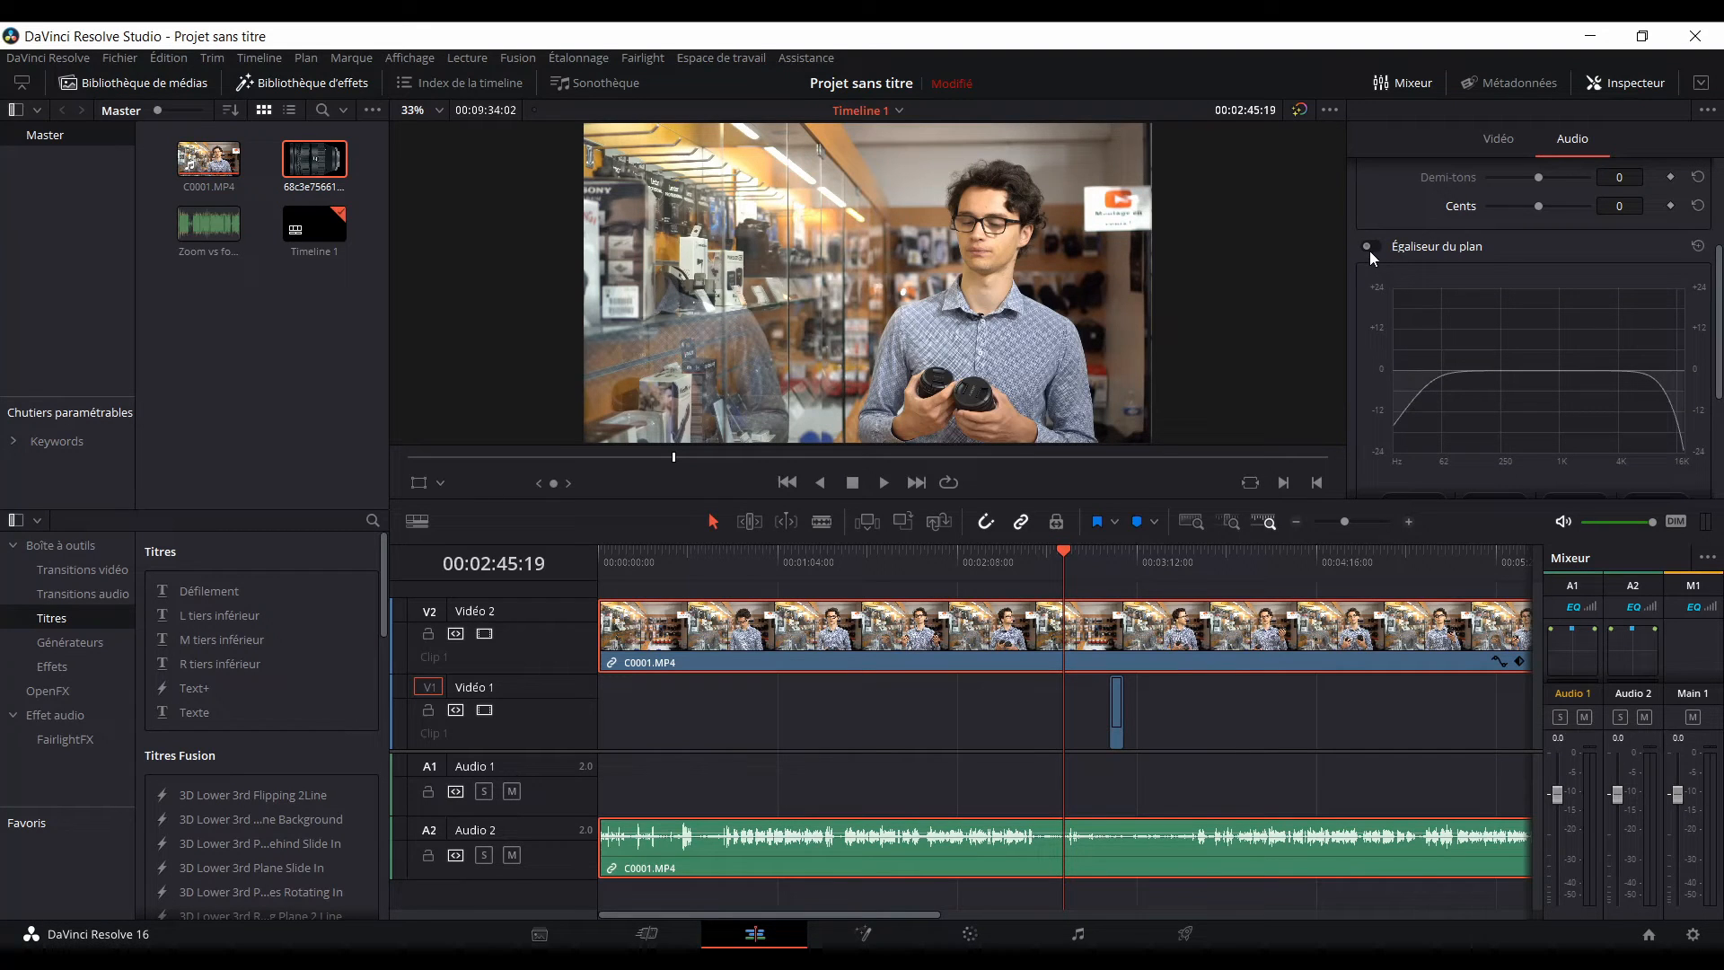
scroll(1354, 356, down, 1)
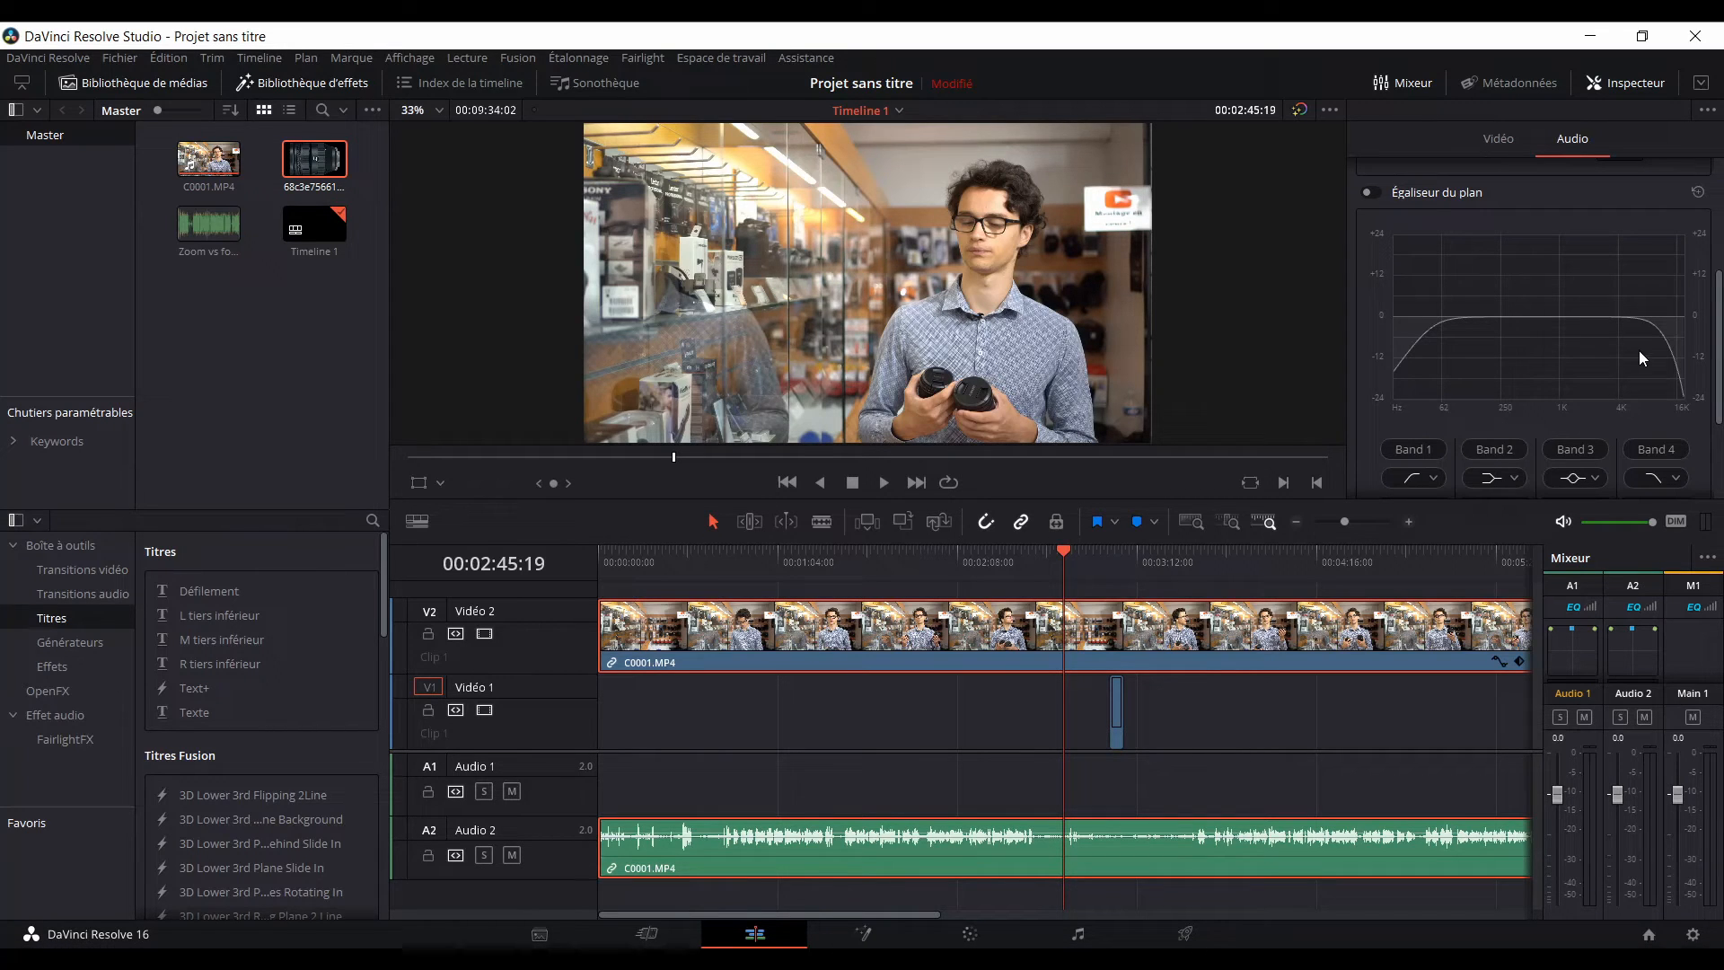
click(1370, 192)
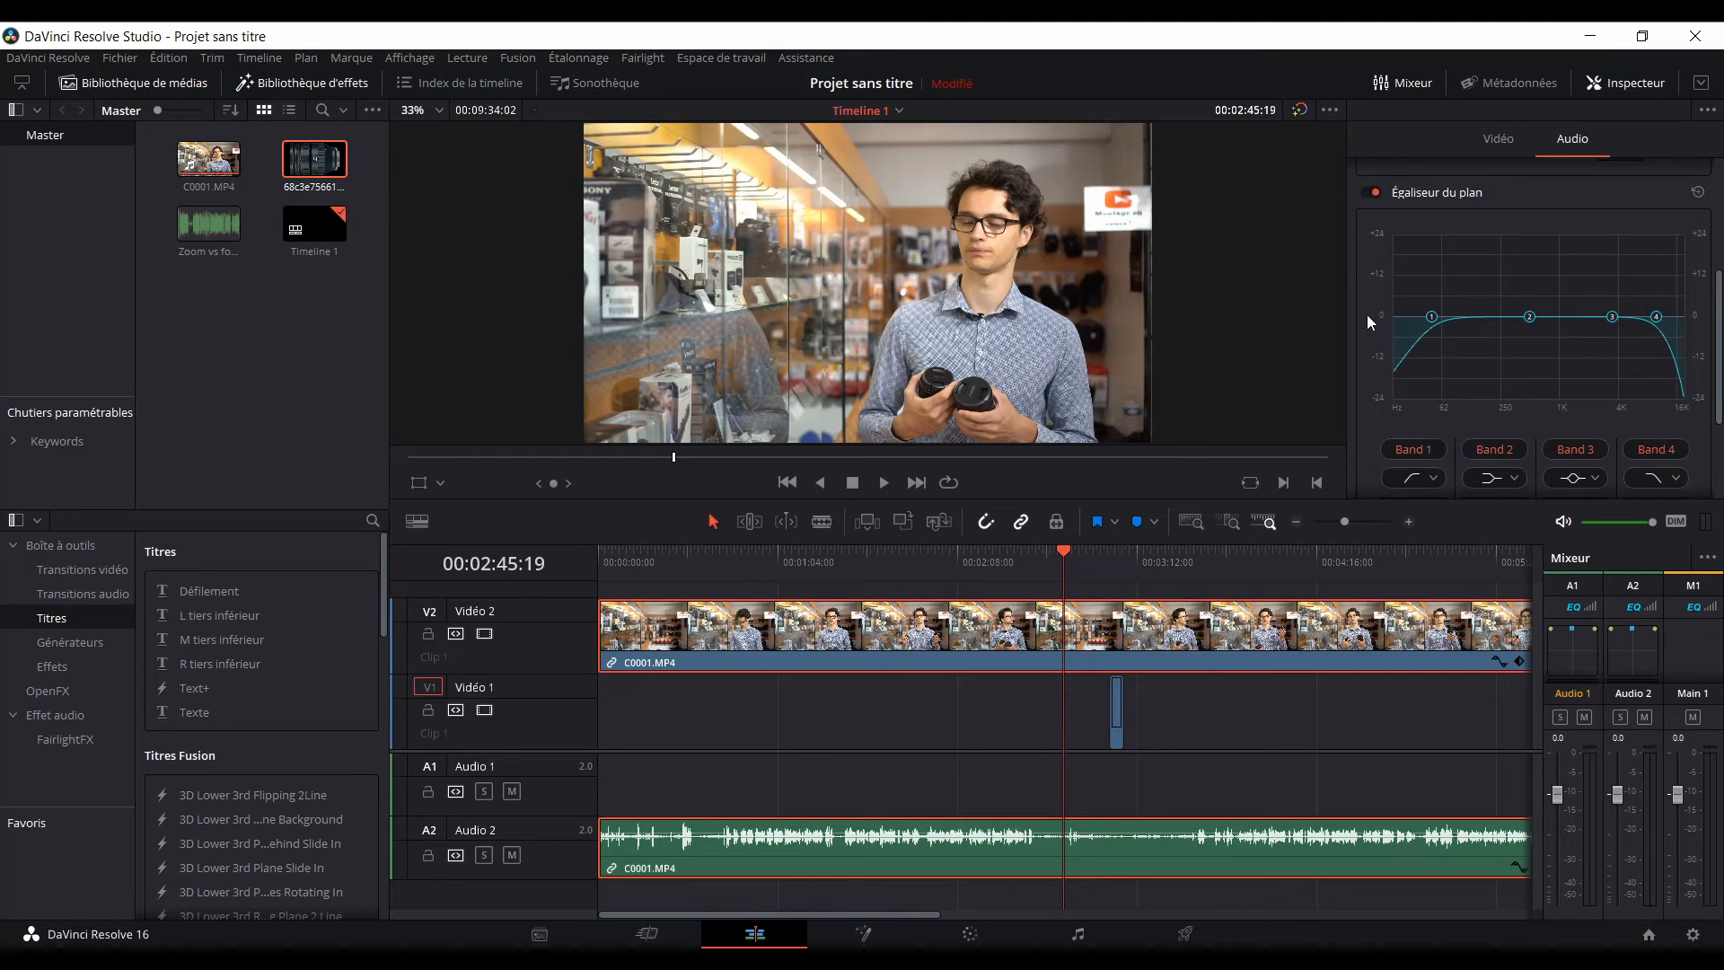
Try equalizer band 4 at a frequency of 253, and move it back up to about 8k50.
scroll(1368, 316, down, 1)
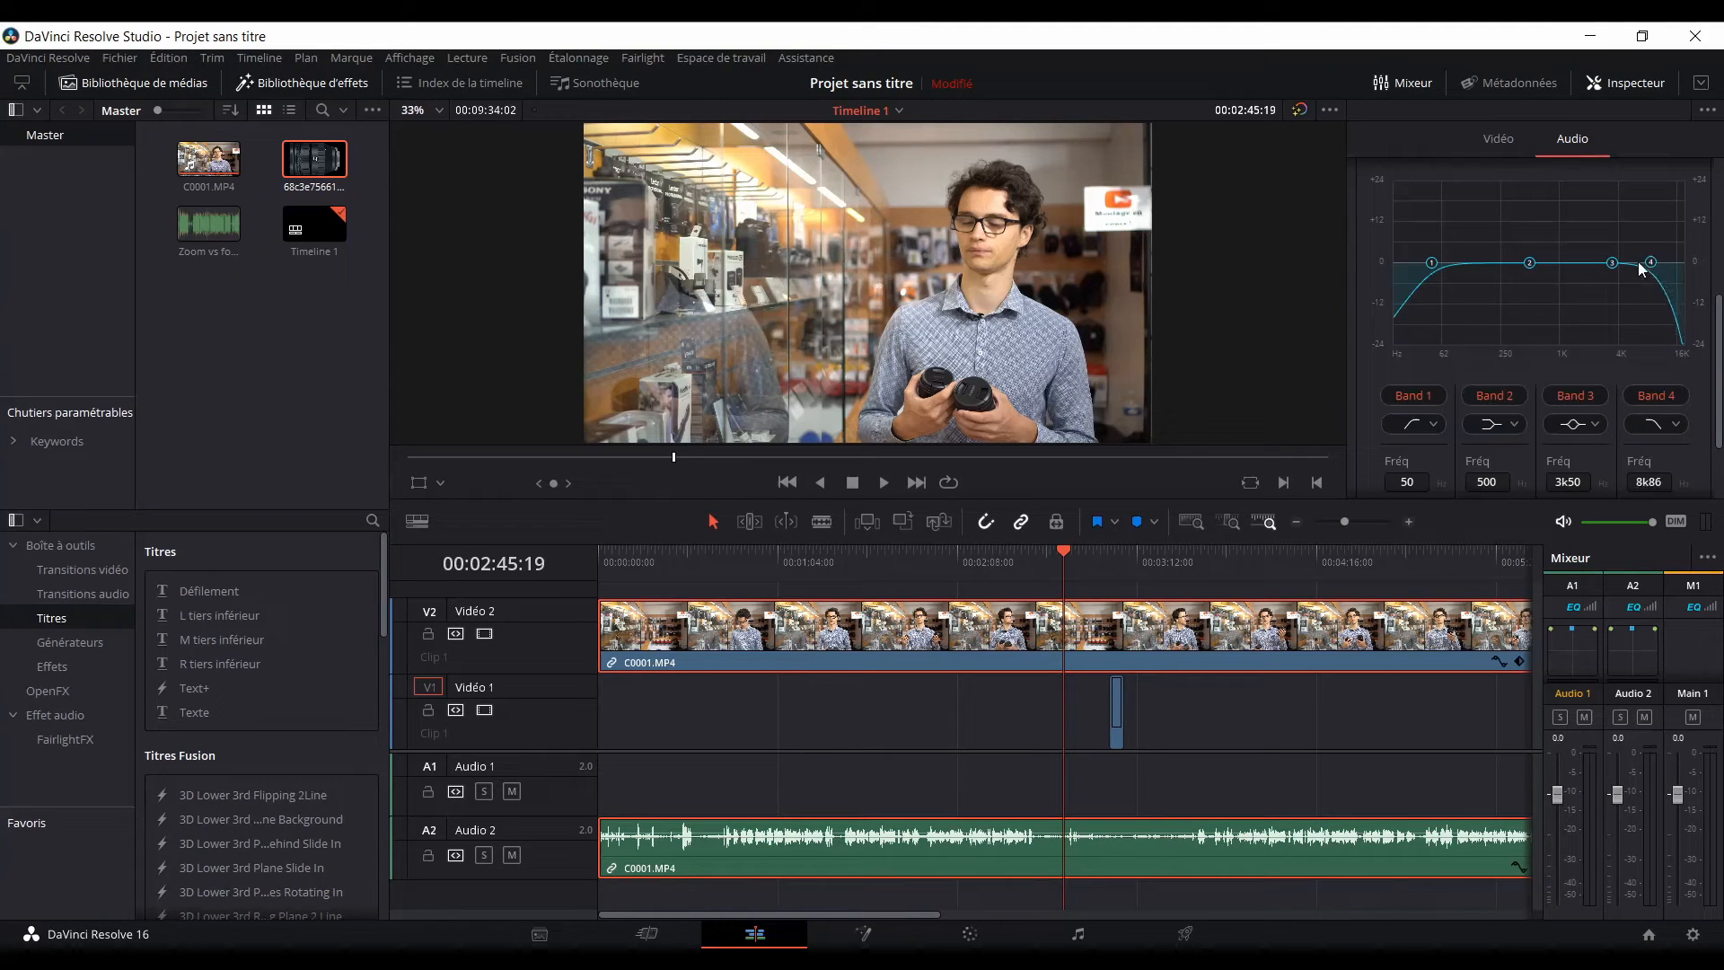
drag(1639, 262, 1501, 254)
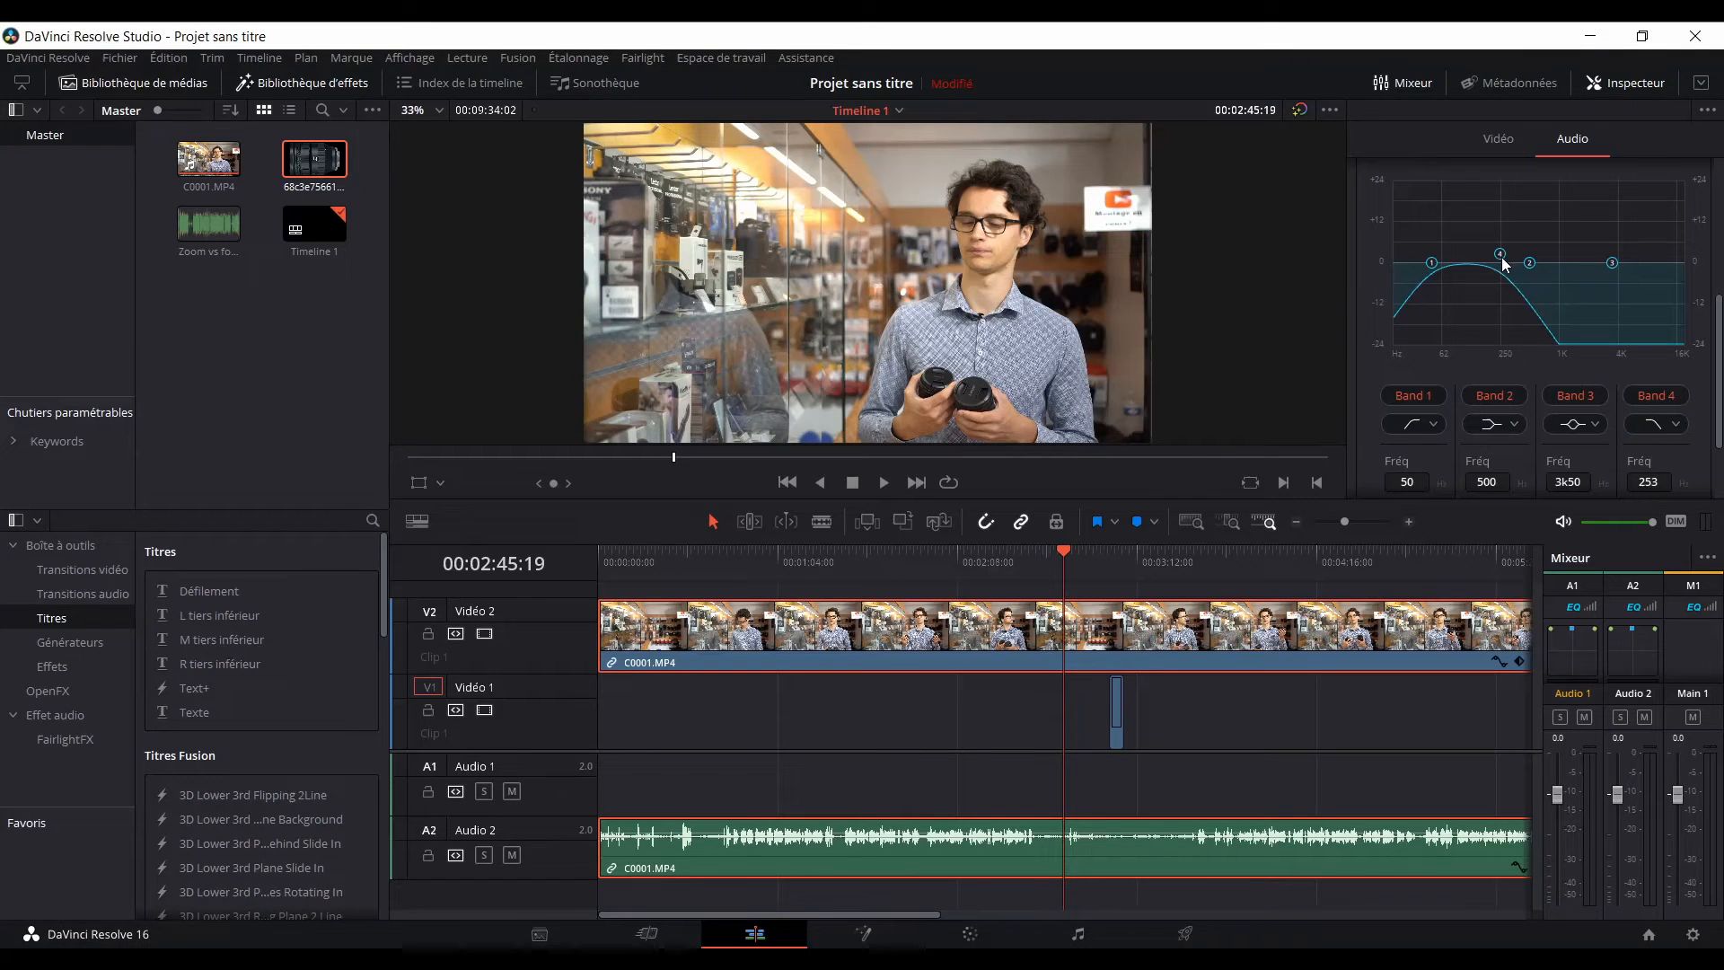
drag(1501, 256, 1649, 259)
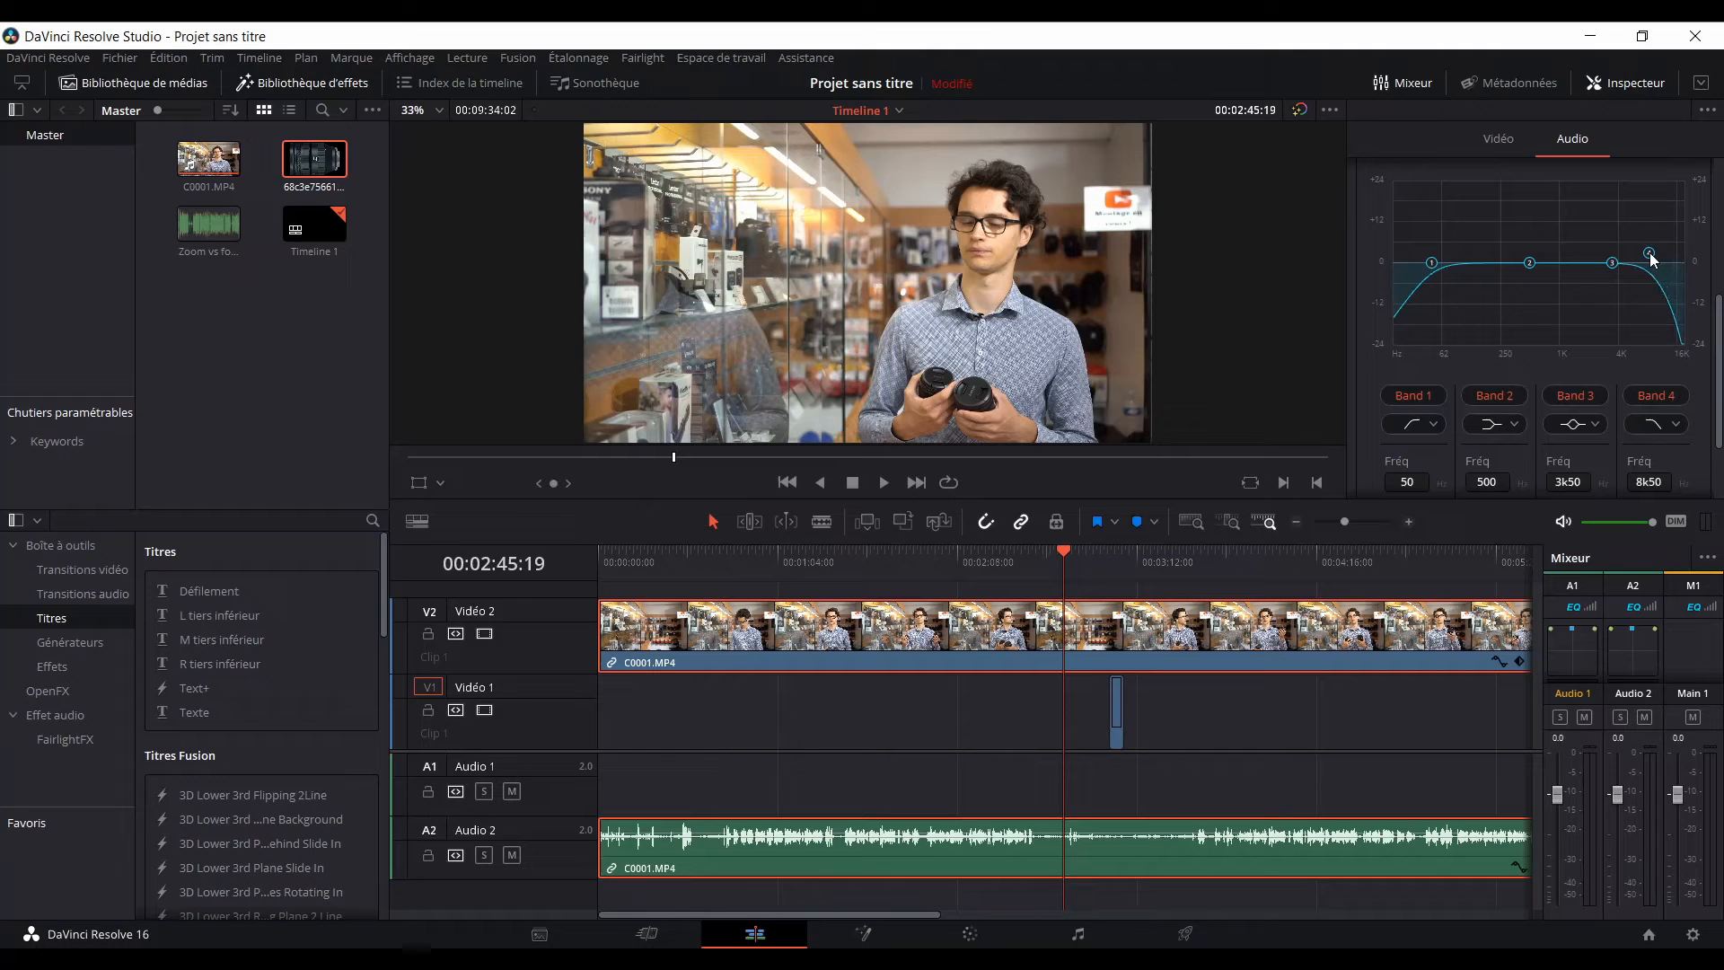
Shift equalizer band 1 to a lower frequency, and disable the clip equalizer.
mouse_move(1441, 262)
mouse_down()
mouse_move(1608, 264)
mouse_move(1417, 262)
mouse_up()
scroll(1468, 321, up, 2)
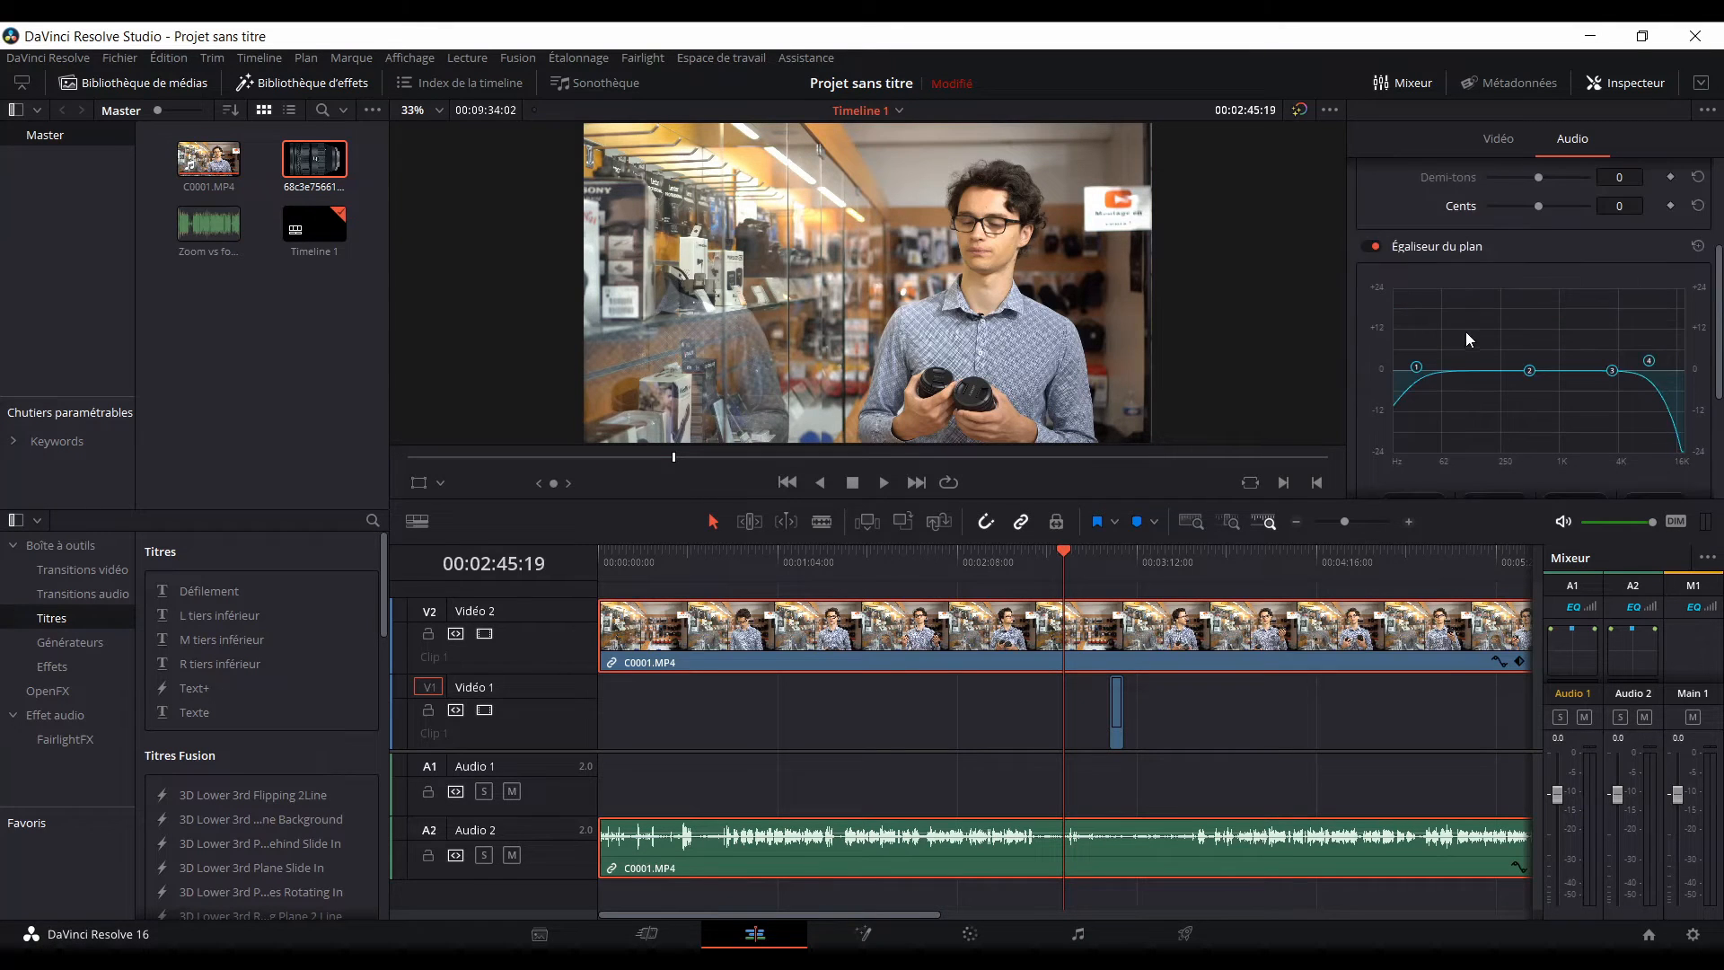
scroll(1579, 306, down, 1)
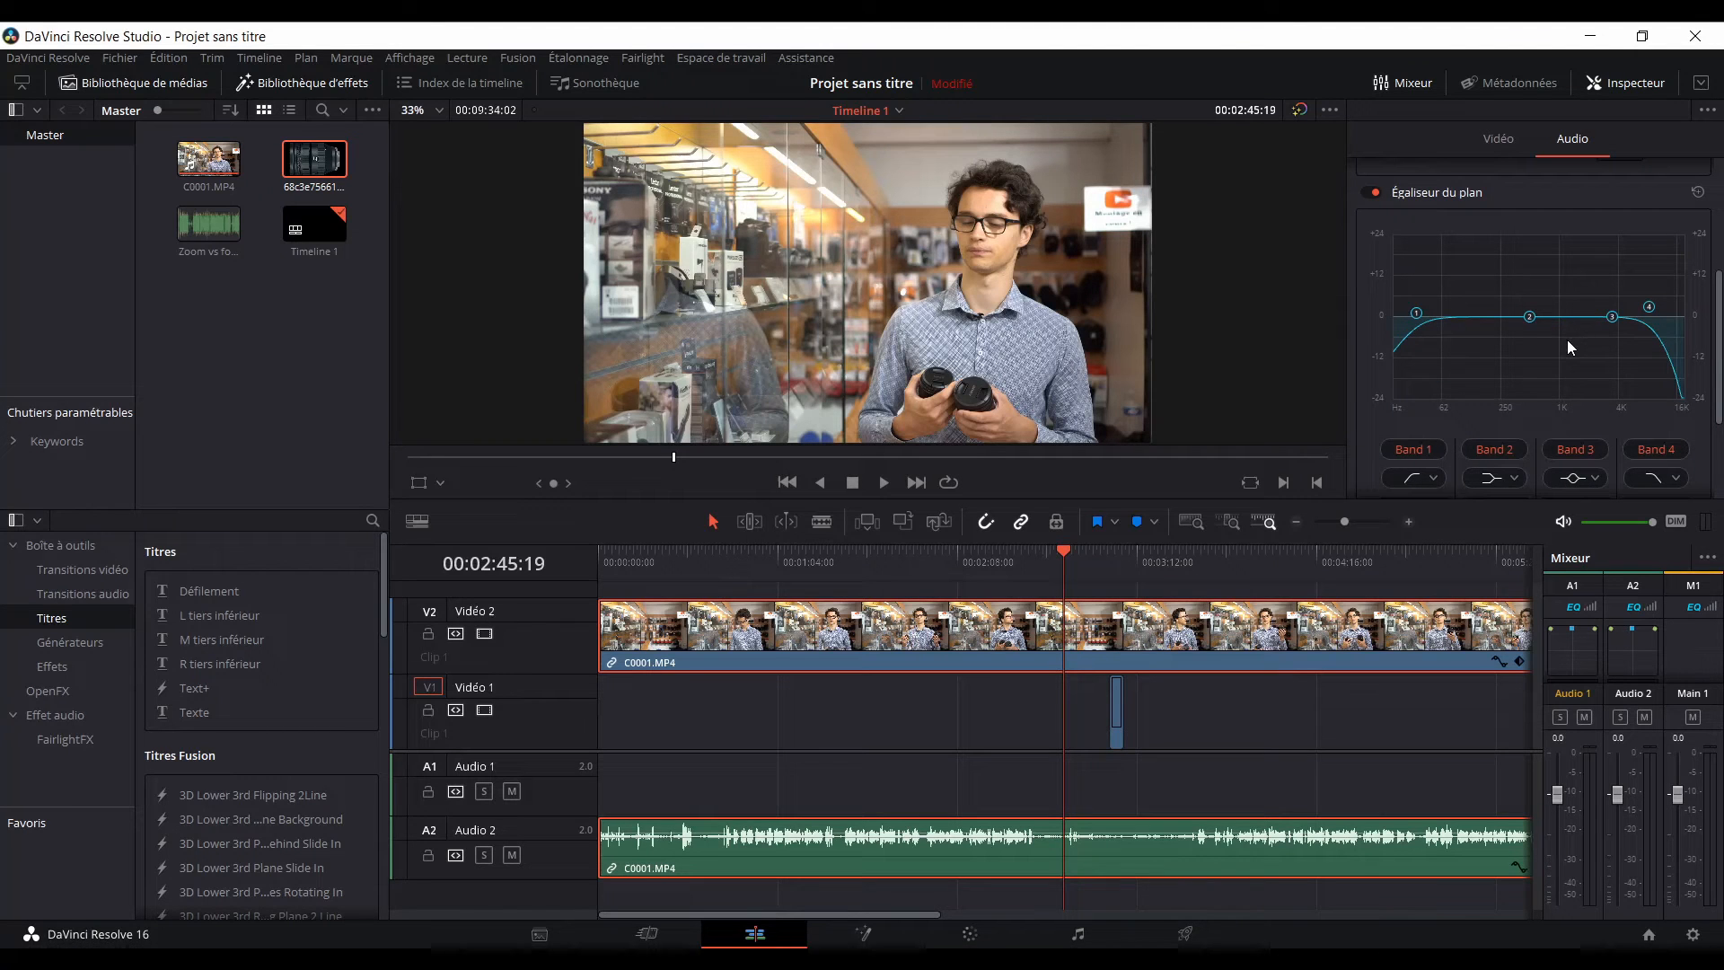
click(1372, 196)
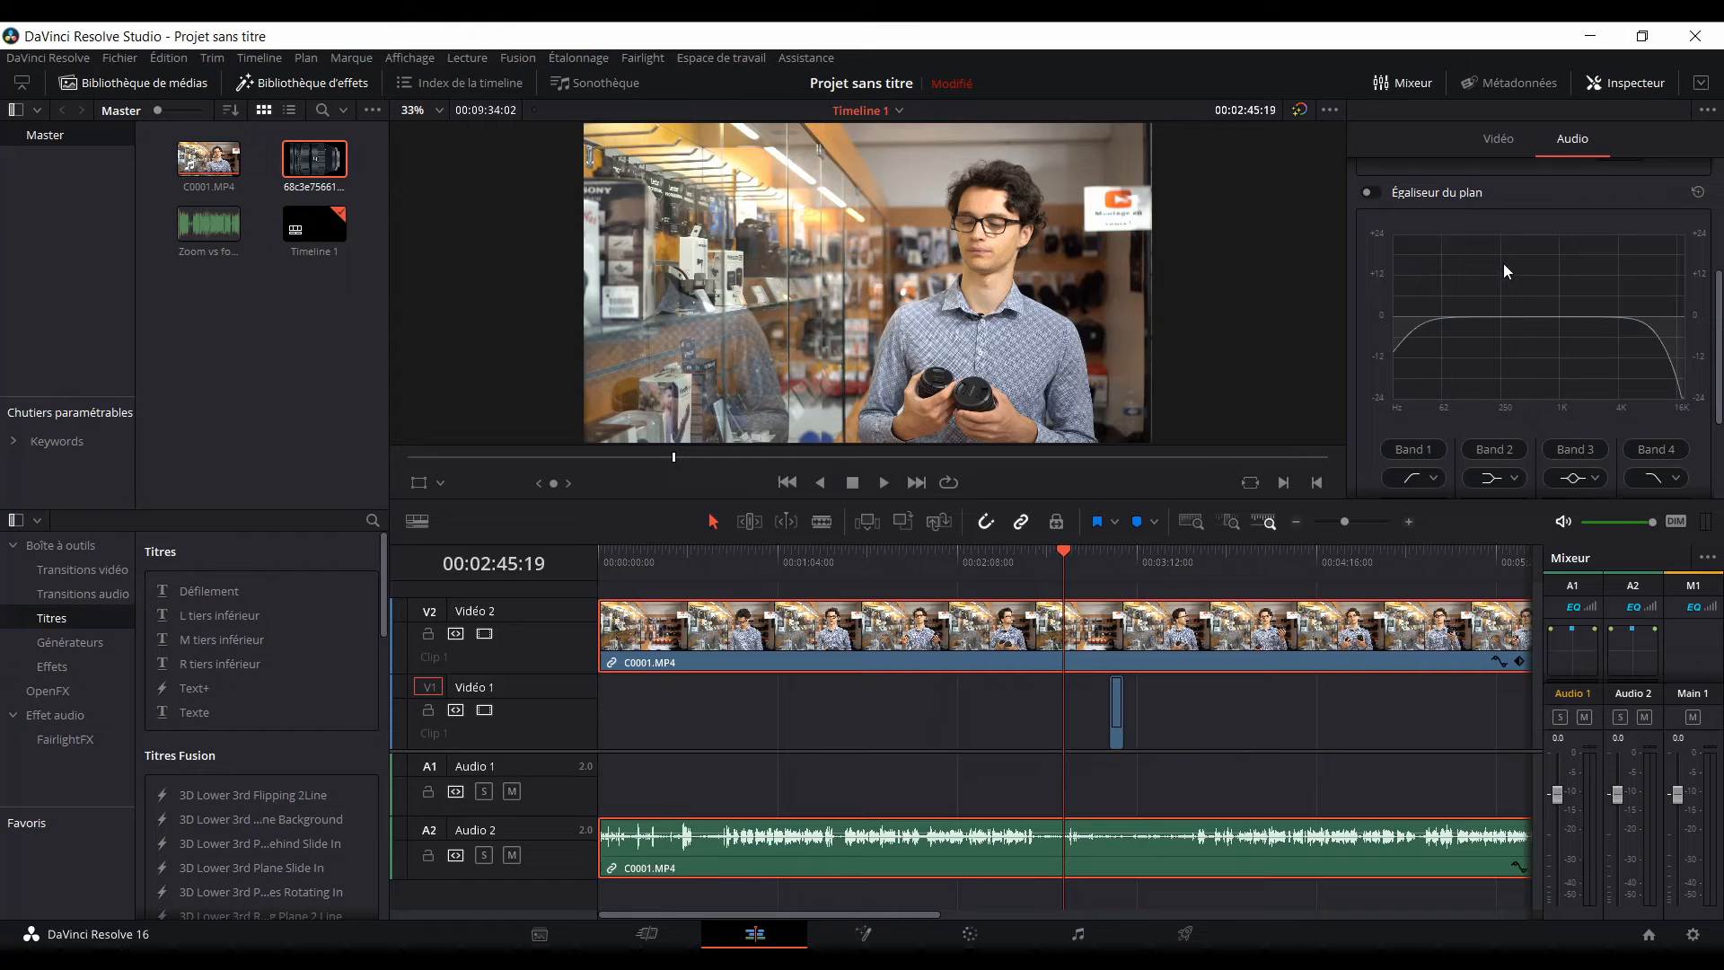
Return to the video settings of C0001.MP4 and show a longer stretch of the timeline.
scroll(1512, 305, up, 2)
scroll(1508, 332, up, 3)
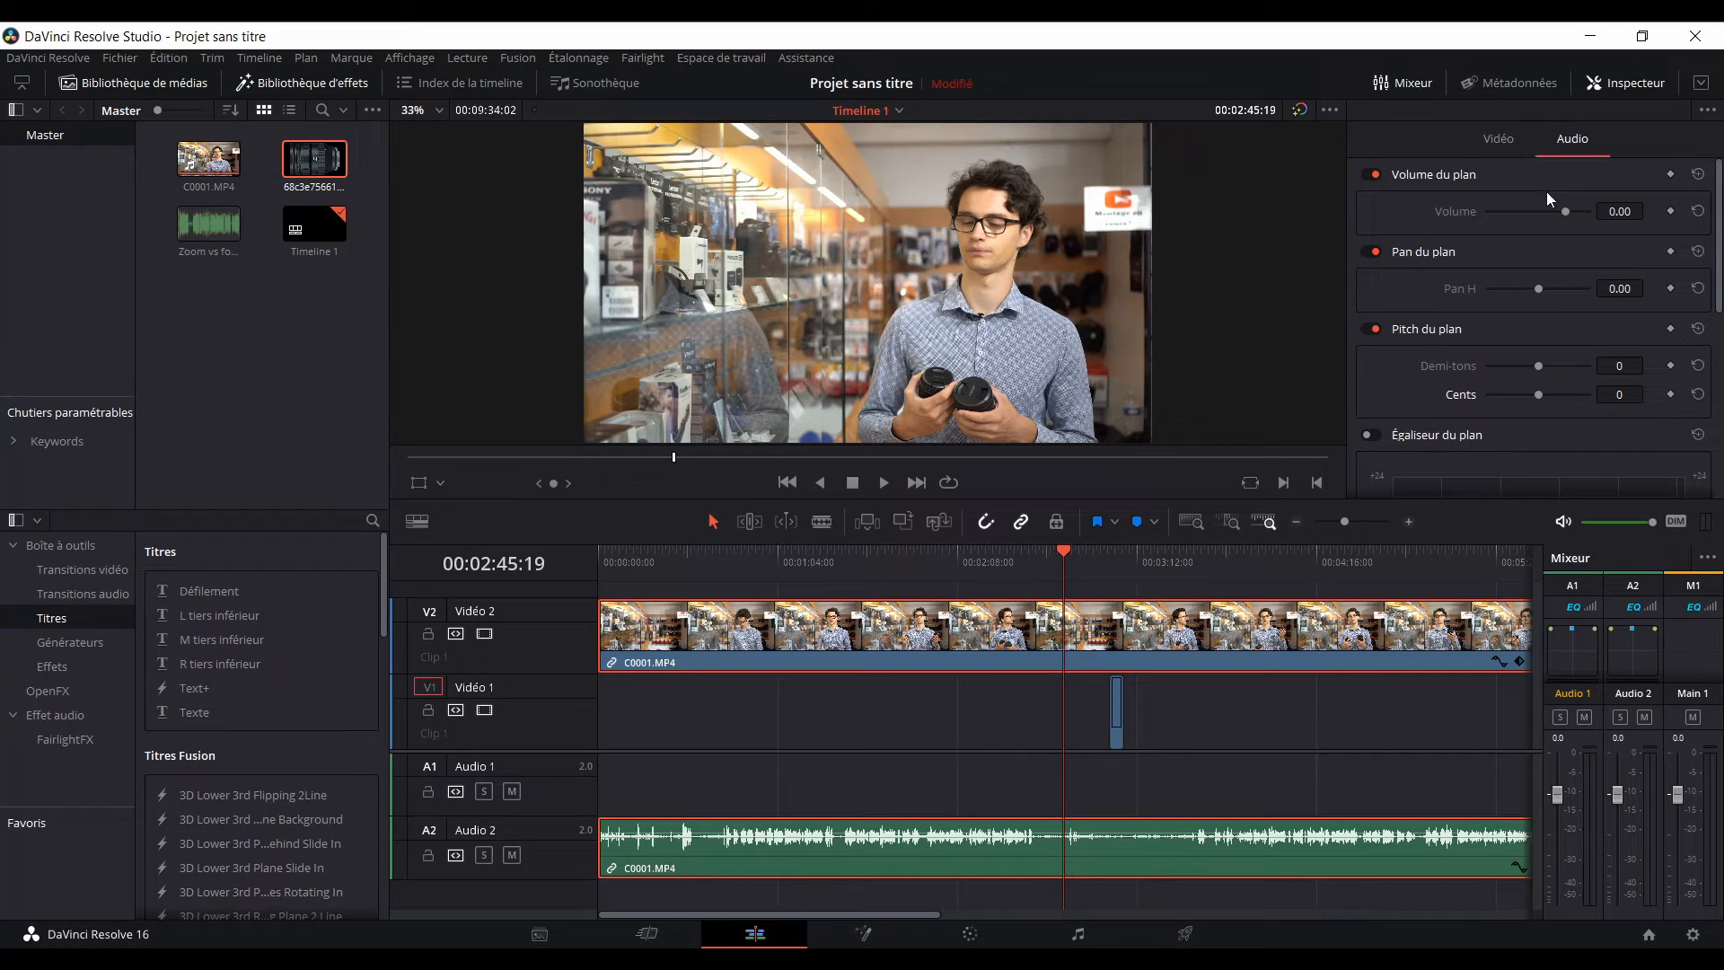
click(1515, 136)
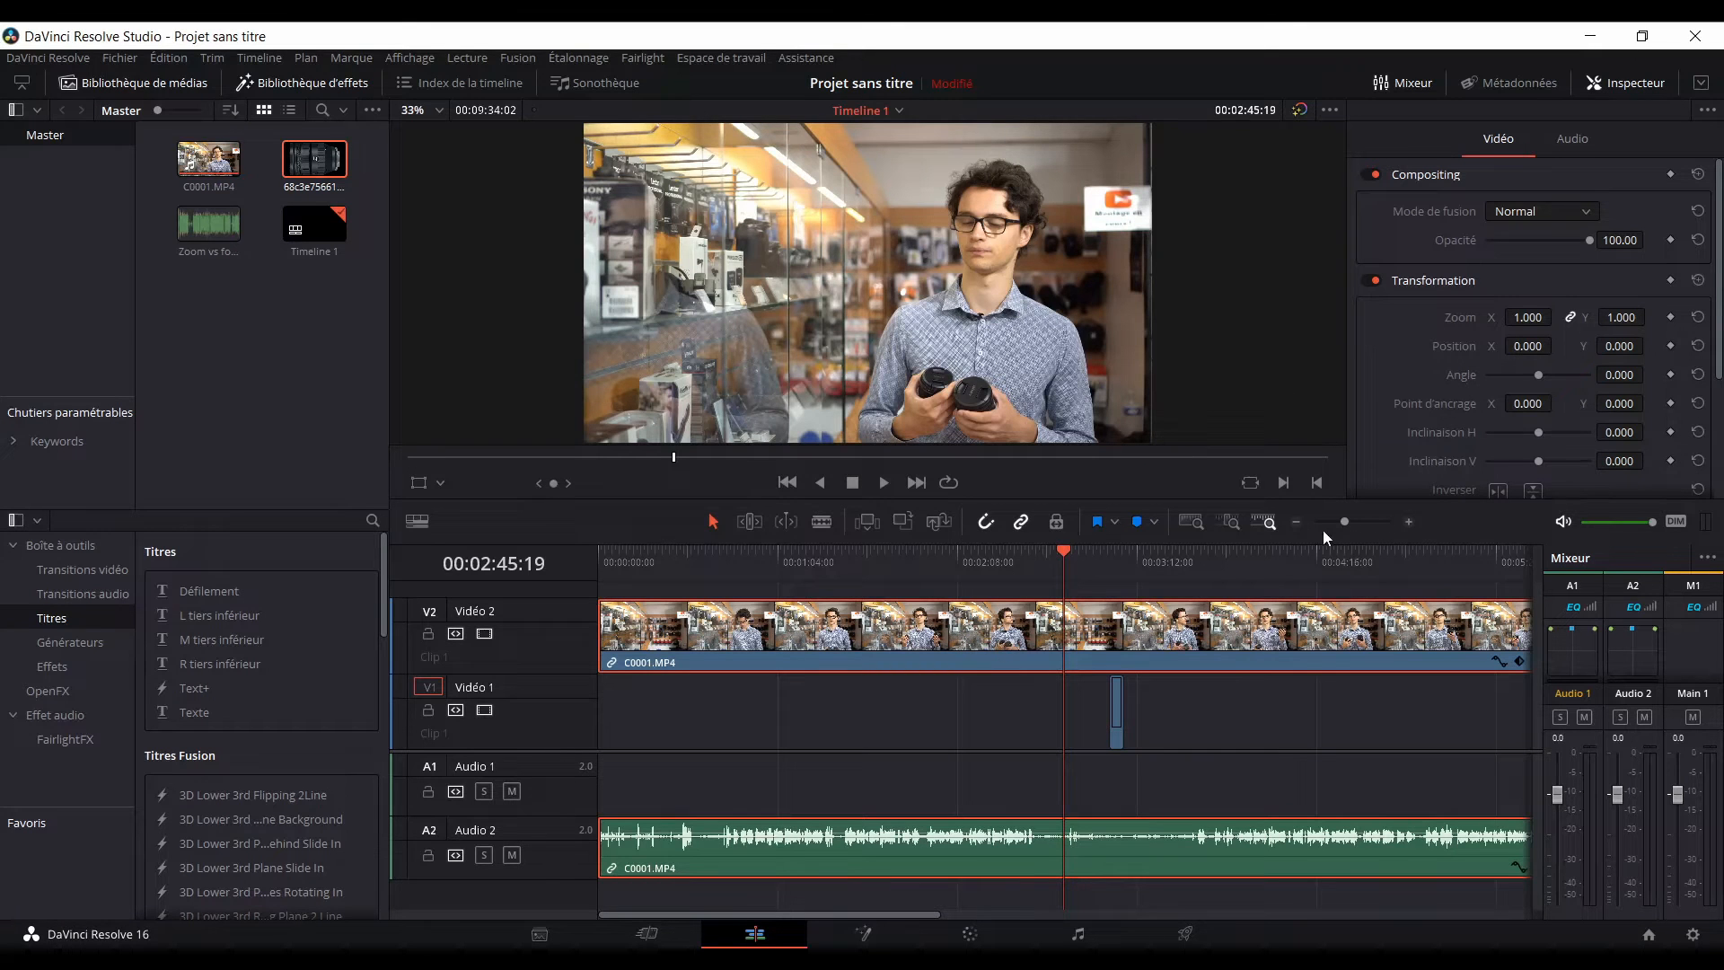
click(1296, 521)
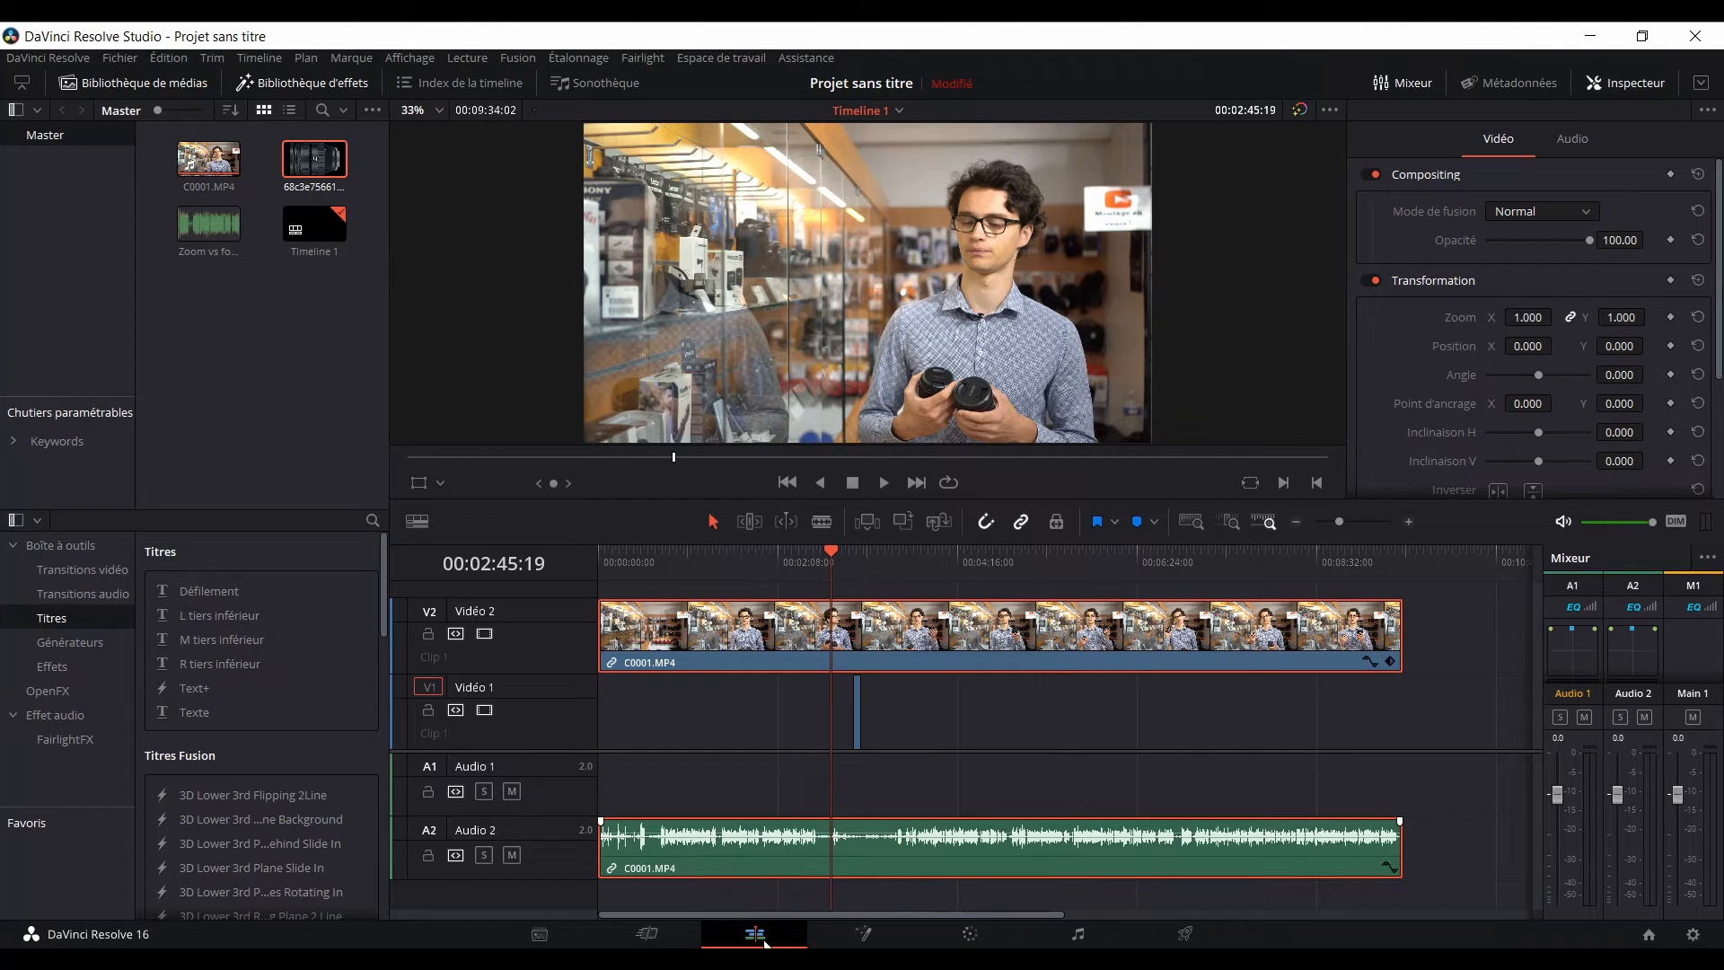
View the metadata of C0001.MP4, and close the inspector to show the source and timeline viewers side by side.
click(1501, 85)
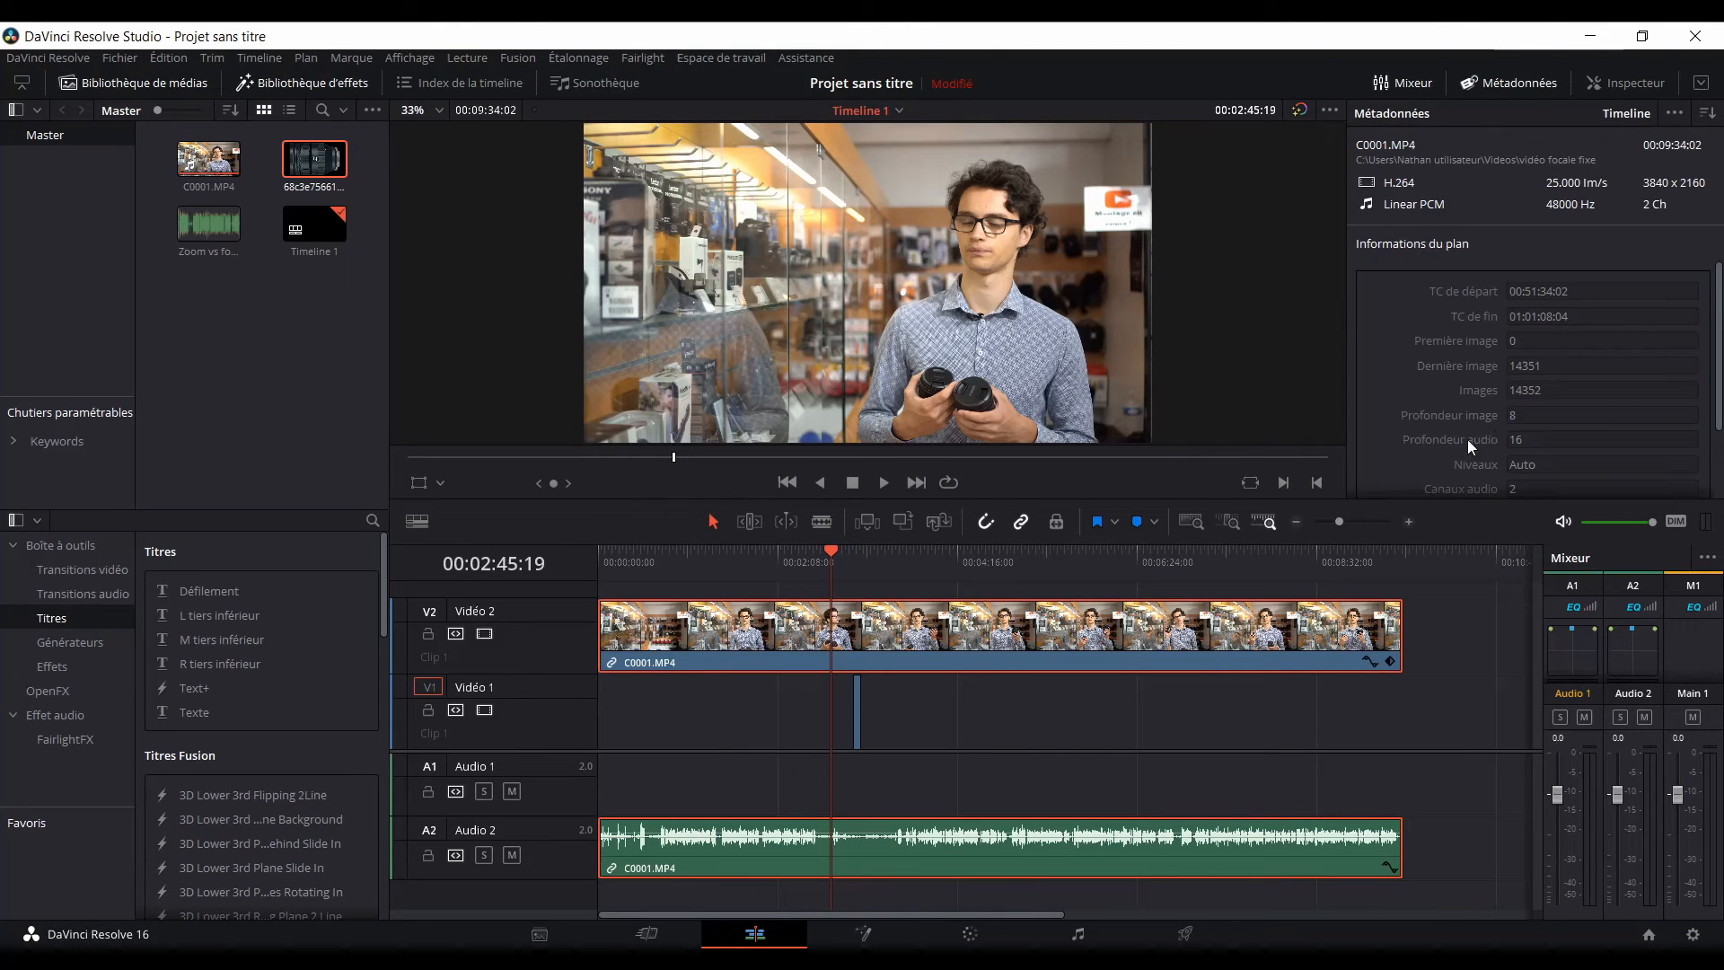
click(1490, 83)
click(1625, 86)
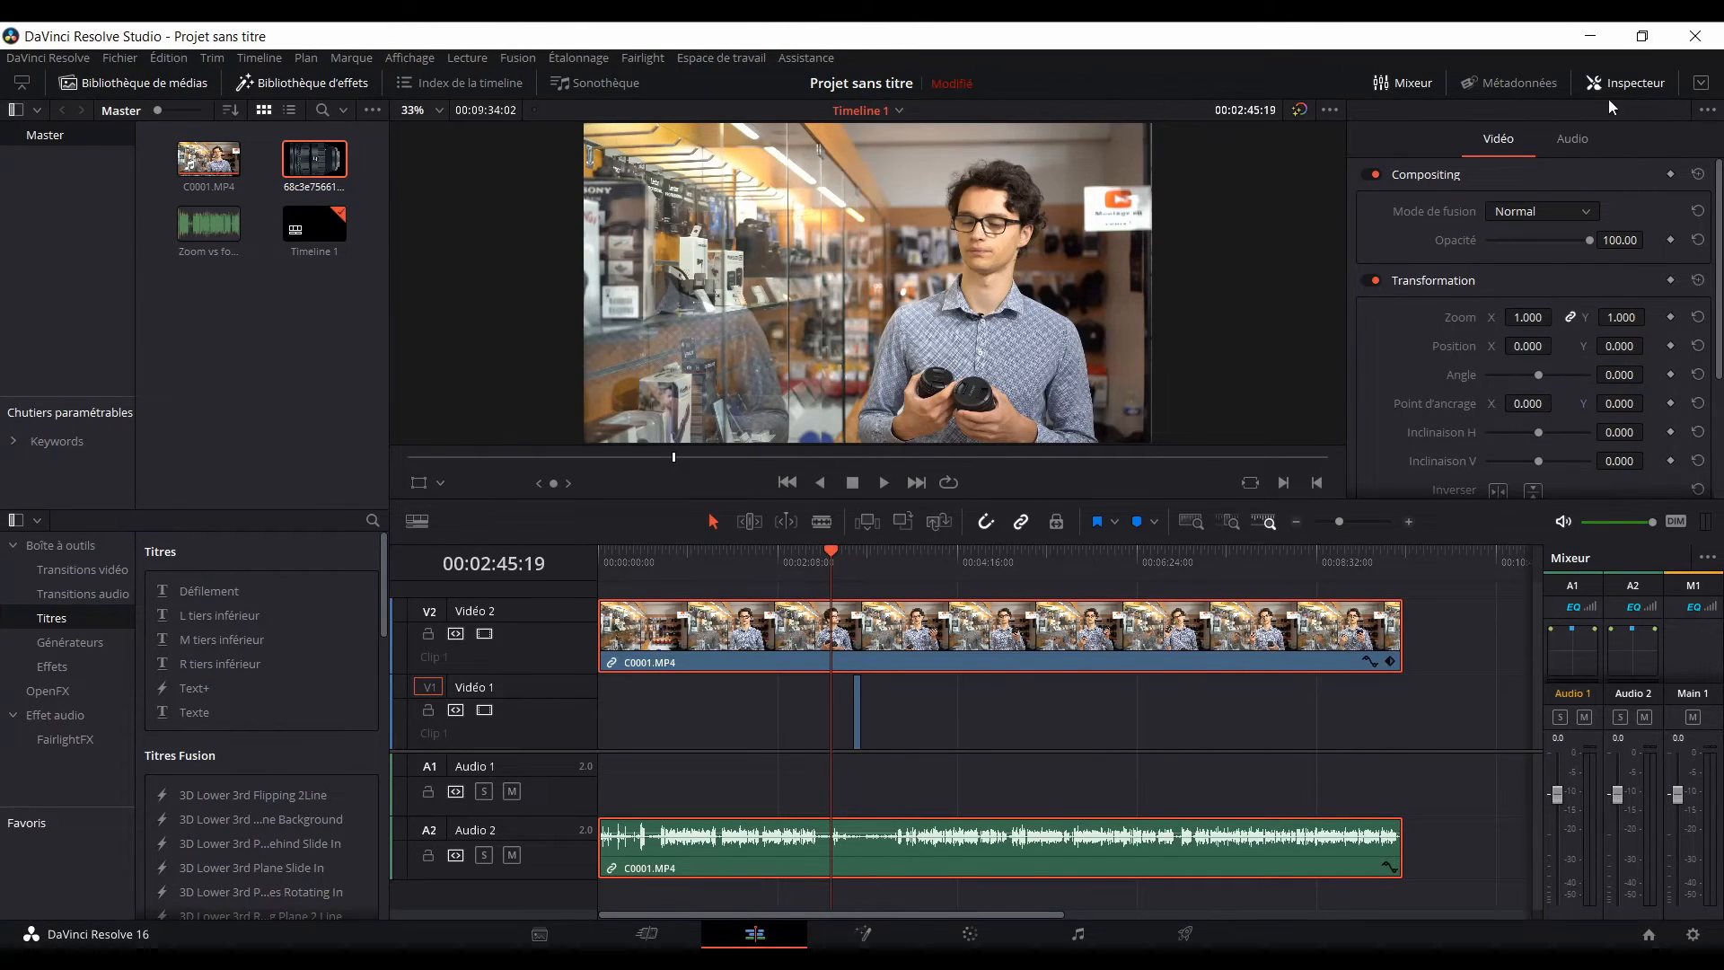
click(1609, 80)
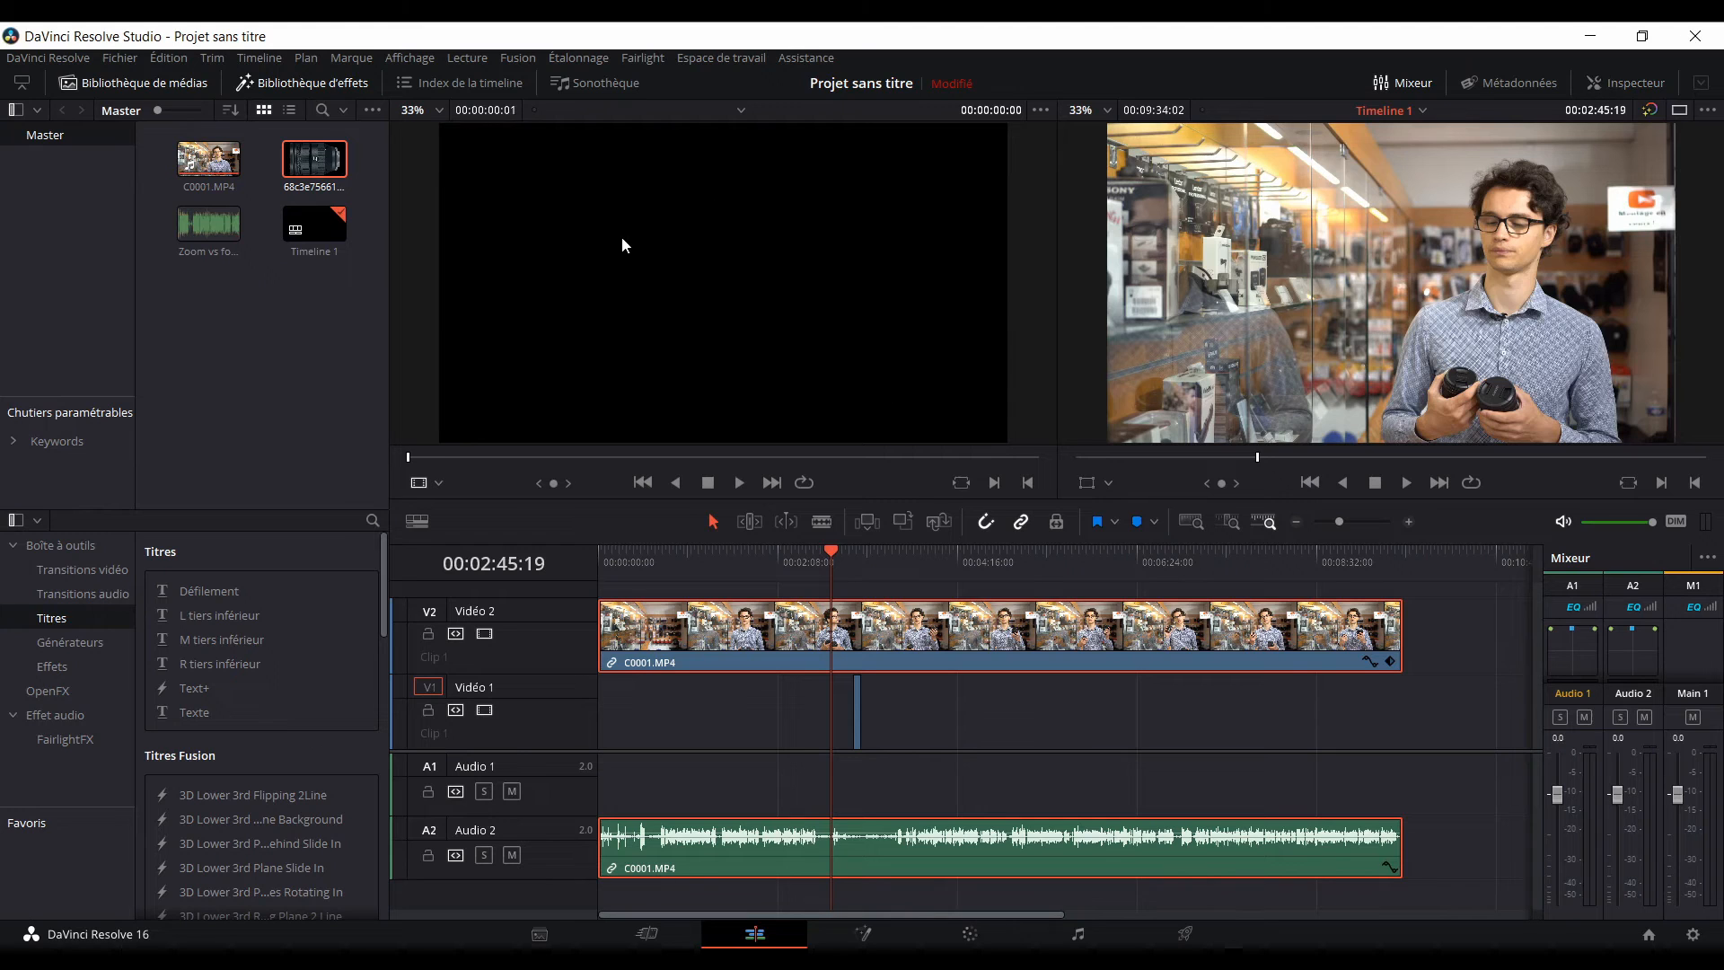
Load C0001.MP4 into the source viewer and scrub it to 00:59:35:01, and show the inspector again.
click(206, 158)
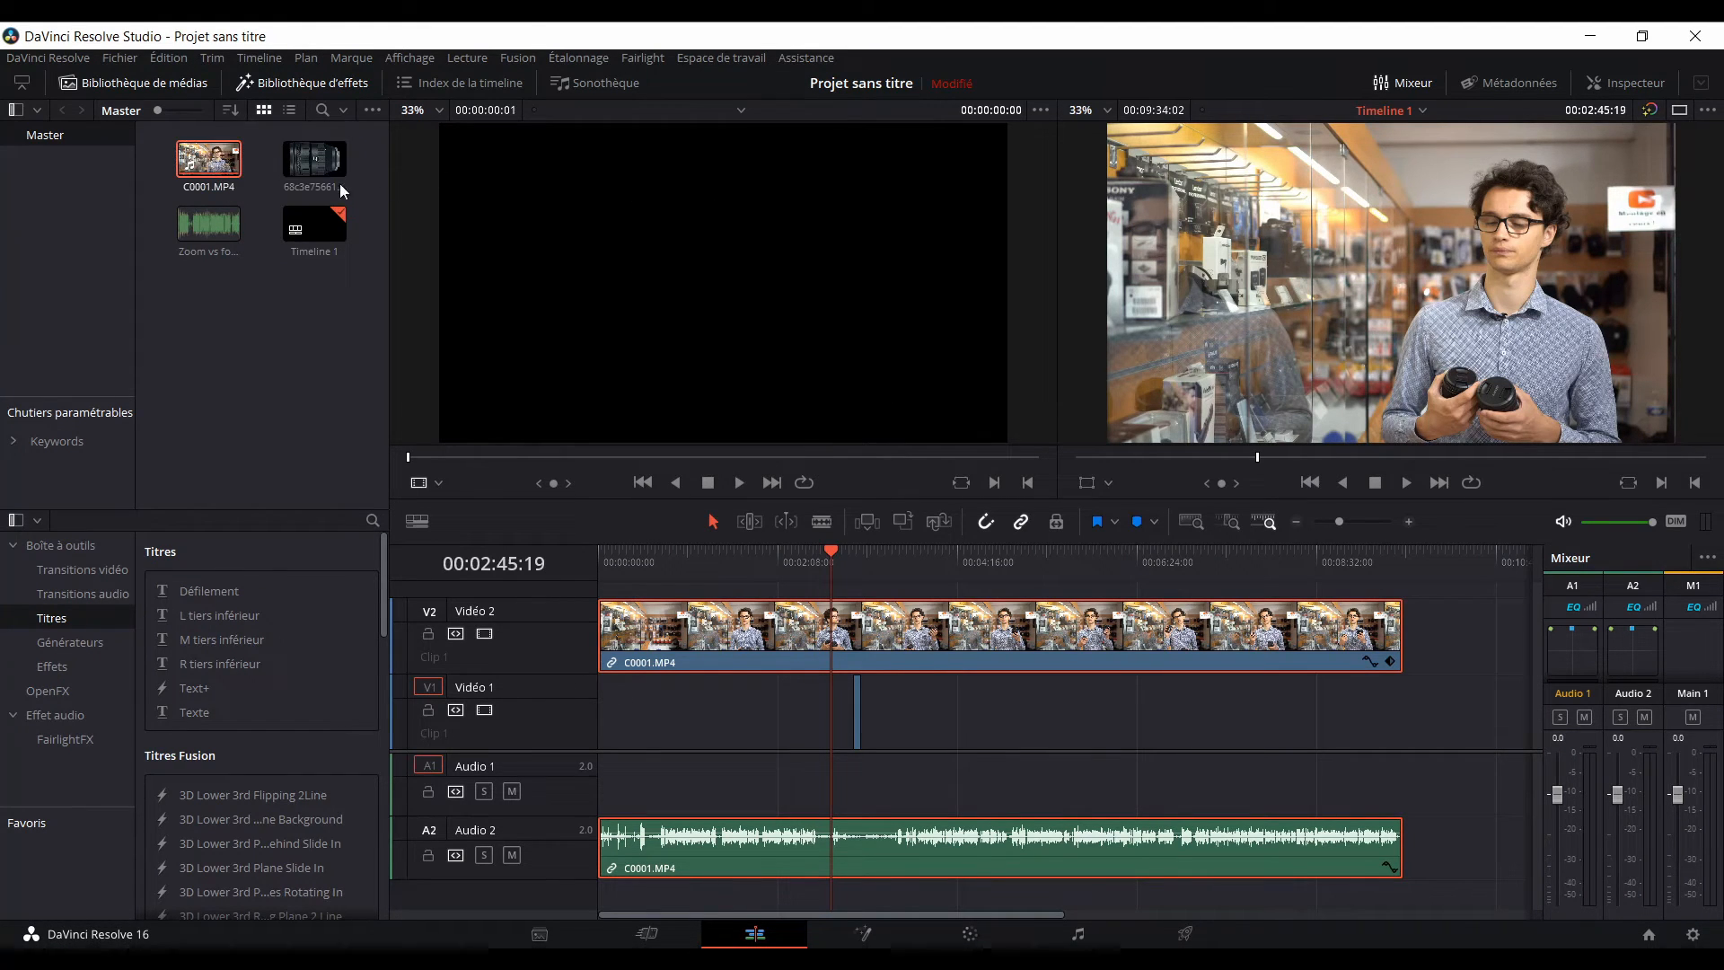
click(434, 461)
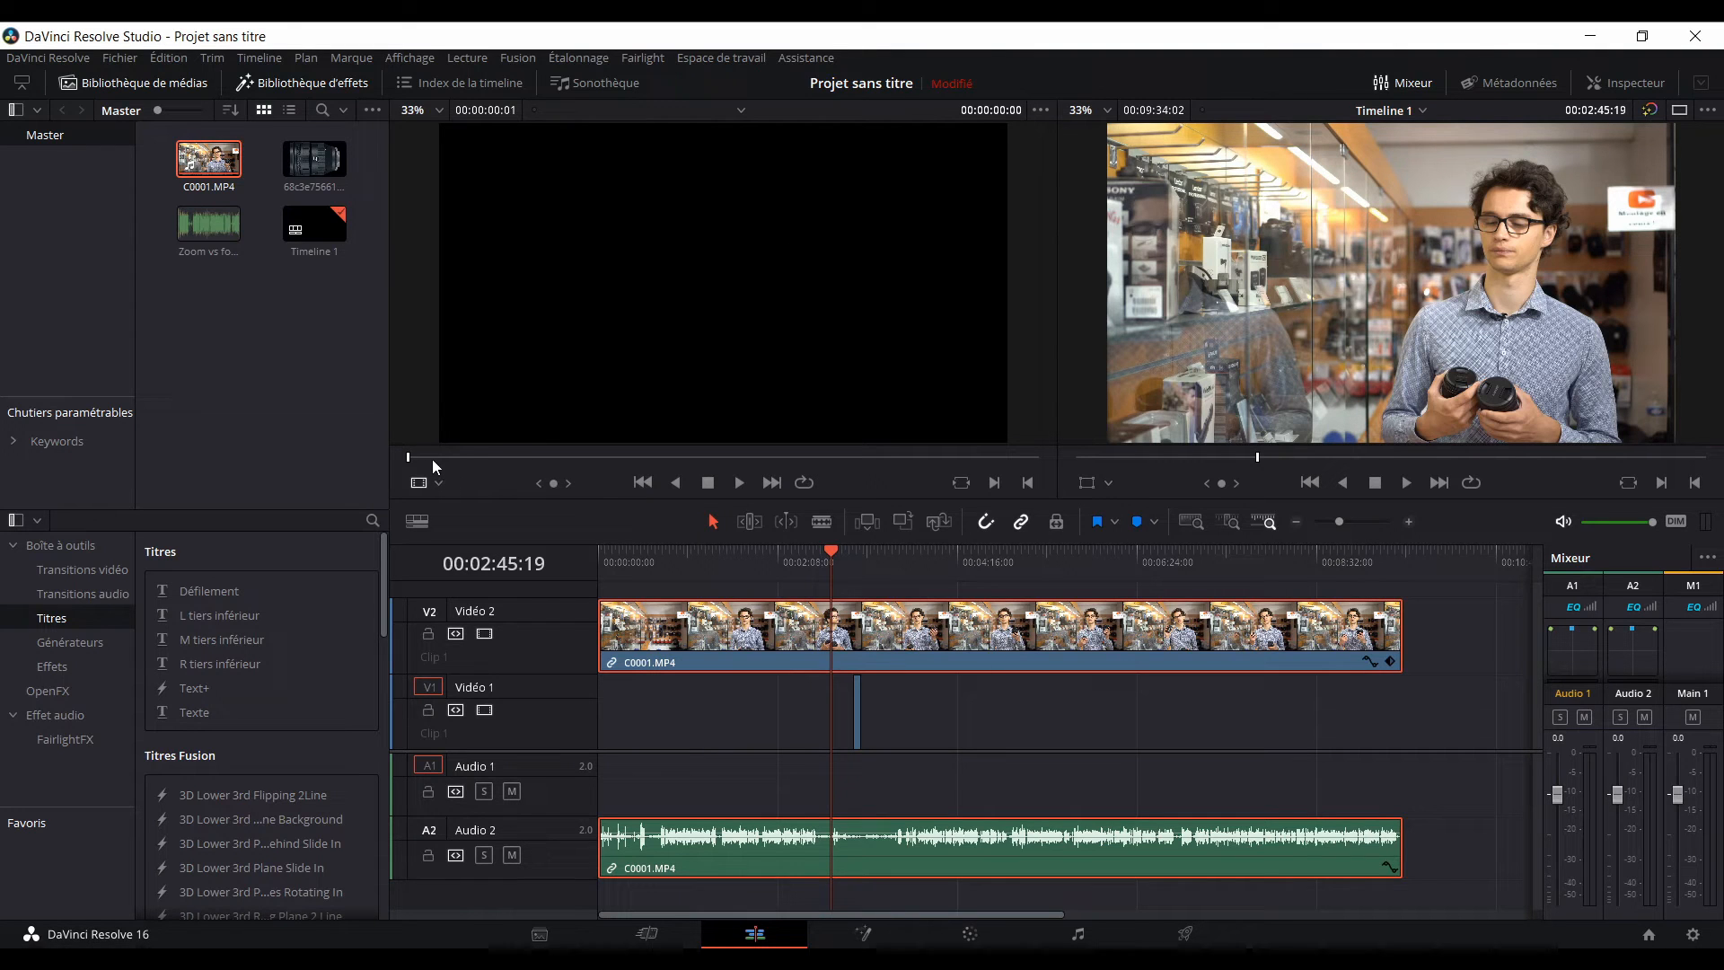
drag(208, 158, 560, 377)
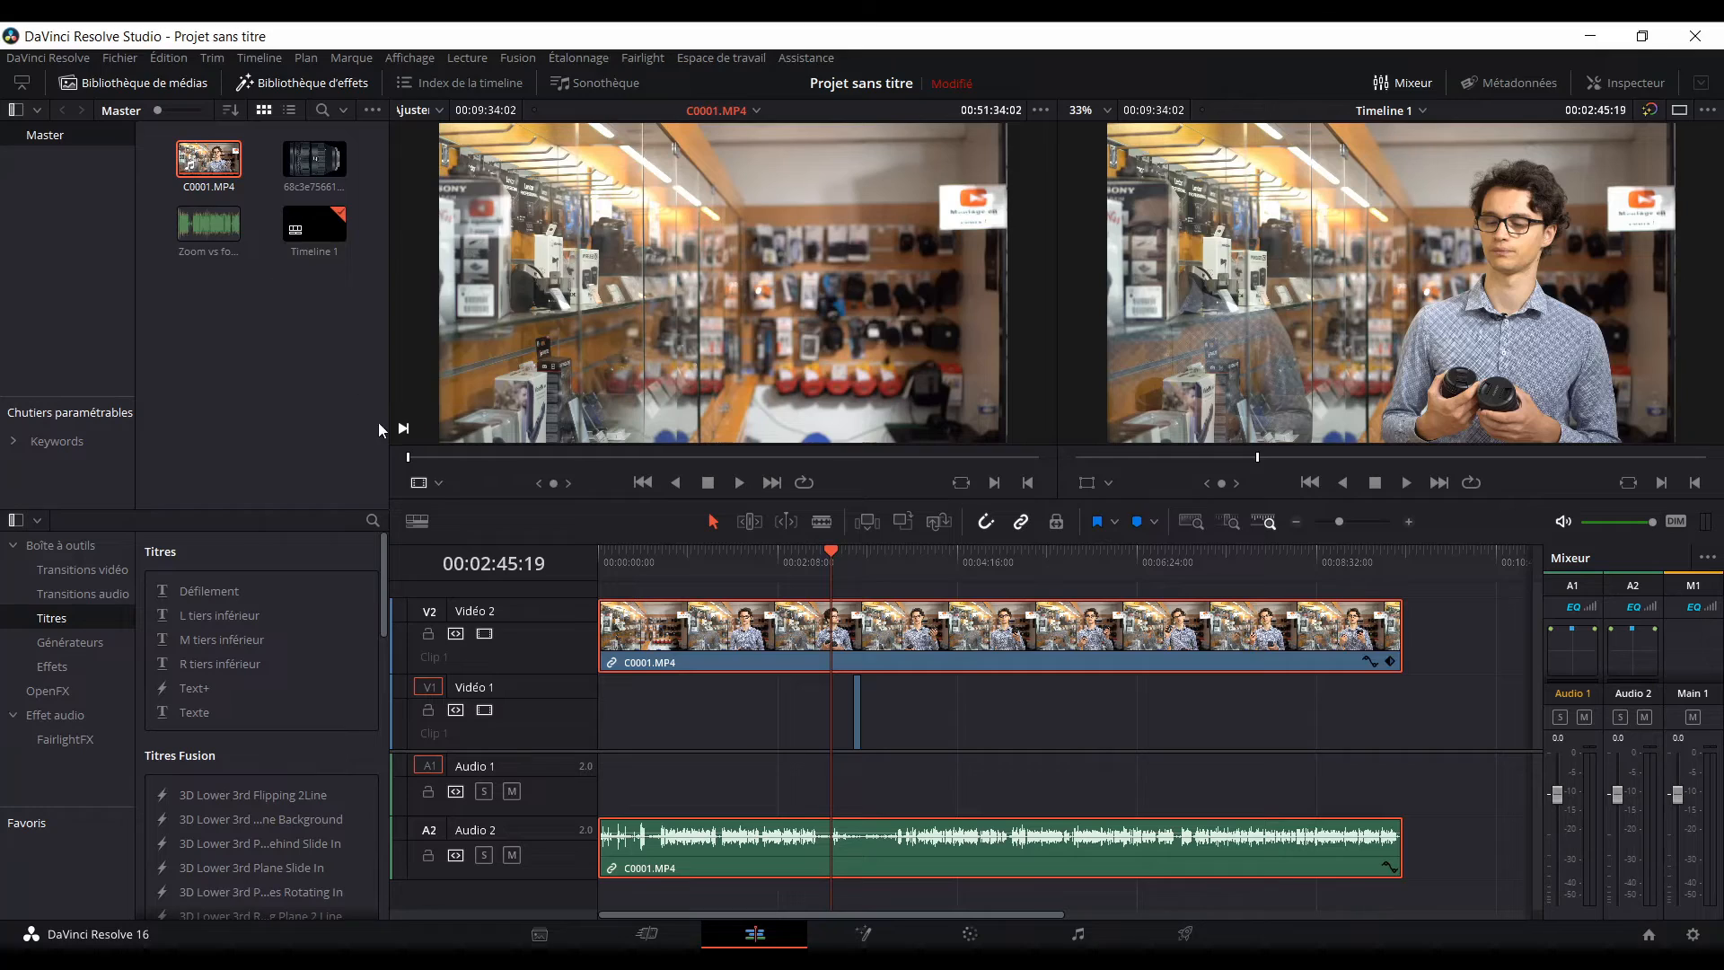
drag(407, 458, 942, 456)
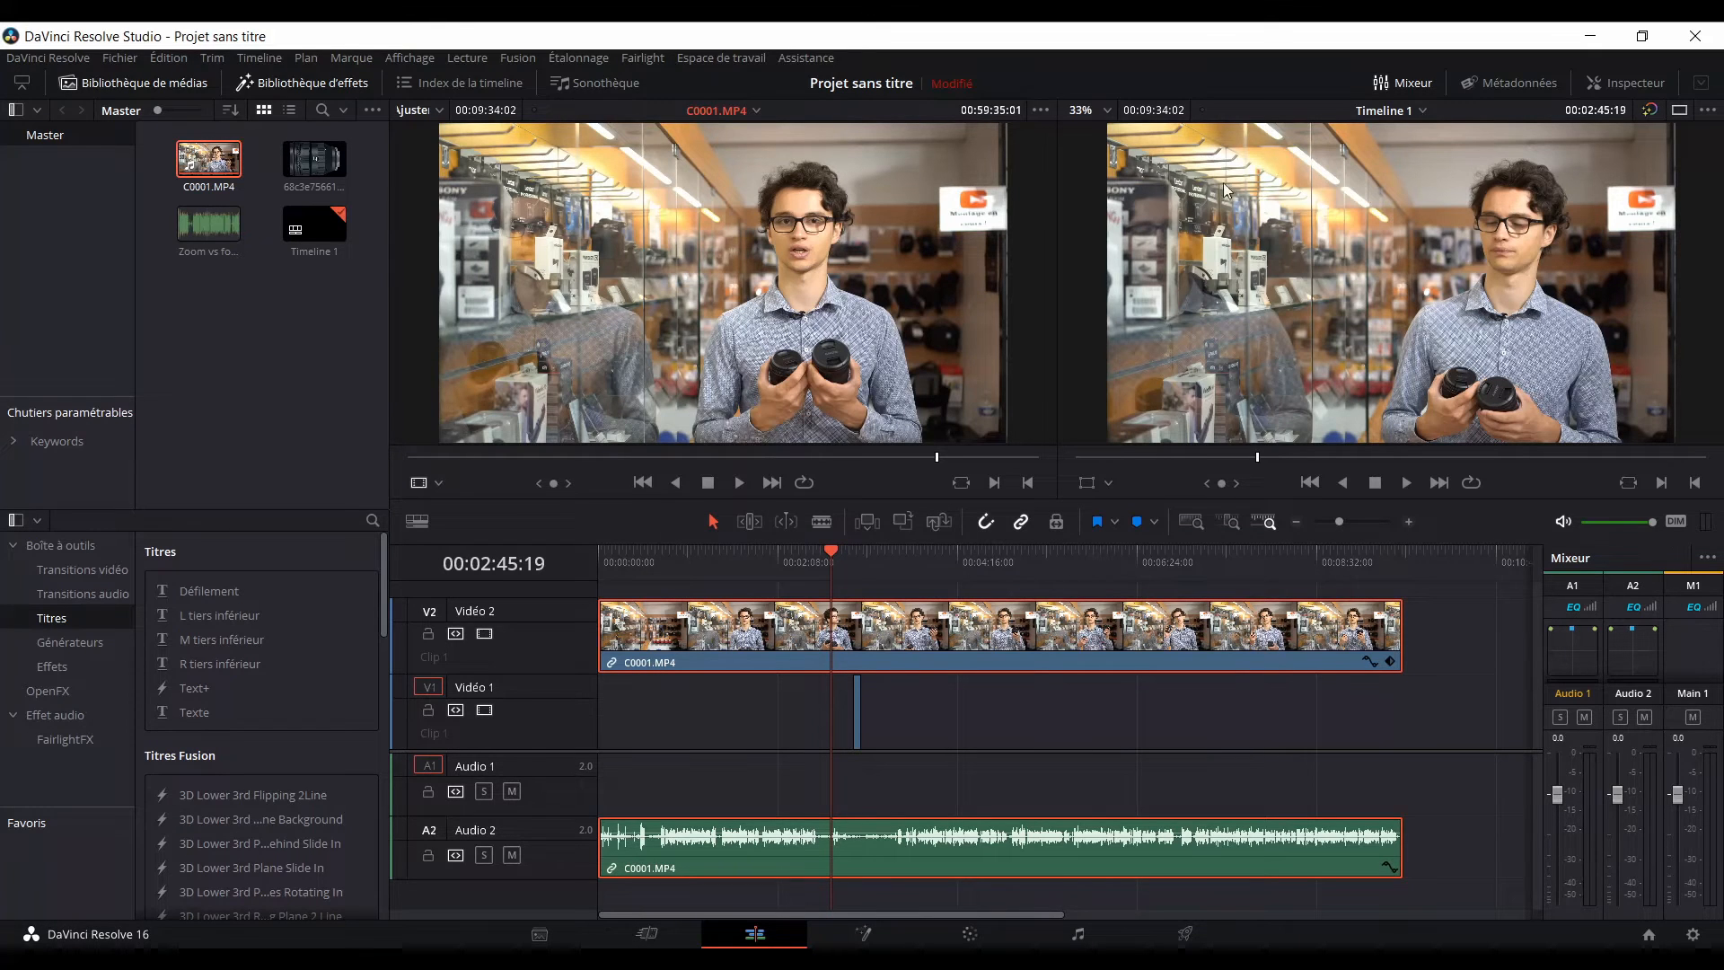
click(1597, 83)
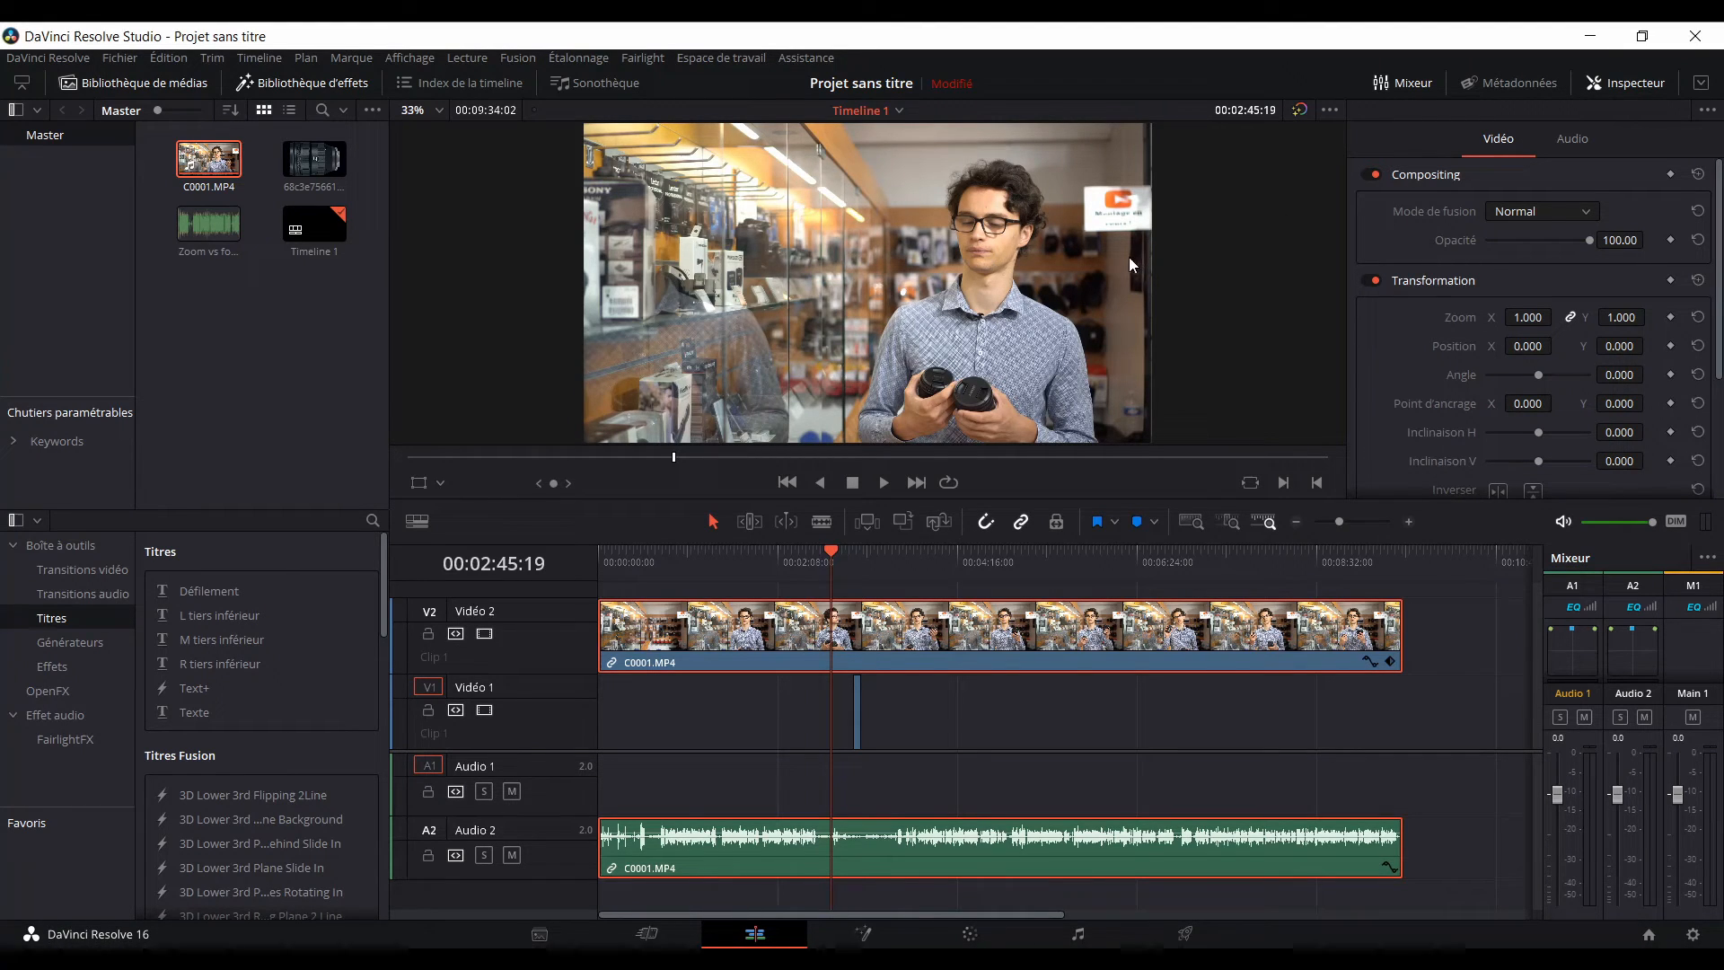
Try cutting C0001.MP4 at 02:45:19 with the blade tool, undo the cut and return to the selection tool.
click(820, 521)
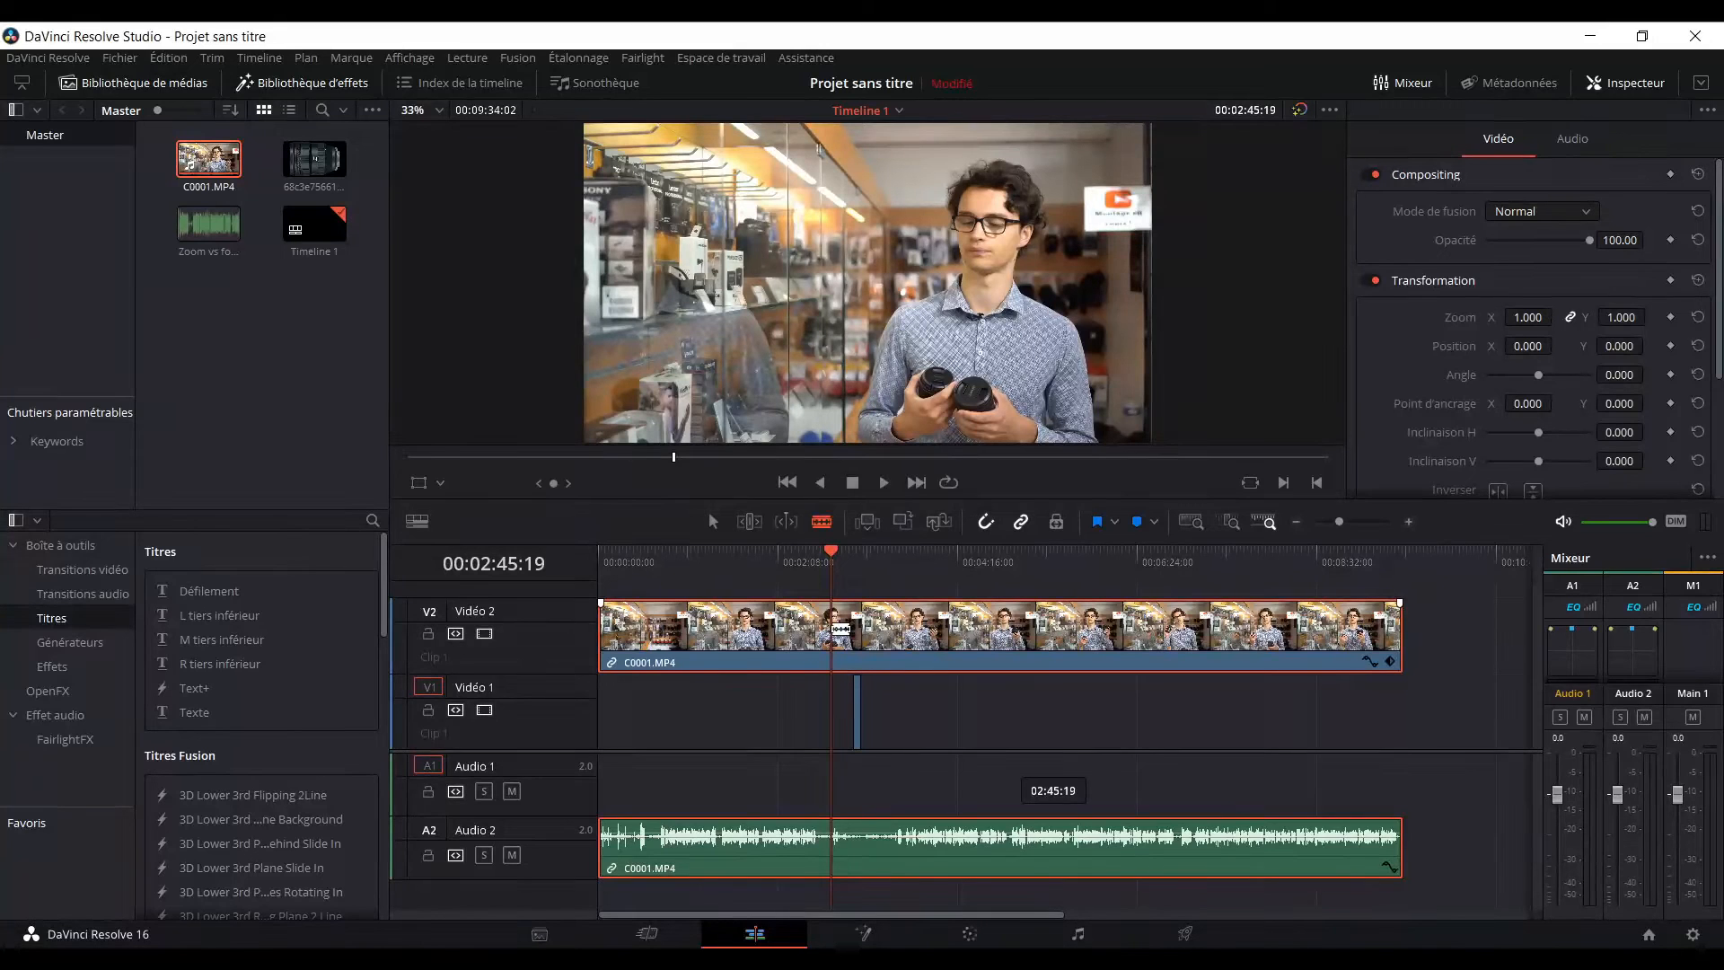
click(840, 629)
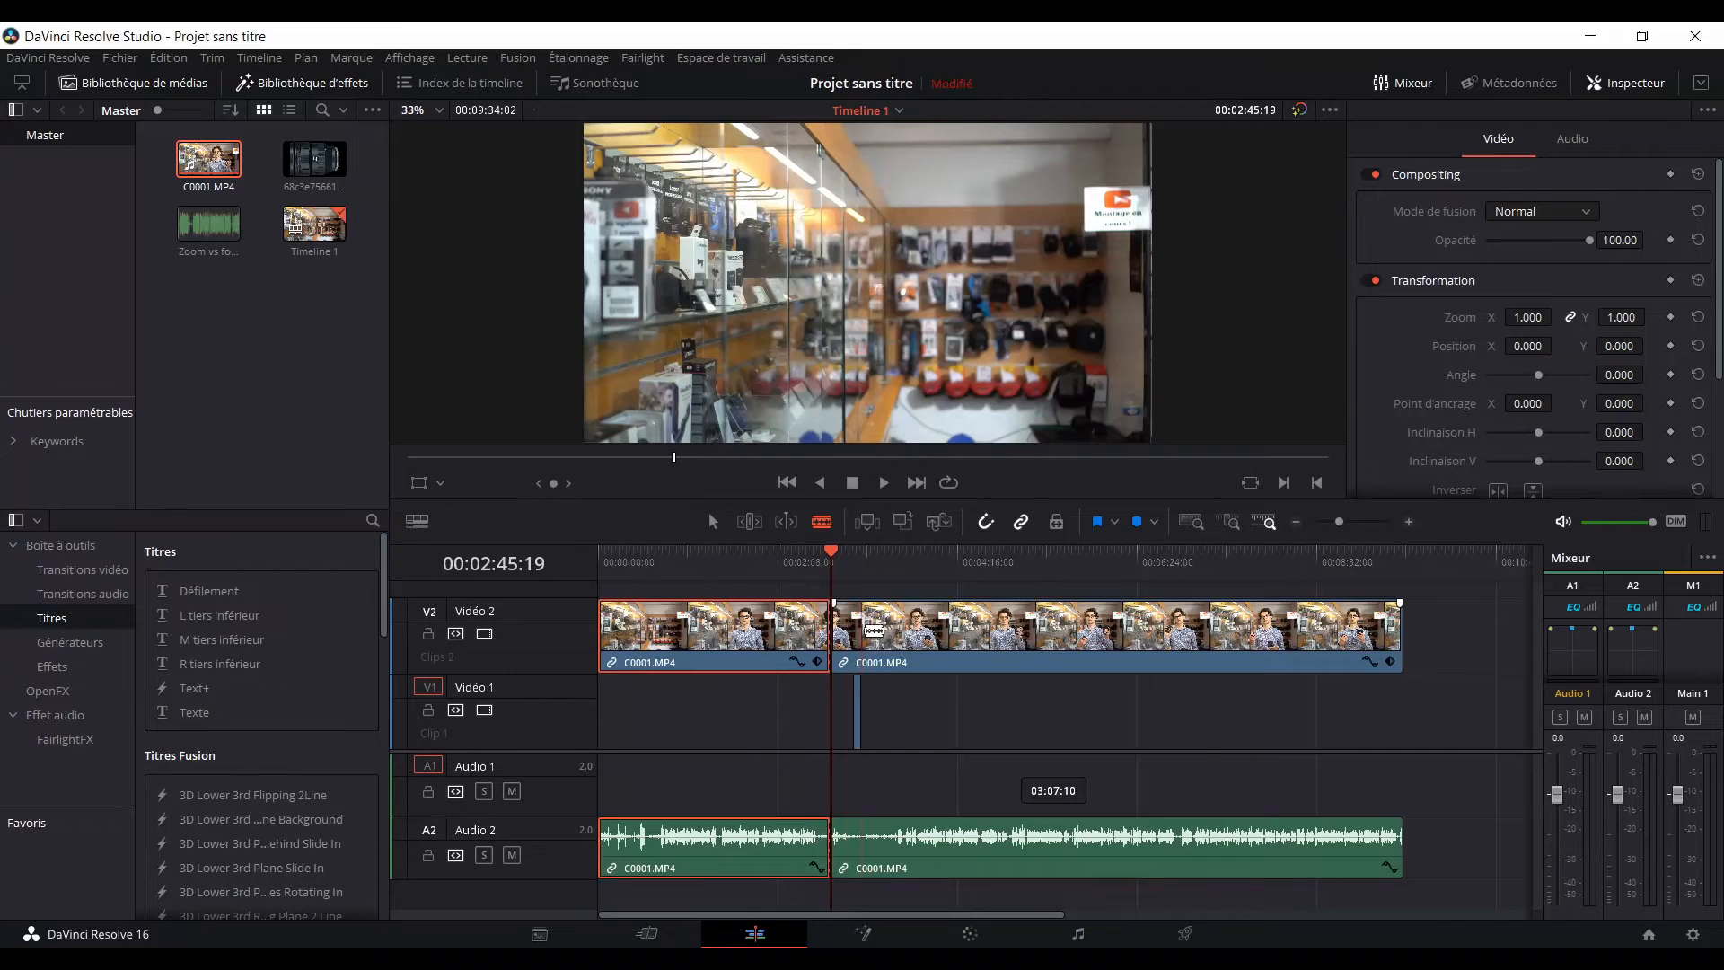
key(ctrl+z)
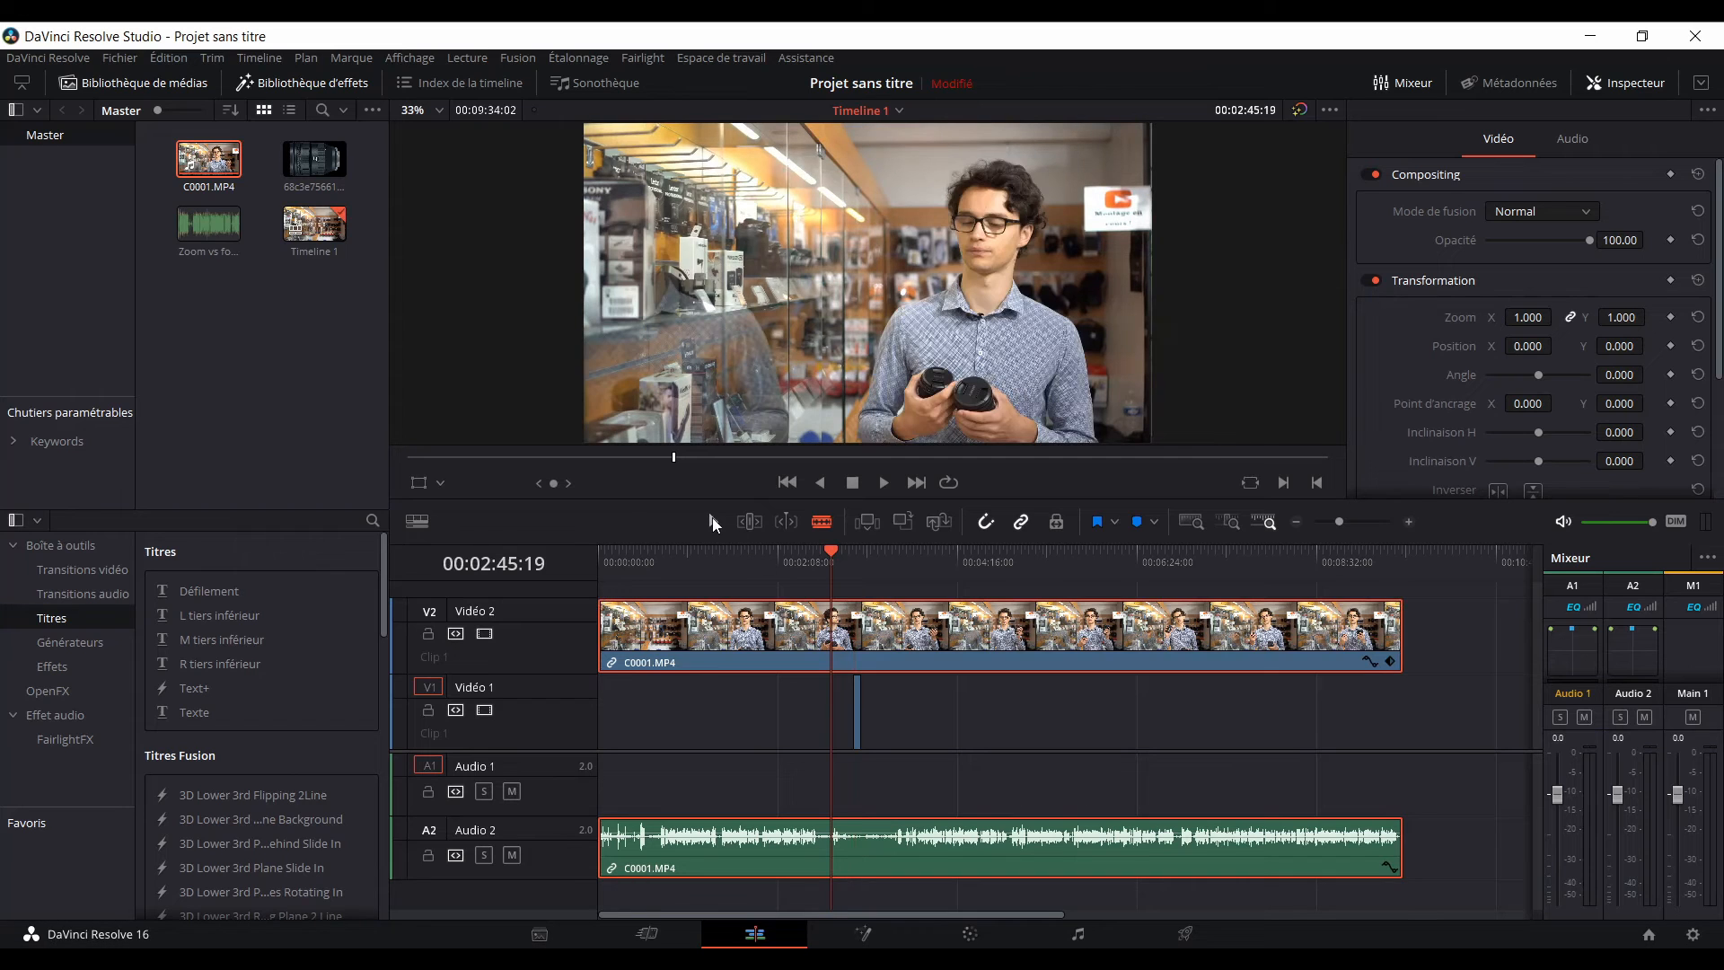
click(713, 520)
click(708, 520)
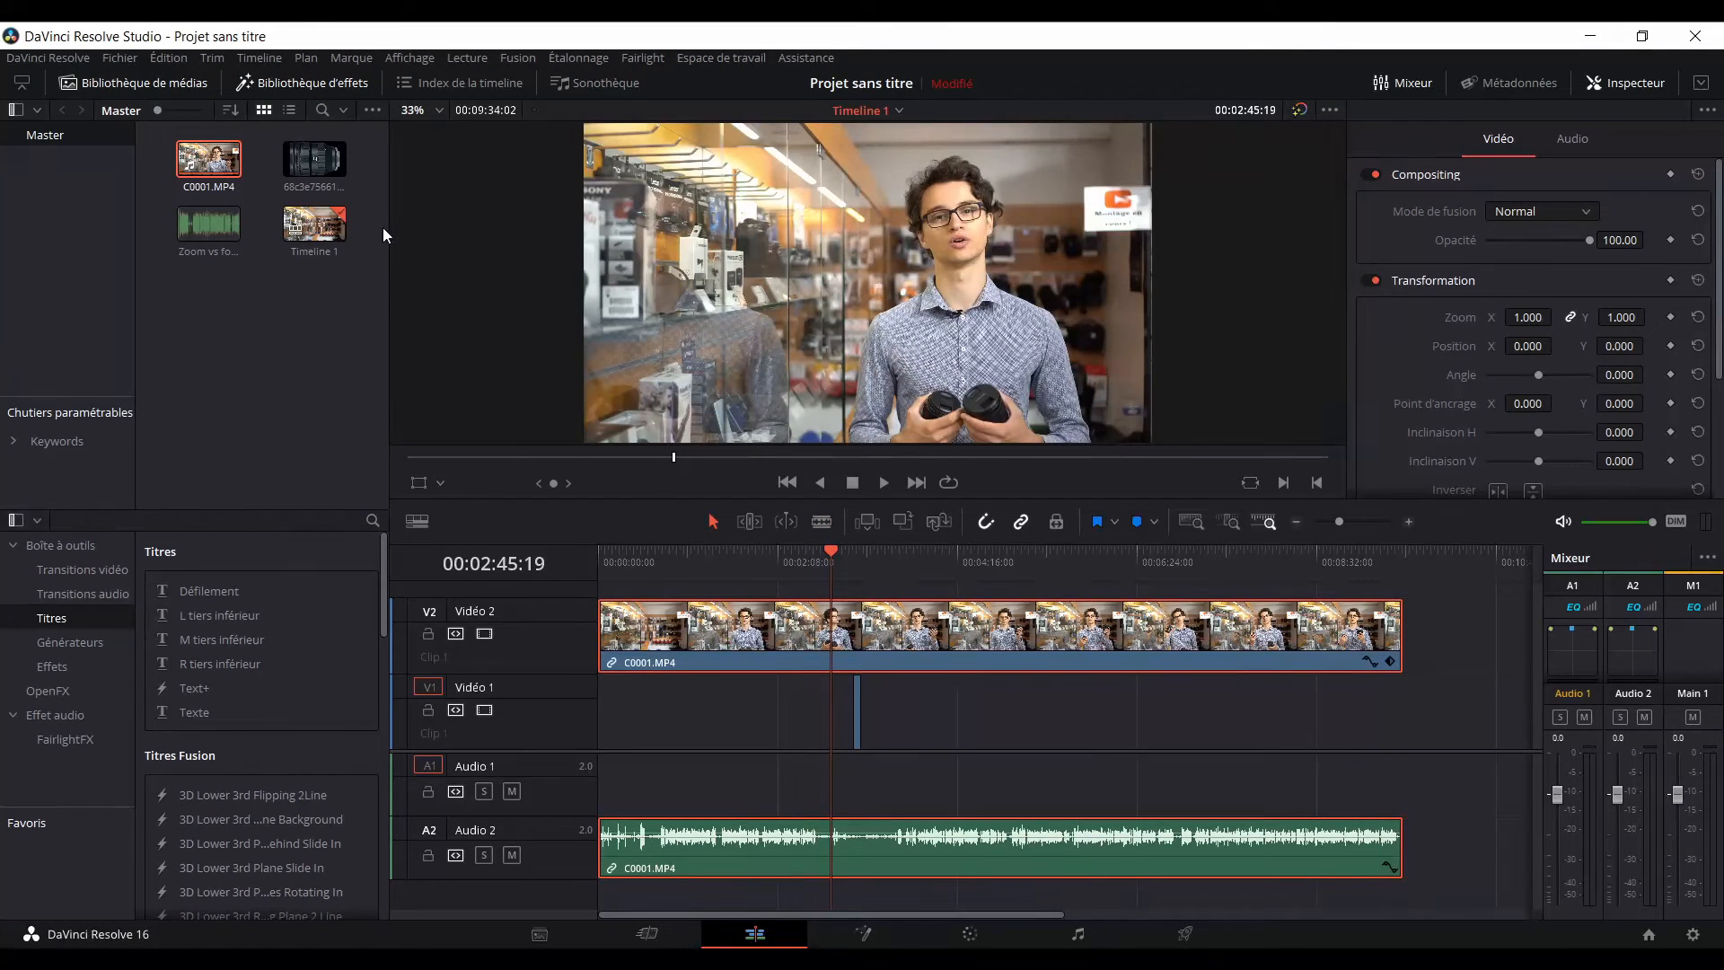
Open the keyboard customization and examine the shortcuts of the Fichier, Édition, Trim and Timeline commands.
click(62, 56)
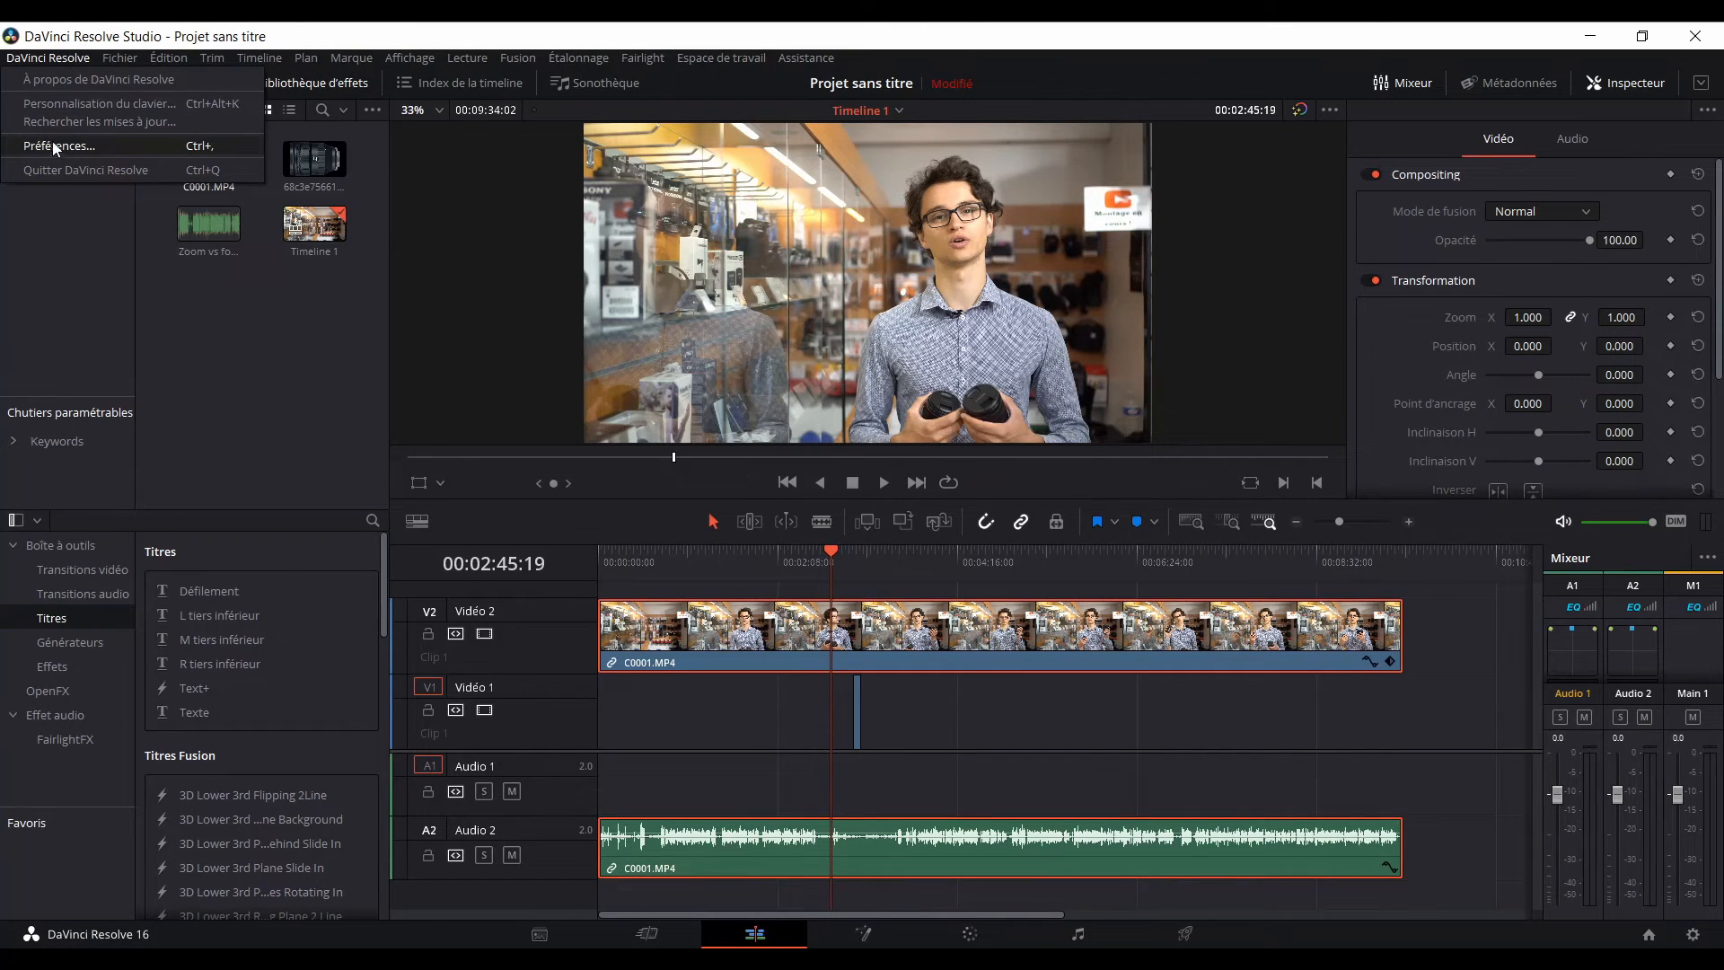
click(56, 106)
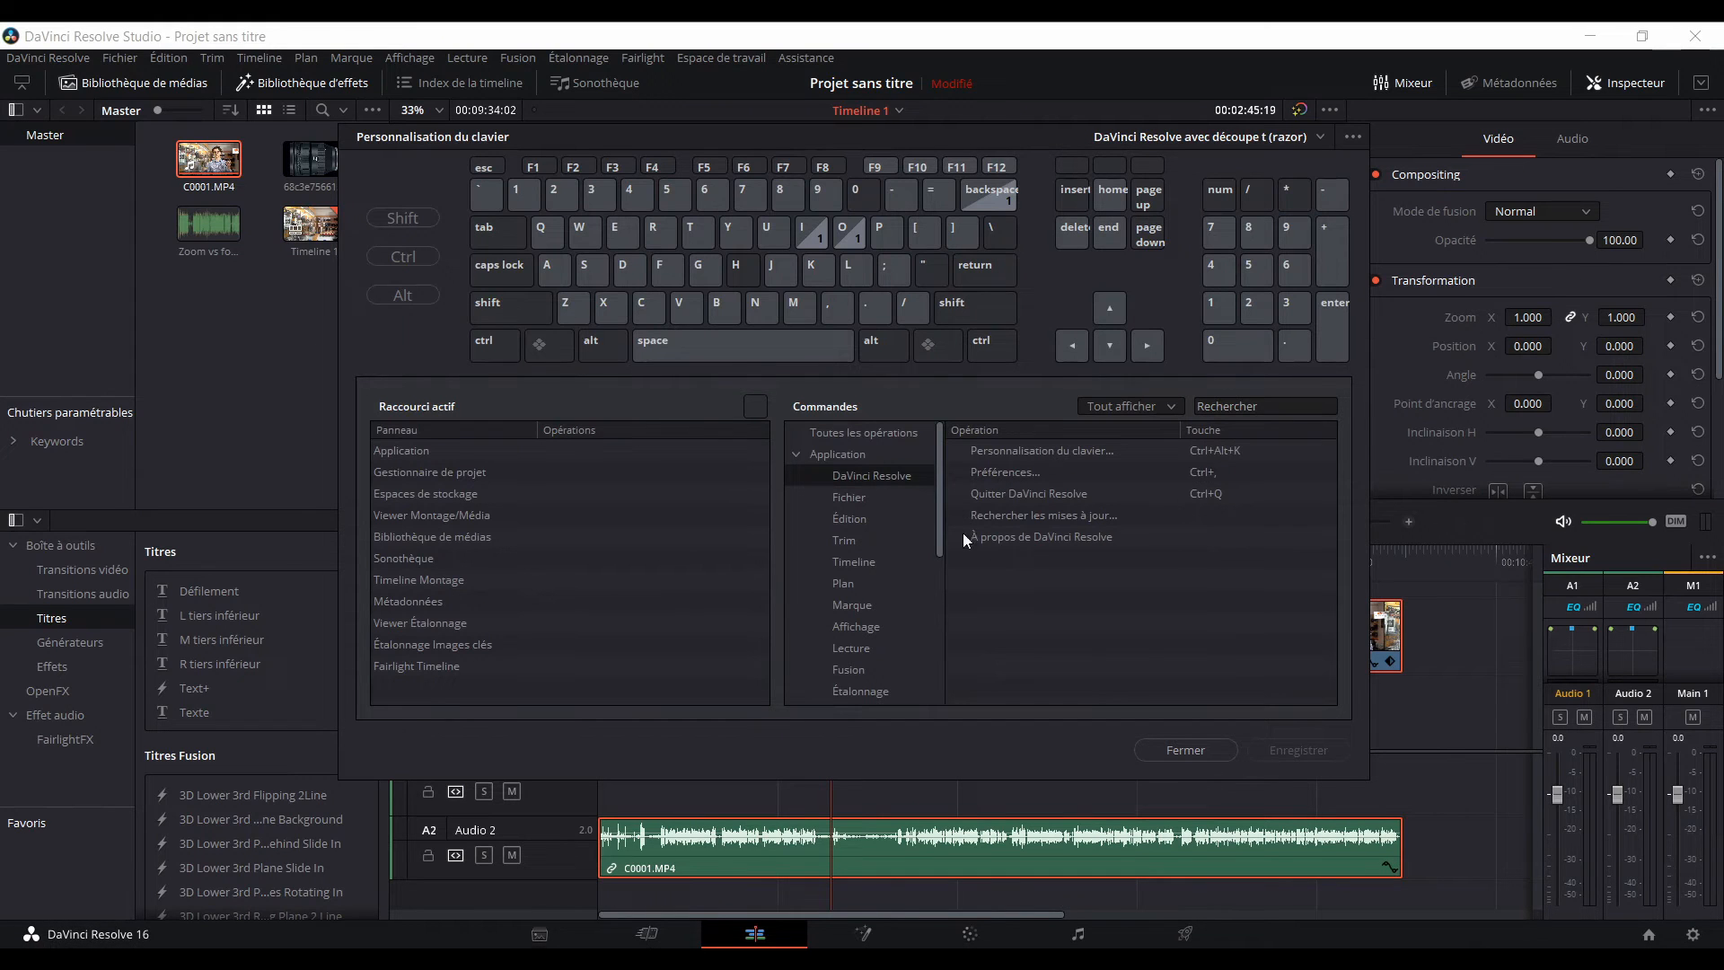
click(851, 496)
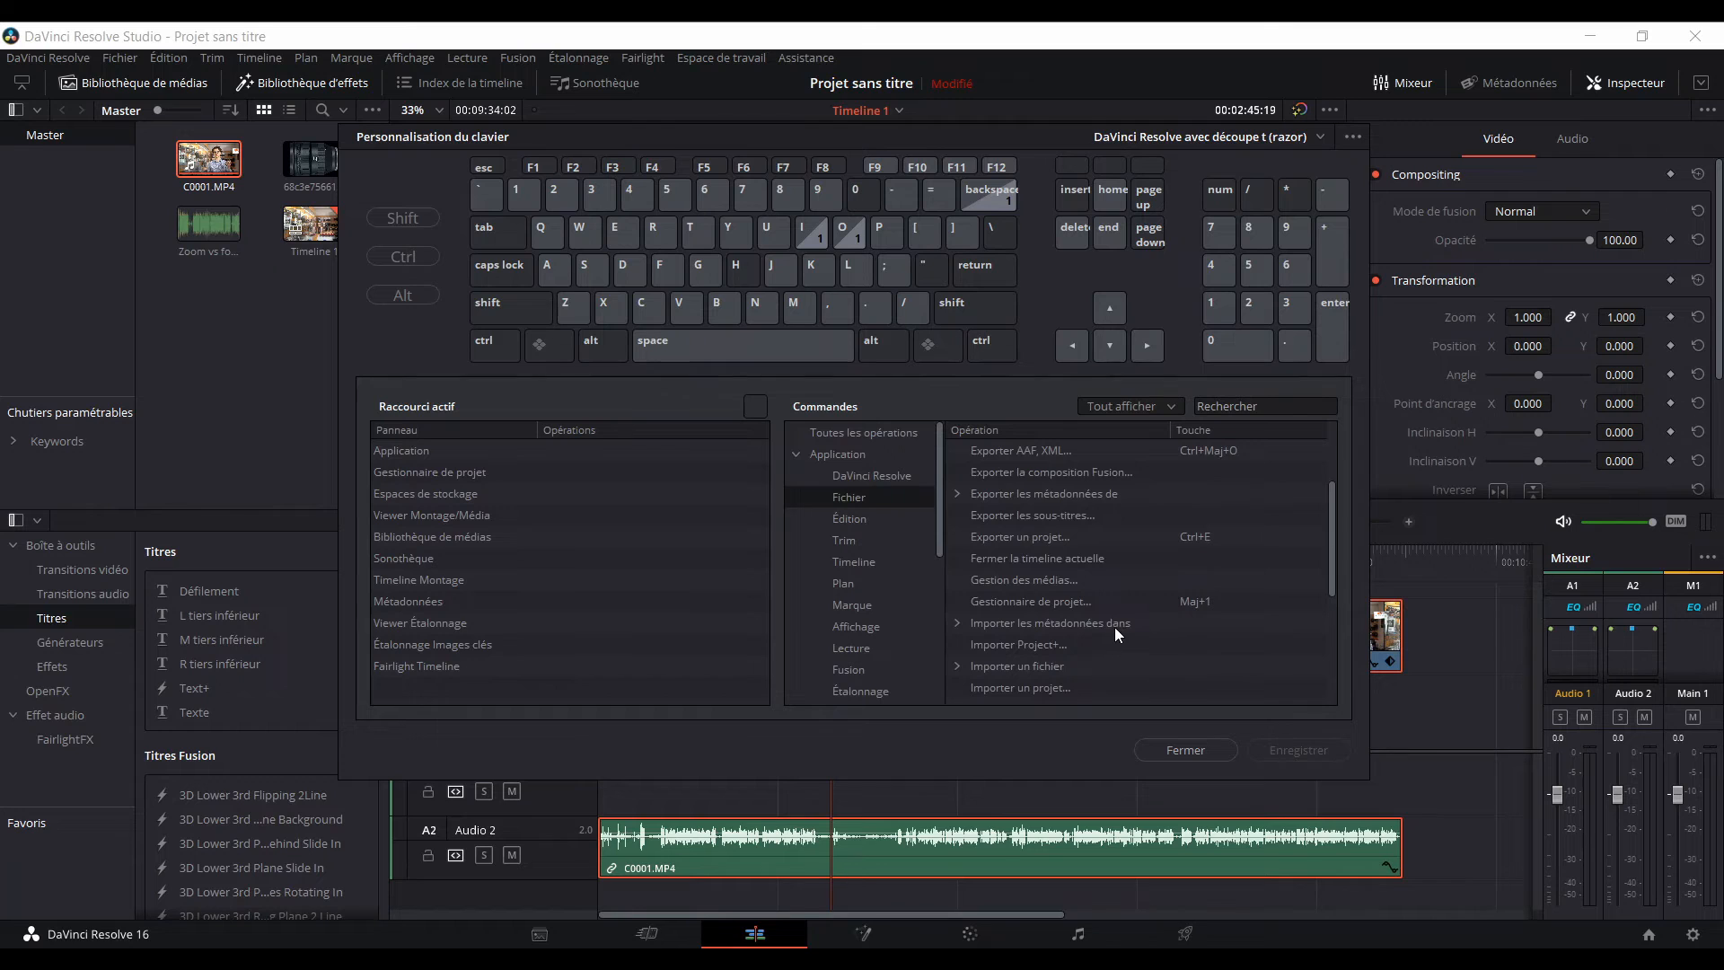
scroll(1113, 627, down, 5)
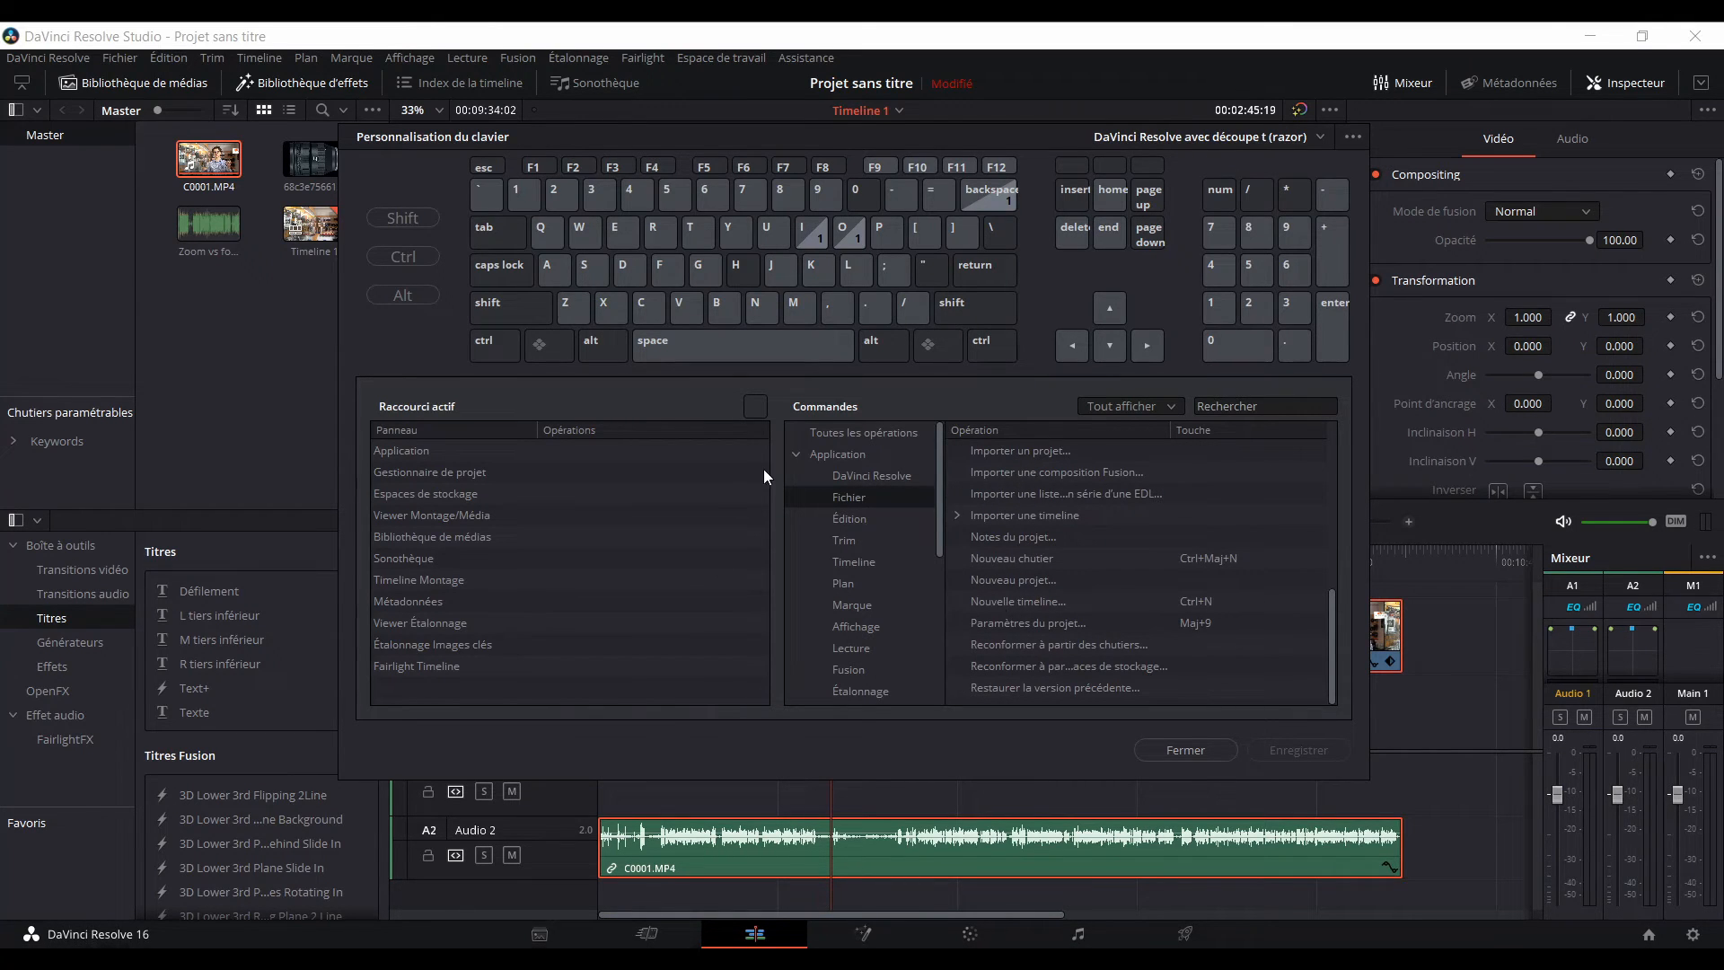
click(848, 522)
scroll(1104, 539, down, 3)
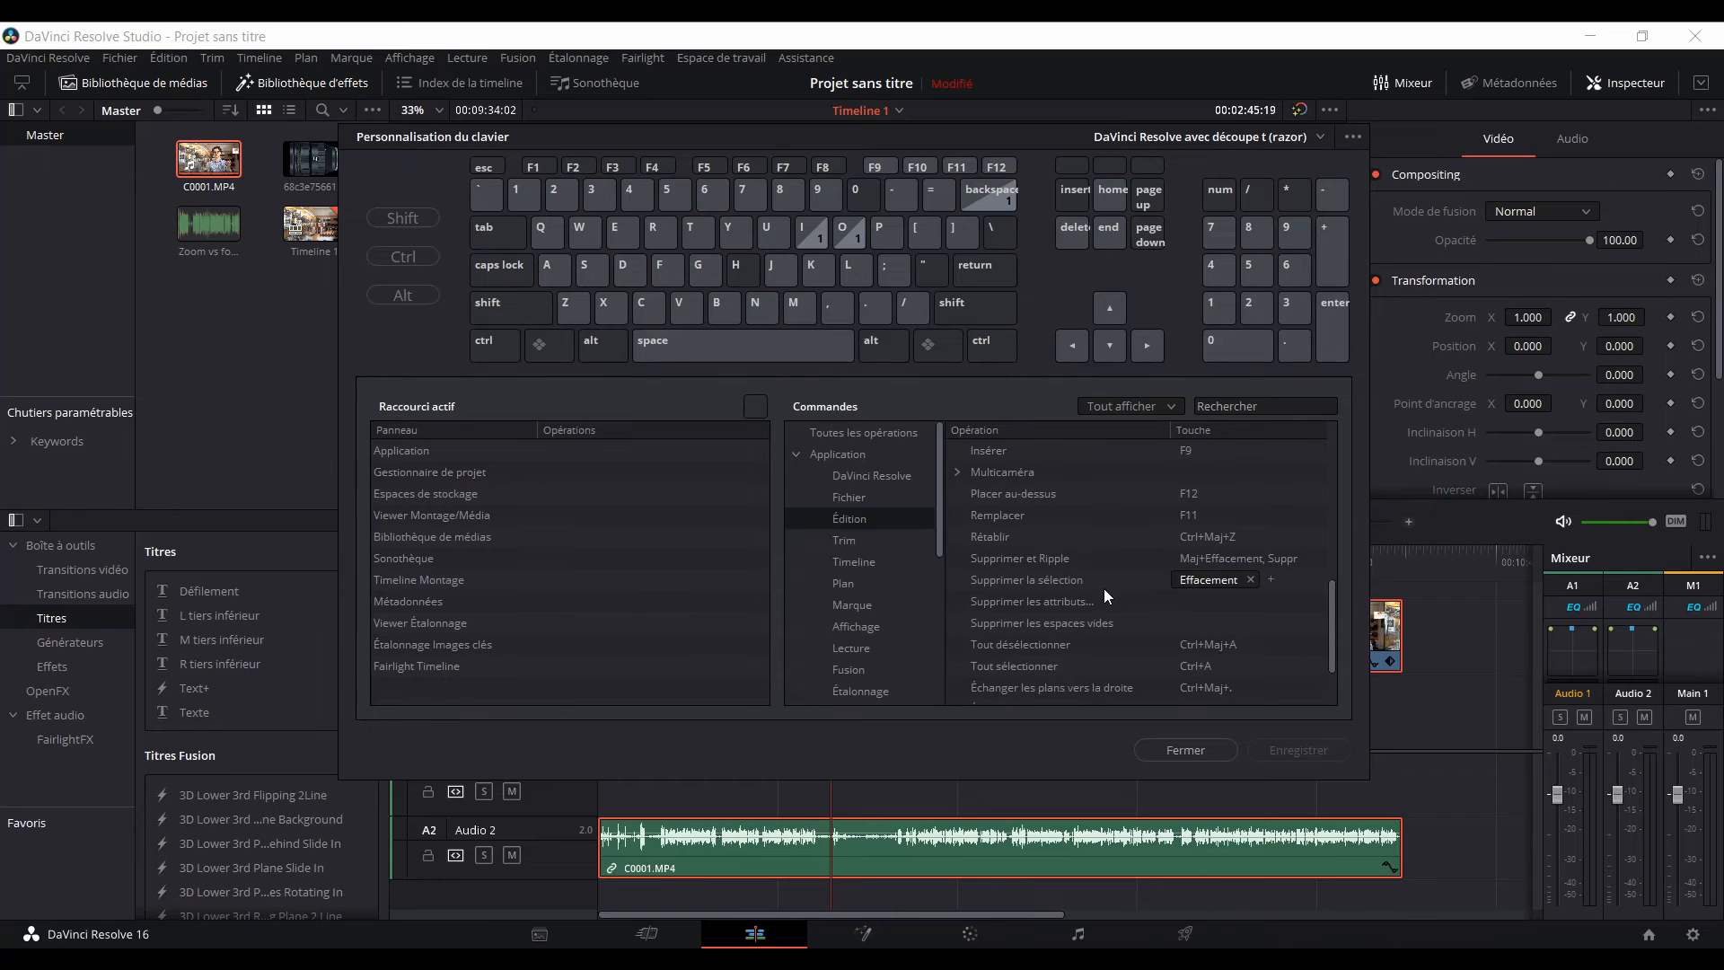
click(849, 540)
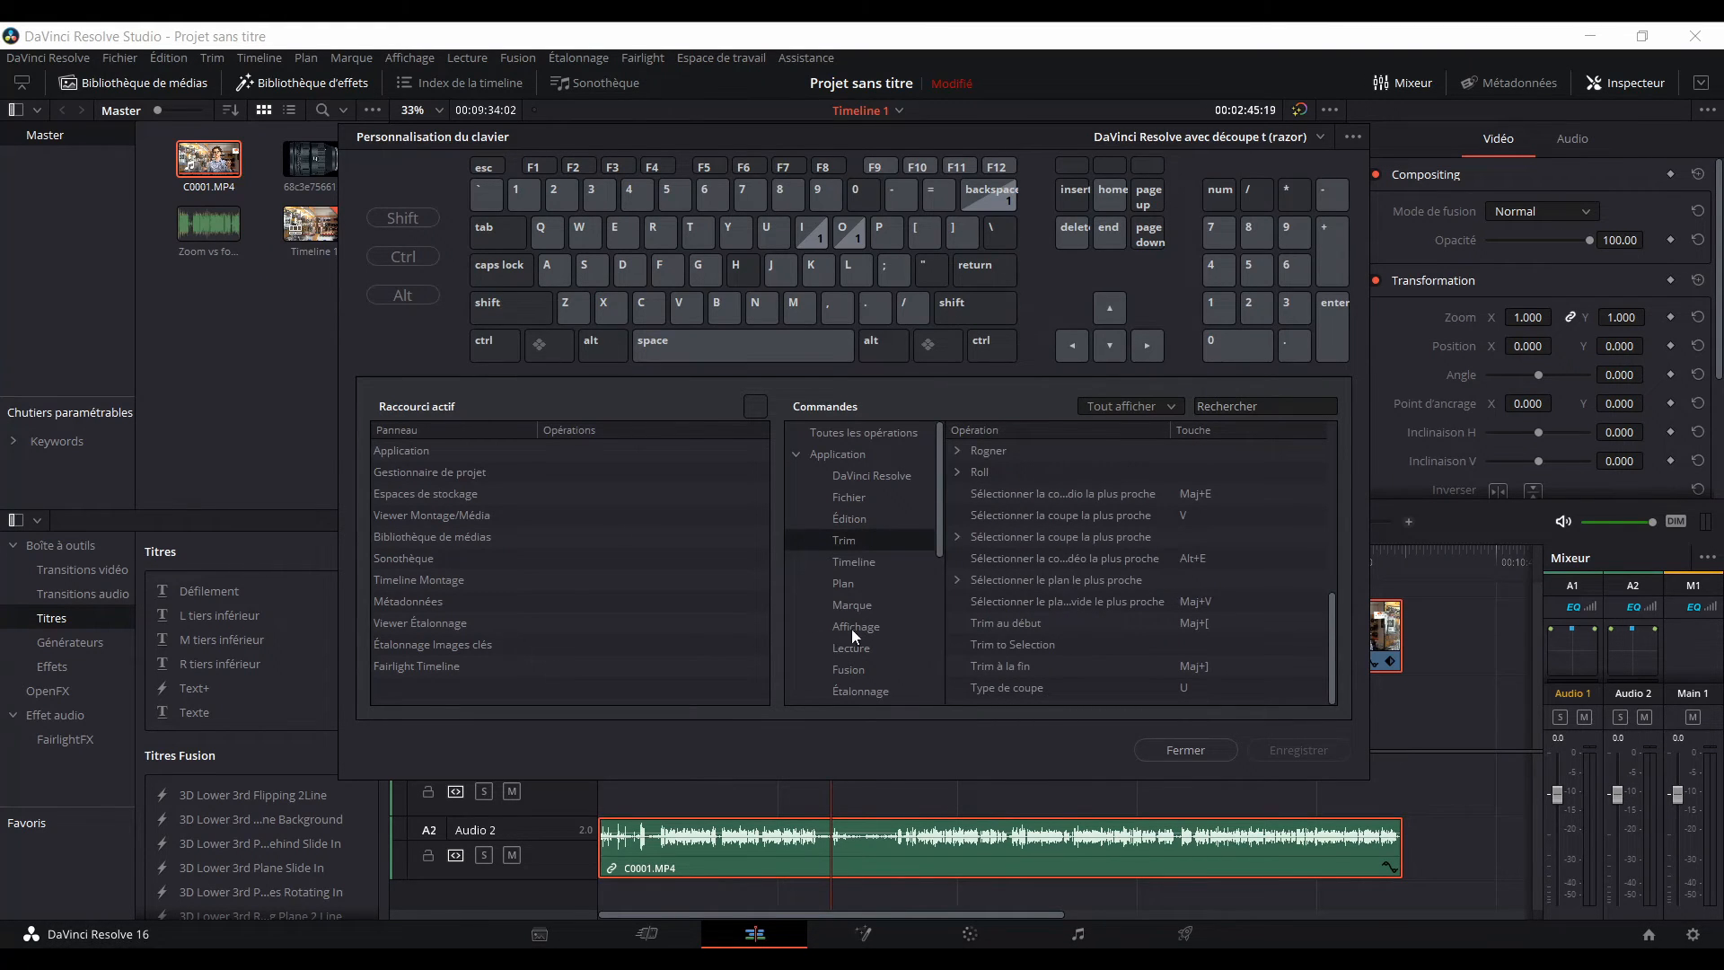
click(877, 561)
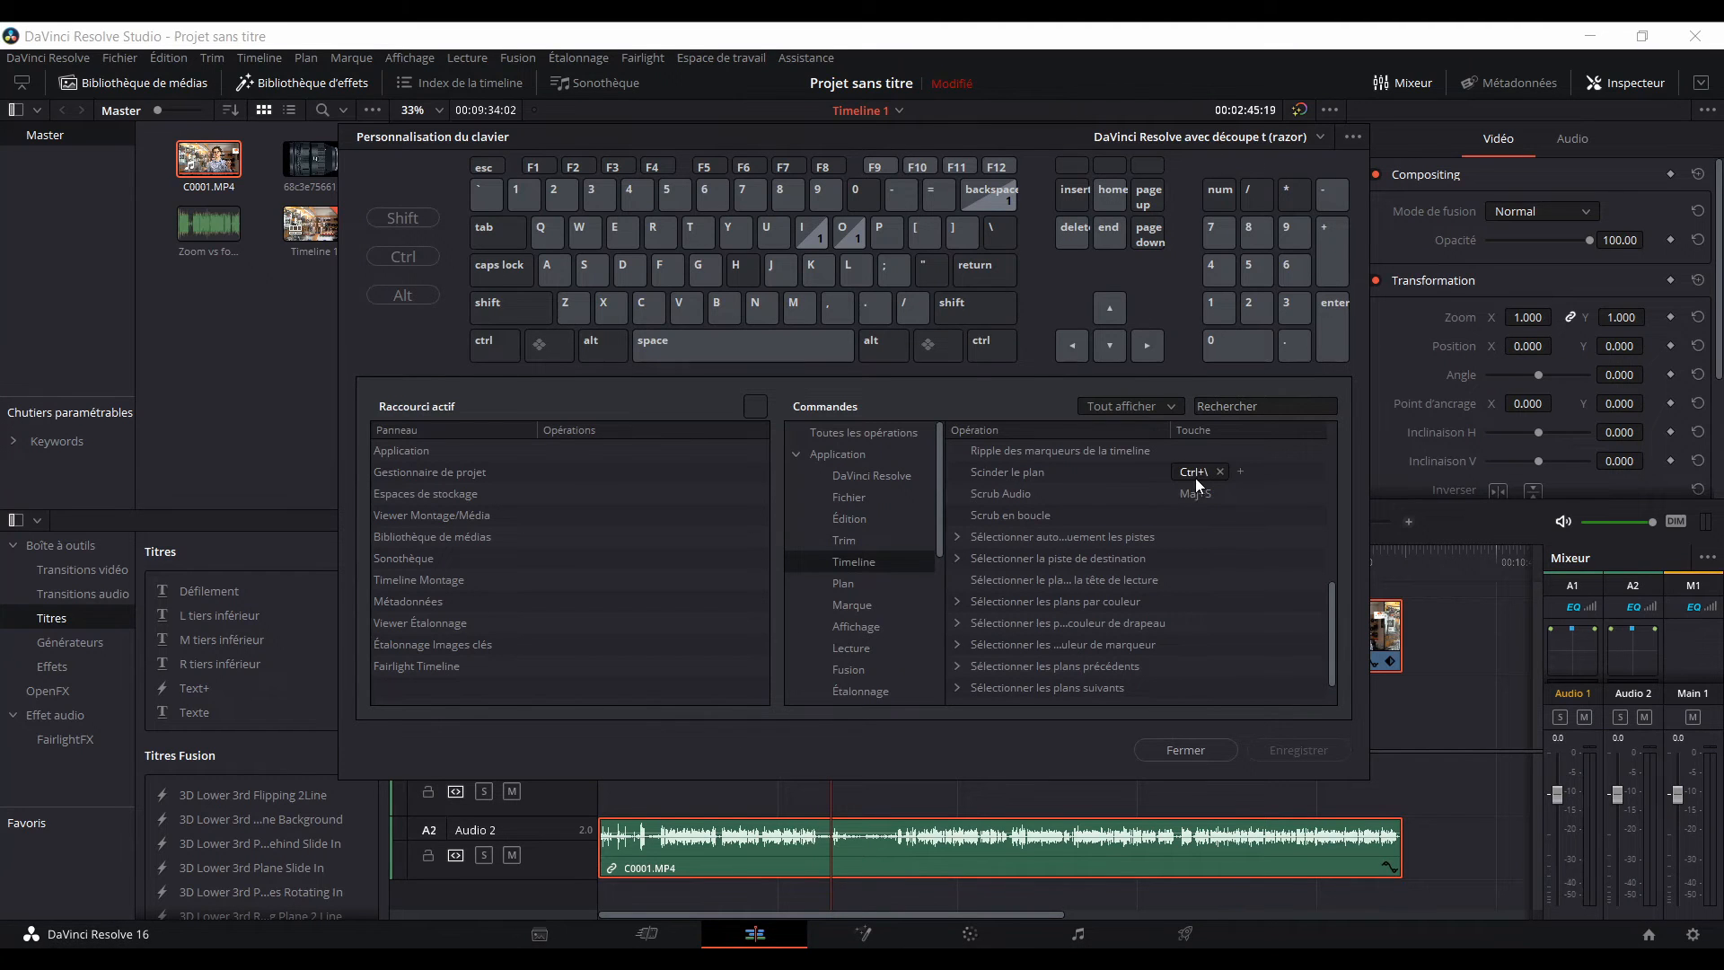
Examine the shortcuts assigned to the Marque, Plan, Lecture and Affichage commands.
click(865, 607)
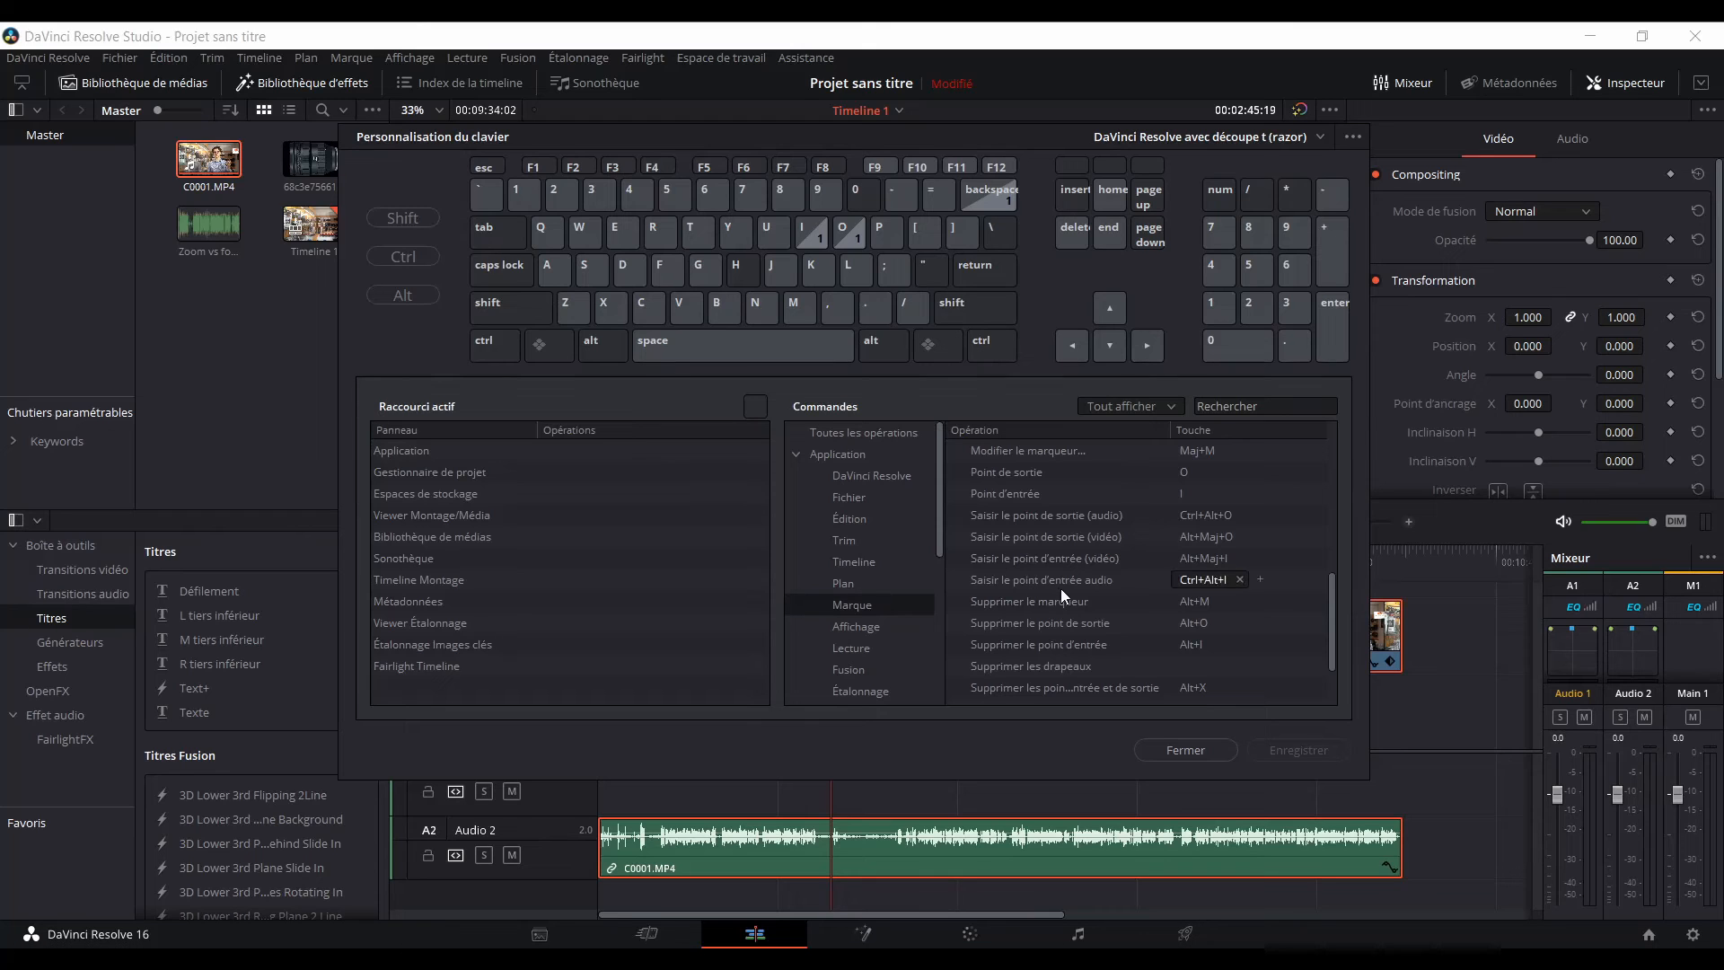
scroll(1060, 588, down, 2)
click(851, 585)
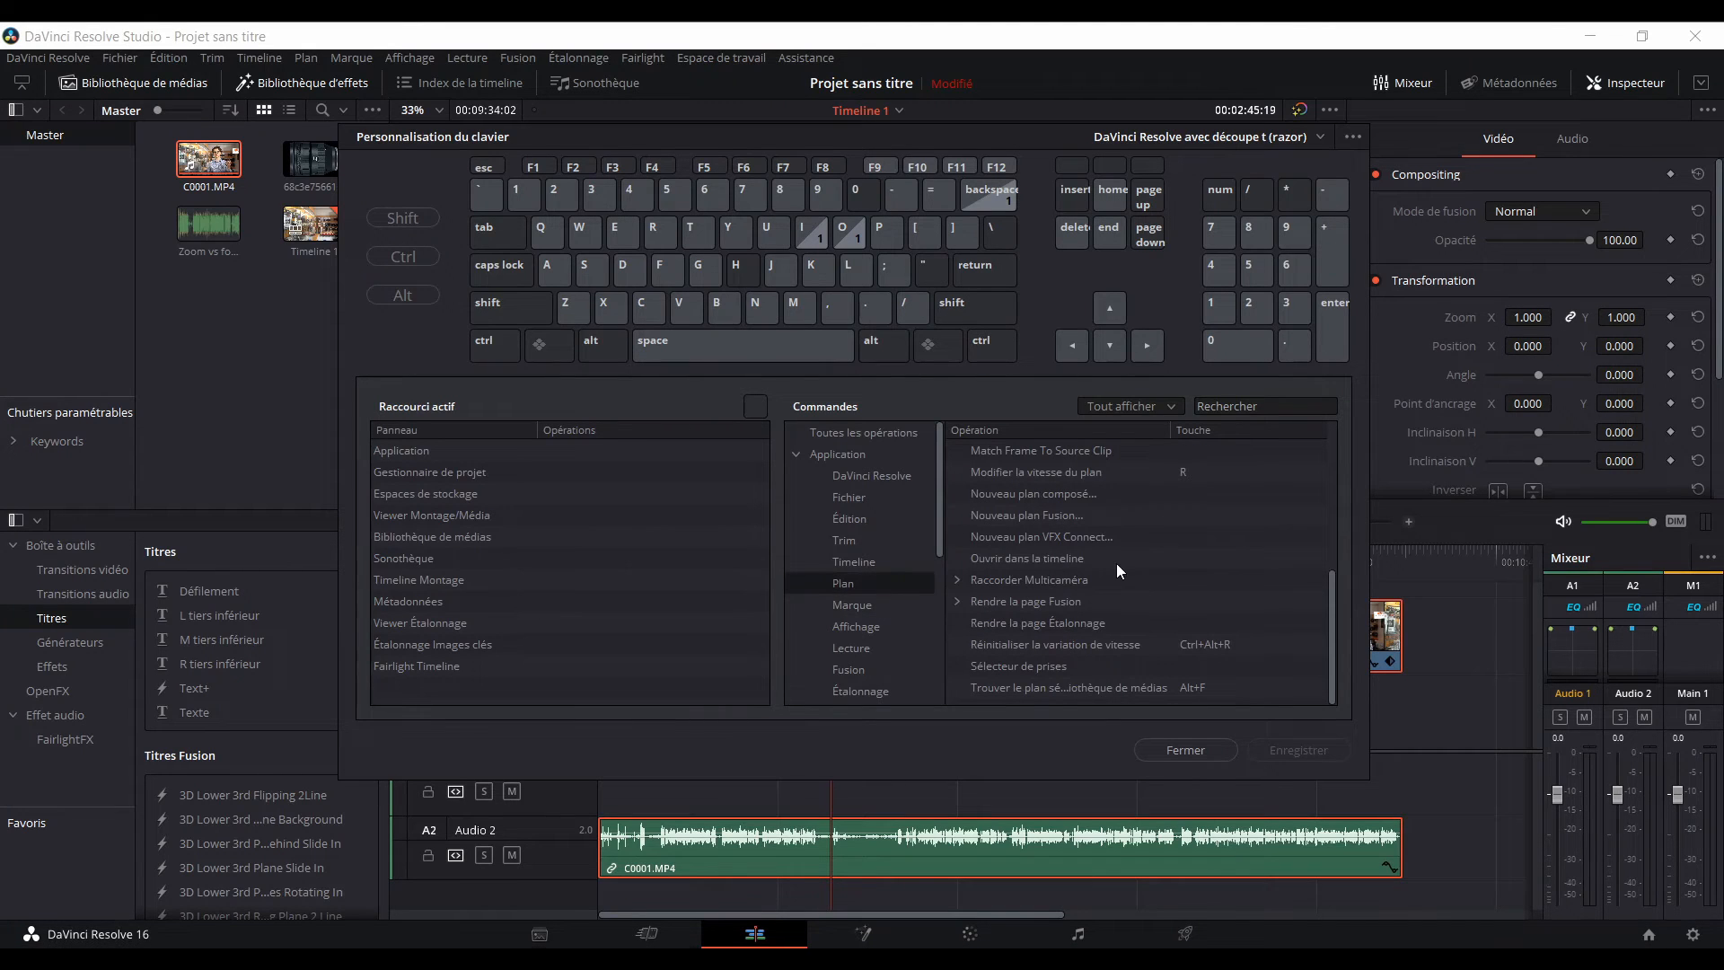
click(855, 643)
click(860, 607)
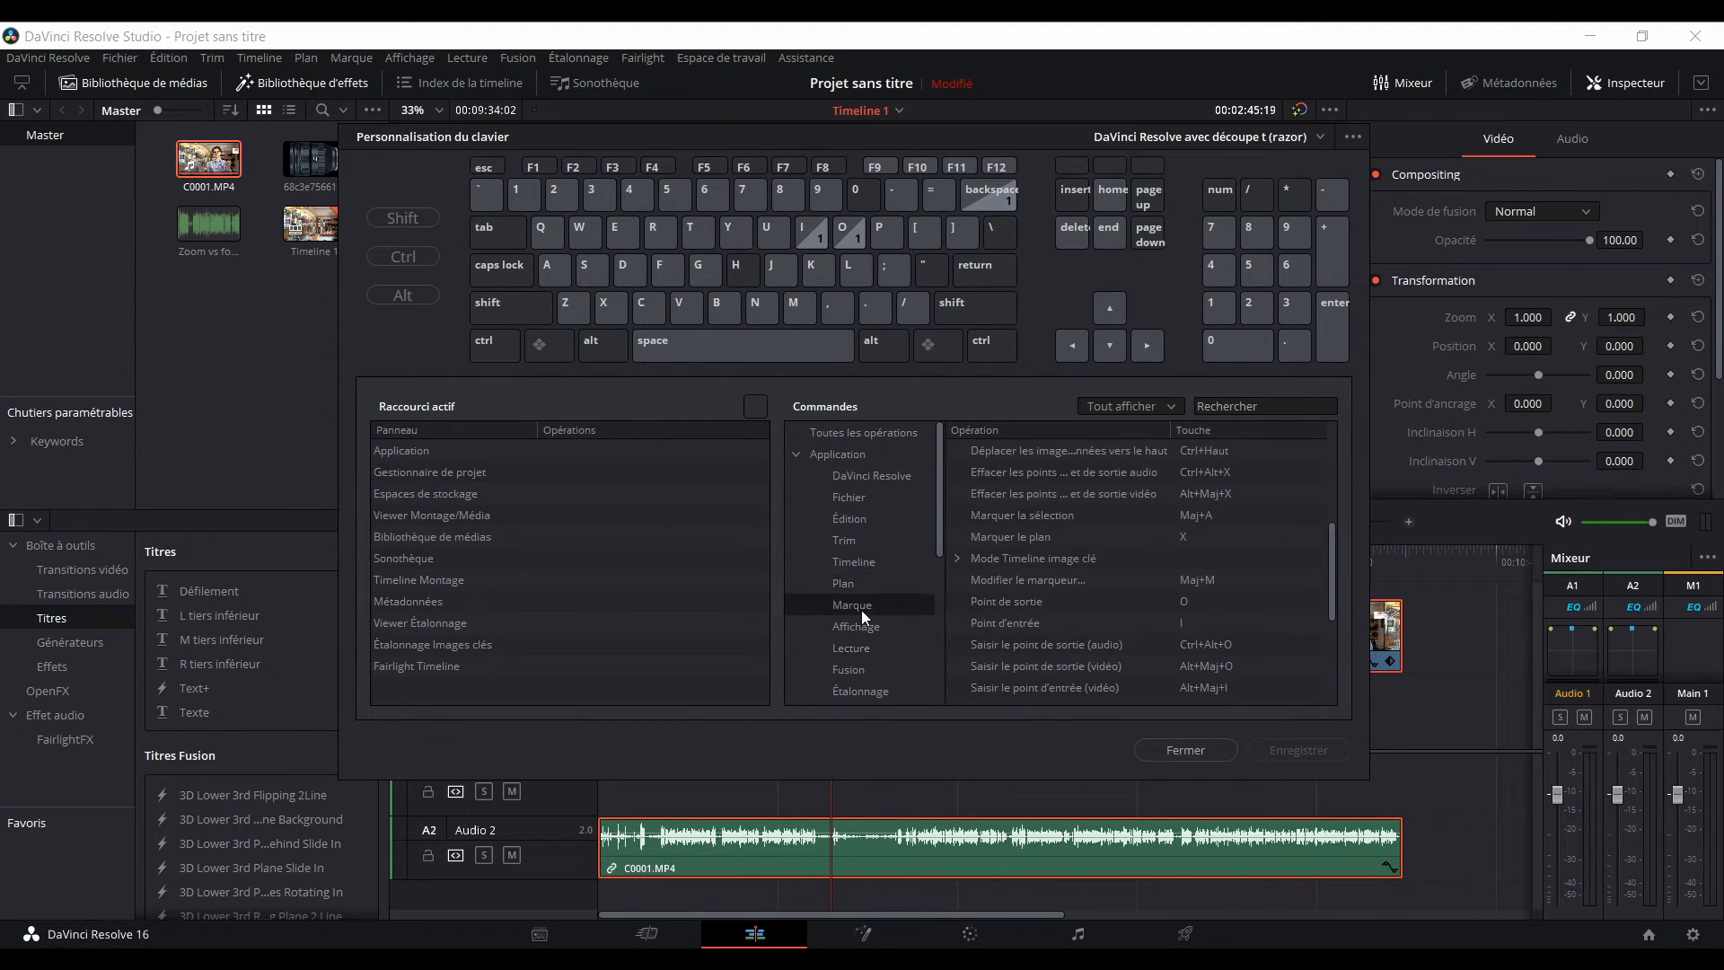
scroll(1158, 631, down, 3)
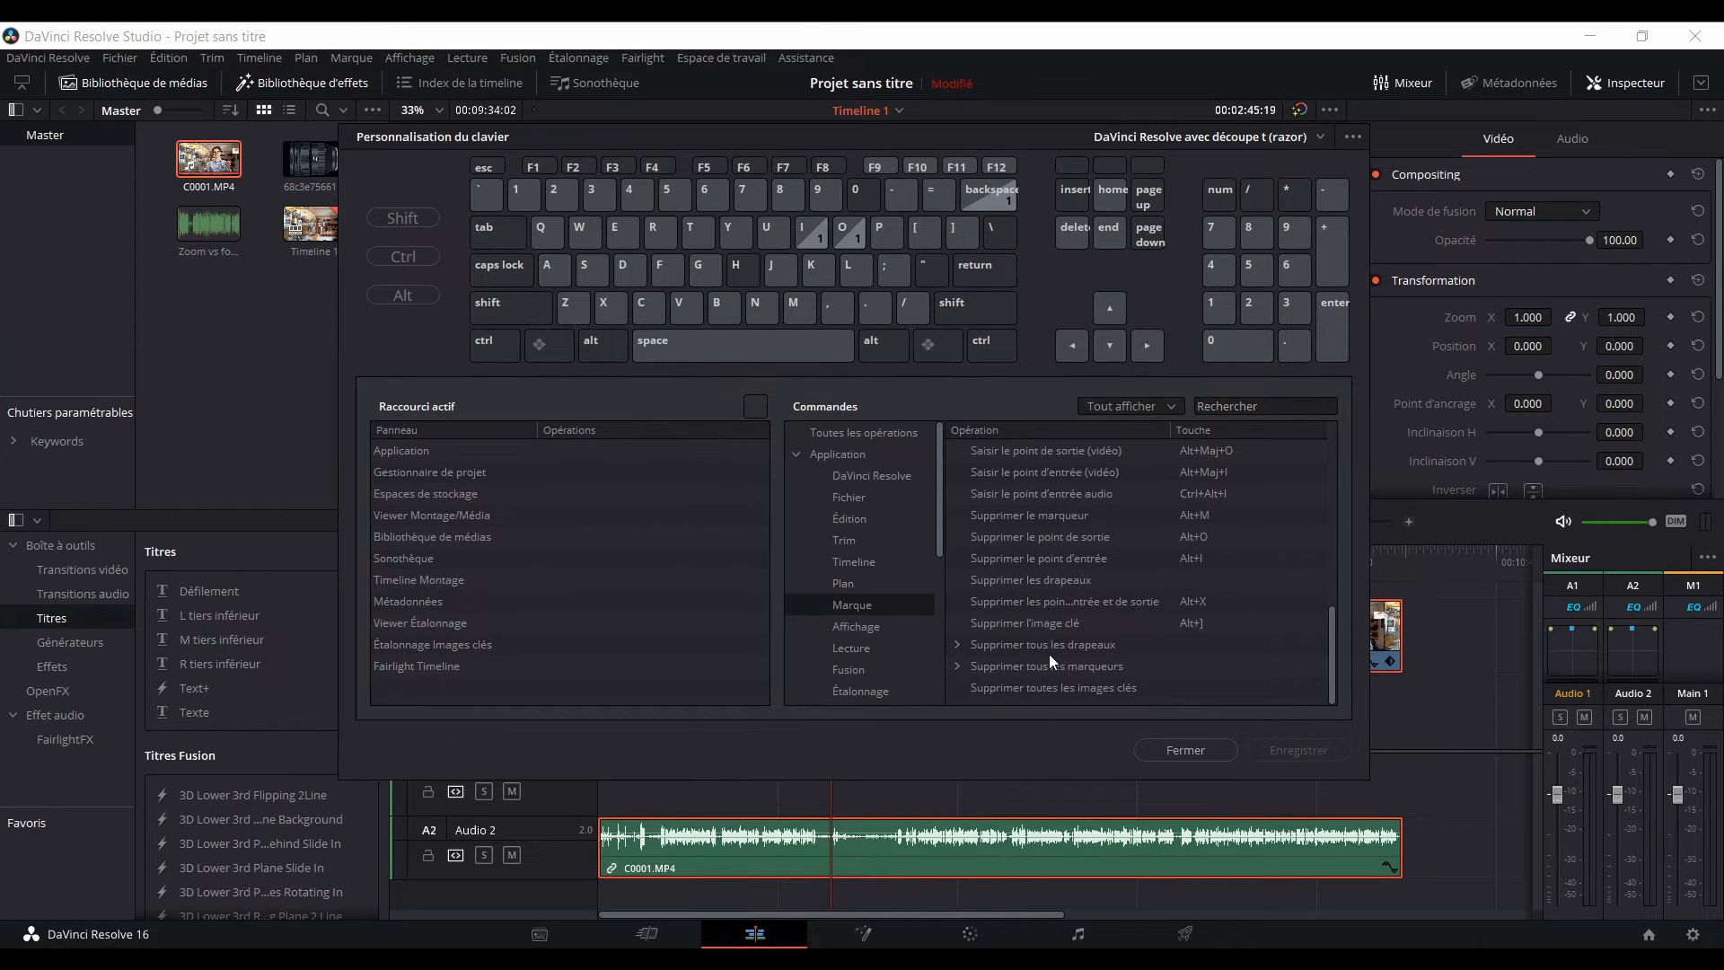
click(850, 629)
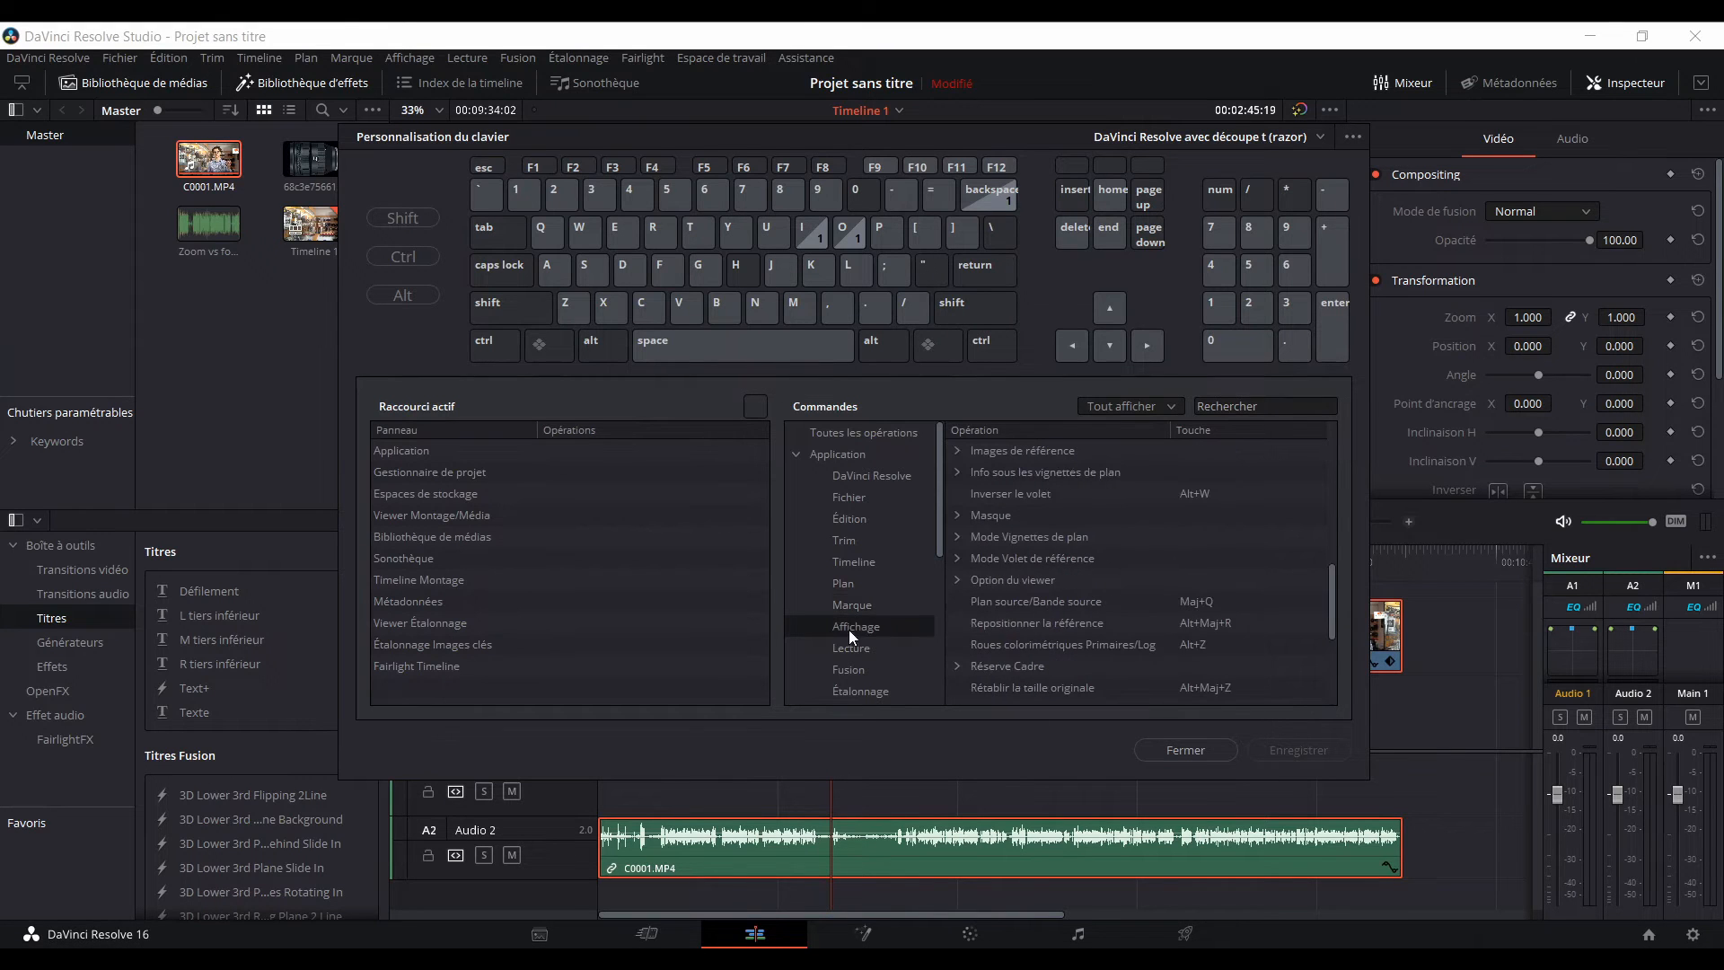
Try assigning T as the shortcut for "Inverser le volet", and set it back to Alt+W.
click(1021, 501)
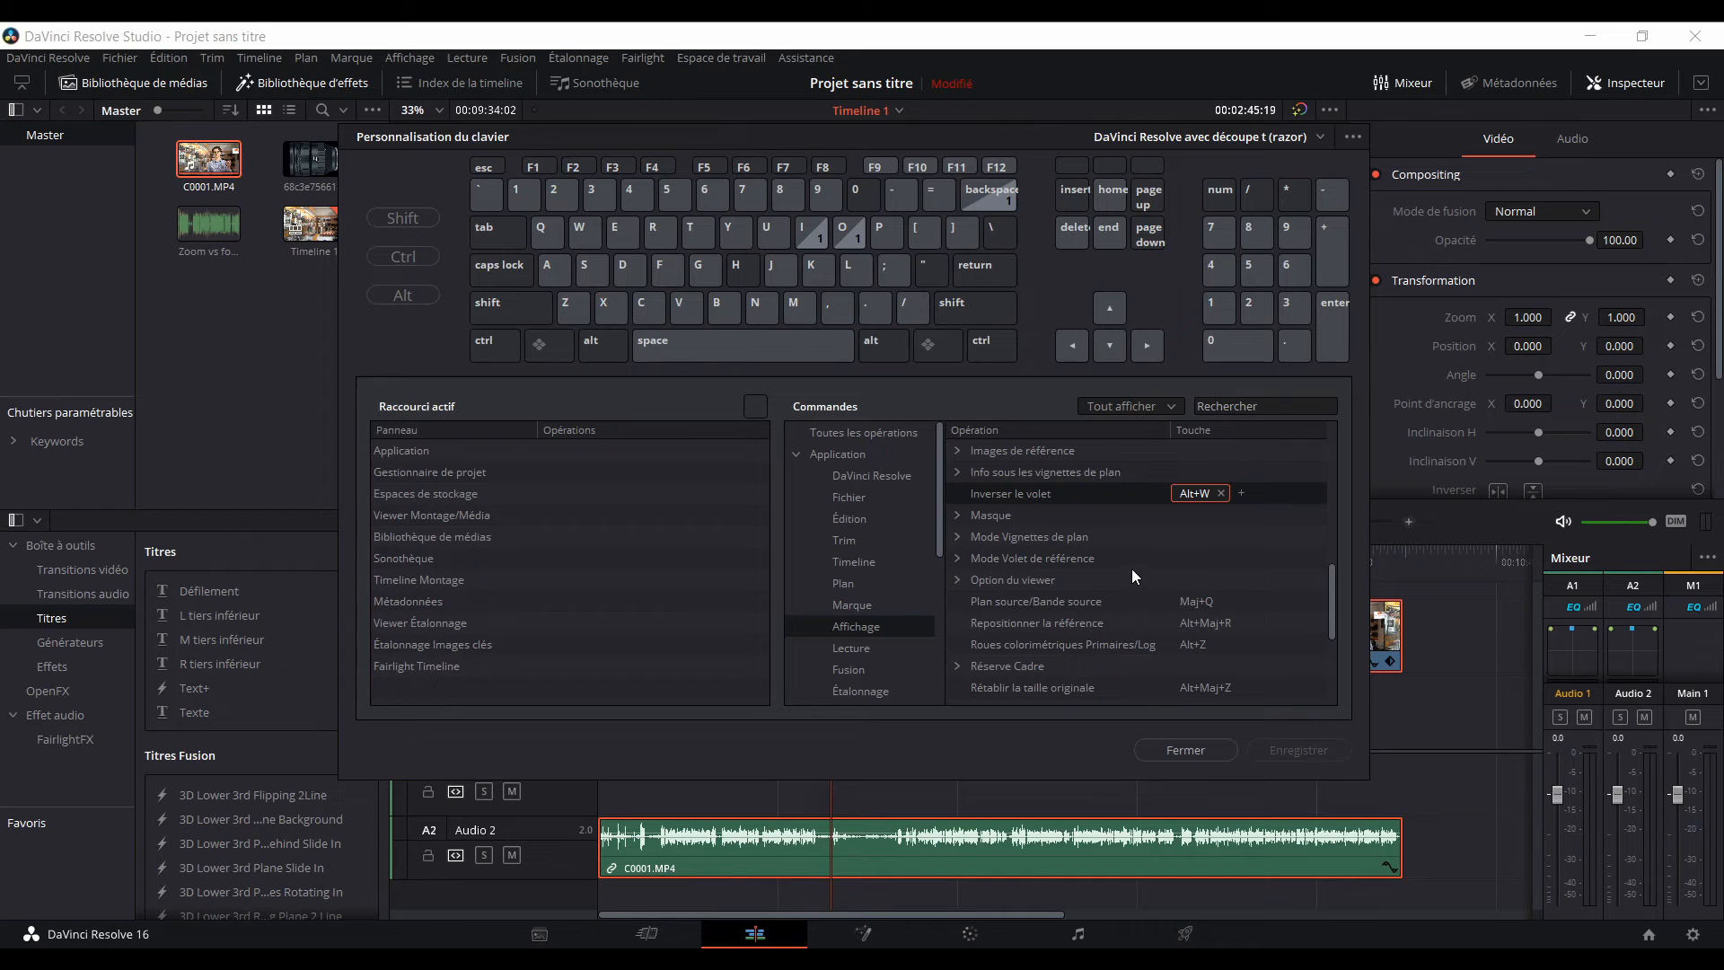
key(t)
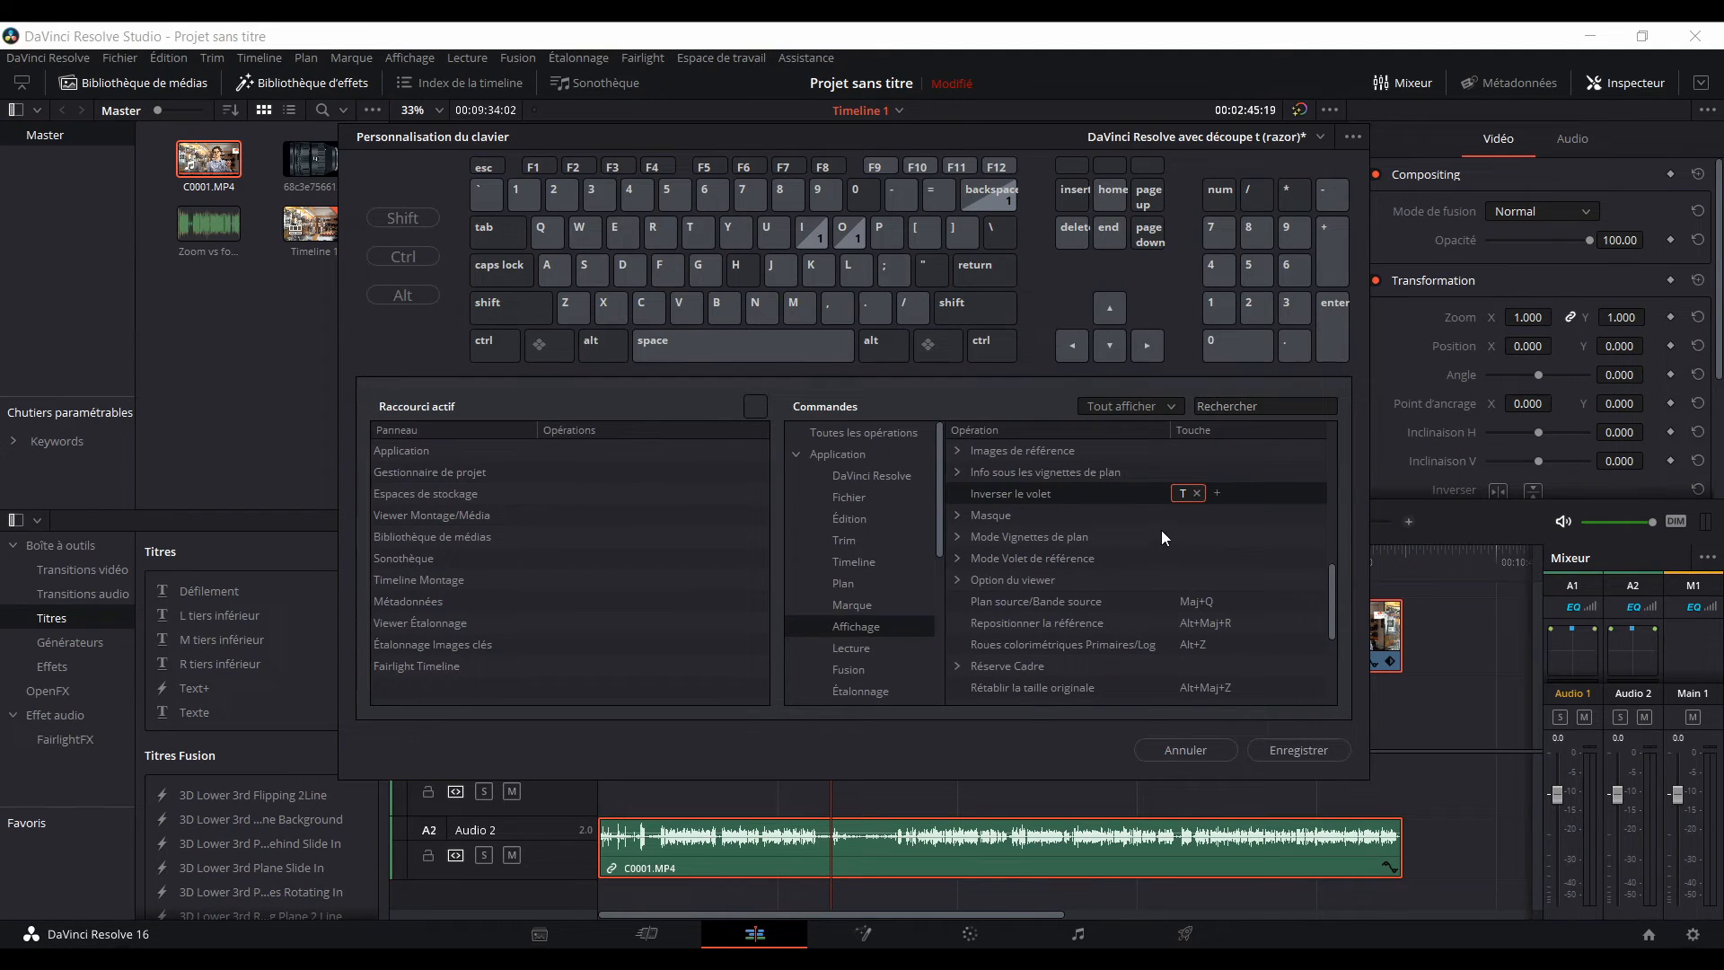
click(1105, 506)
key(alt+w)
Examine the shortcuts assigned to the Fusion, Lecture and Étalonnage commands.
click(880, 670)
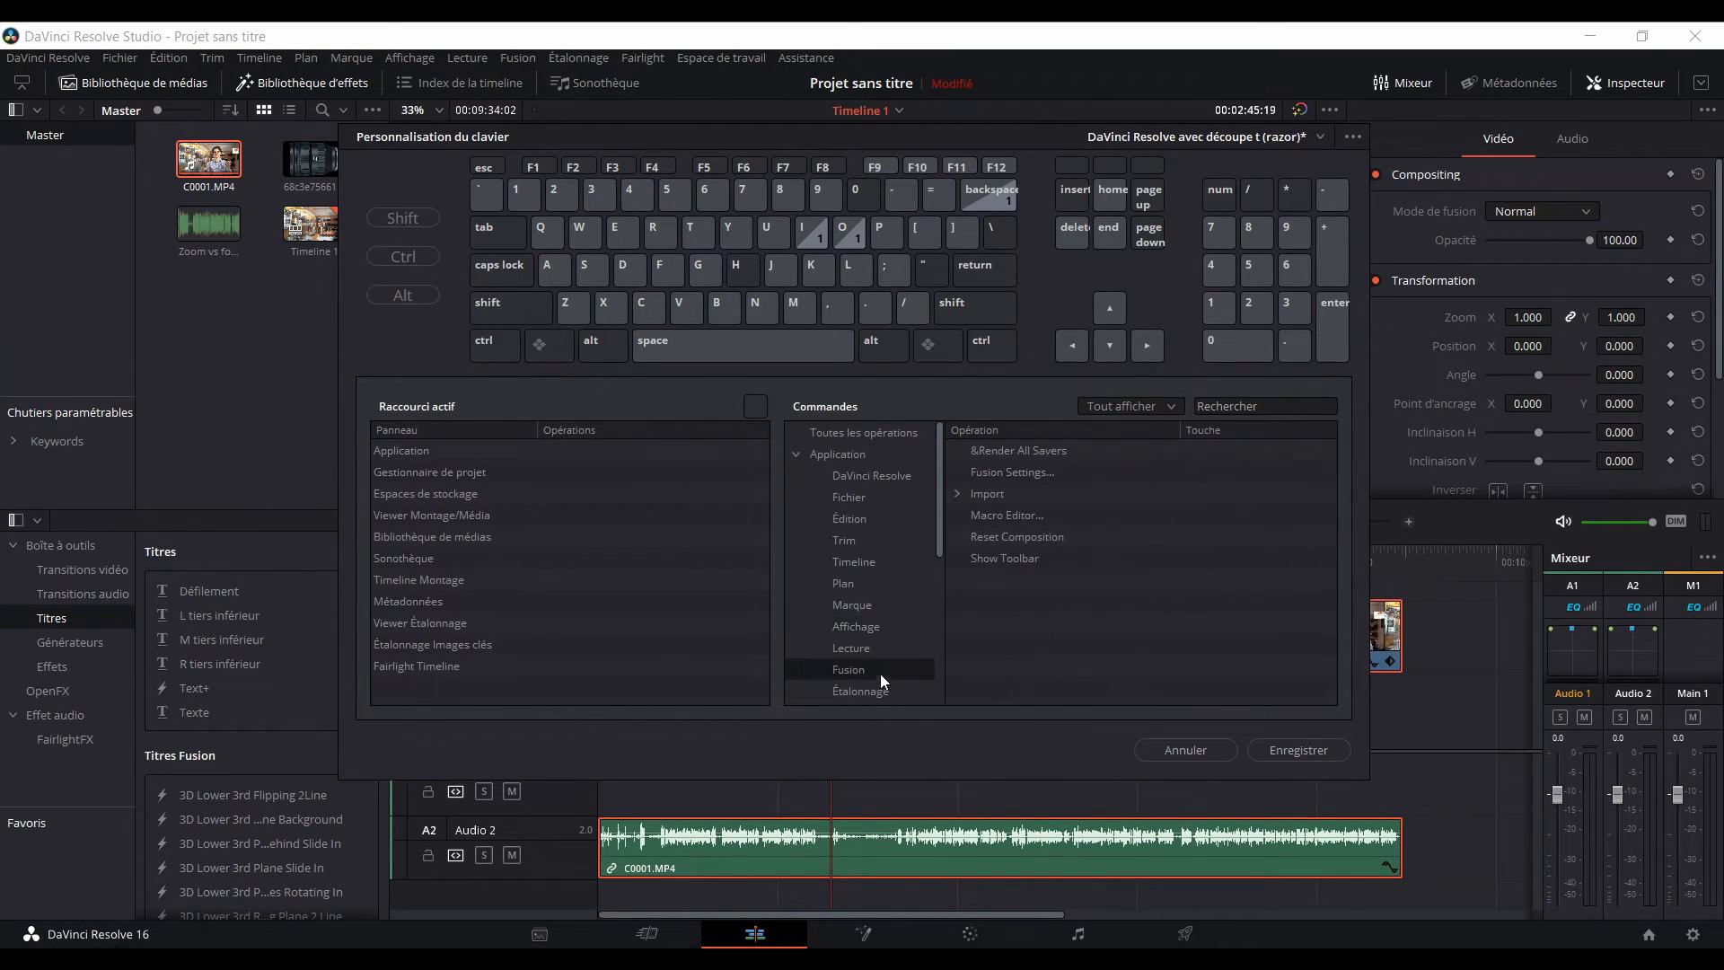
click(874, 646)
scroll(1052, 640, down, 5)
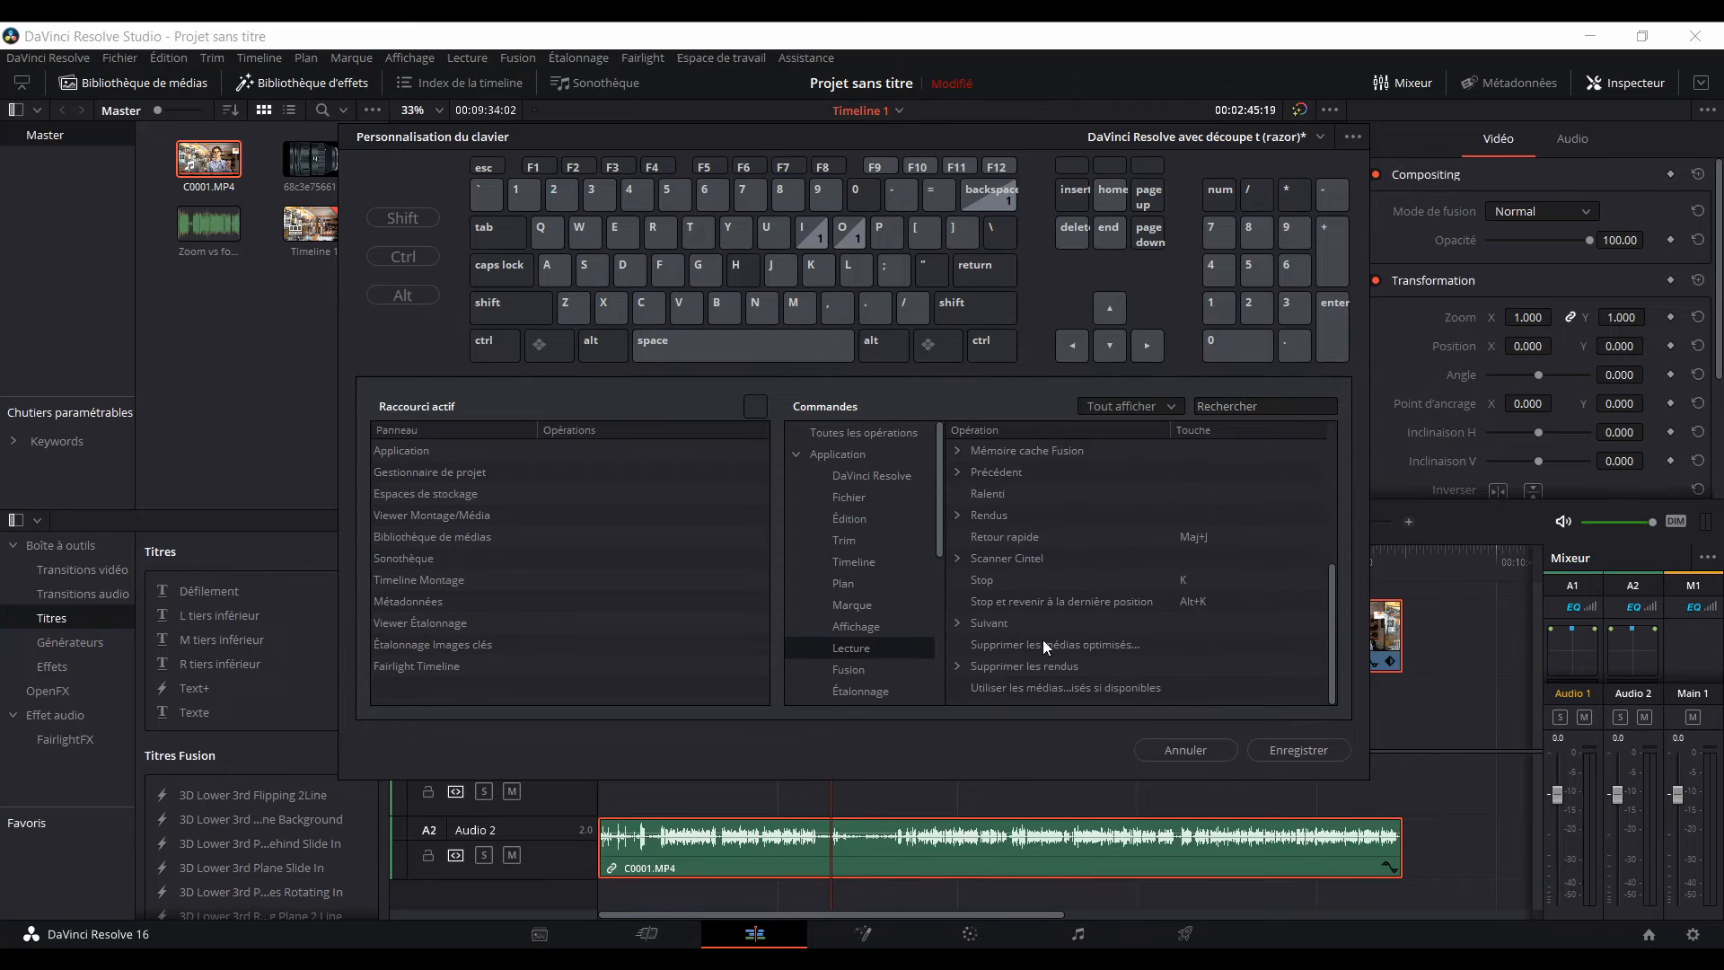
click(864, 689)
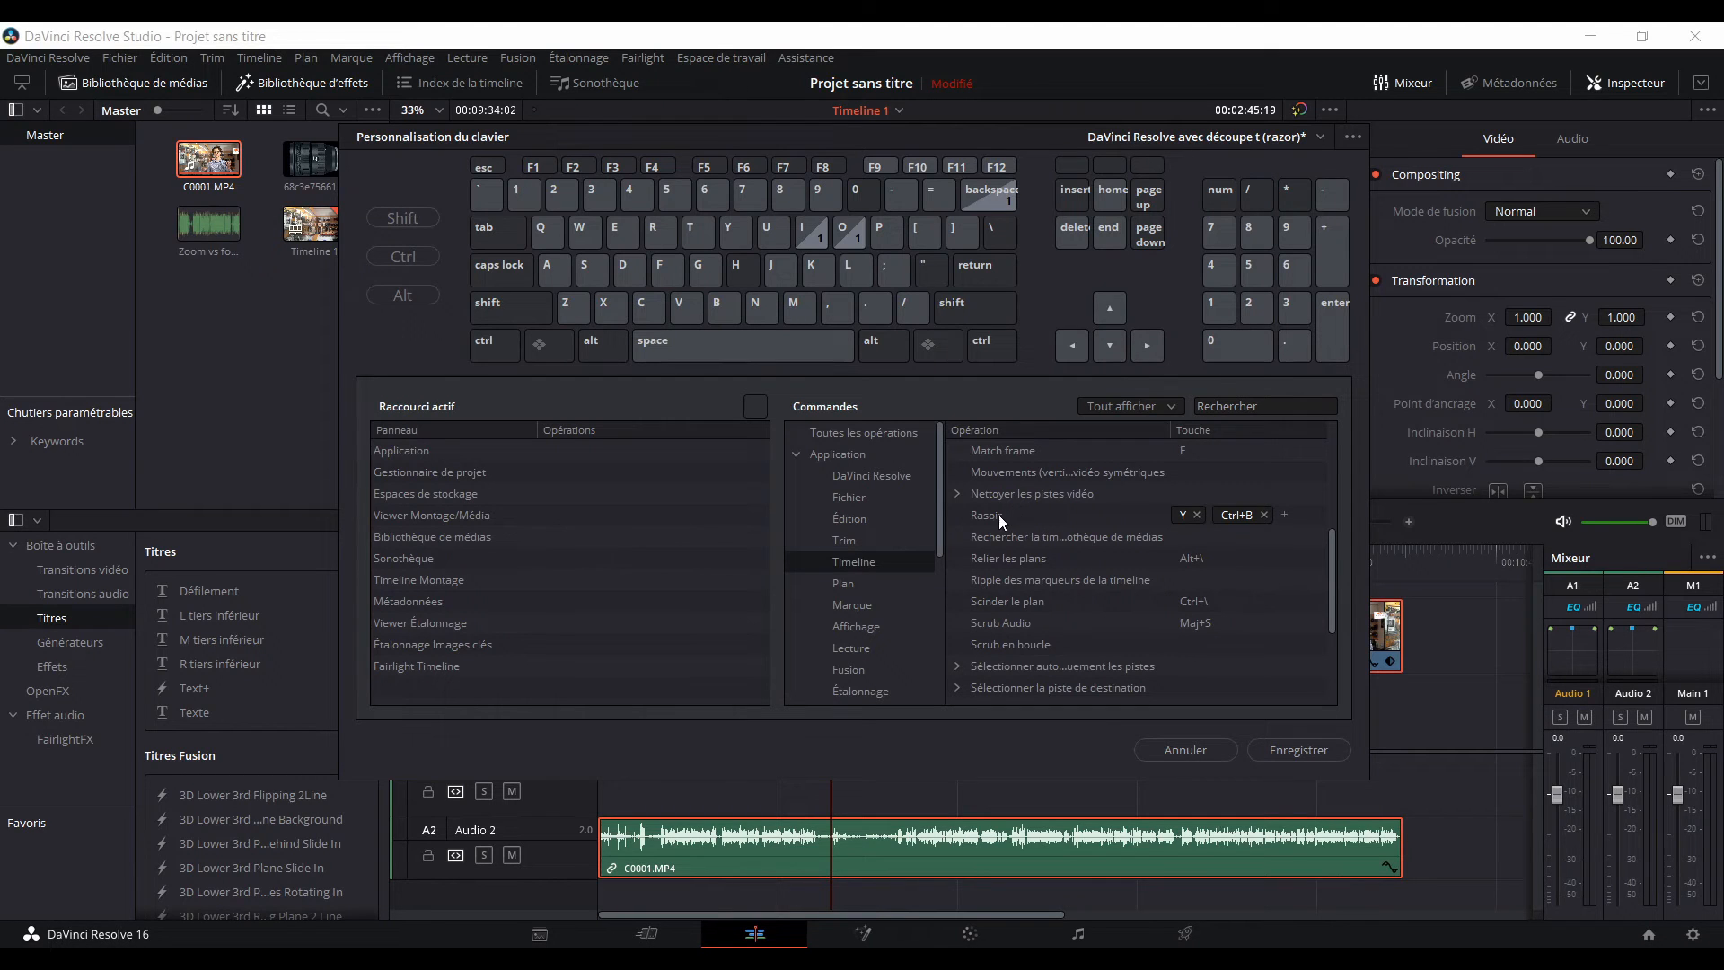
Examine the Rasoir command's shortcuts and the available keyboard presets, and close the keyboard customization, discarding the unsaved changes.
click(996, 515)
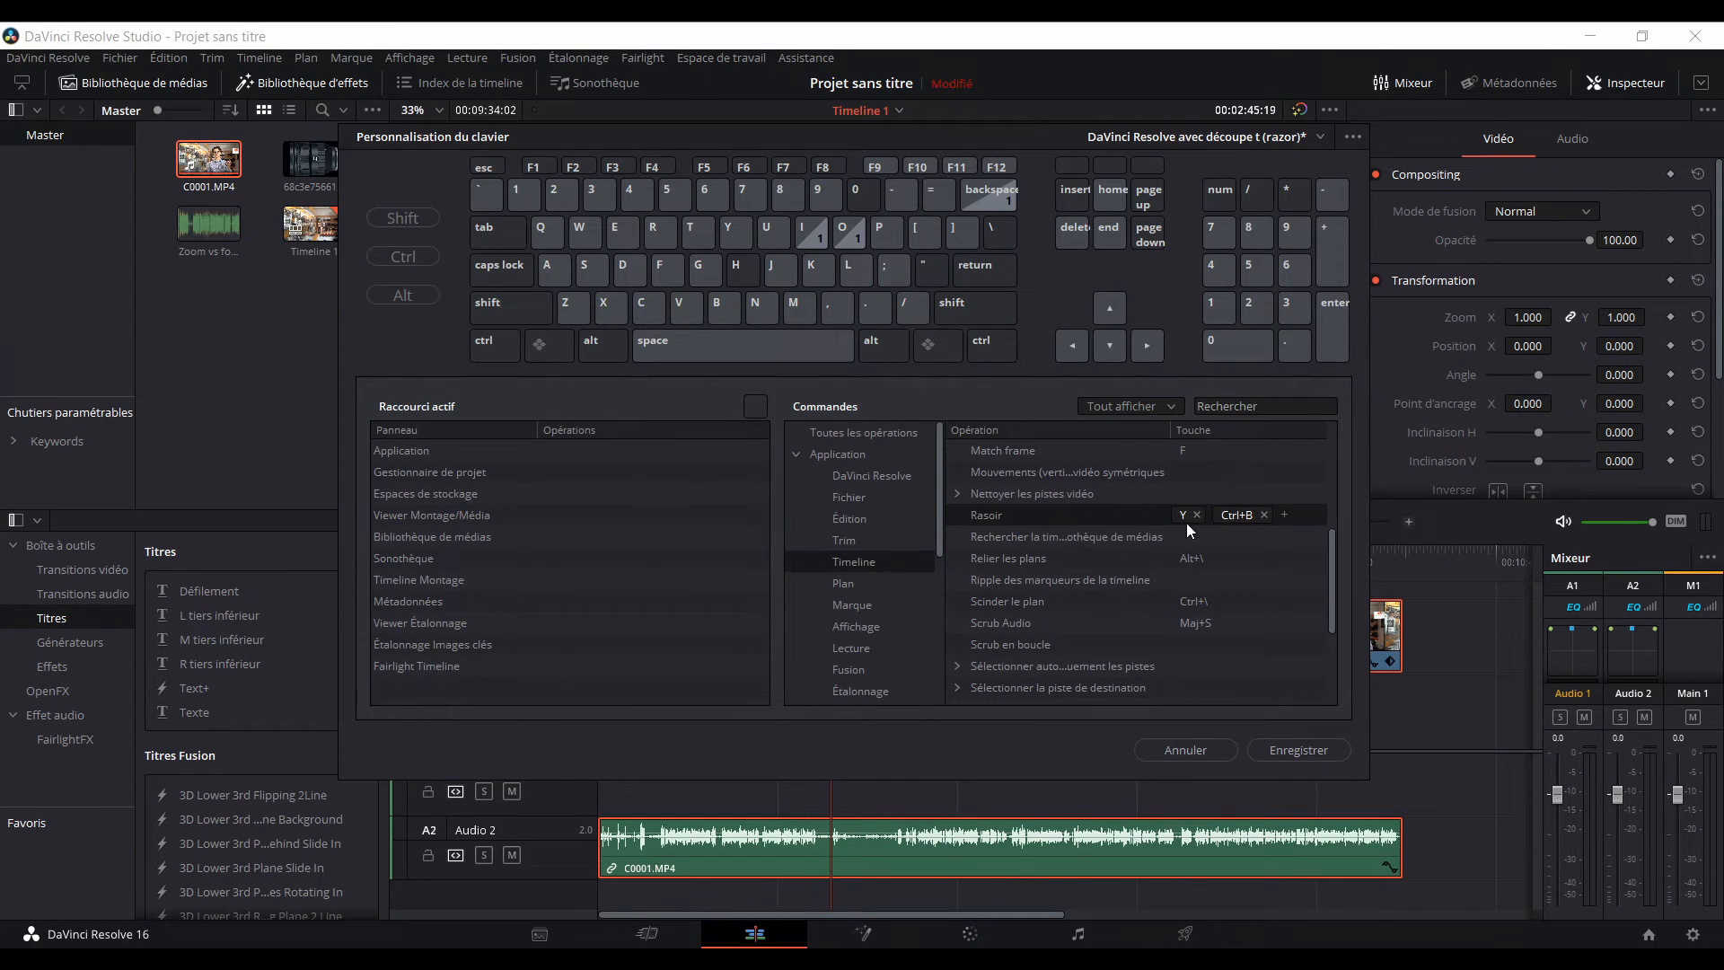
mouse_move(1194, 602)
click(1318, 141)
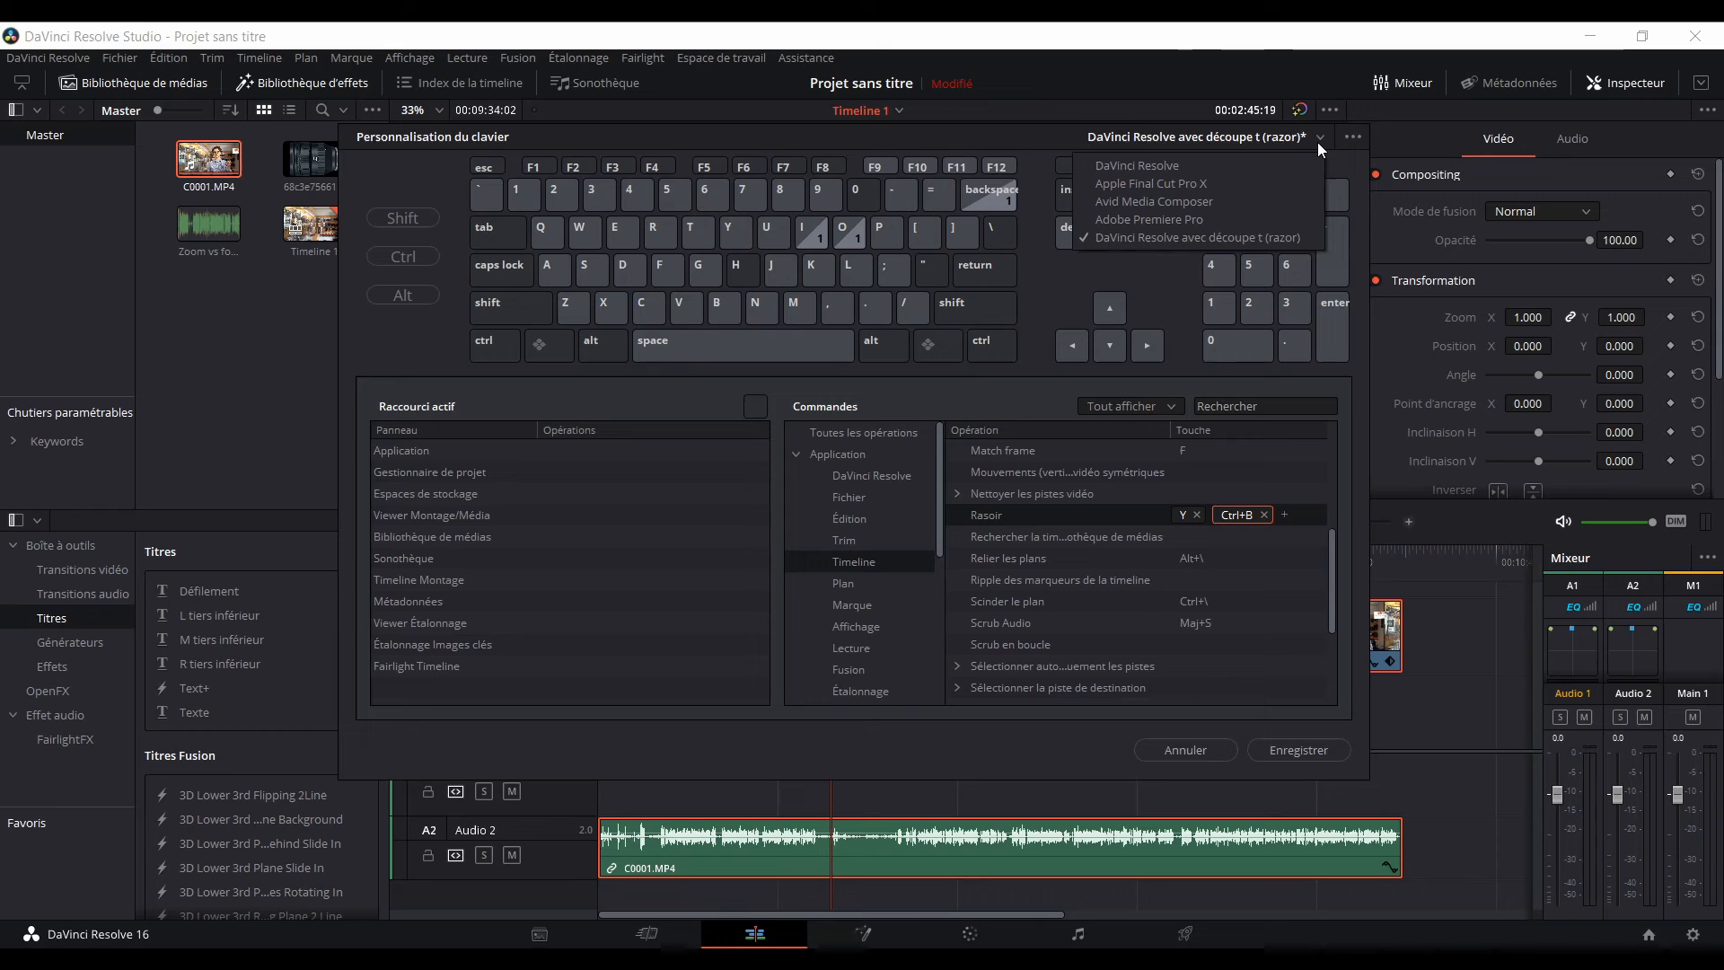
click(1214, 240)
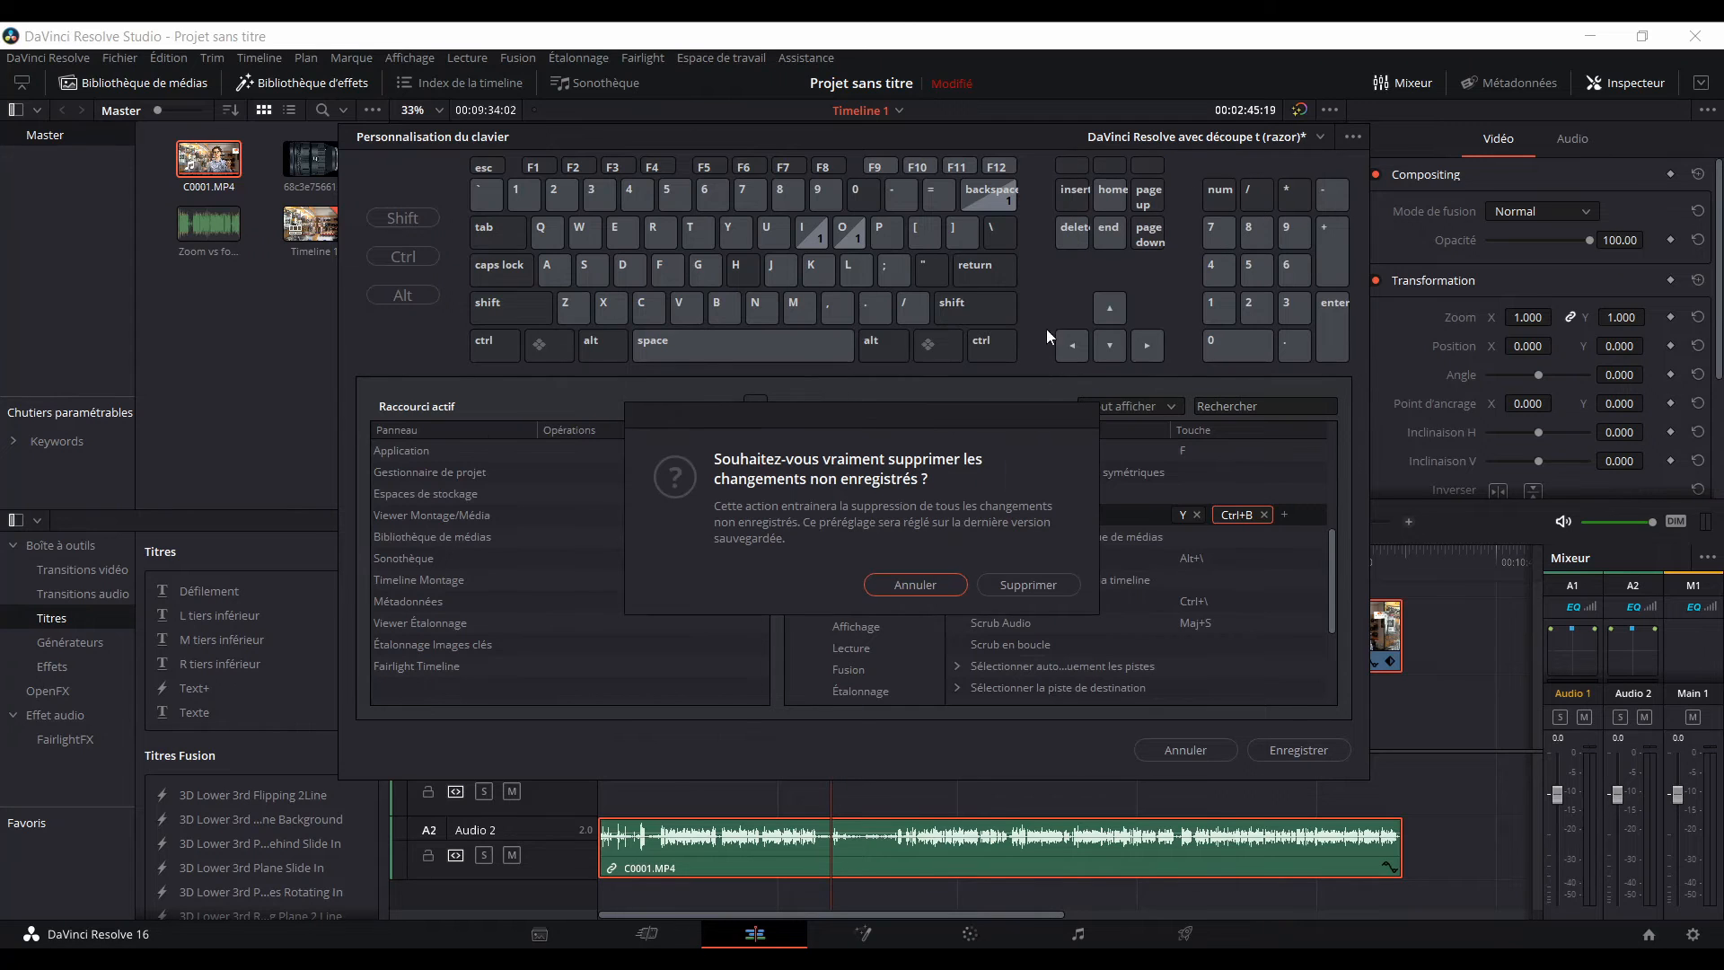
click(946, 580)
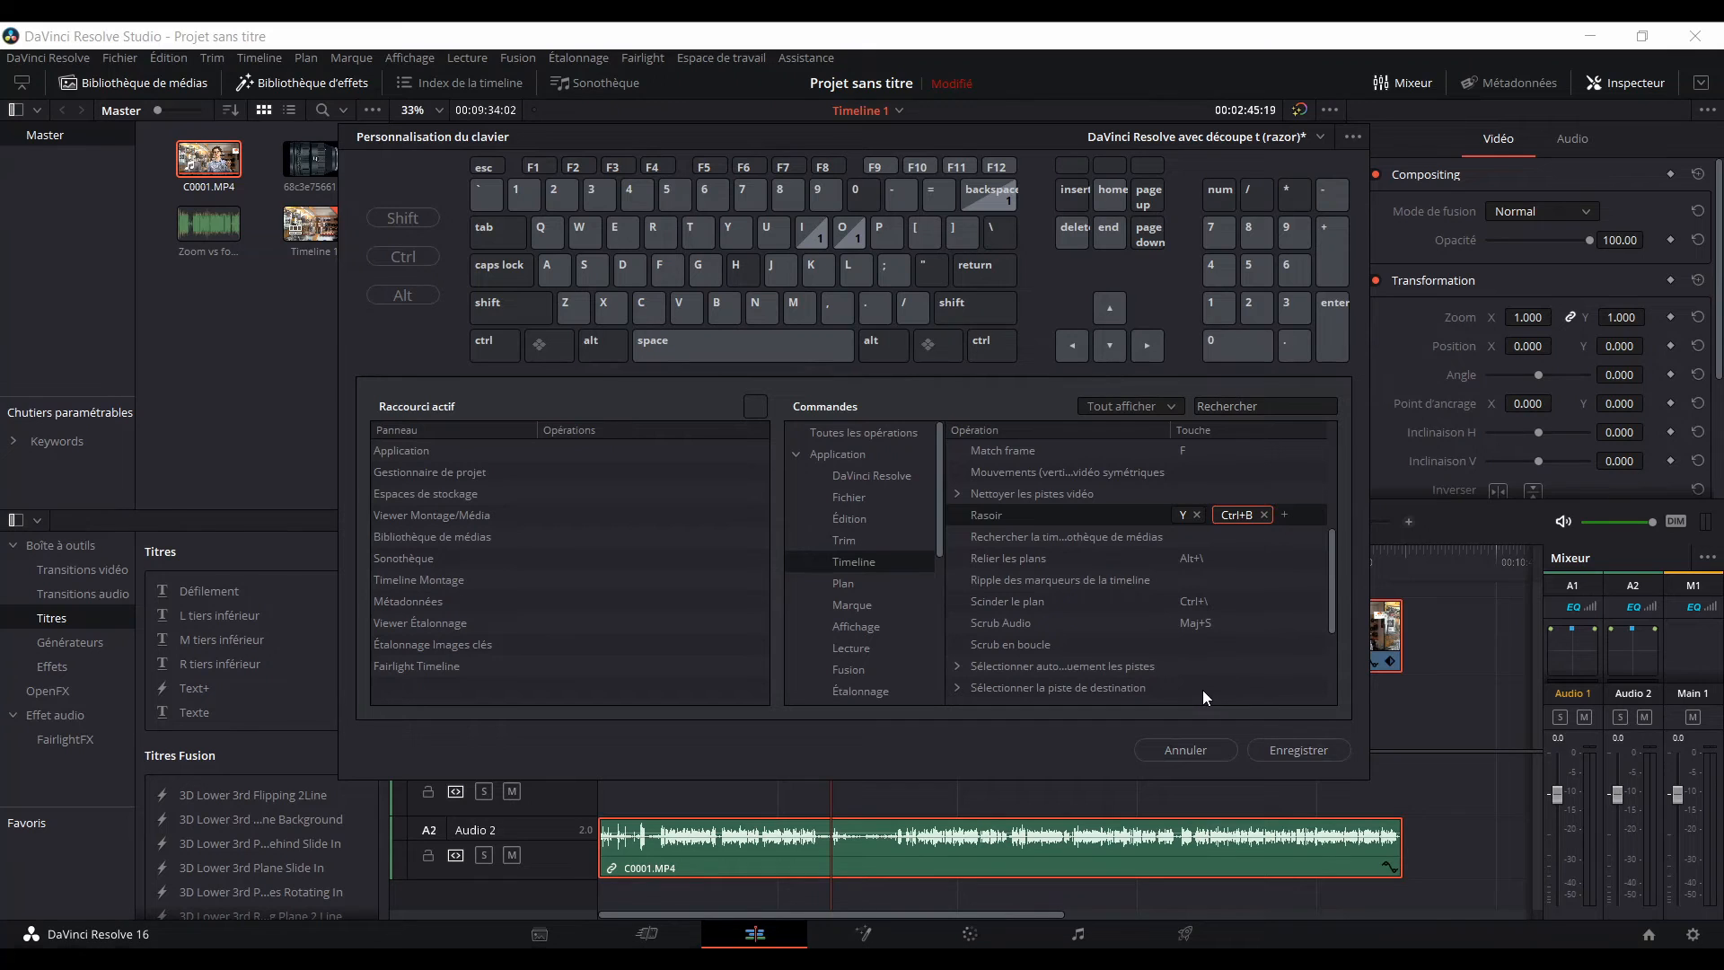
click(1198, 748)
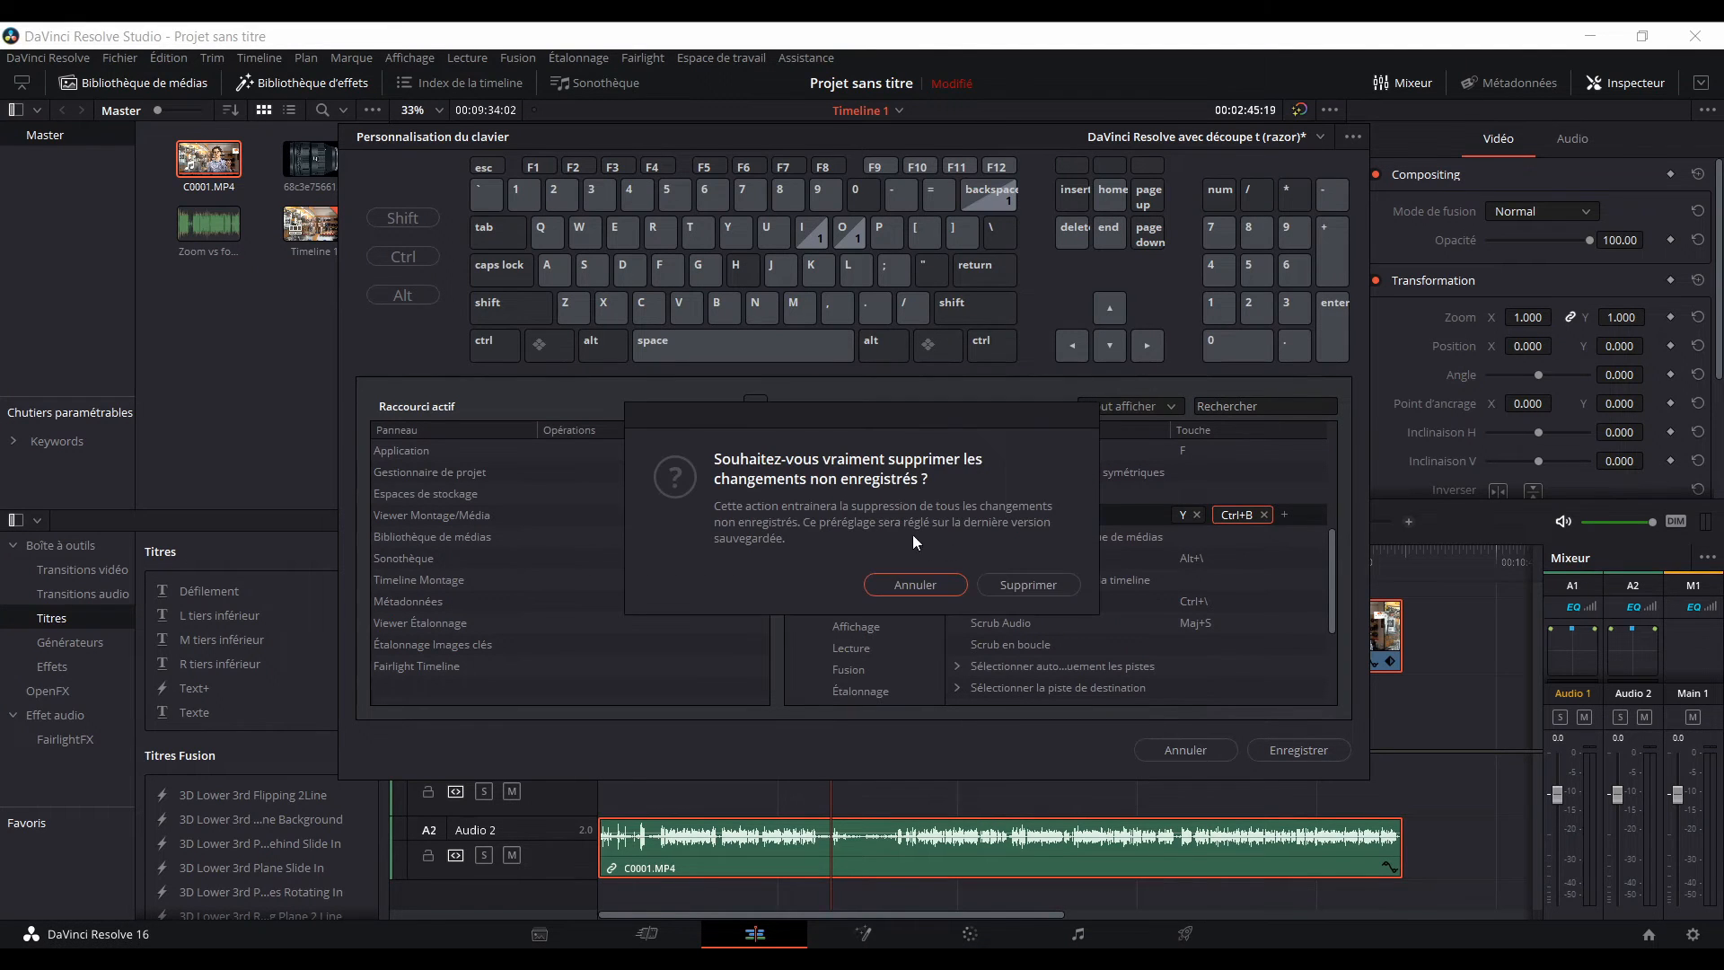
click(1030, 586)
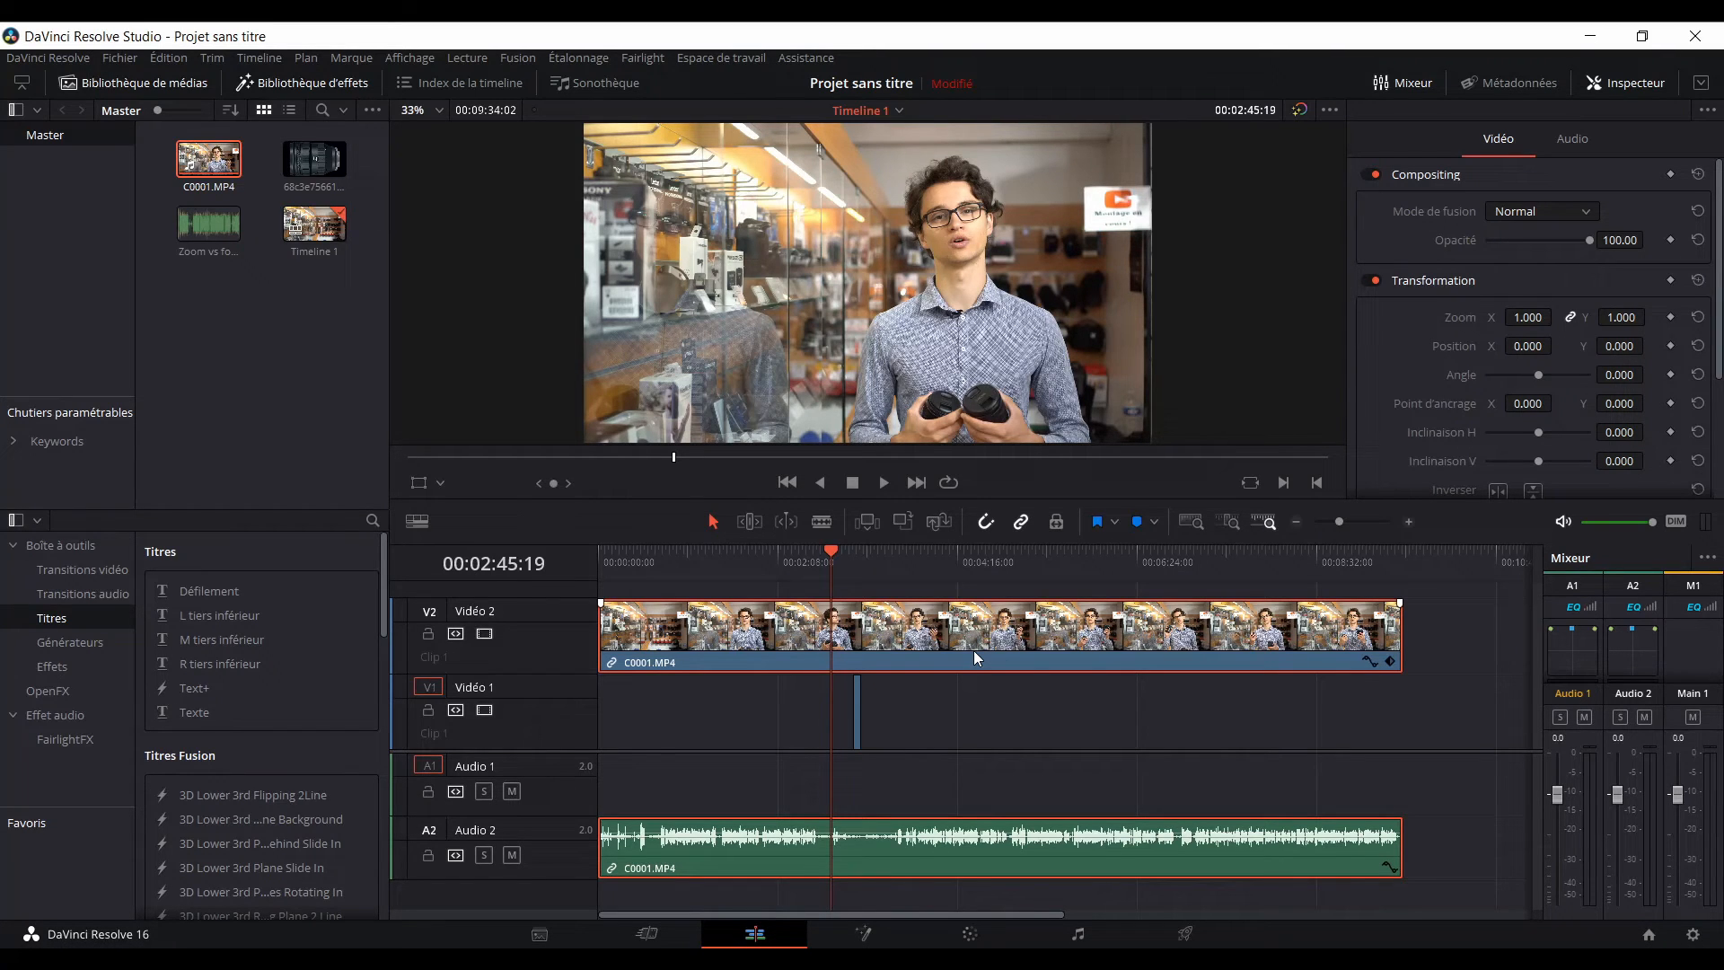
Try splitting the C0001.MP4 clip at the playhead with the razor, and undo the split.
key(ctrl+b)
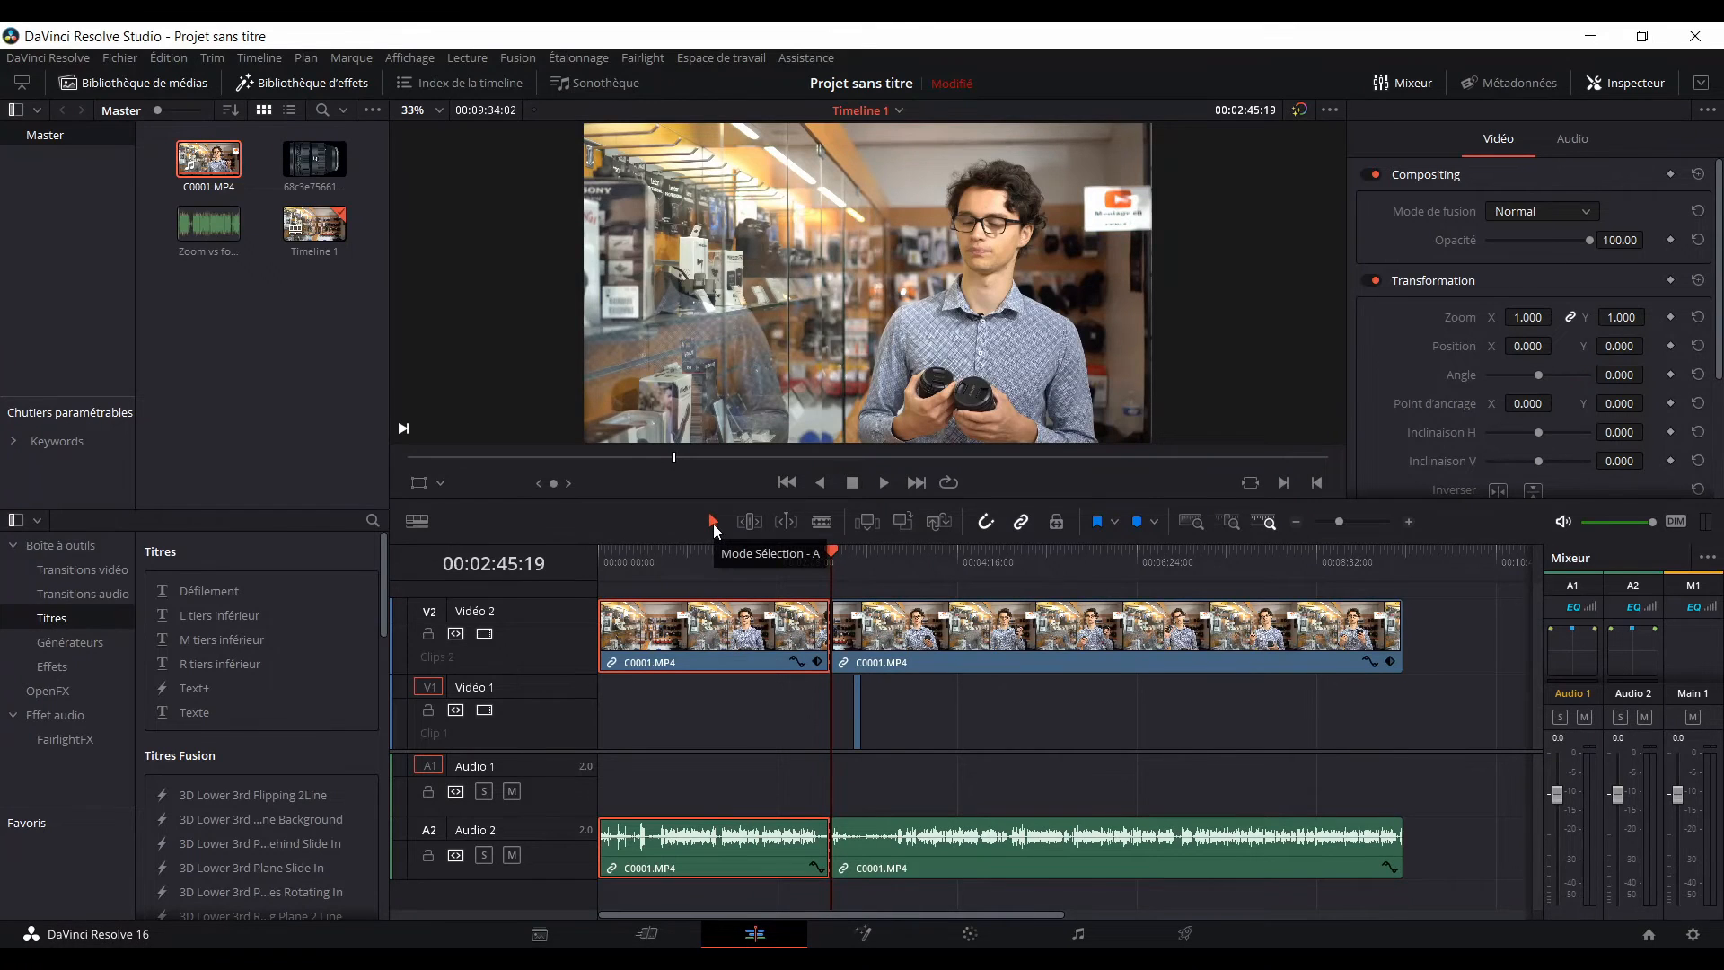
click(821, 522)
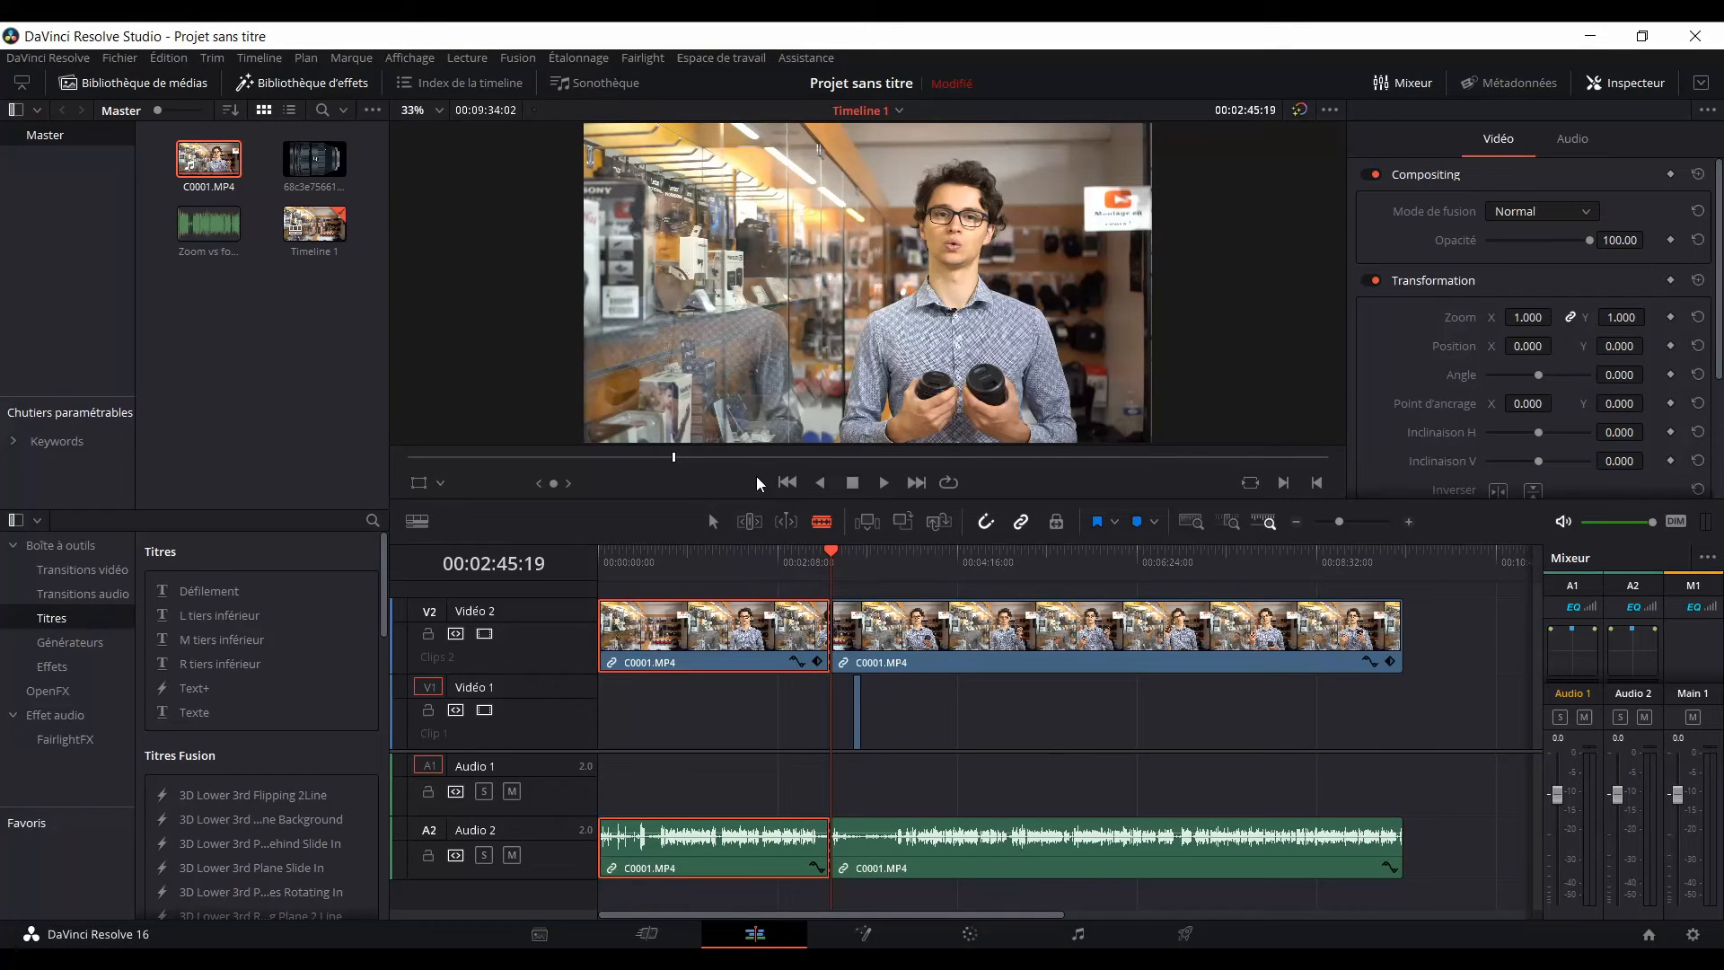
key(a)
click(907, 630)
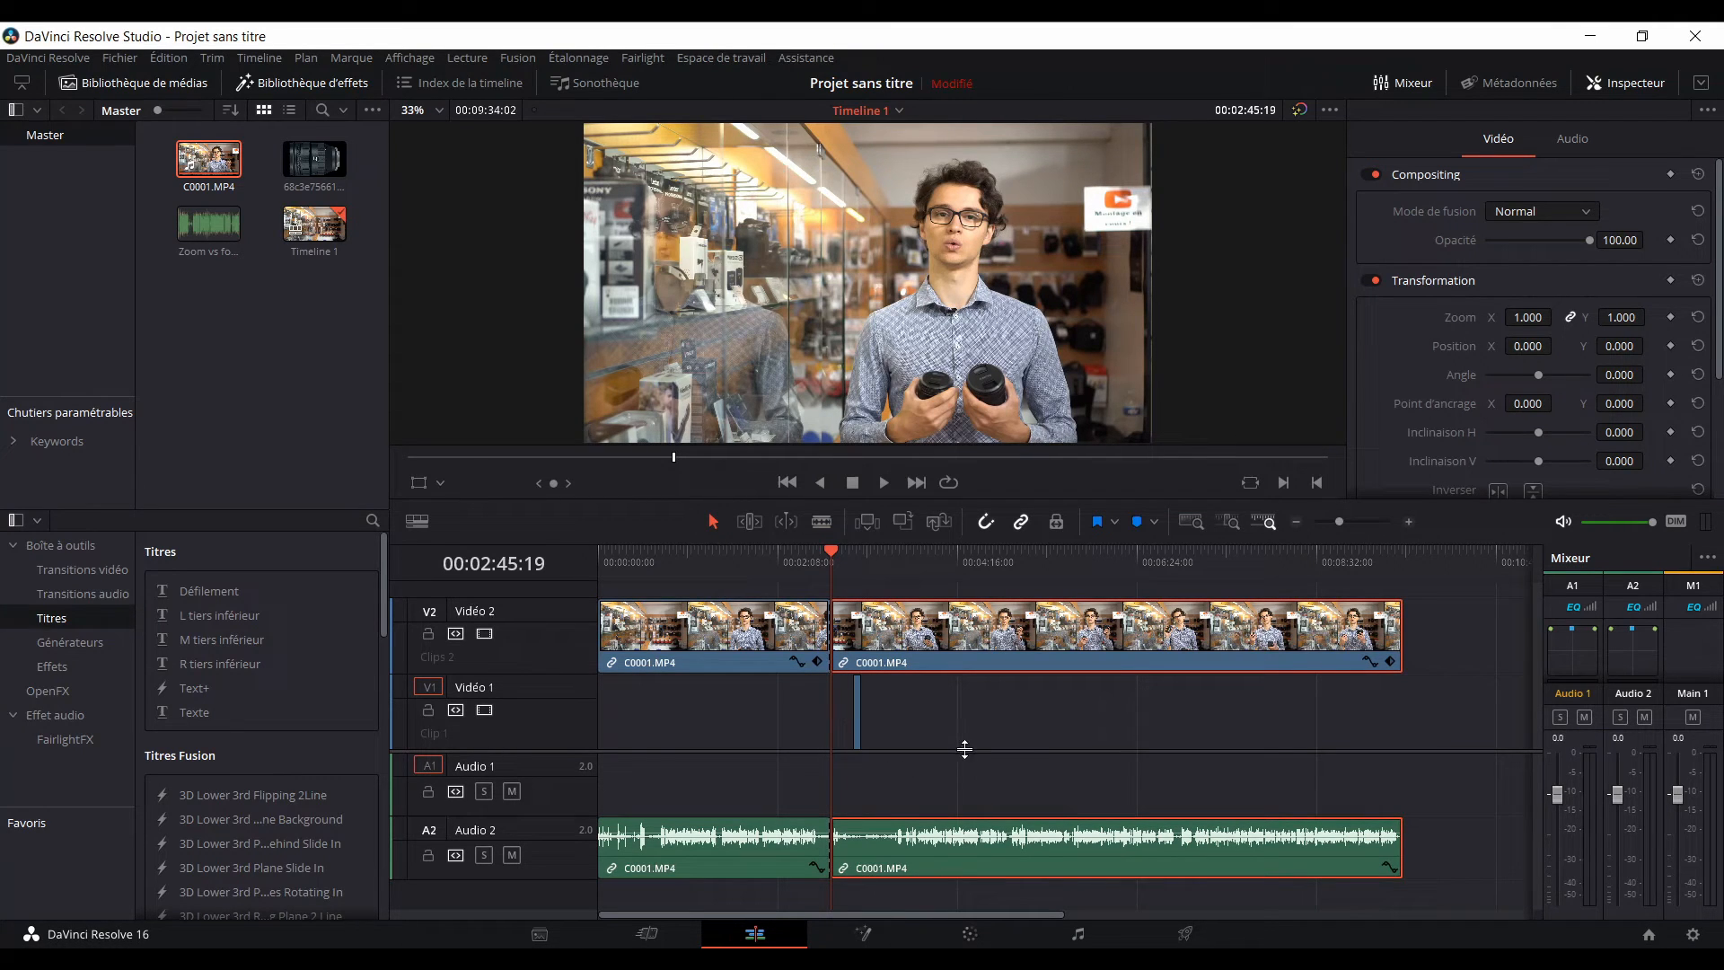
key(ctrl+z)
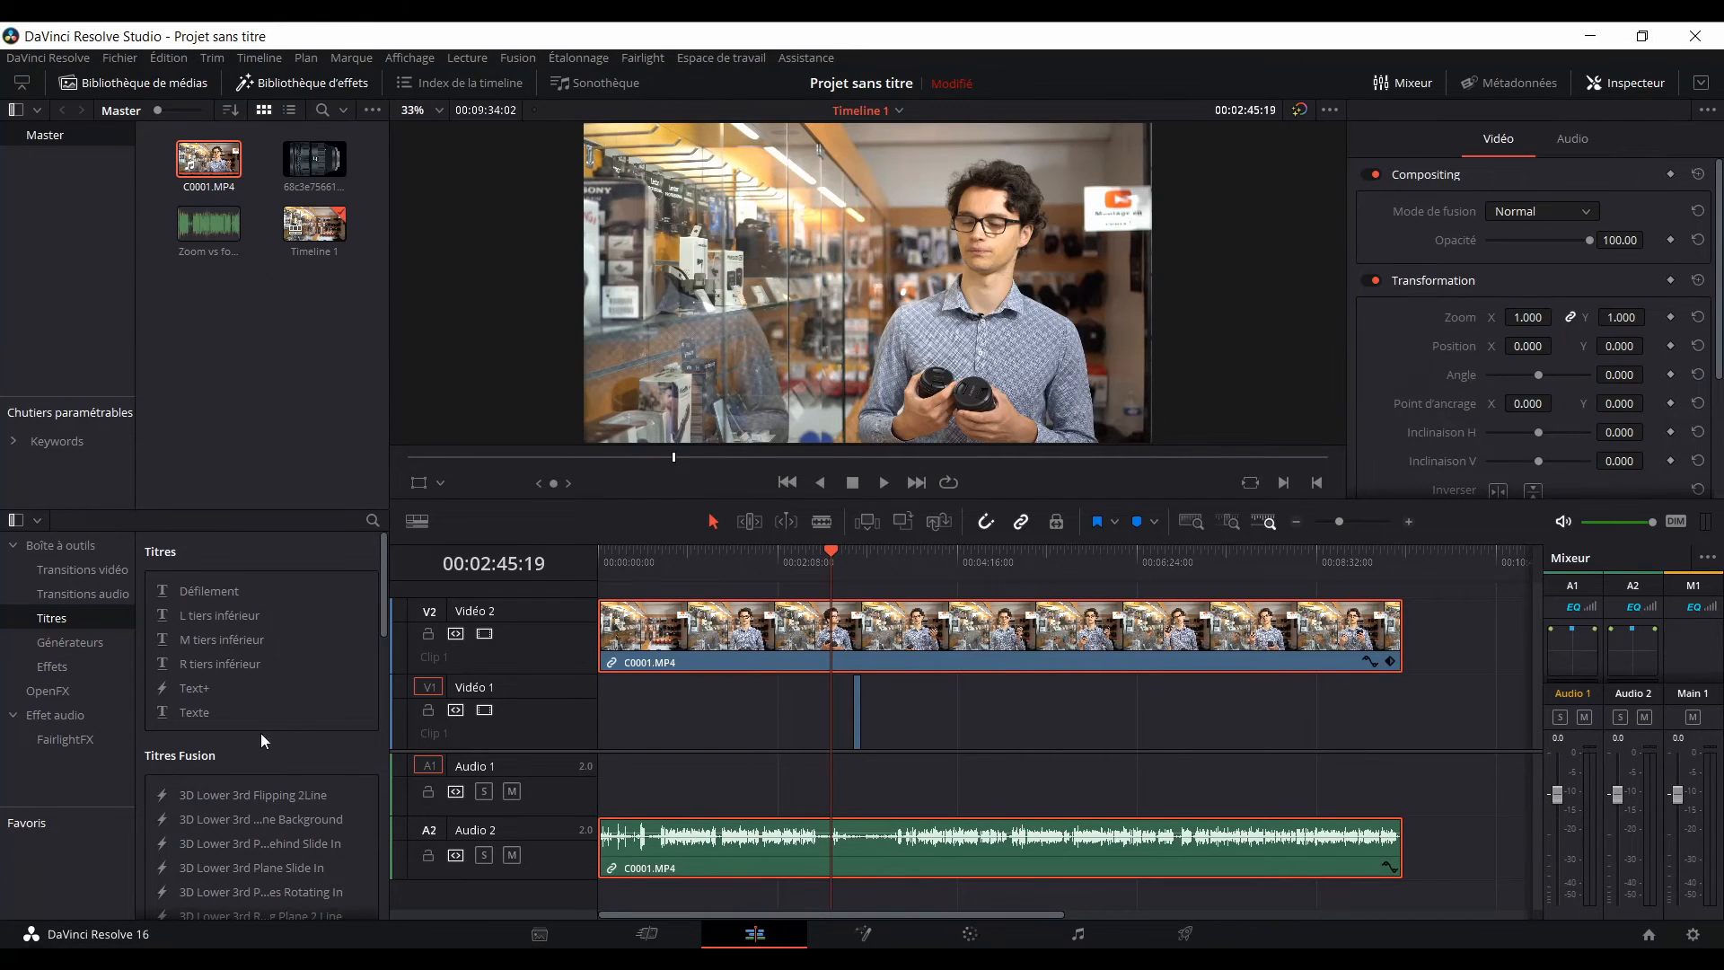
Add a Texte title from the effects library at the playhead, on a new track above Vidéo 2.
click(308, 83)
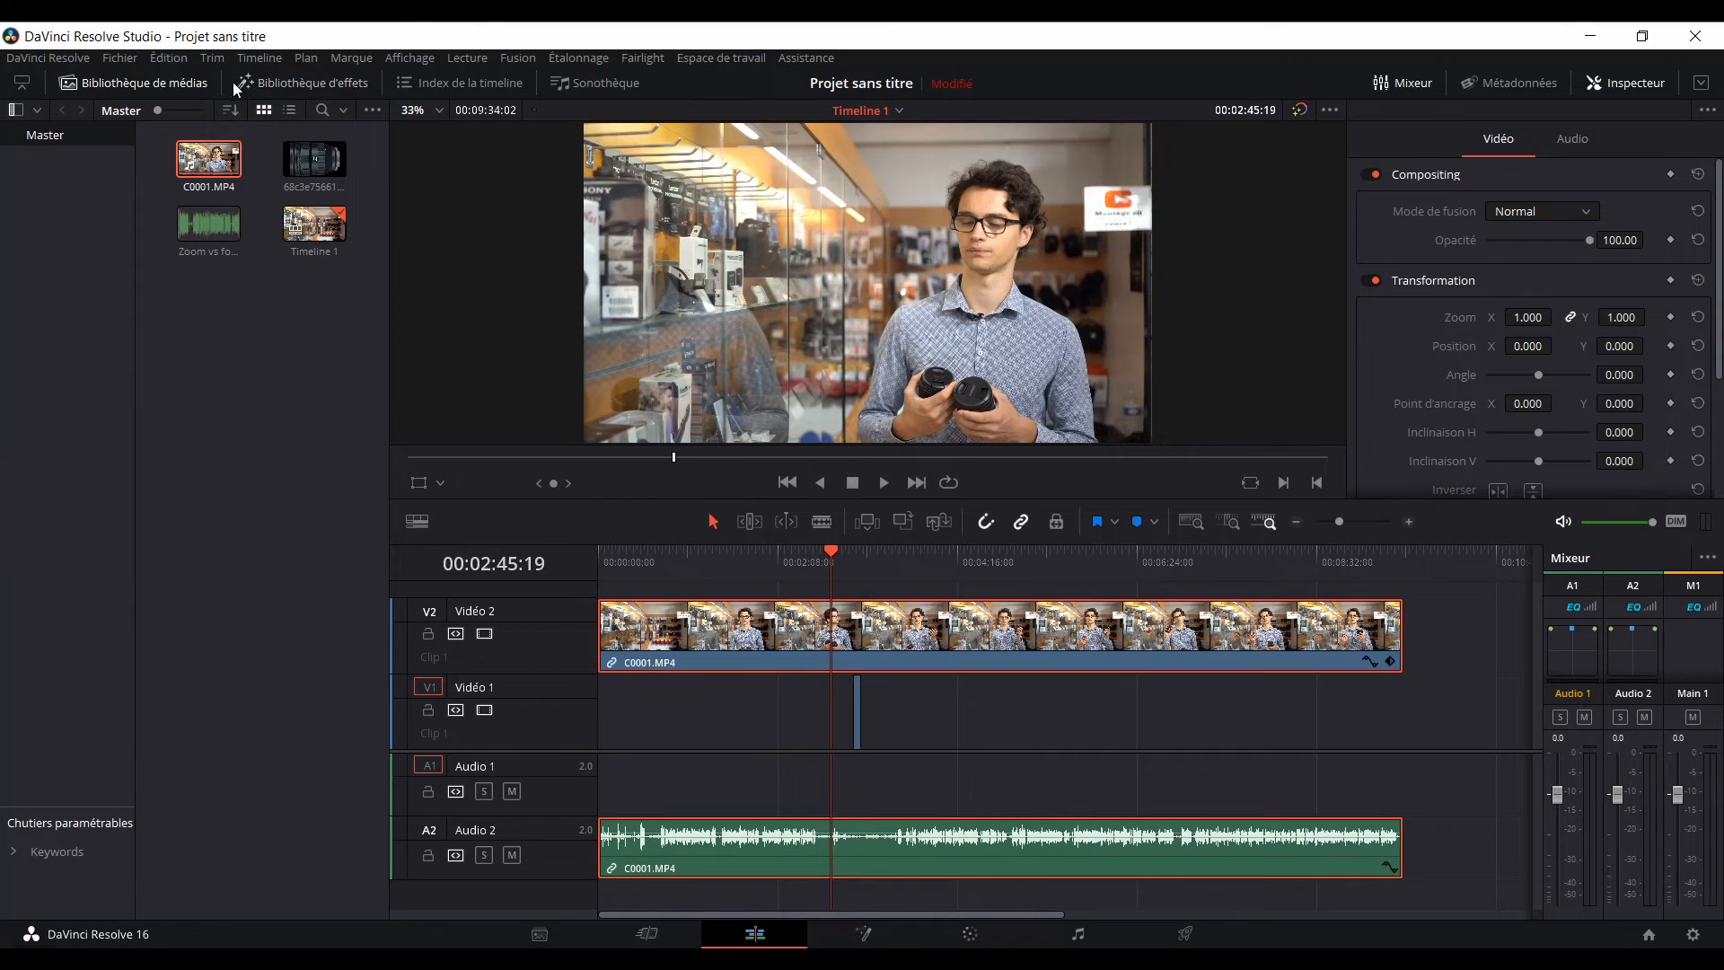
click(275, 82)
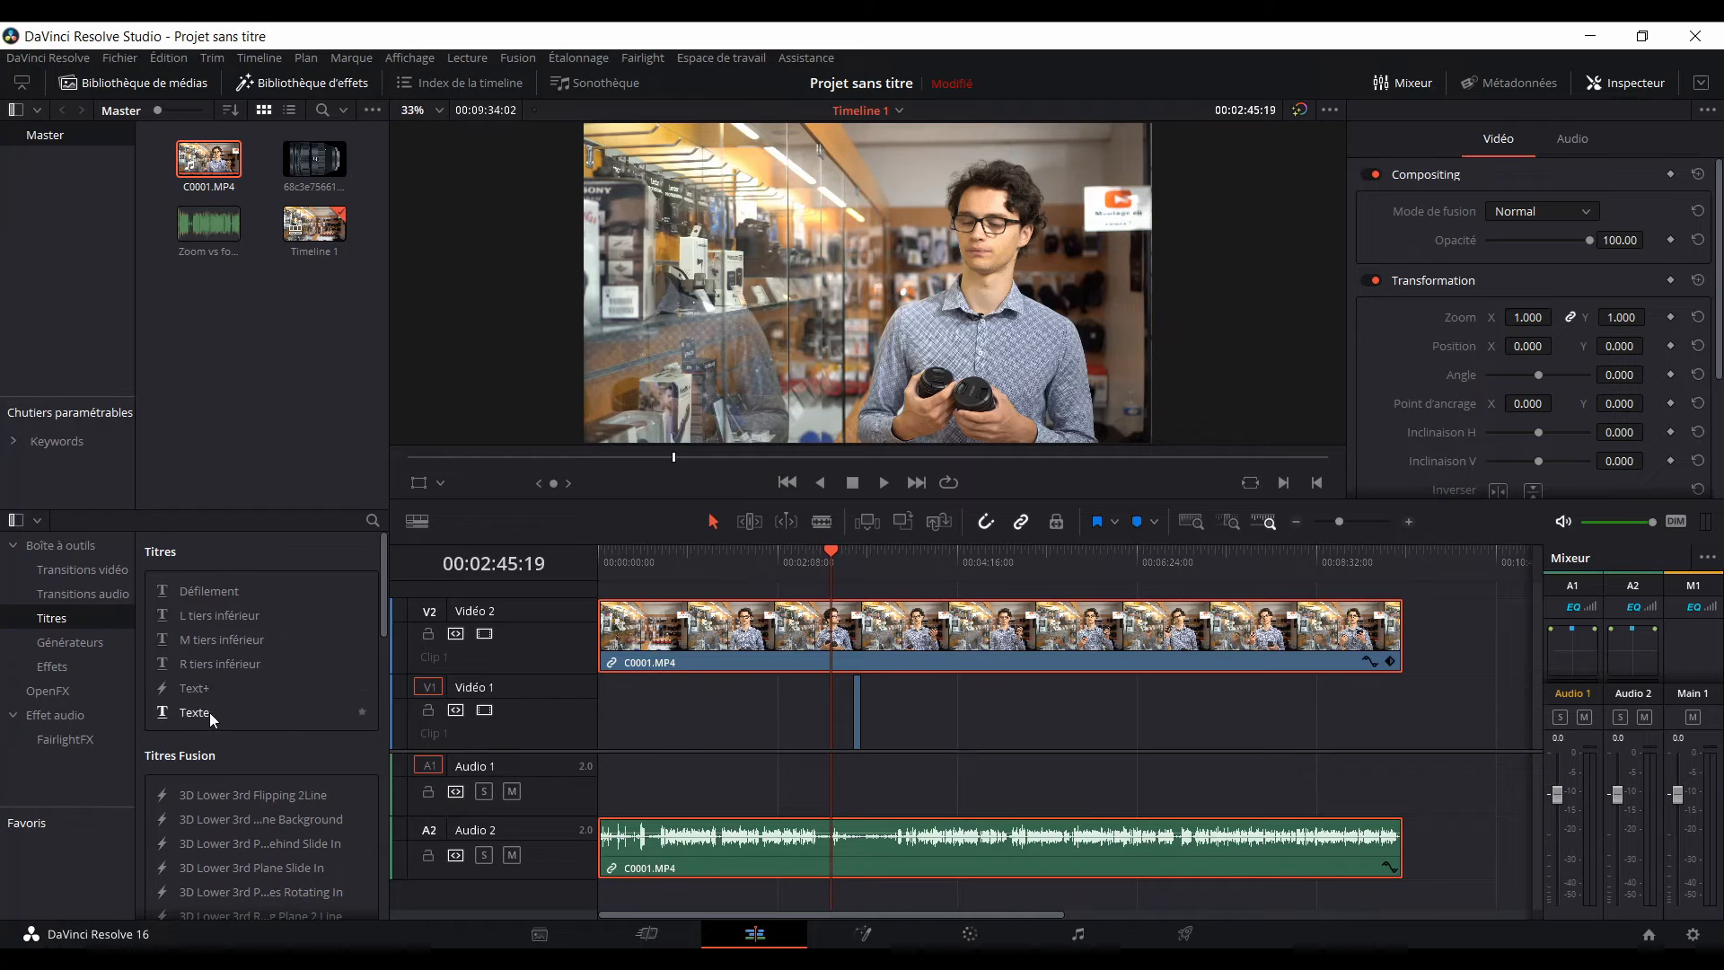
drag(187, 710, 837, 612)
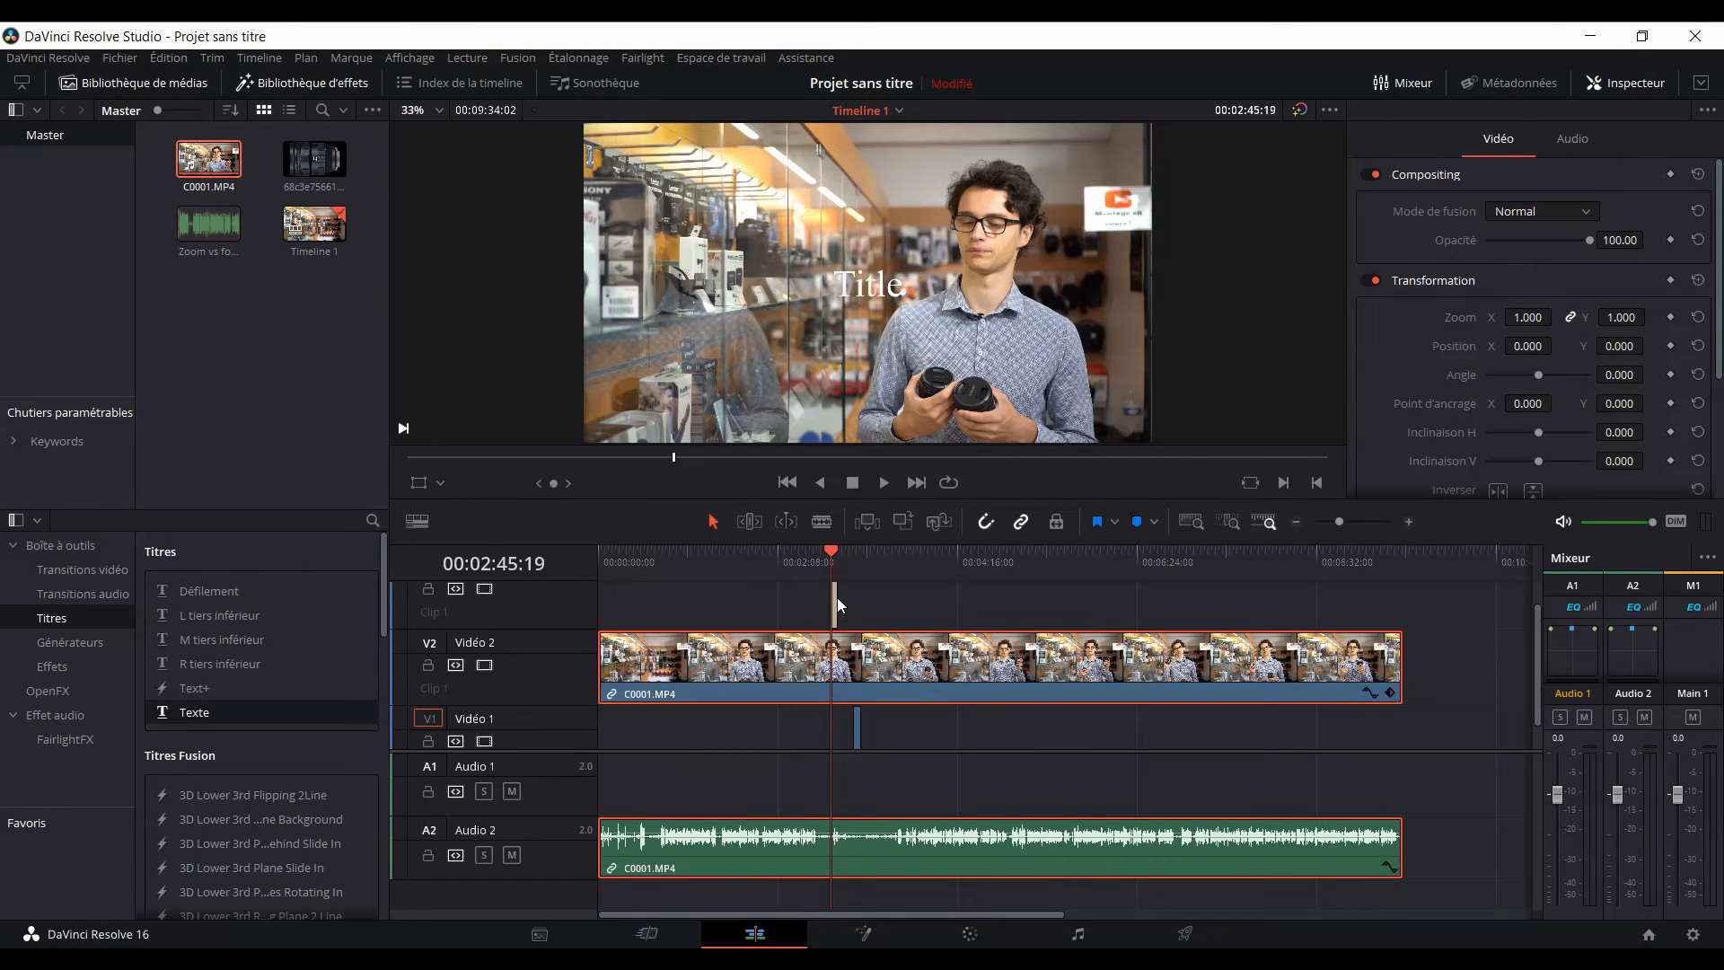
Replace the new title's text with "Bonjour".
click(835, 598)
drag(1531, 228, 1365, 249)
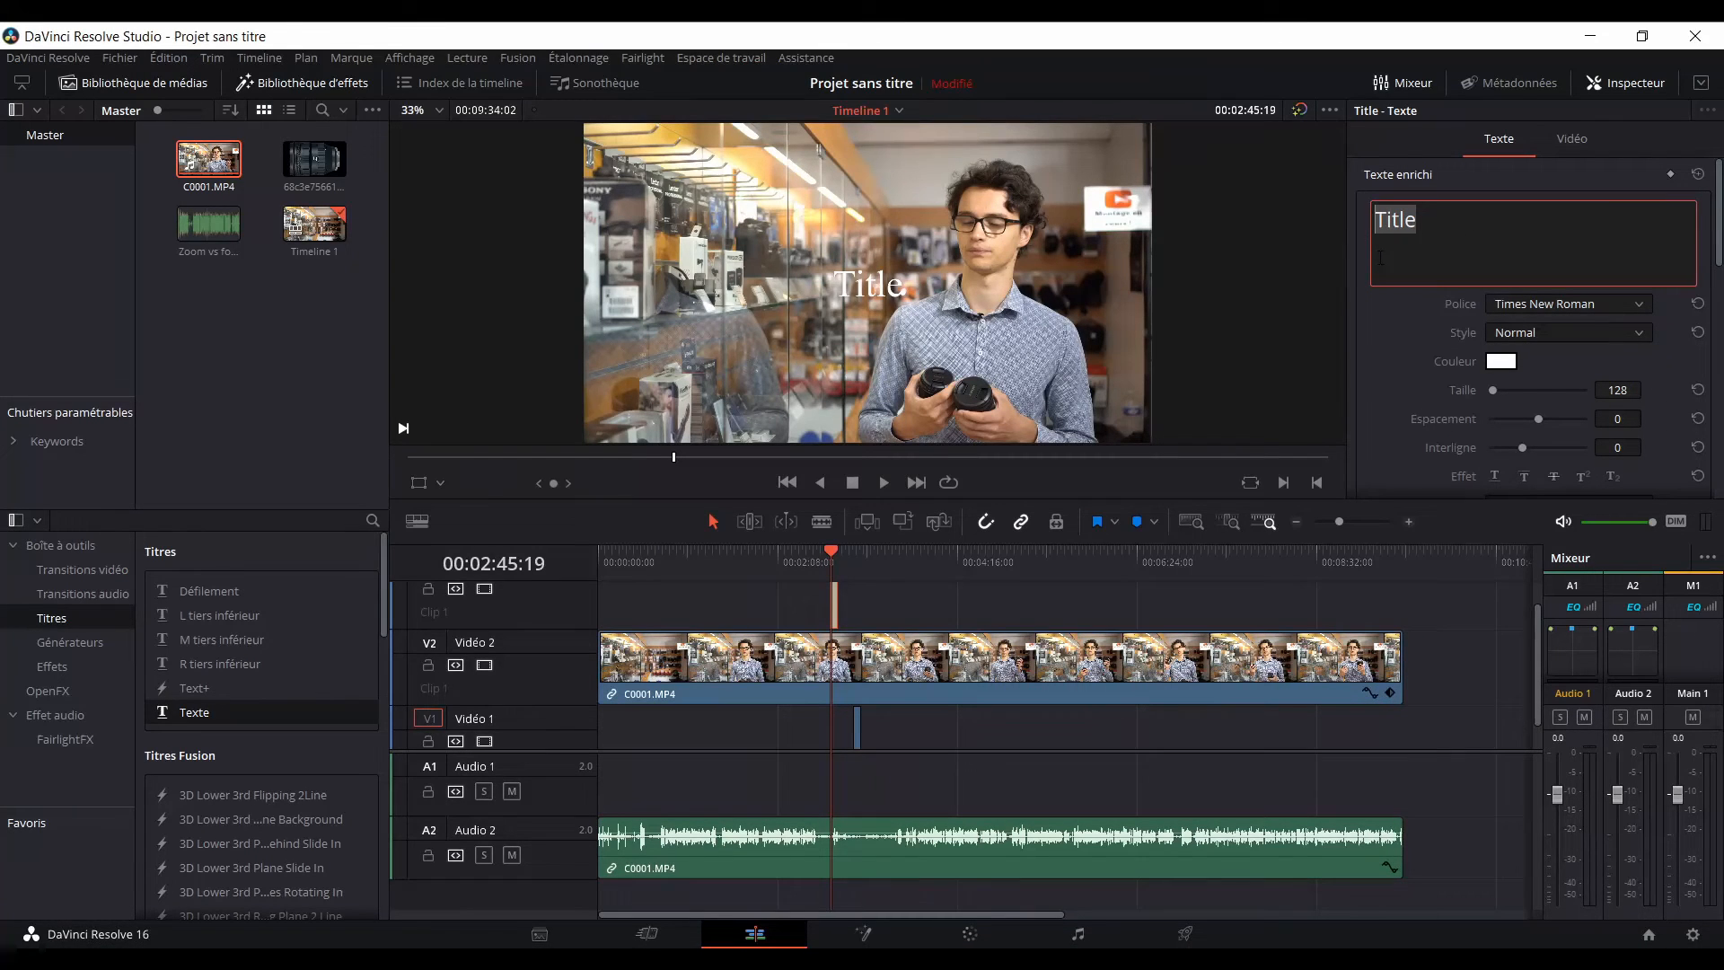
text(Boni)
key(BackSpace)
text(jour)
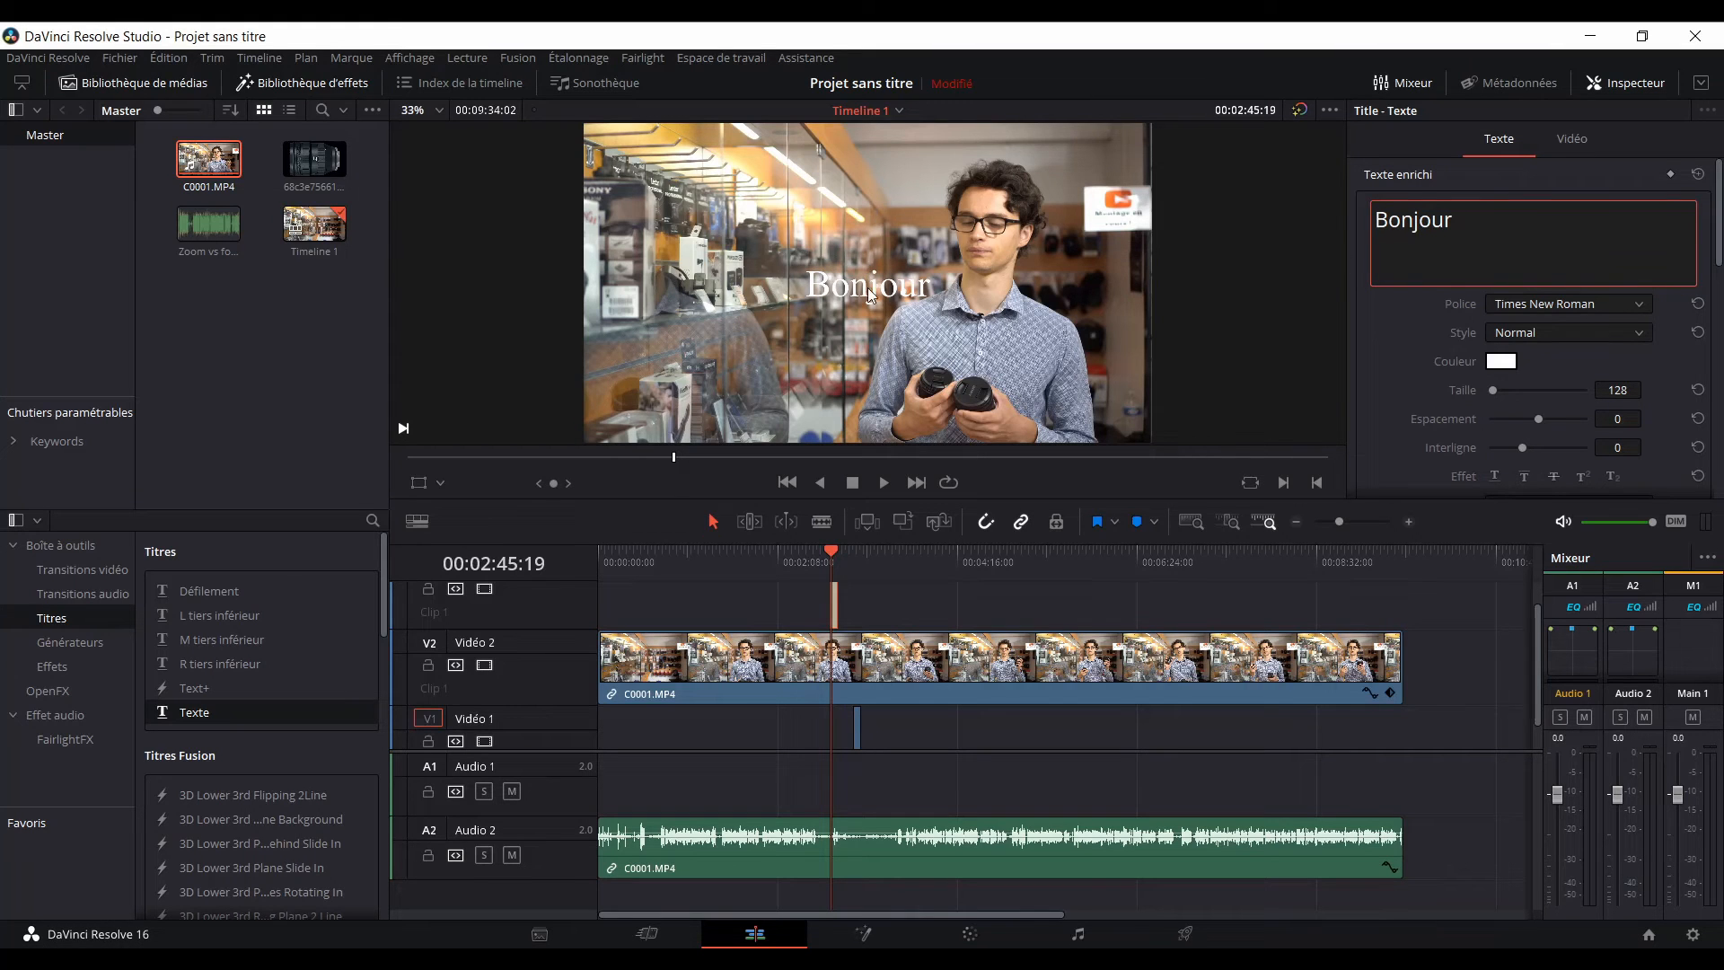
Set the font of the Bonjour title to Segoe UI Semibold.
scroll(1437, 323, down, 1)
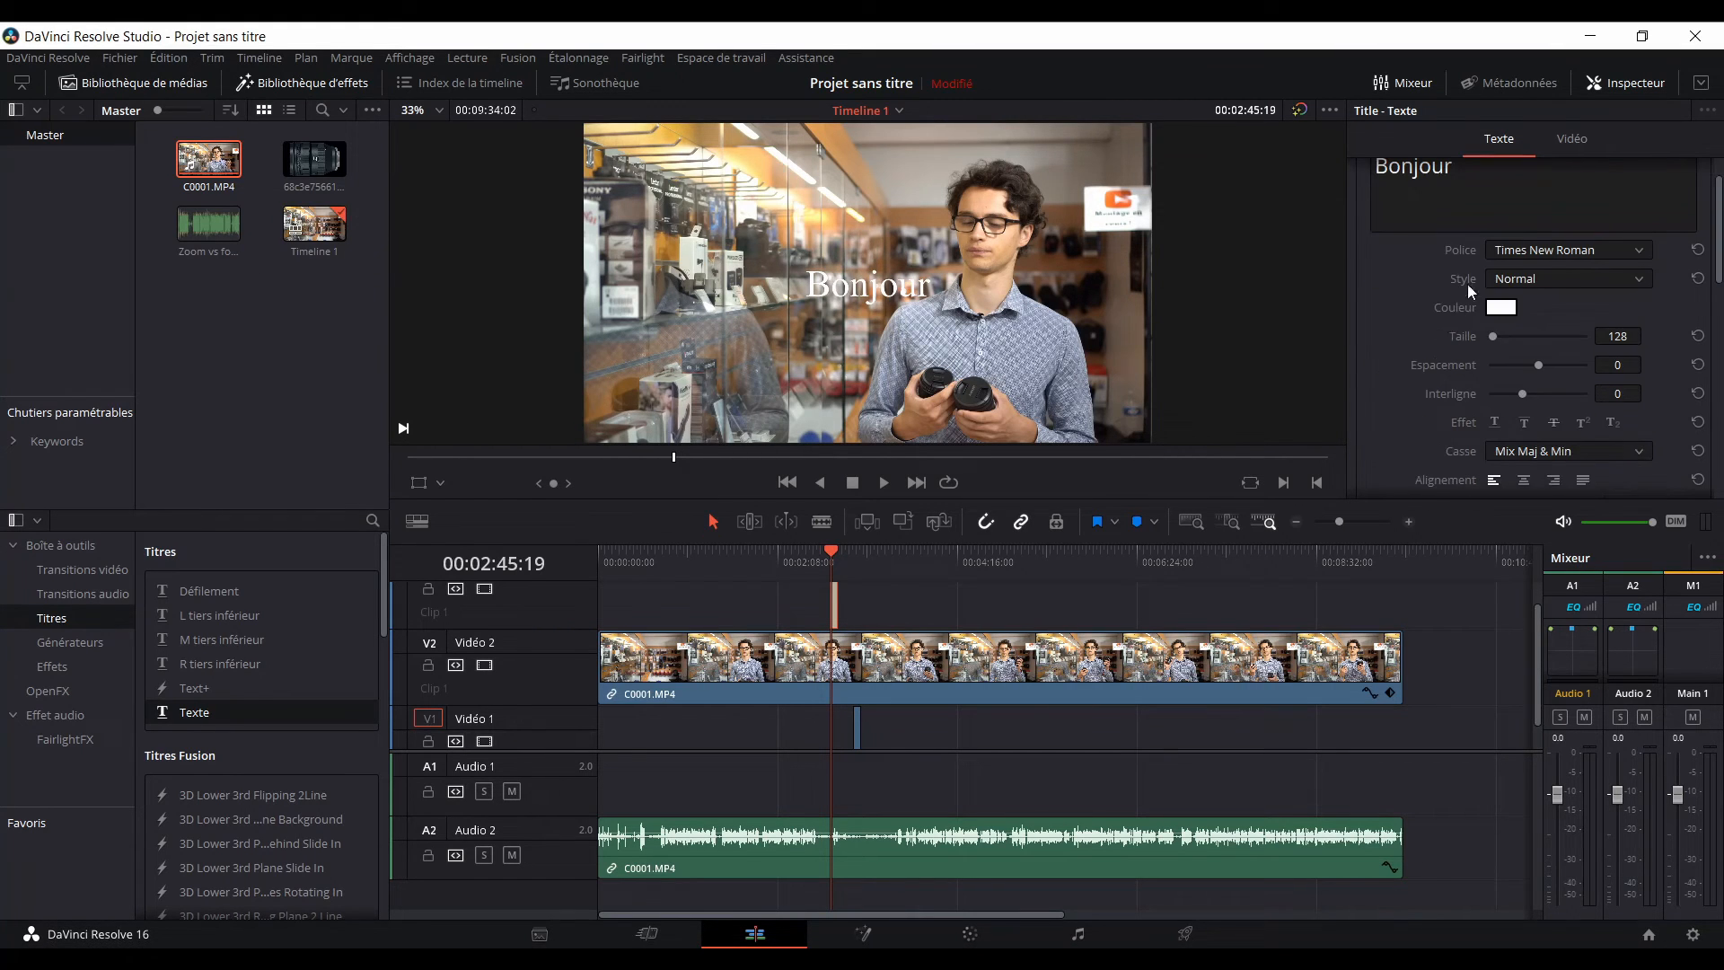
click(1512, 255)
click(1534, 345)
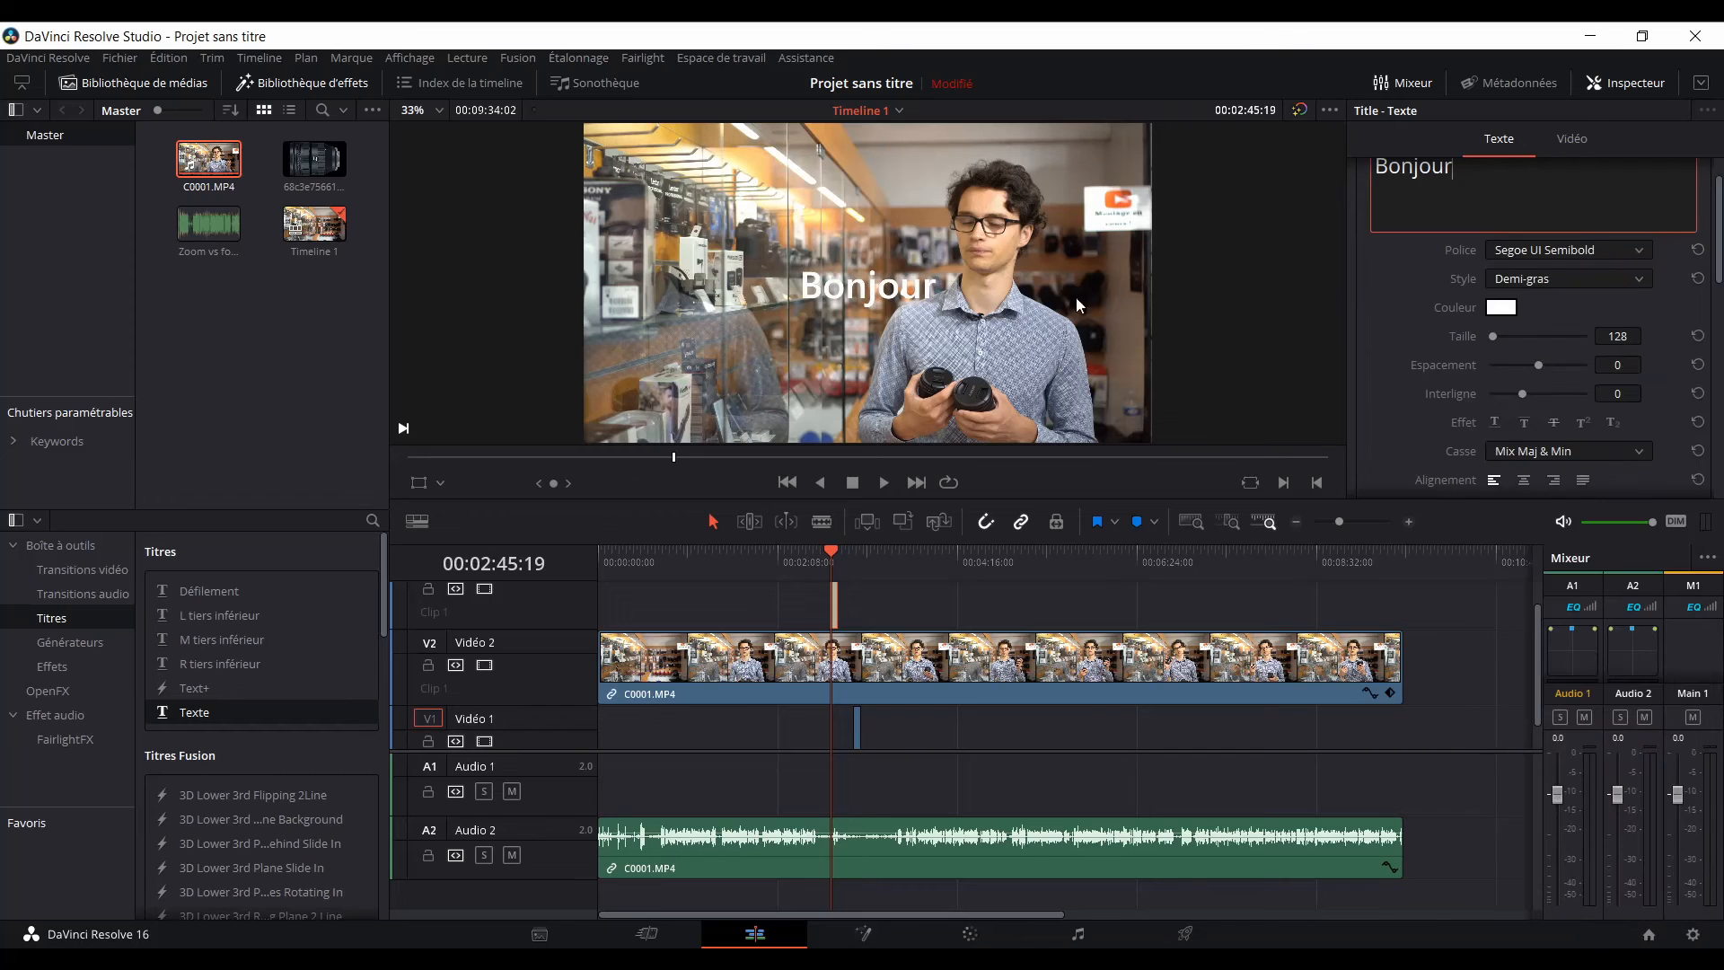
Change the Bonjour title's colour to the dark red basic colour and set its size to 236.
click(1501, 307)
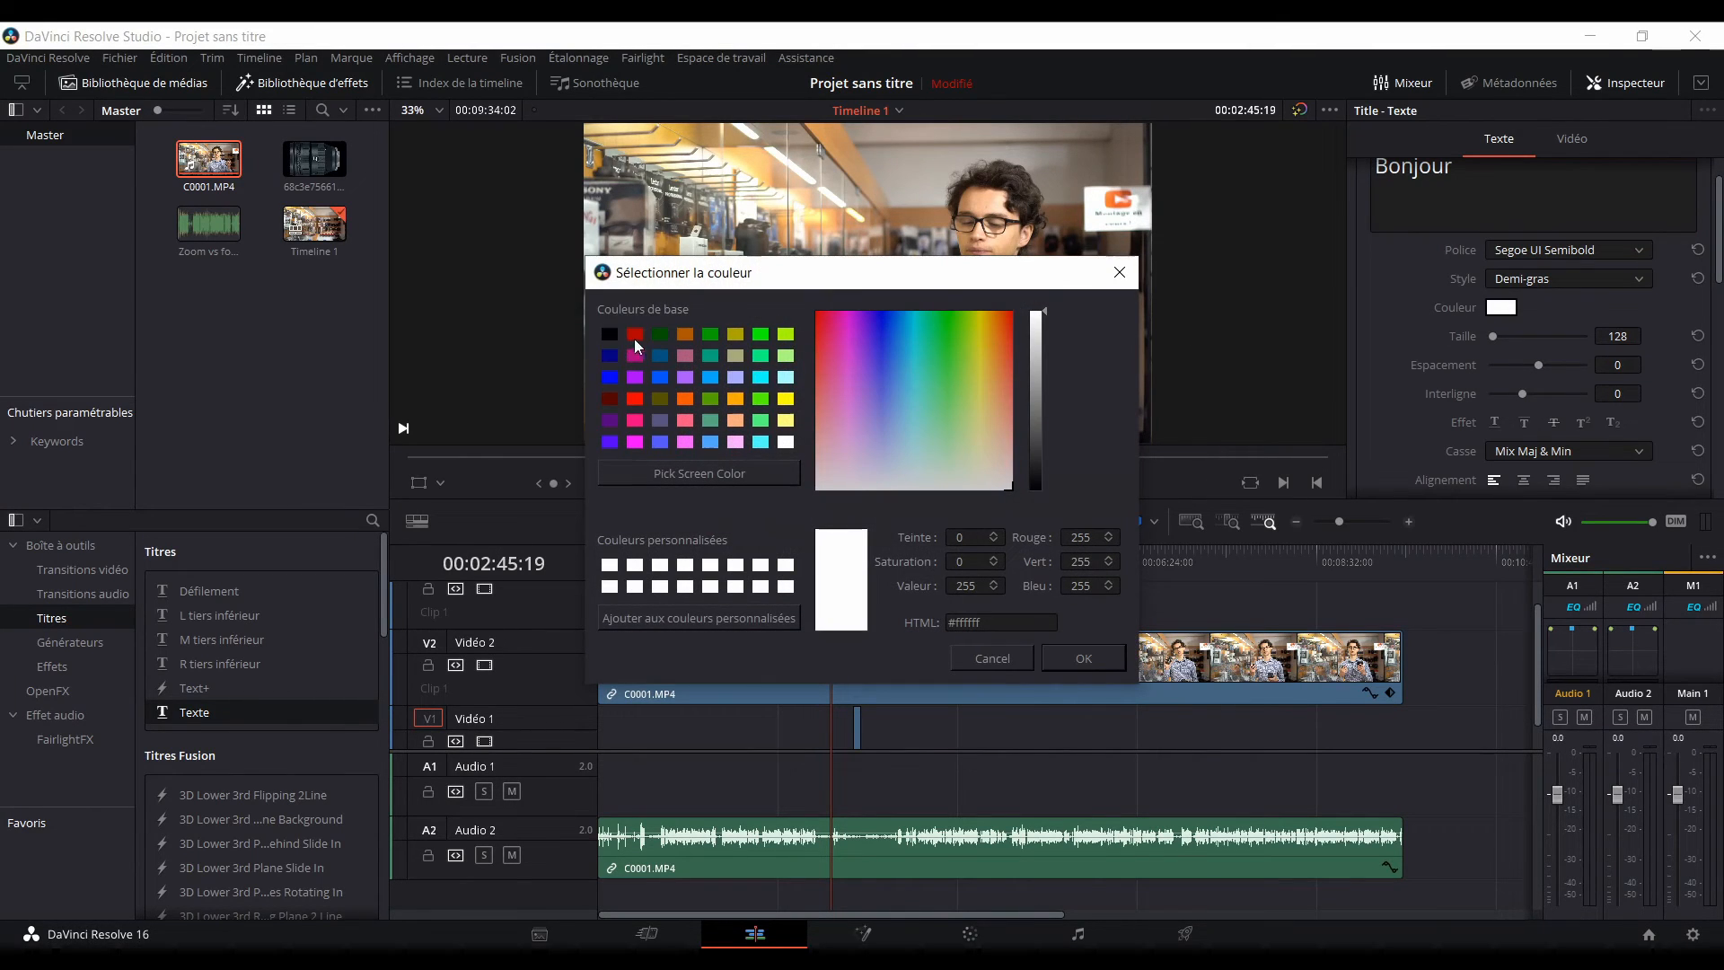
click(635, 334)
click(1085, 658)
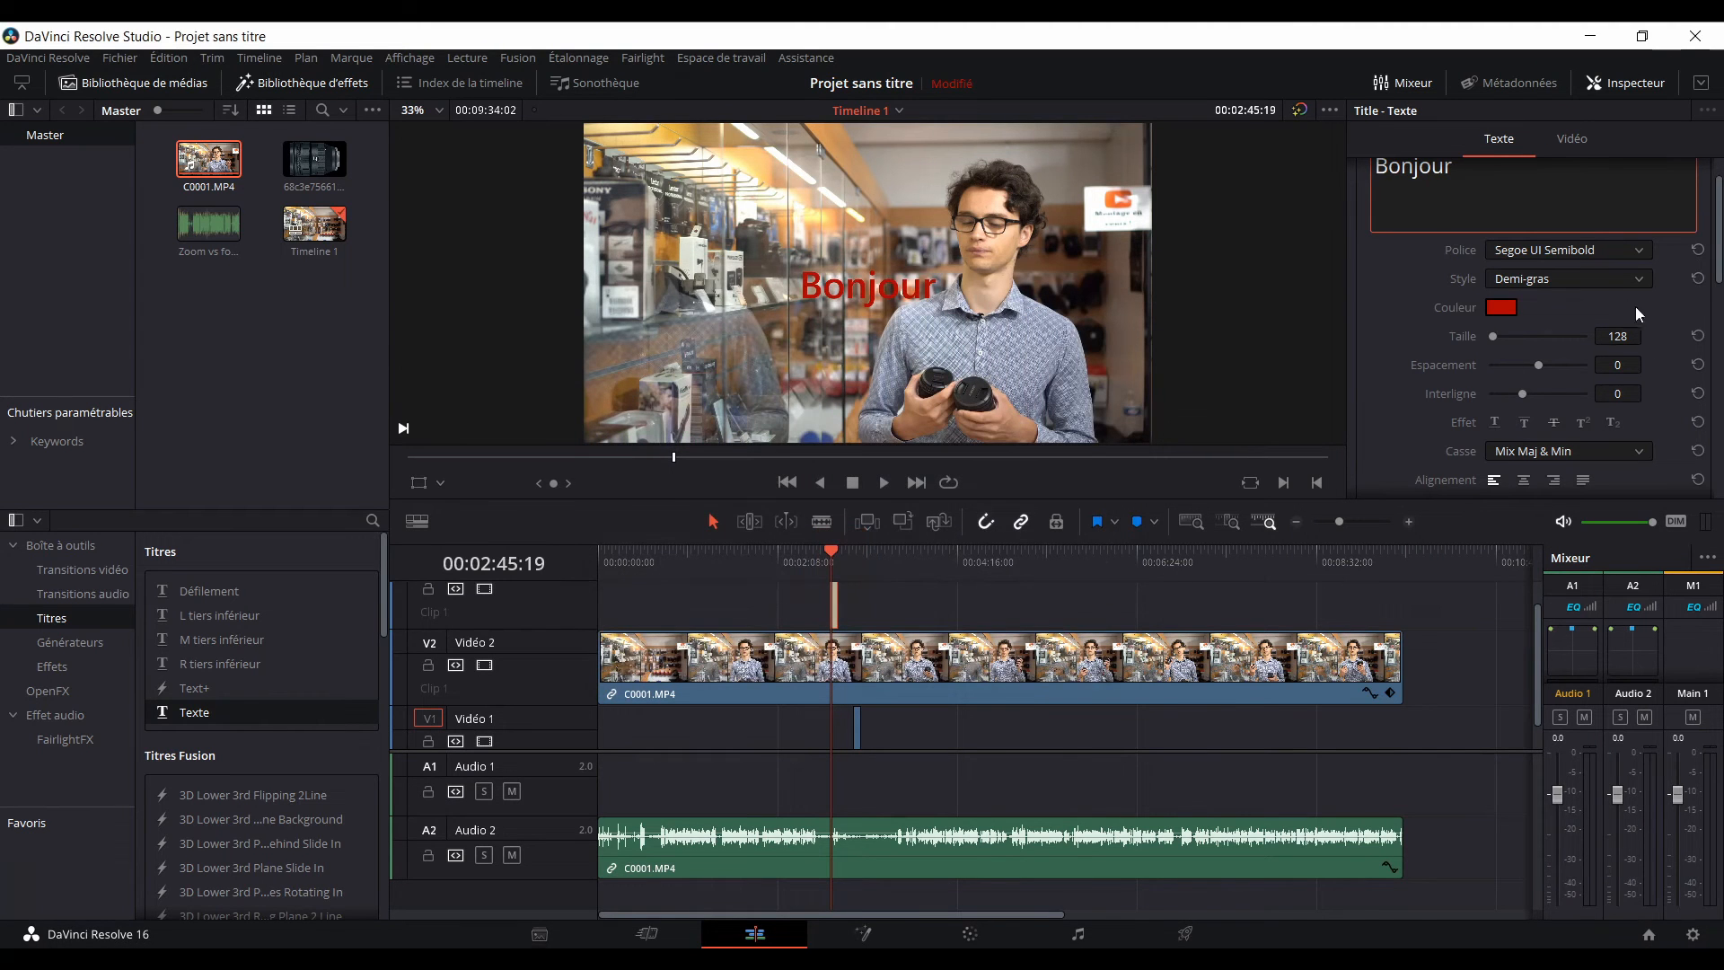
drag(1613, 336, 1690, 336)
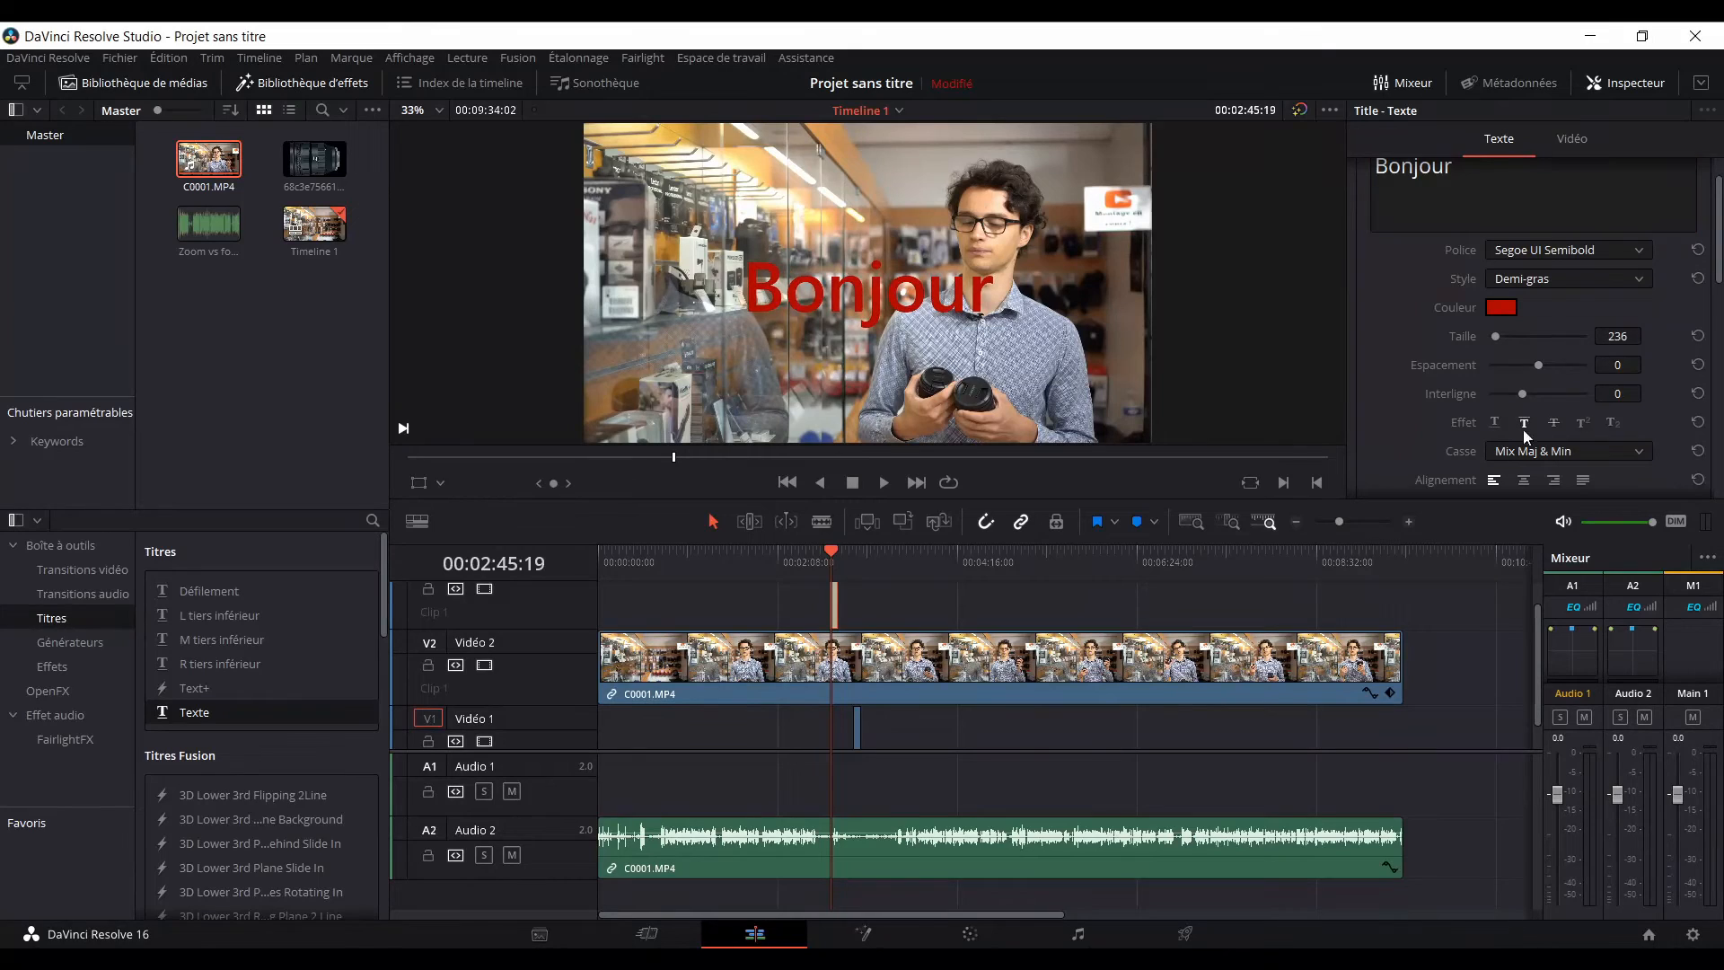
Try the right and justified alignments on the Bonjour title, and set its alignment to centred.
scroll(1404, 395, down, 1)
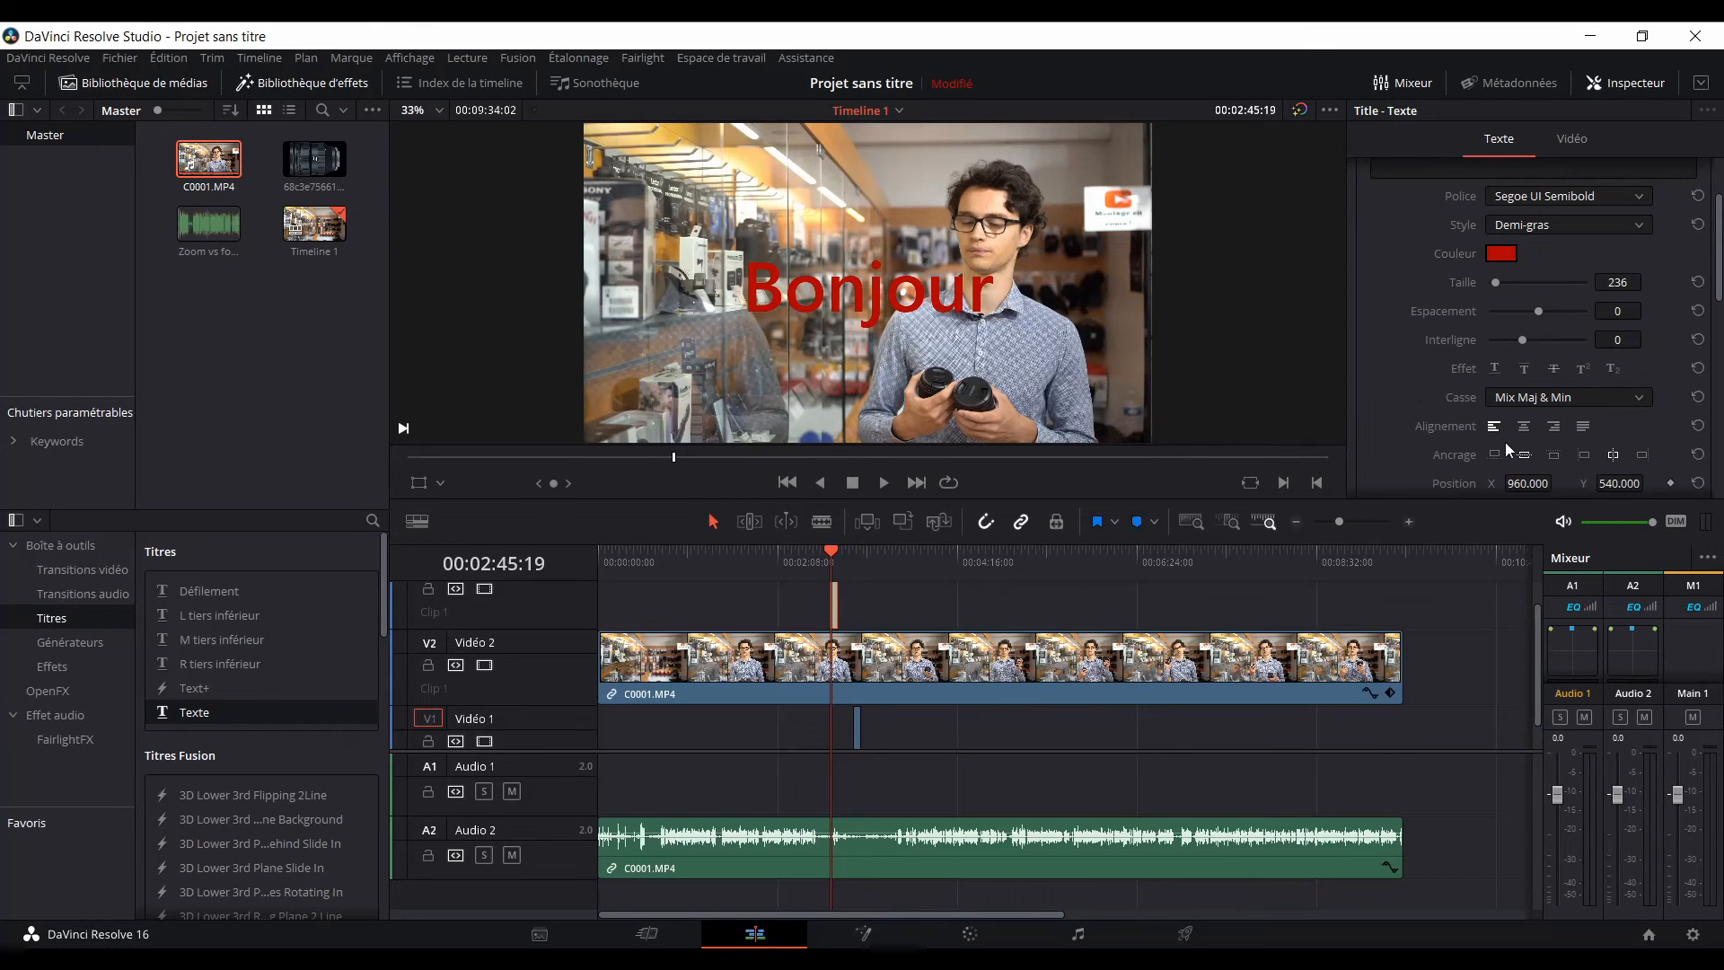
click(1525, 429)
click(1552, 427)
click(1583, 429)
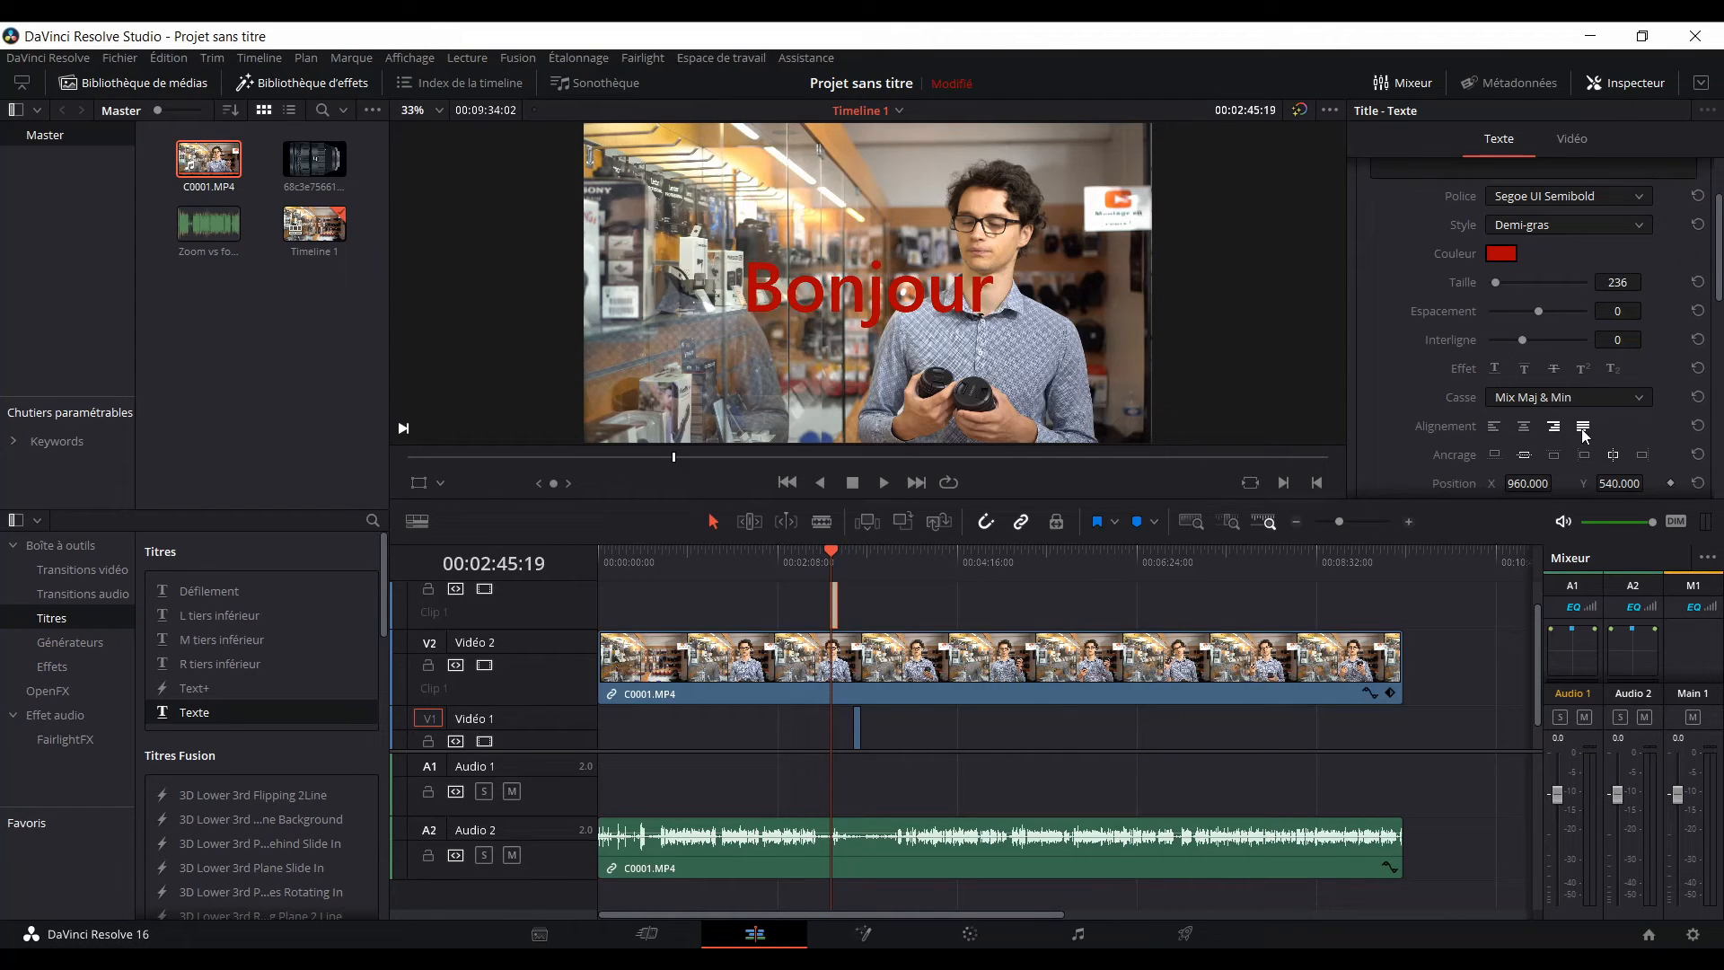
click(1523, 425)
Move the Bonjour title to position X 778, Y 506 and set its zoom to 1.220.
scroll(1372, 412, down, 3)
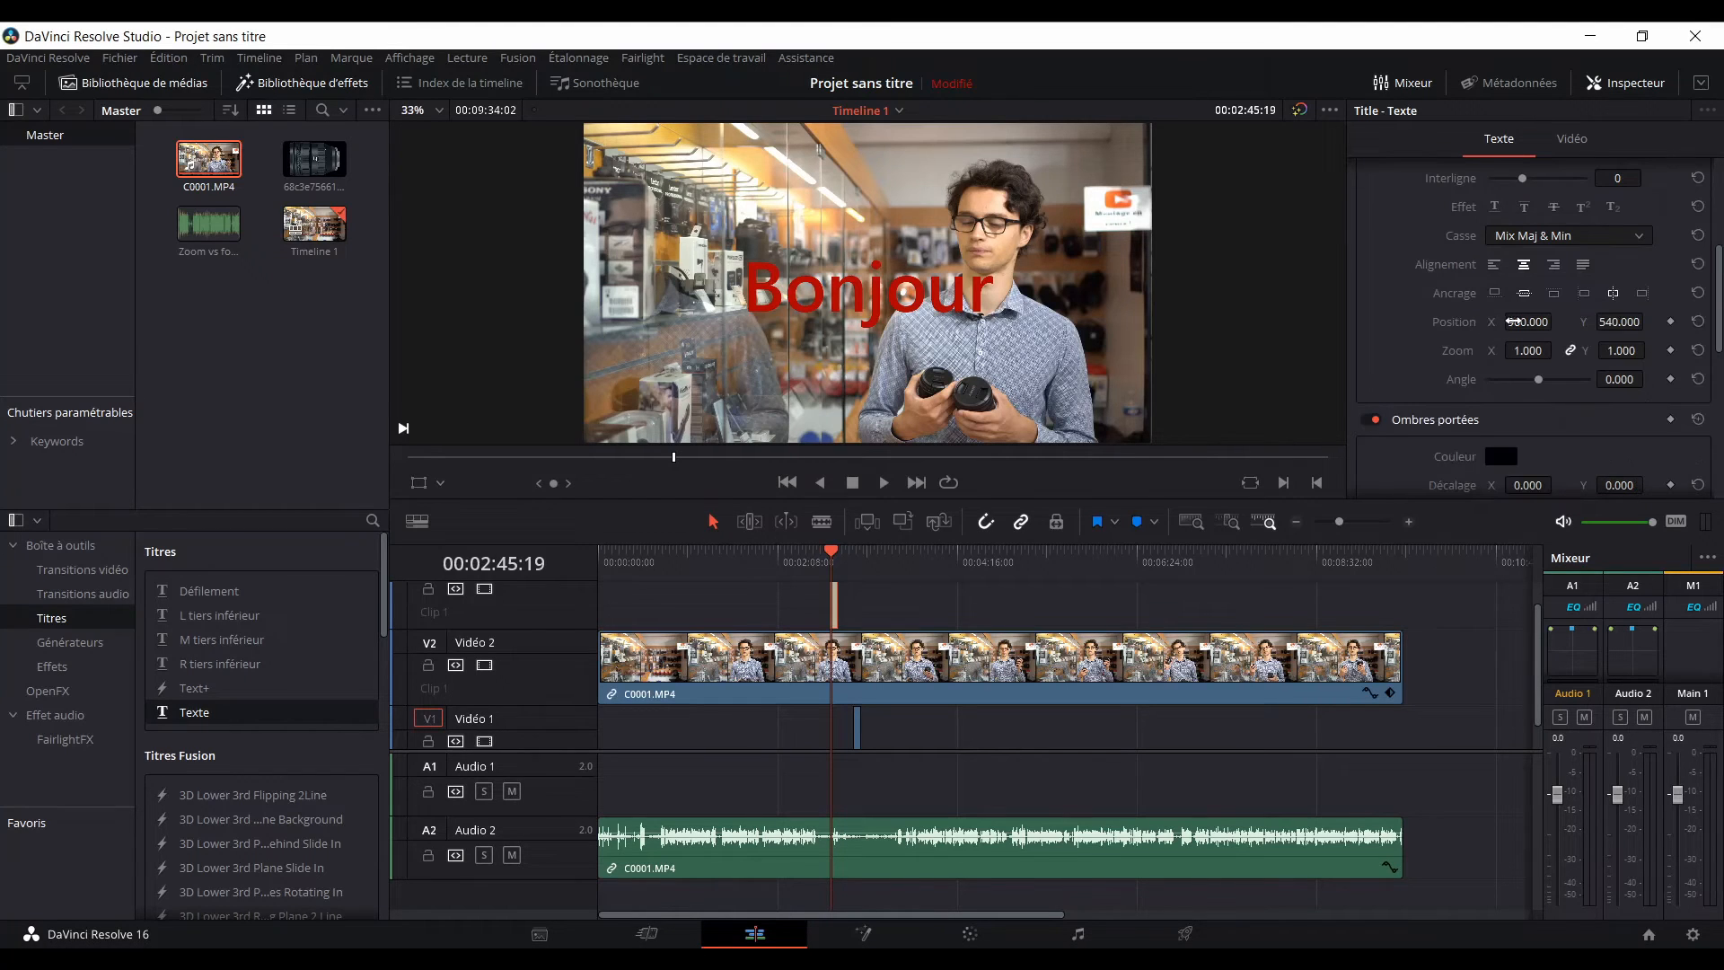
mouse_move(1514, 322)
mouse_down()
mouse_move(1576, 321)
mouse_move(1495, 324)
mouse_up()
mouse_move(1618, 320)
mouse_down()
mouse_move(1688, 321)
mouse_move(1616, 322)
mouse_up()
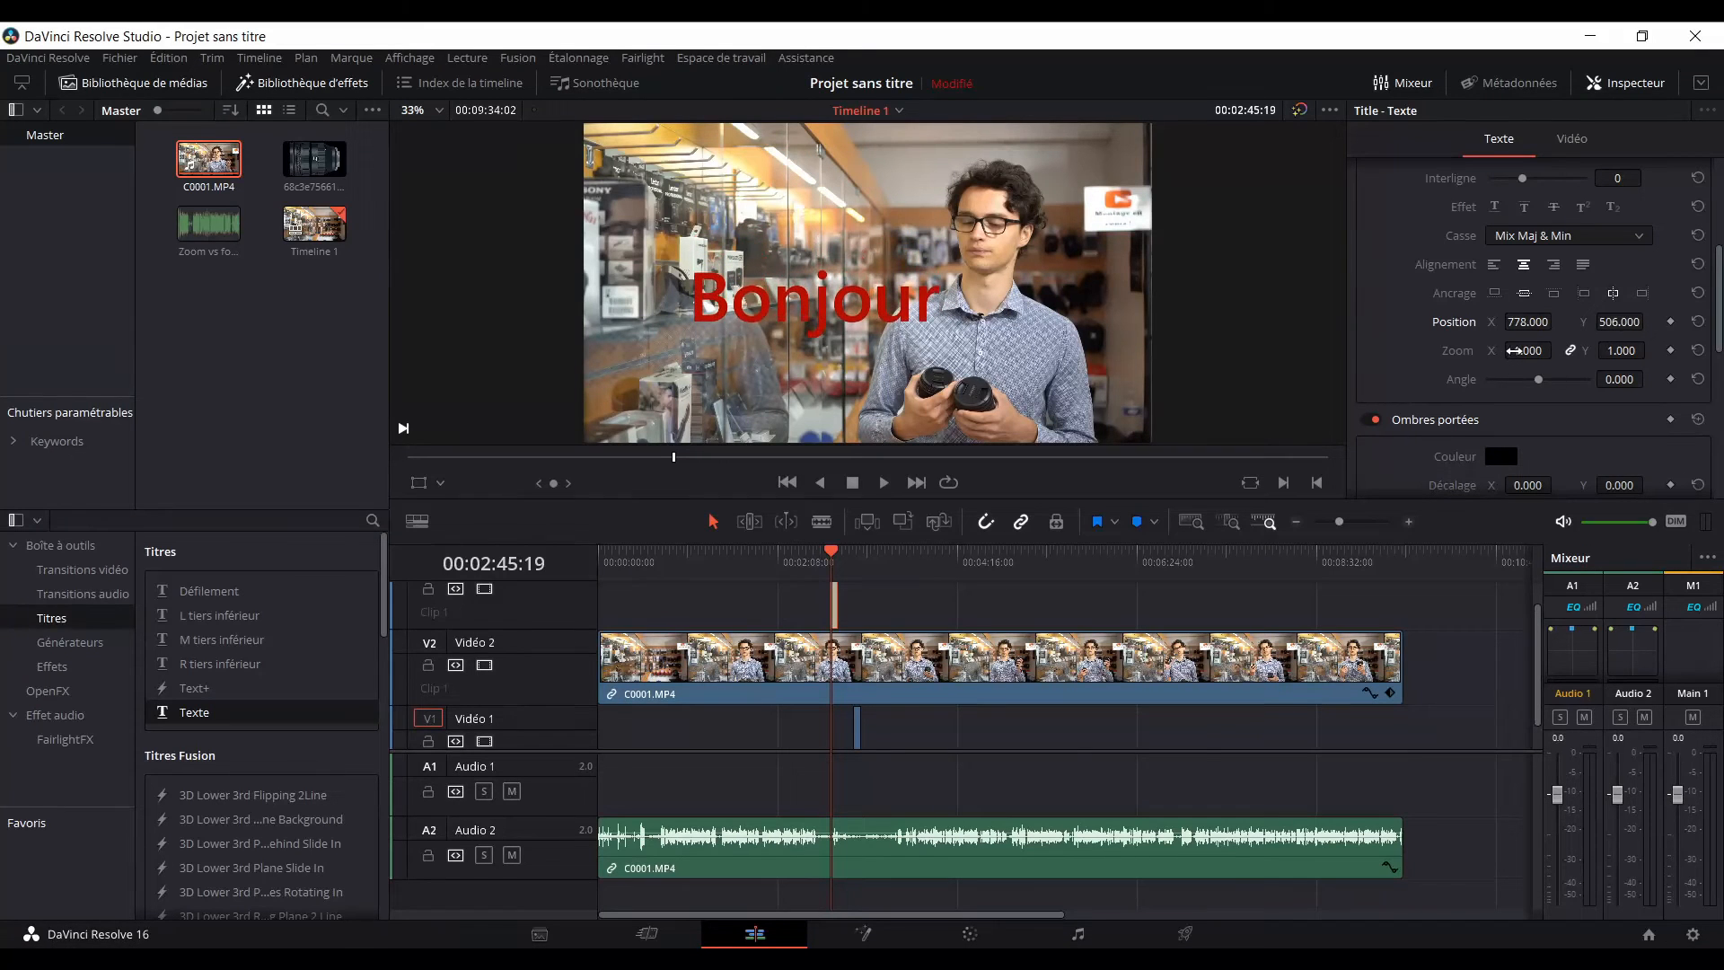
drag(1514, 350, 1607, 378)
Offset the Bonjour title's drop shadow by X 106 and Y -121.
scroll(1459, 388, down, 1)
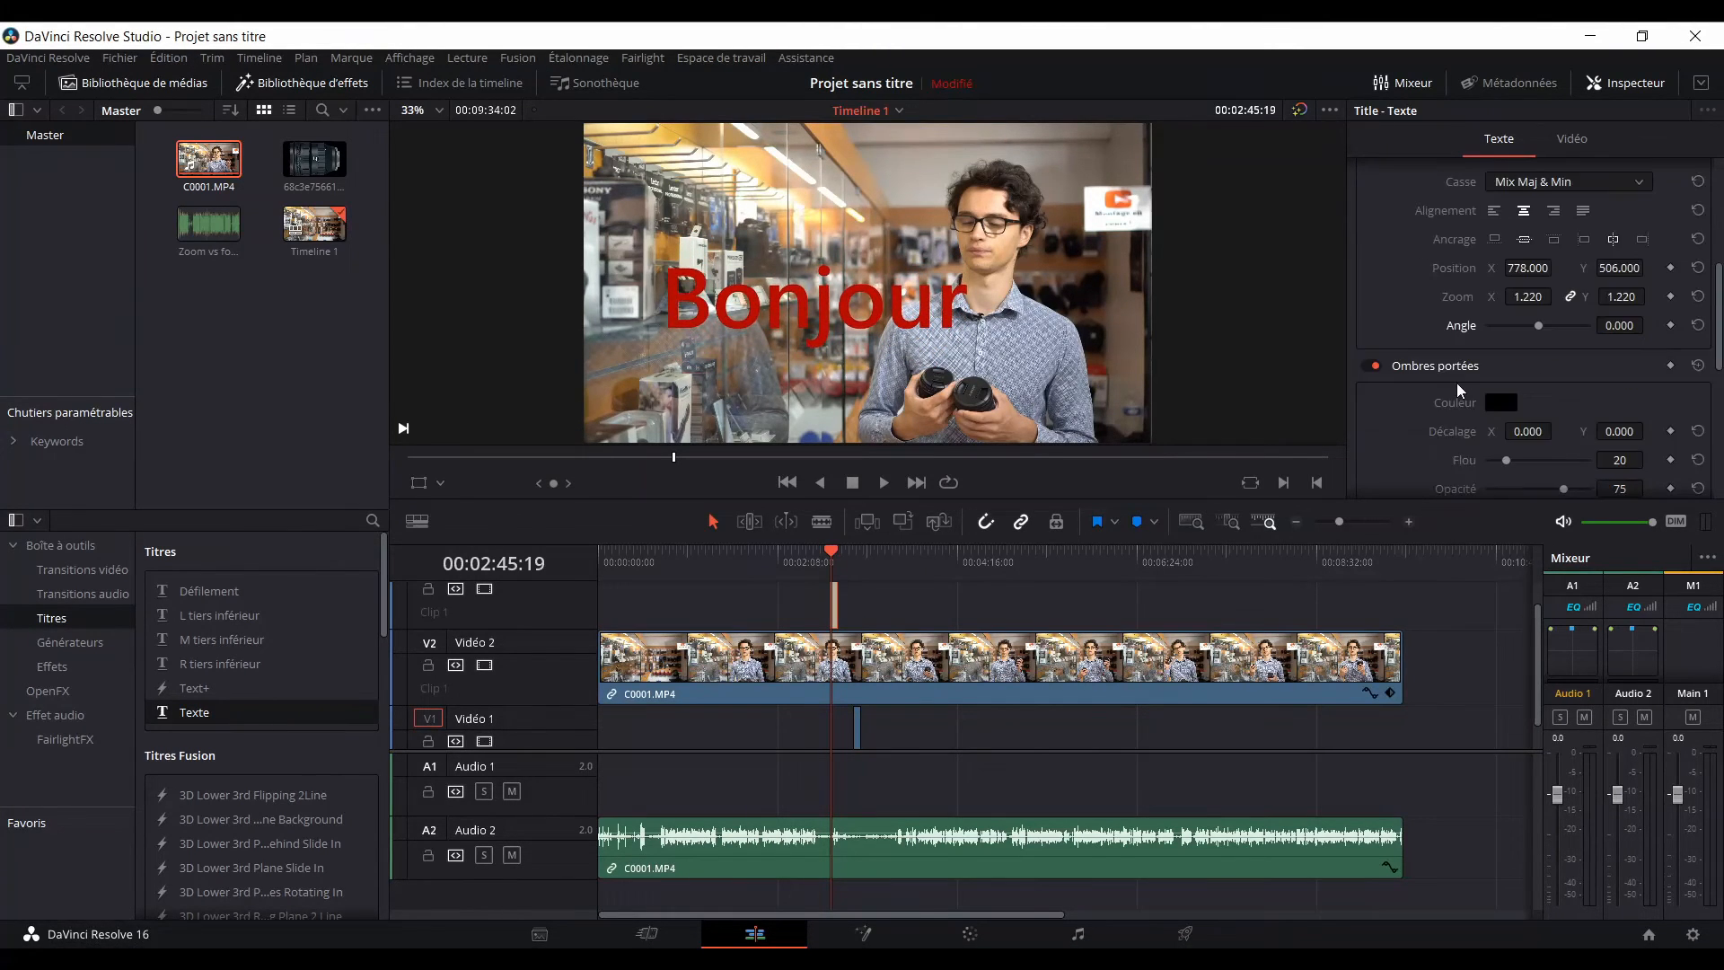
scroll(1435, 428, down, 2)
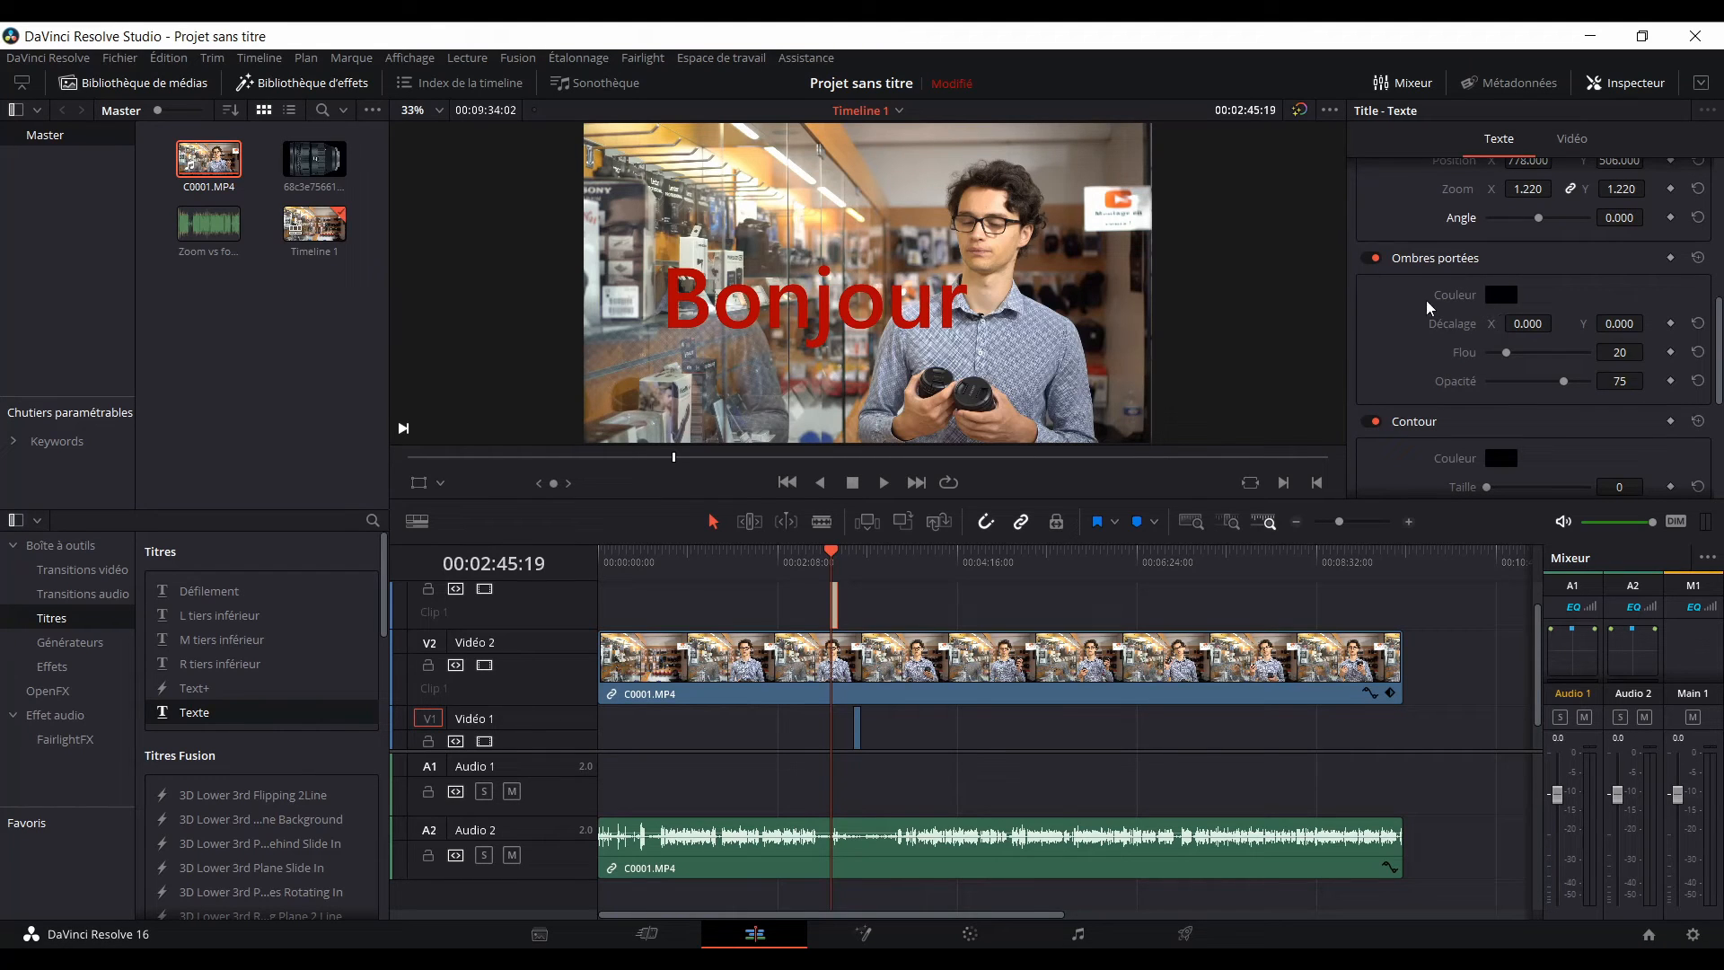
drag(1526, 324, 1557, 322)
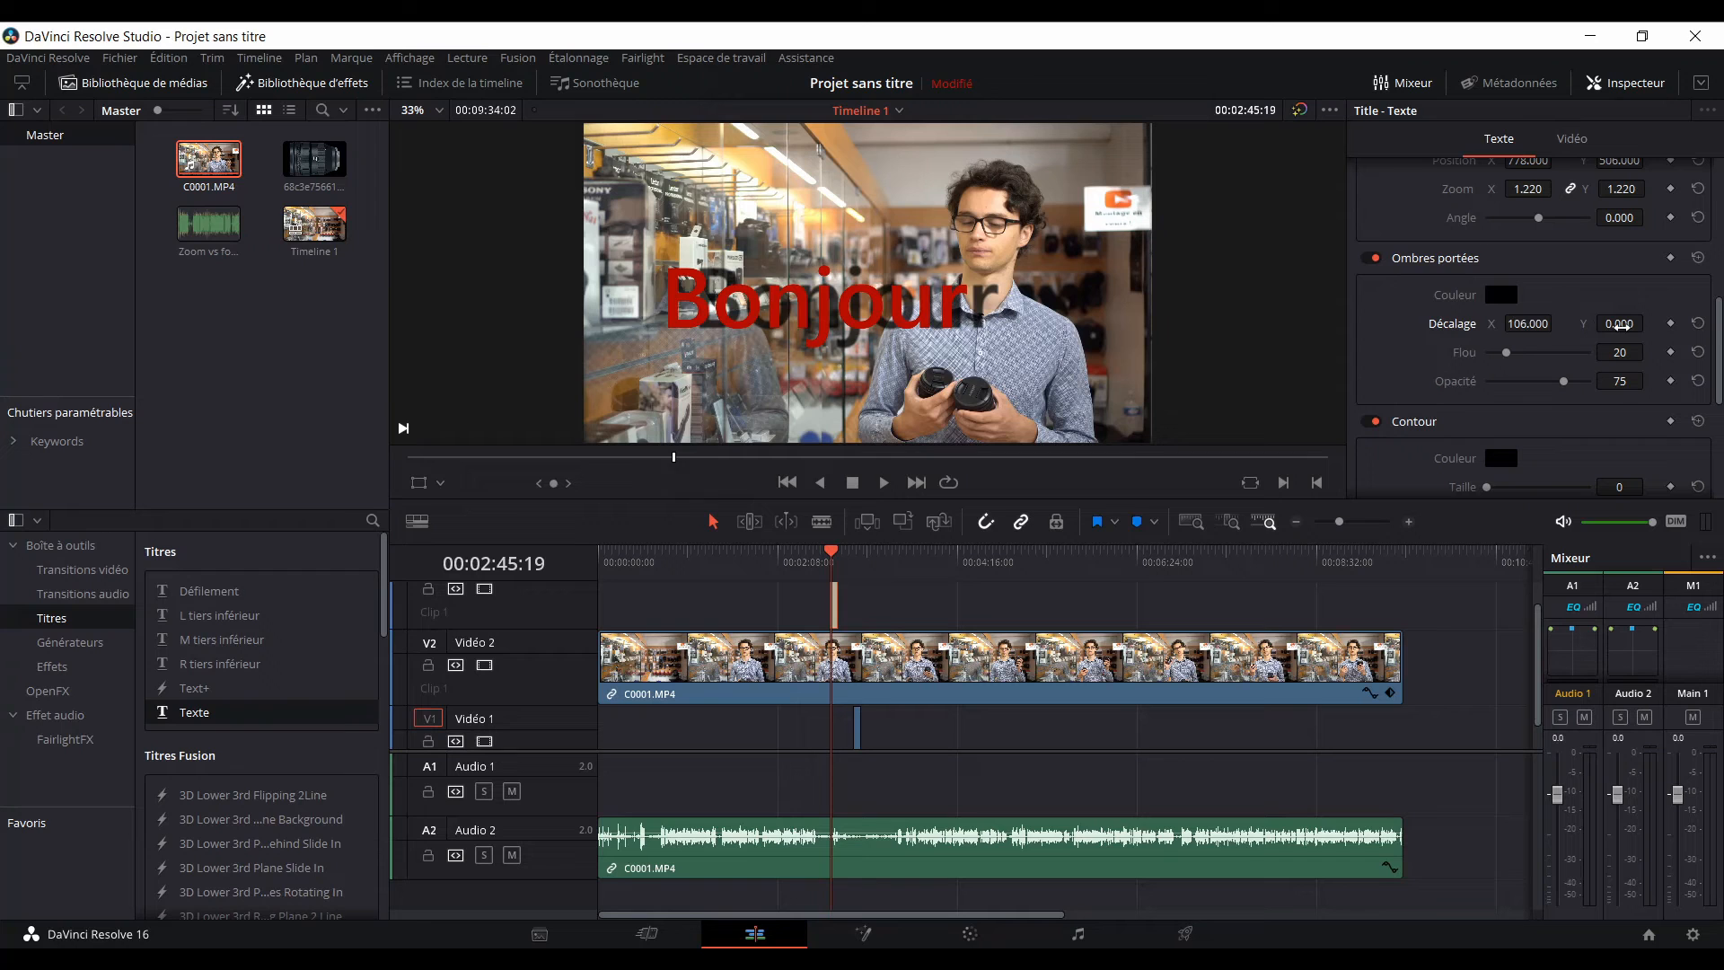
mouse_move(1619, 323)
mouse_down()
mouse_move(1661, 323)
mouse_move(1622, 325)
mouse_up()
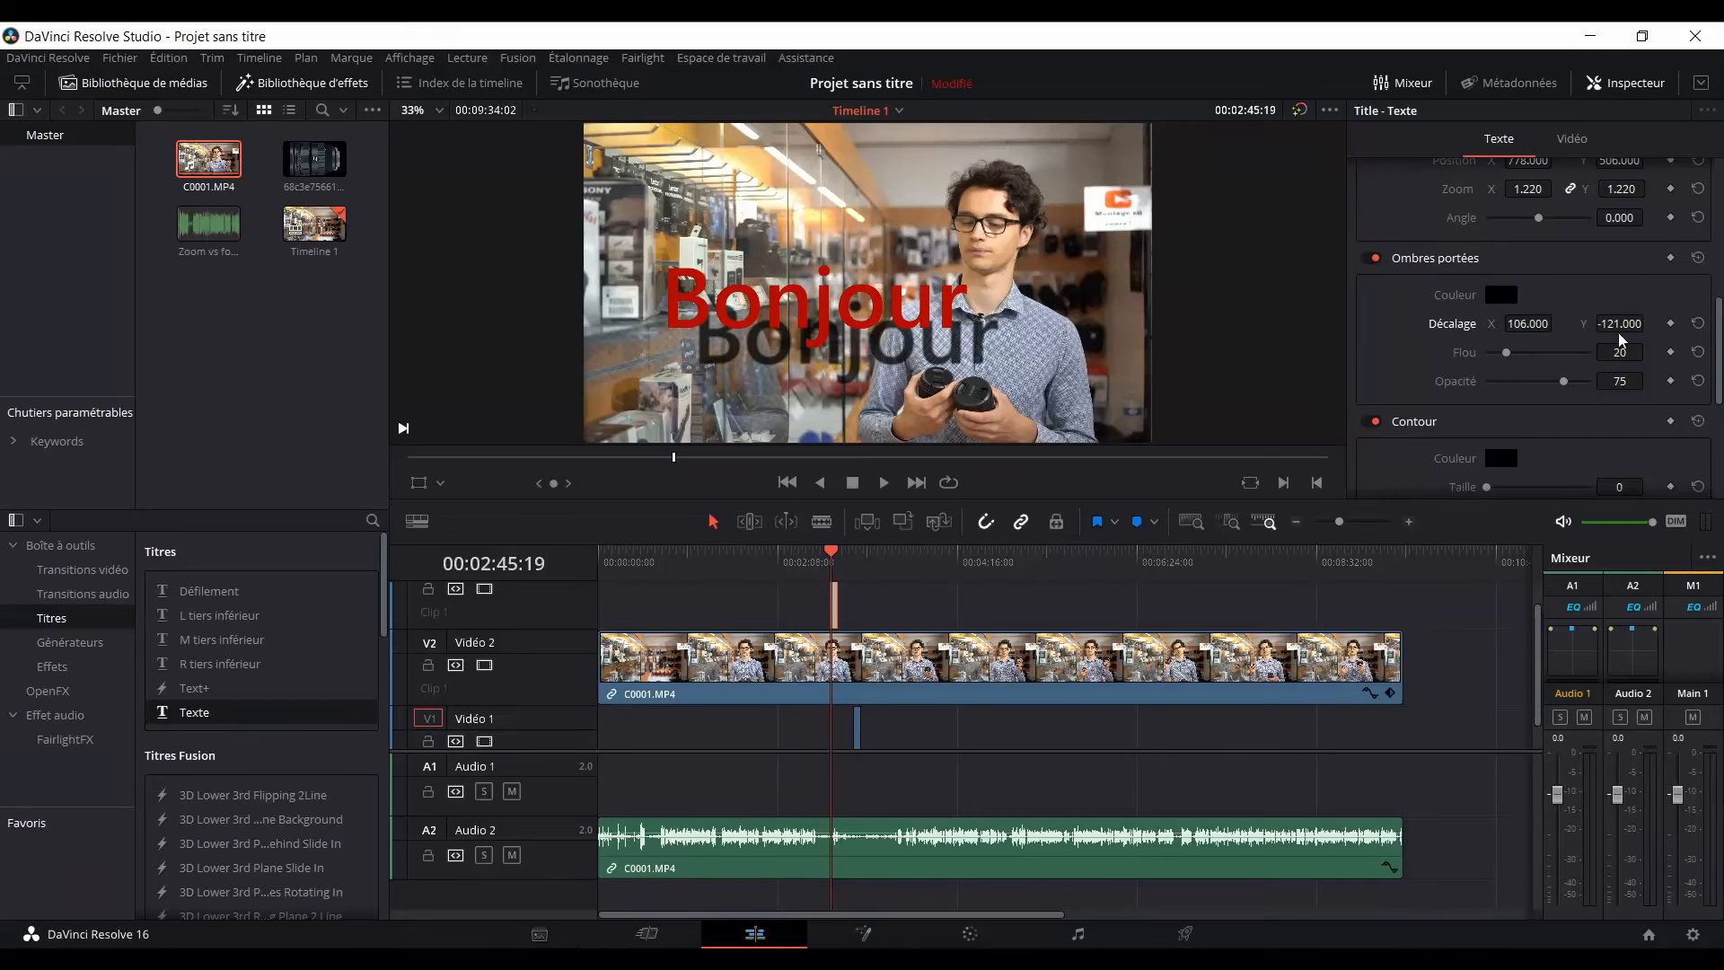
Set the drop shadow's blur to 36 and opacity to 50, and toggle the shadow off and back on.
drag(1505, 353, 1704, 359)
click(1530, 355)
drag(1529, 352, 1539, 414)
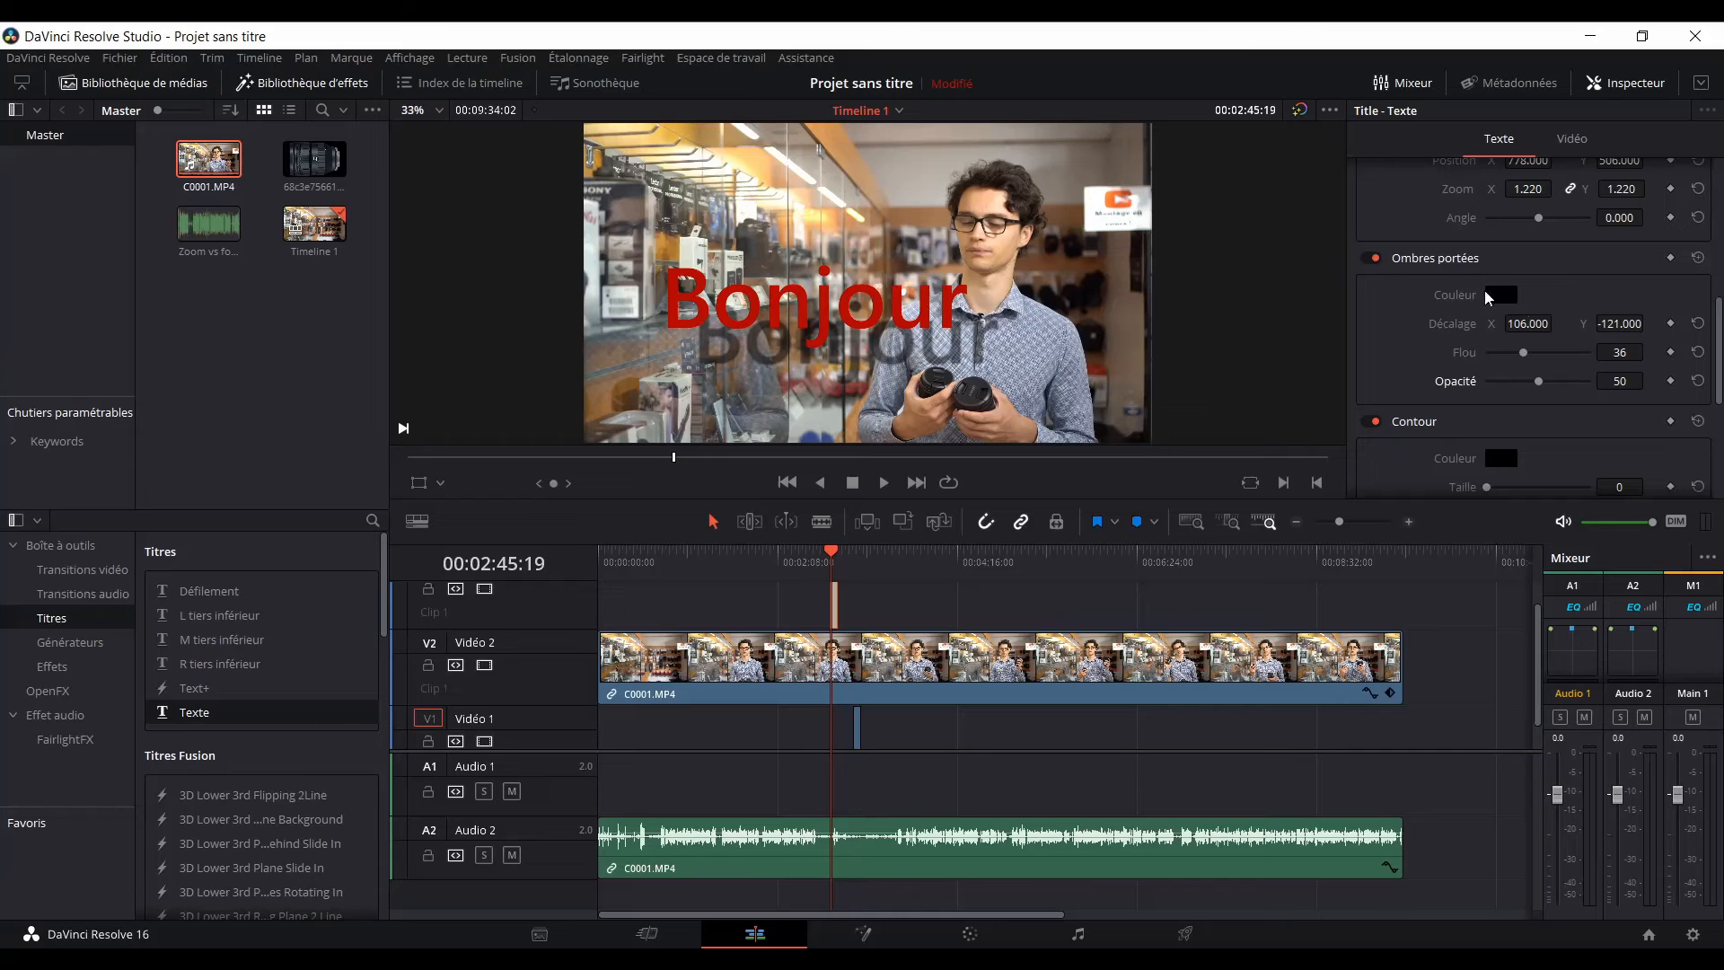
click(1374, 259)
click(1370, 260)
Review the Bonjour title's Texte and Vidéo settings, and look through the Titres Fusion presets.
scroll(1419, 340, up, 10)
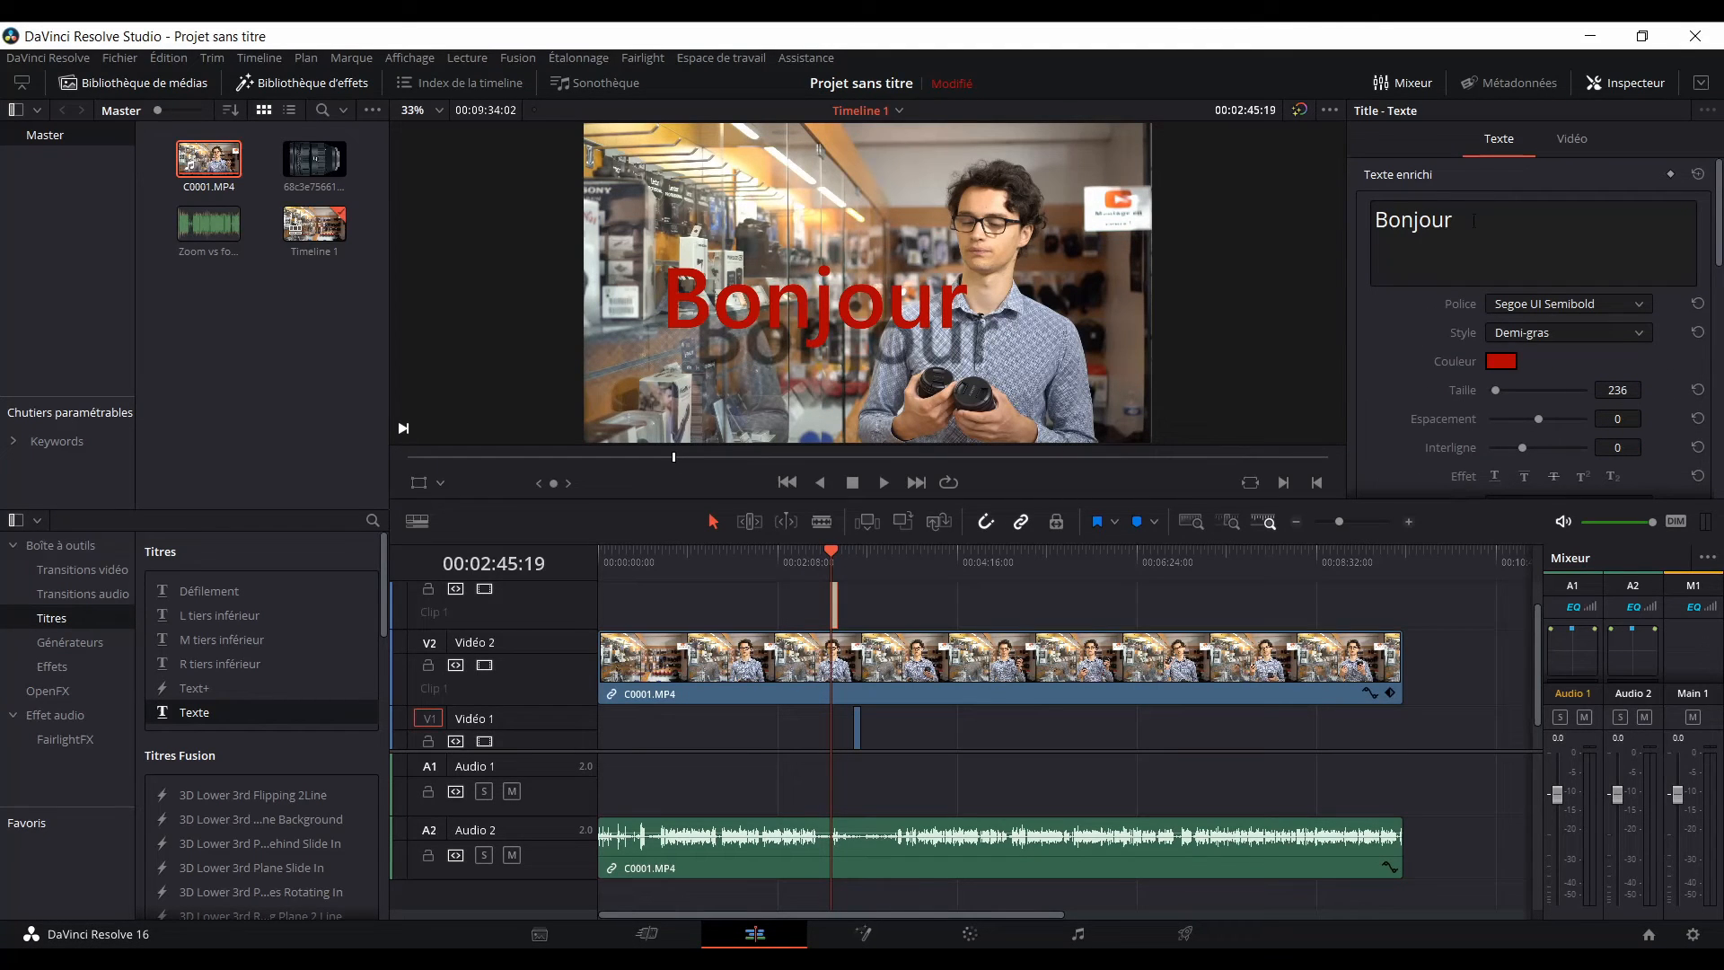
click(1573, 142)
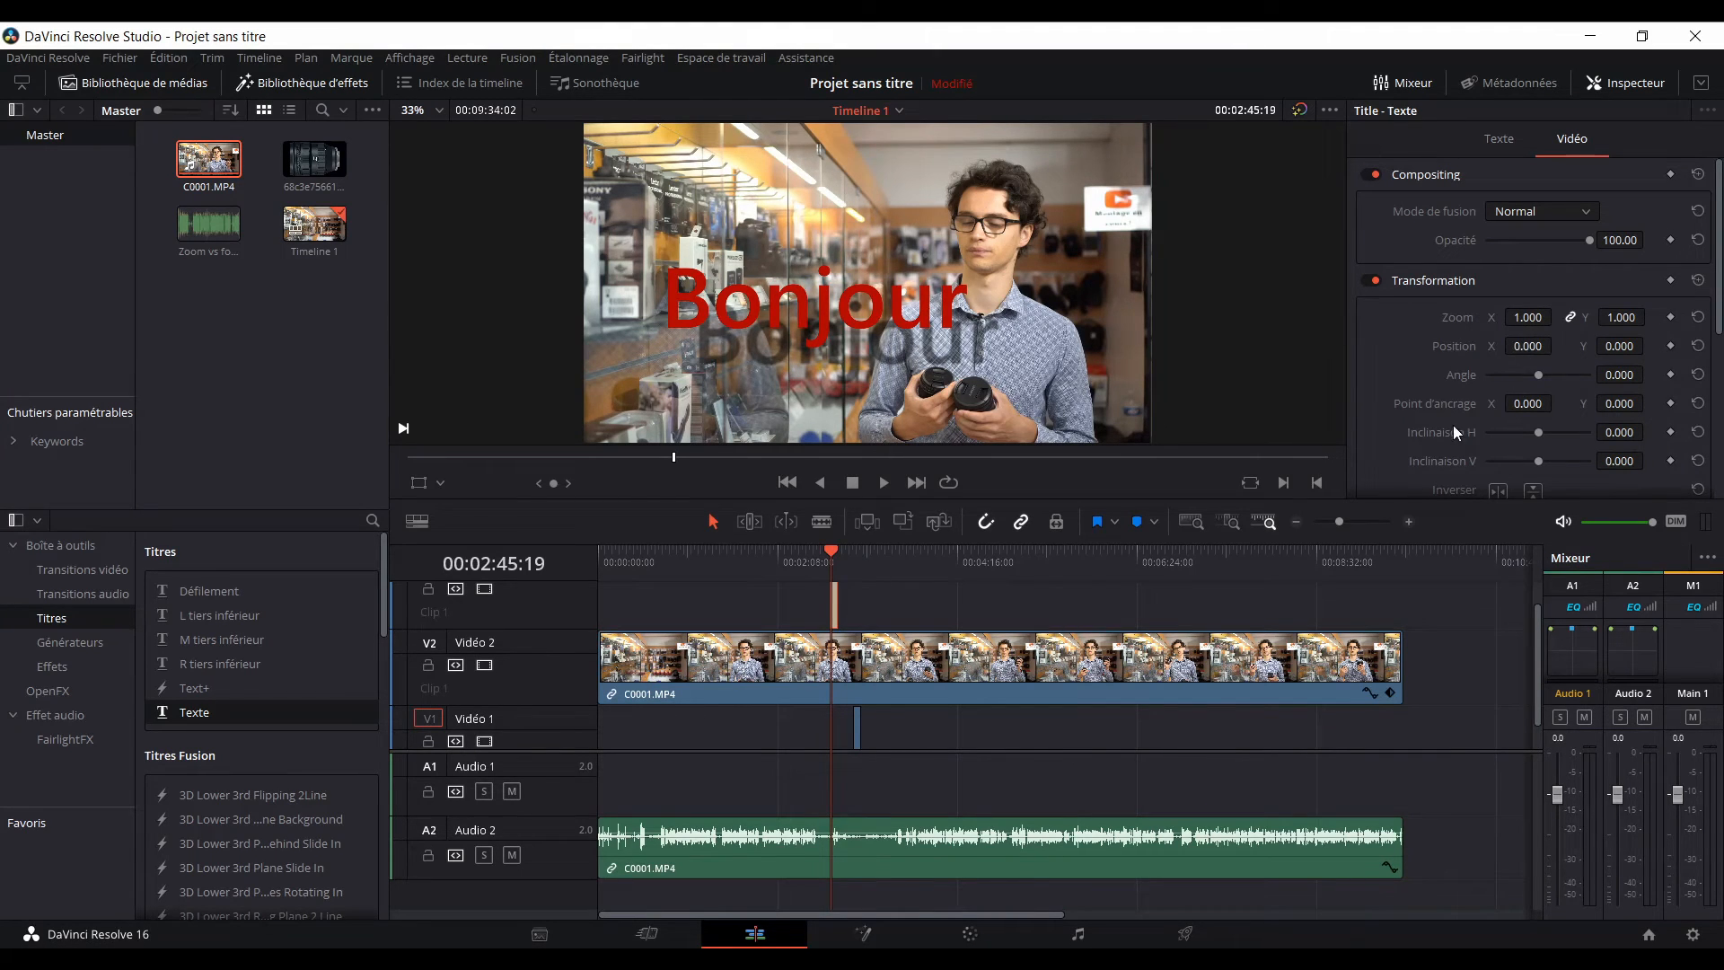
click(1506, 151)
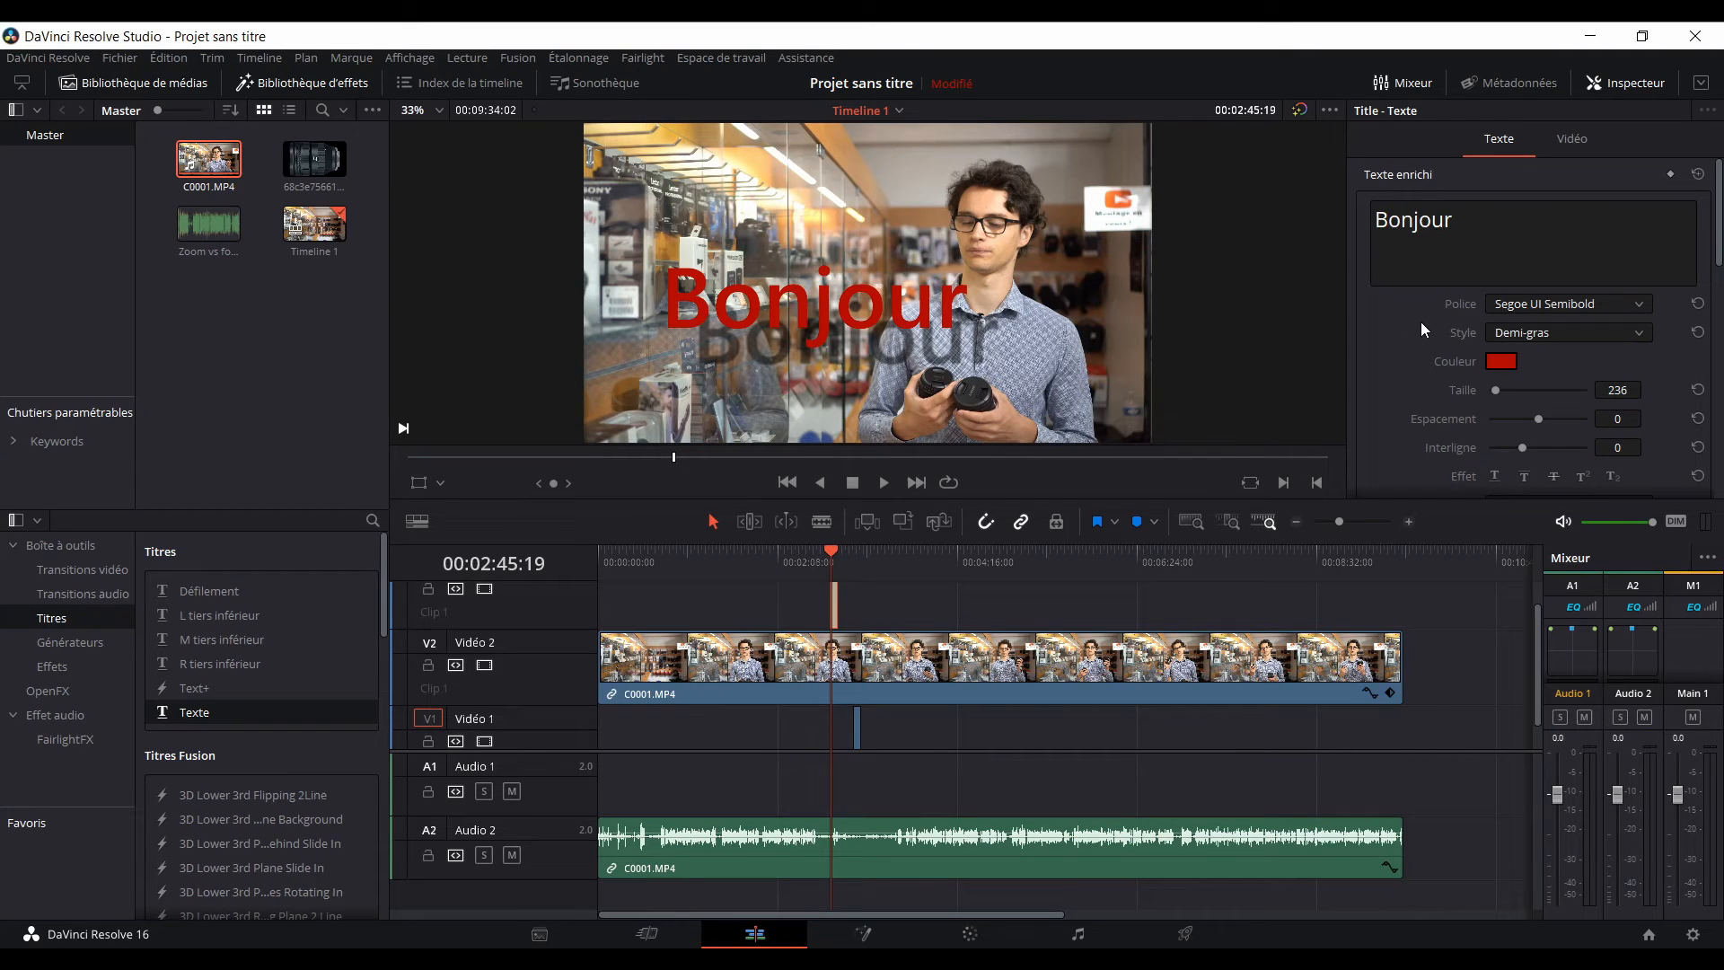
scroll(1429, 449, down, 3)
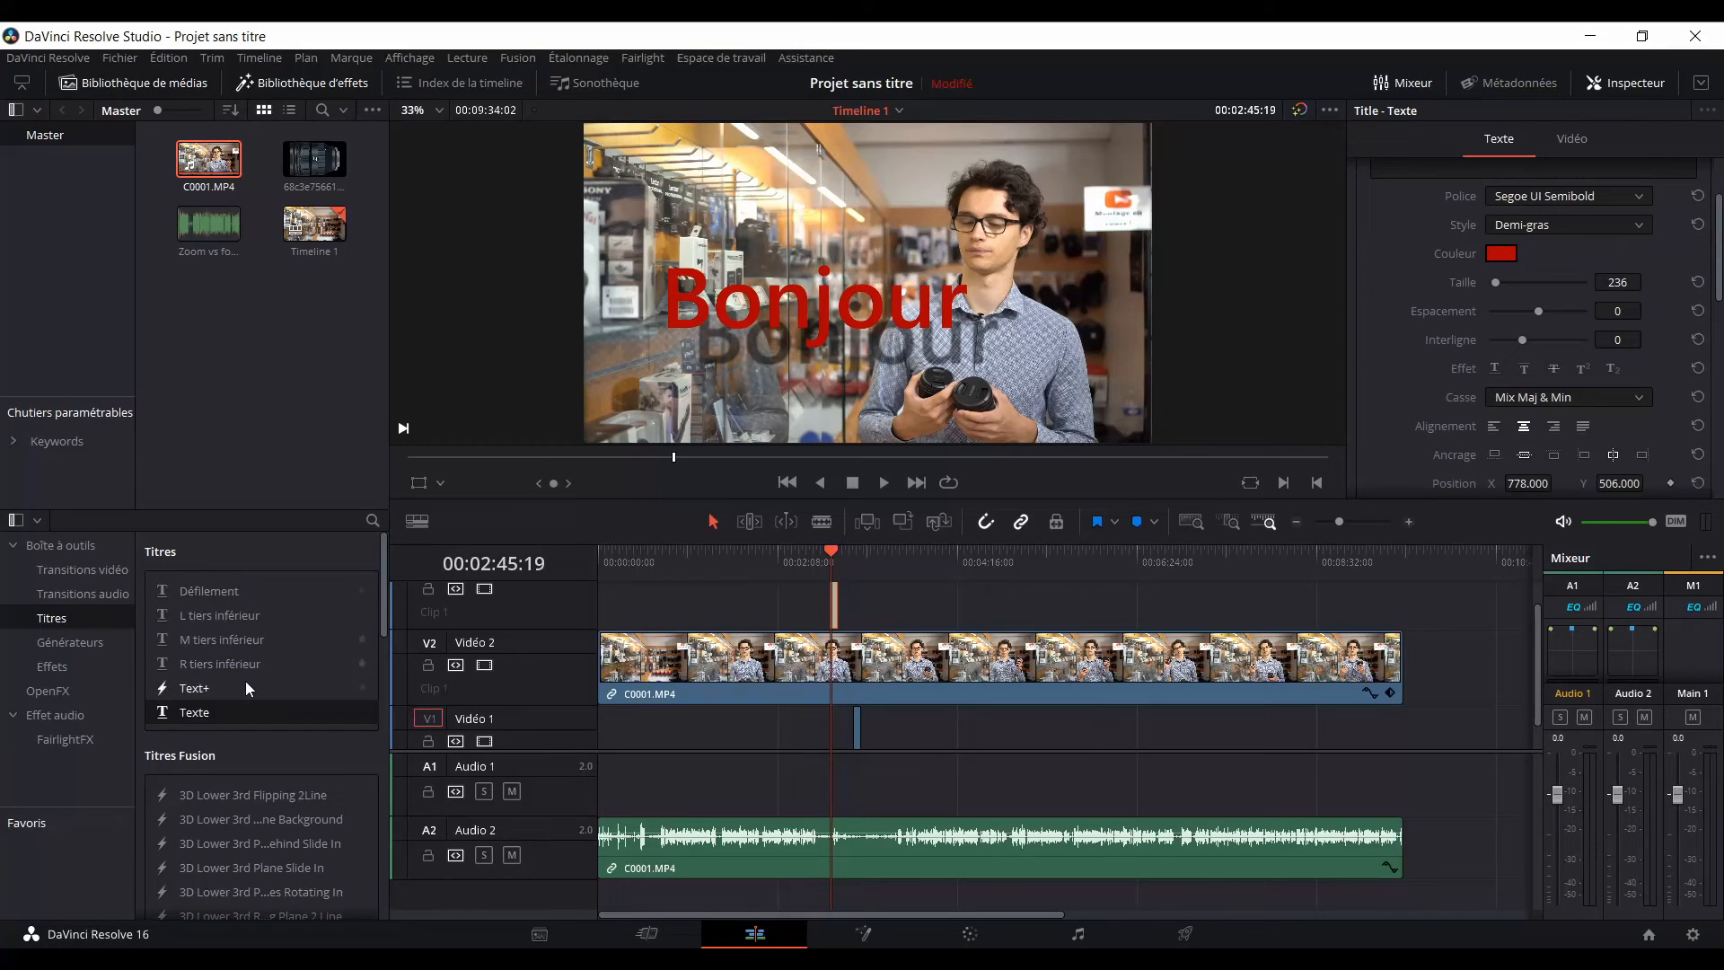
scroll(246, 686, down, 3)
scroll(228, 683, down, 3)
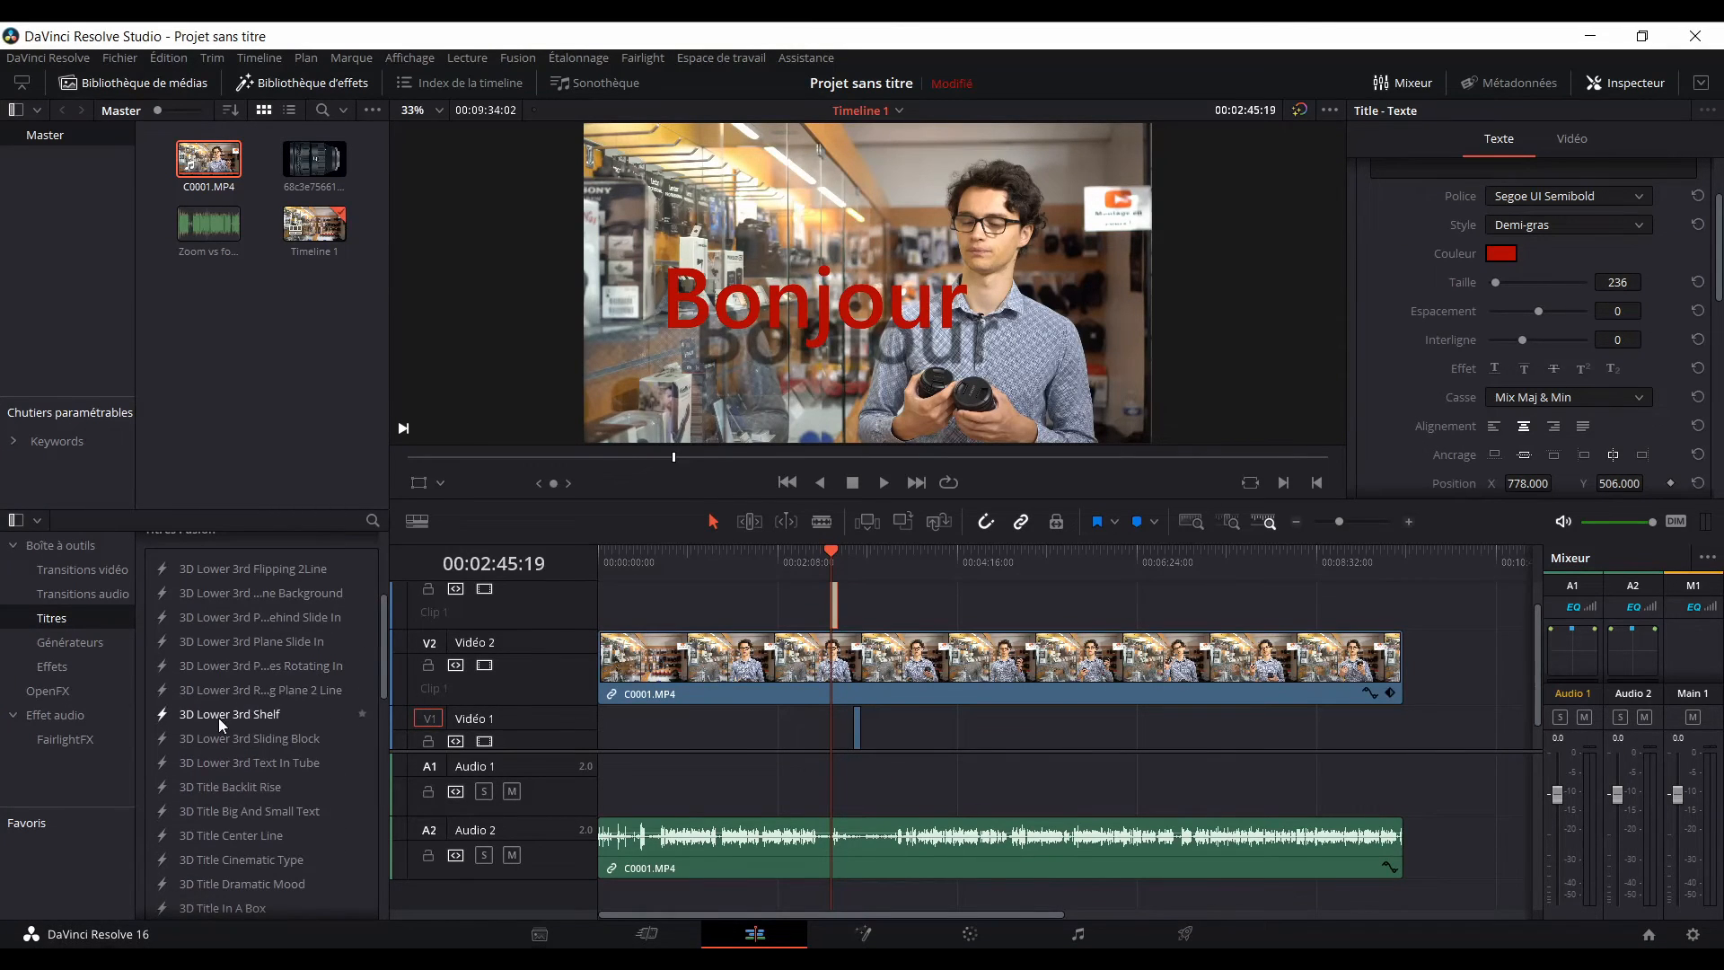
click(837, 607)
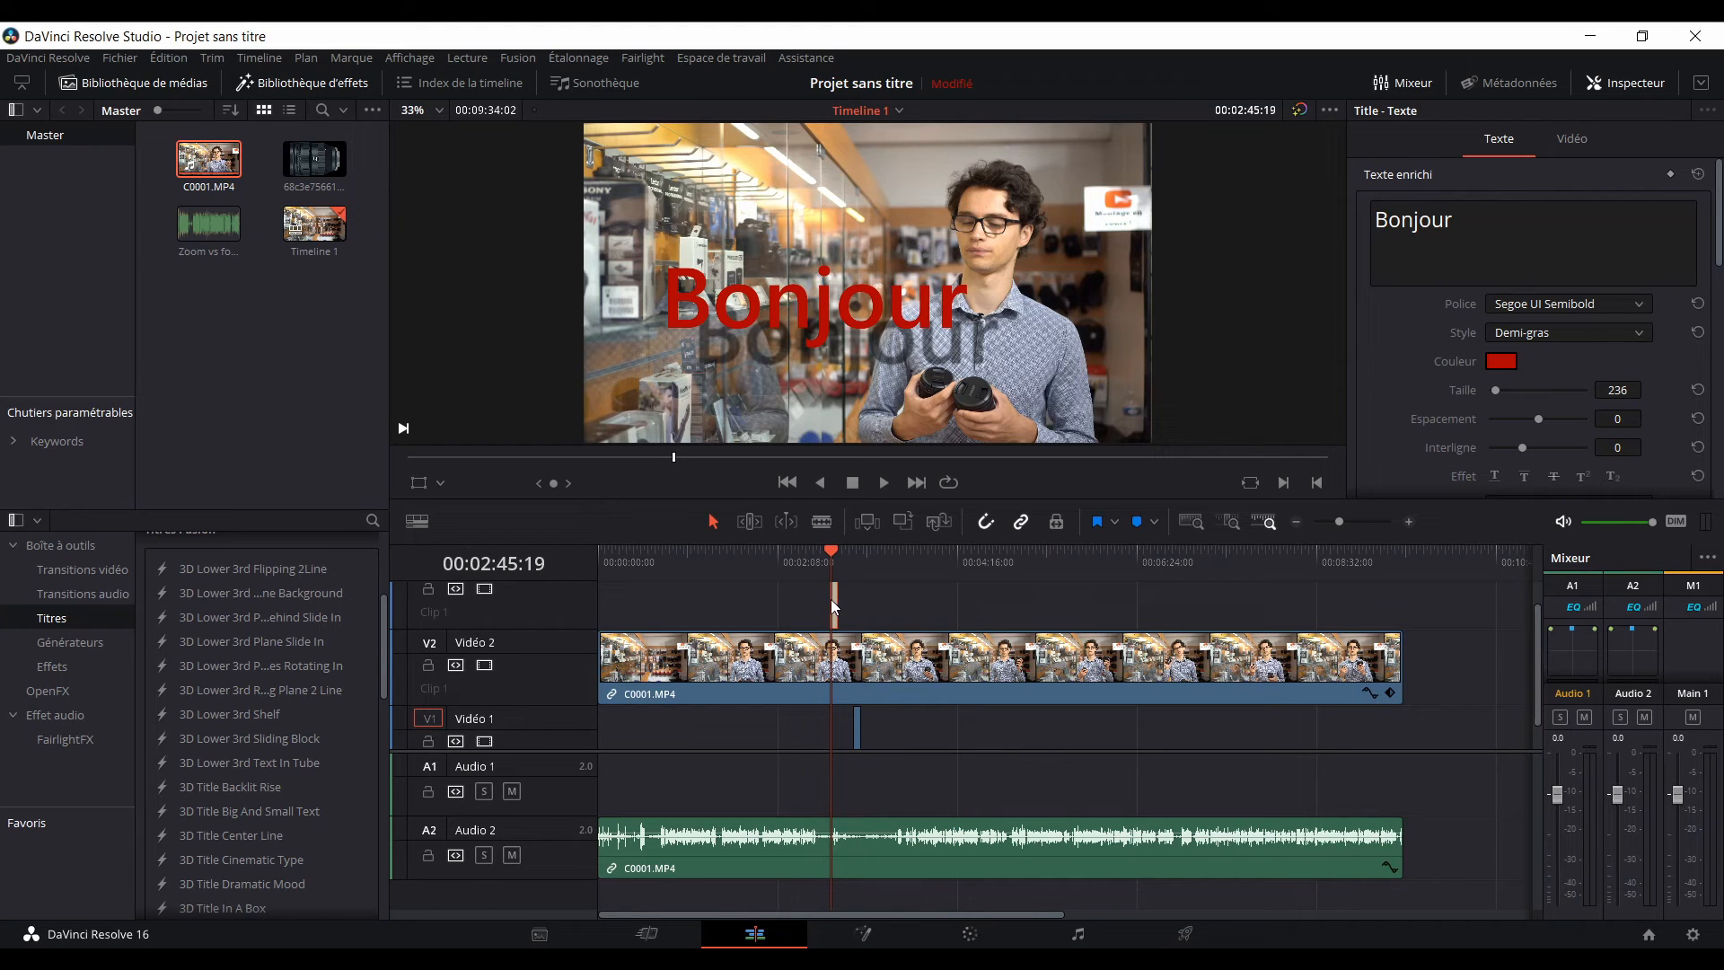
Move the Bonjour title past the end of the C0001.MP4 clip and delete it from the timeline.
key(Delete)
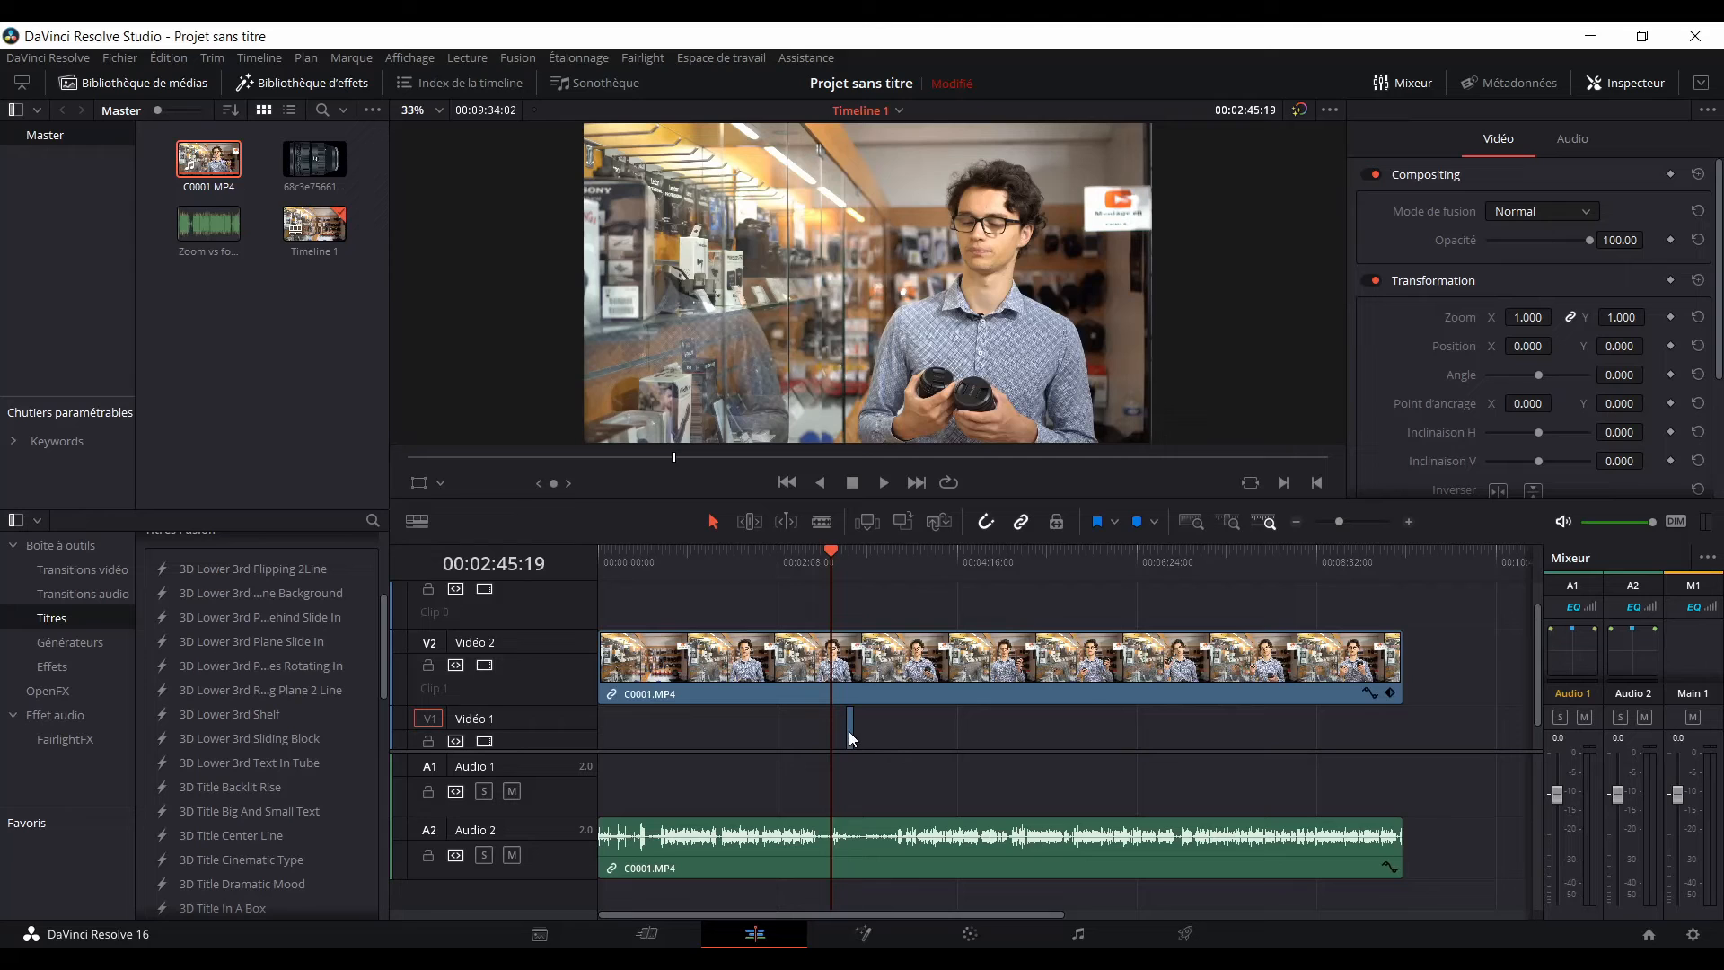
key(ctrl+z)
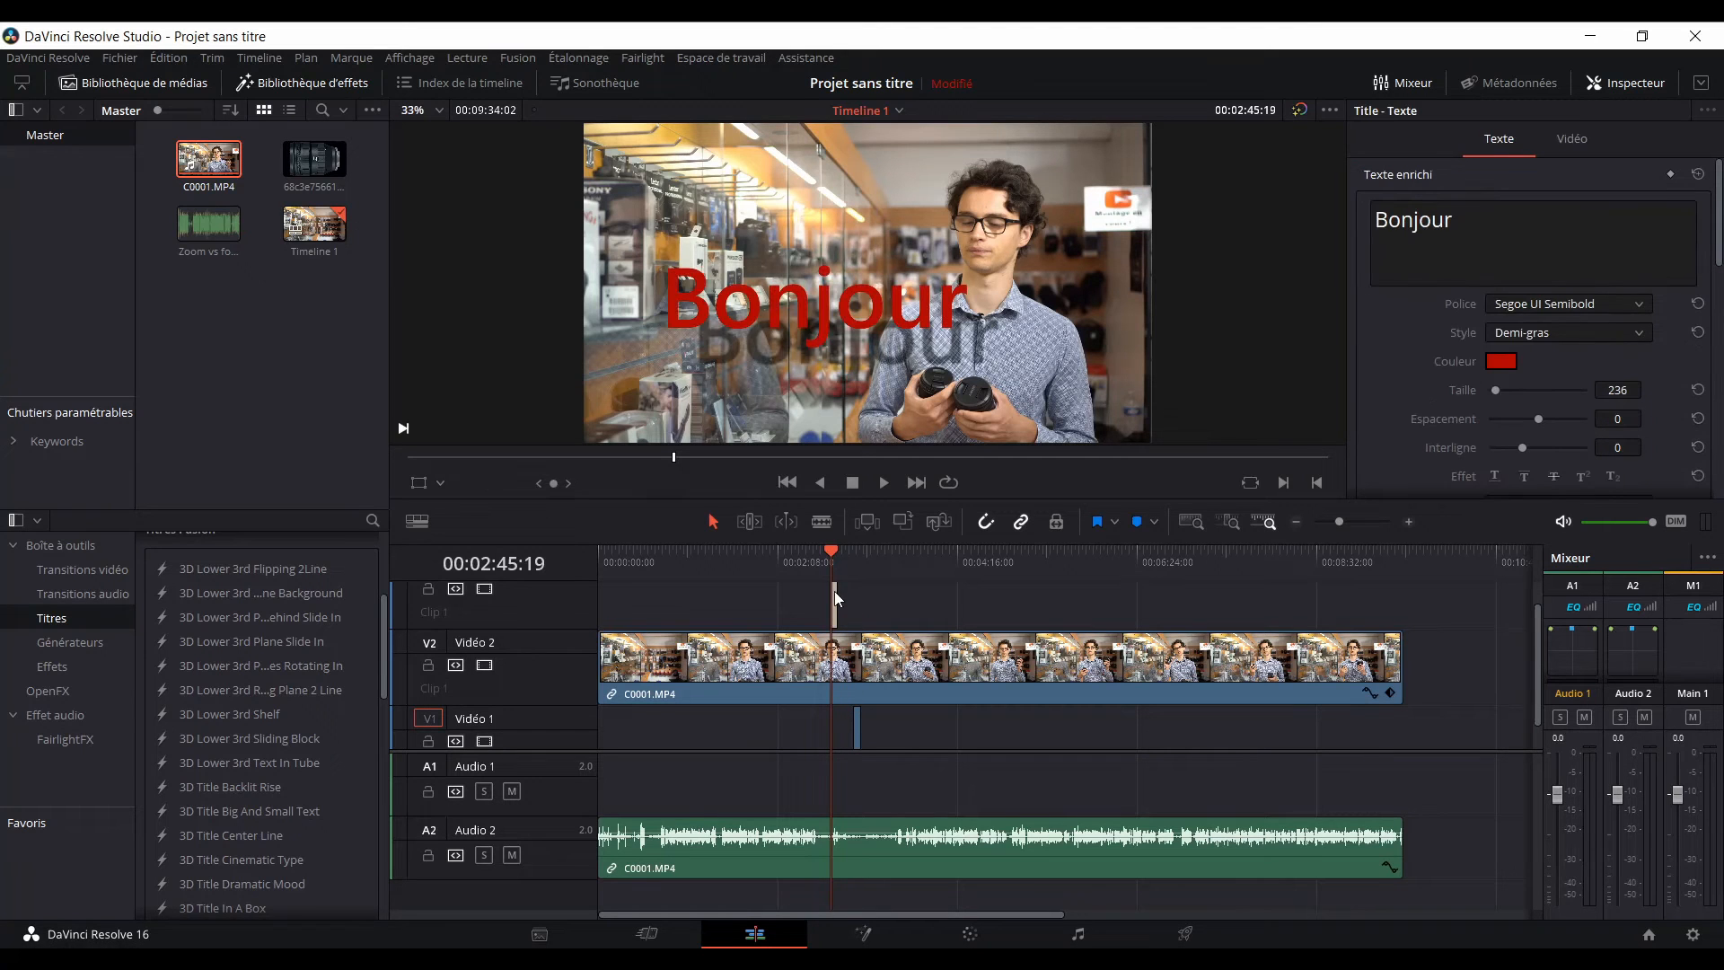
drag(835, 590, 1506, 616)
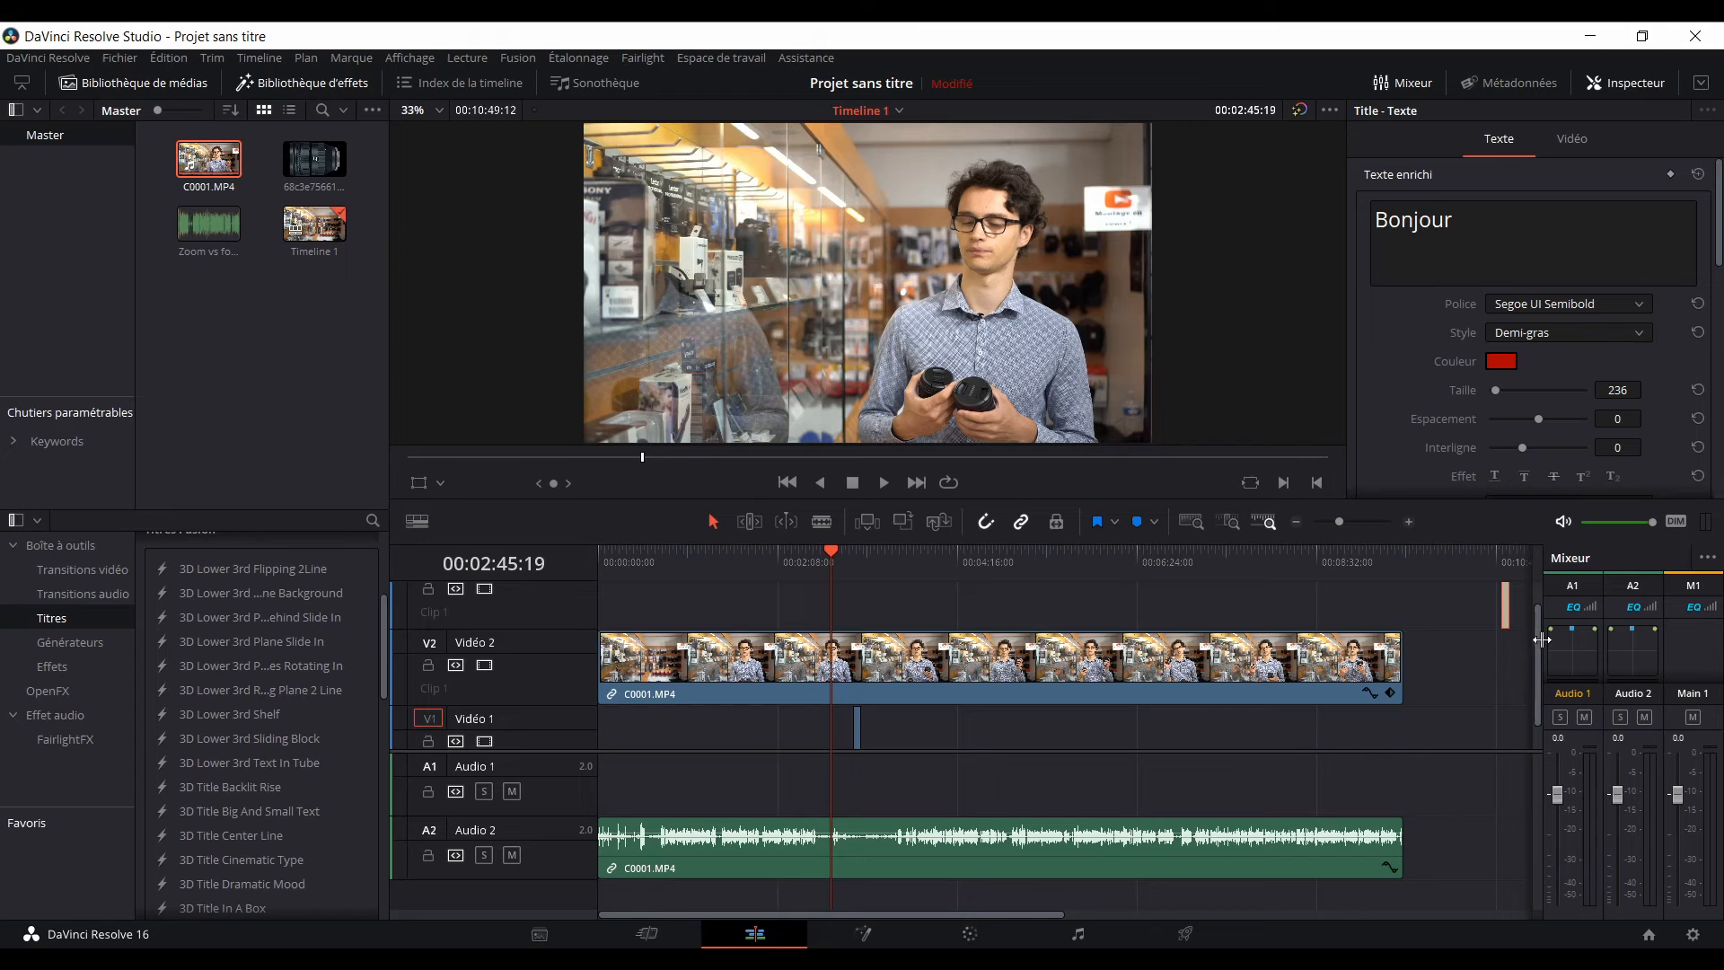
key(Delete)
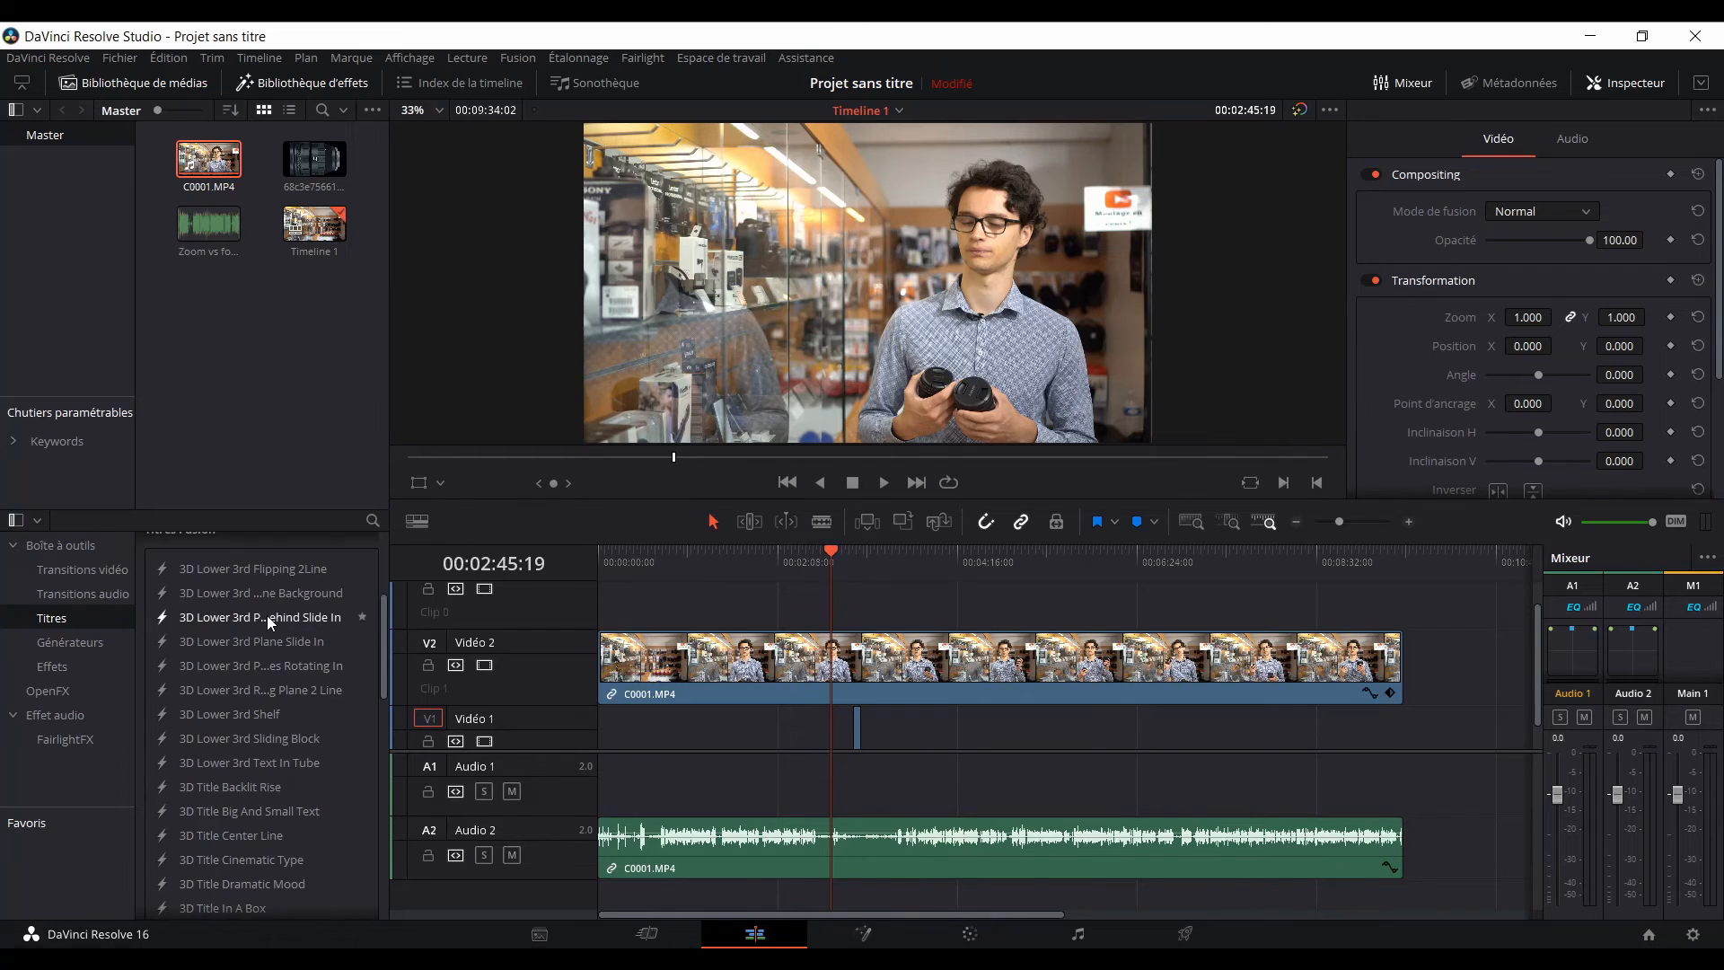
Add the 3D Title Reflective Type Fusion title above the C0001.MP4 clip and preview it around 00:02:50:04.
scroll(267, 616, down, 3)
scroll(261, 700, down, 3)
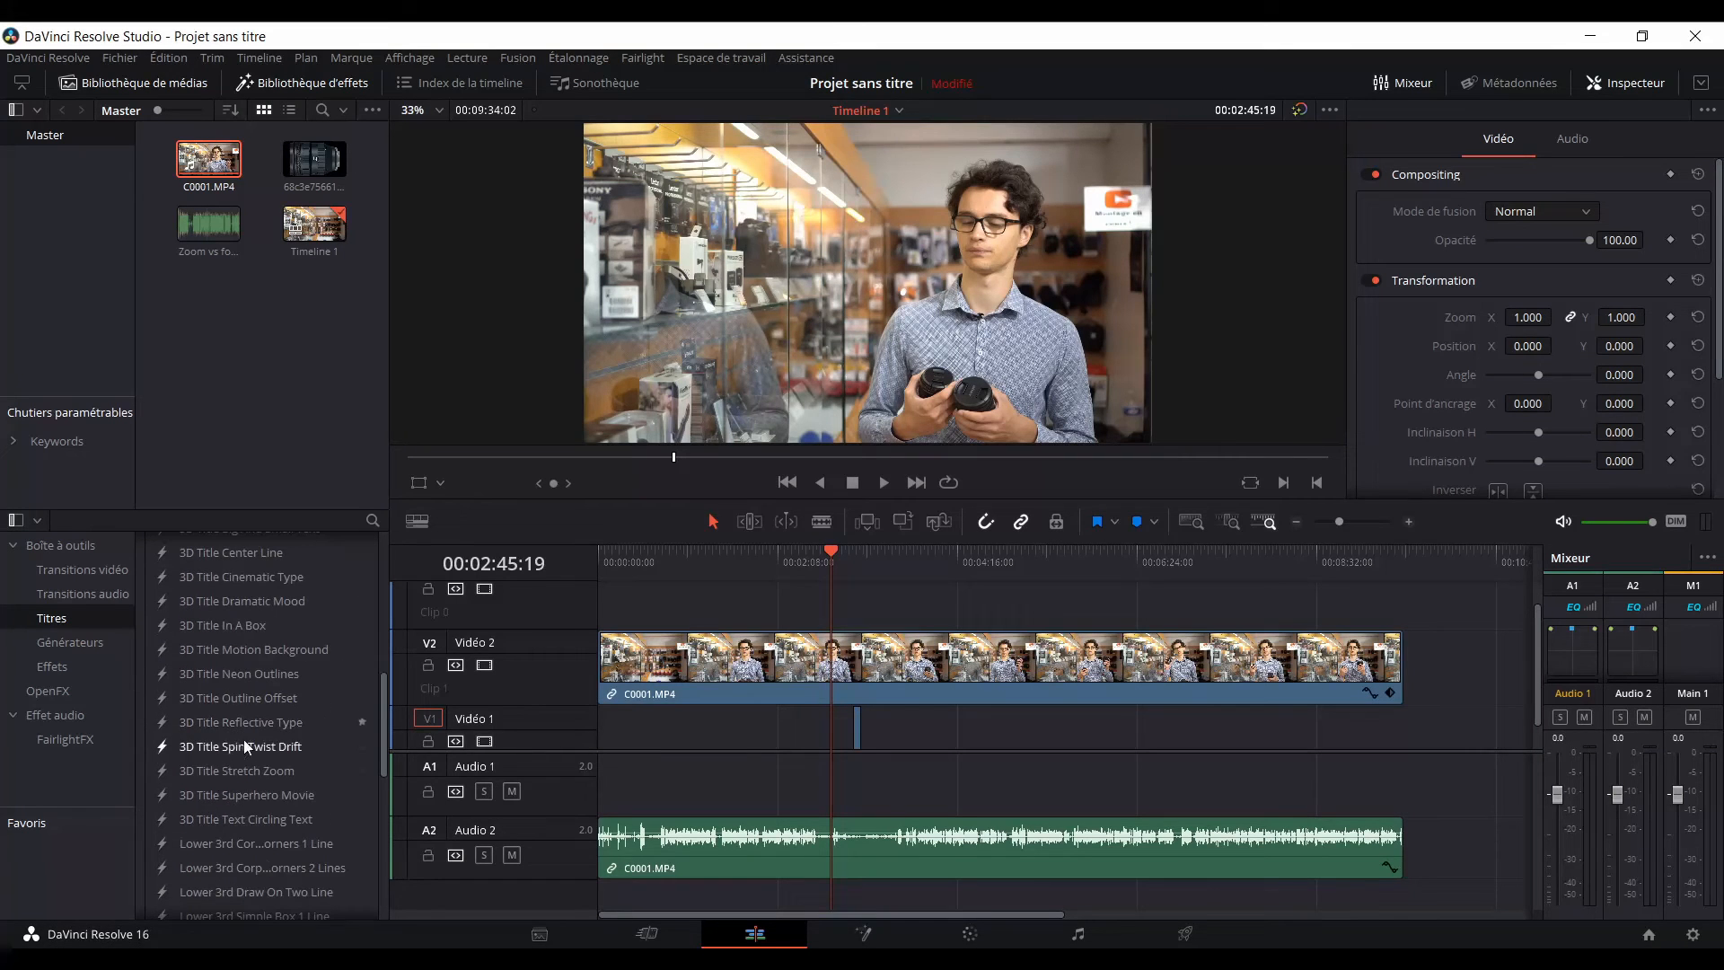
drag(242, 725, 837, 556)
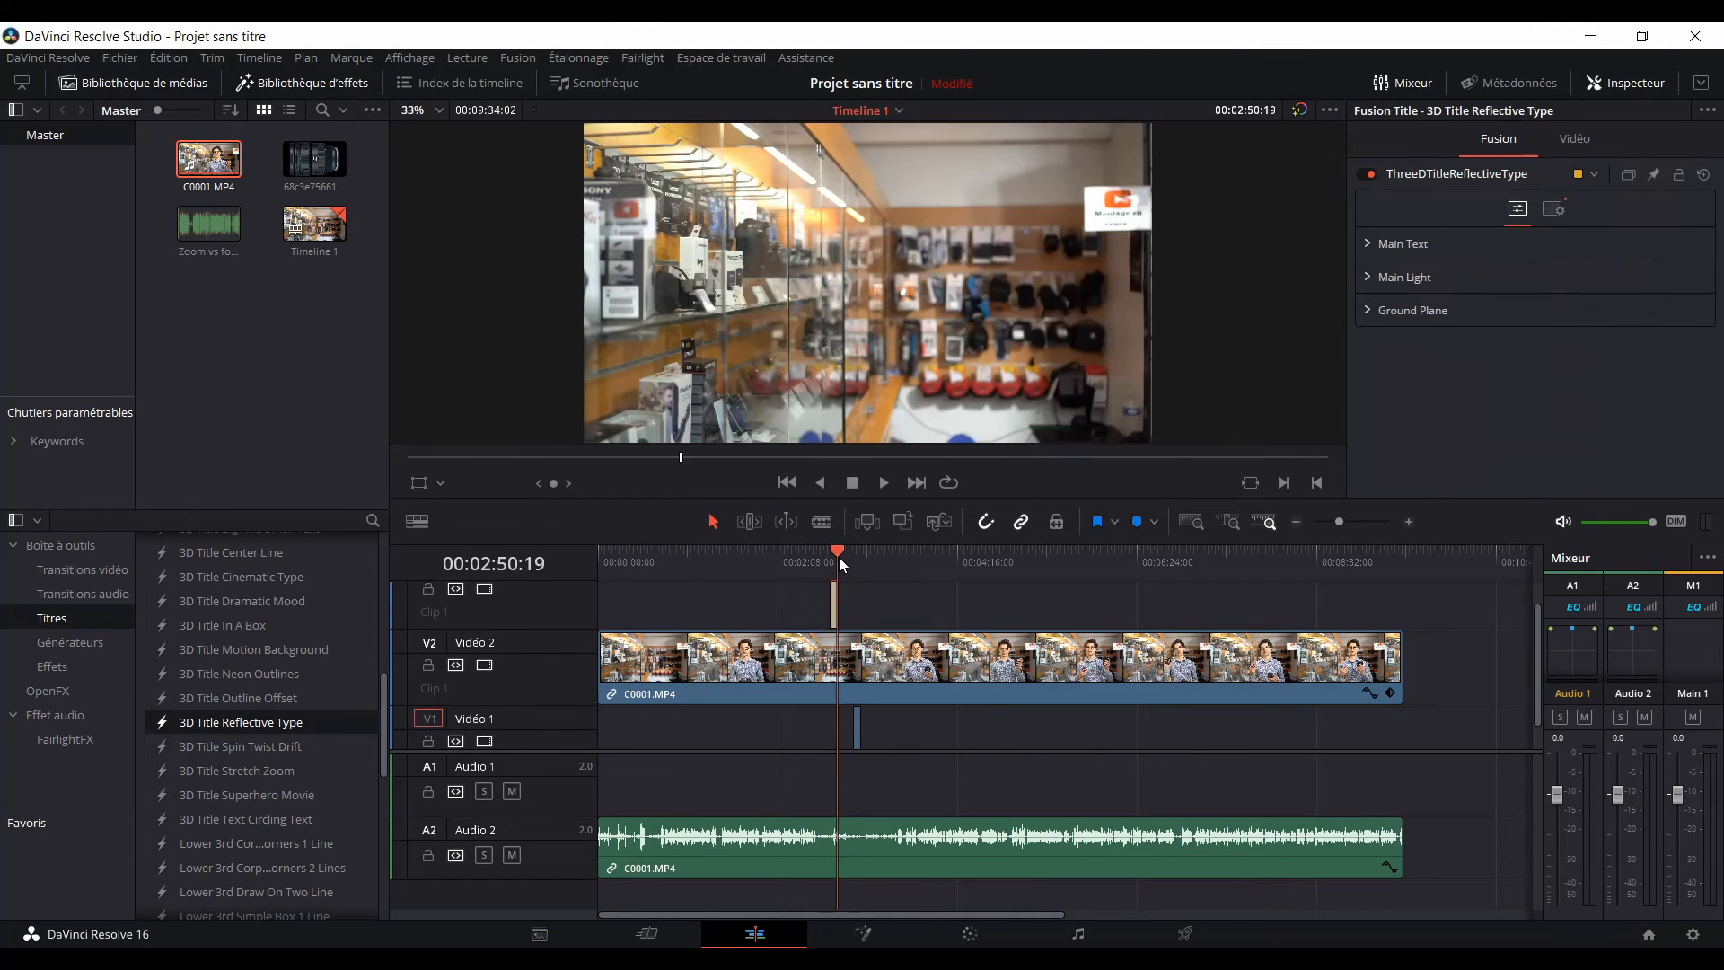
key(j)
key(k)
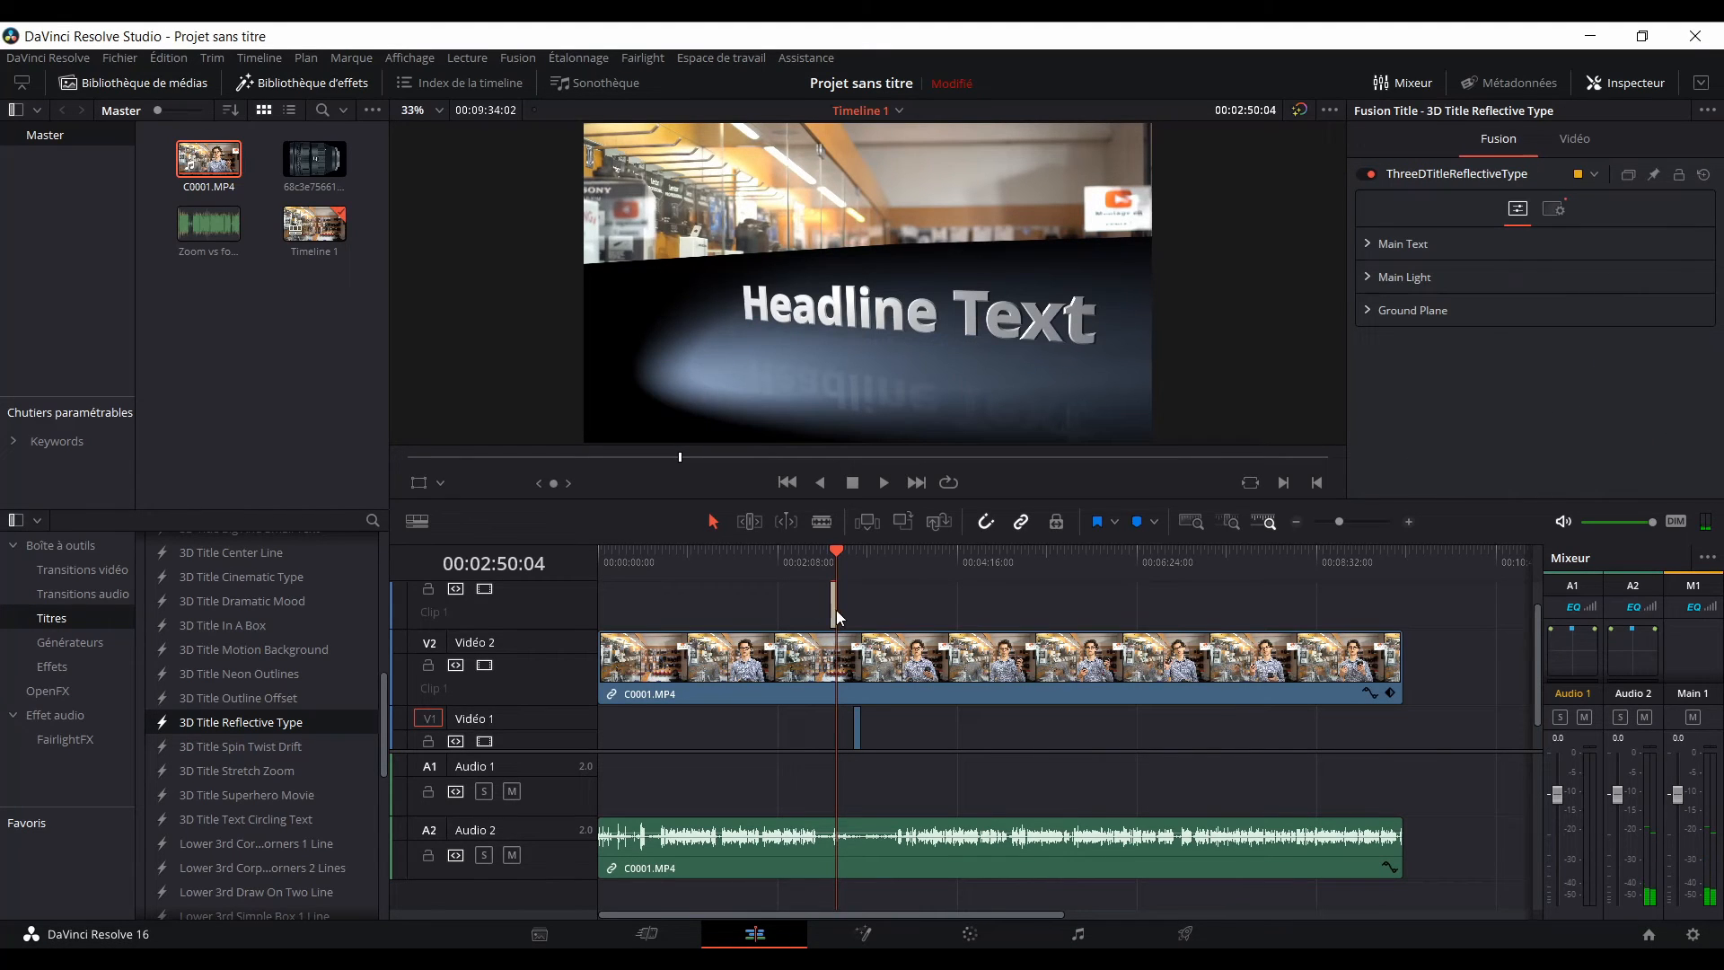
Delete the 3D Title Reflective Type title from the timeline.
scroll(242, 647, up, 5)
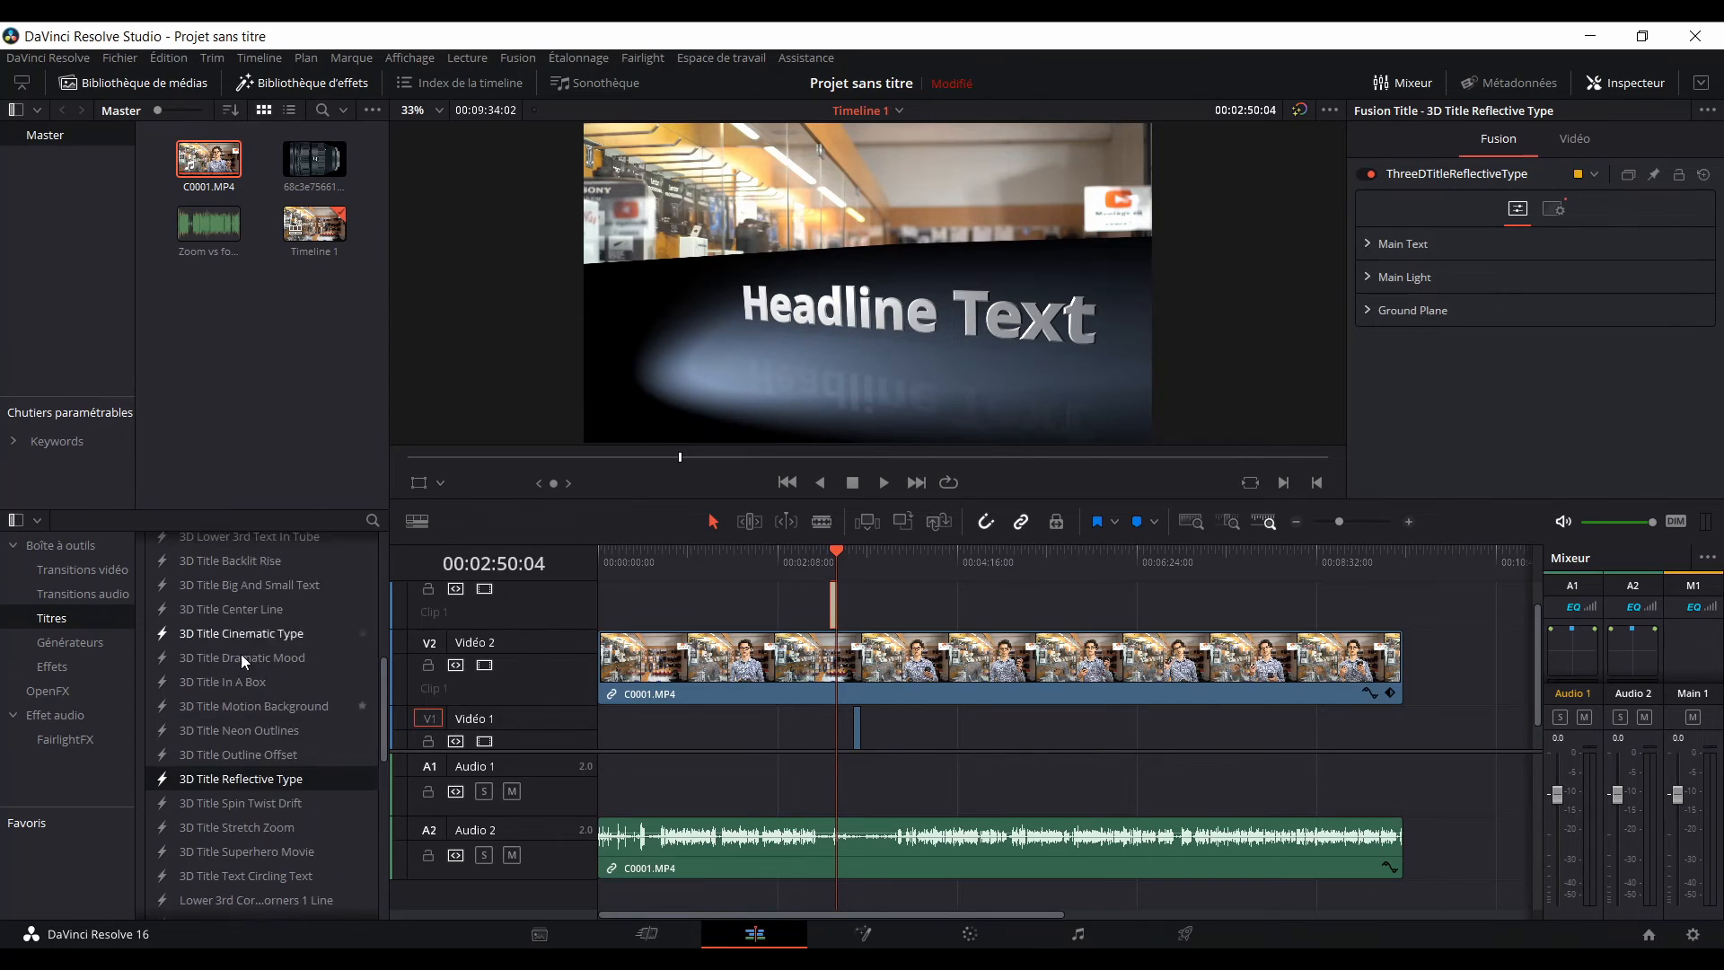
scroll(248, 681, up, 3)
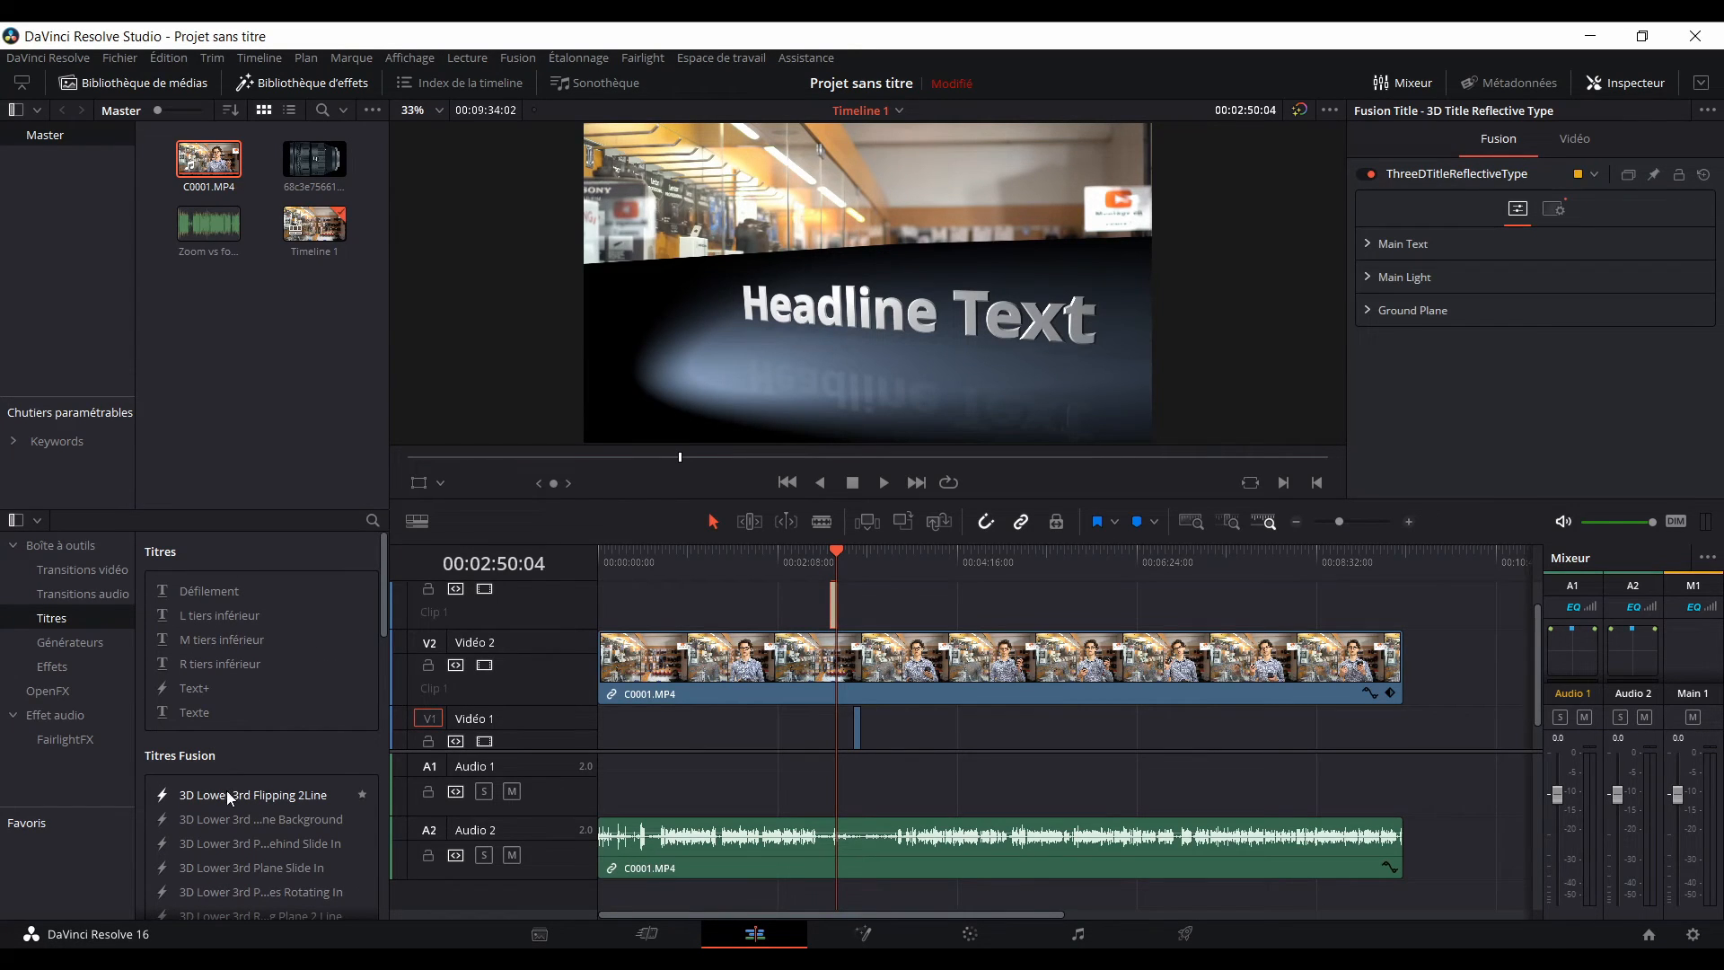
key(Delete)
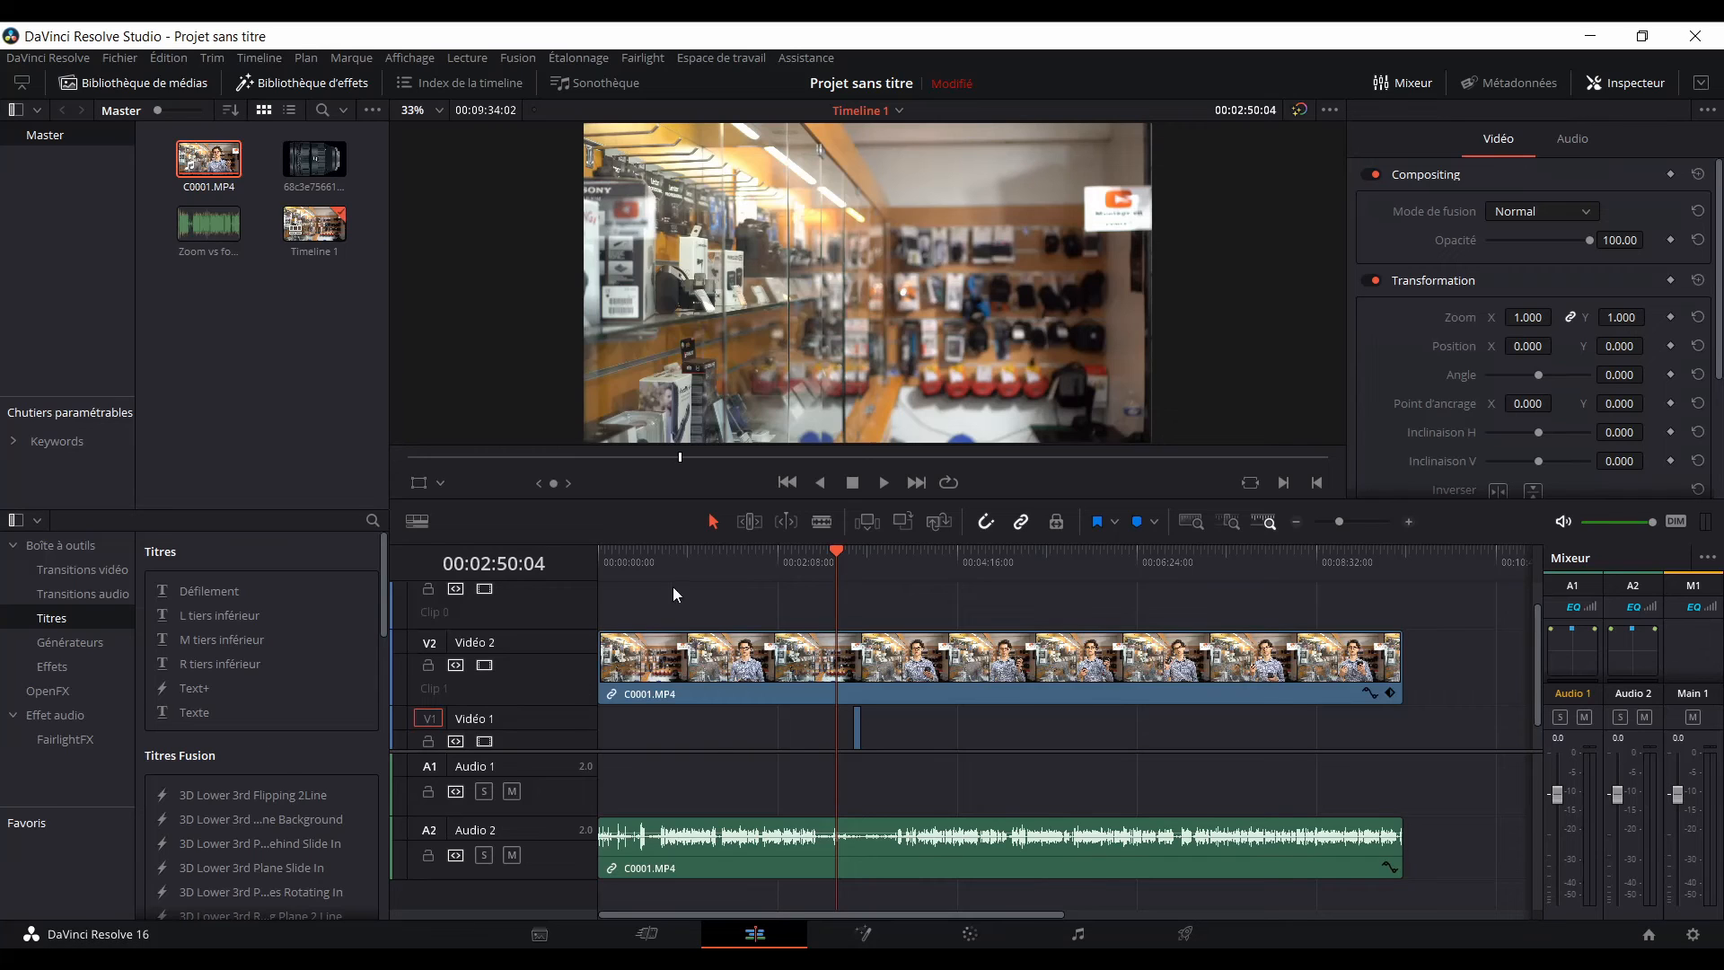
Look through the Générateurs, Effets, Transitions vidéo and Transitions audio effect categories.
click(67, 647)
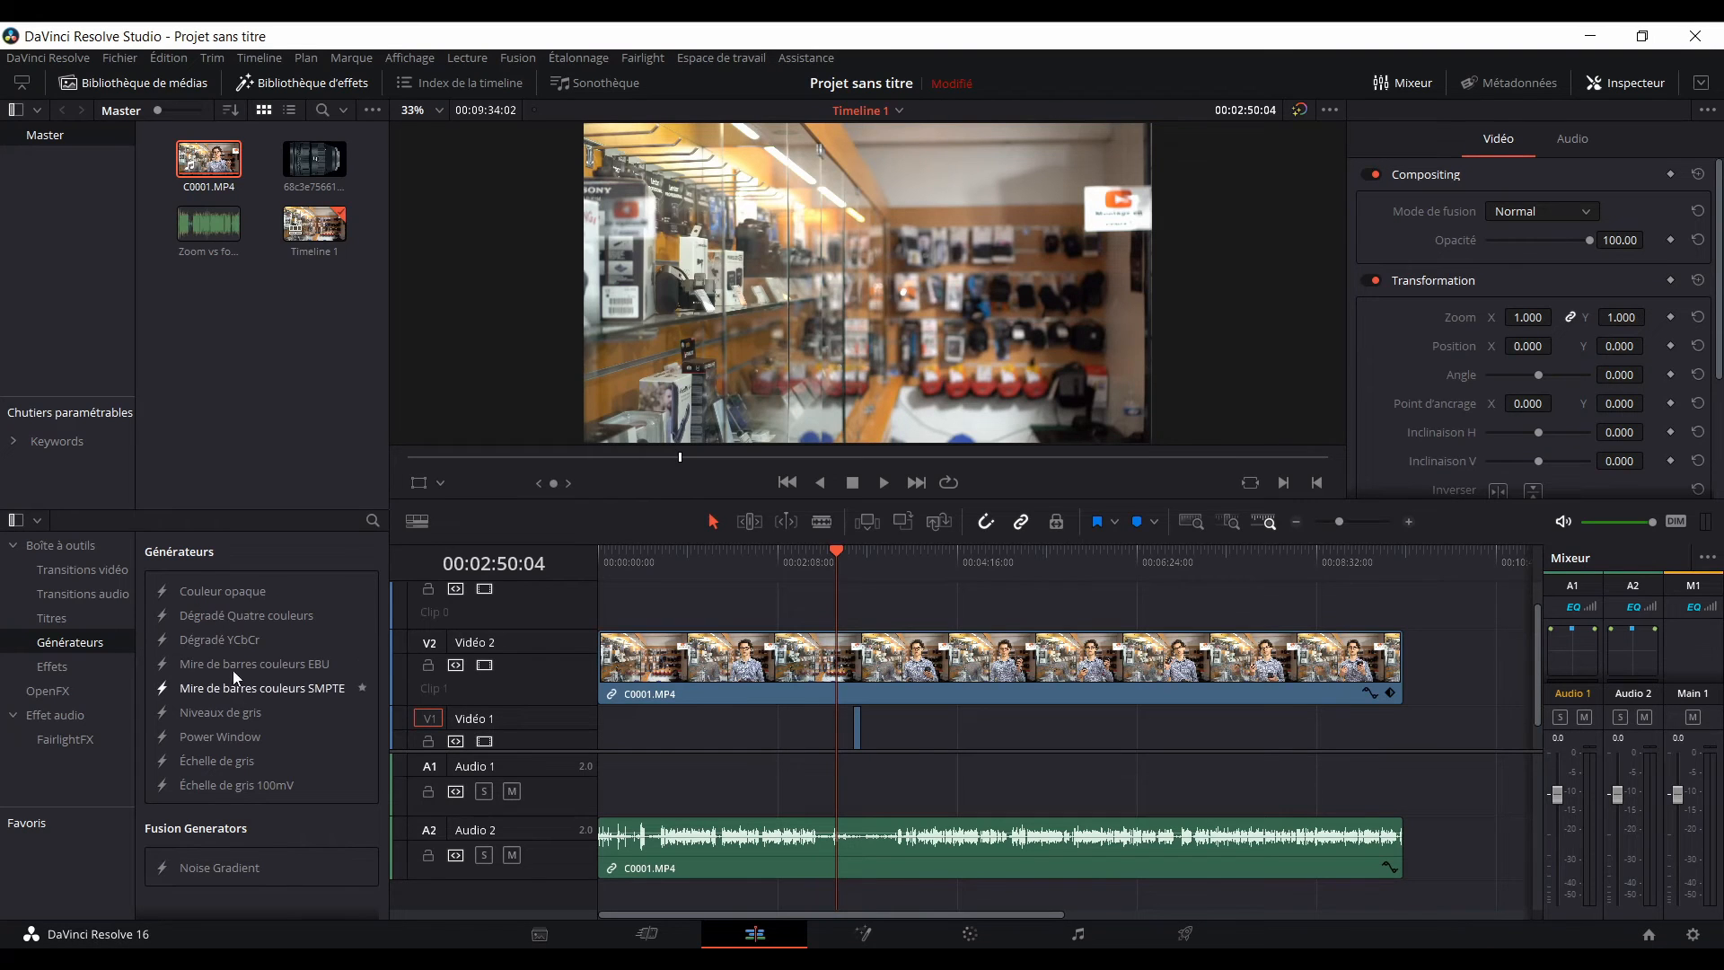
click(45, 669)
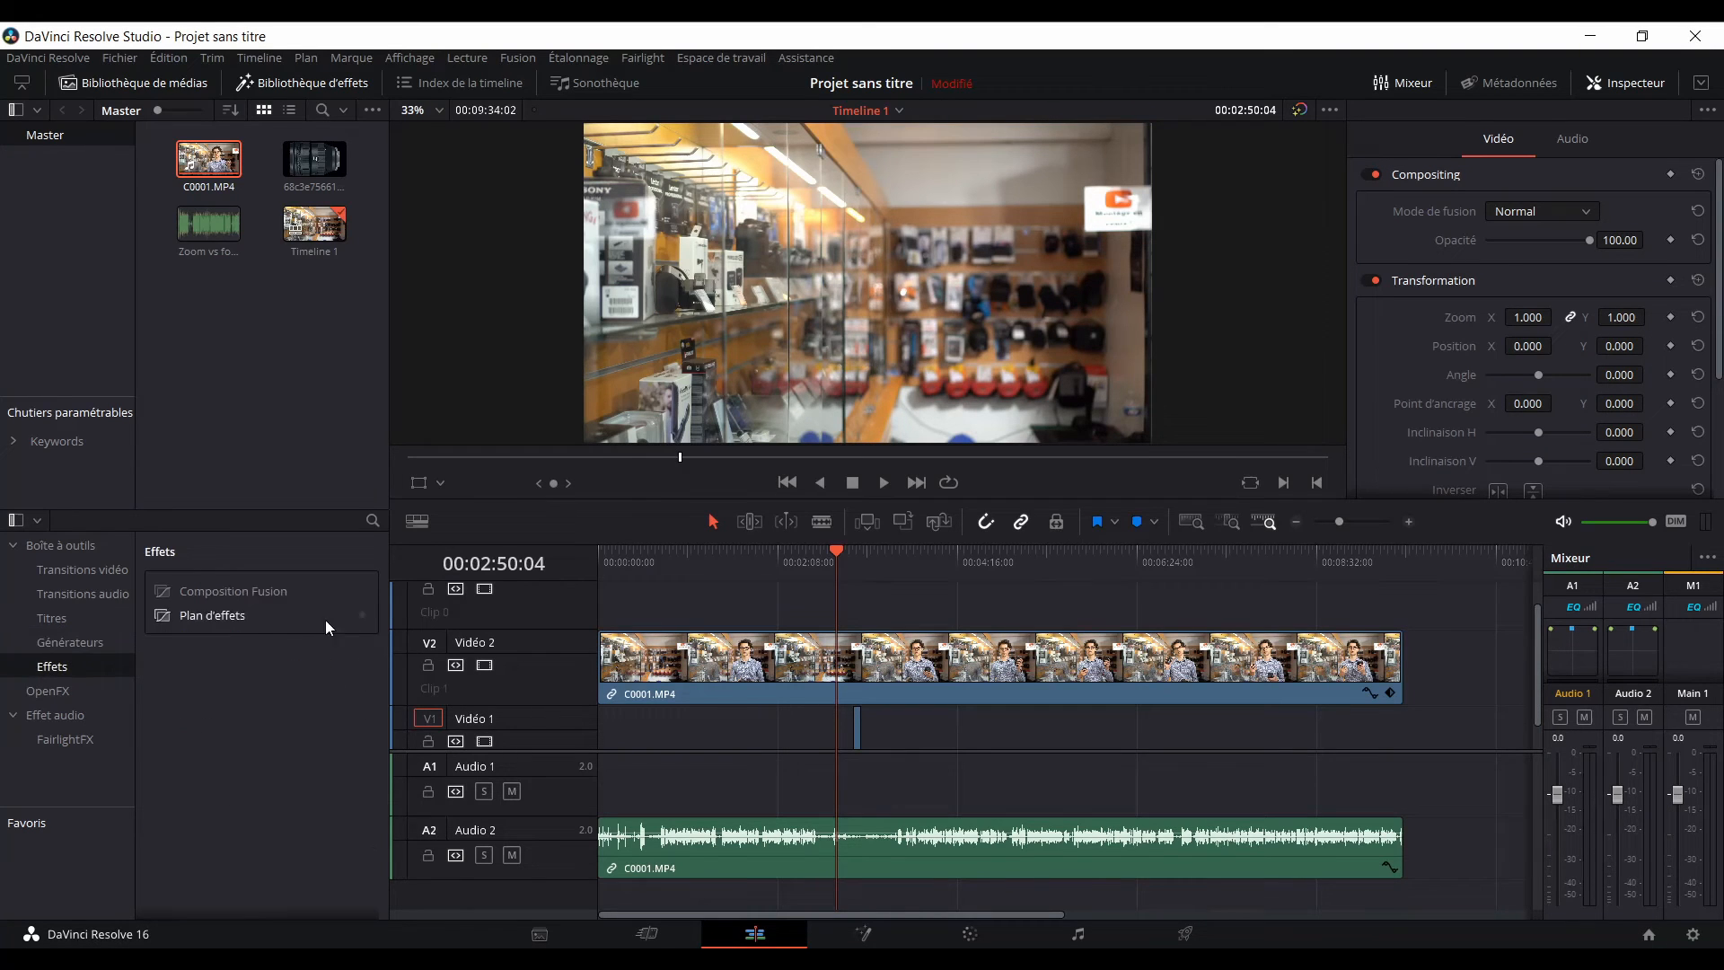
click(69, 574)
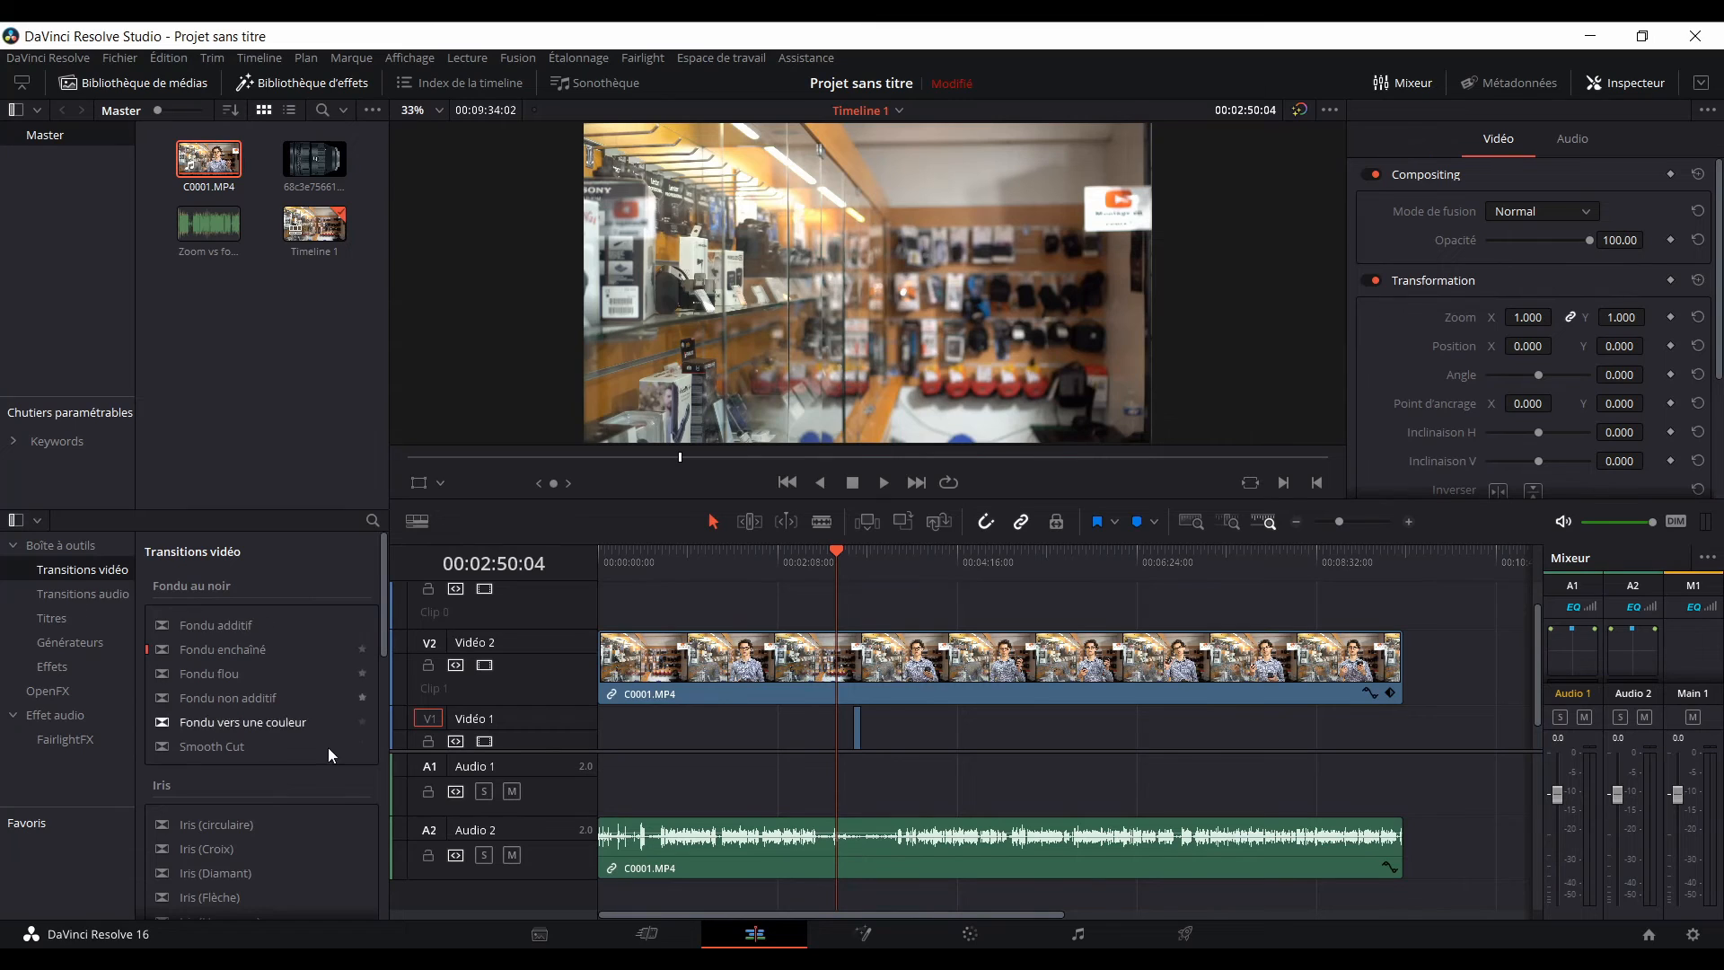
click(62, 596)
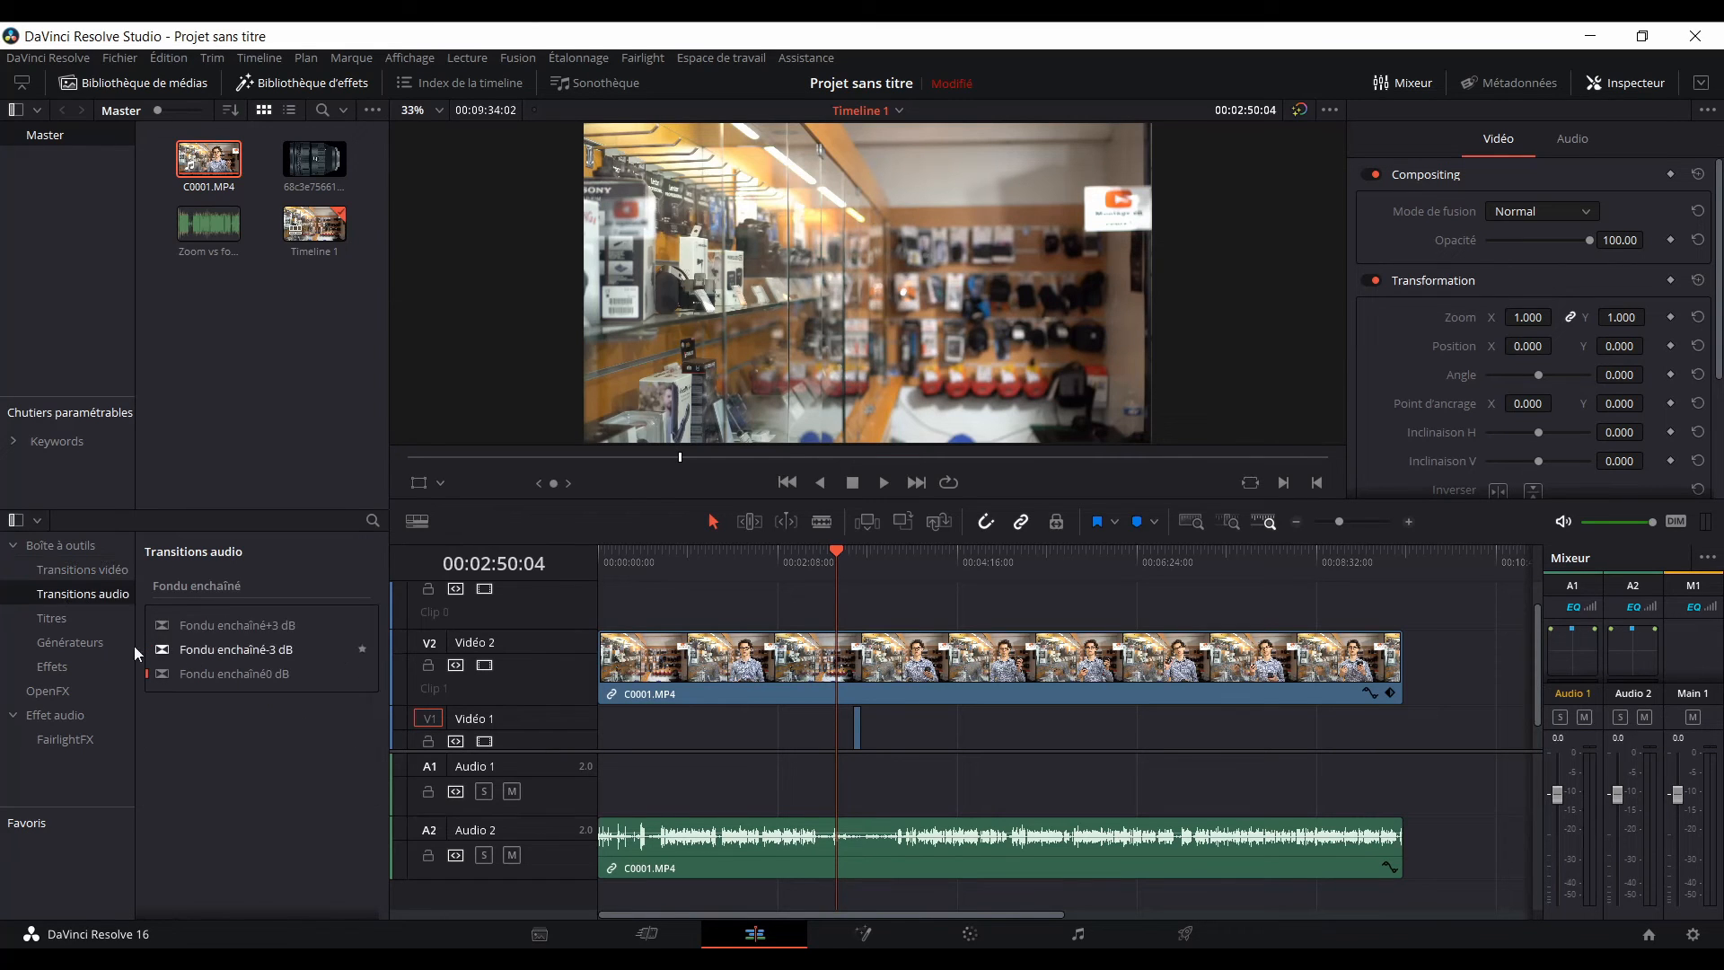
Place the 3D Lower 3rd Rotating Plane 2 Line Fusion title above the C0001.MP4 clip at the playhead.
click(78, 616)
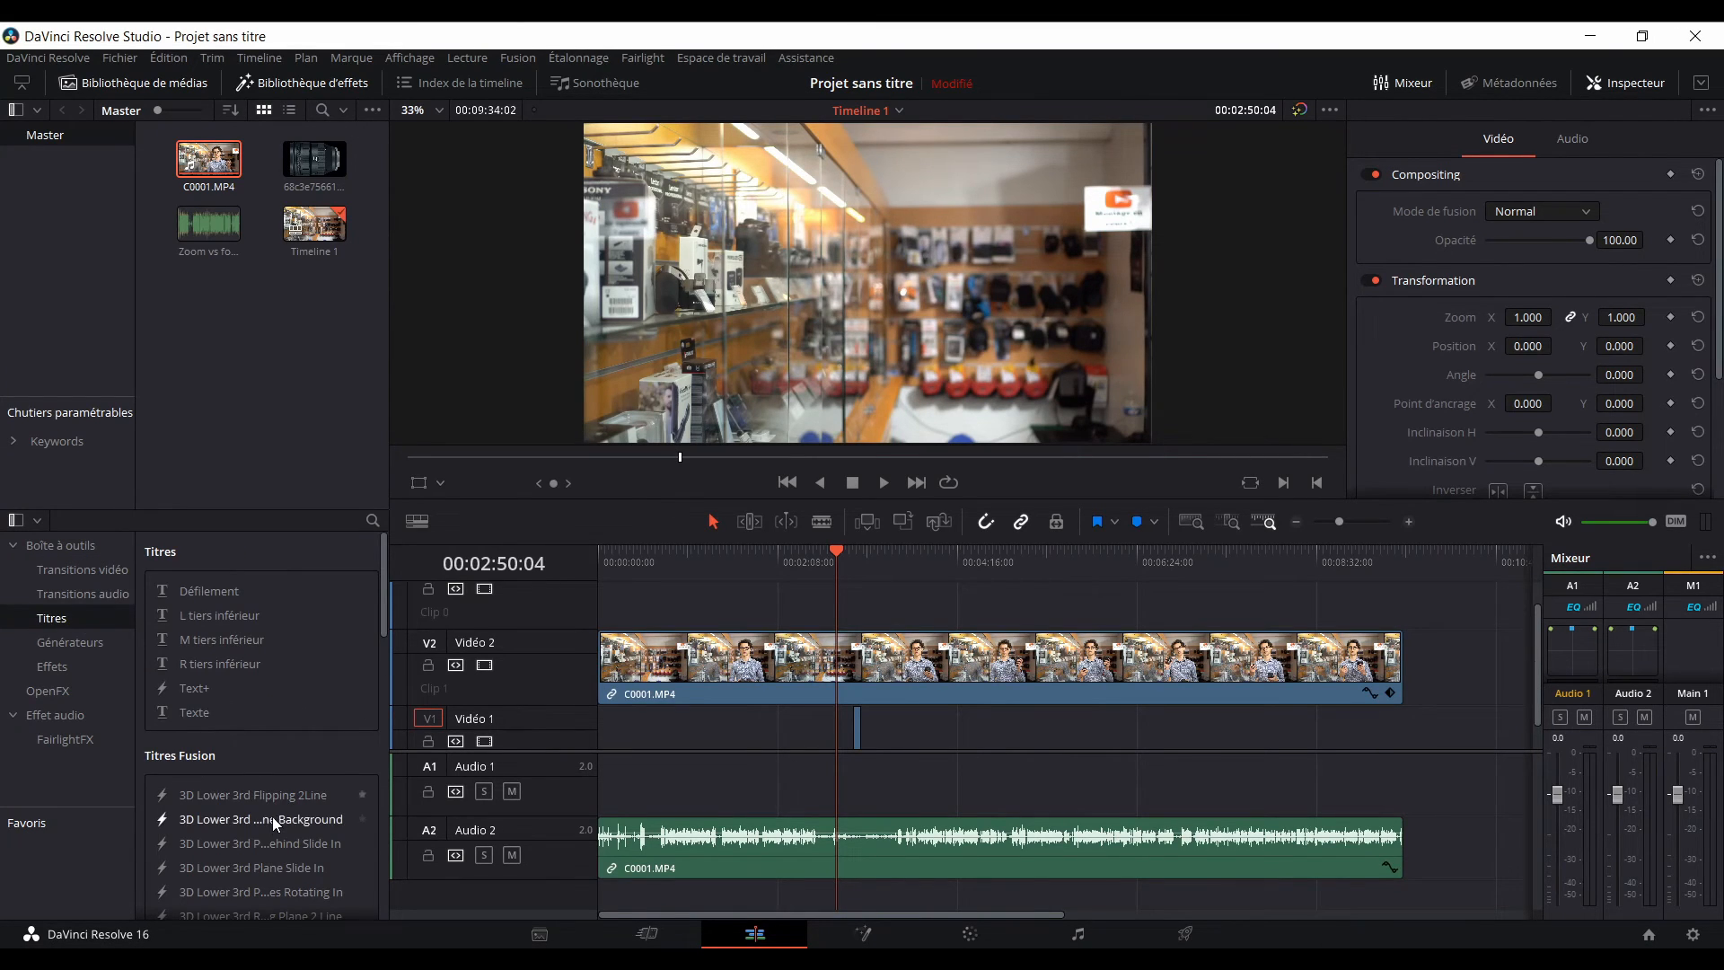
scroll(266, 816, down, 3)
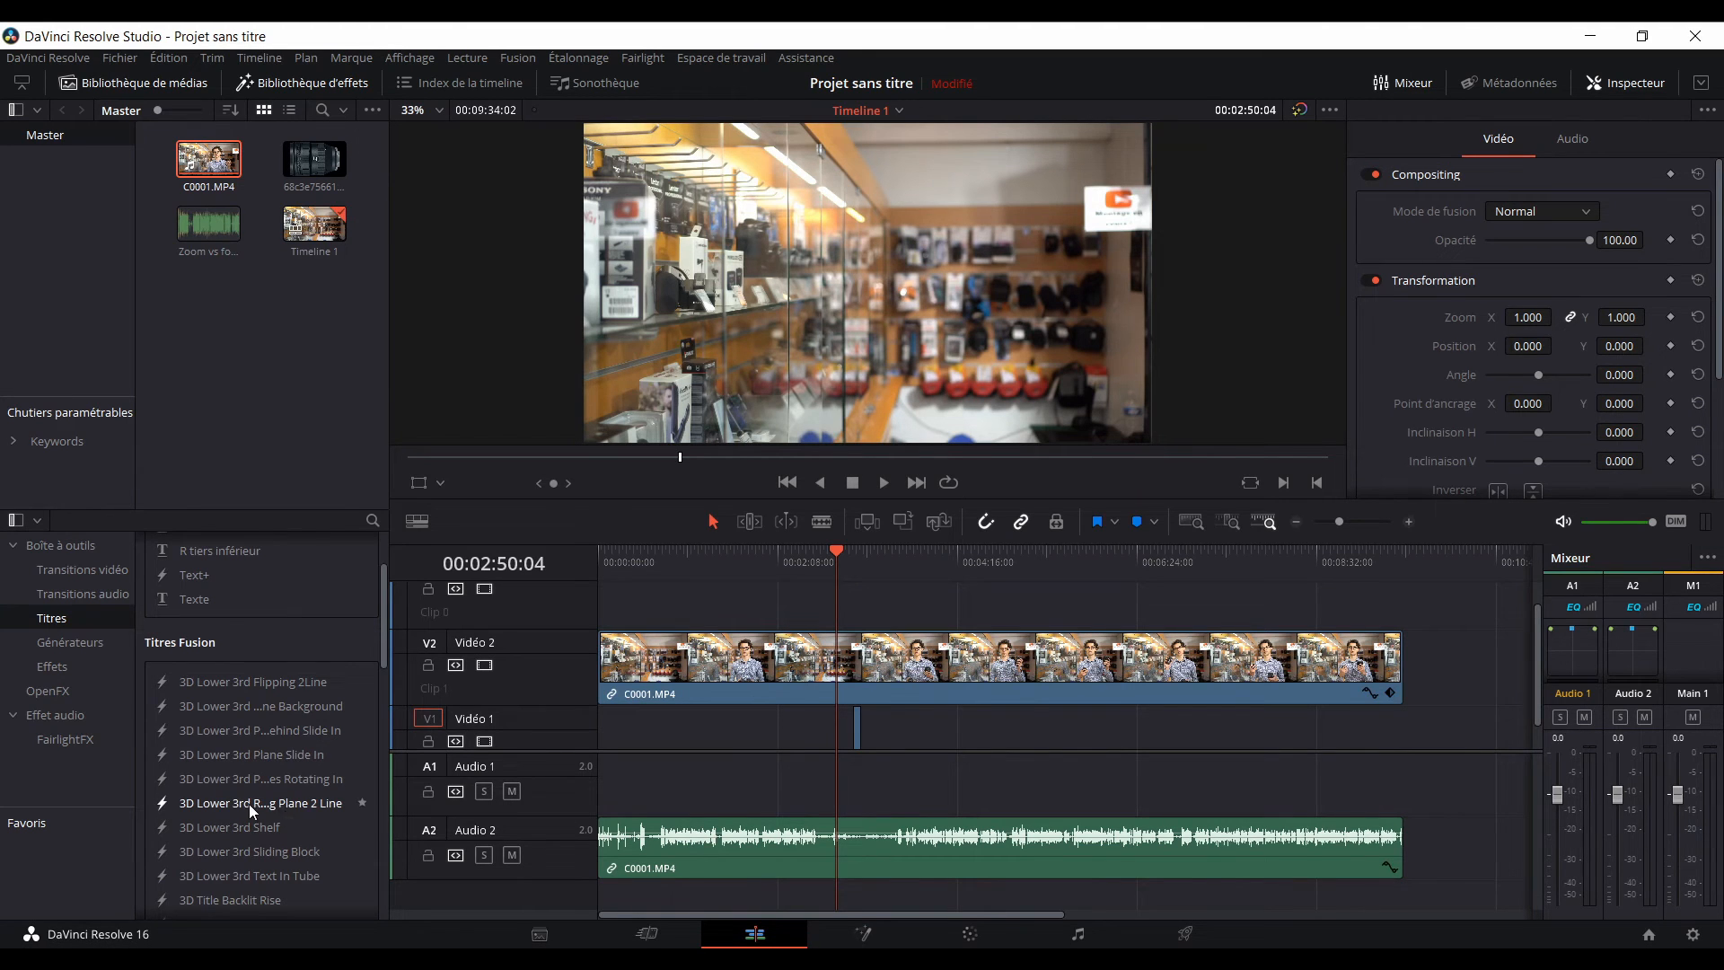
drag(250, 804, 839, 596)
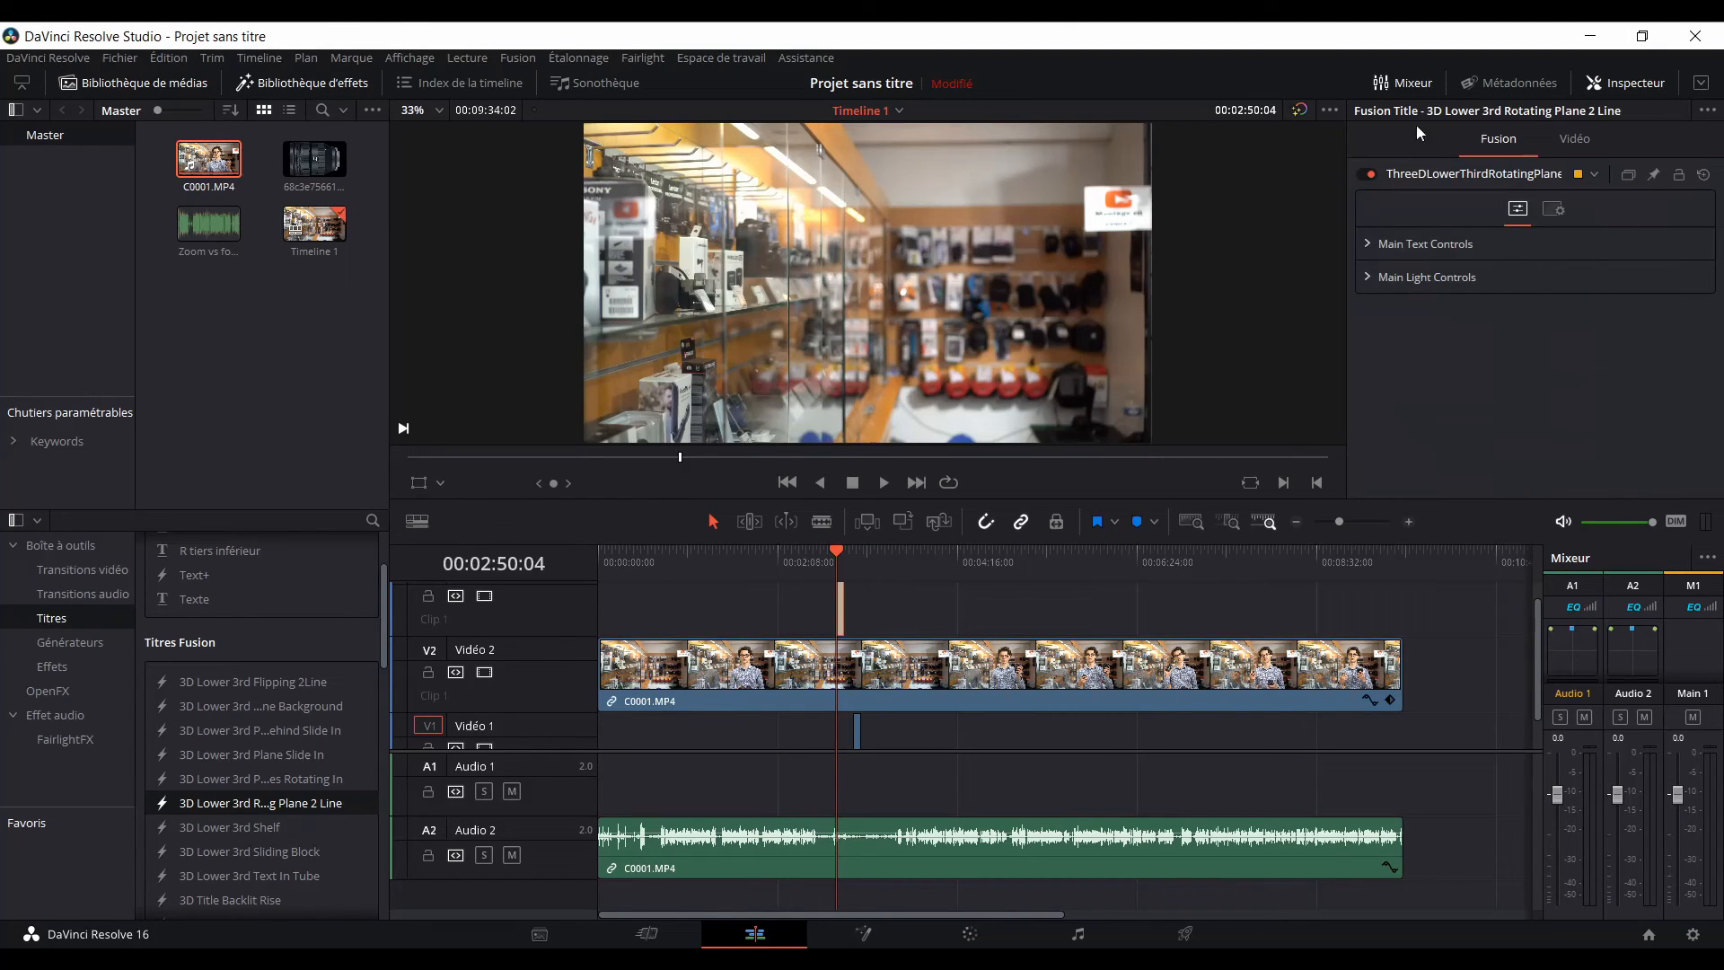
Examine the lower-third title's Main Text Controls, including its font, styled text and colour settings.
click(1372, 243)
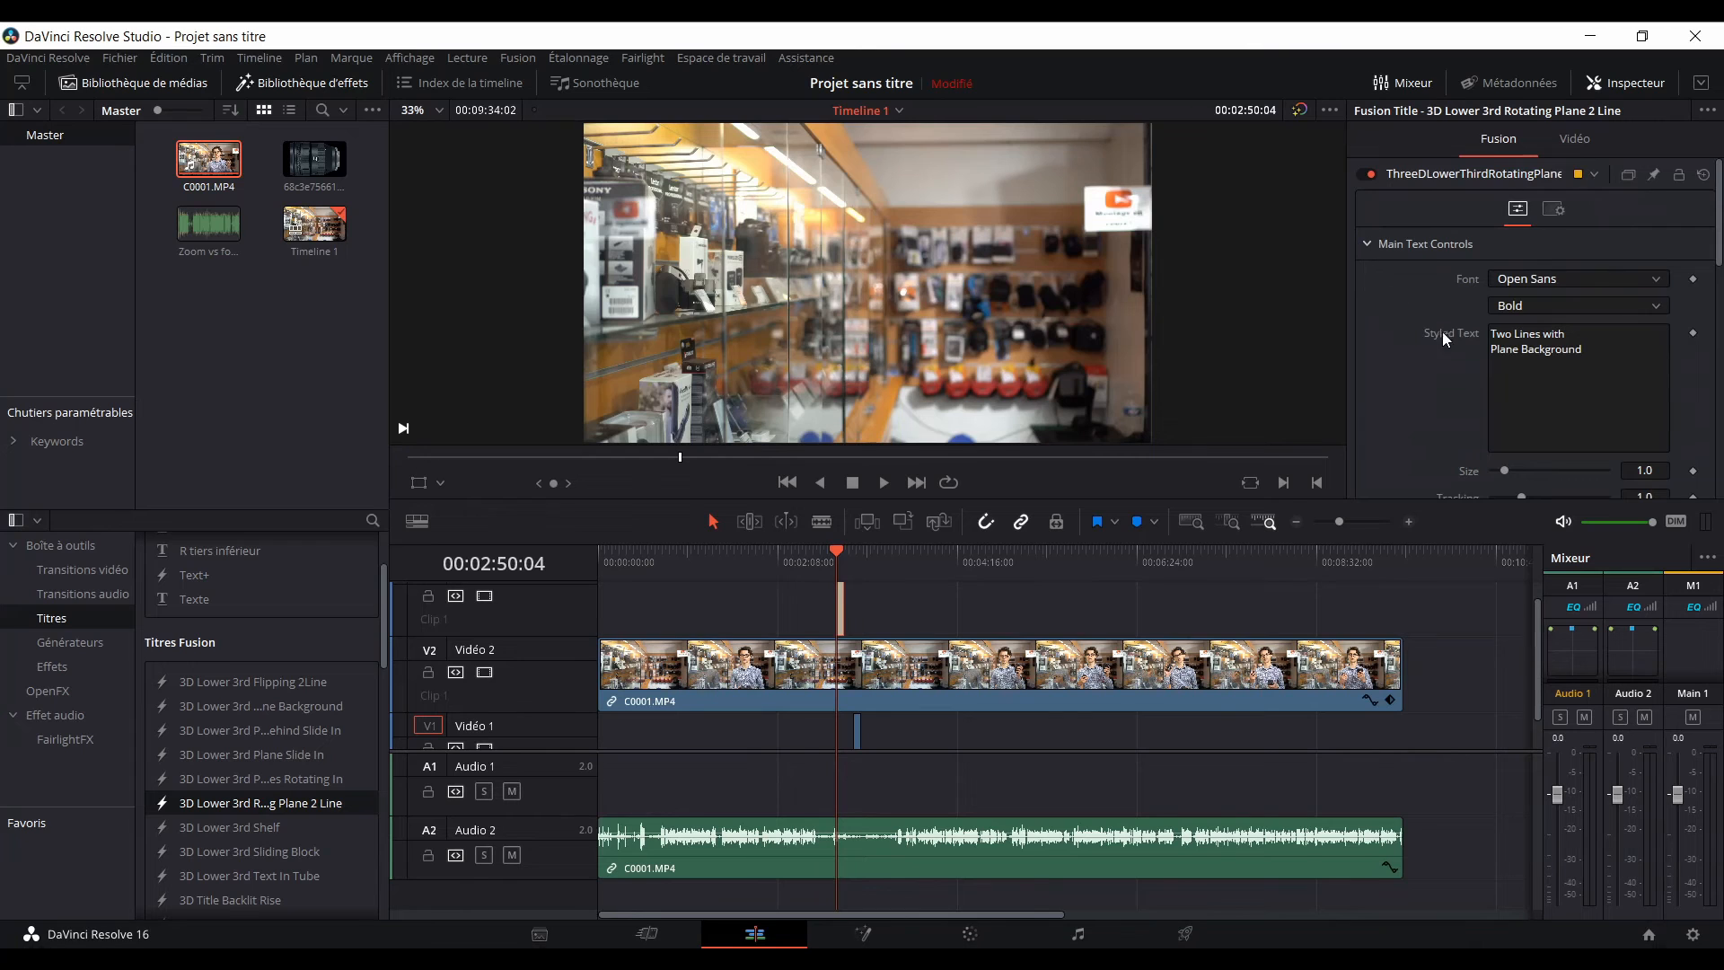
scroll(1422, 386, down, 4)
scroll(1422, 386, up, 4)
scroll(1406, 322, down, 6)
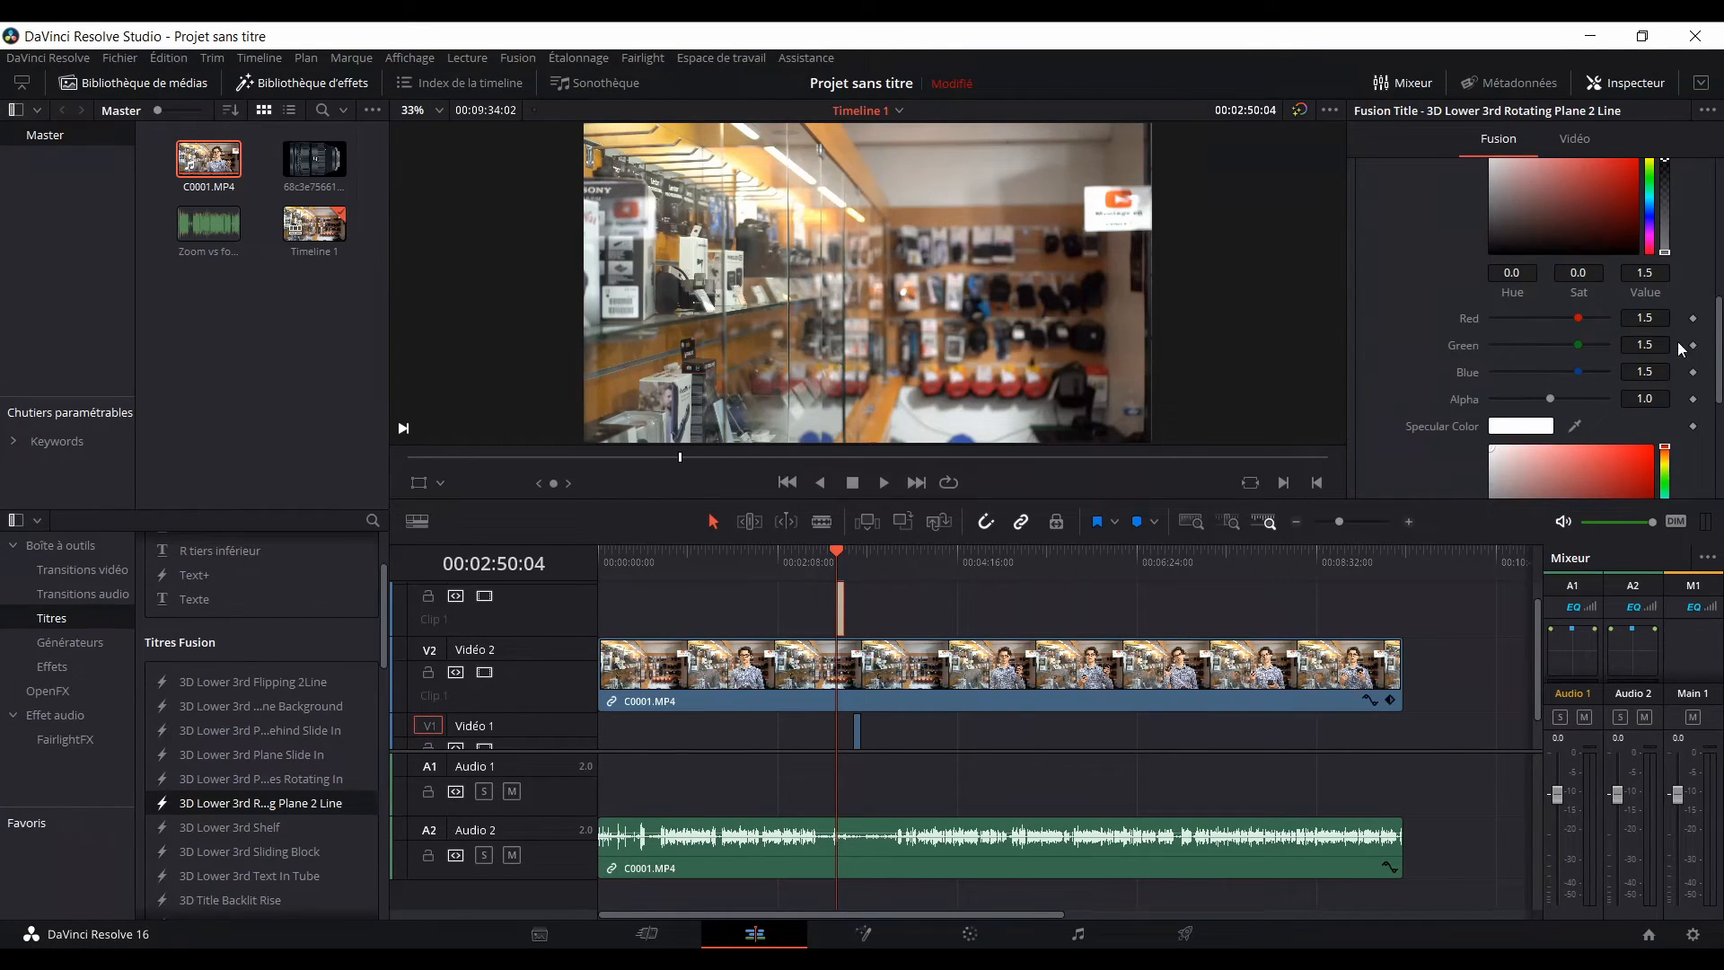
scroll(1437, 359, down, 5)
scroll(1445, 369, up, 11)
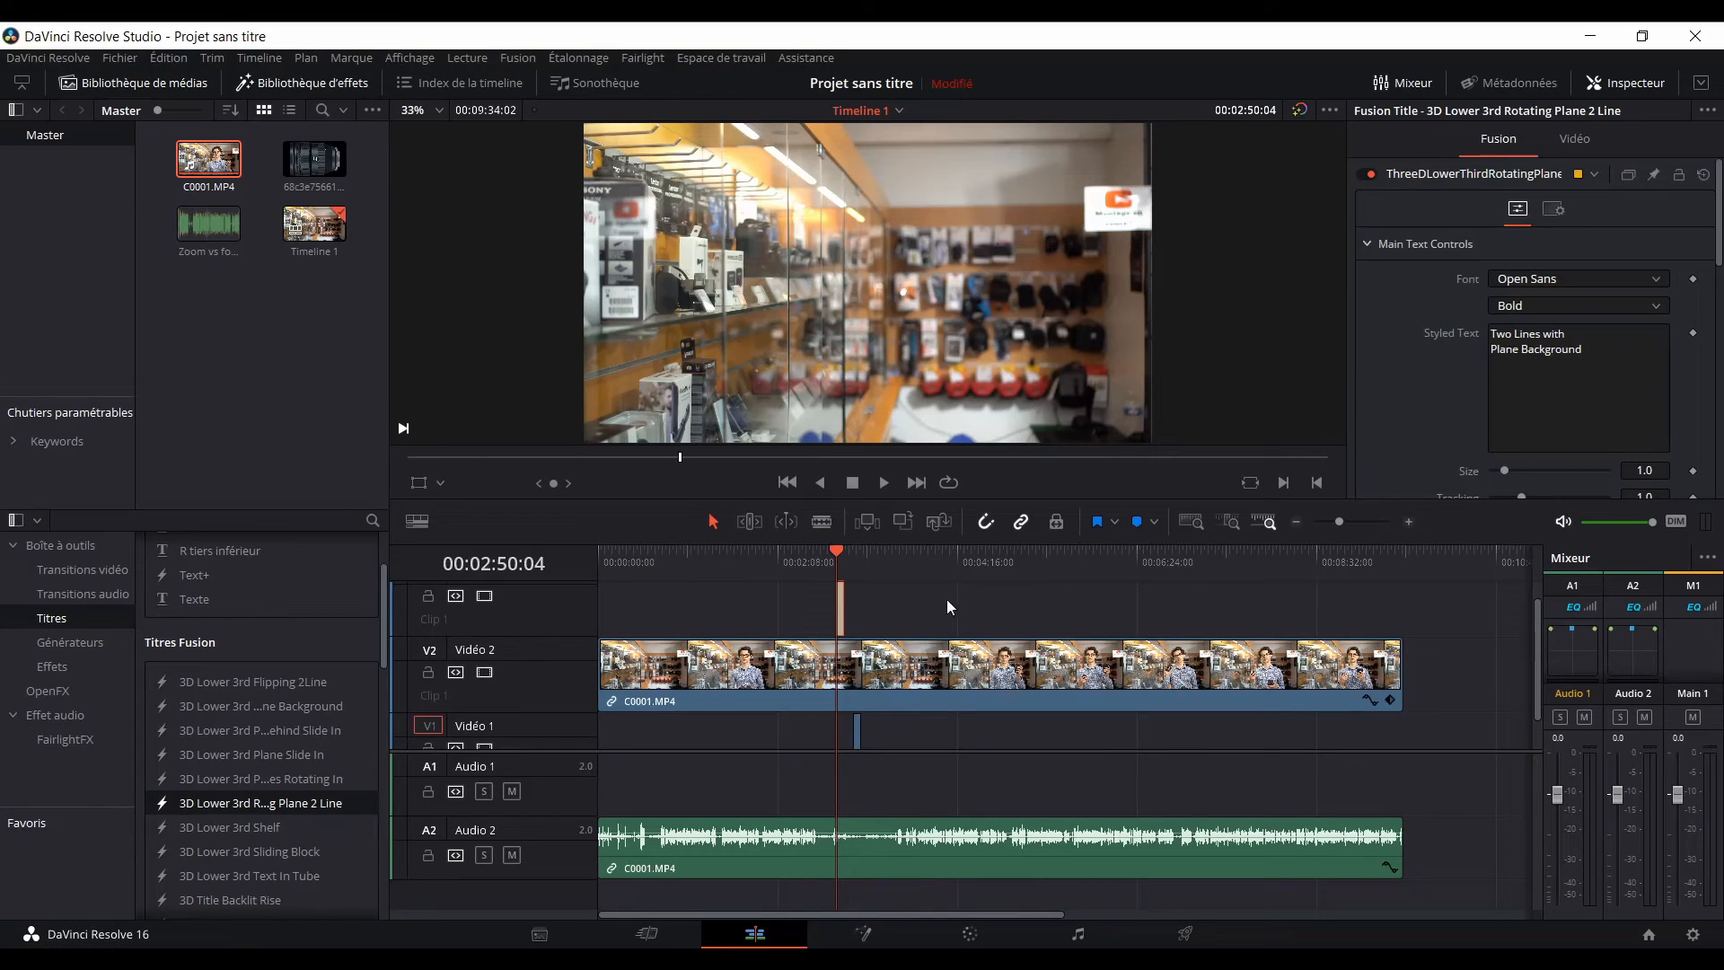
Move the lower-third title past the end of the C0001.MP4 clip and delete it.
drag(843, 612, 1447, 636)
key(Delete)
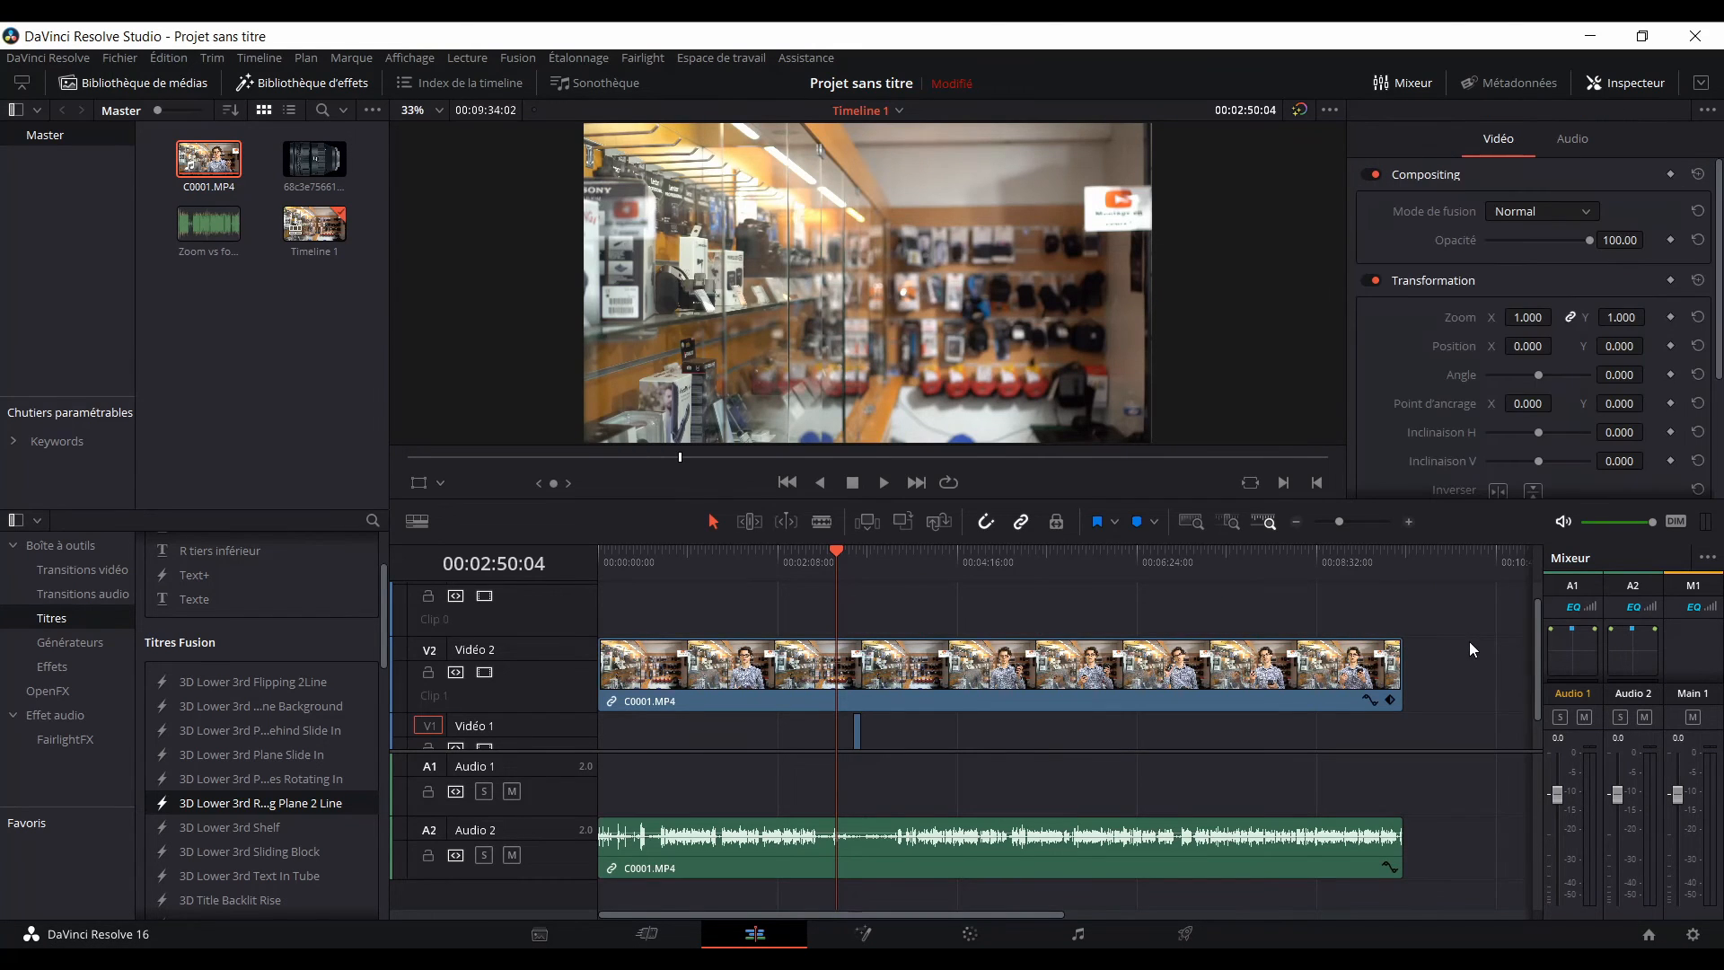
scroll(214, 610, up, 3)
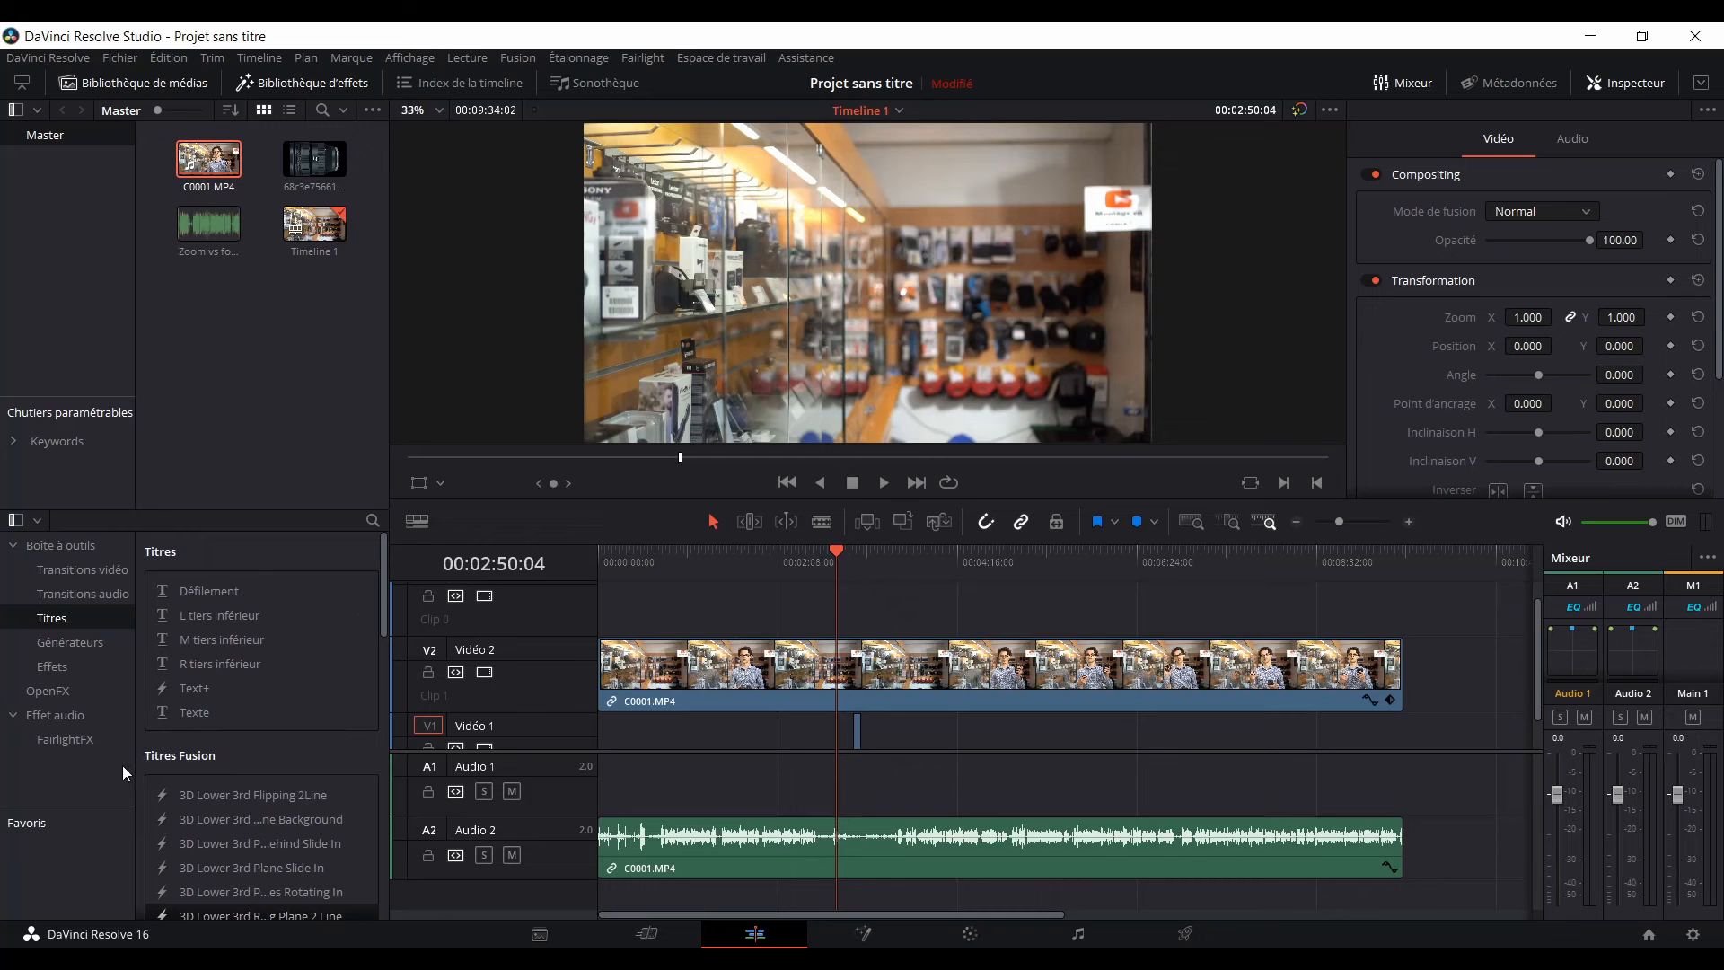
Apply the FairlightFX Noise Reduction effect to the C0001.MP4 audio on Audio 2 and close its settings window.
click(77, 742)
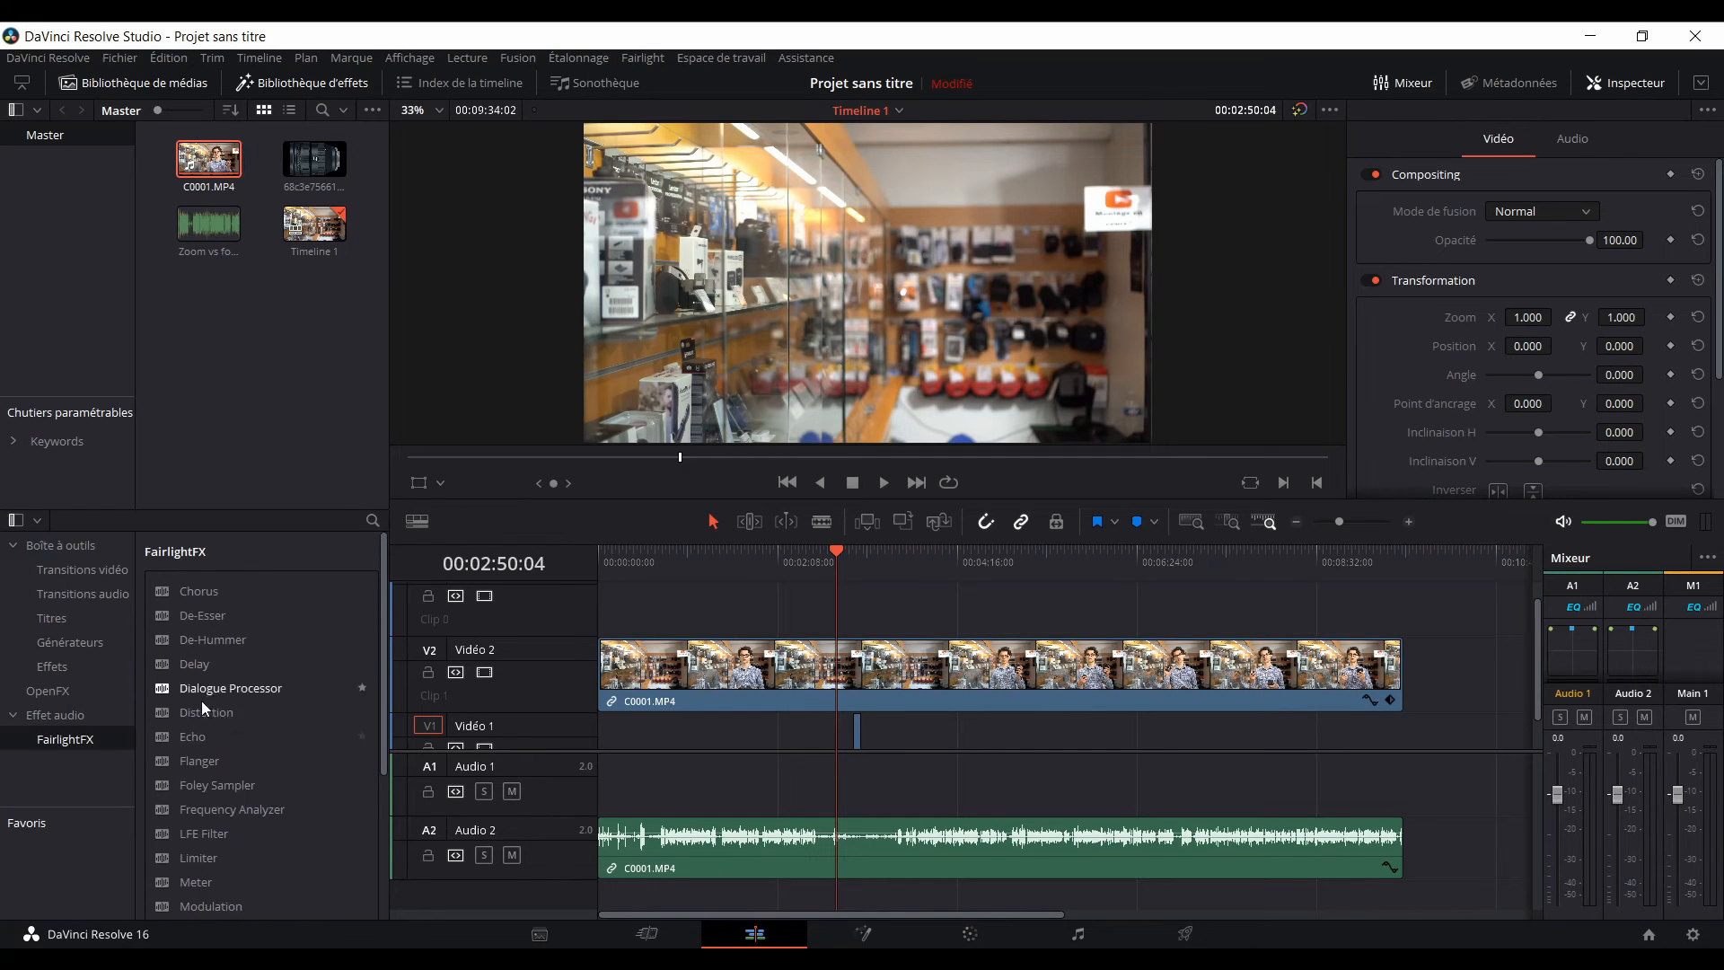
scroll(206, 853, down, 2)
scroll(225, 872, up, 2)
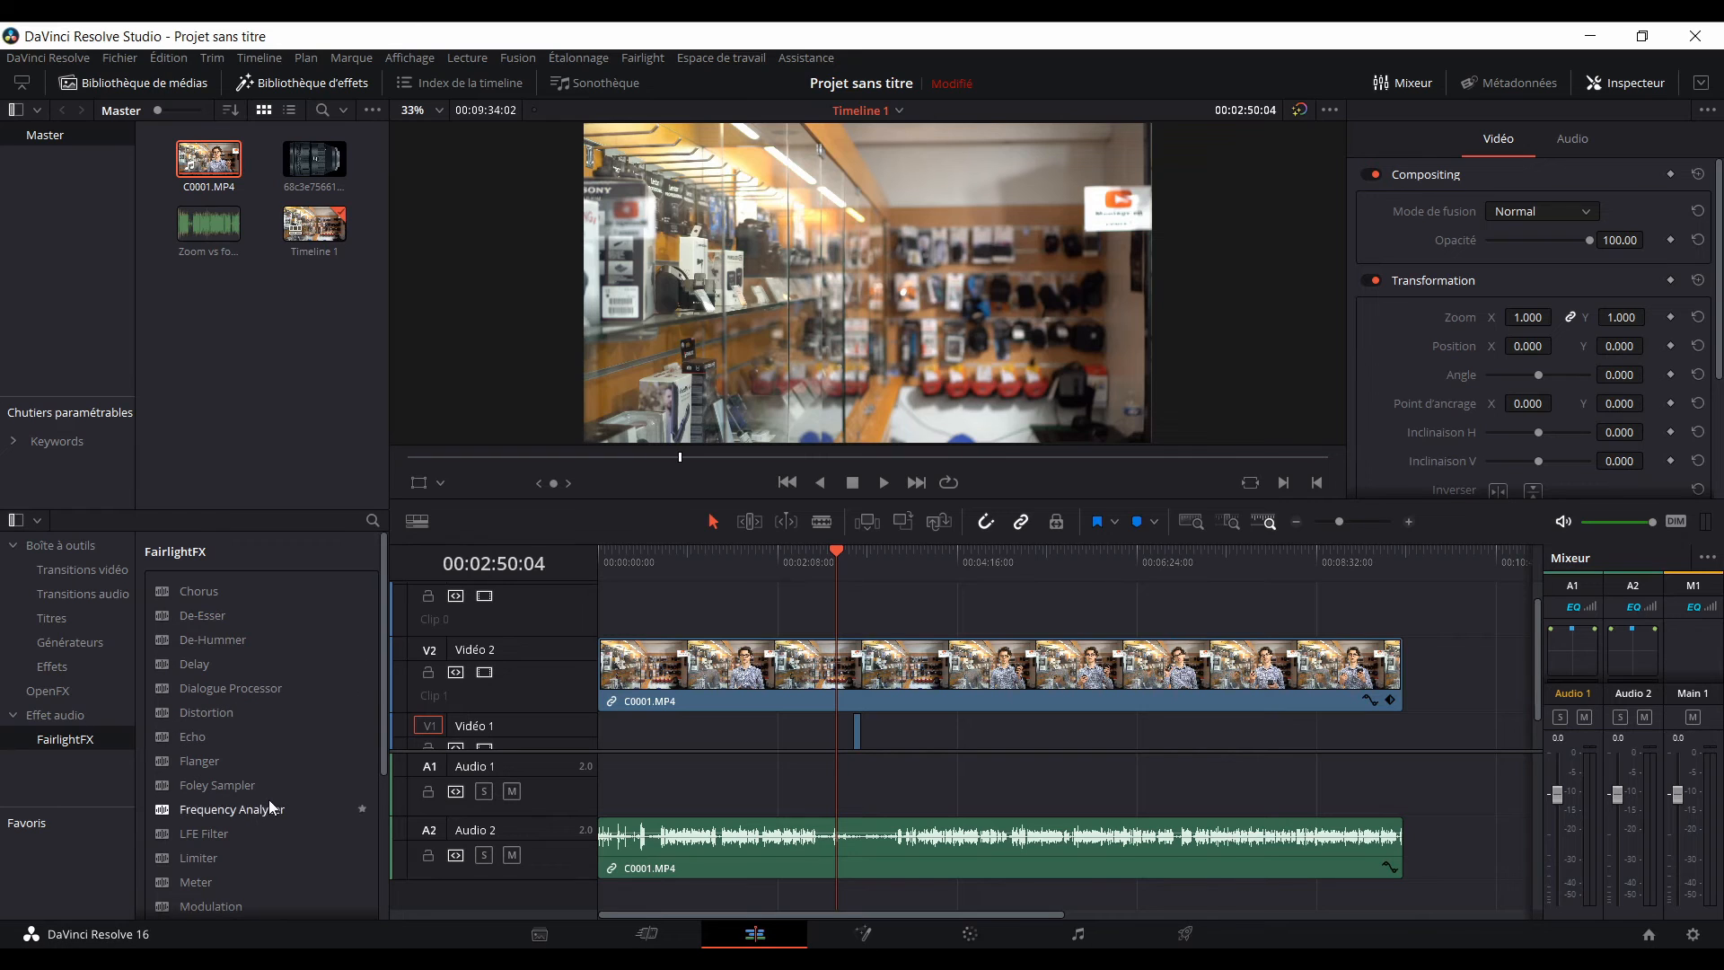
scroll(265, 792, down, 3)
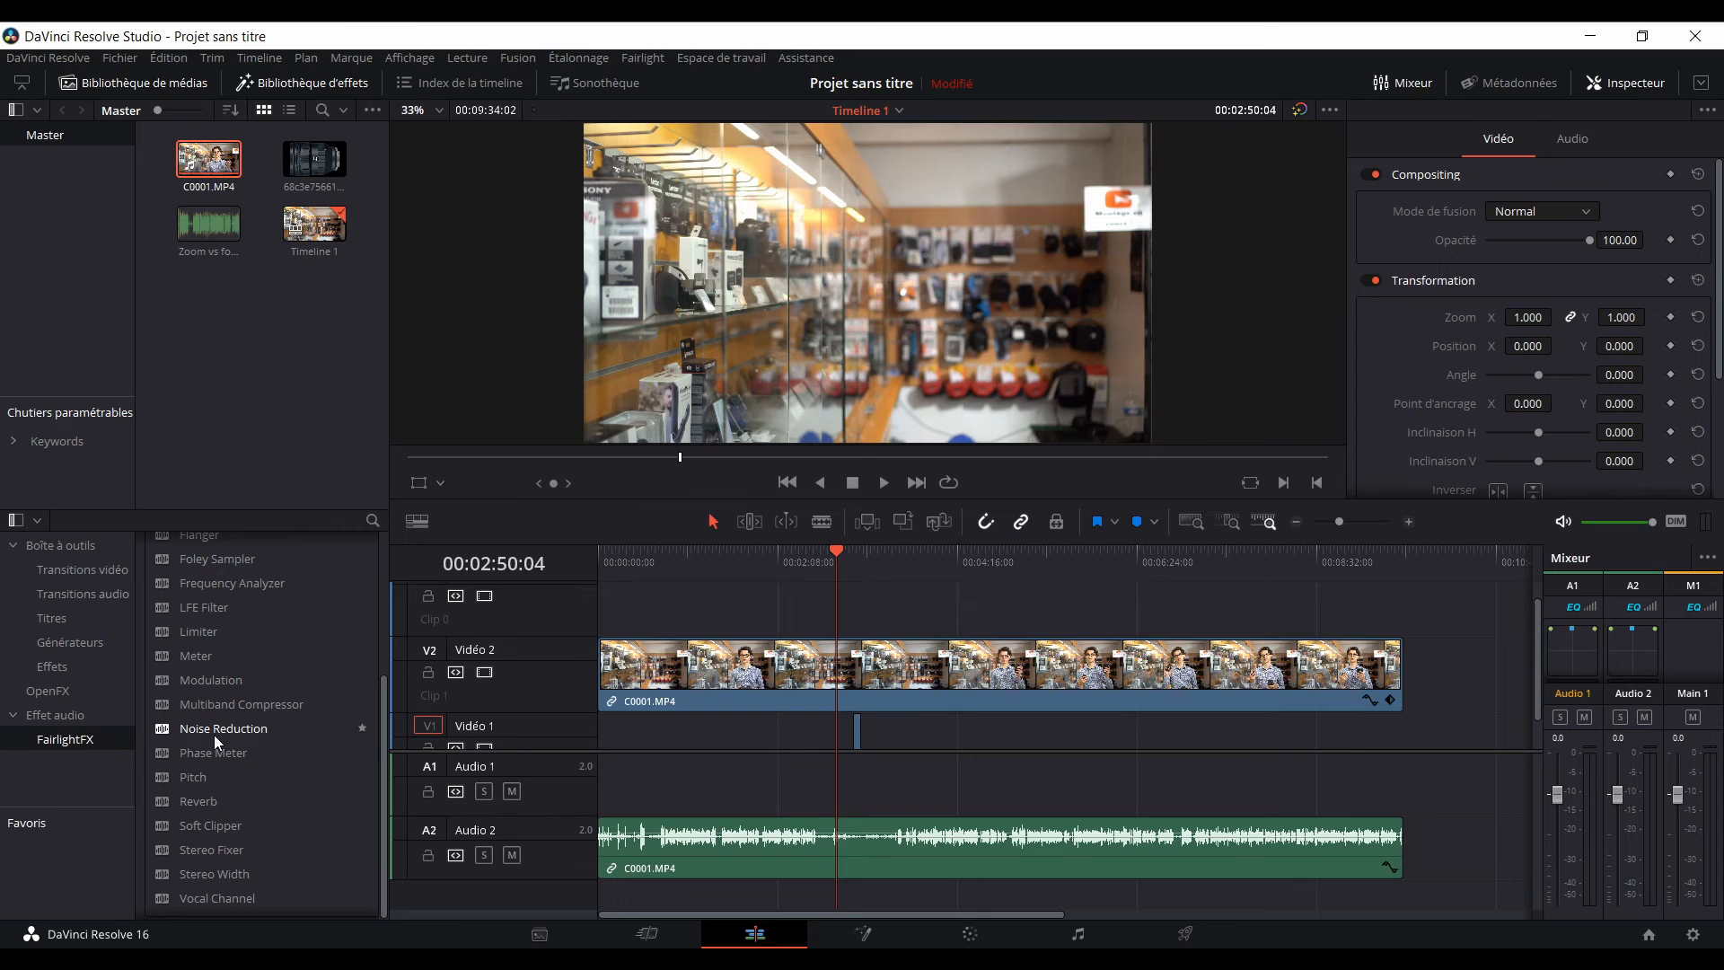
drag(213, 734, 730, 844)
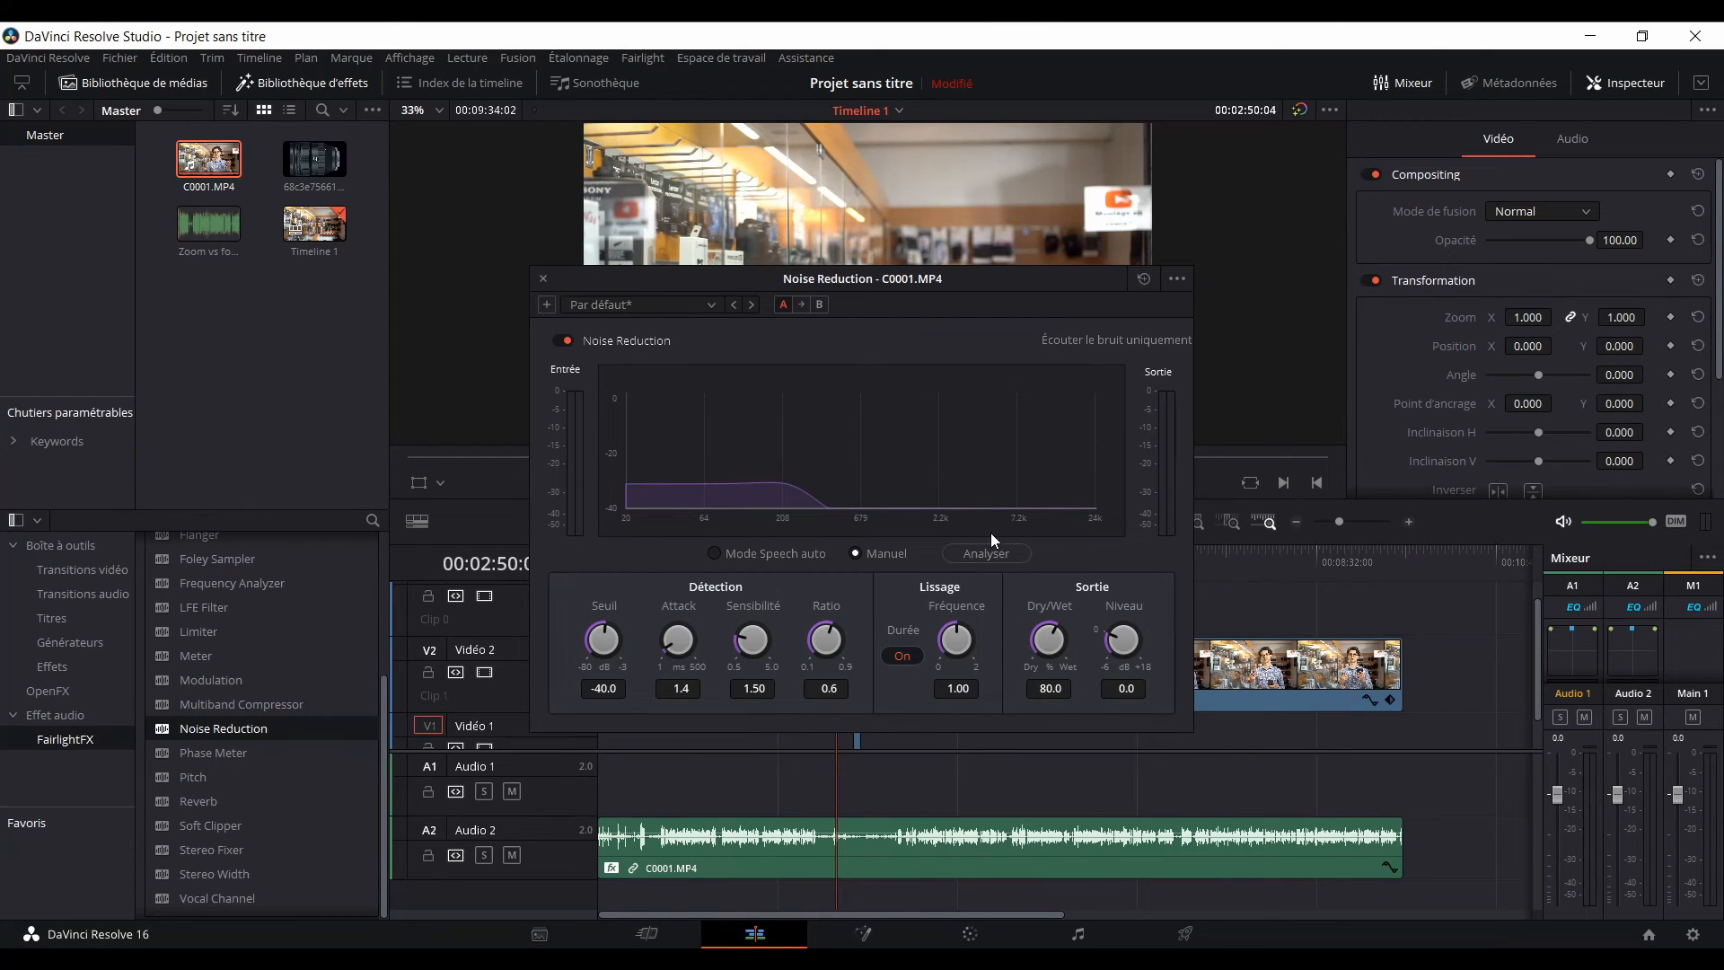
click(543, 280)
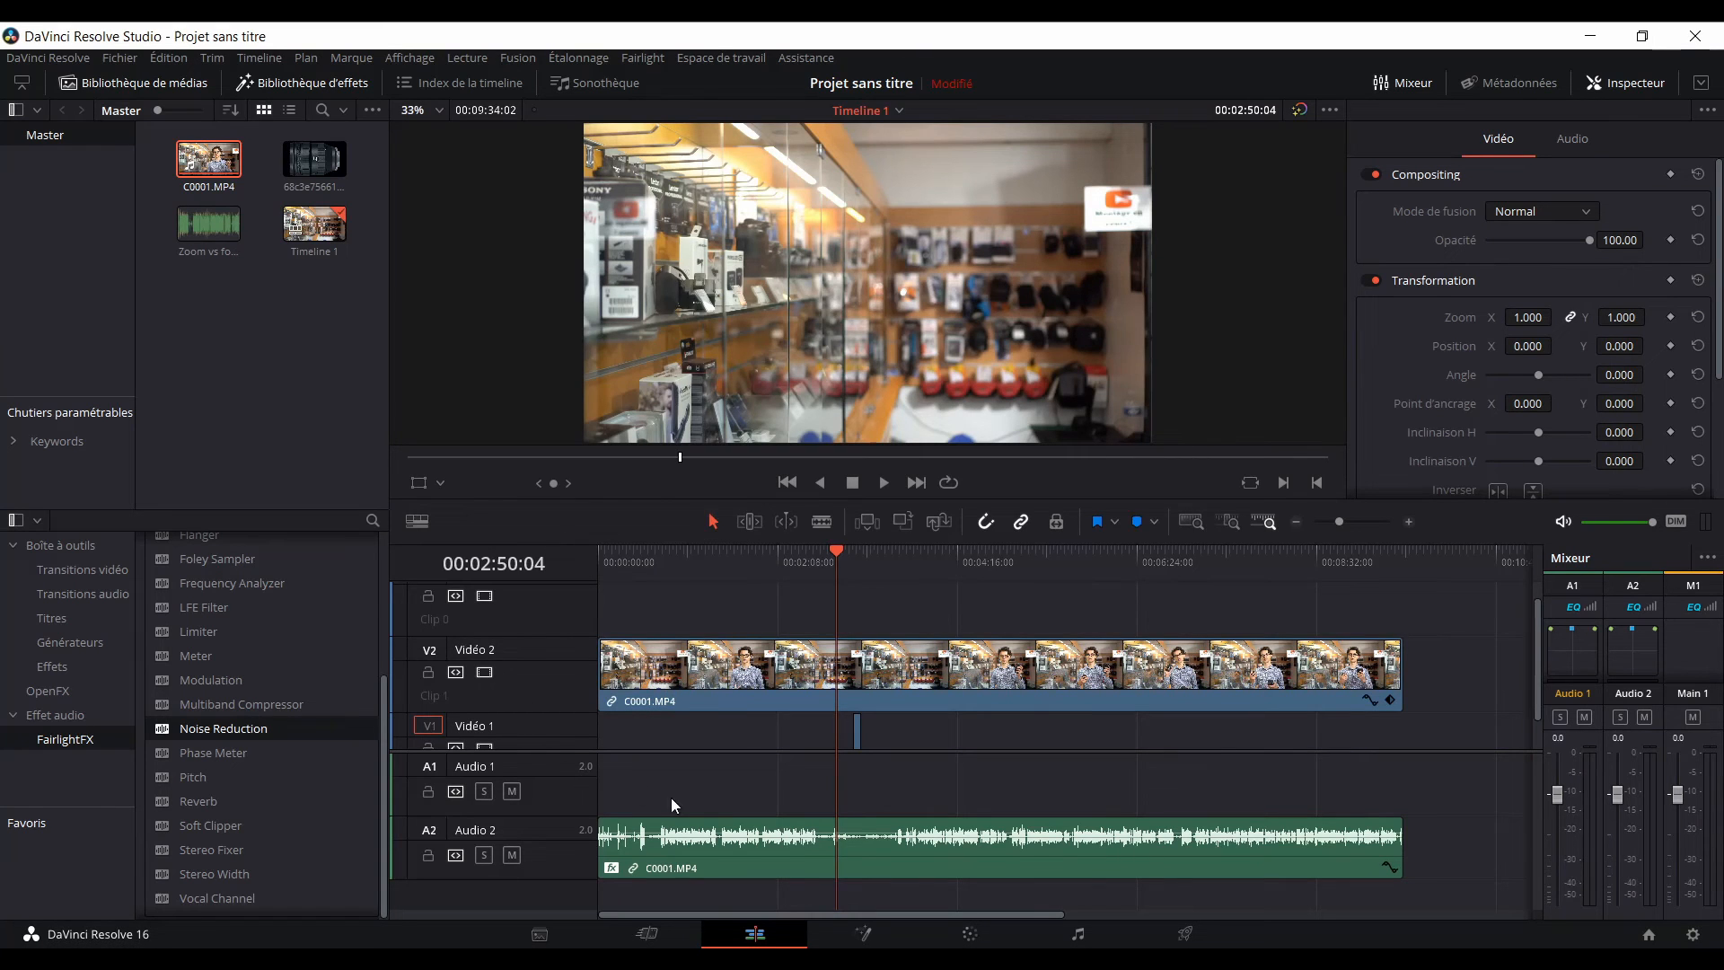
Undo the Noise Reduction effect on the audio and look through the remaining FairlightFX effects.
key(ctrl+z)
scroll(224, 826, down, 1)
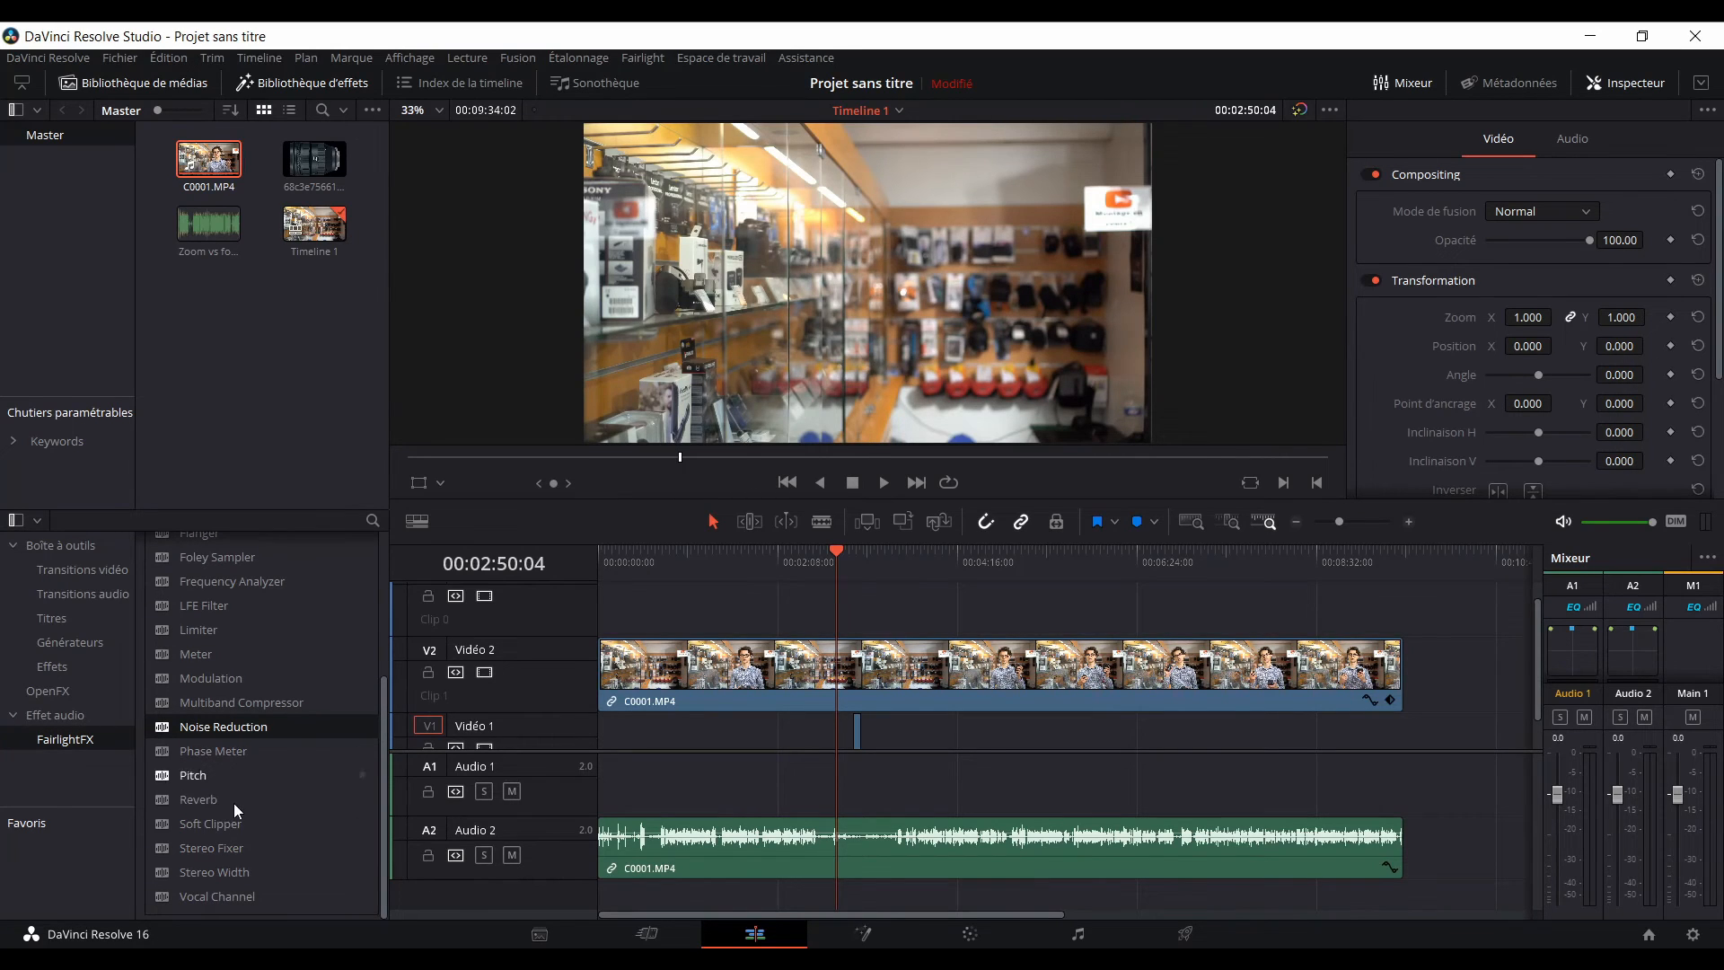
scroll(266, 793, up, 5)
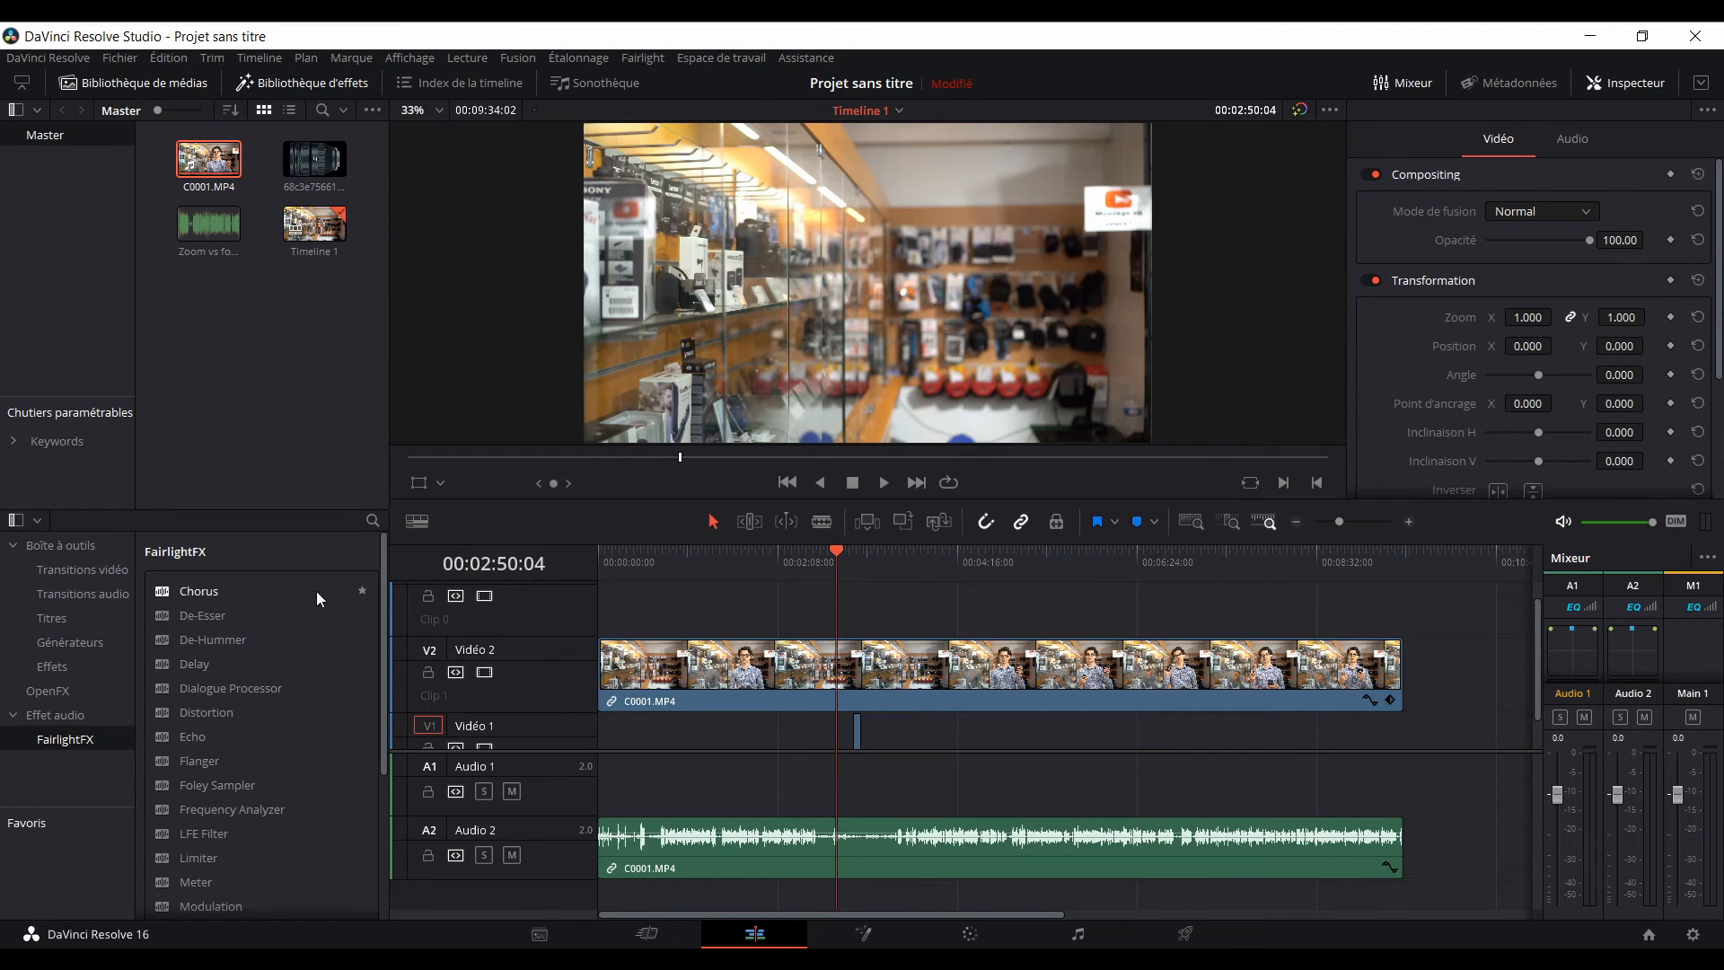
Try a different playback speed on the C0001.MP4 clip and undo the change.
click(918, 643)
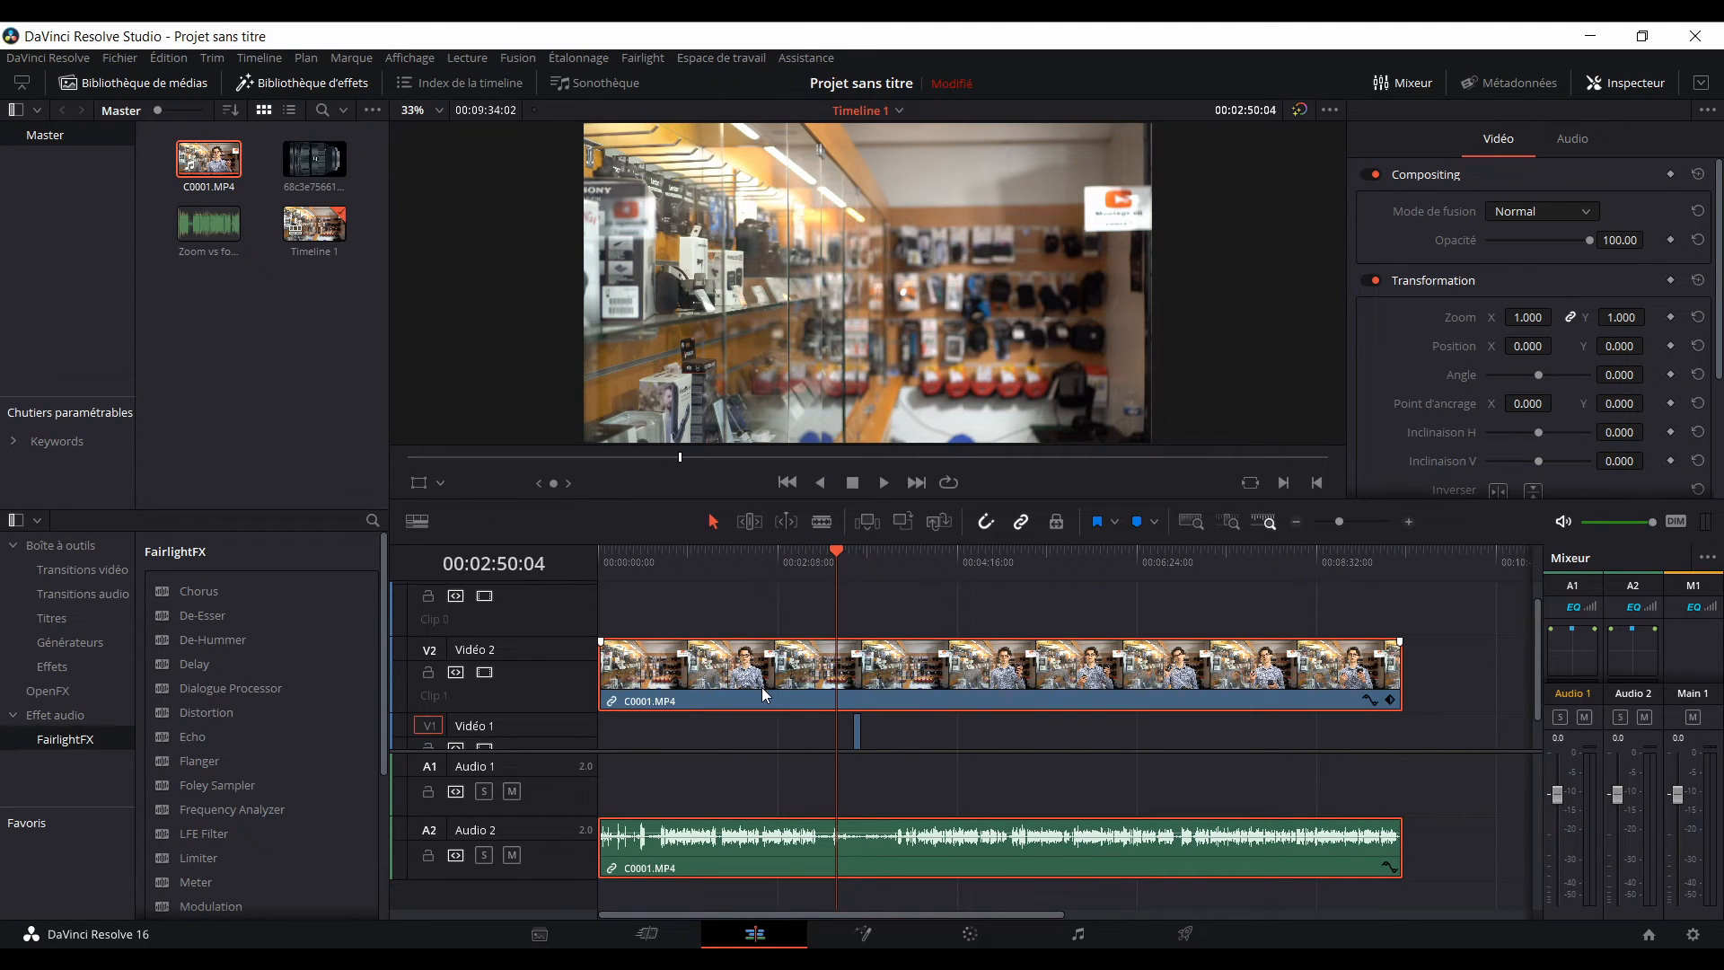
key(r)
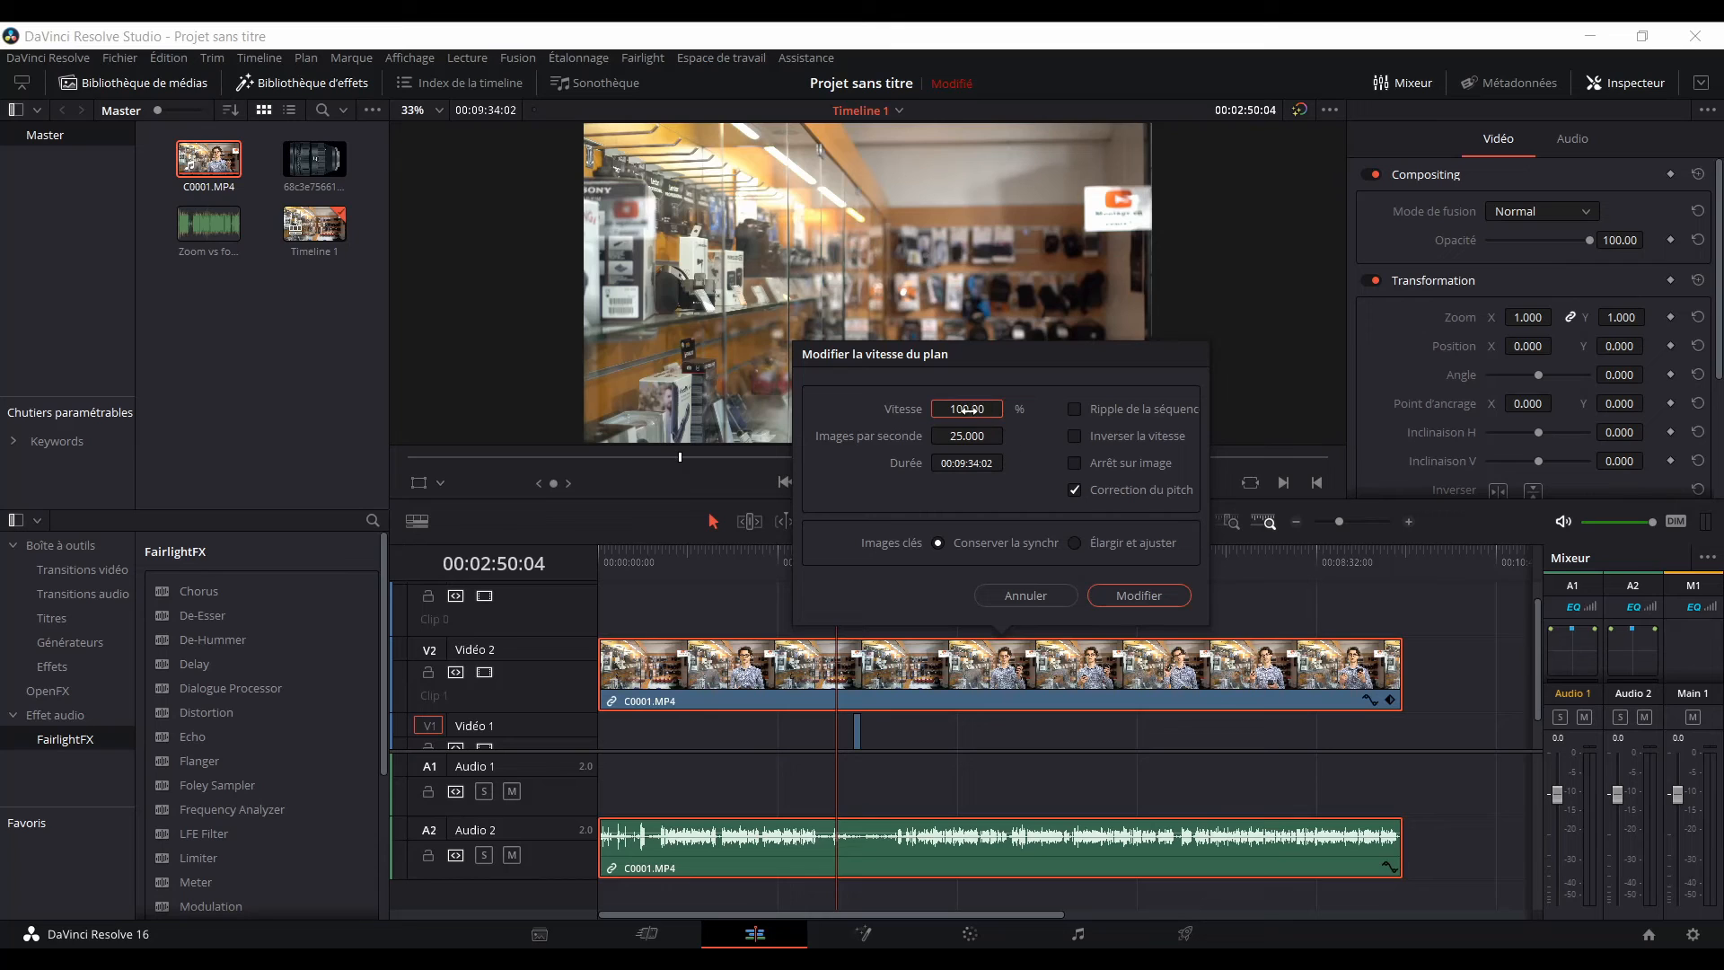
drag(972, 410, 849, 408)
key(Return)
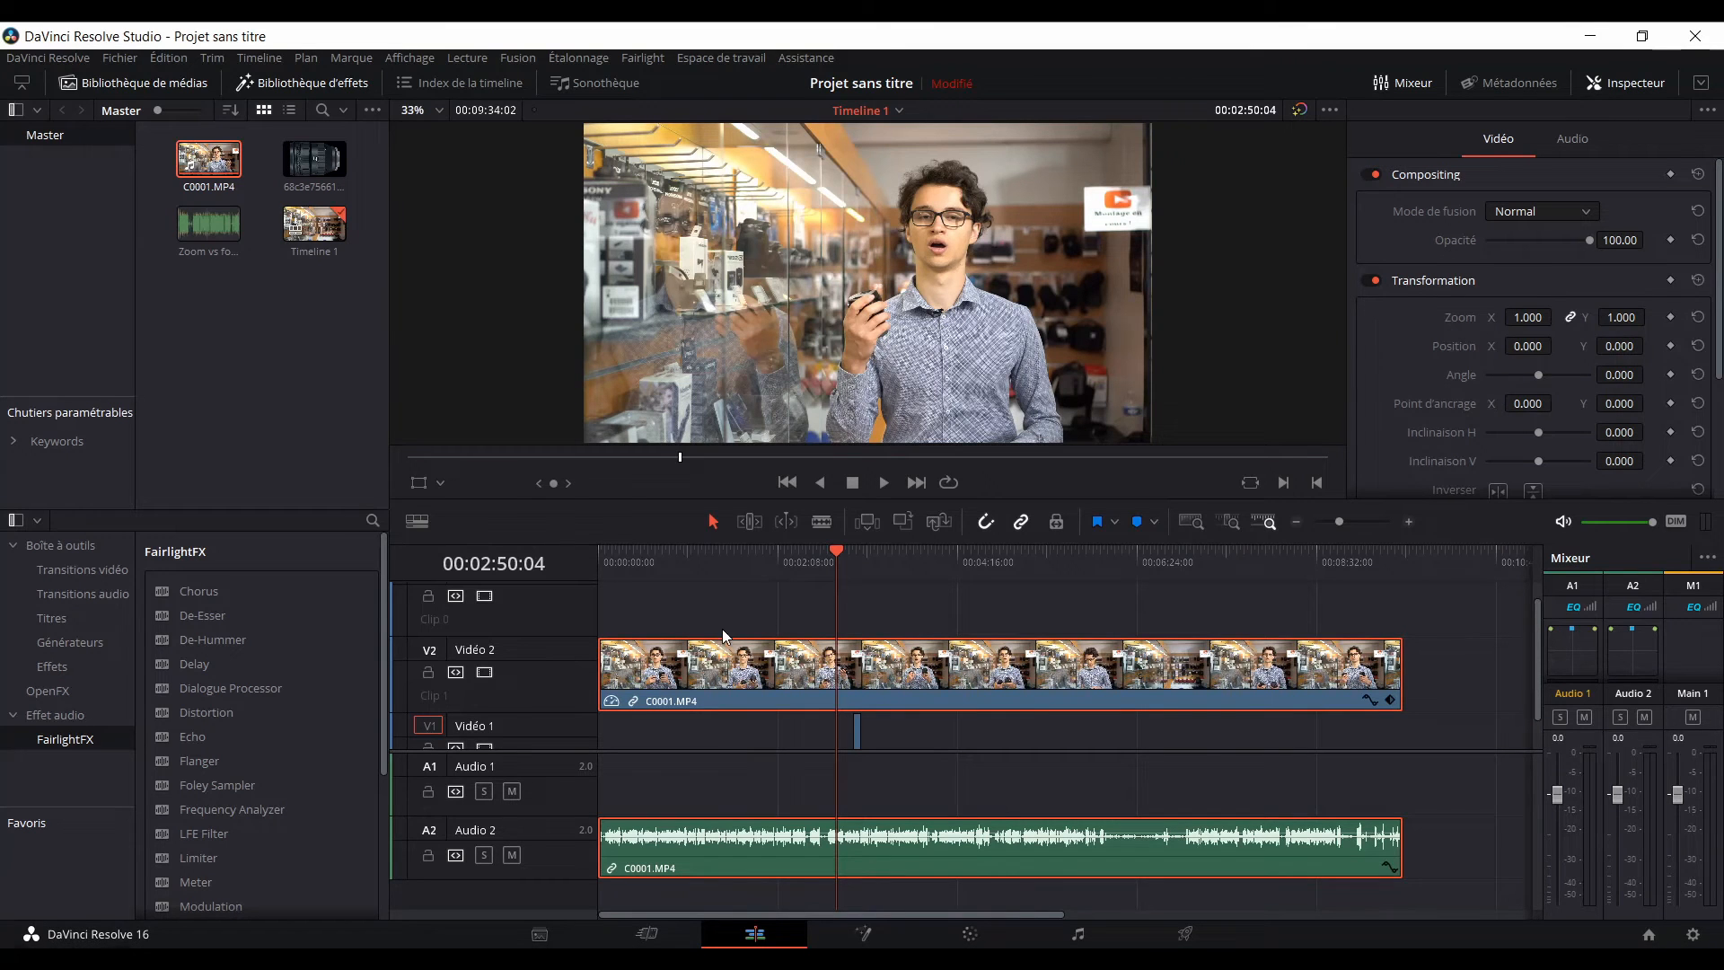
key(ctrl+z)
Set the C0001.MP4 clip's speed (Vitesse) to 100% and apply it.
key(r)
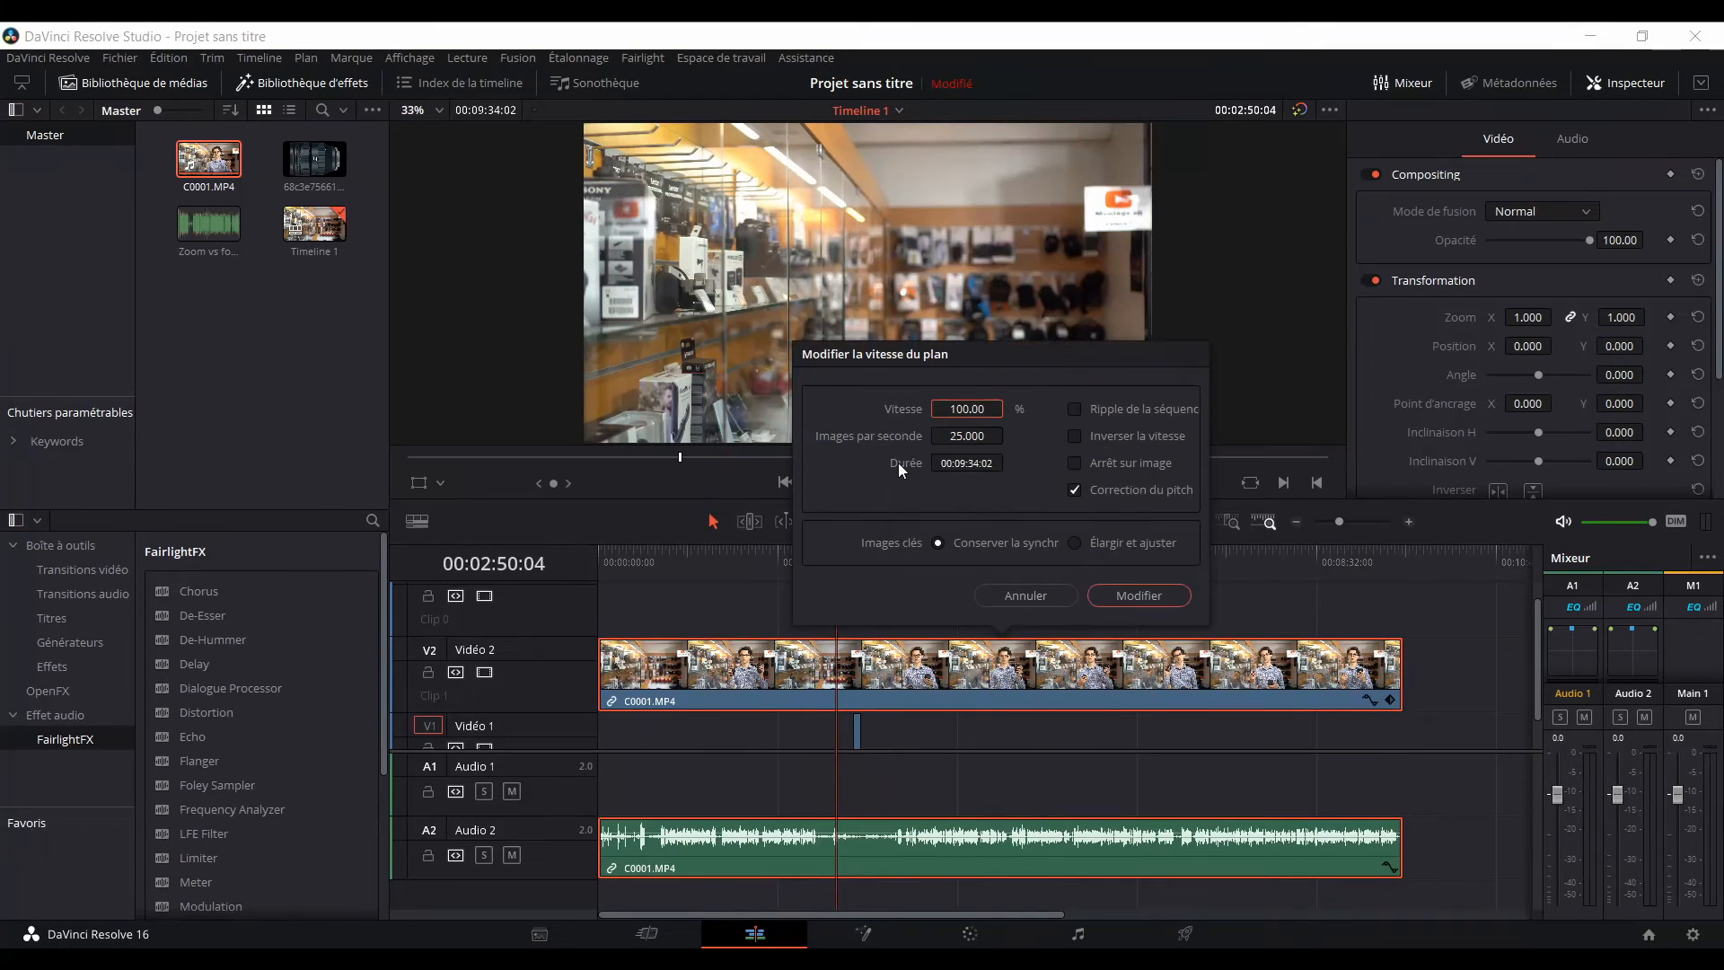
mouse_move(934, 409)
mouse_down()
mouse_move(1008, 407)
mouse_move(964, 408)
mouse_up()
click(983, 406)
text(100)
key(Return)
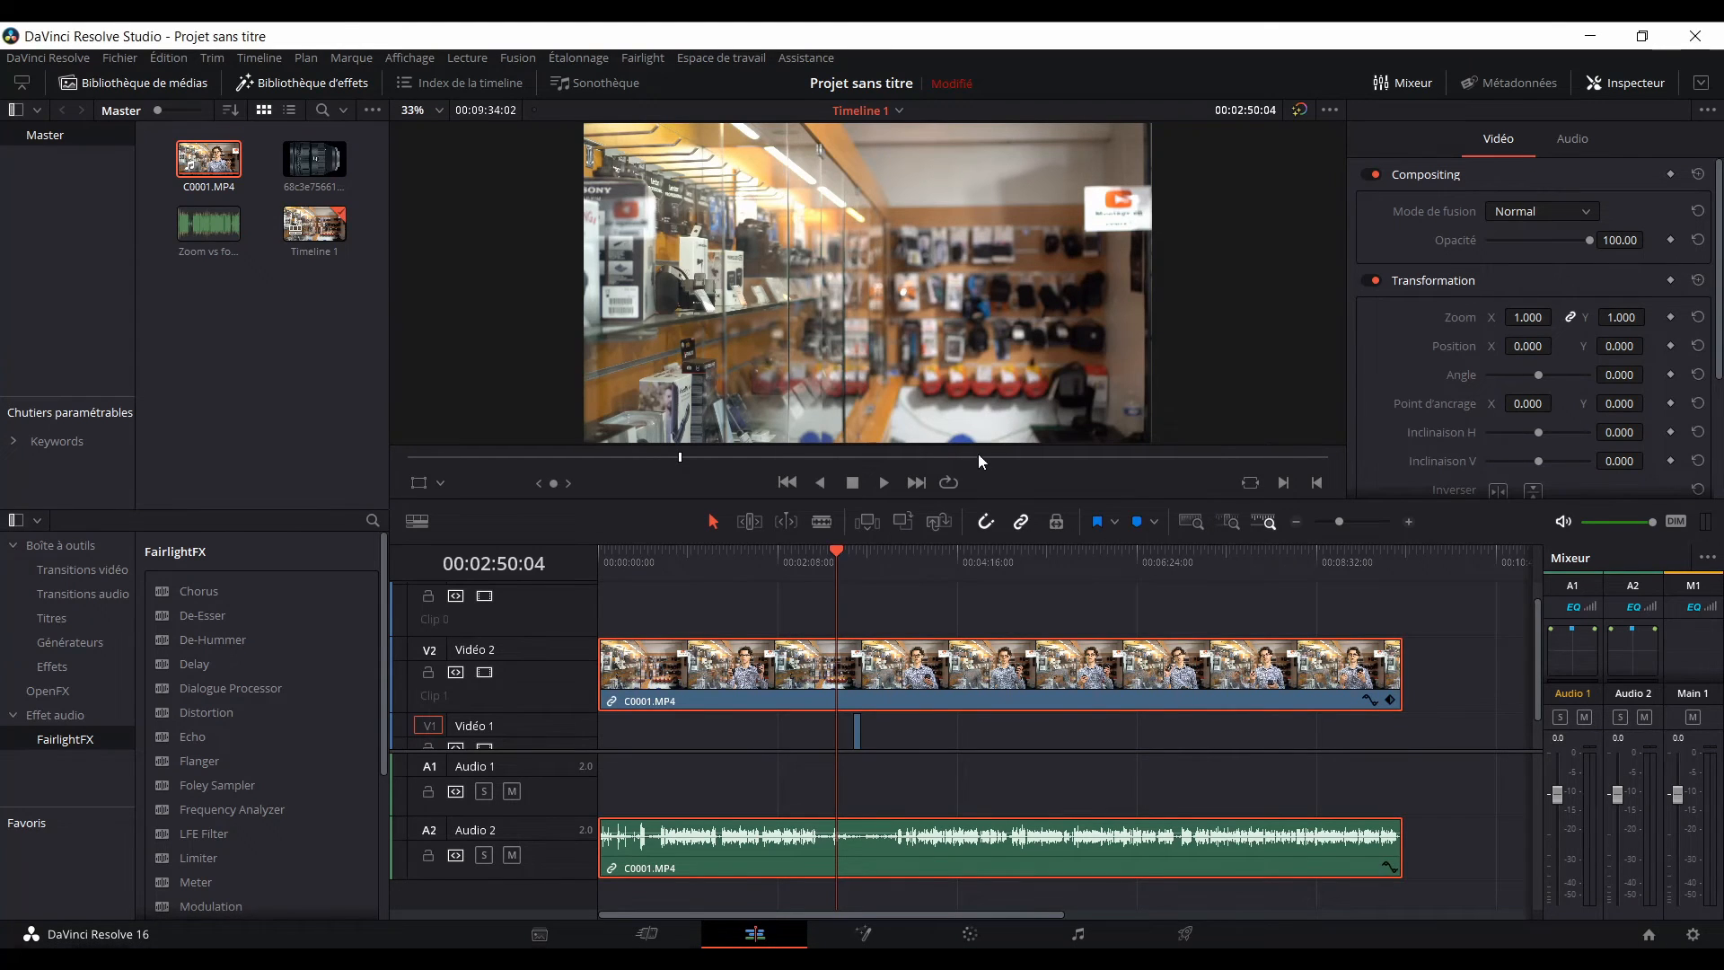
Try the freeze-frame (Arrêt sur image) and reverse-speed (Inverser la vitesse) options in the C0001.MP4 speed settings, then cancel them.
key(r)
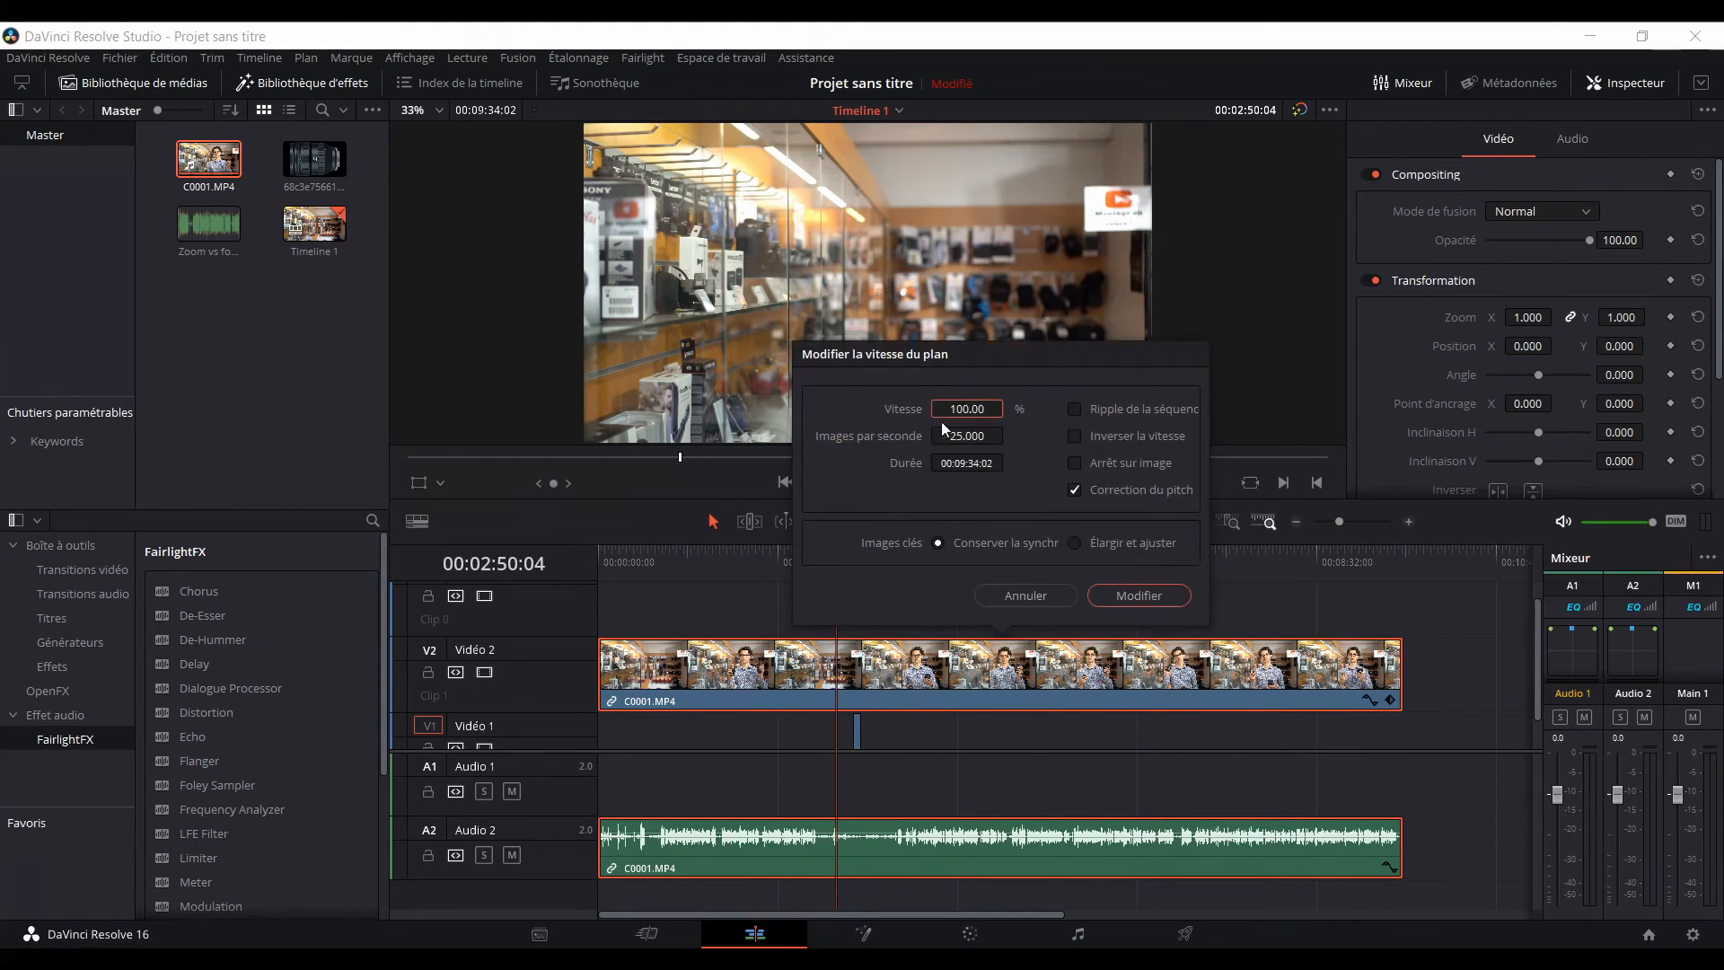
mouse_move(960, 436)
mouse_down()
mouse_move(1008, 436)
mouse_move(1009, 408)
mouse_move(963, 404)
mouse_up()
key(Return)
click(1074, 463)
click(1075, 463)
click(1074, 437)
click(1075, 438)
click(1023, 596)
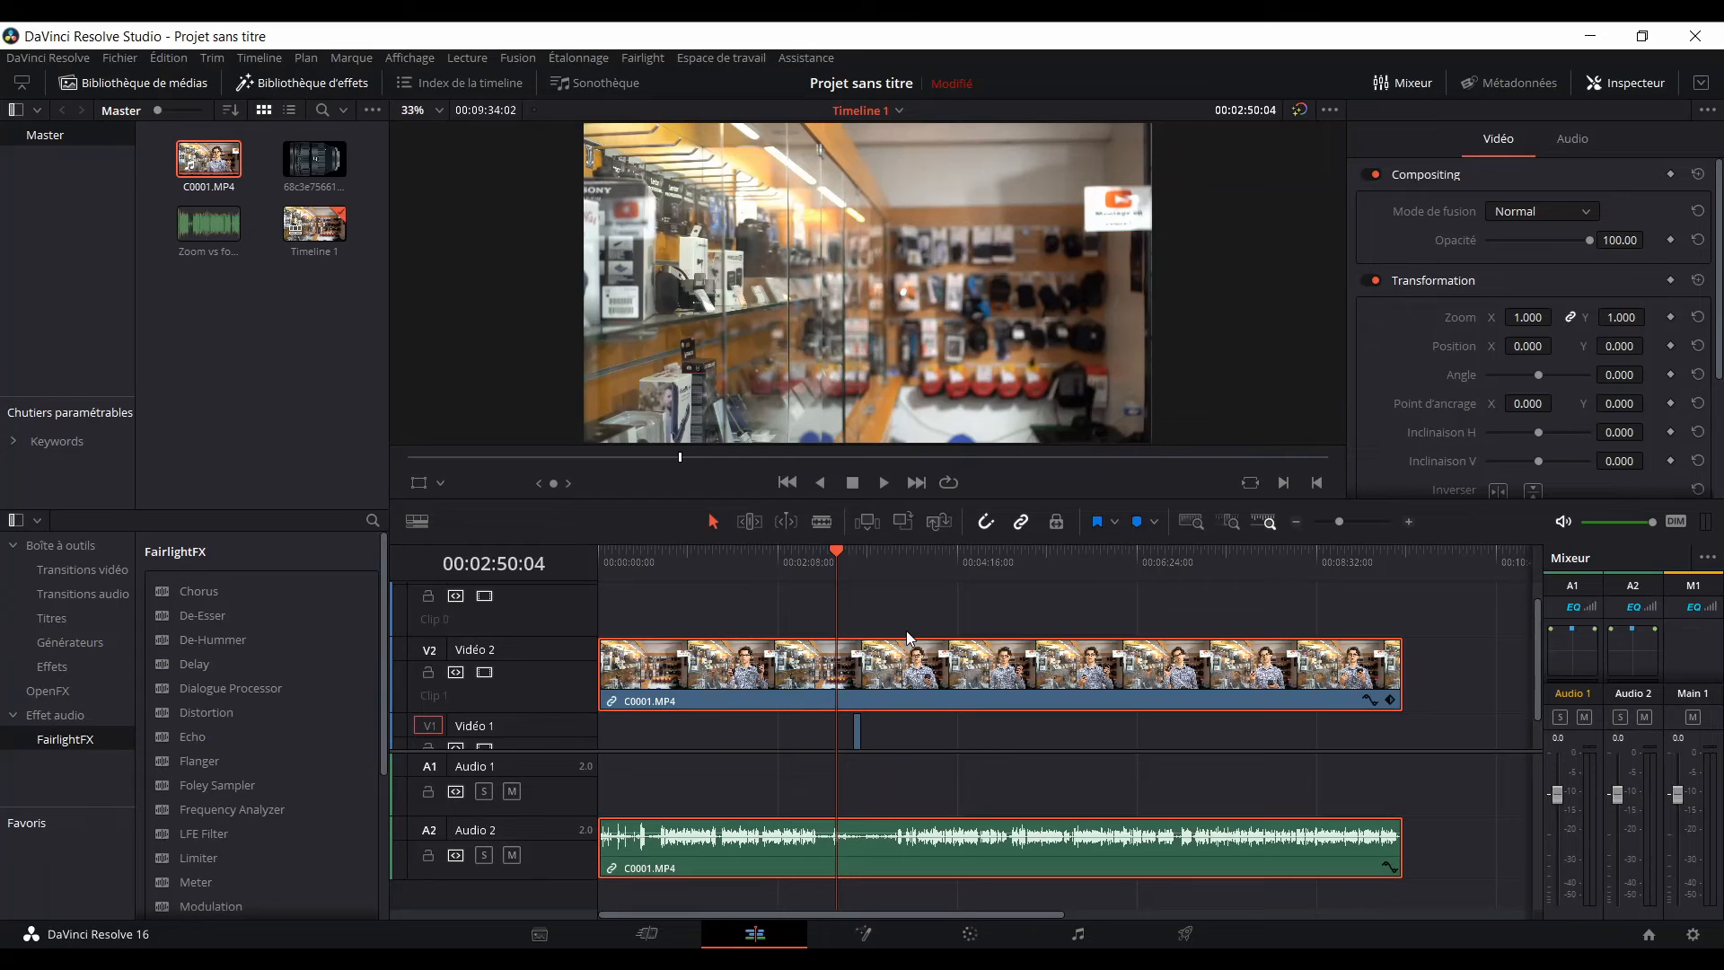
Show the C0001.MP4 video curve editor and keyframe Zoom at 00:03:33:03, raising it to 1.530 at 00:04:50:14.
click(1368, 702)
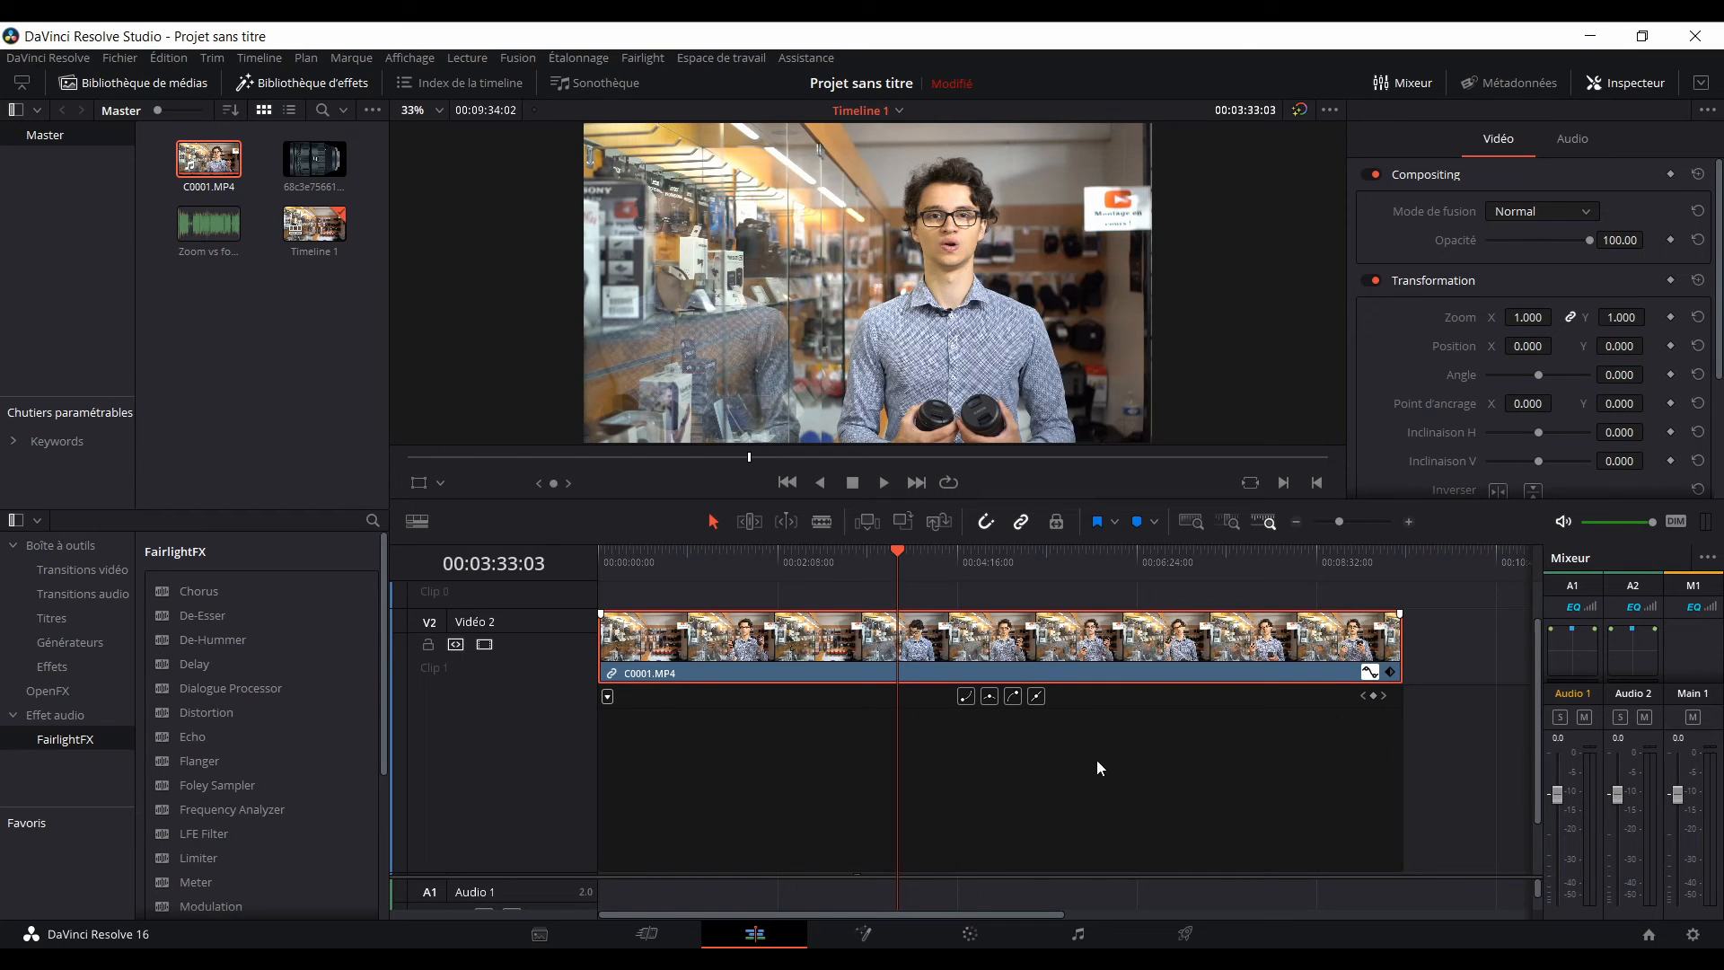
scroll(1106, 779, down, 1)
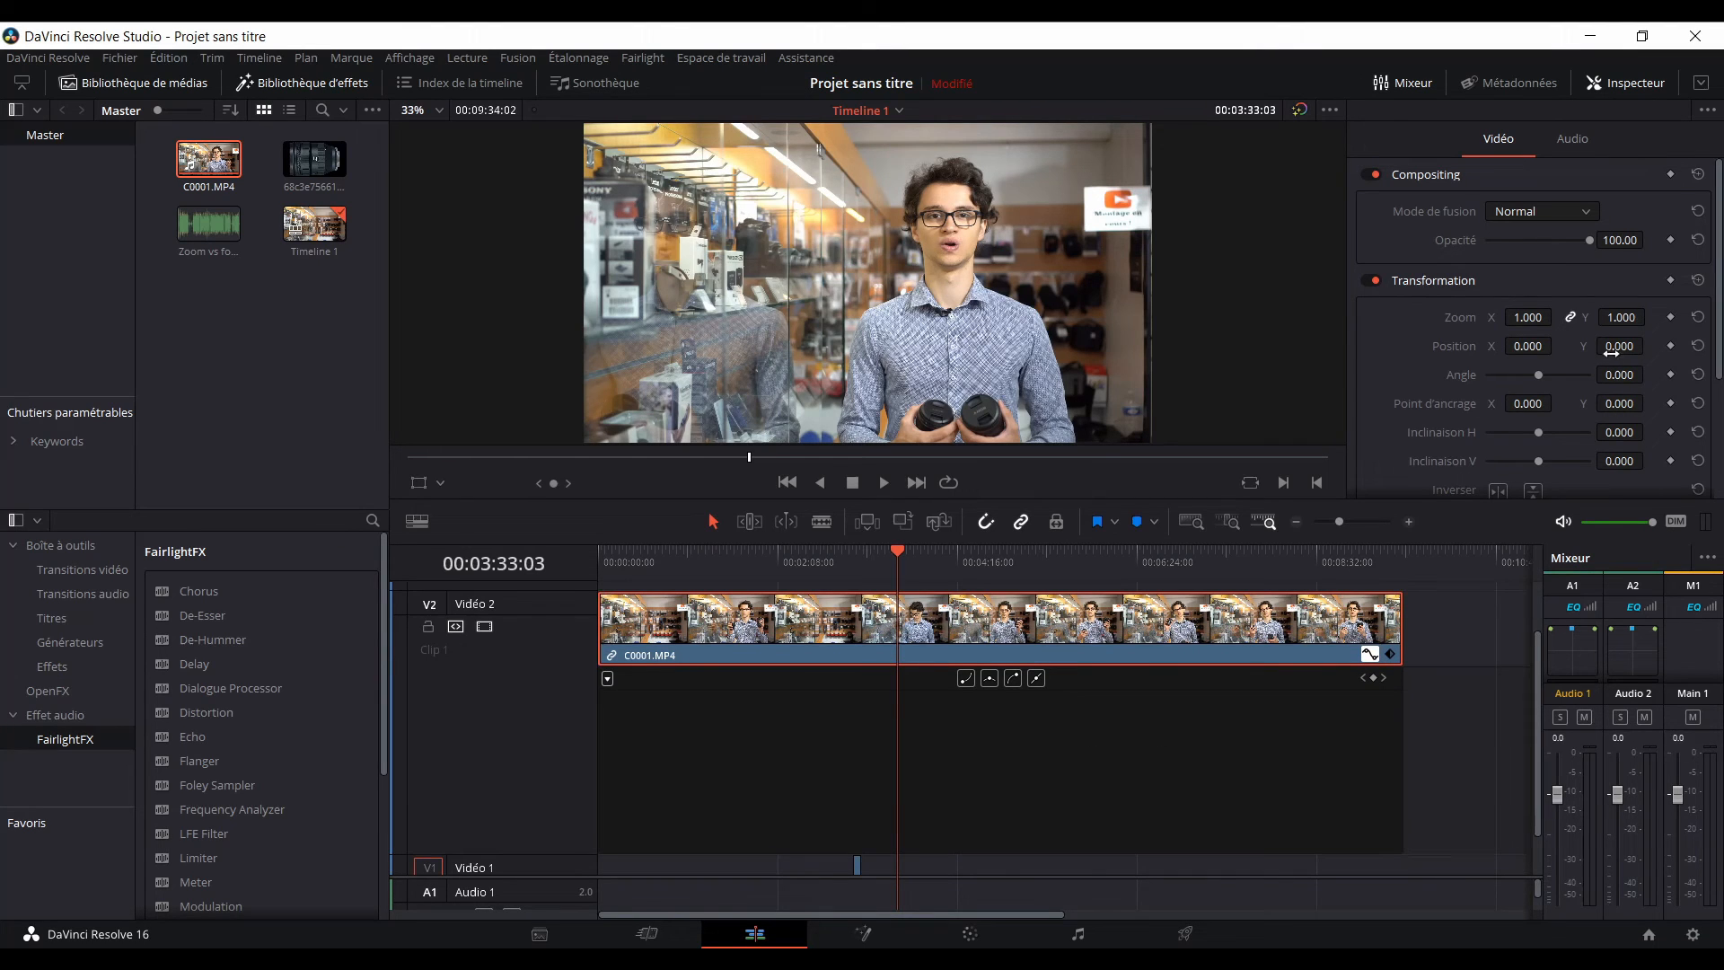
click(1670, 318)
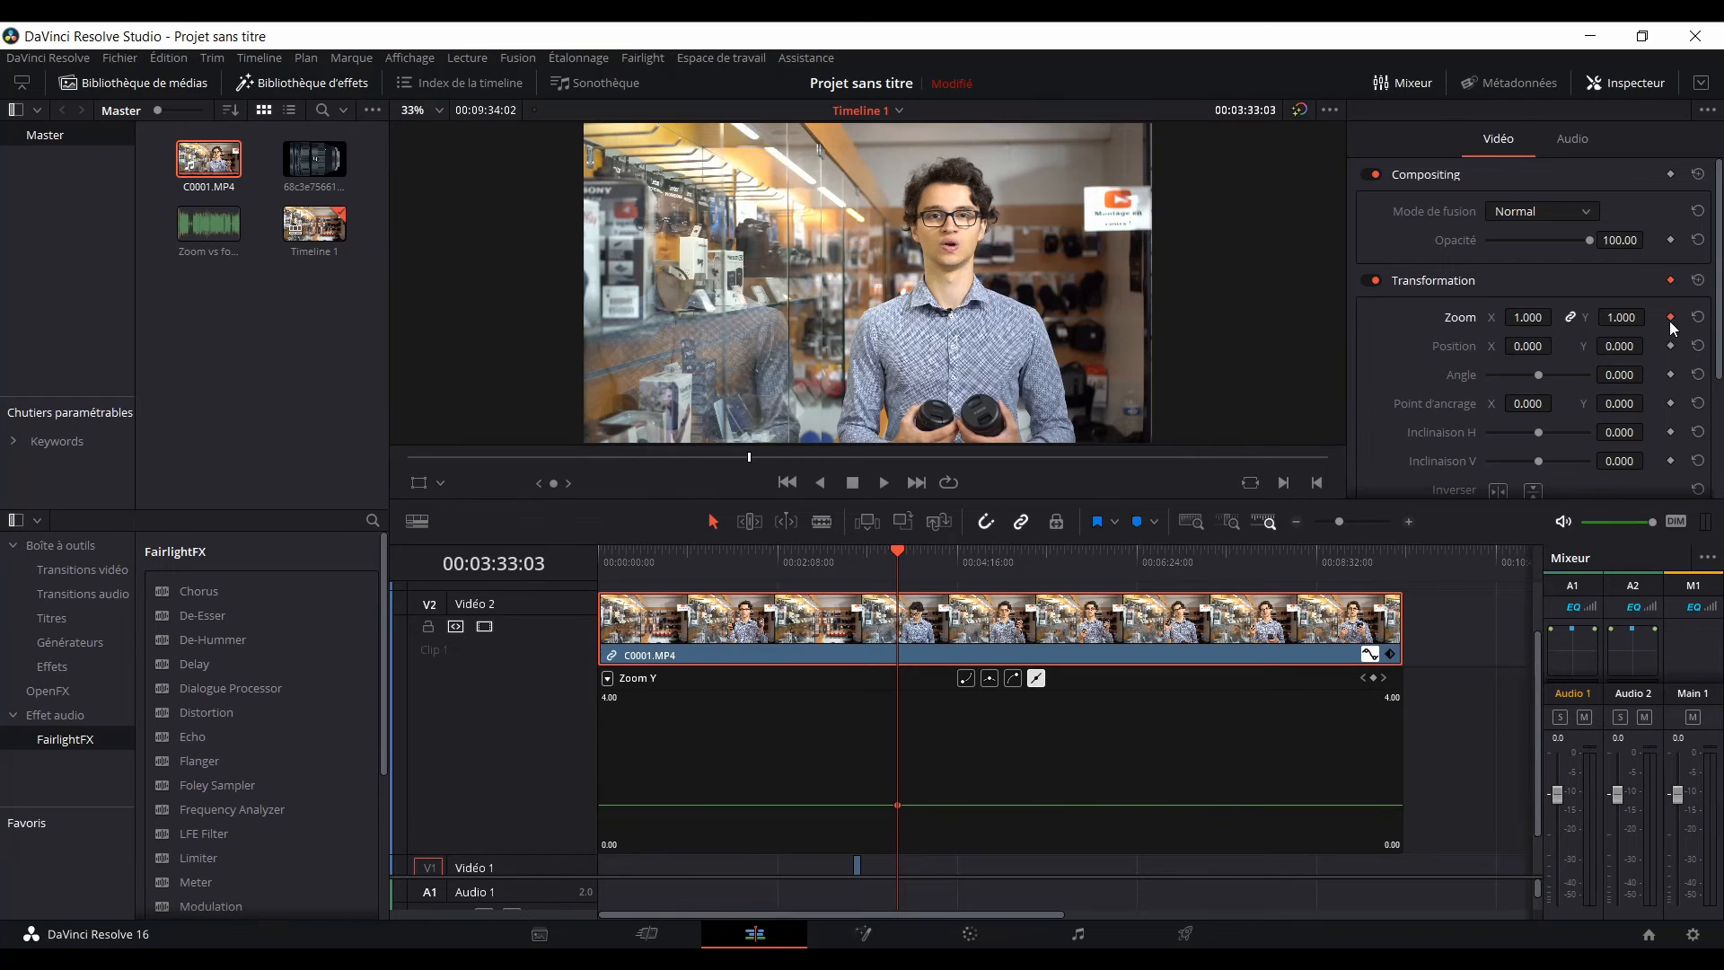
click(1005, 564)
mouse_move(1529, 317)
mouse_down()
mouse_move(1607, 317)
mouse_move(1539, 325)
mouse_up()
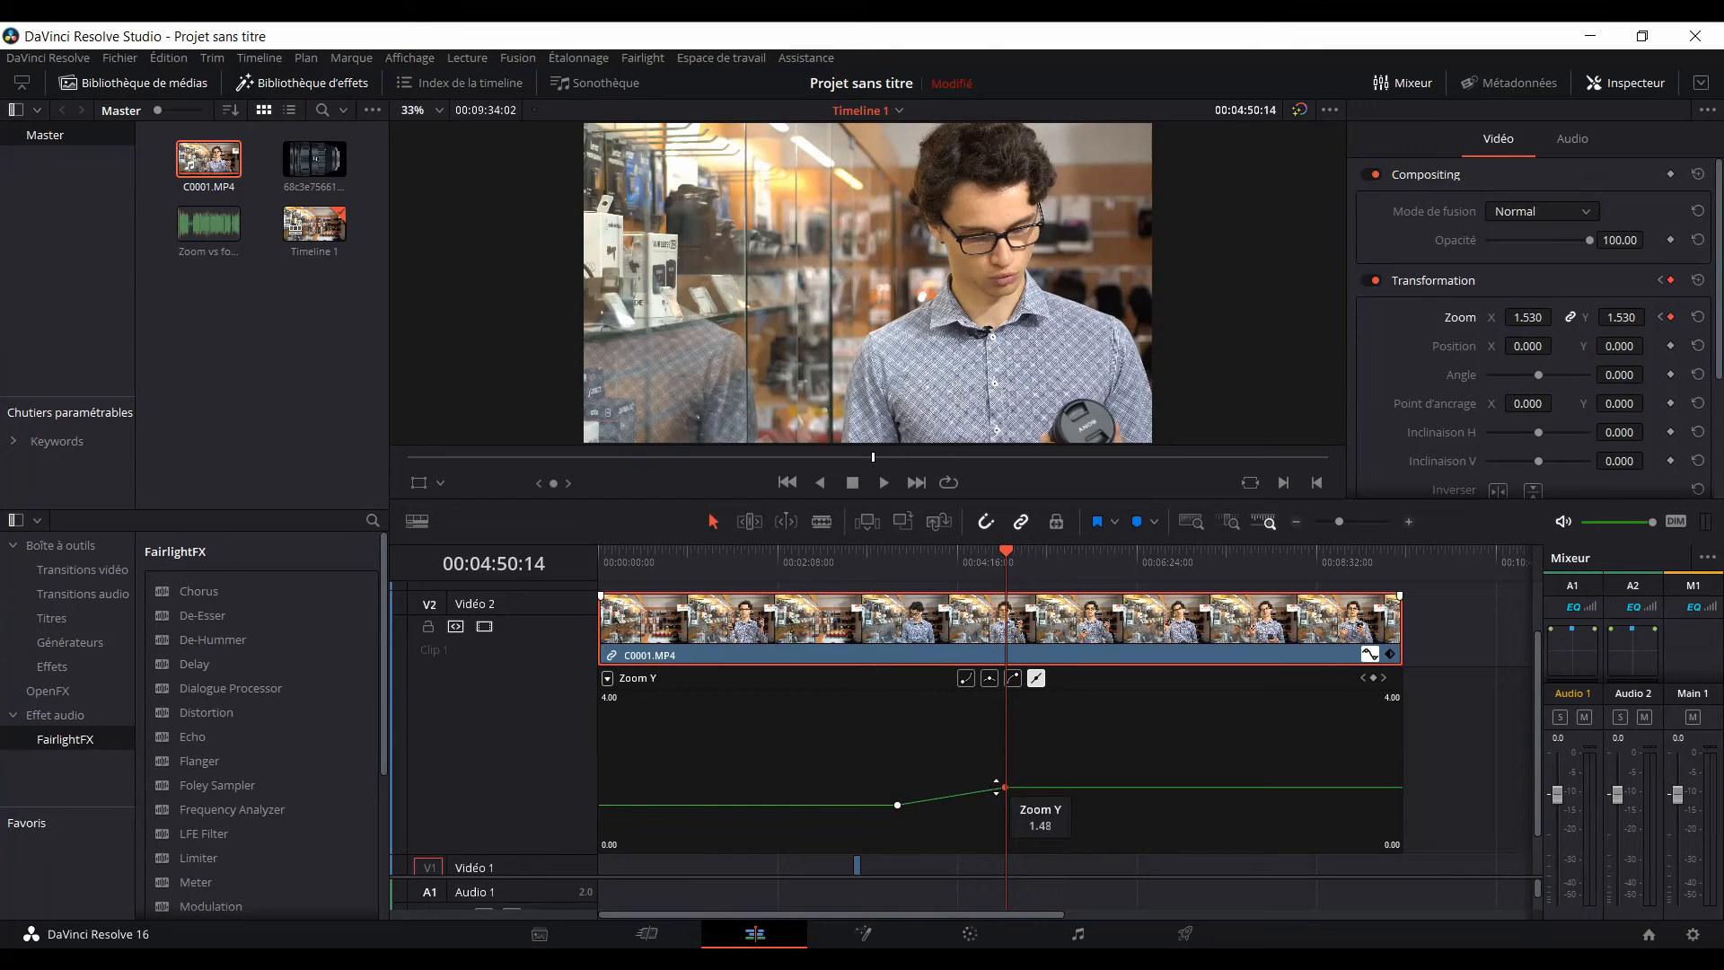
Ease the Zoom curve into the 00:04:50:14 keyframe, lengthen its handle, and play back the animation from the 00:03:33:03 keyframe.
click(1013, 678)
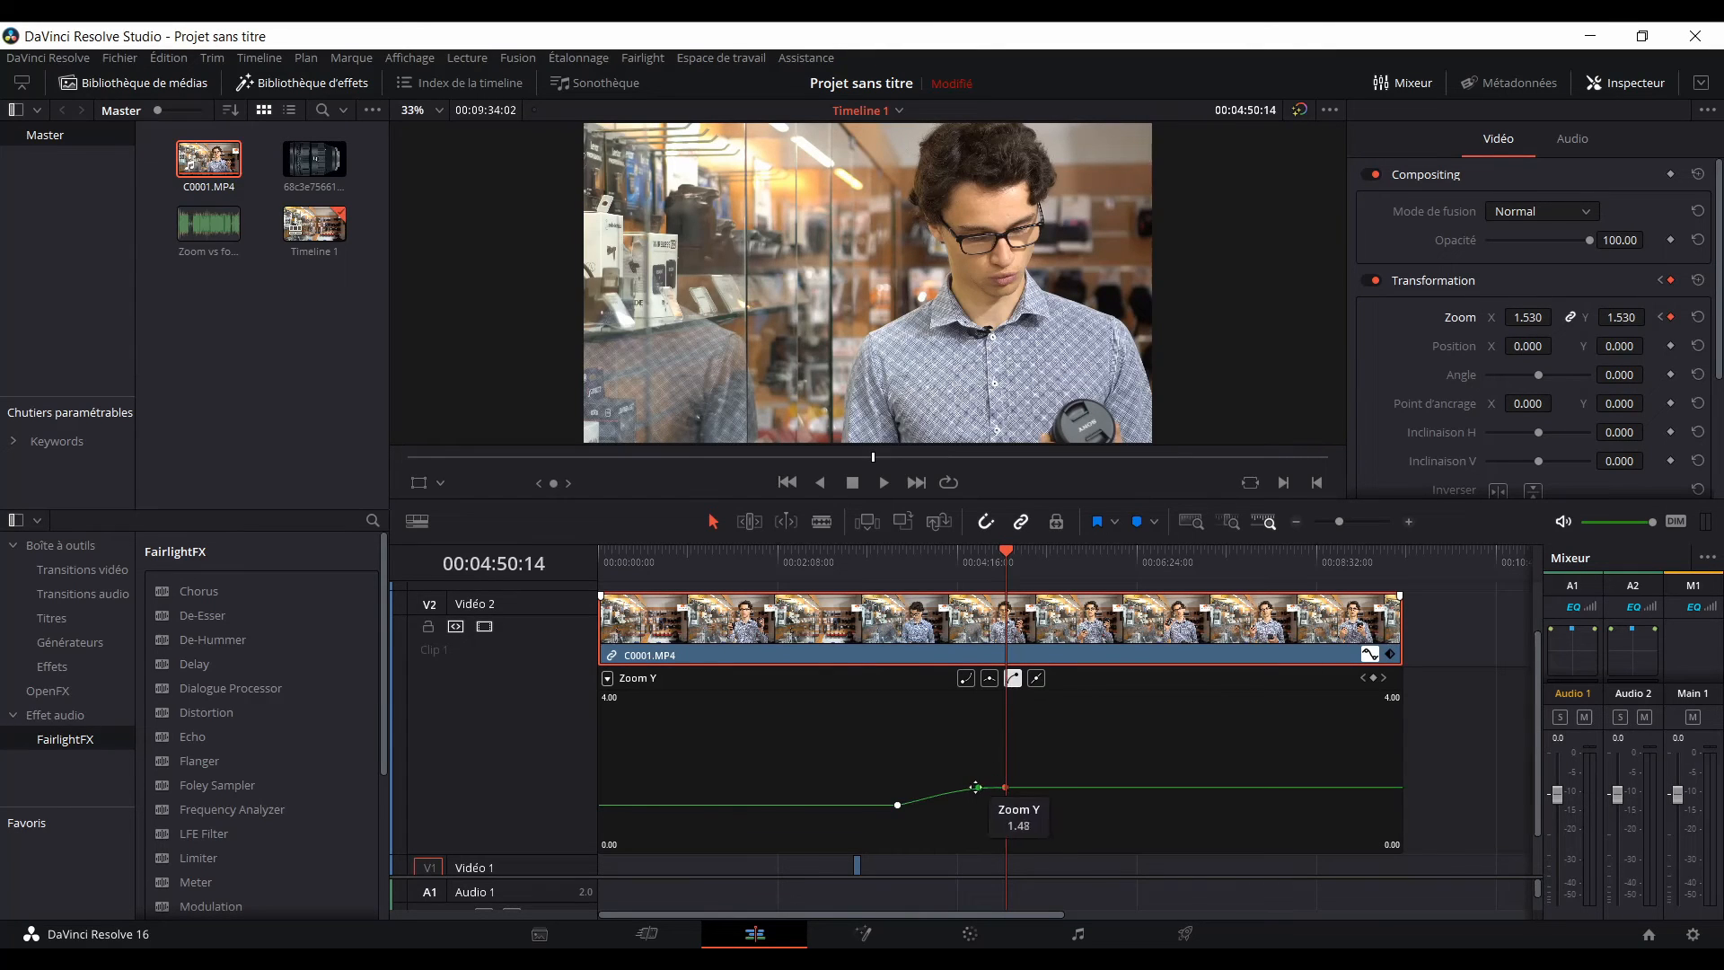
drag(978, 786, 943, 787)
click(896, 580)
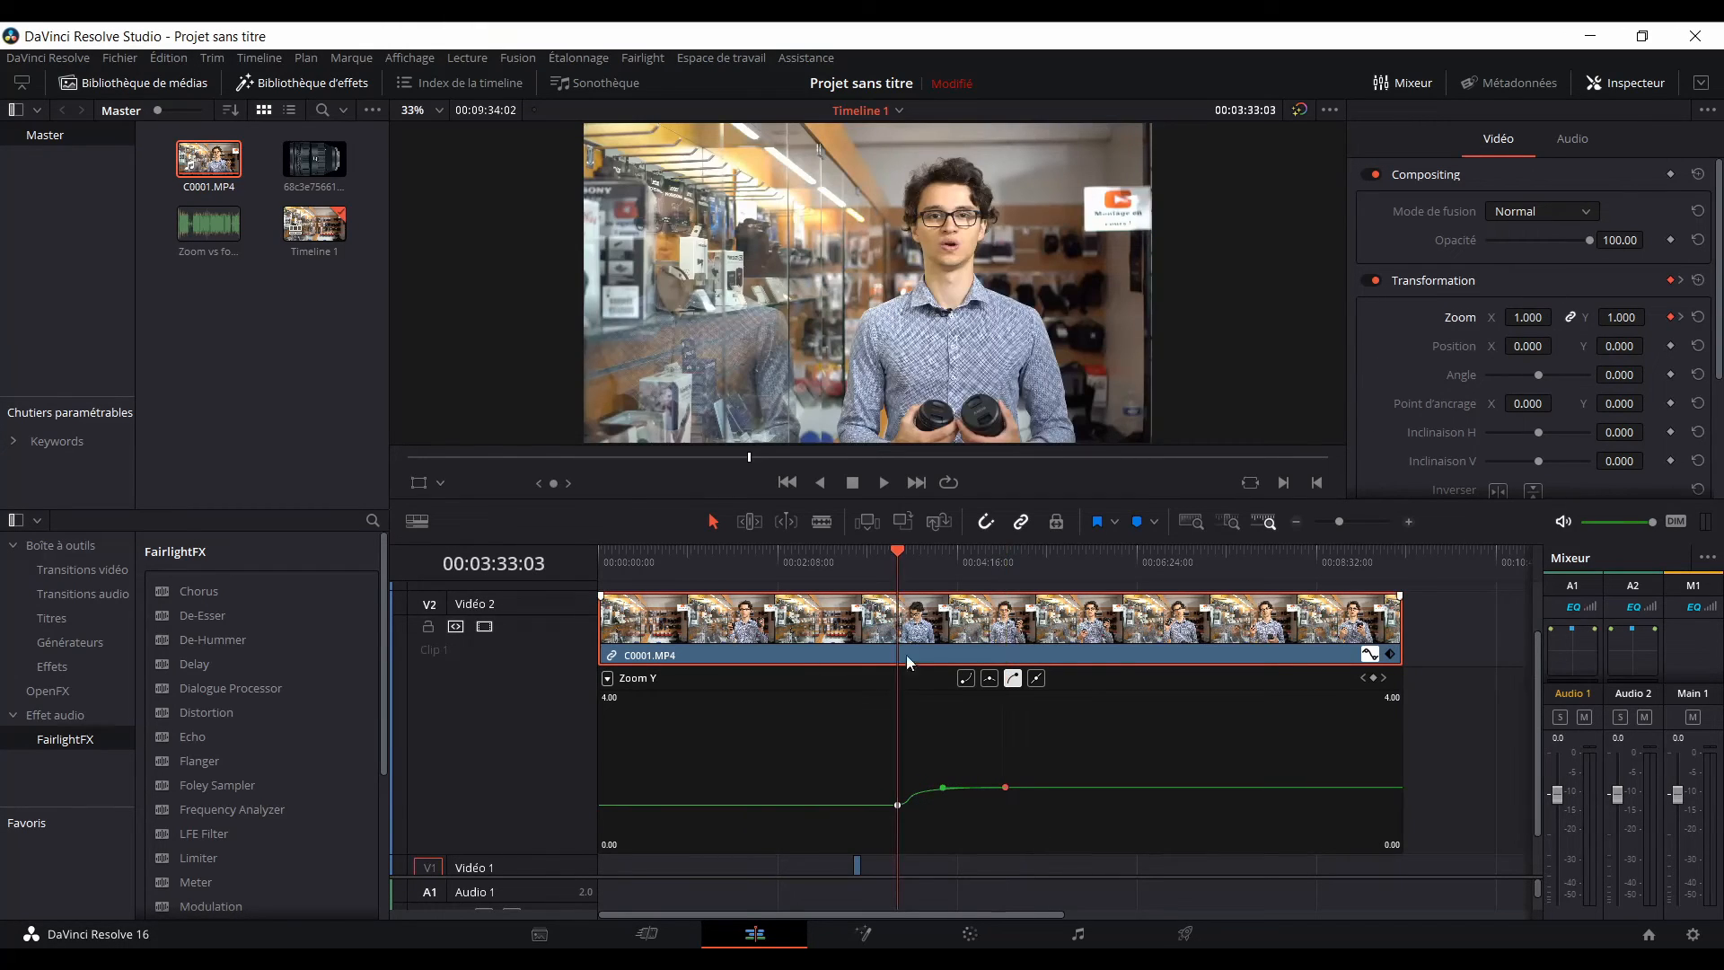
key(space)
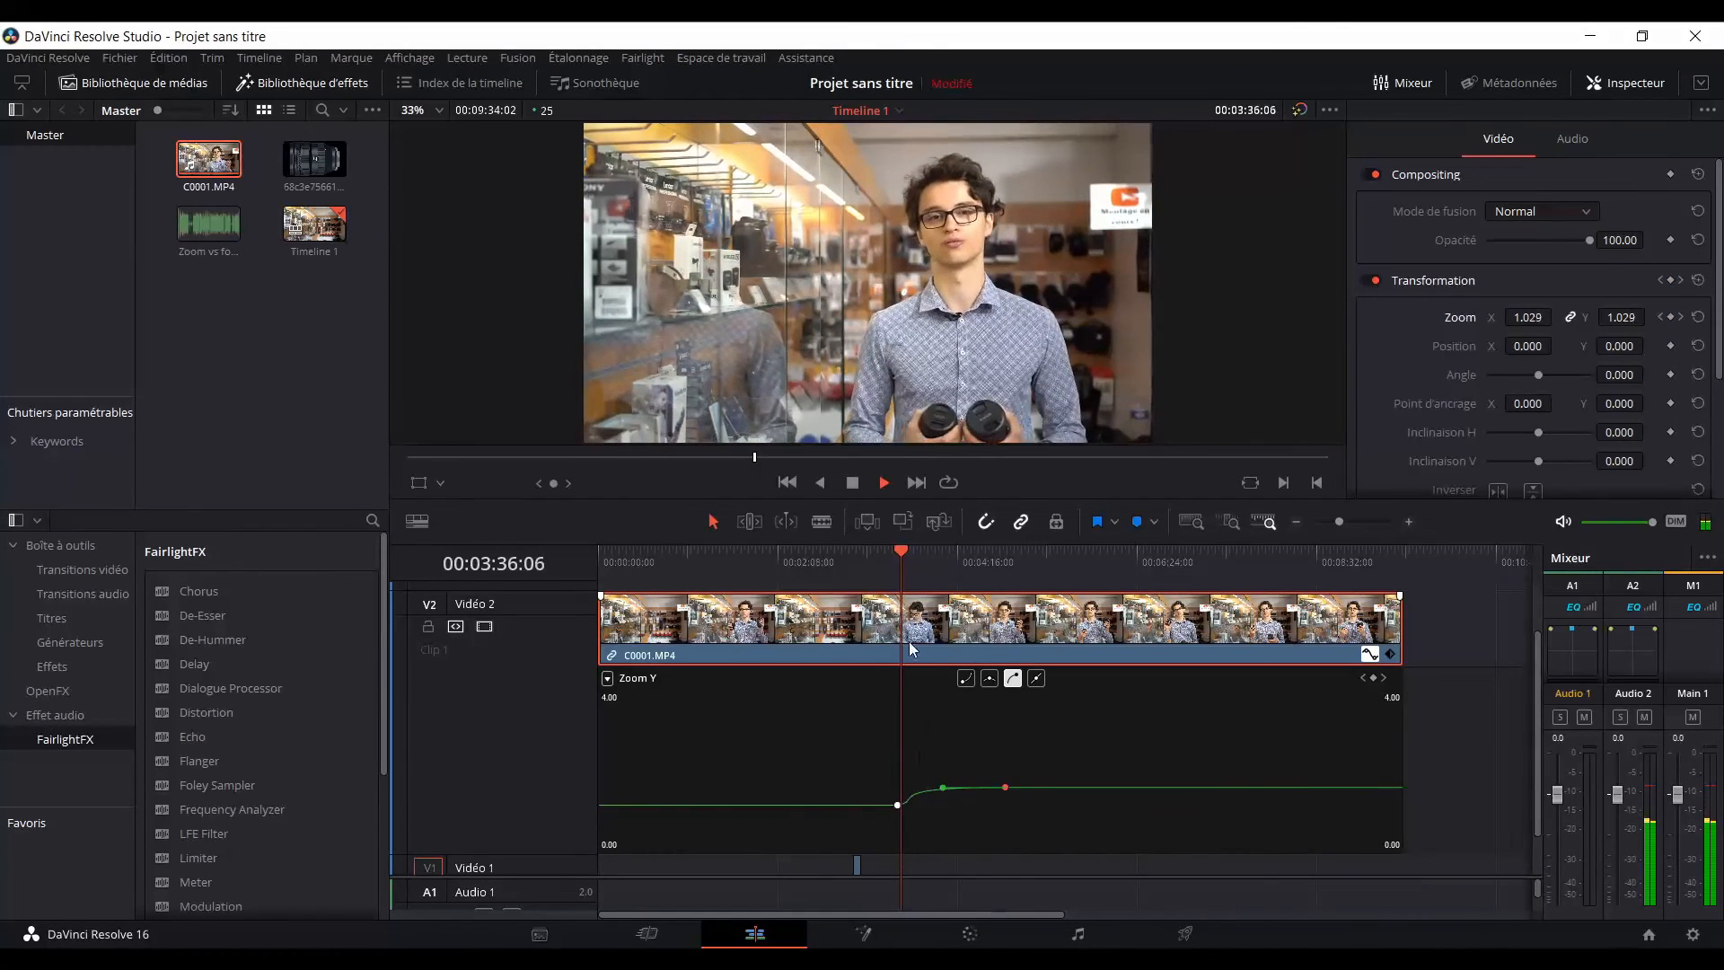
key(space)
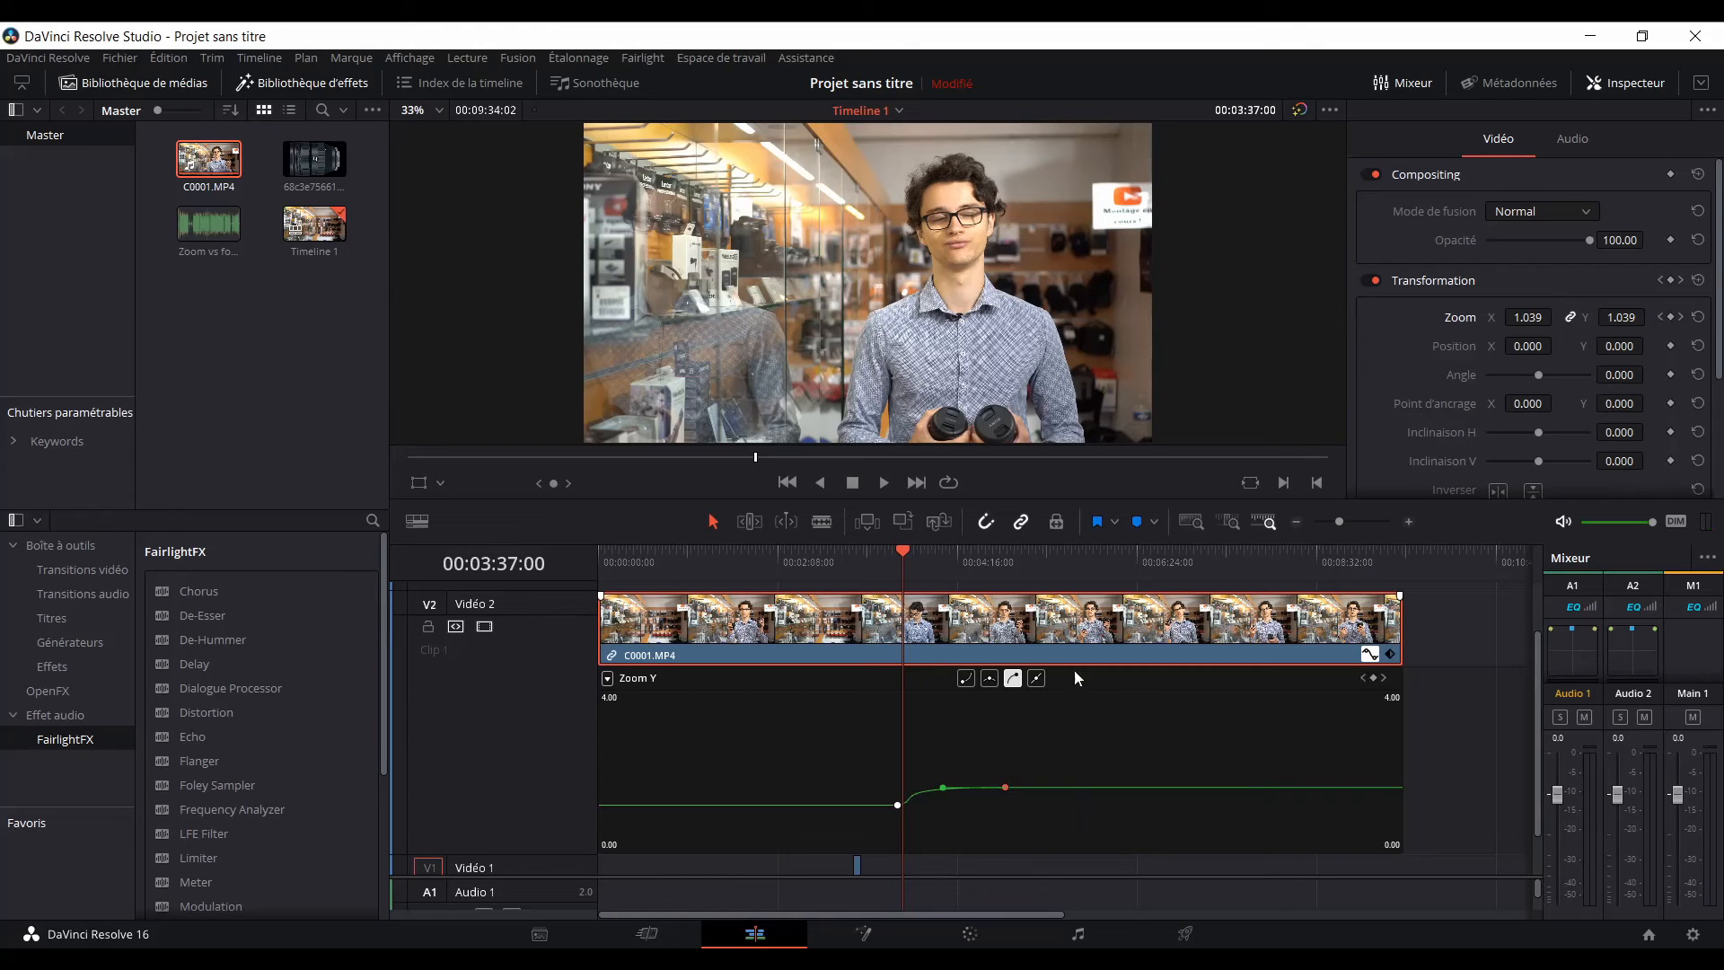
Add a Zoom keyframe at 00:01:54:06, raise Zoom to 1.460 at 00:01:56:08, and play back this quick zoom.
click(1414, 523)
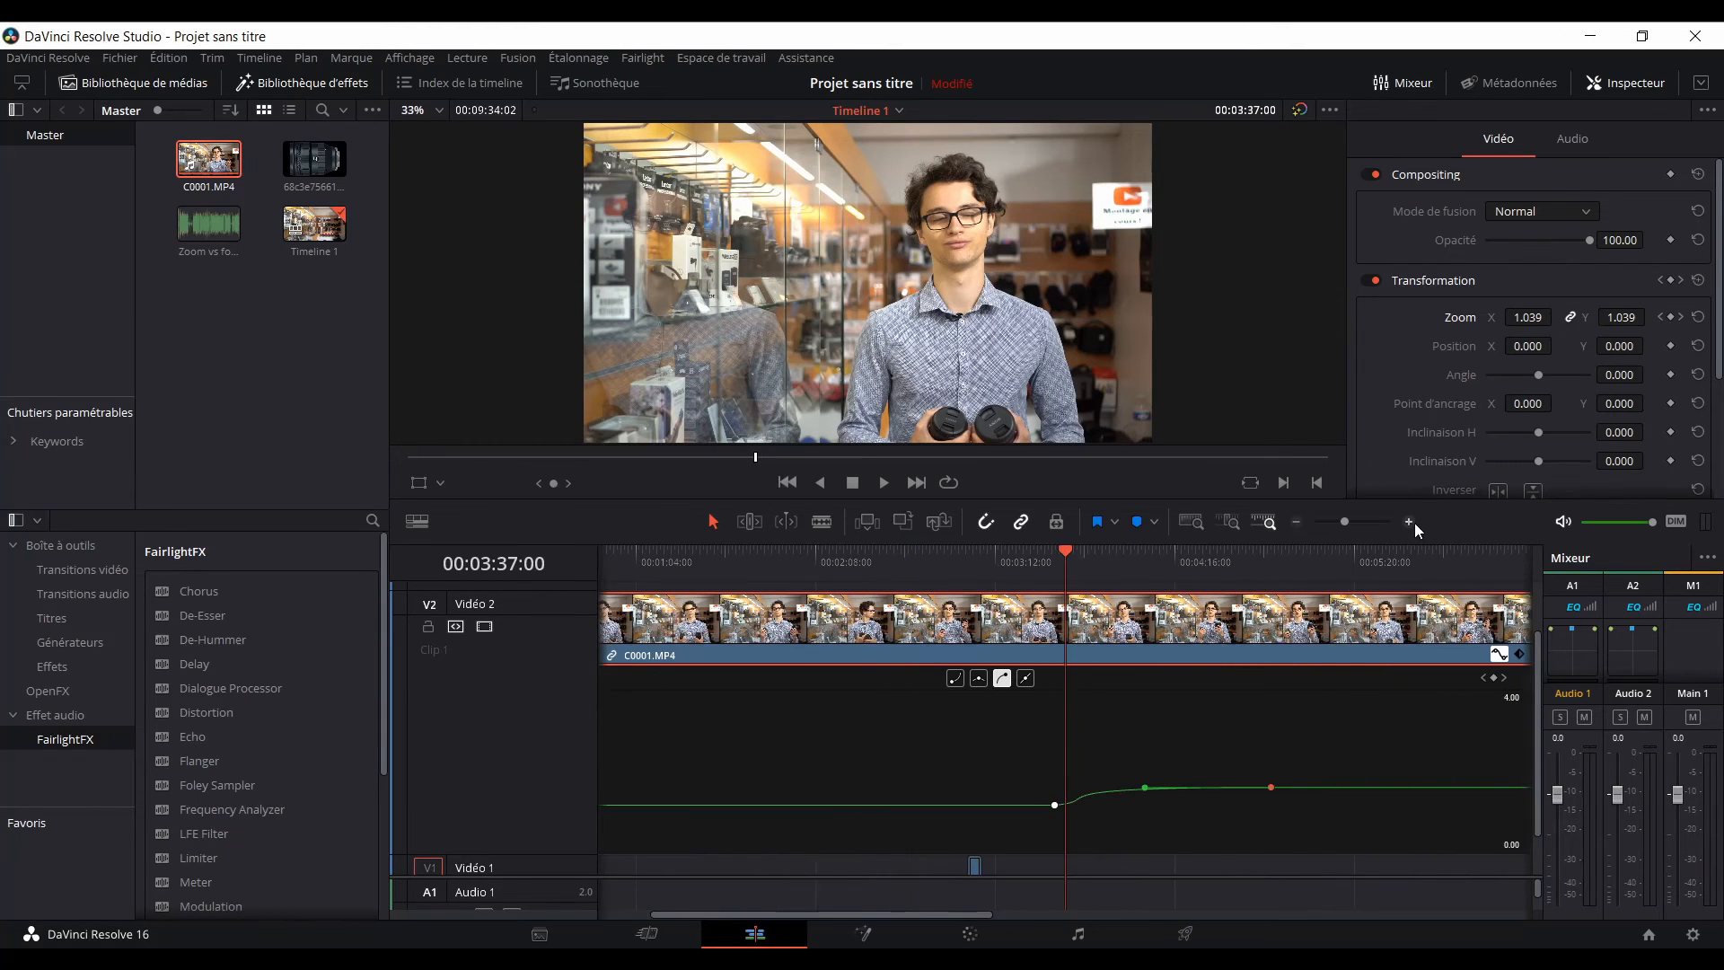
click(777, 553)
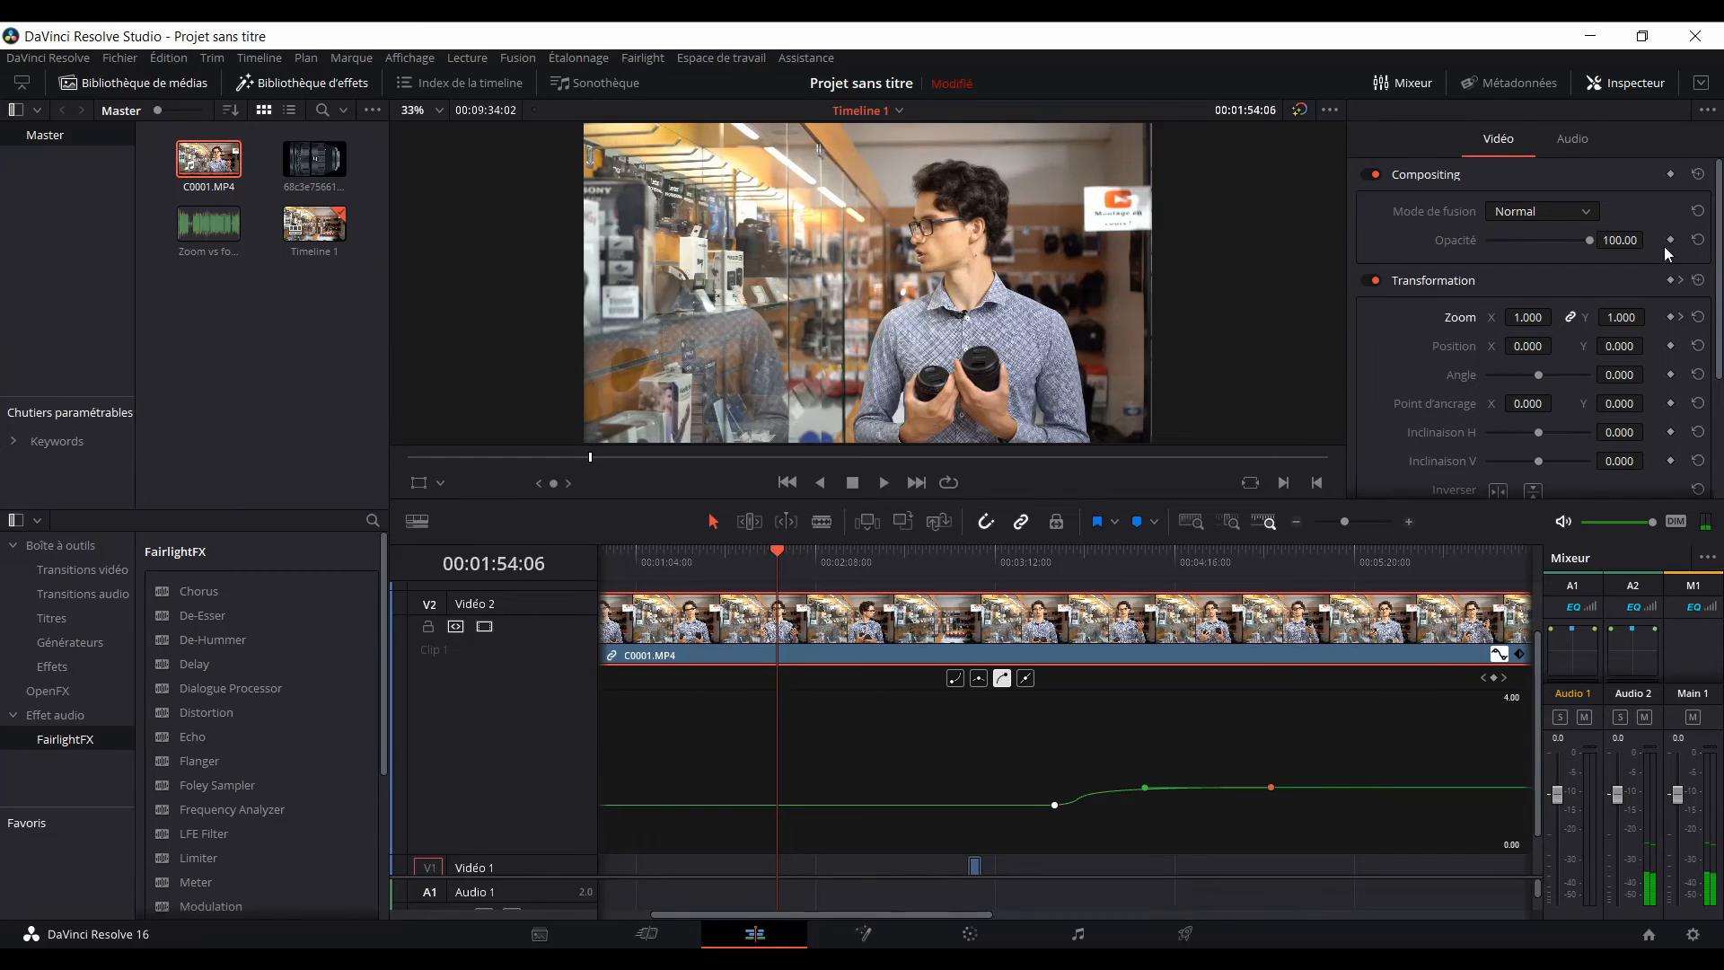
click(1670, 317)
click(1409, 523)
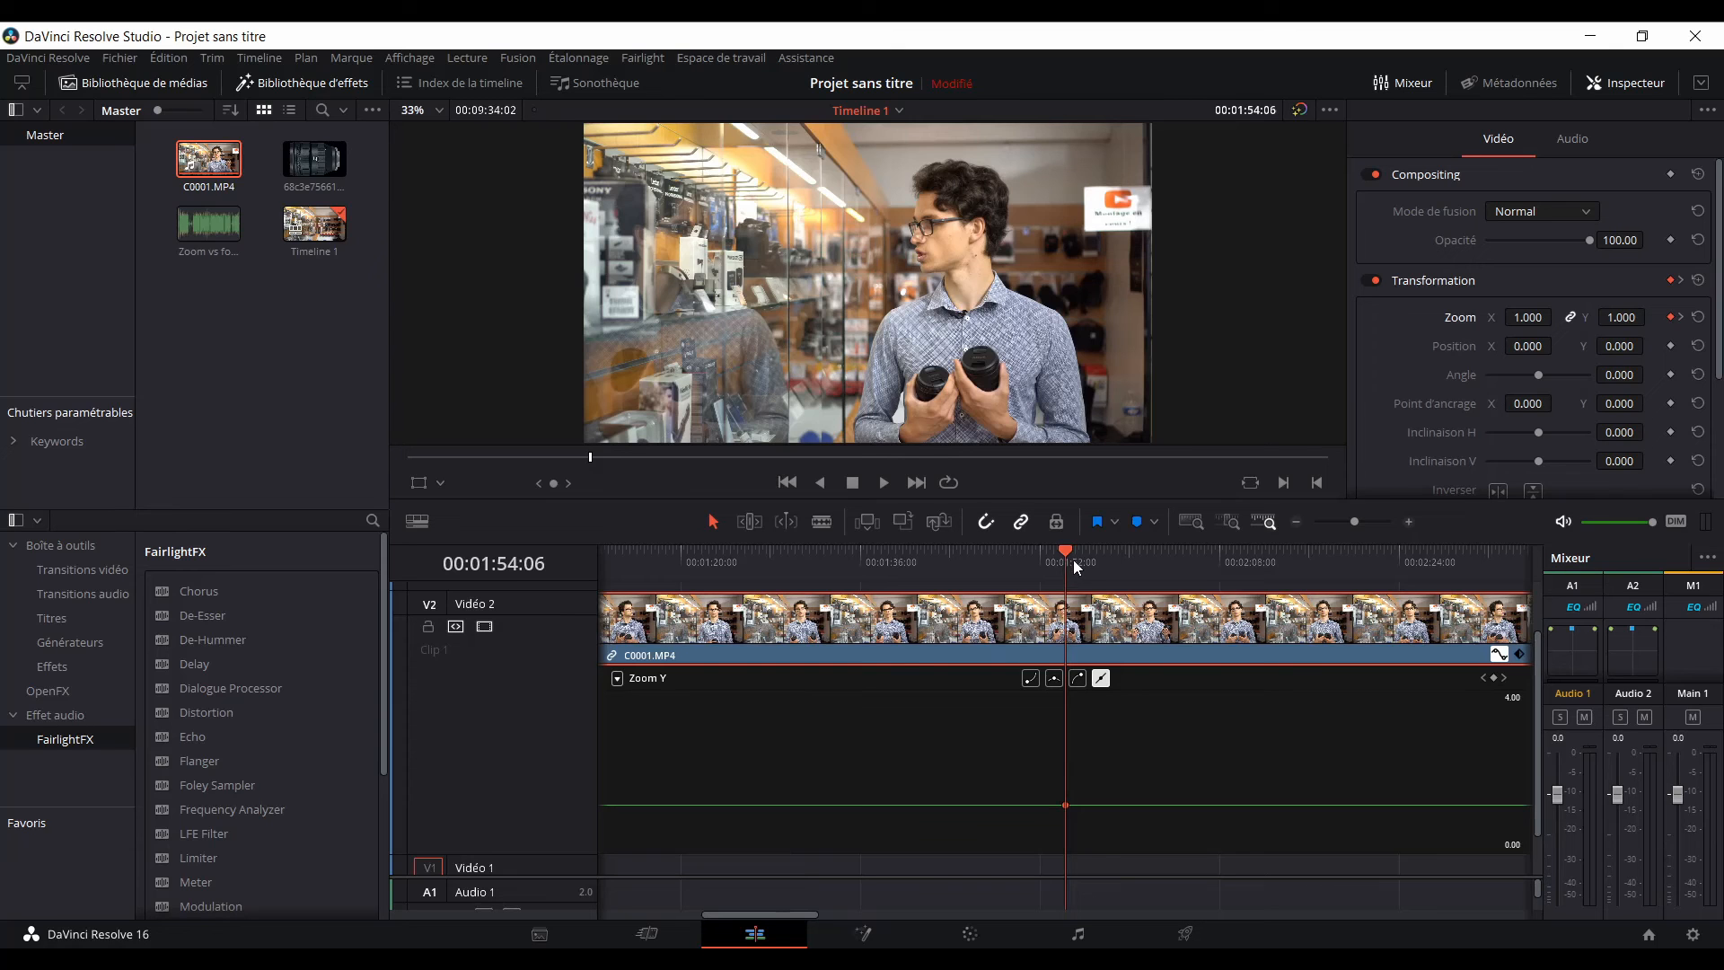
drag(1074, 558, 1088, 558)
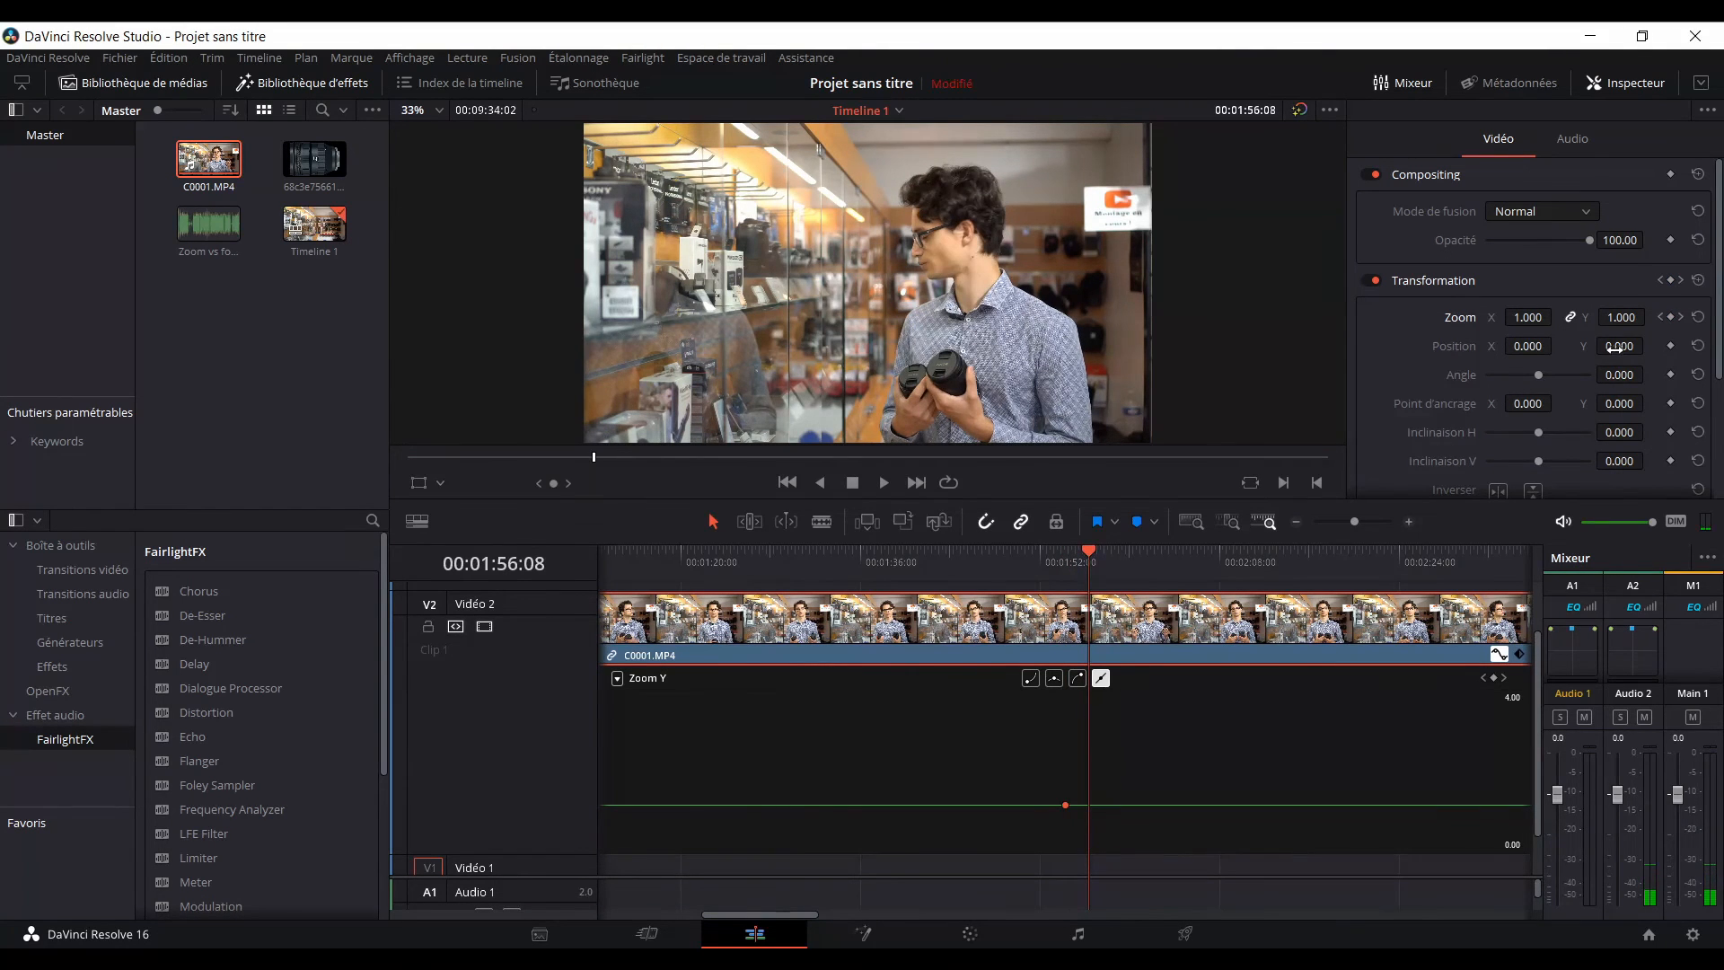
drag(1619, 321, 1650, 316)
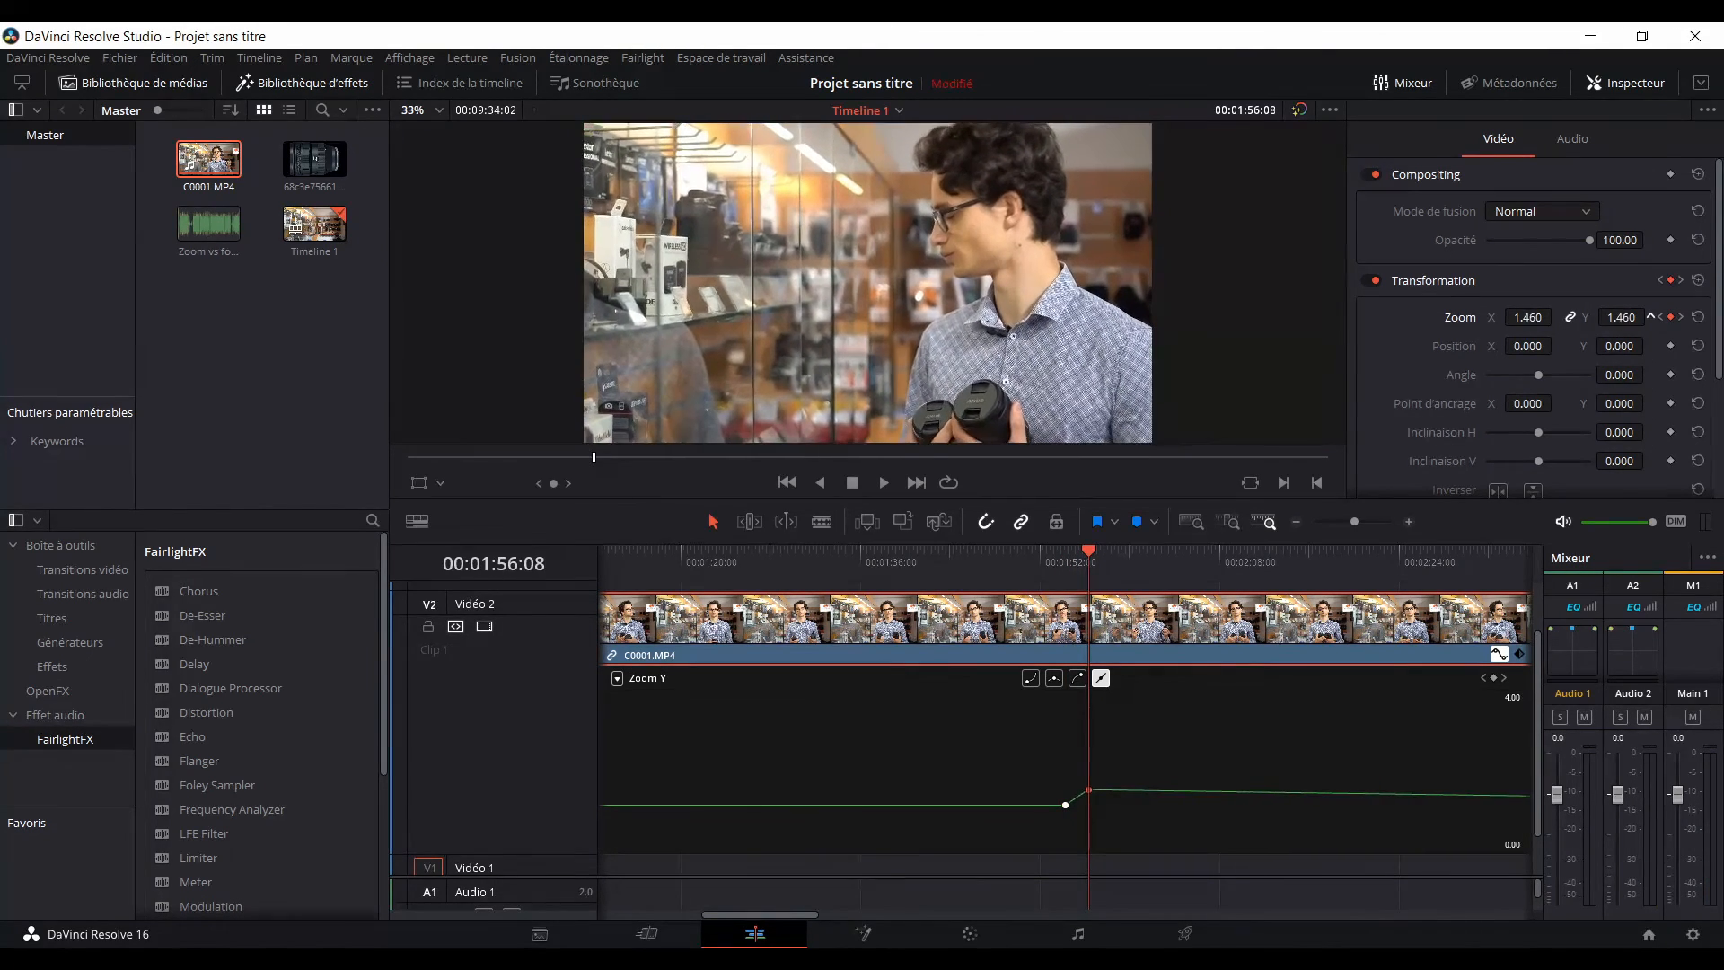
click(1063, 558)
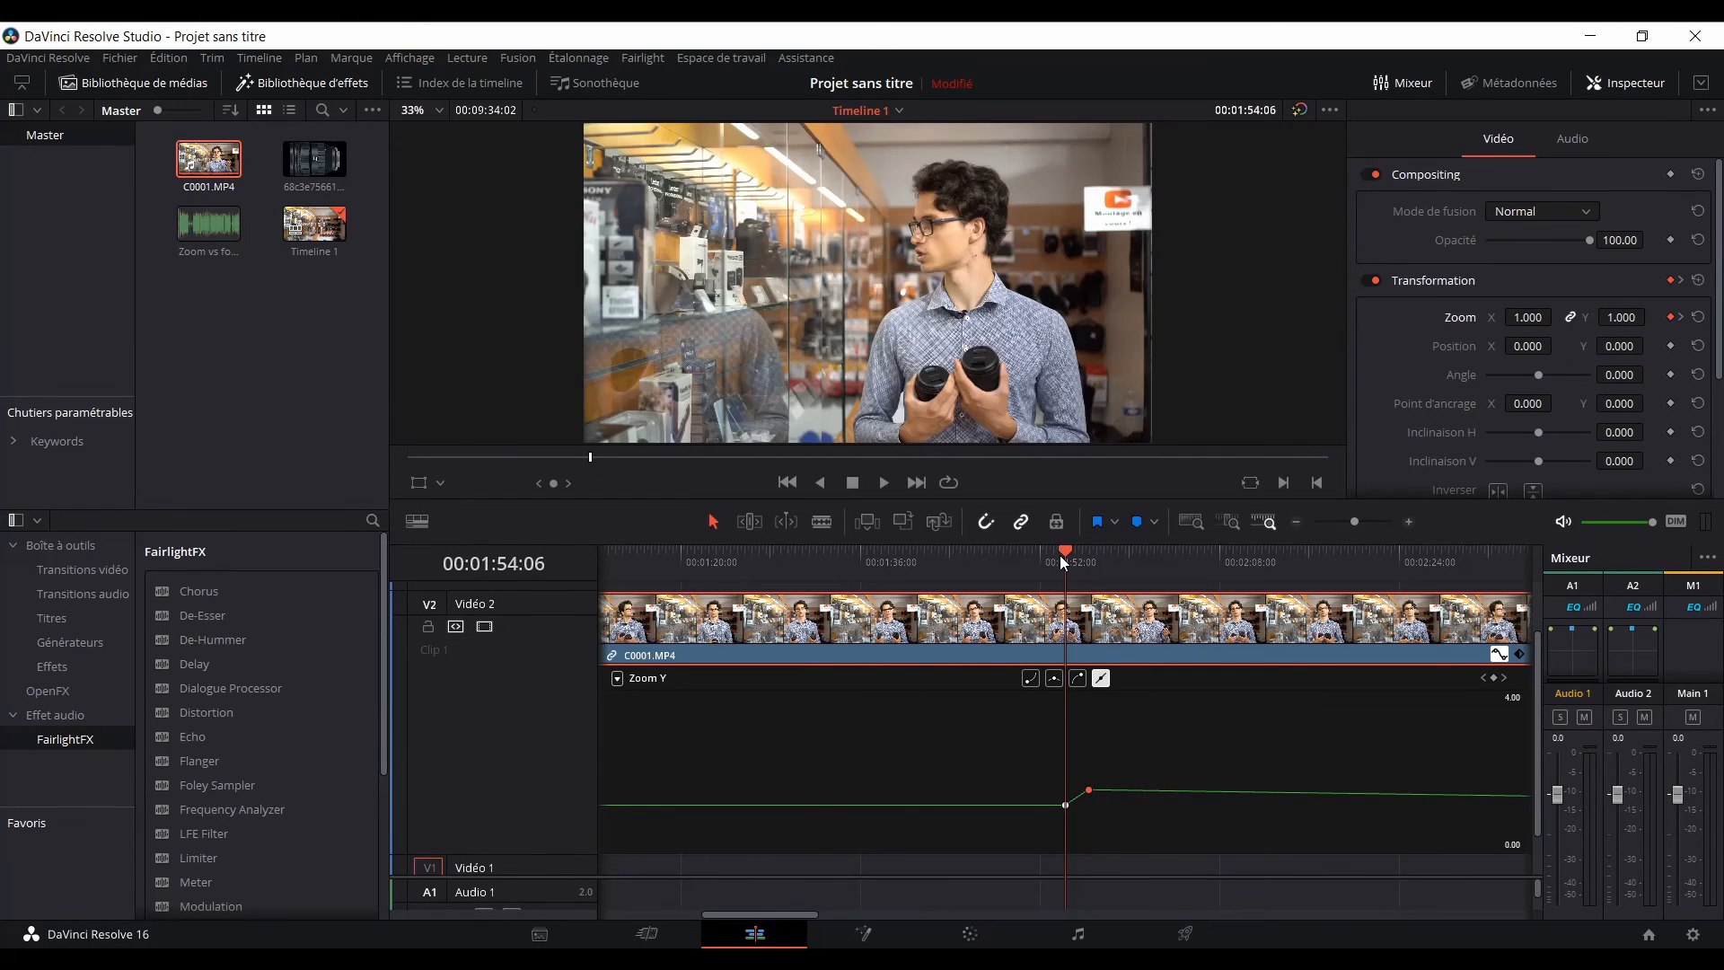
key(space)
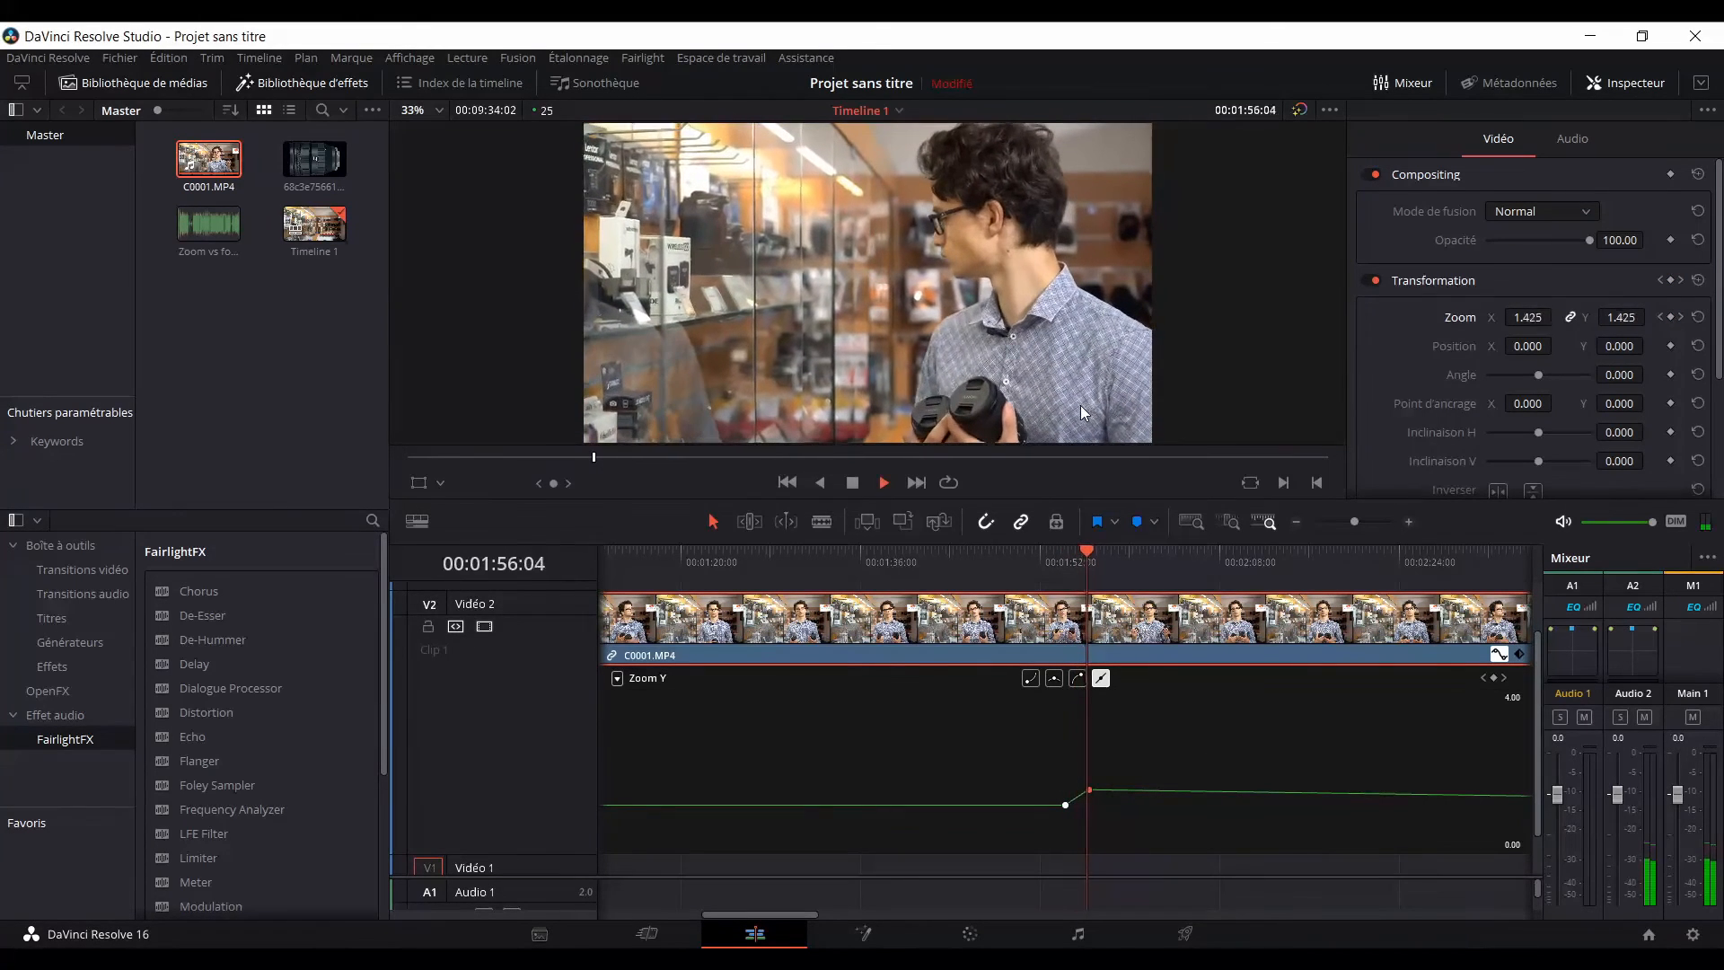
key(space)
Try an eased start on the 00:01:54:06 Zoom keyframe and play back the result.
click(1063, 575)
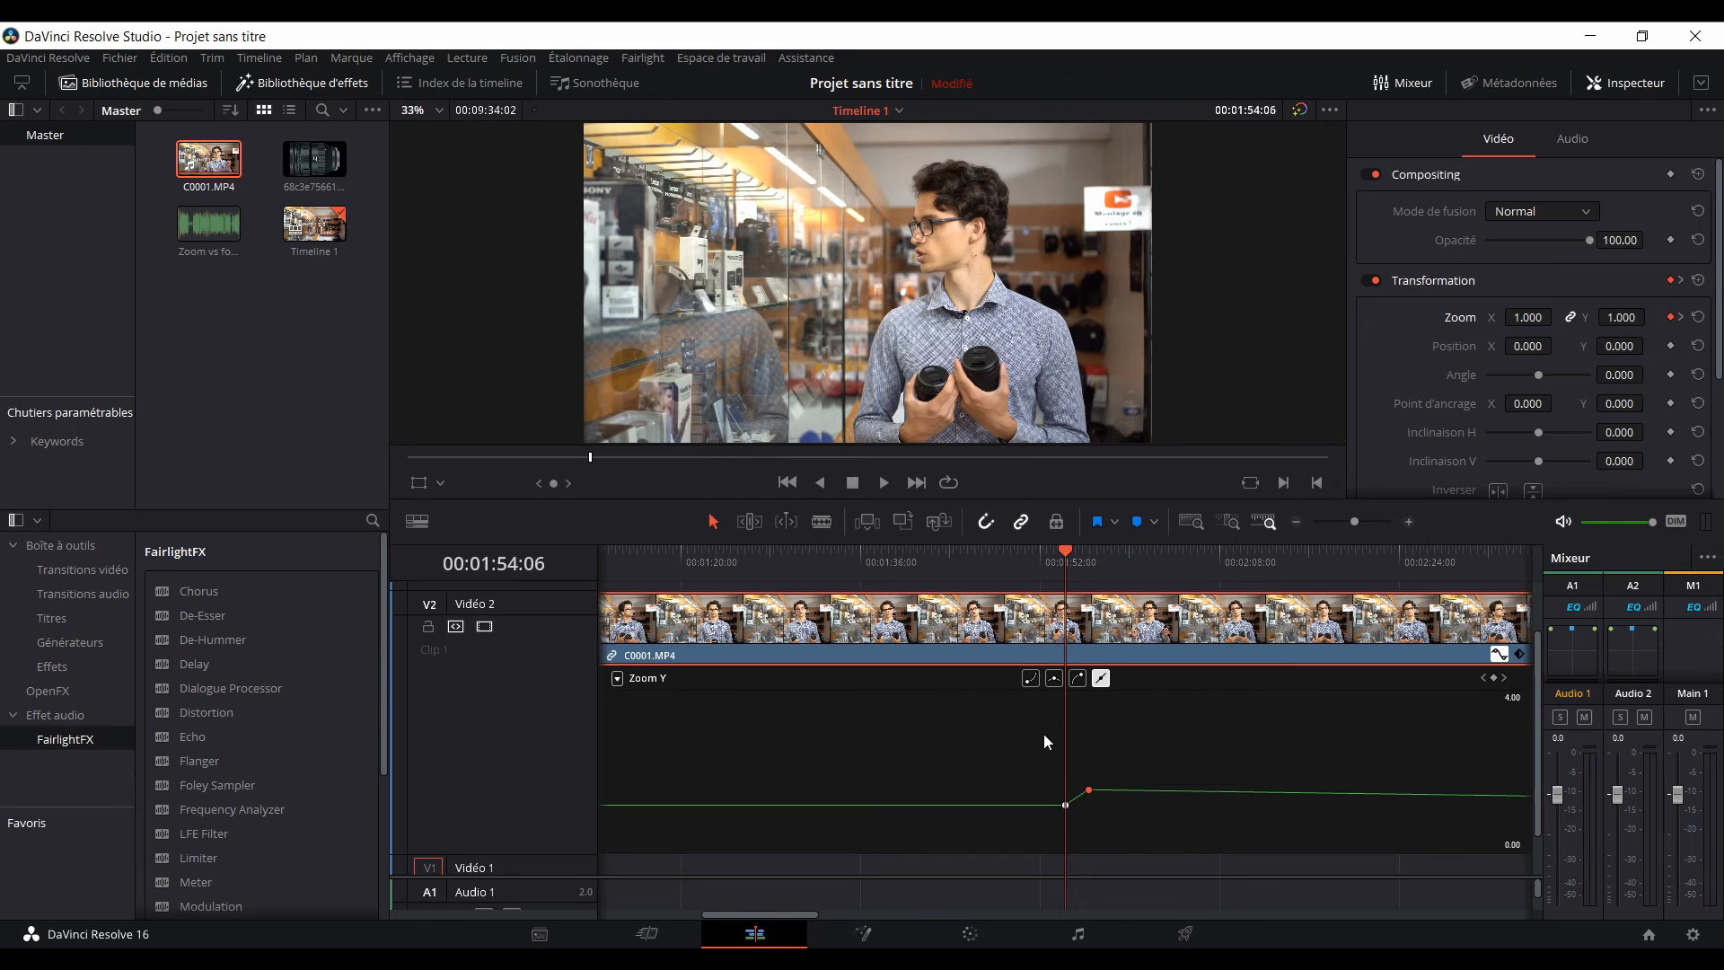
click(1065, 802)
click(1031, 677)
key(space)
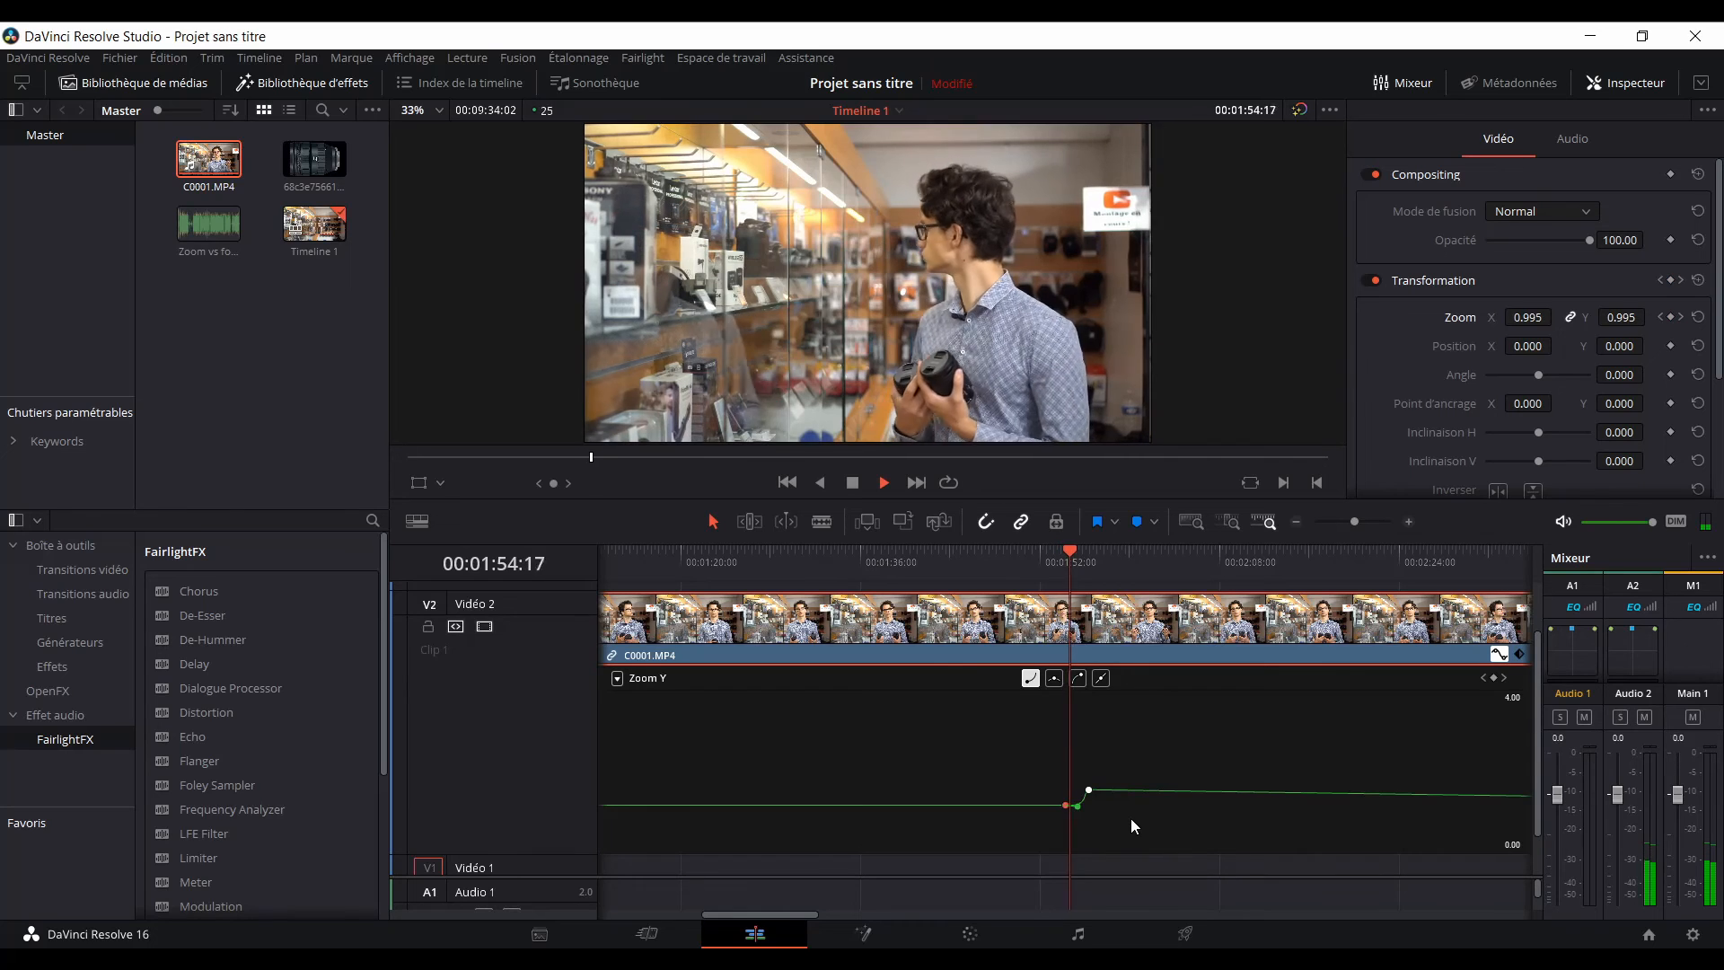
key(space)
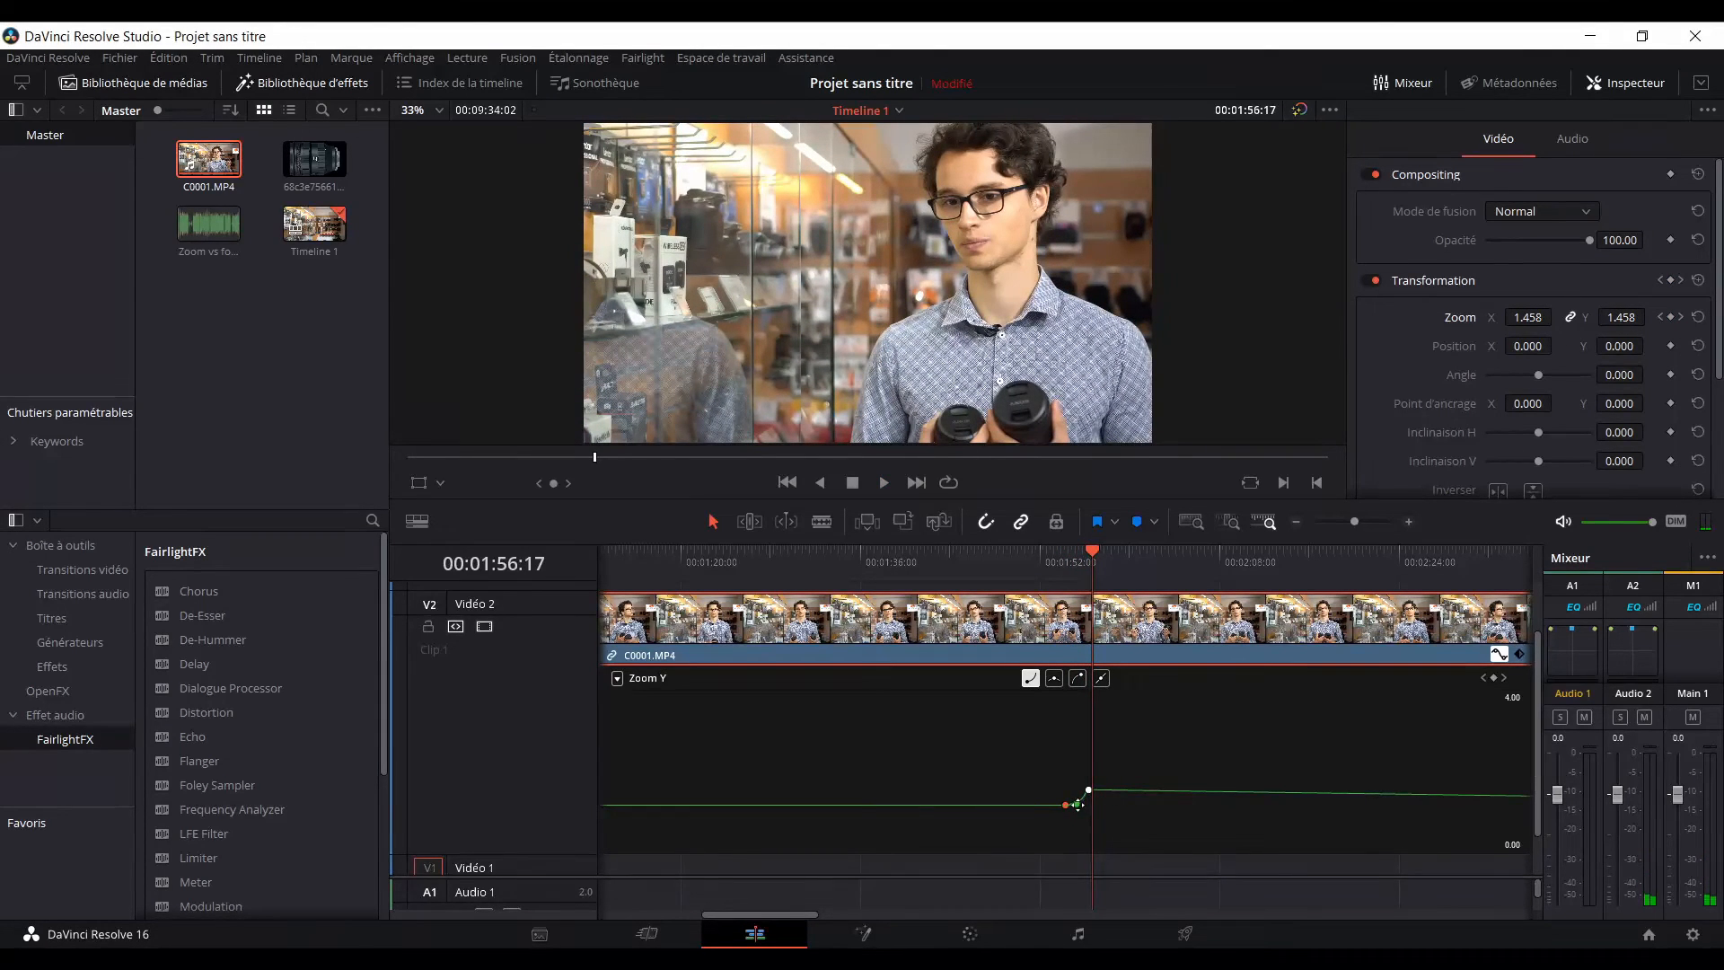
key(space)
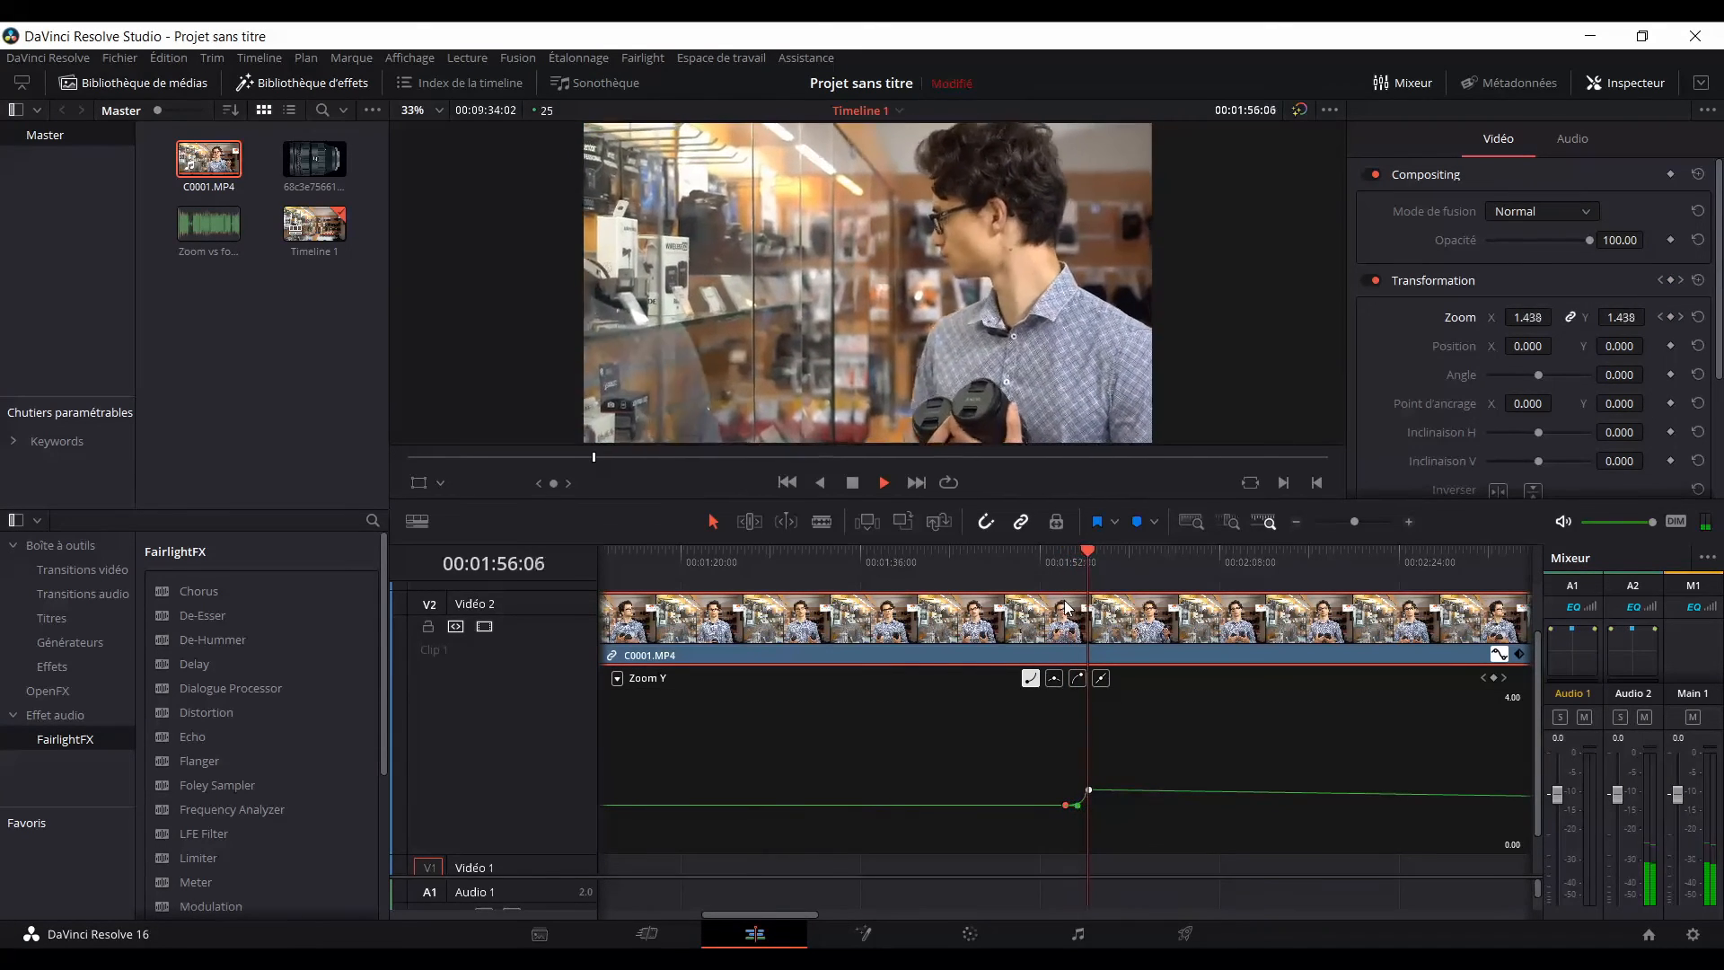
key(space)
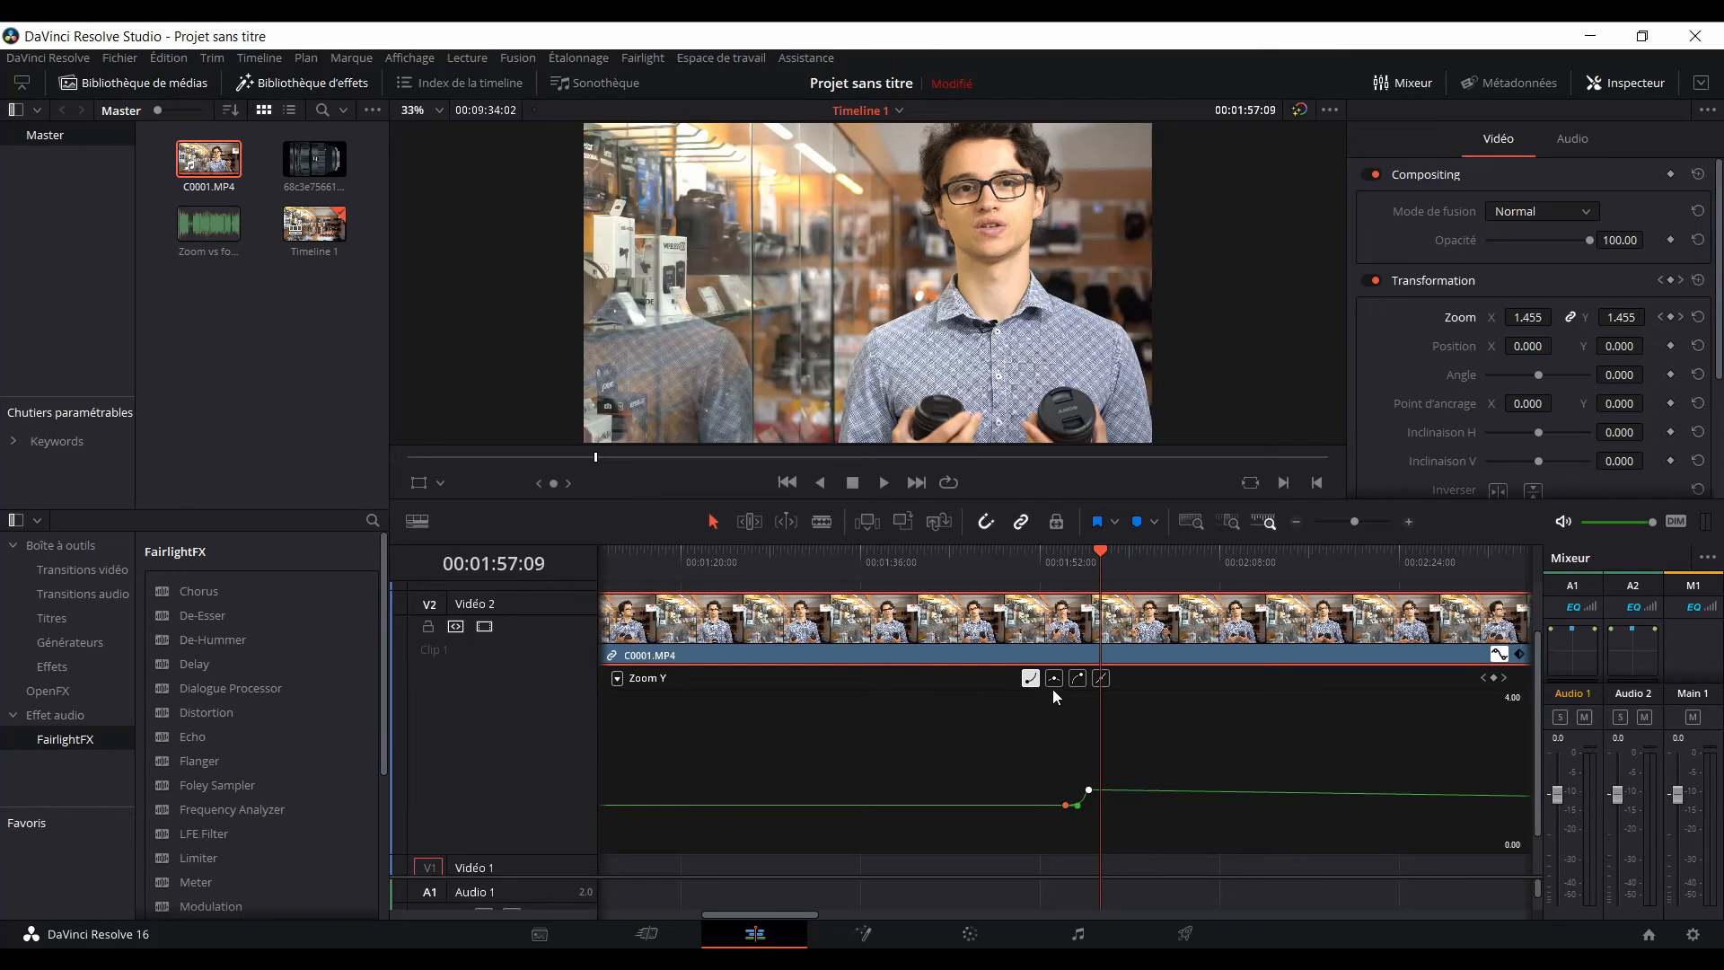
Set the 00:01:54:06 Zoom keyframe to linear interpolation and play back the zoom.
click(1101, 679)
click(1064, 804)
click(1052, 568)
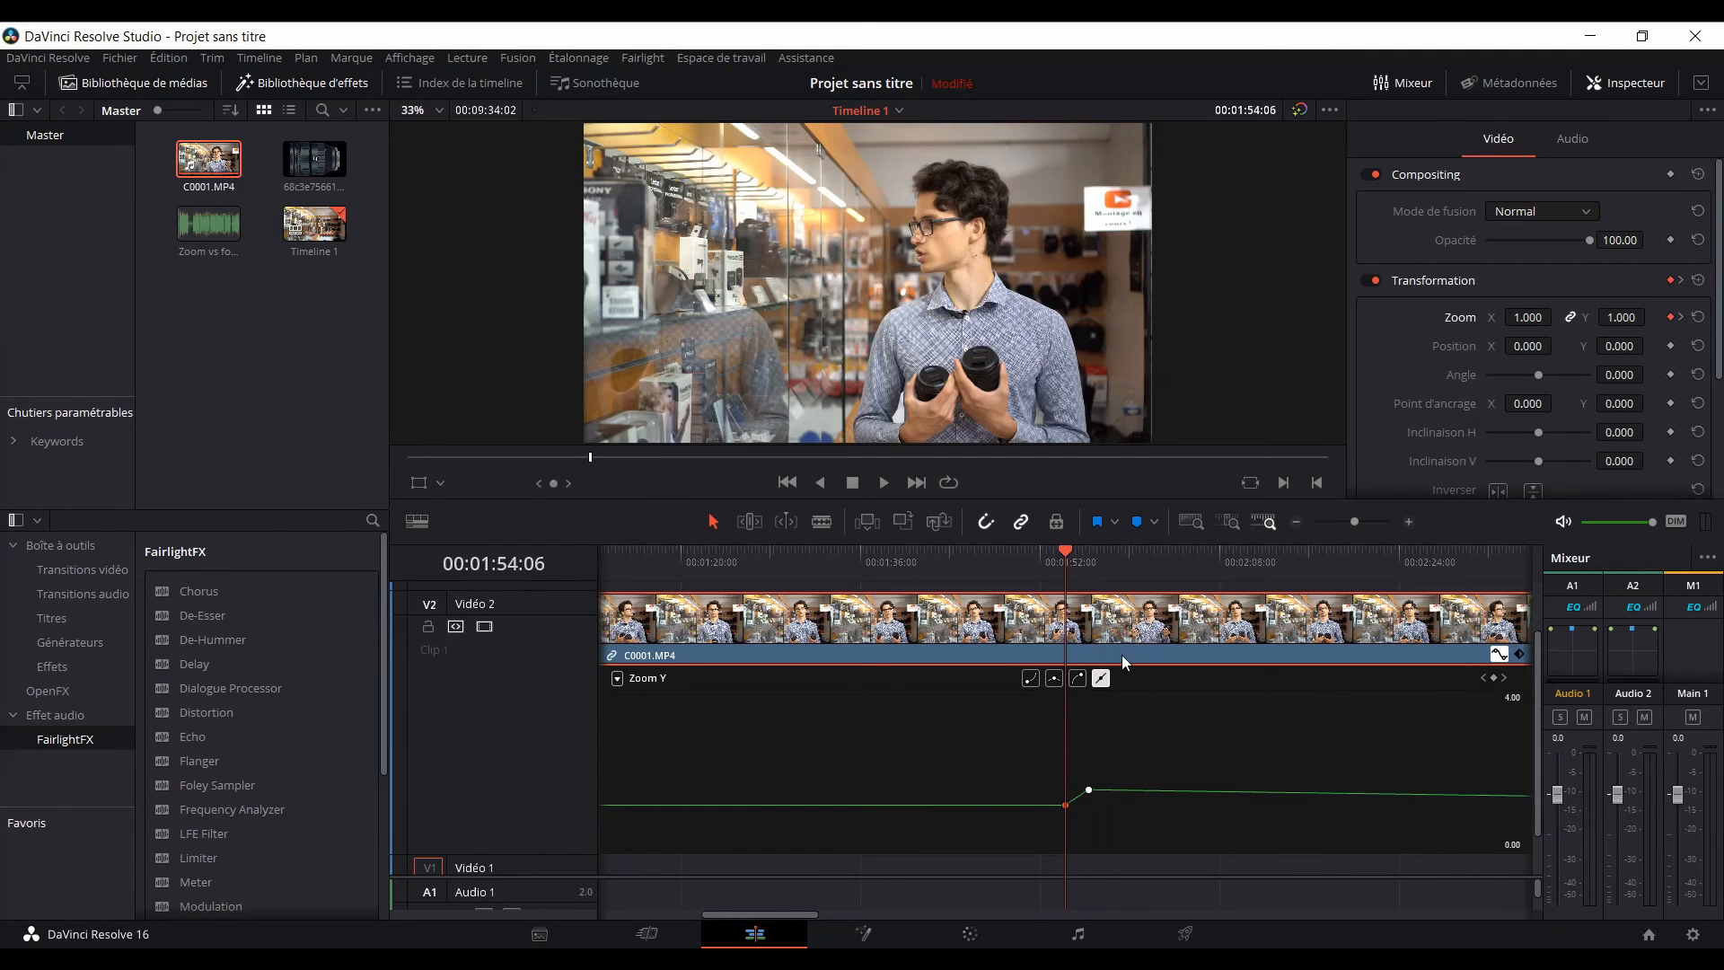
key(space)
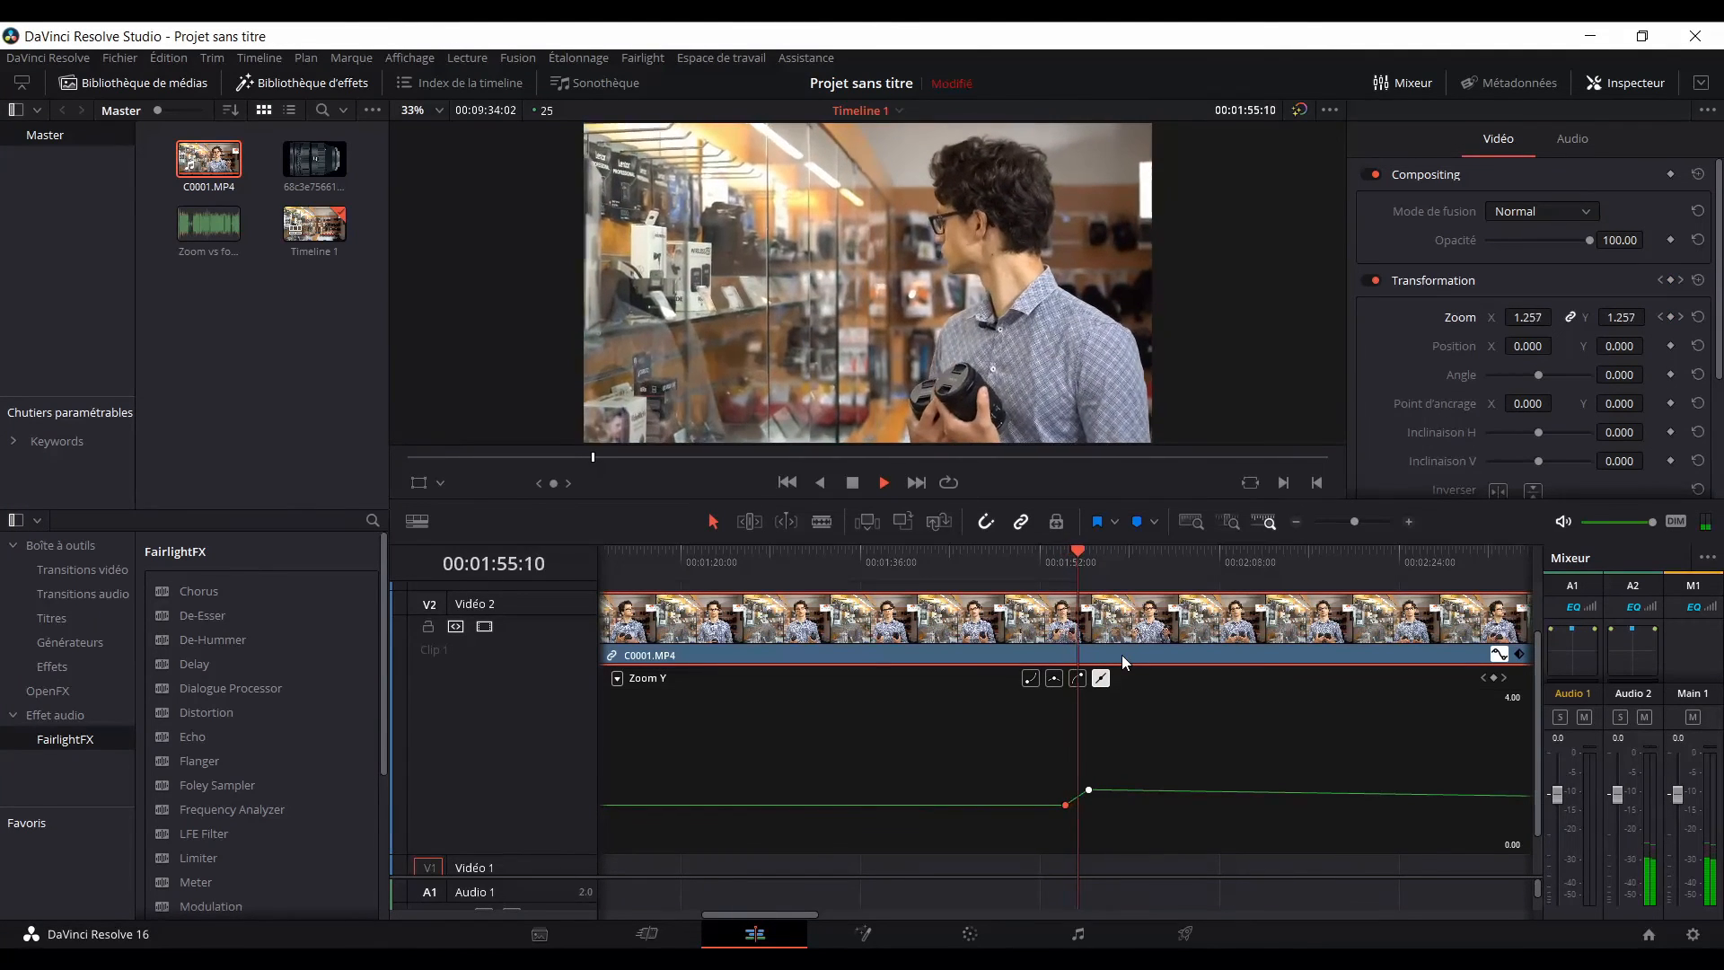
key(space)
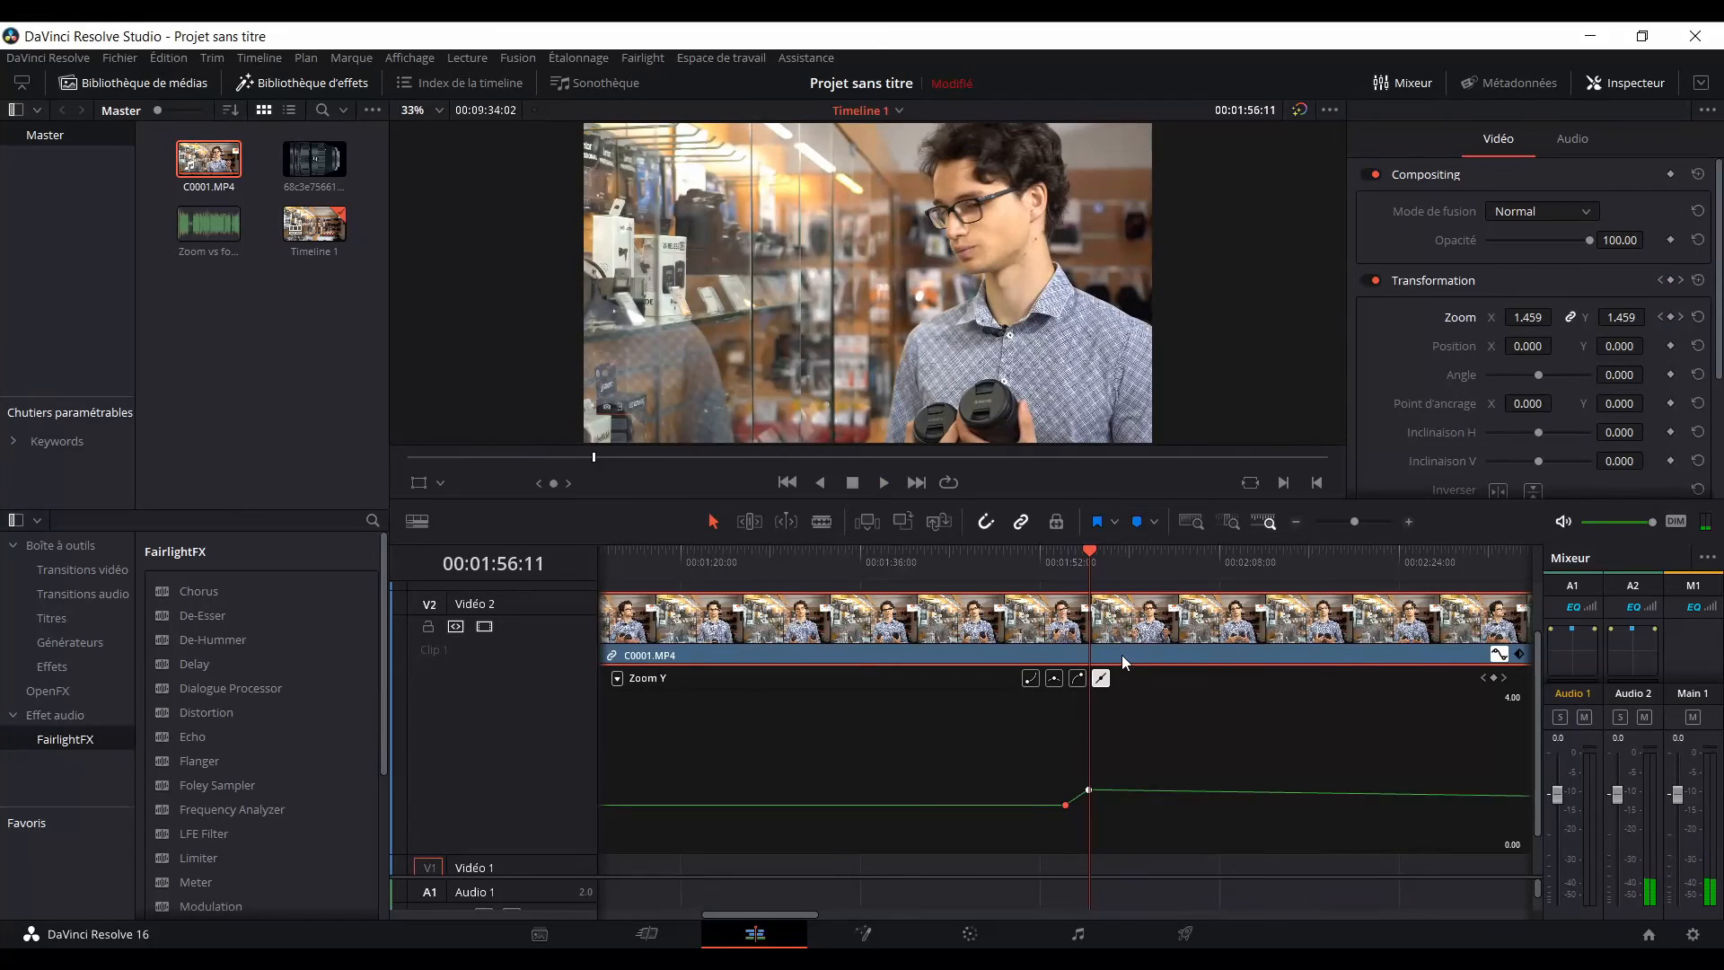
Hide the C0001.MP4 curve editor and enlarge the timeline's audio track area.
click(1499, 653)
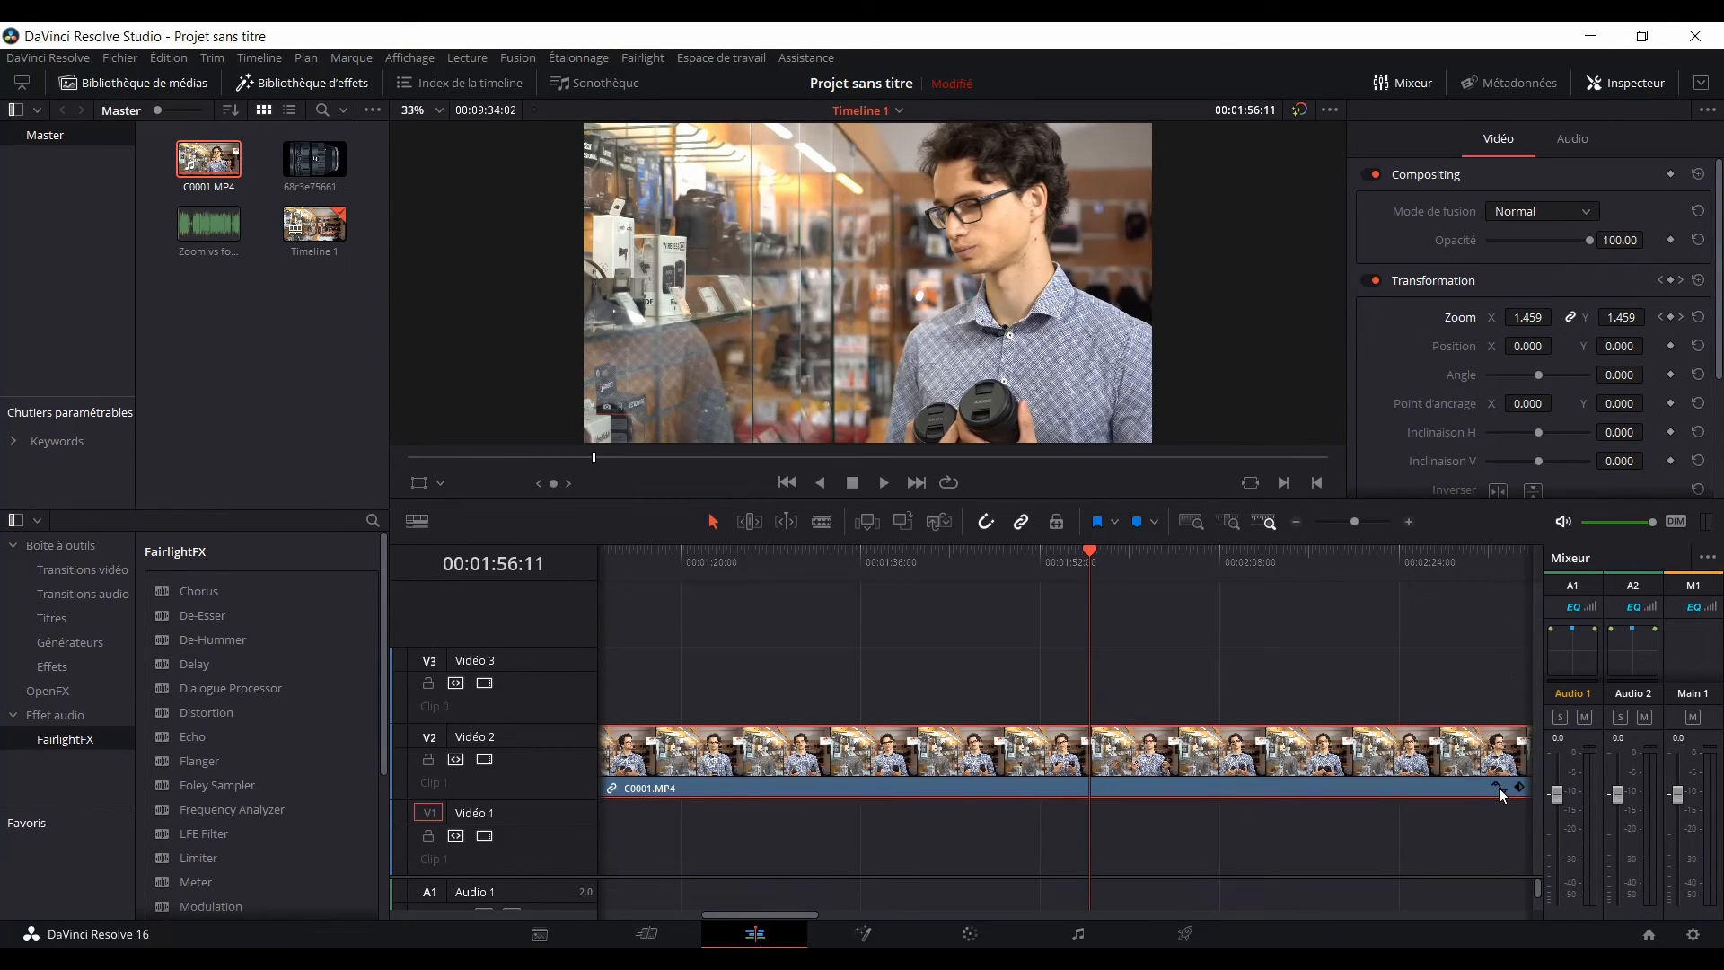
click(1497, 787)
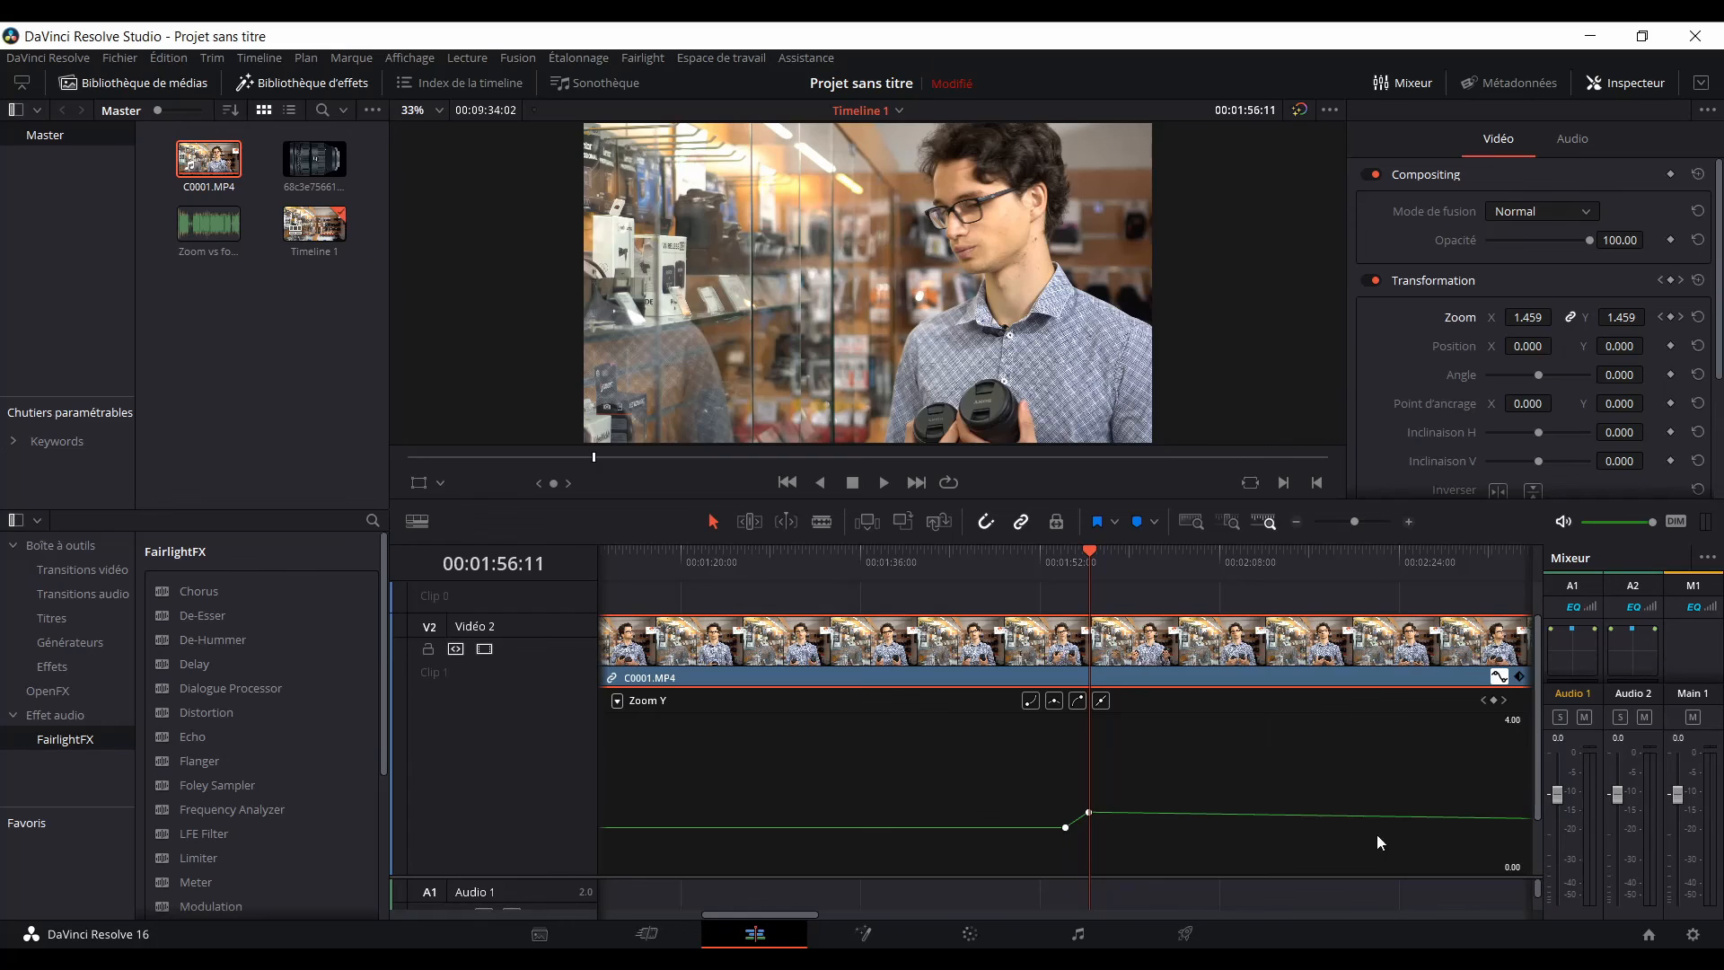
click(1497, 680)
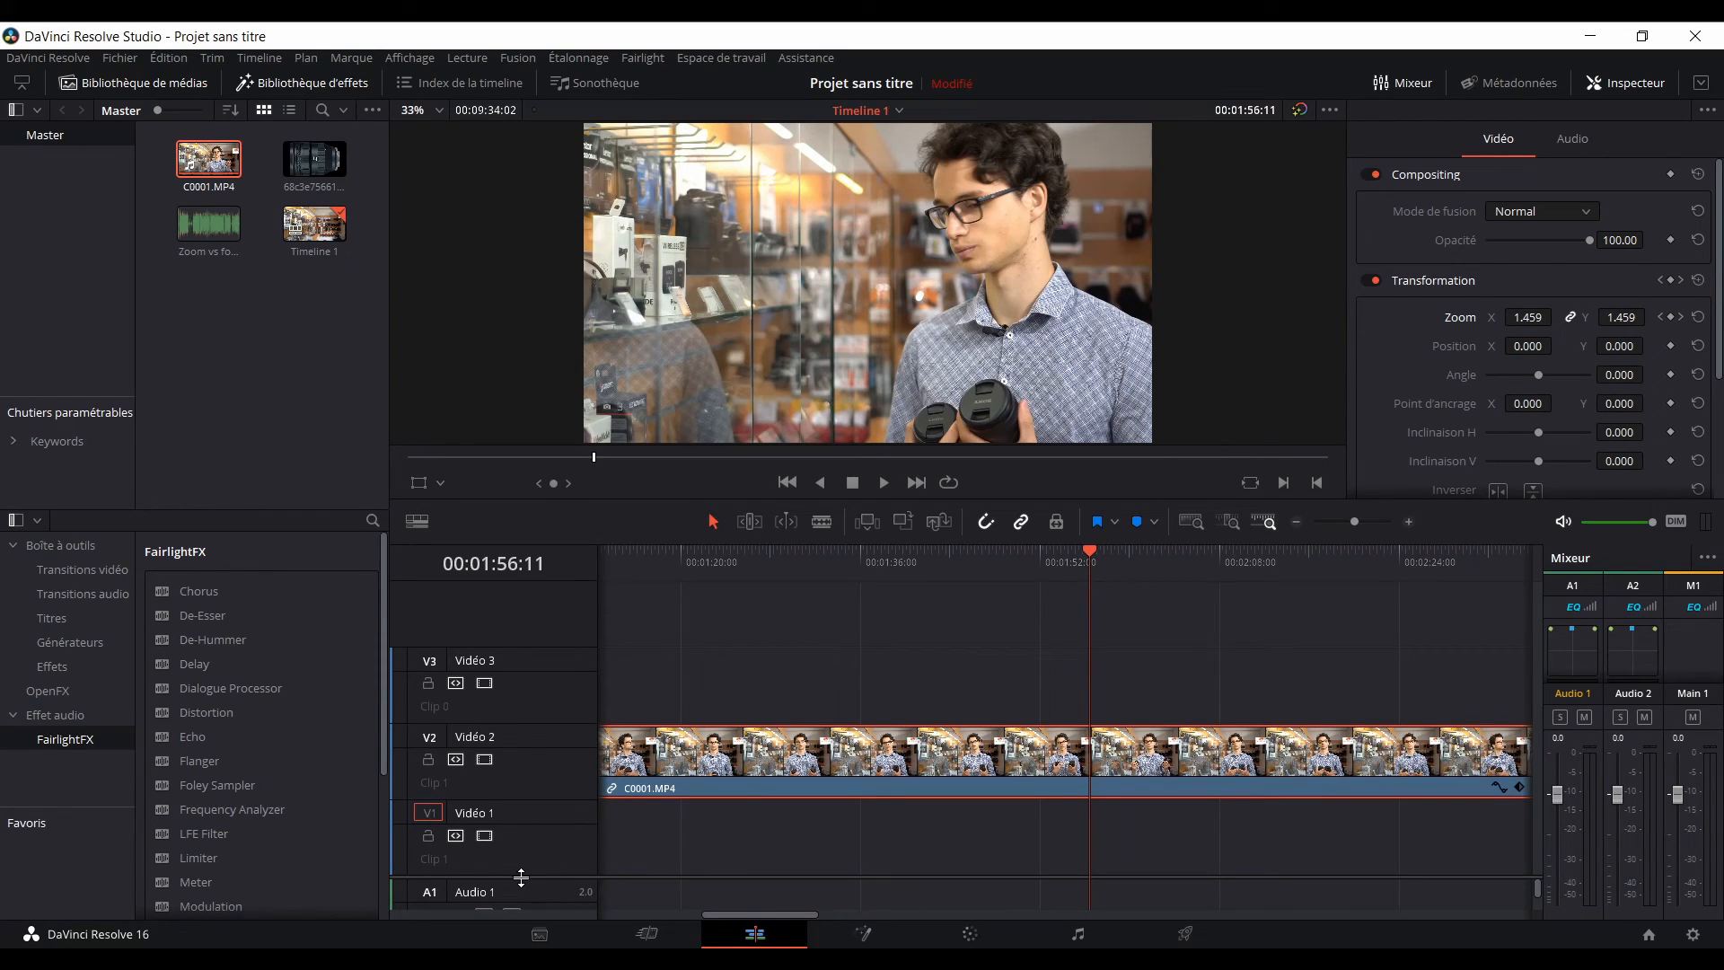
drag(520, 877, 525, 737)
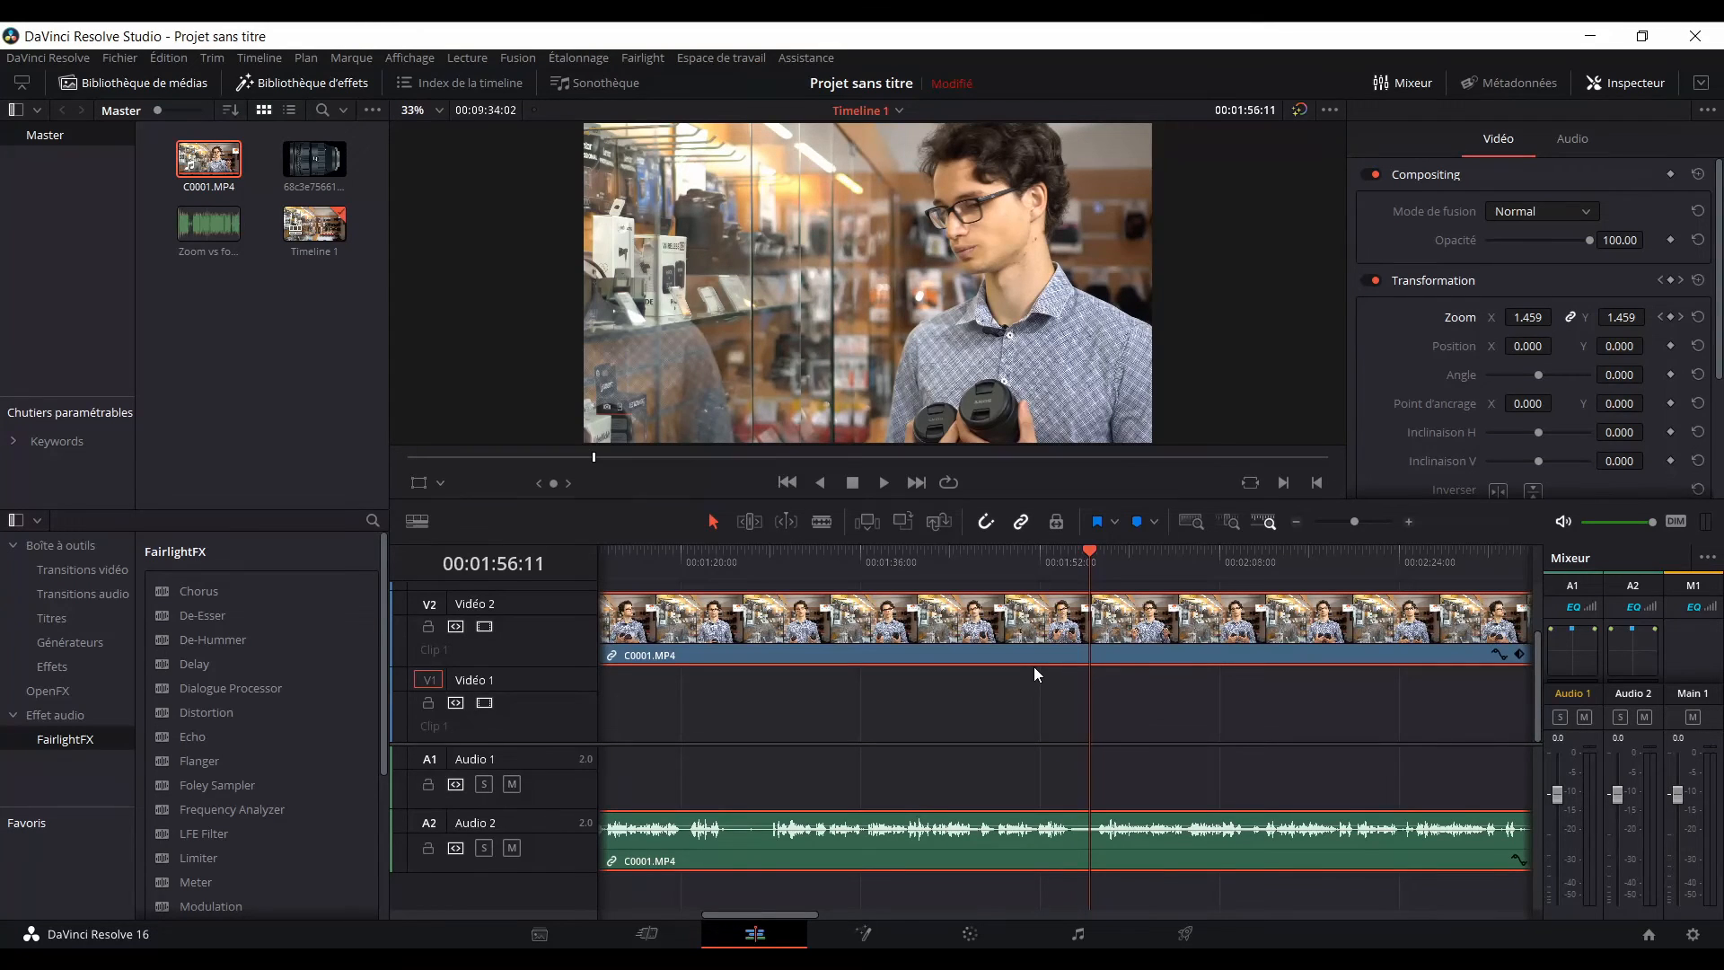
click(1298, 525)
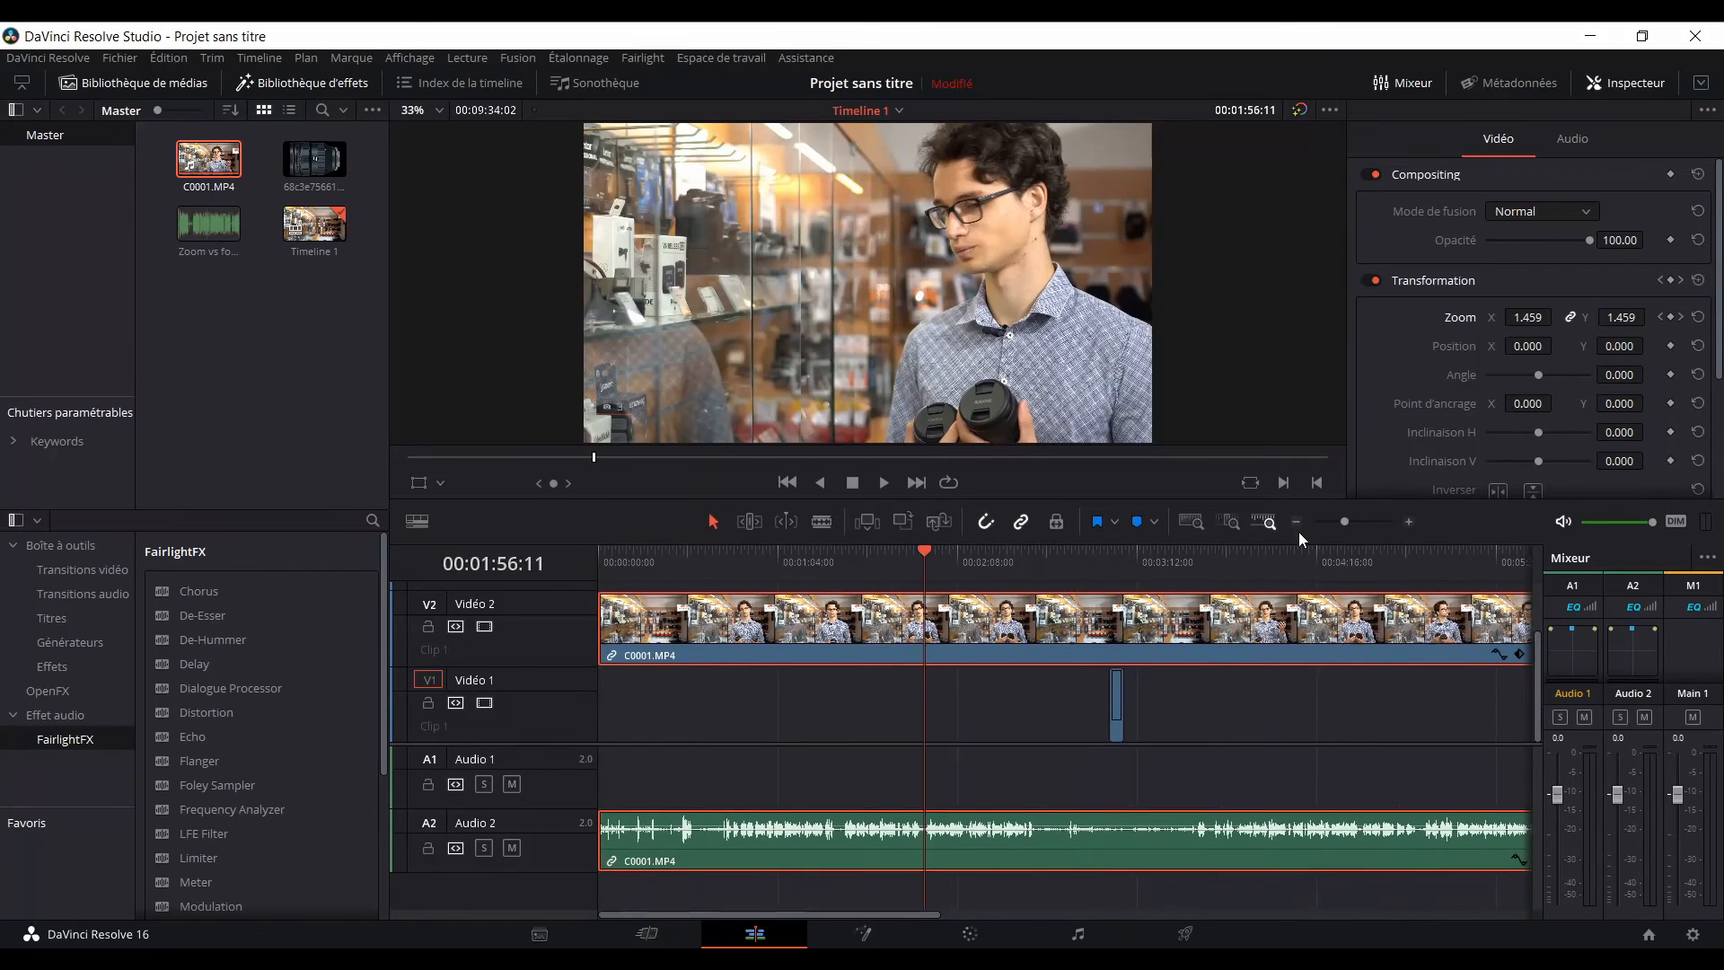
click(1296, 525)
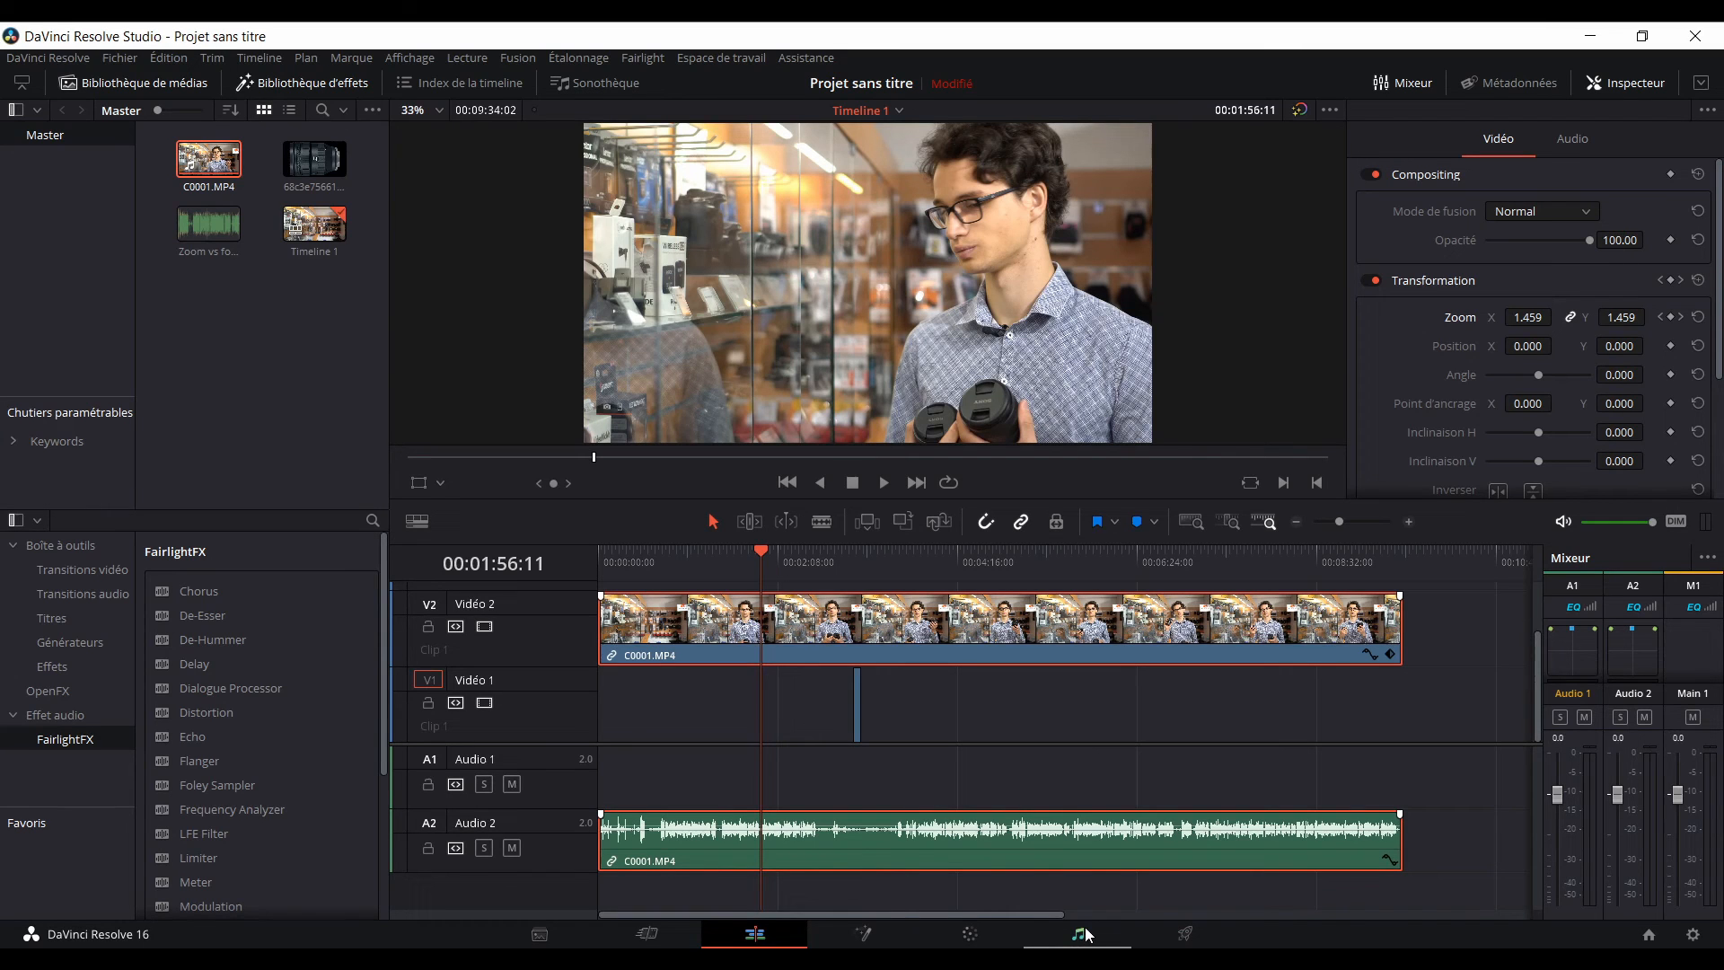
Switch to the export page and set the destination to the Vidéos folder with the file name "Montage da vinci resolve".
click(1179, 942)
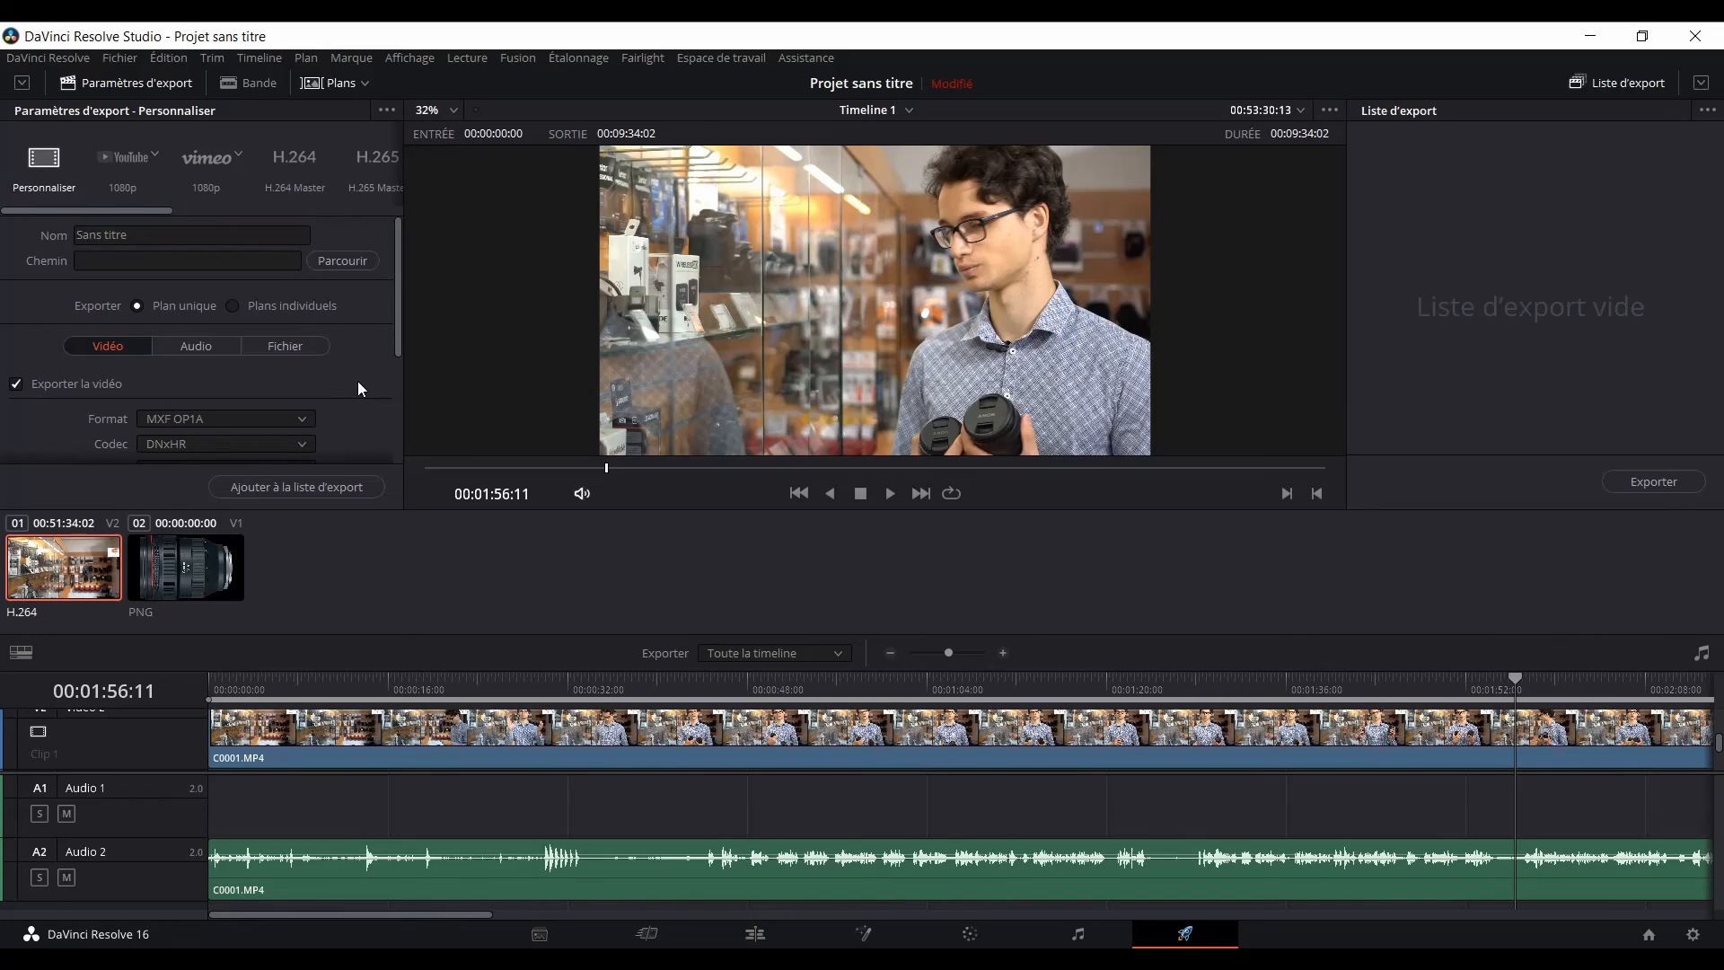
click(341, 262)
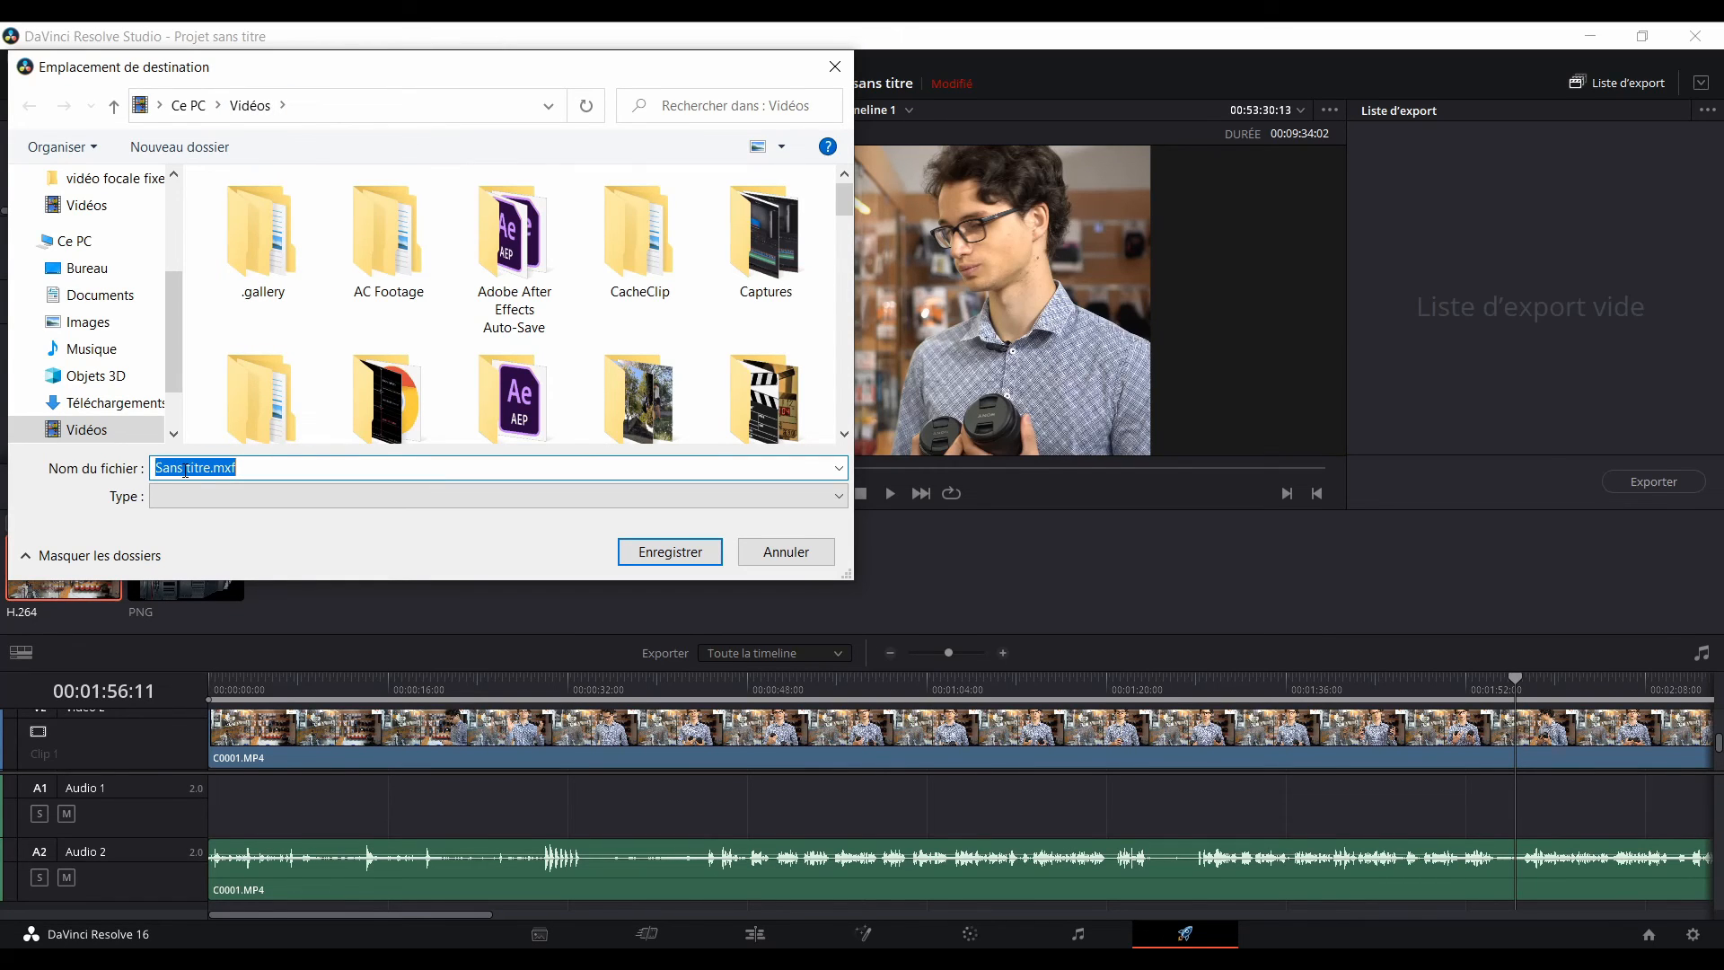
text(Montage da vinci resolve)
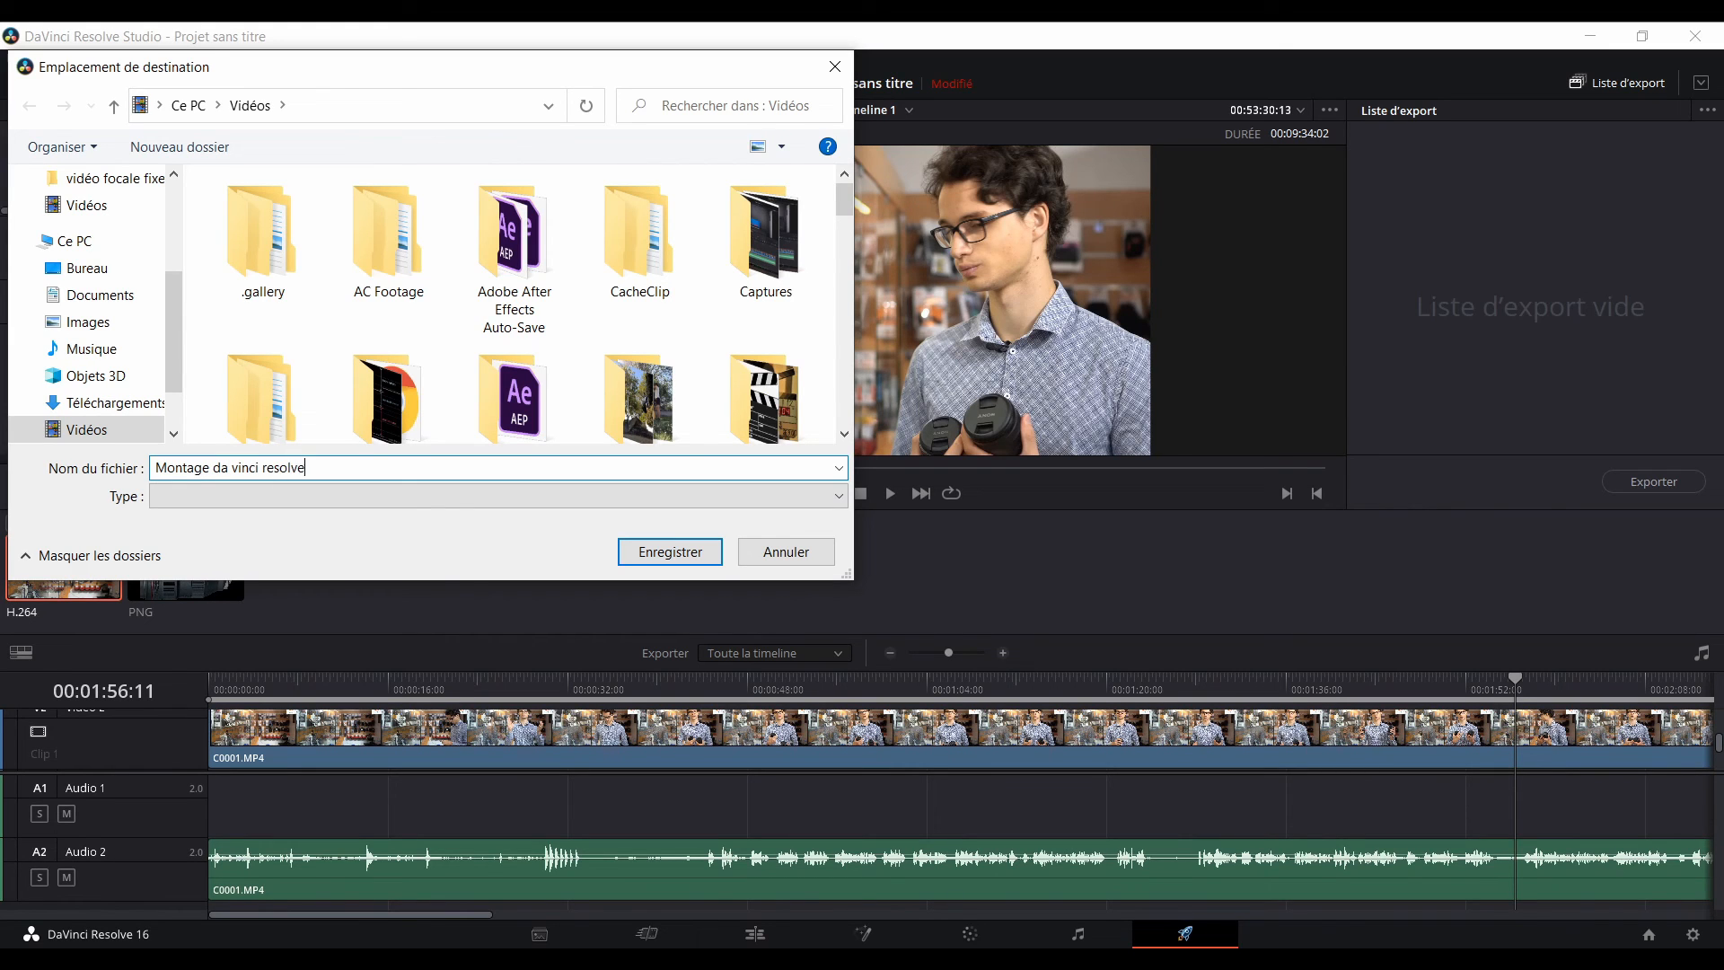
click(670, 550)
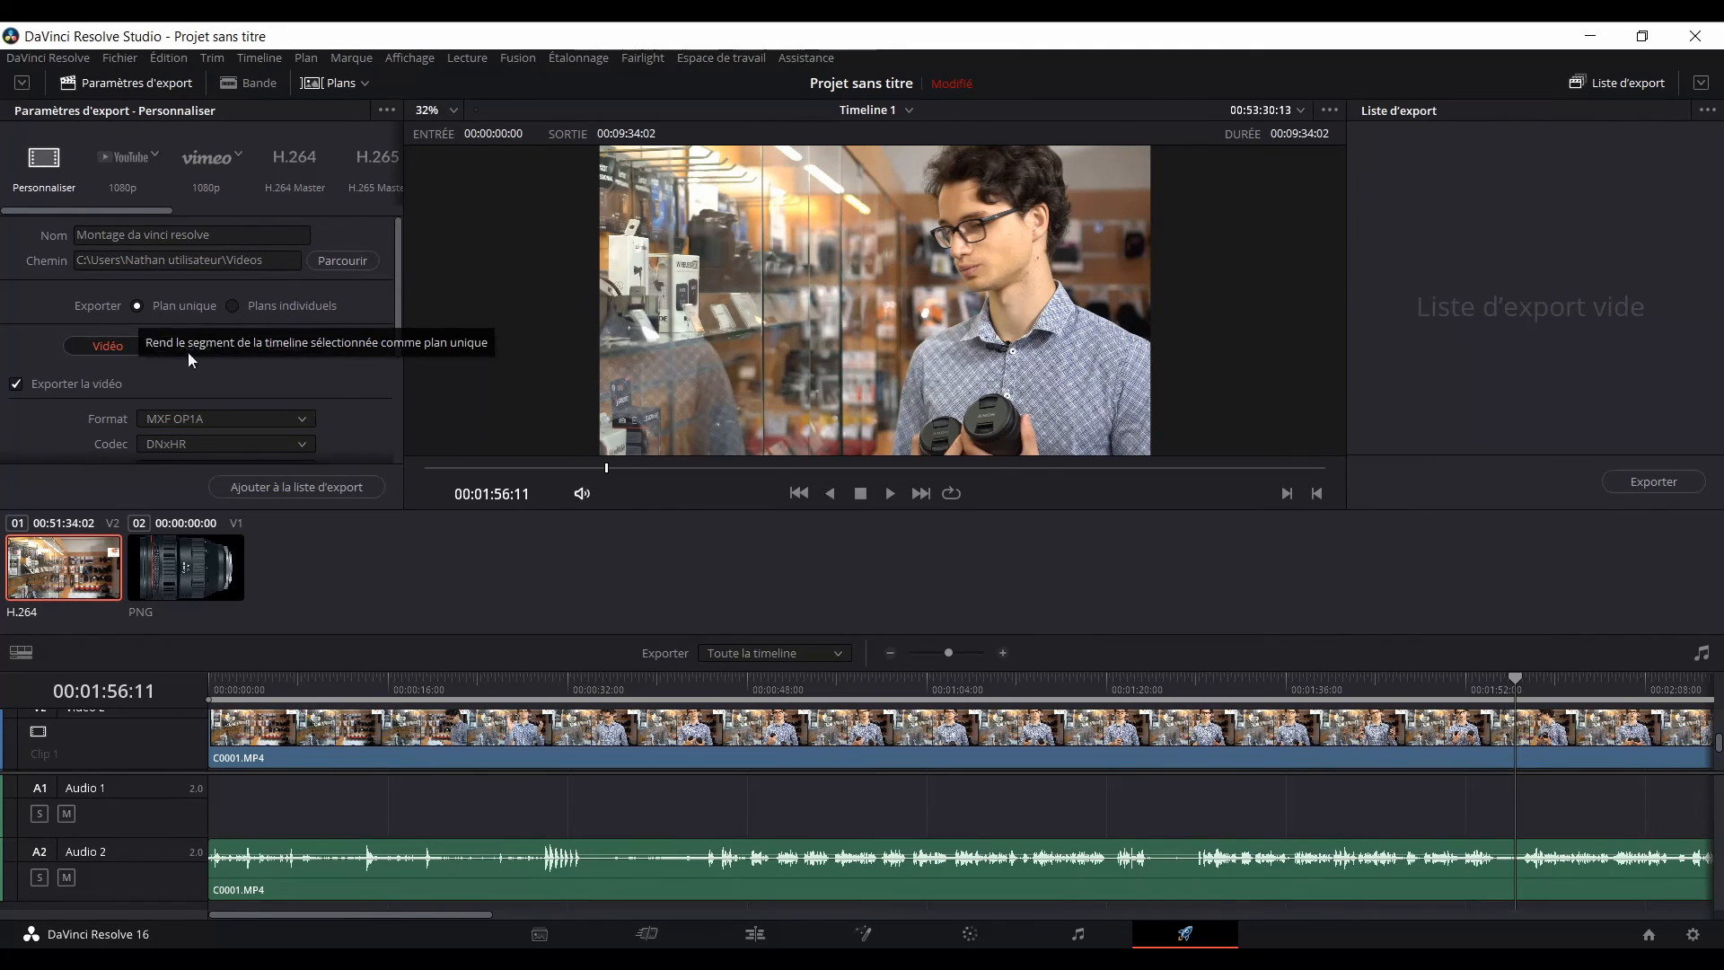
Try exporting as individual clips, restore the single clip mode, and look at the audio export settings.
click(312, 303)
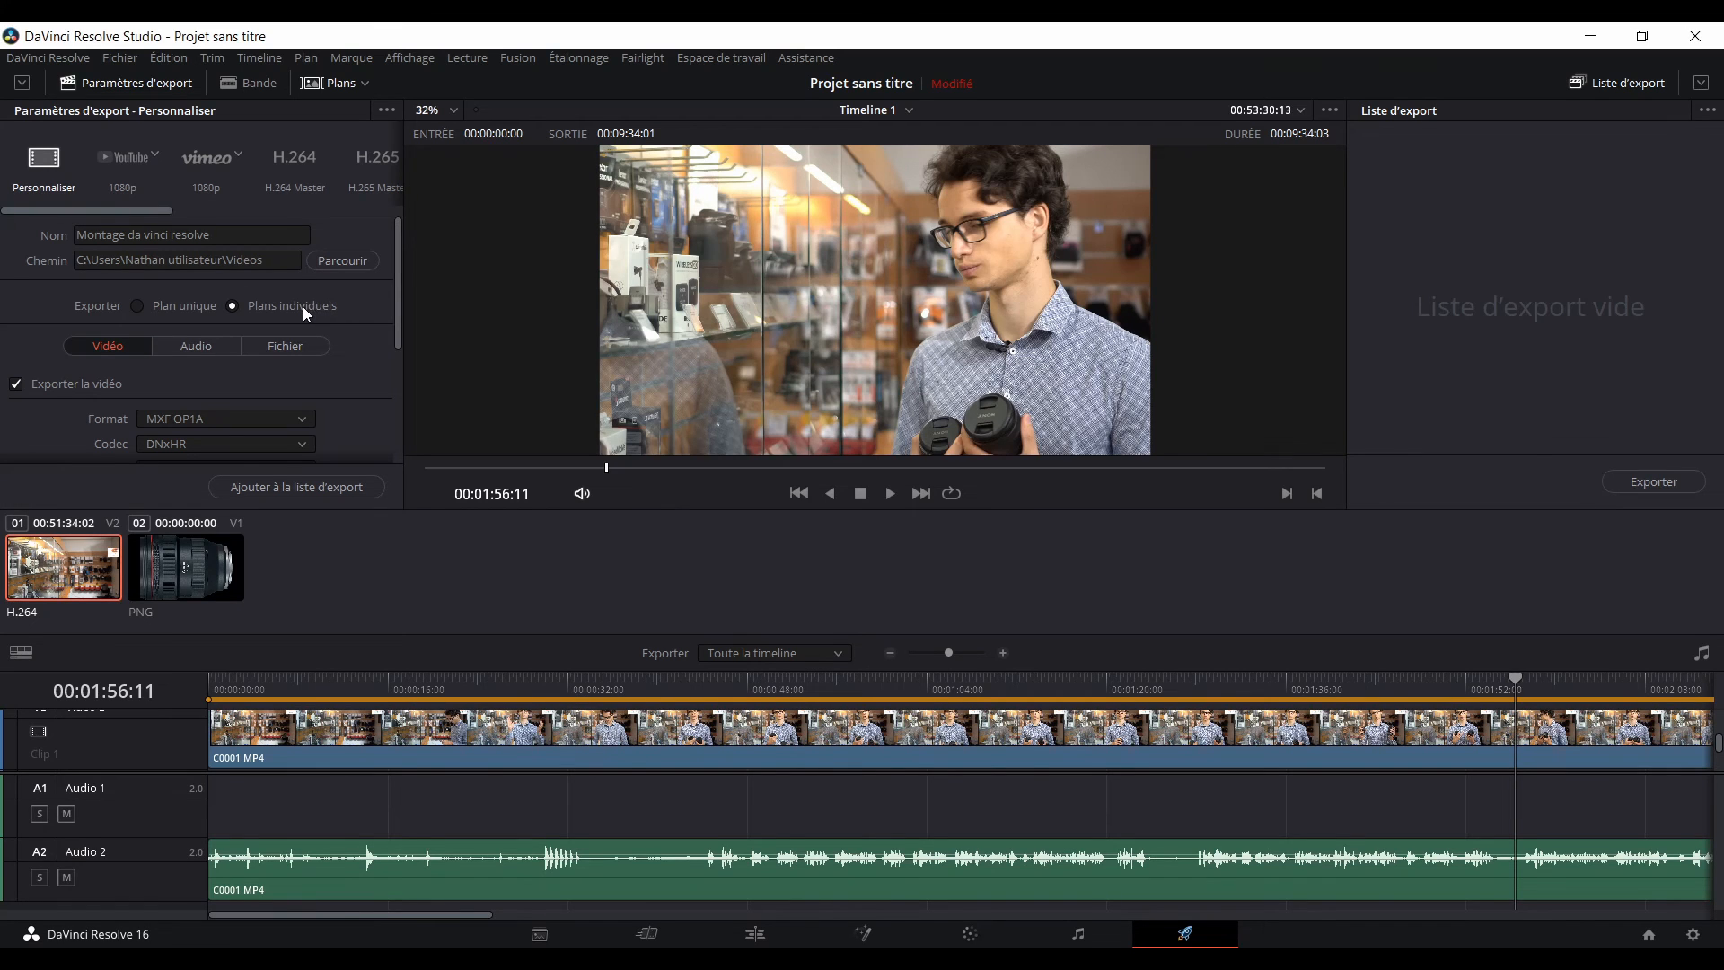
click(185, 307)
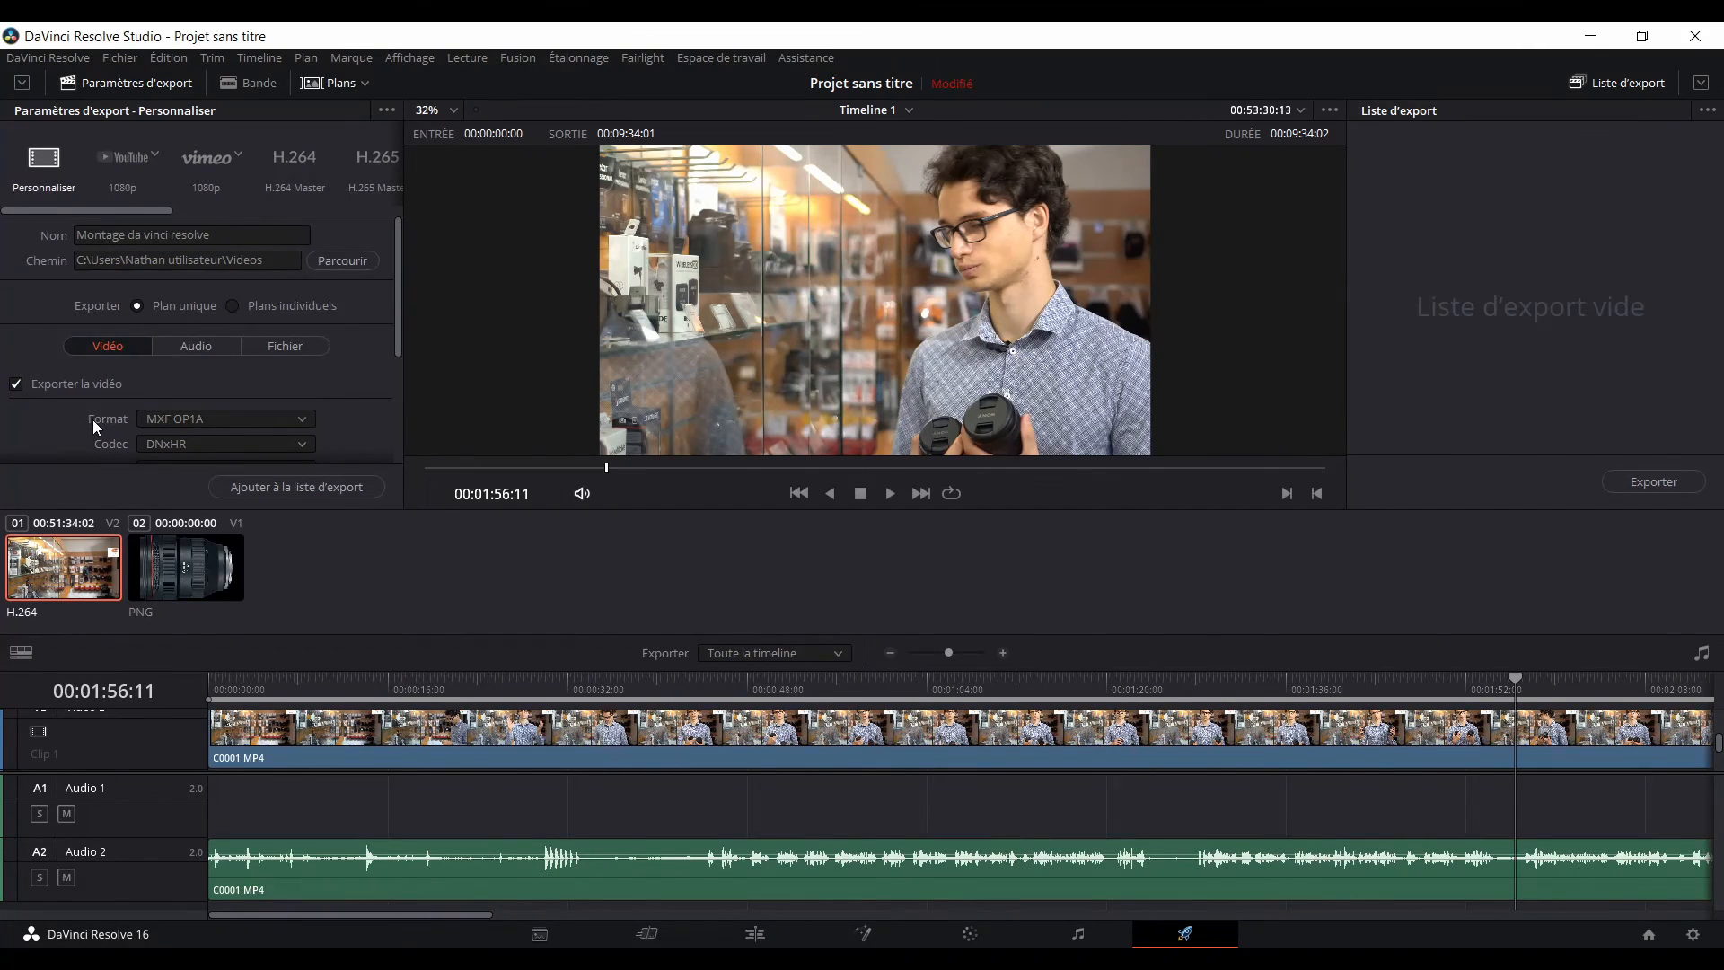
click(199, 349)
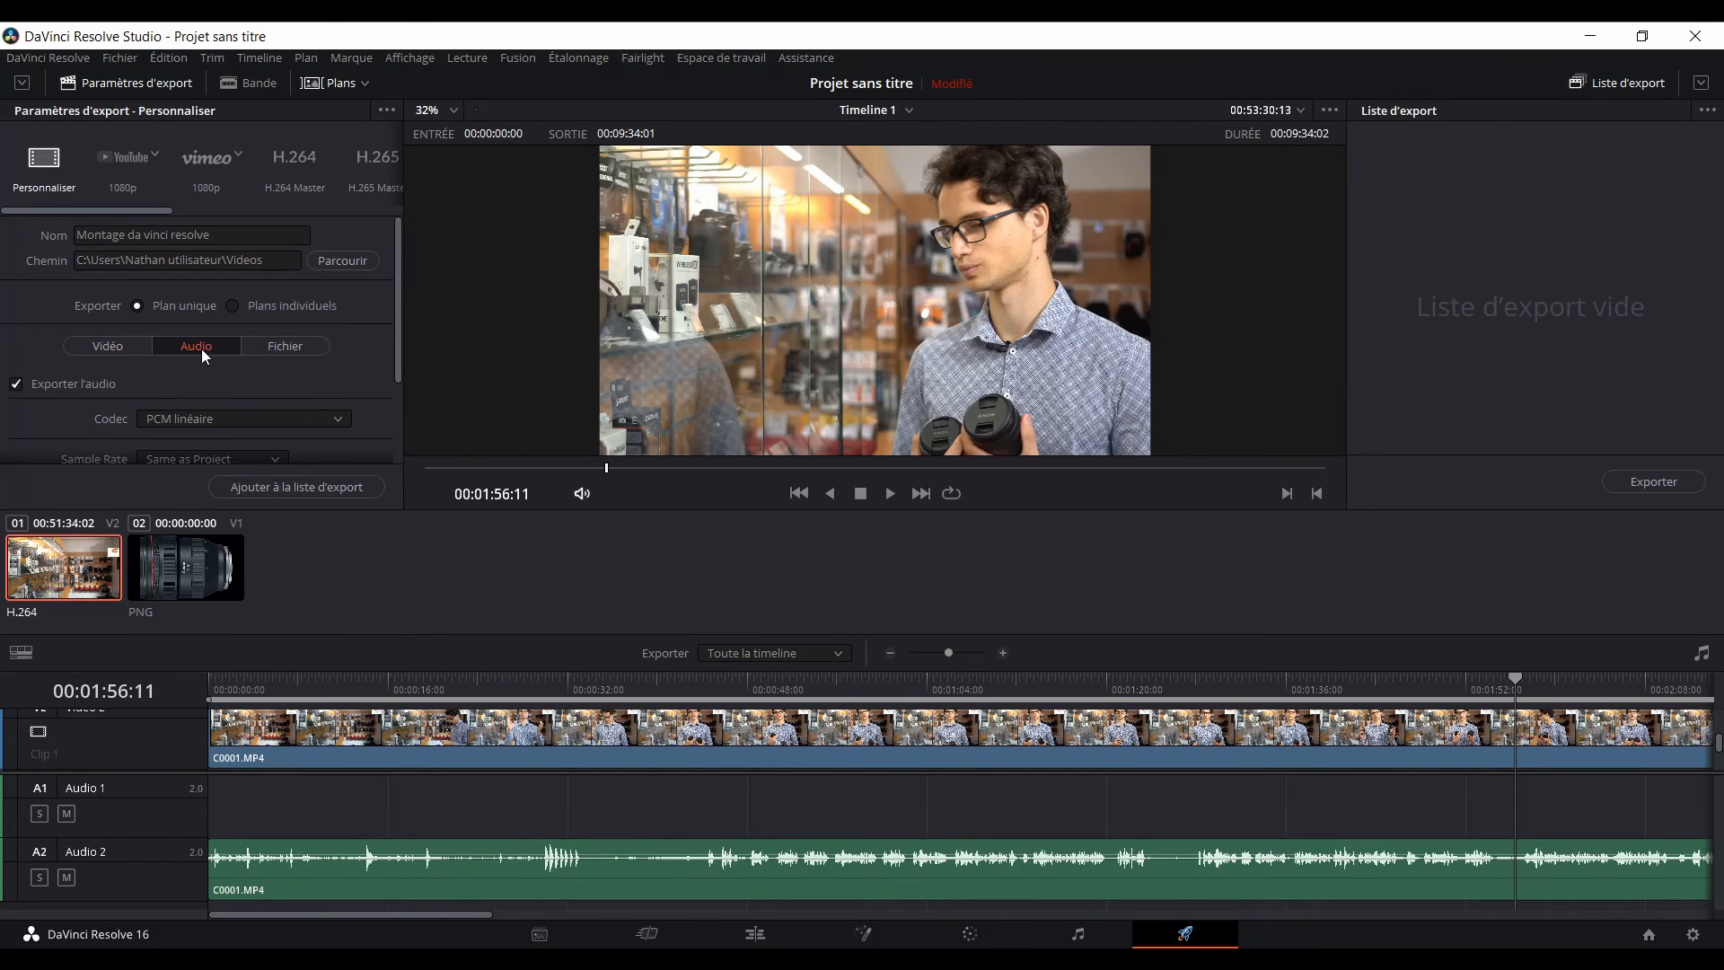
click(96, 347)
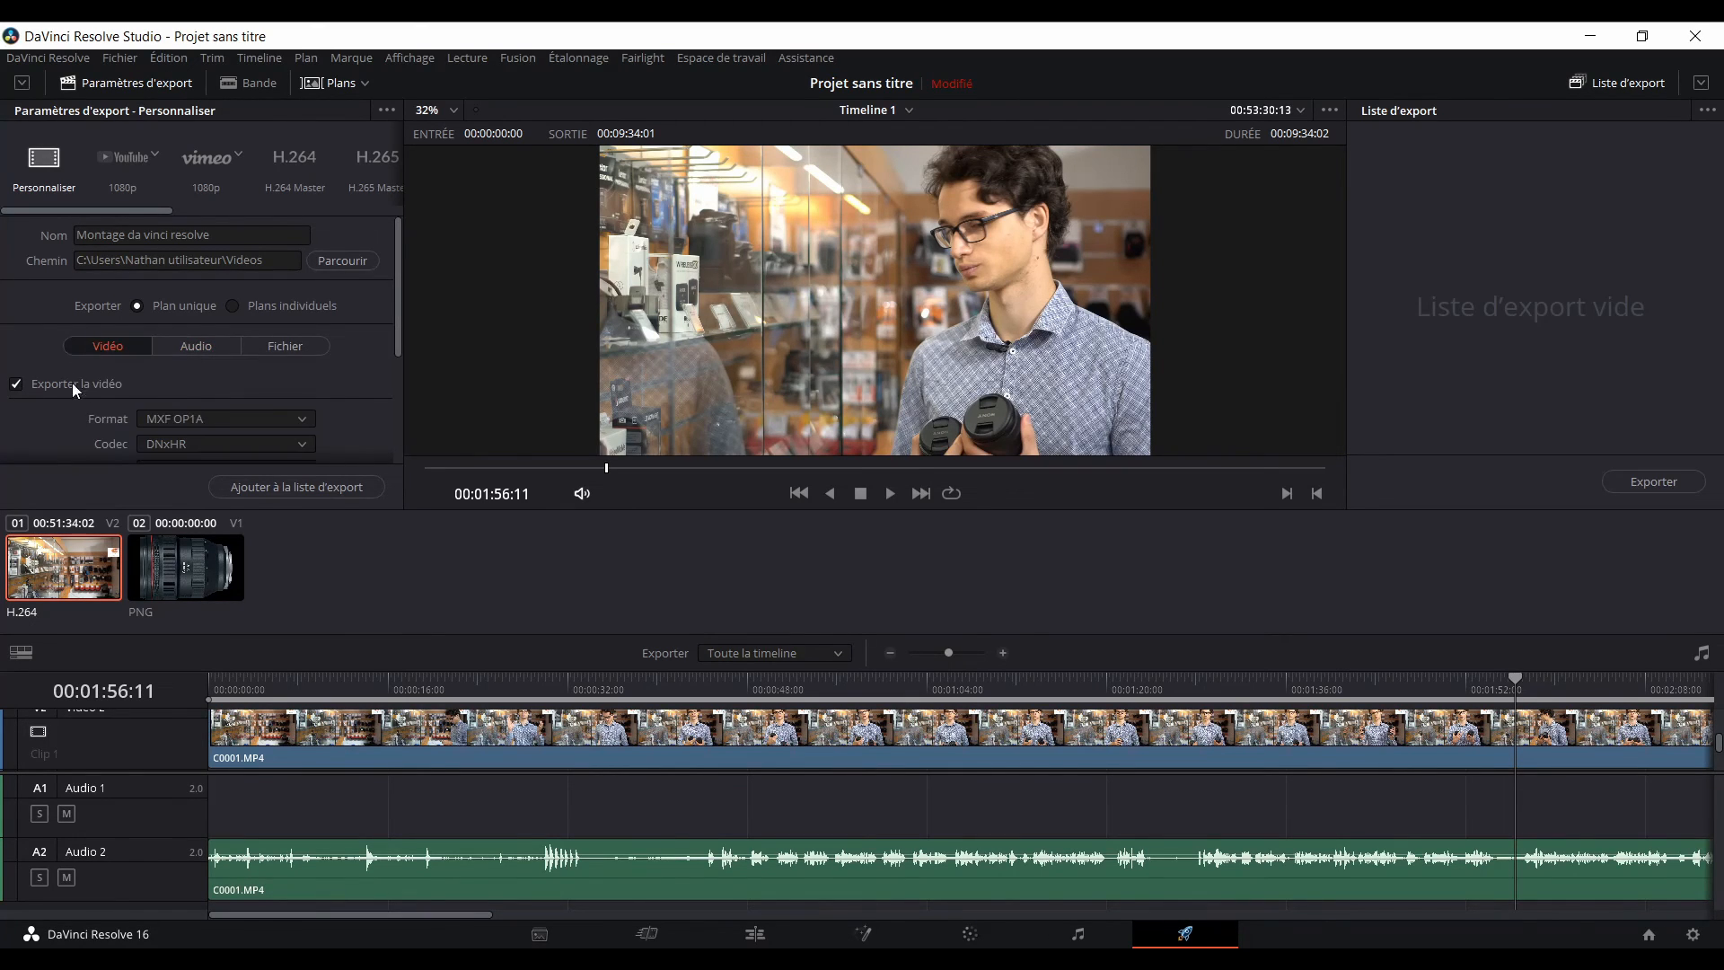
Set the video export format to MP4 with the H.264 codec.
scroll(90, 391, down, 2)
click(182, 309)
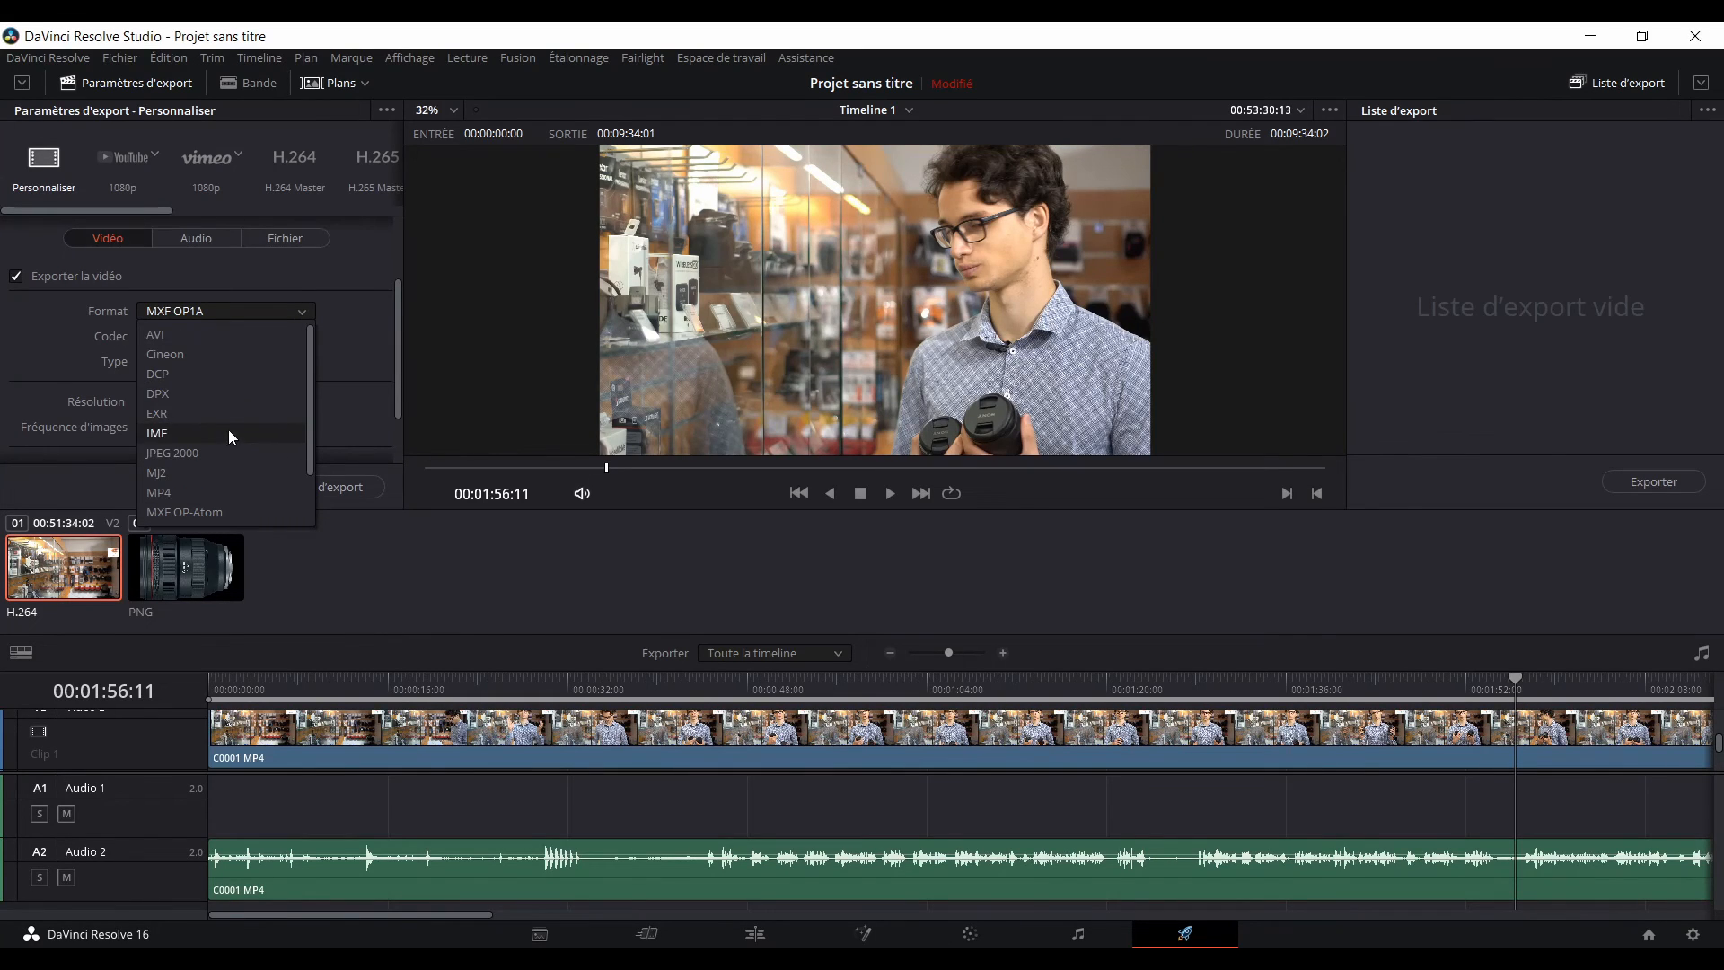
scroll(231, 445, down, 3)
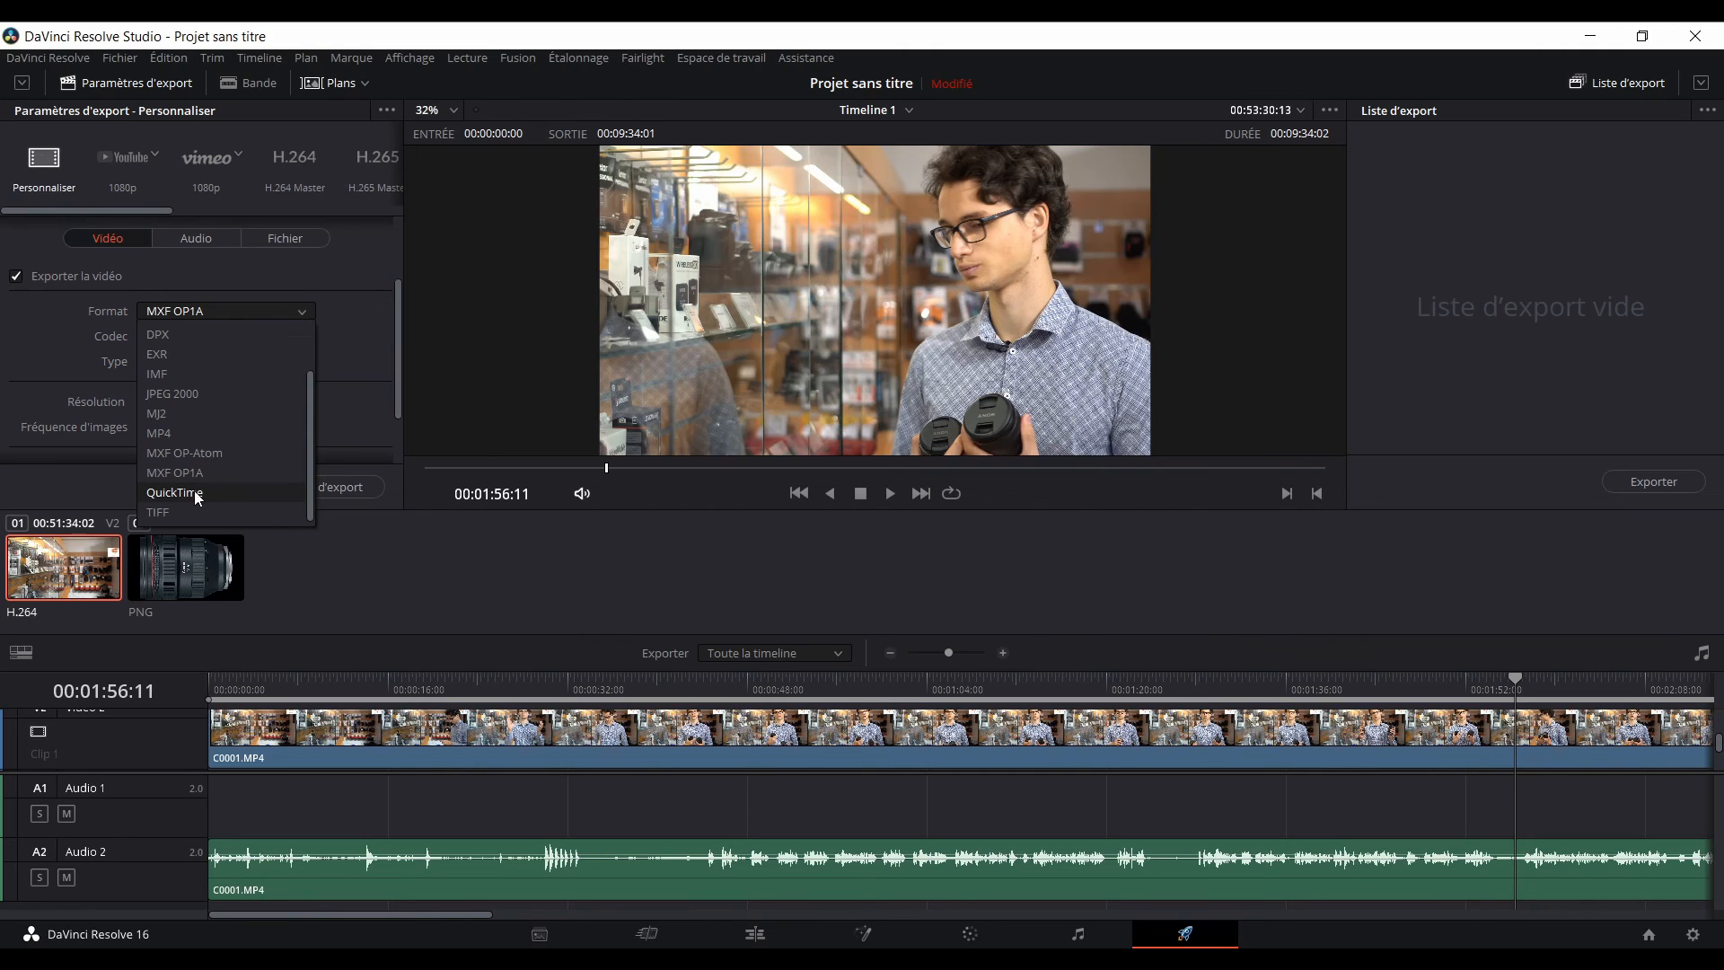
click(170, 434)
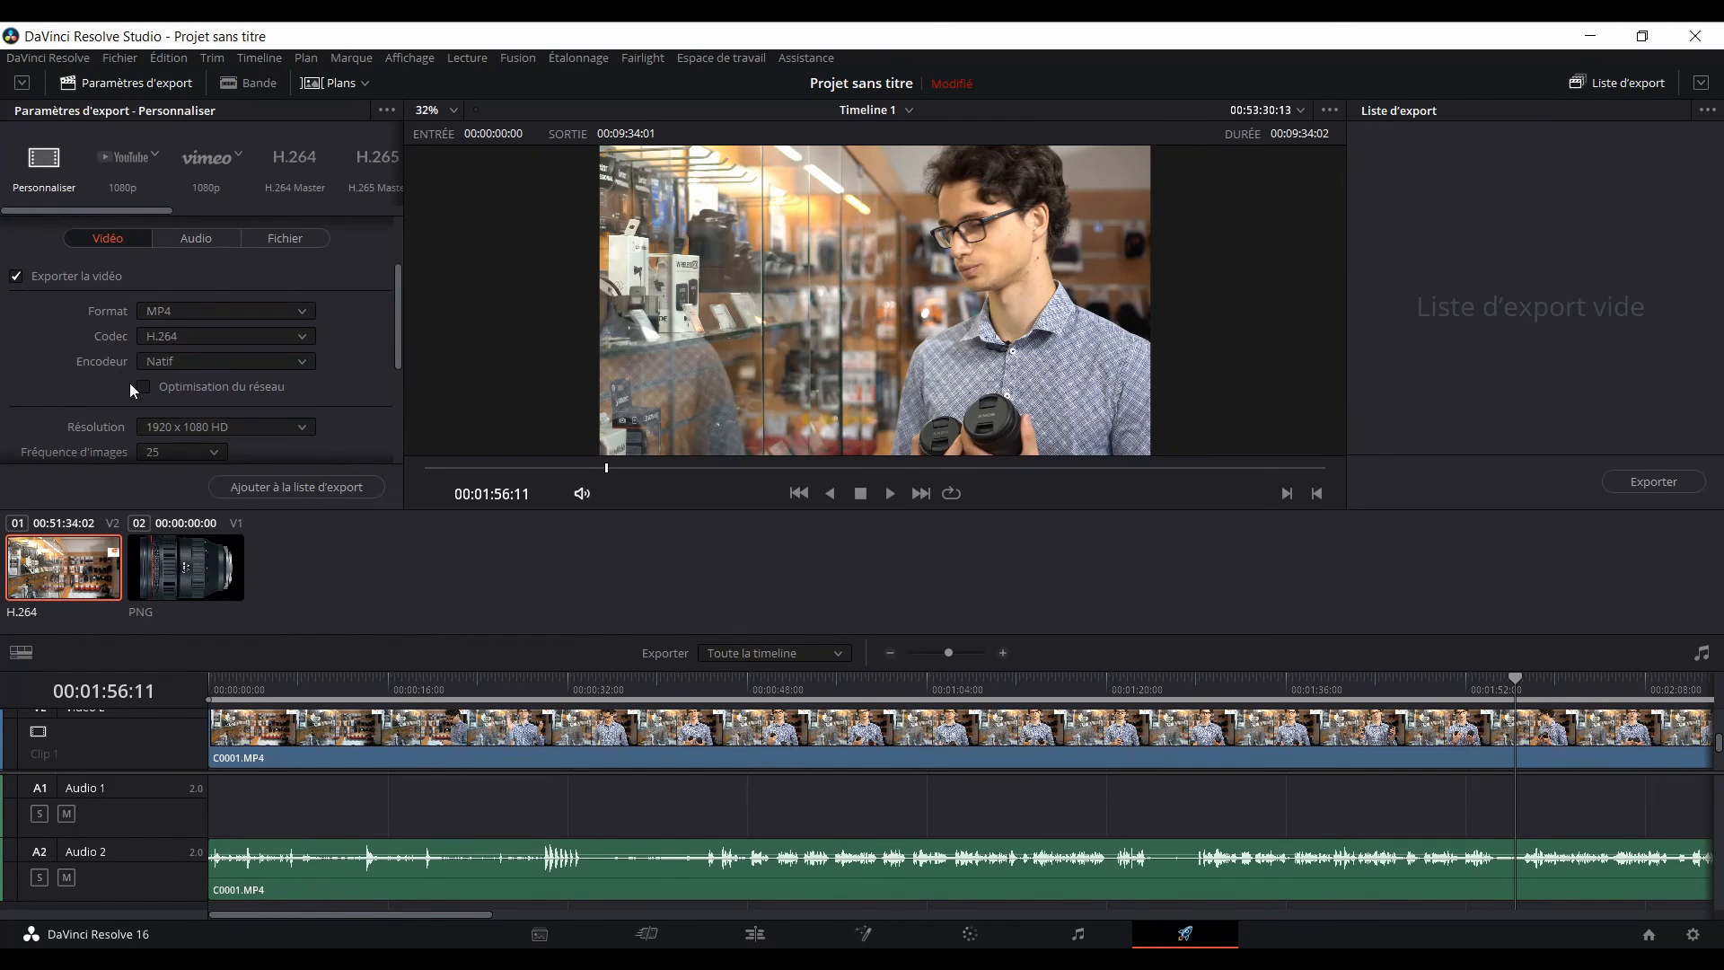
click(155, 339)
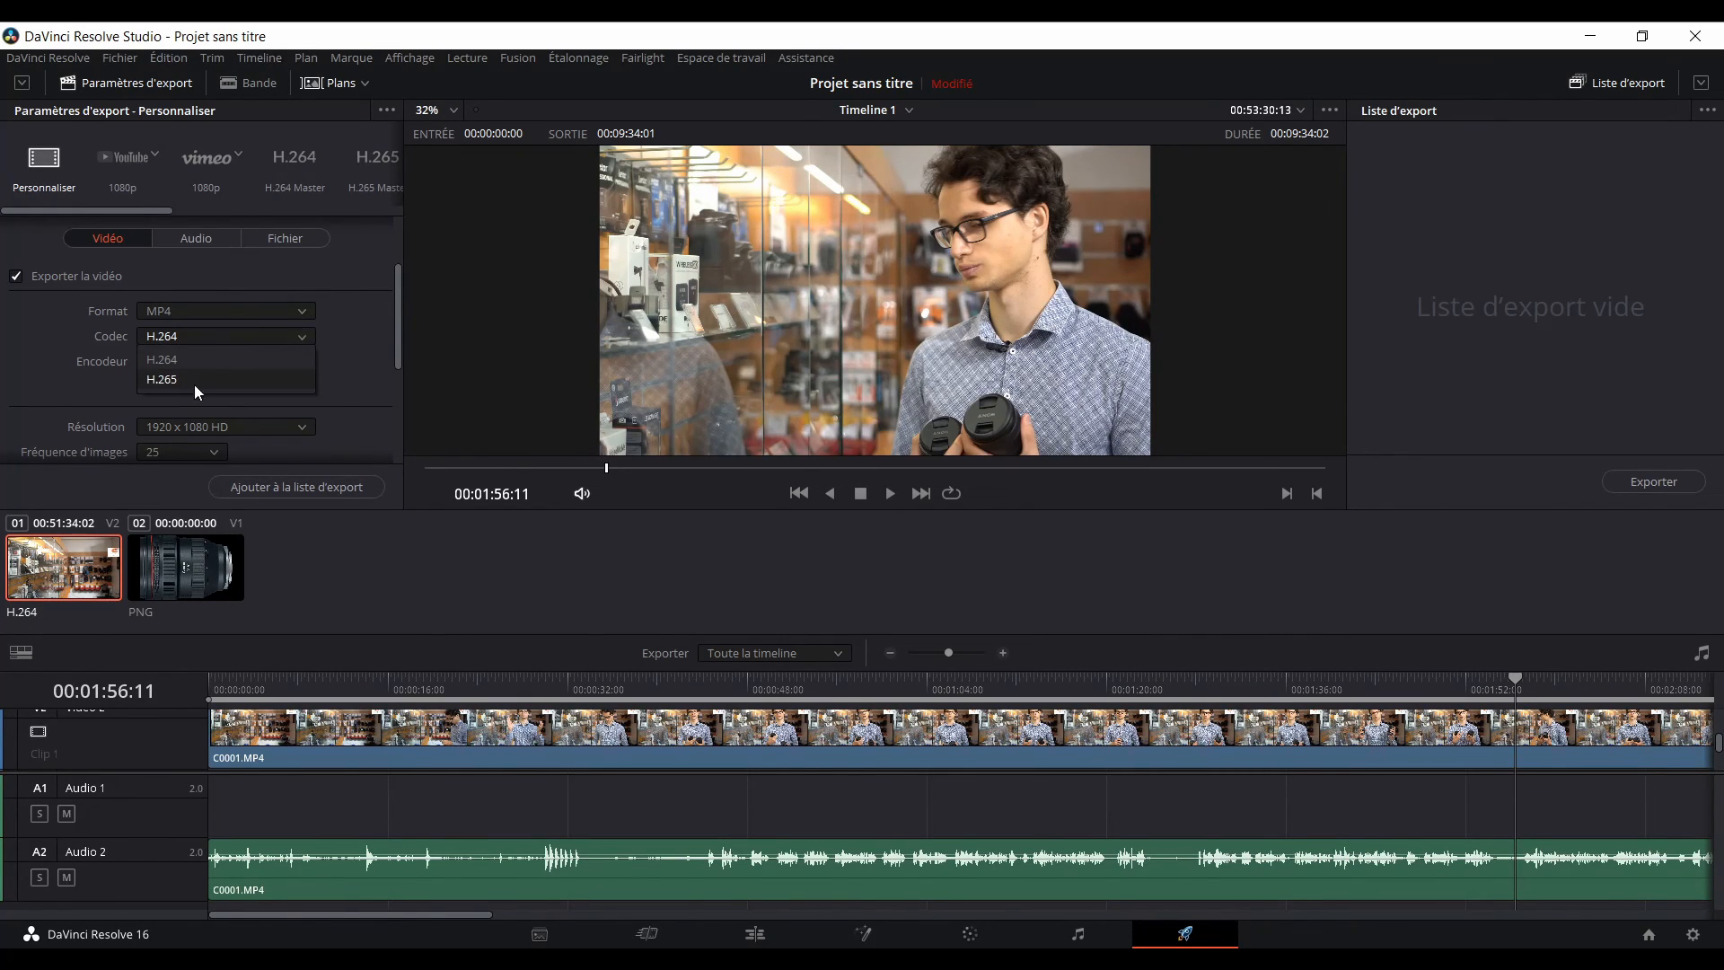
click(205, 357)
scroll(88, 363, down, 1)
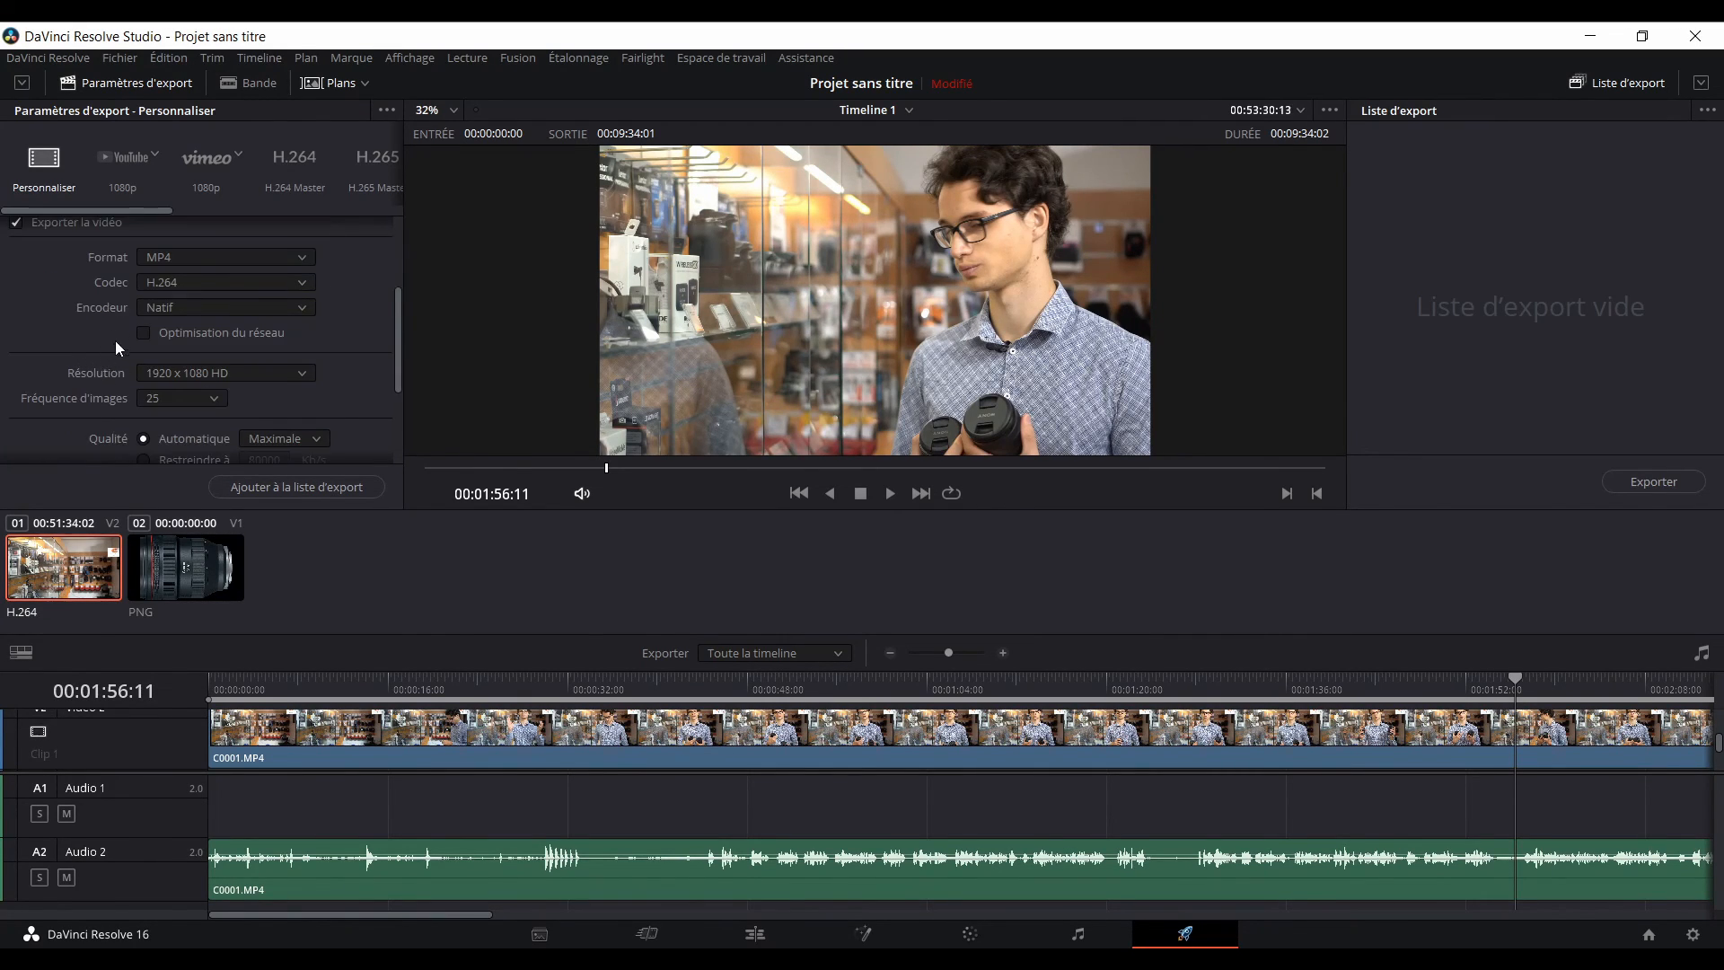
Review the available encoders and choose the 1920 x 1080 HD export resolution.
click(201, 310)
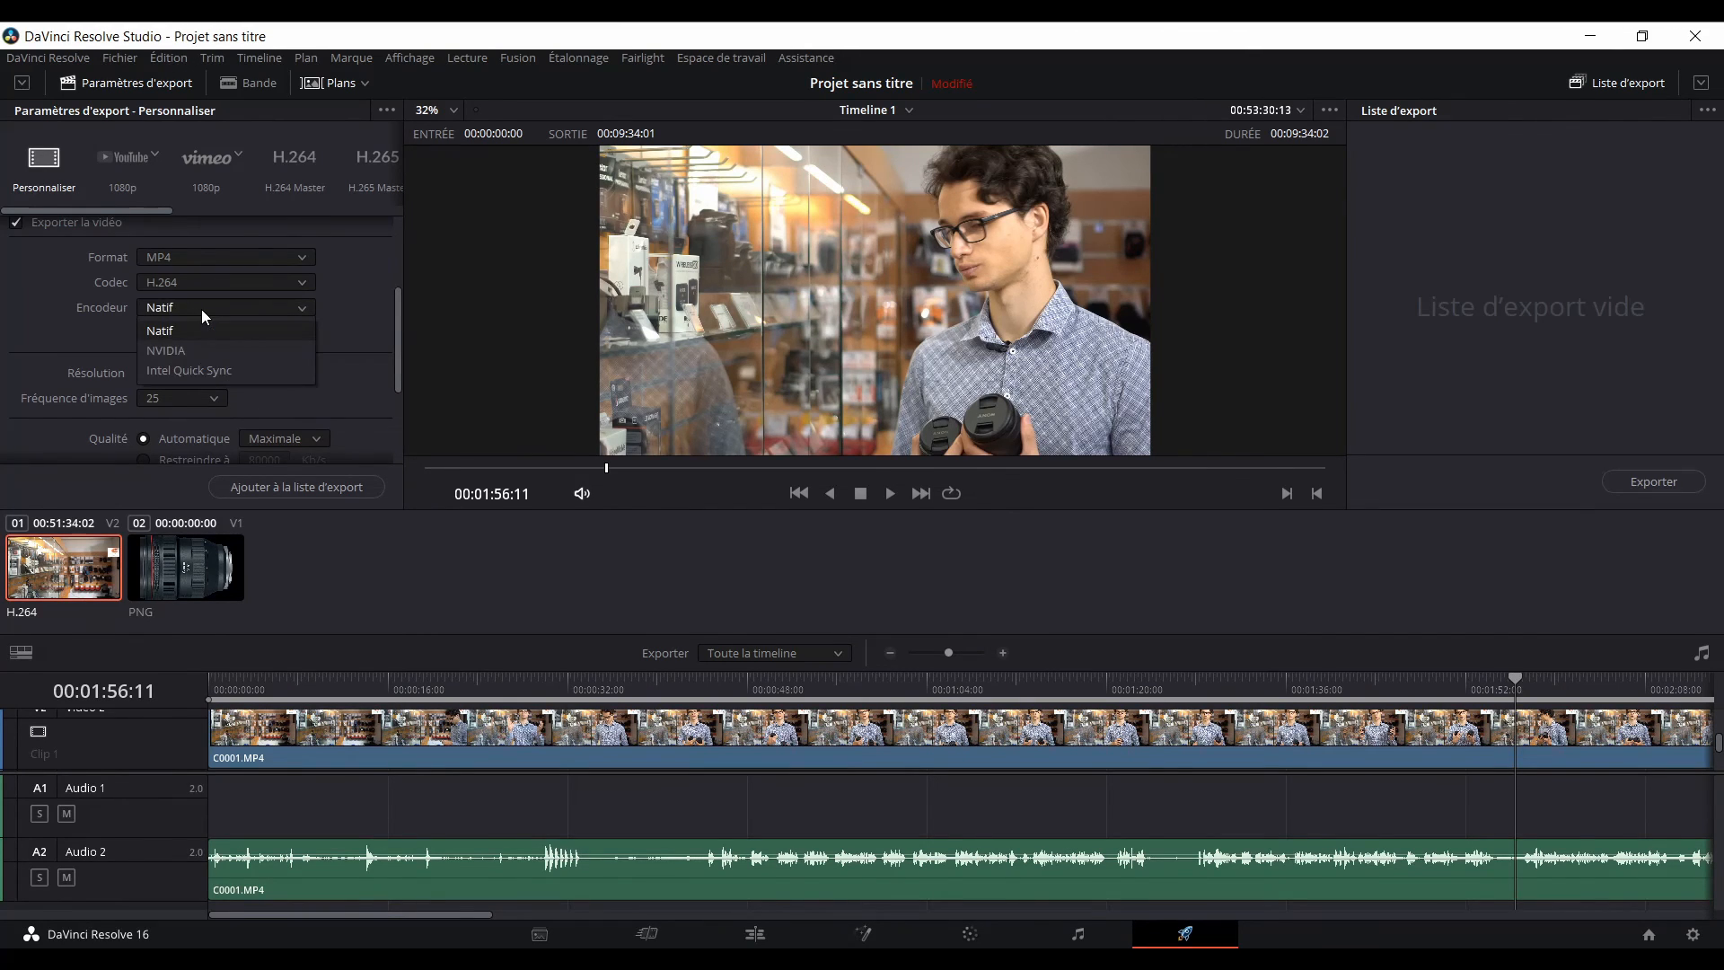
click(202, 309)
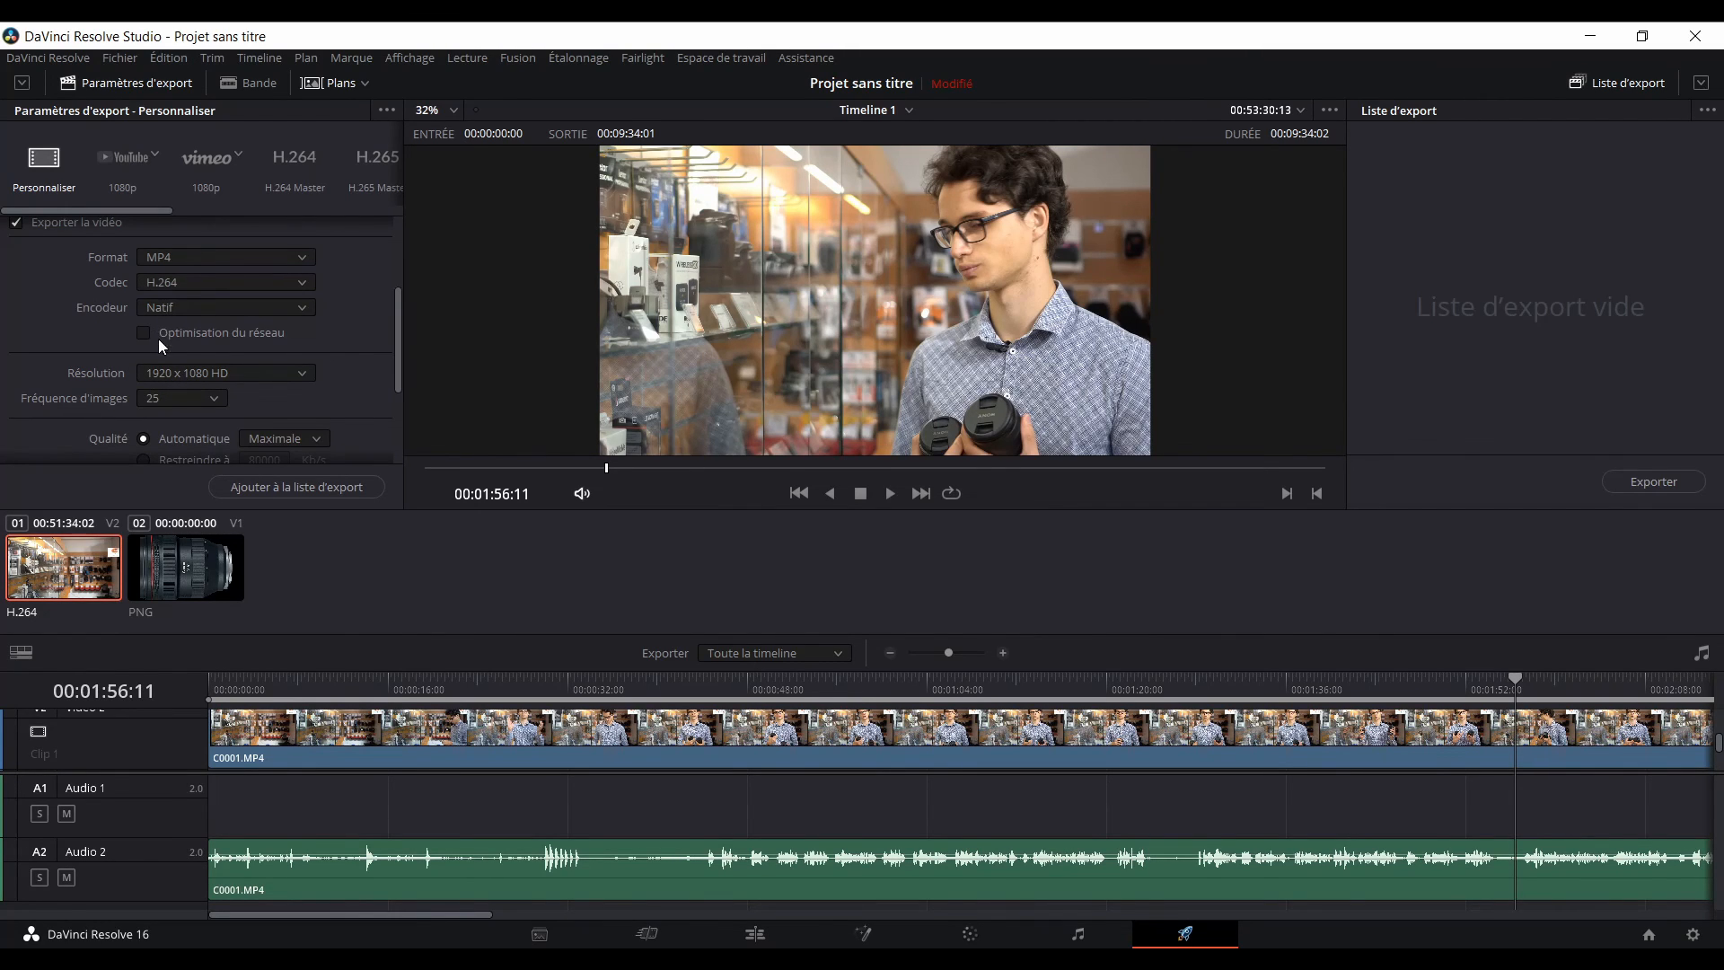
click(190, 376)
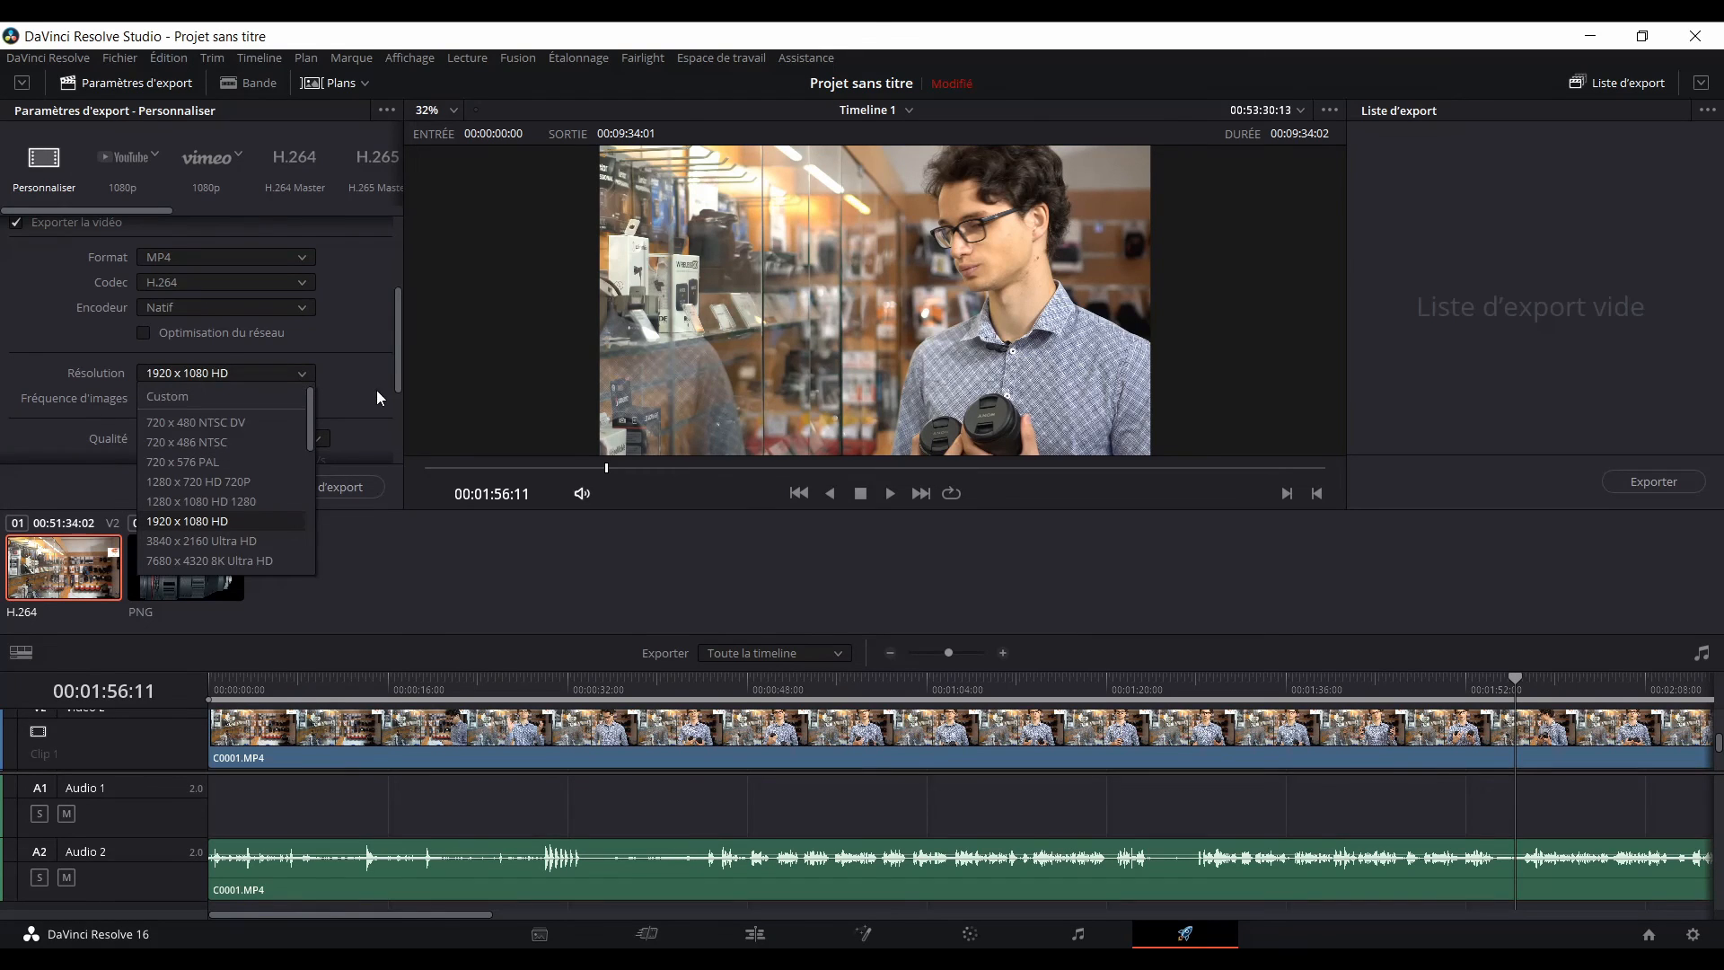
click(201, 521)
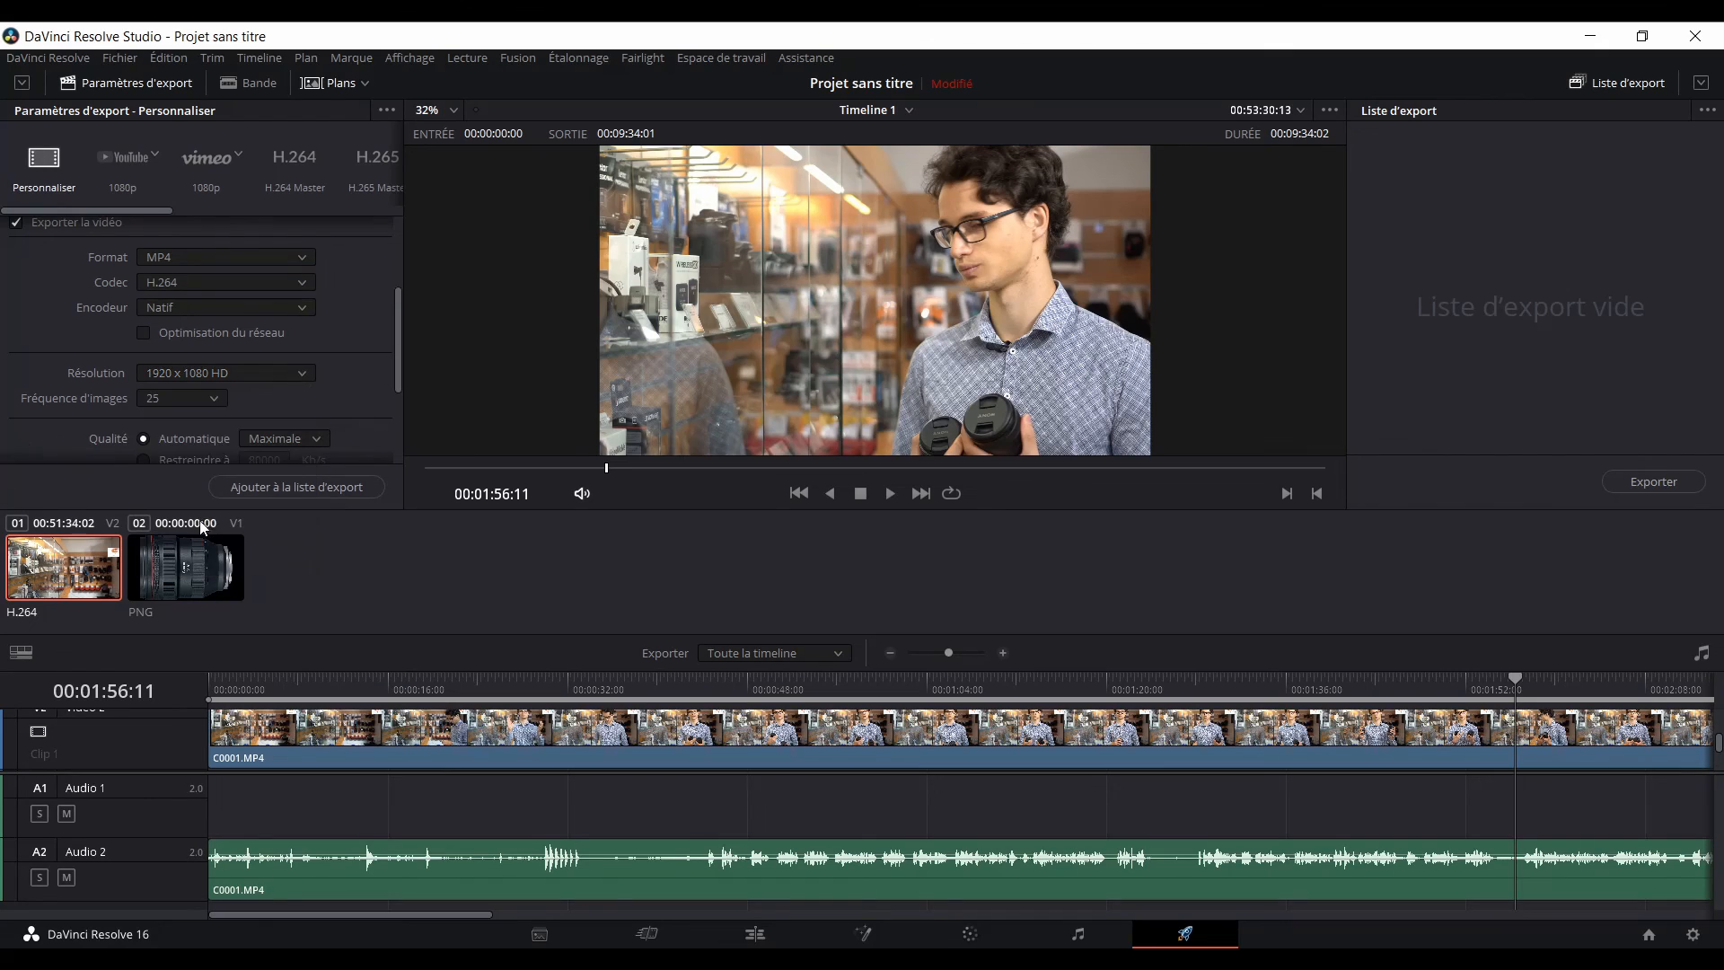
Restrict the video export quality to 25000 Kb/s.
scroll(106, 383, down, 2)
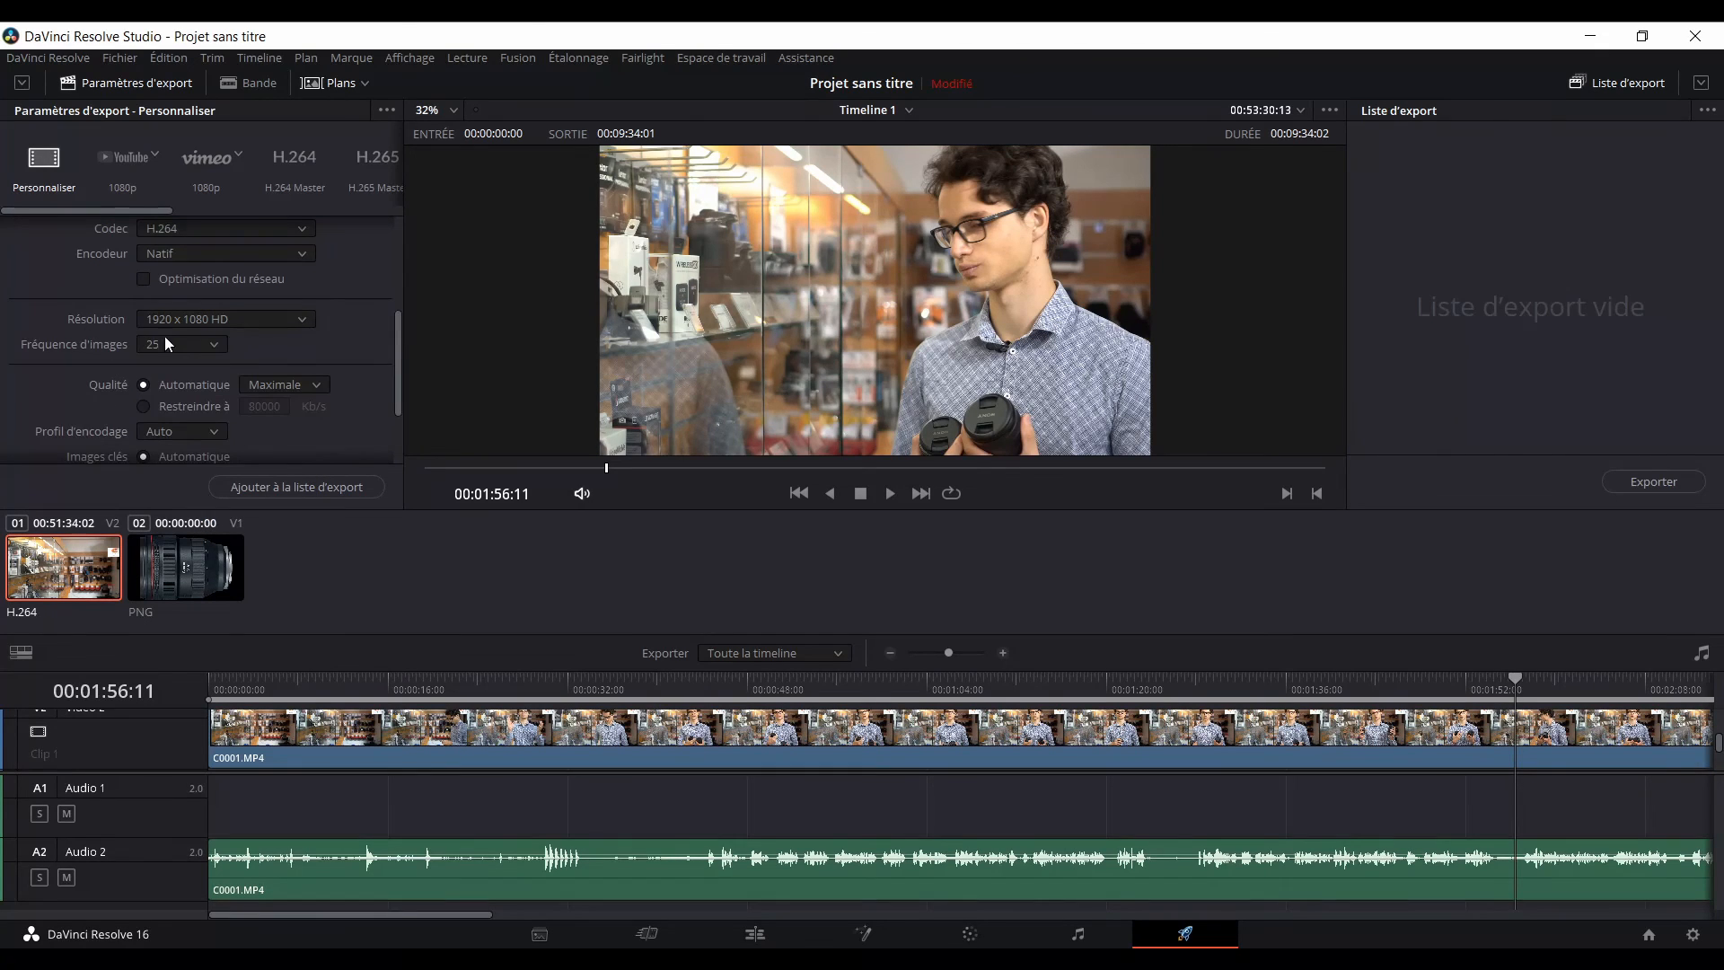
click(218, 344)
click(200, 408)
click(266, 408)
click(315, 449)
scroll(345, 419, down, 1)
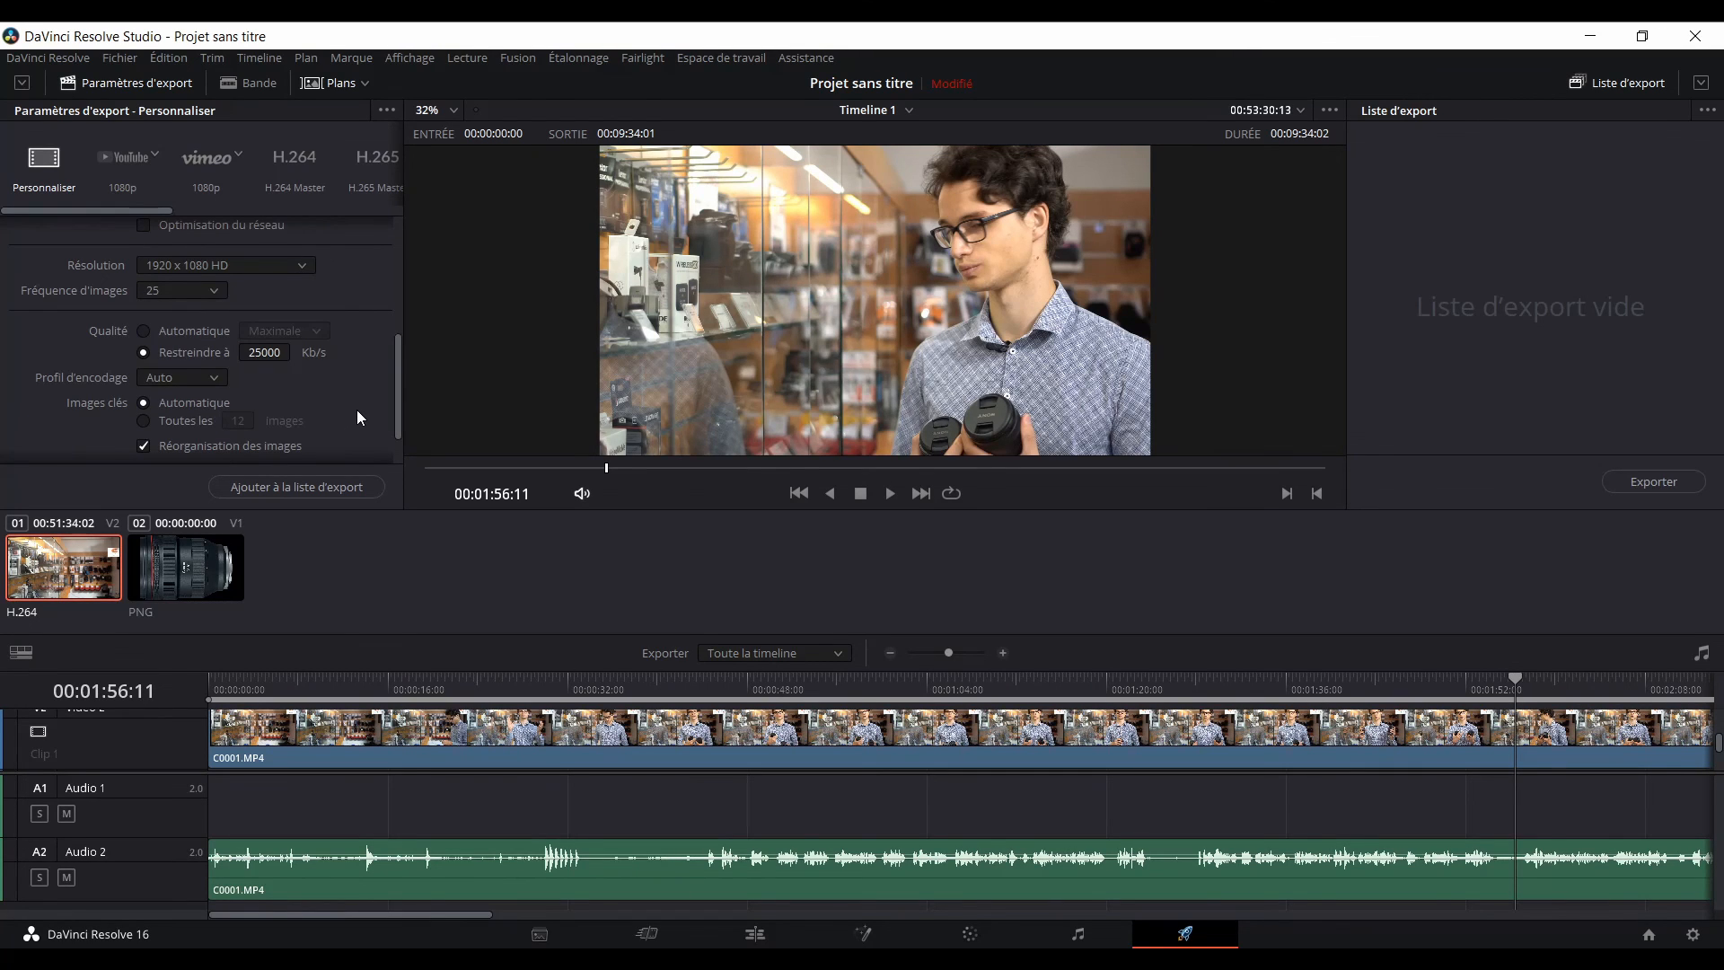
scroll(357, 409, down, 1)
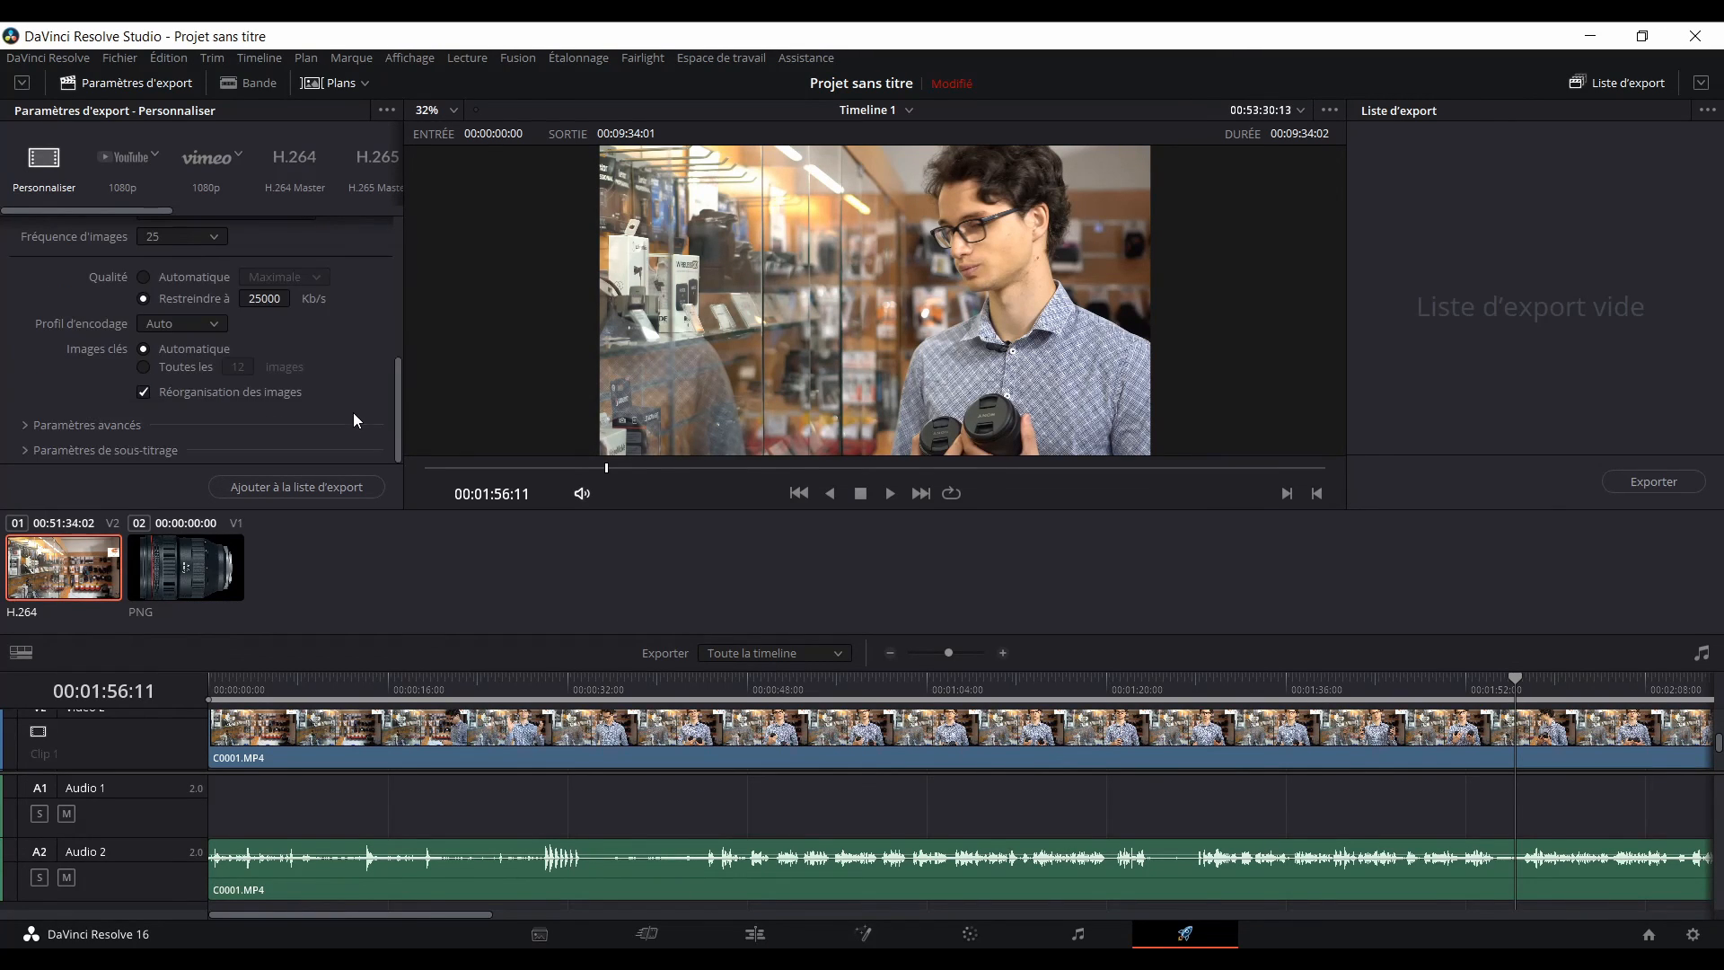
Review the audio export settings and glance at the file and video settings.
scroll(350, 389, up, 10)
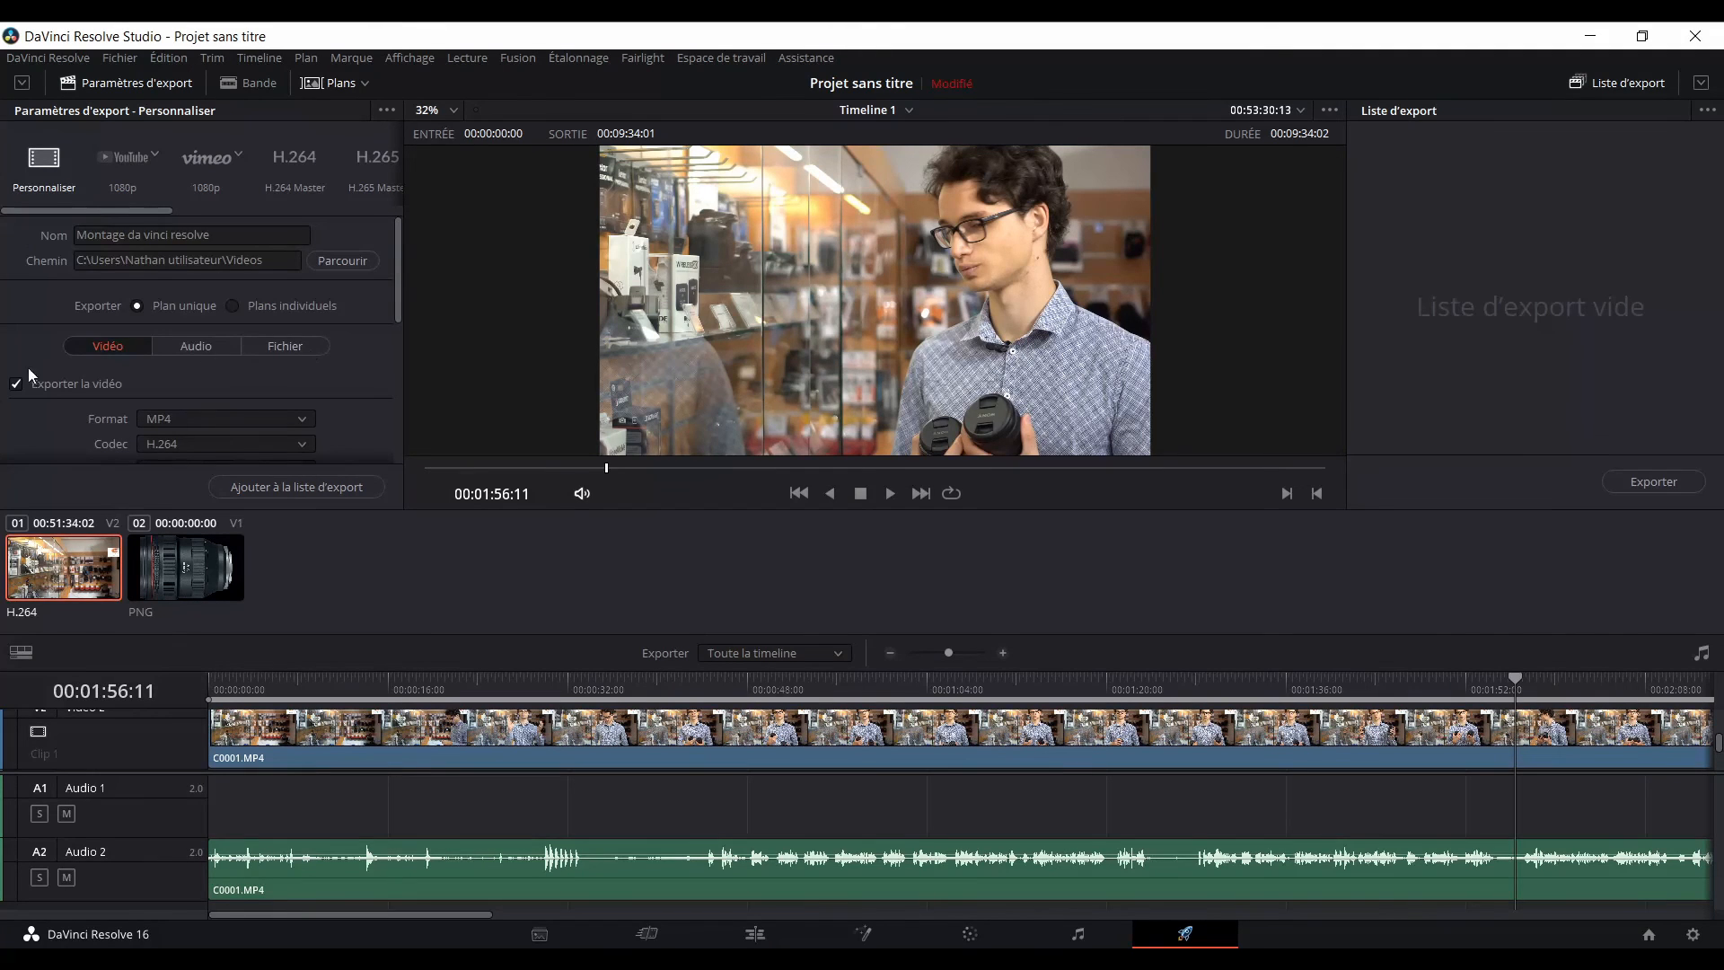
click(190, 349)
scroll(82, 410, down, 2)
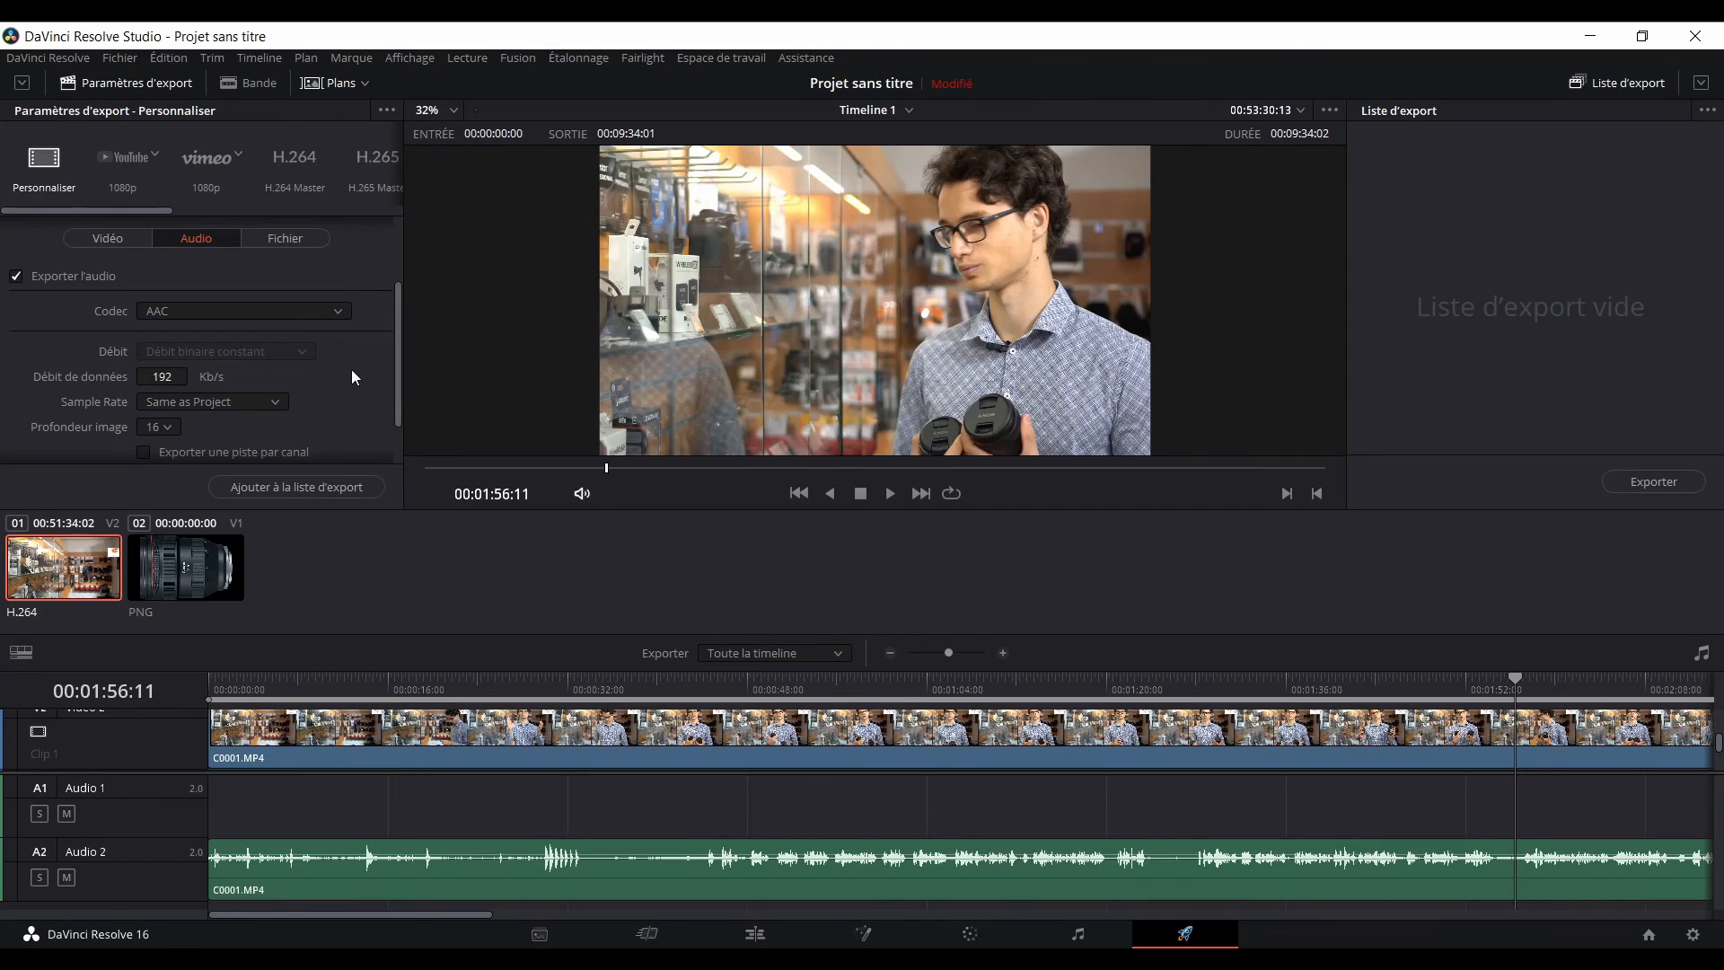
click(276, 242)
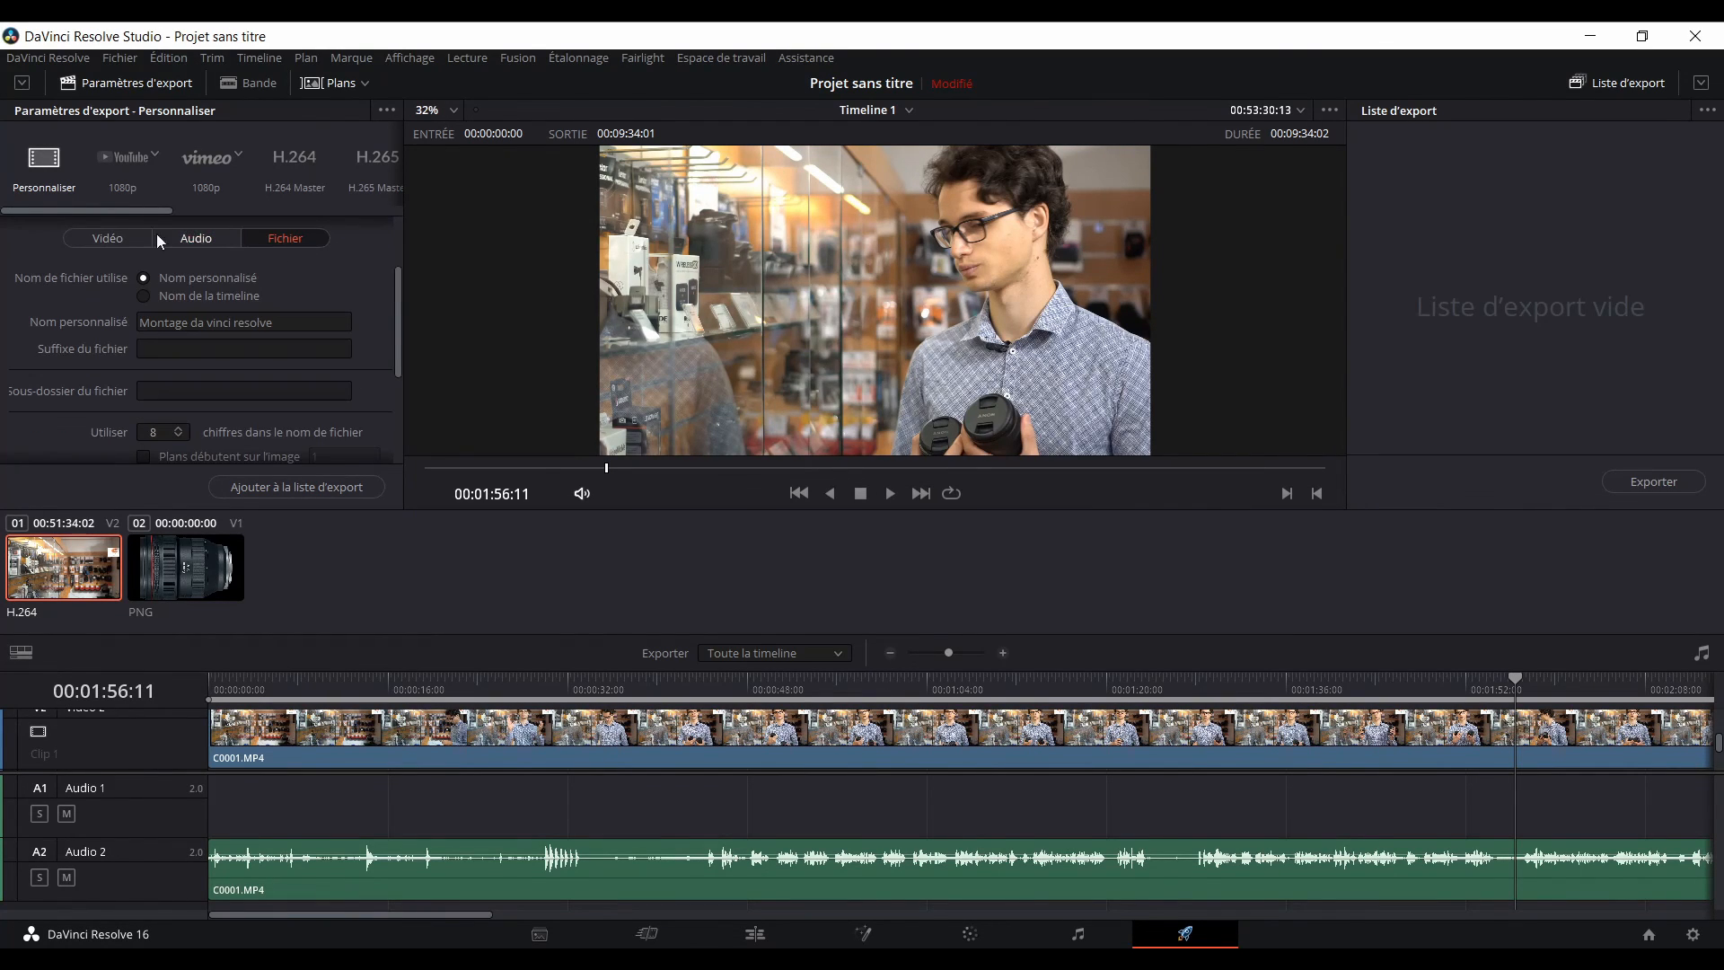
click(108, 239)
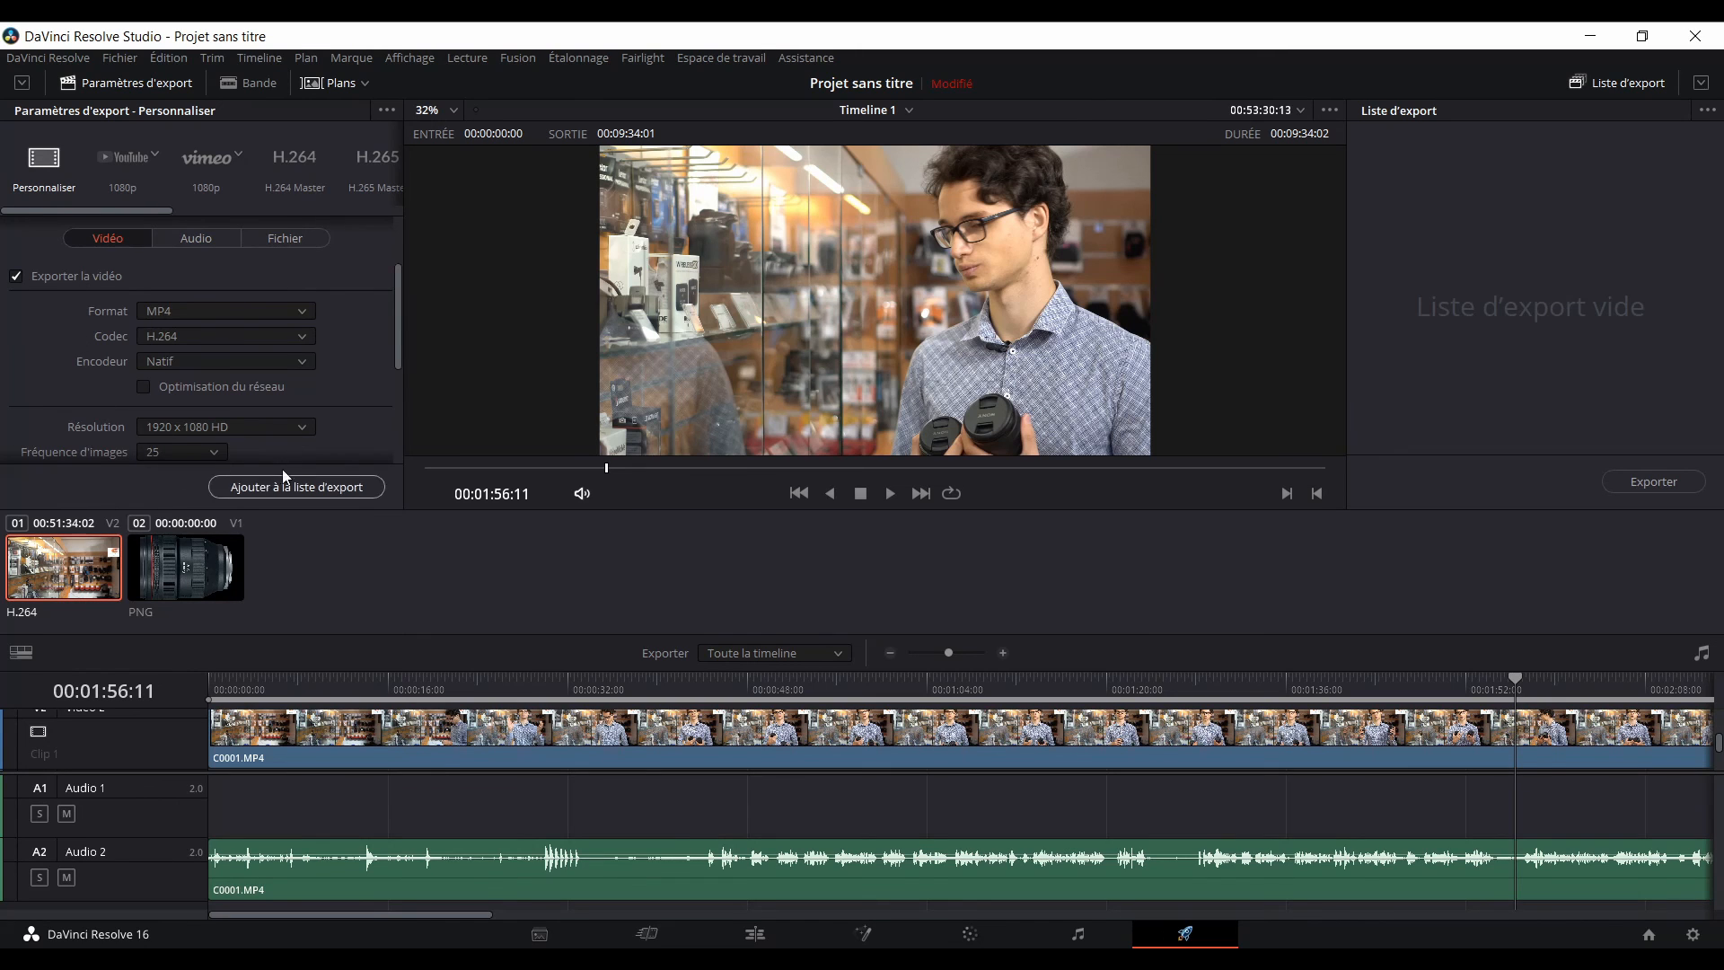
Examine the export's file settings, from the naming and subfolder options to the render speed choices and disk space usage.
click(269, 243)
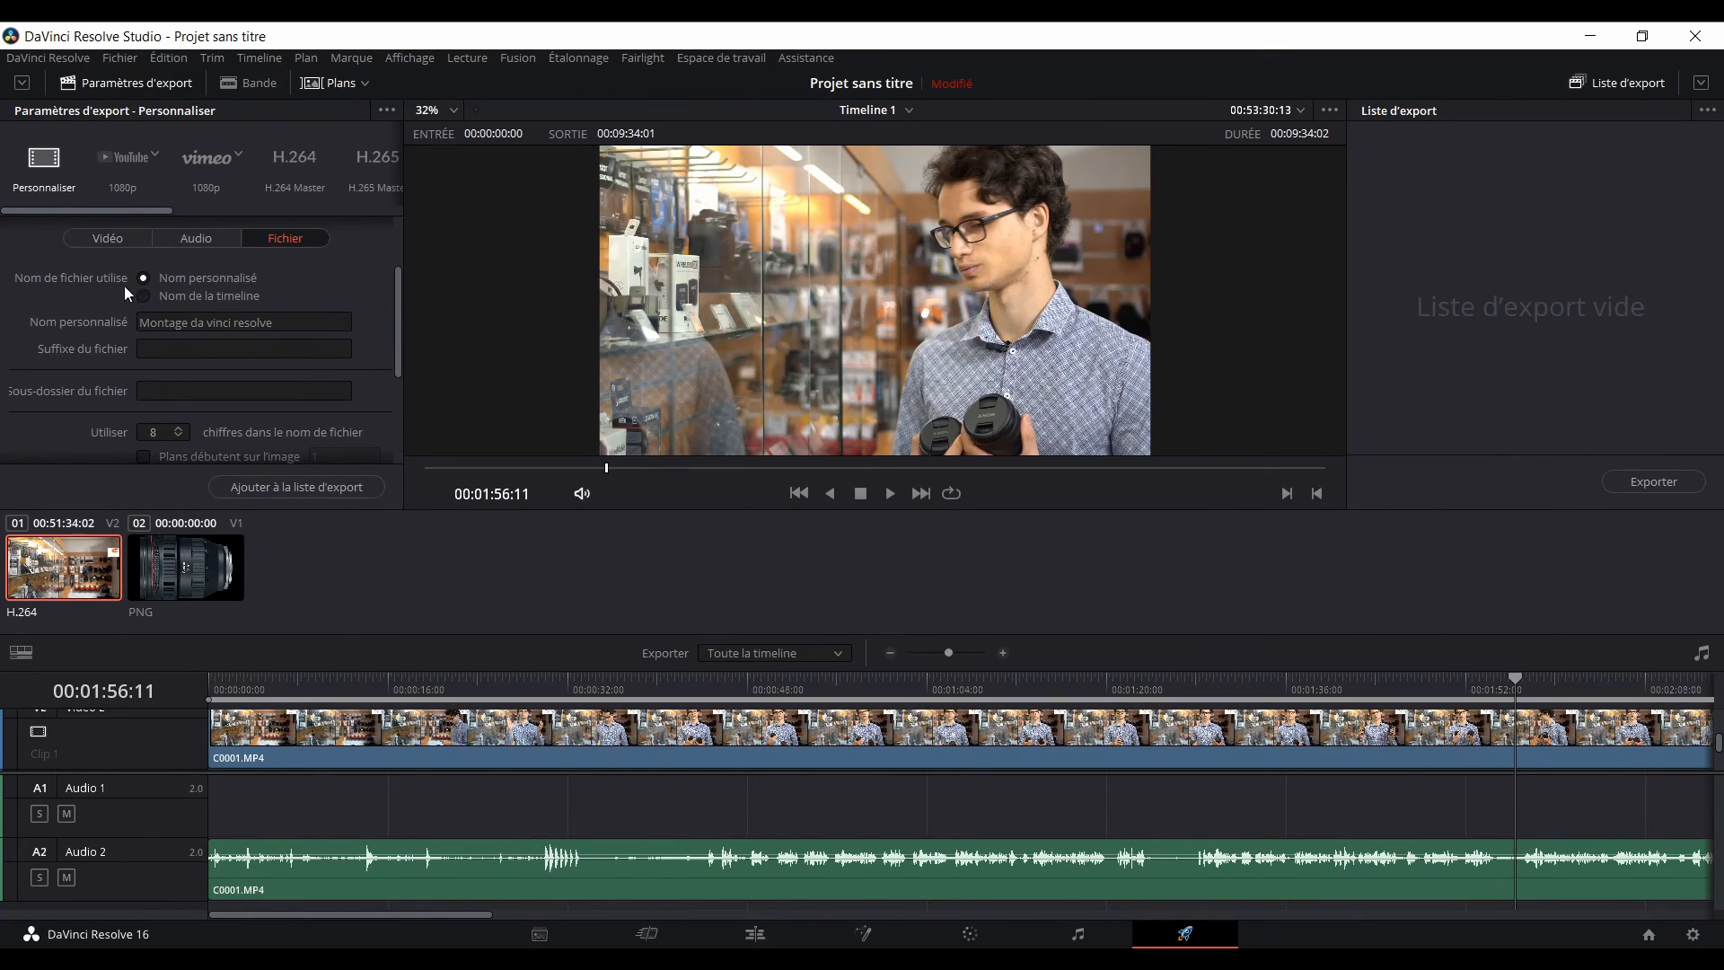
scroll(117, 288, up, 3)
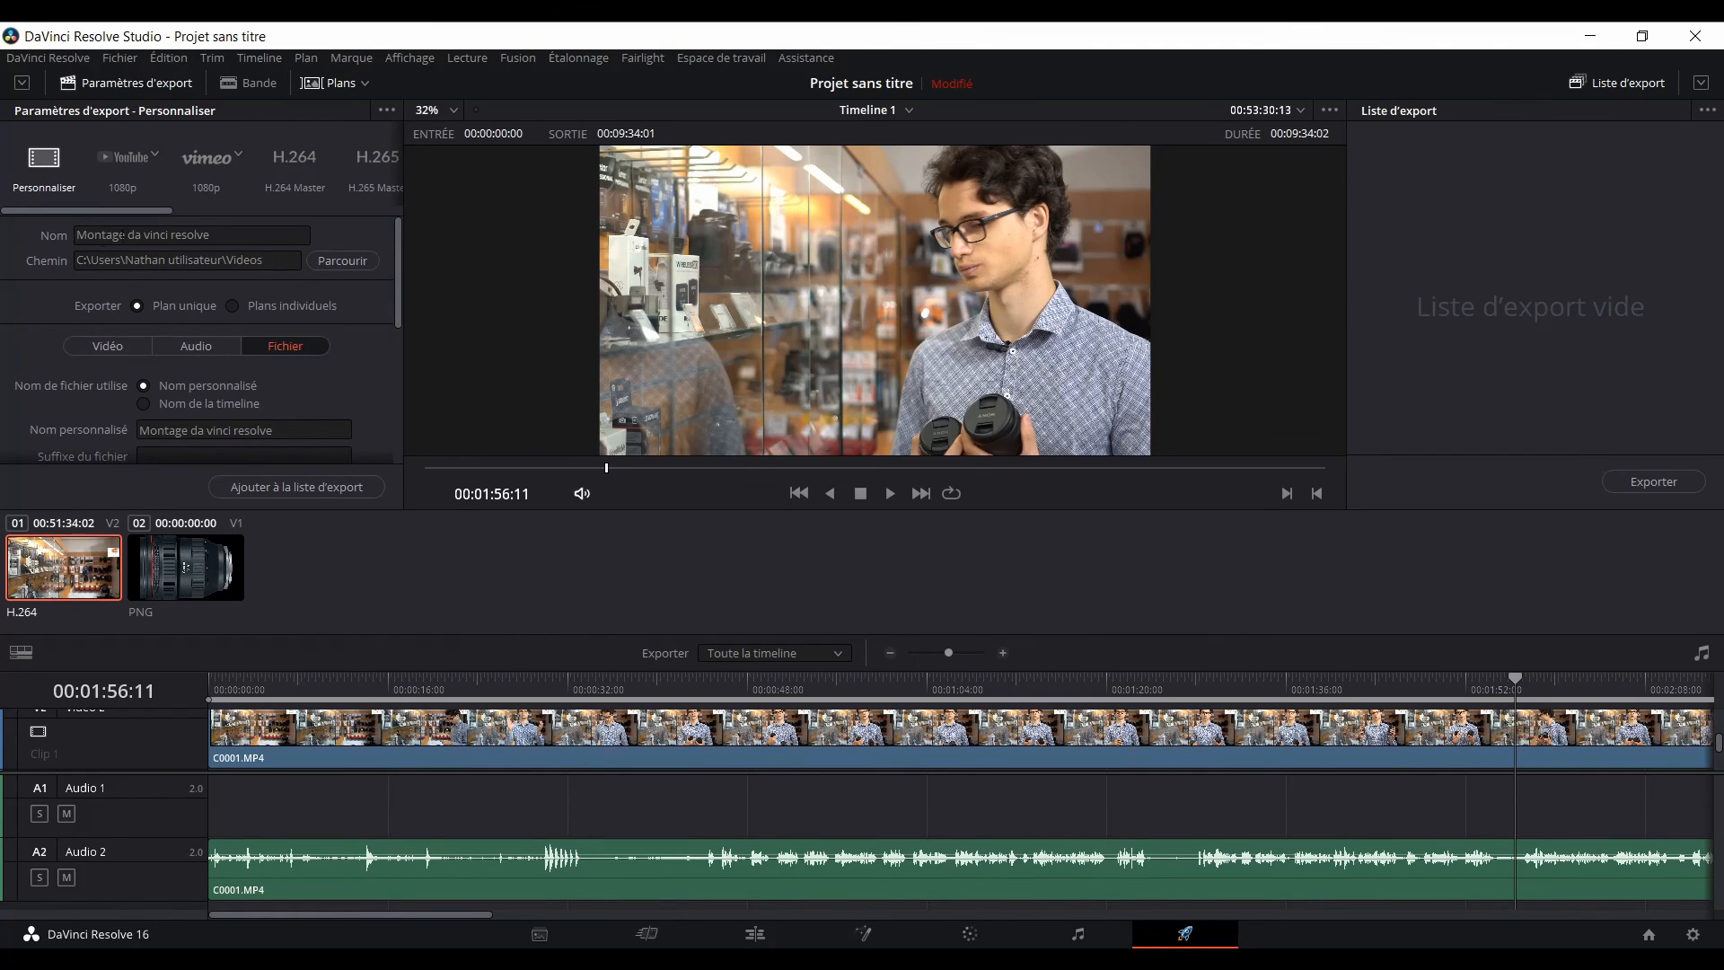
scroll(62, 359, down, 4)
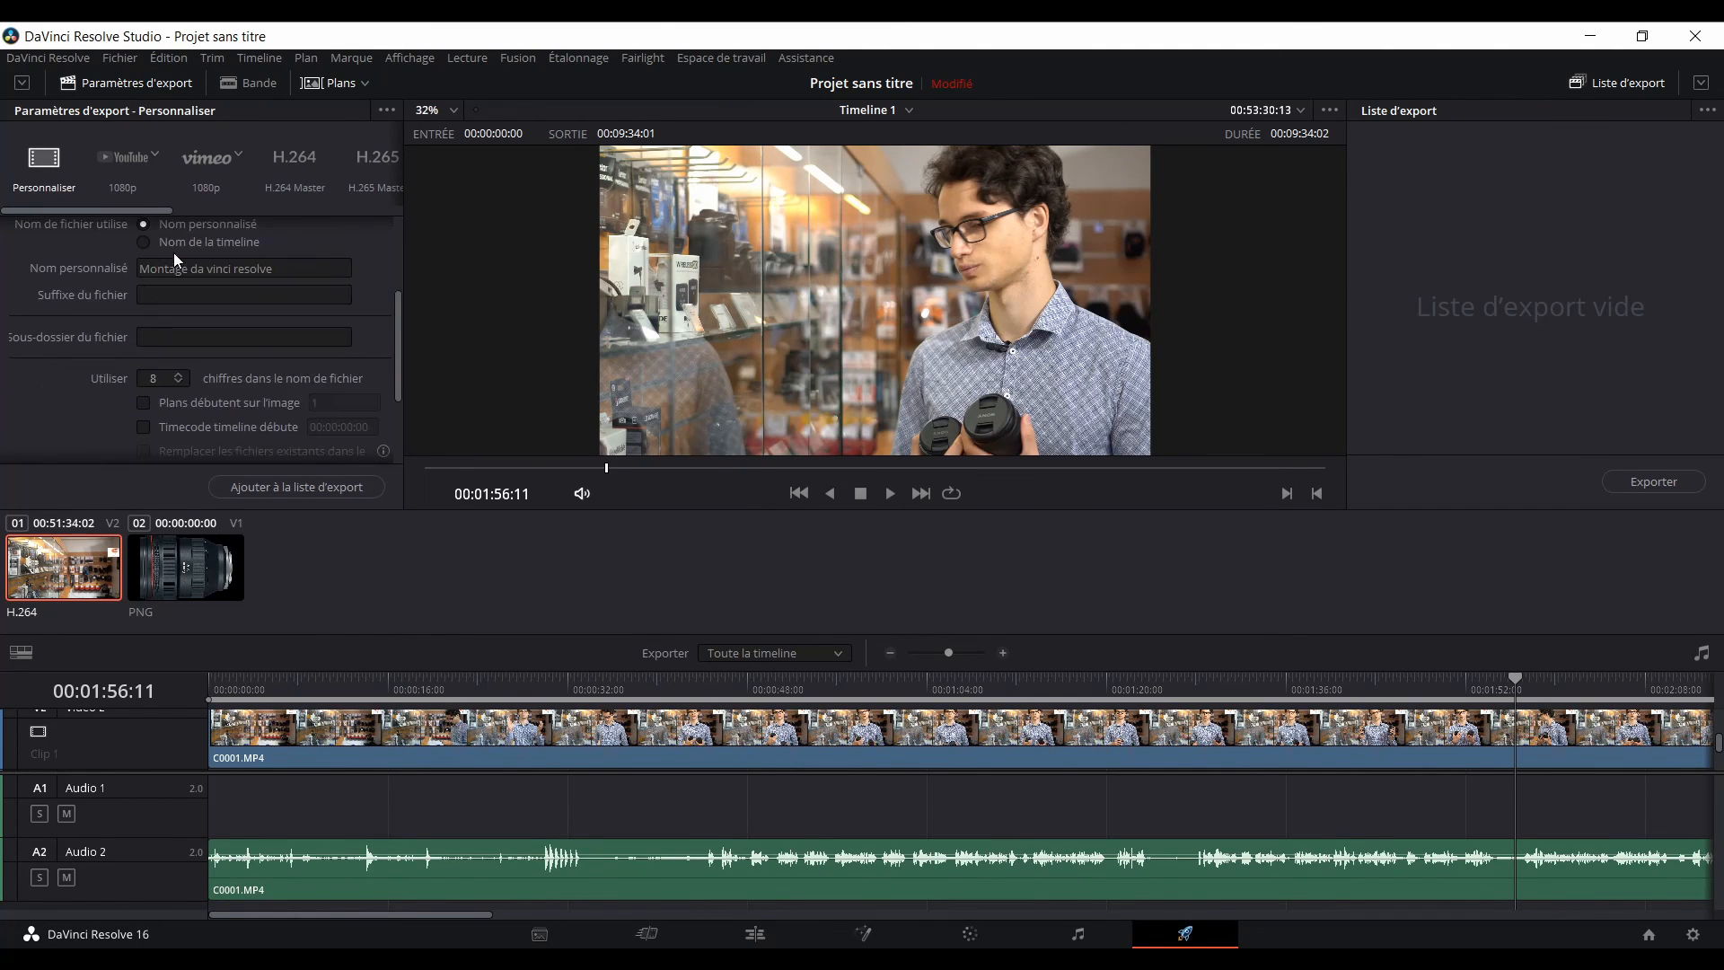
scroll(171, 260, up, 4)
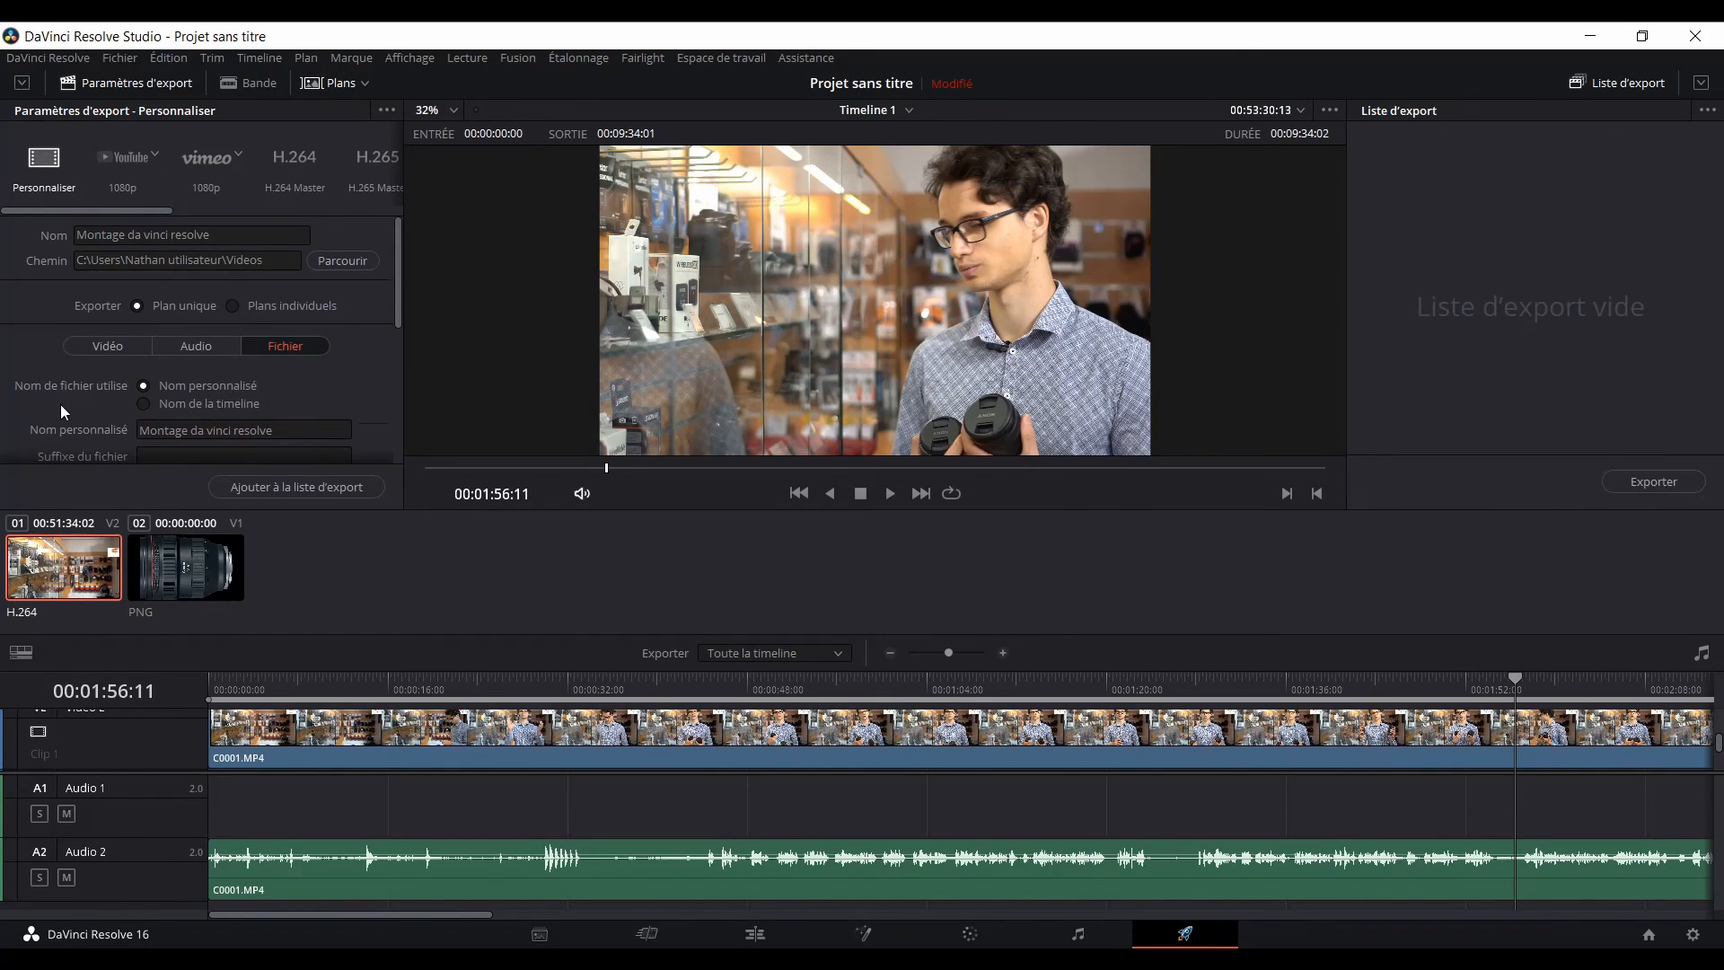
scroll(61, 404, down, 1)
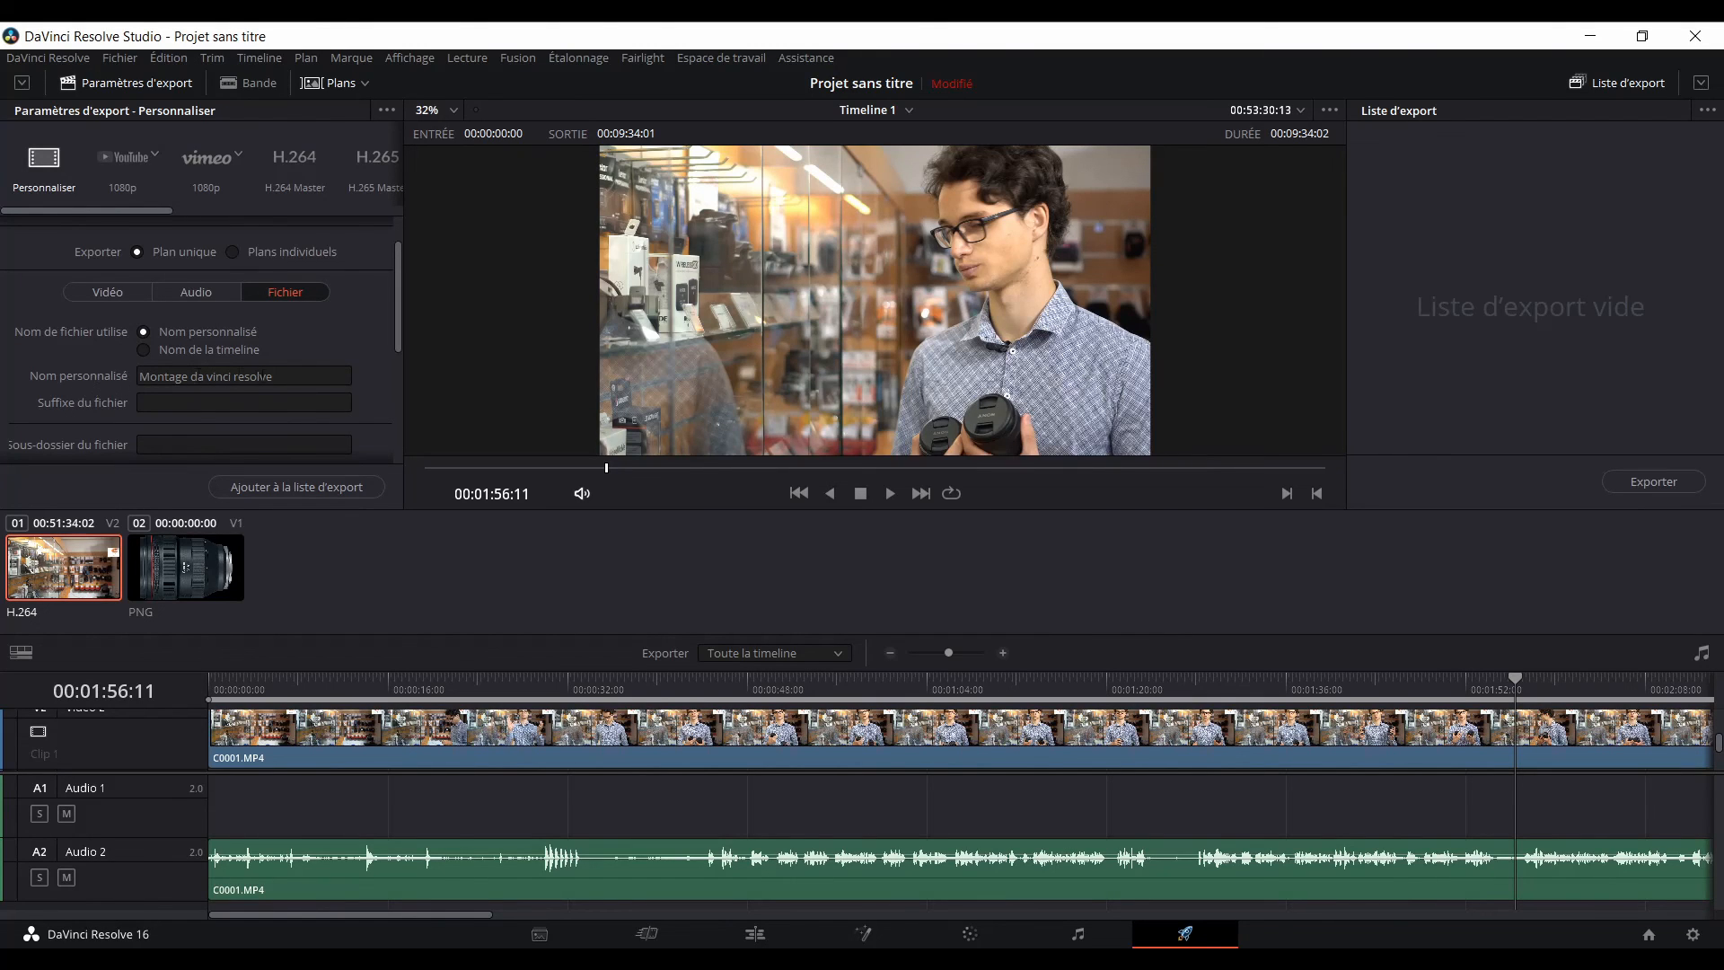
scroll(103, 411, down, 1)
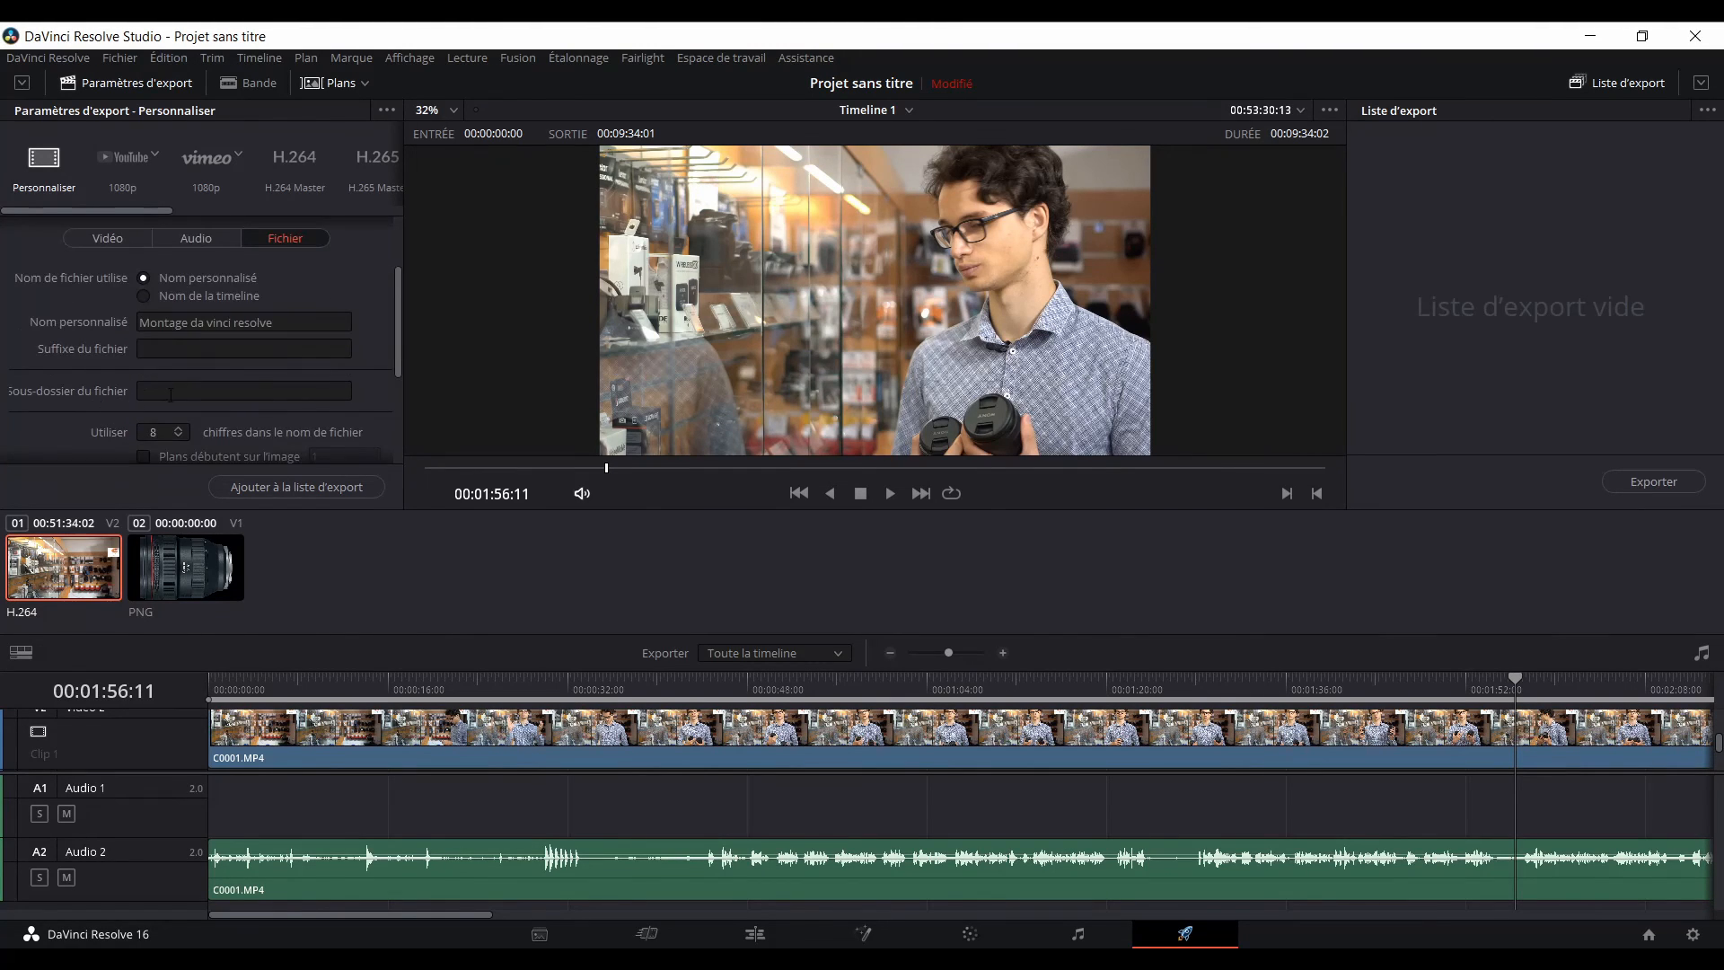
scroll(149, 408, down, 2)
scroll(117, 397, down, 2)
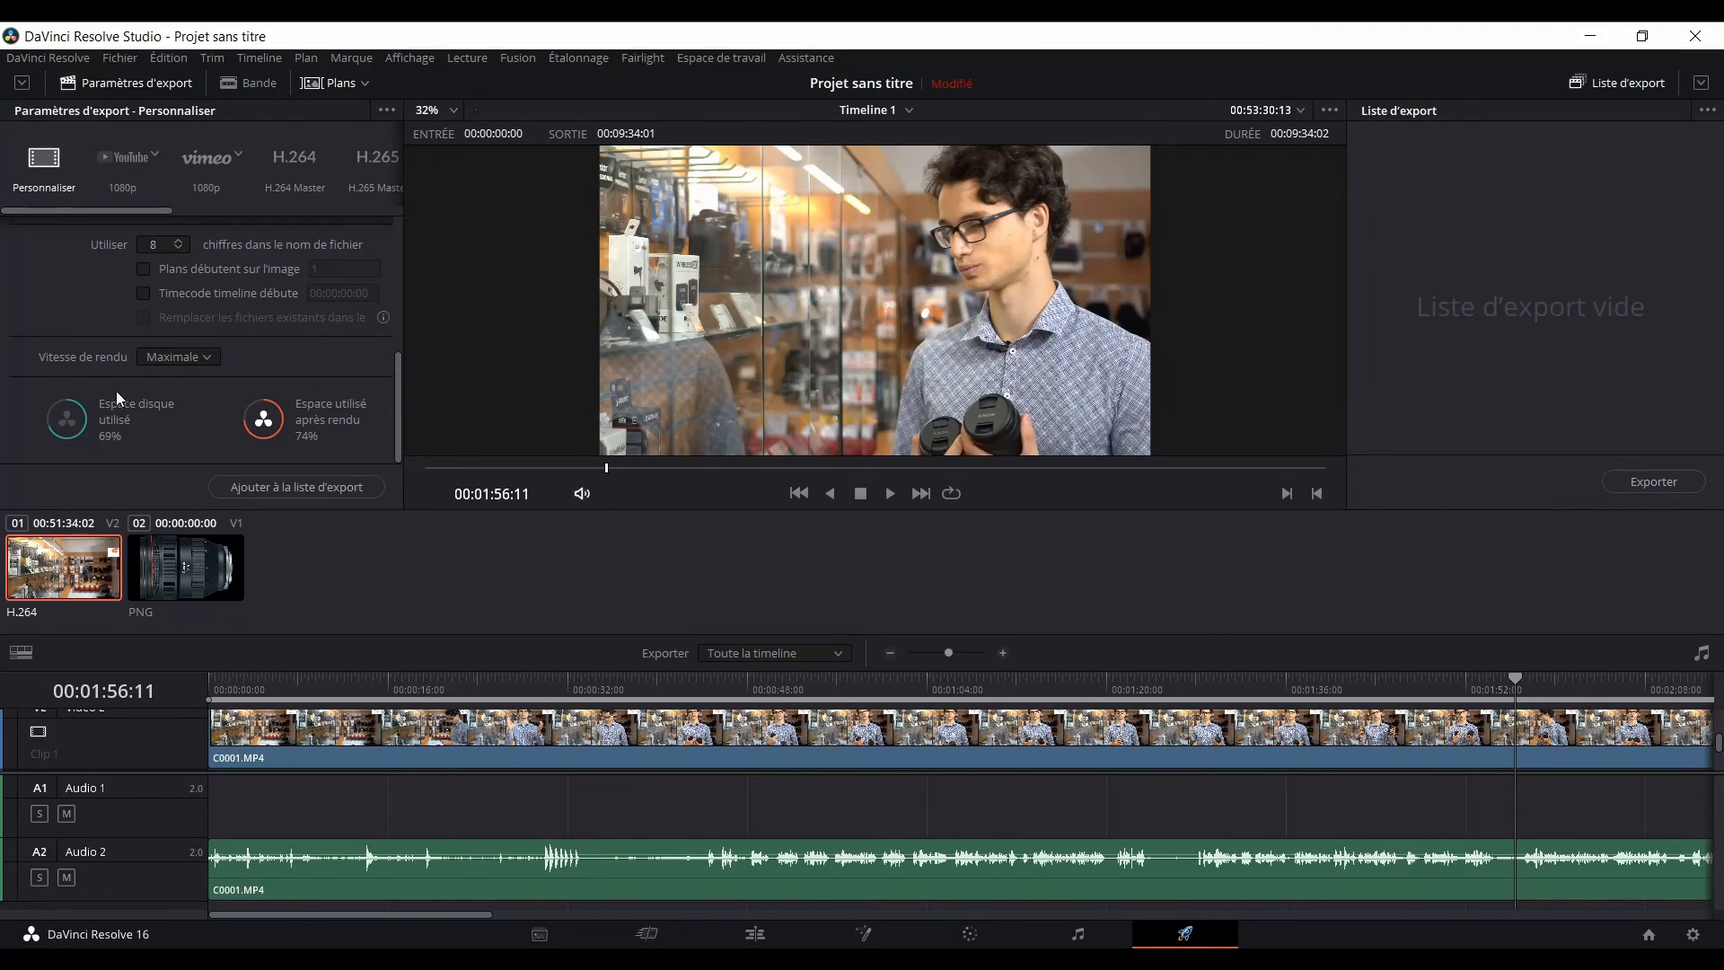
scroll(265, 377, up, 4)
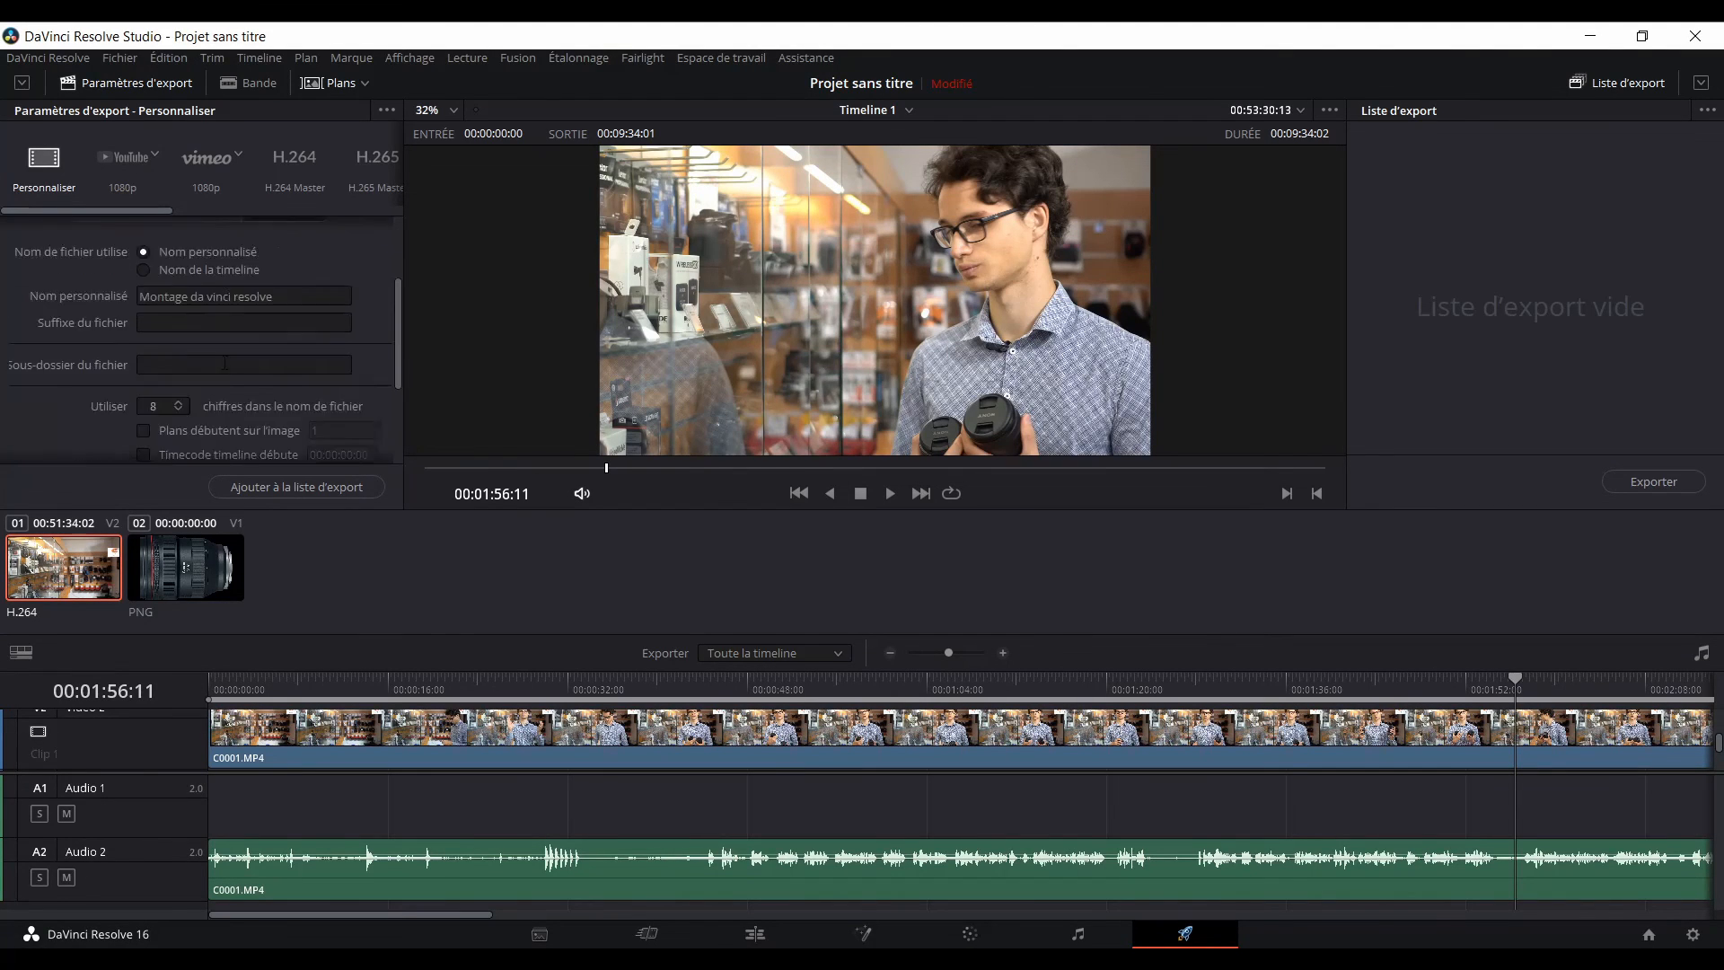
scroll(93, 391, down, 4)
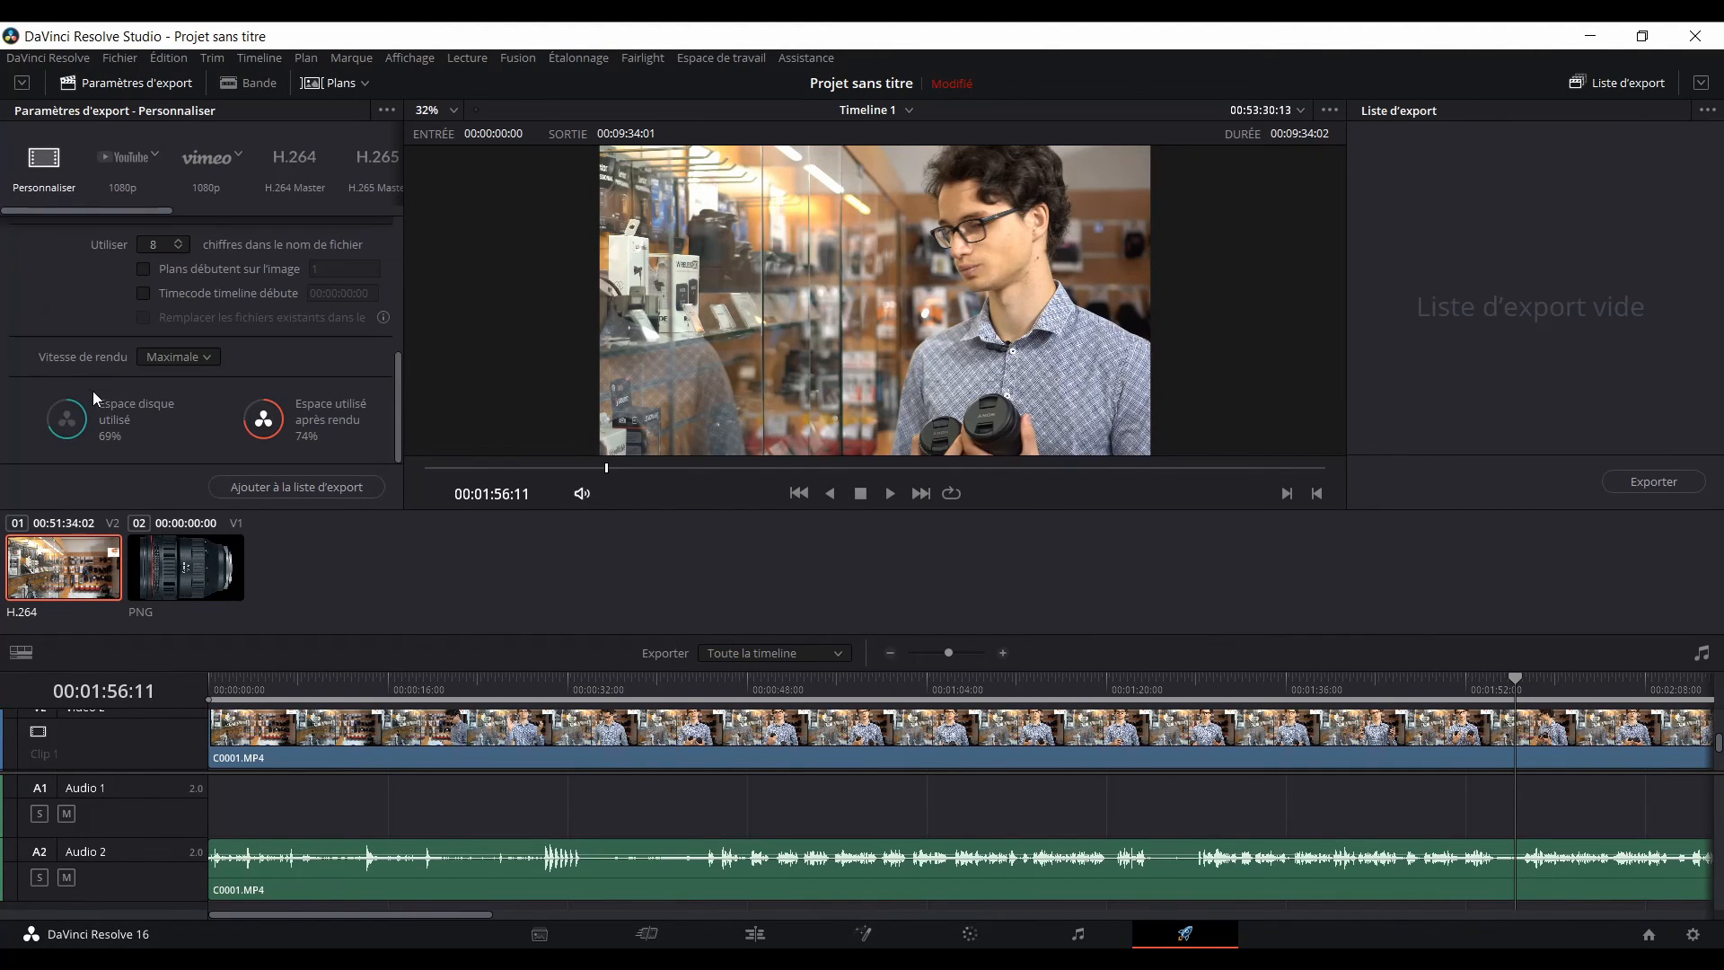
click(166, 360)
click(184, 358)
Return to the video export settings and add the timeline to the export list.
drag(396, 385, 408, 245)
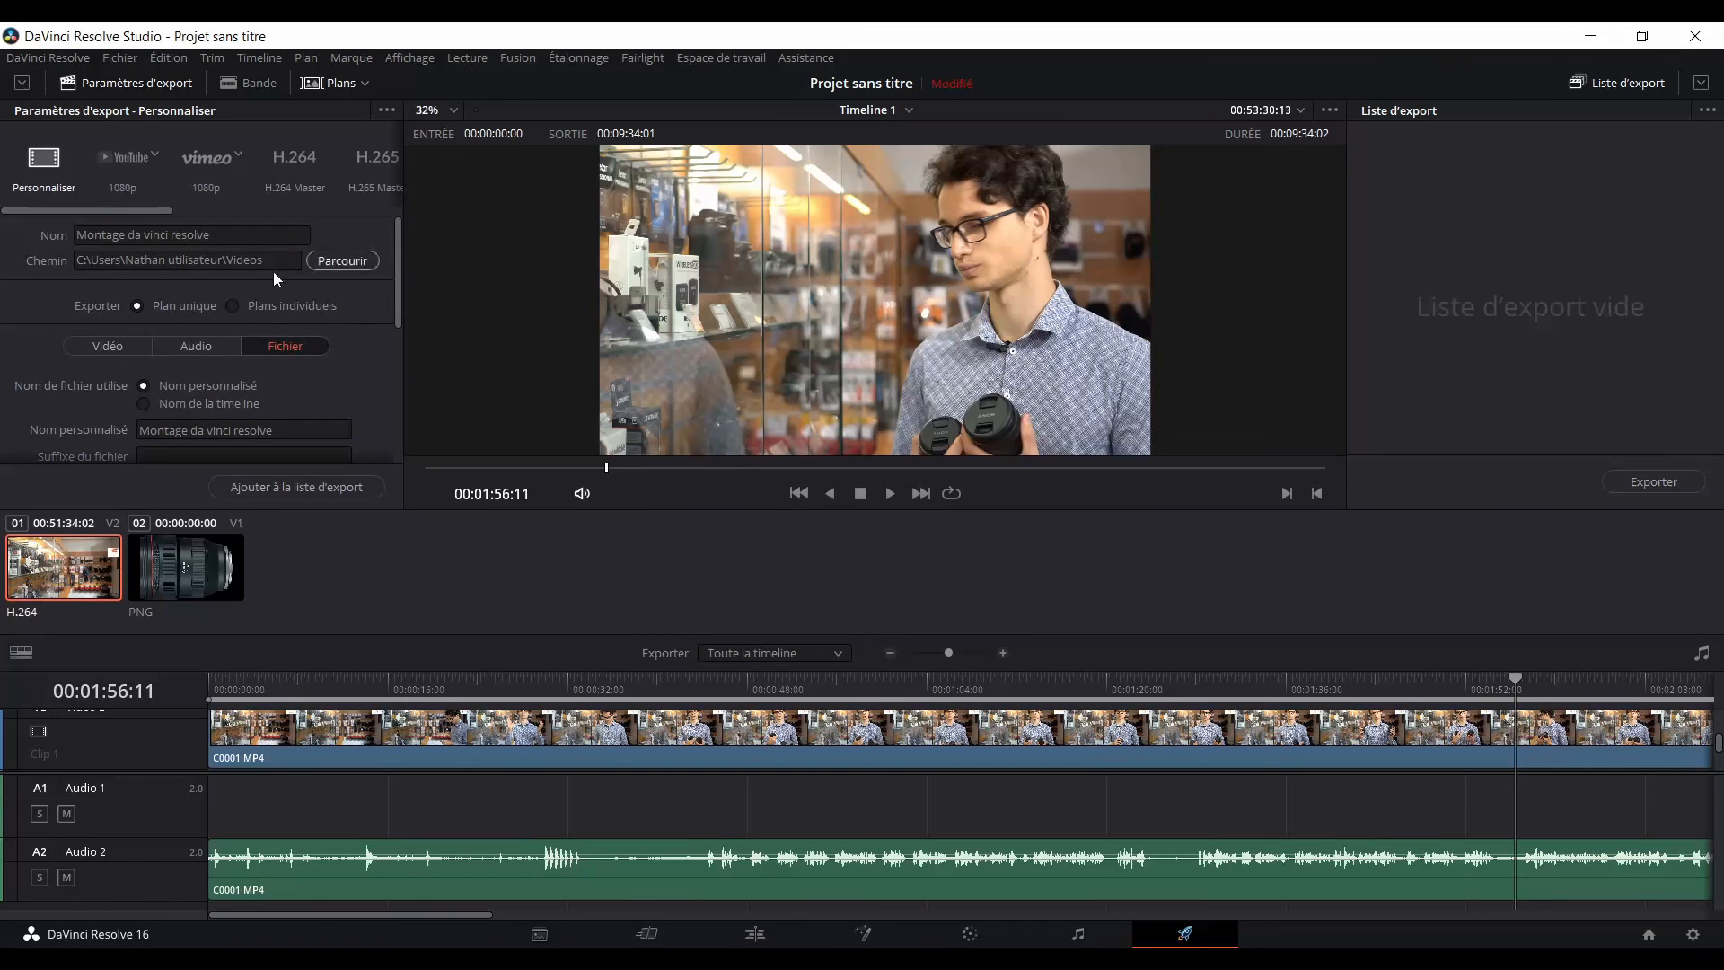
click(109, 349)
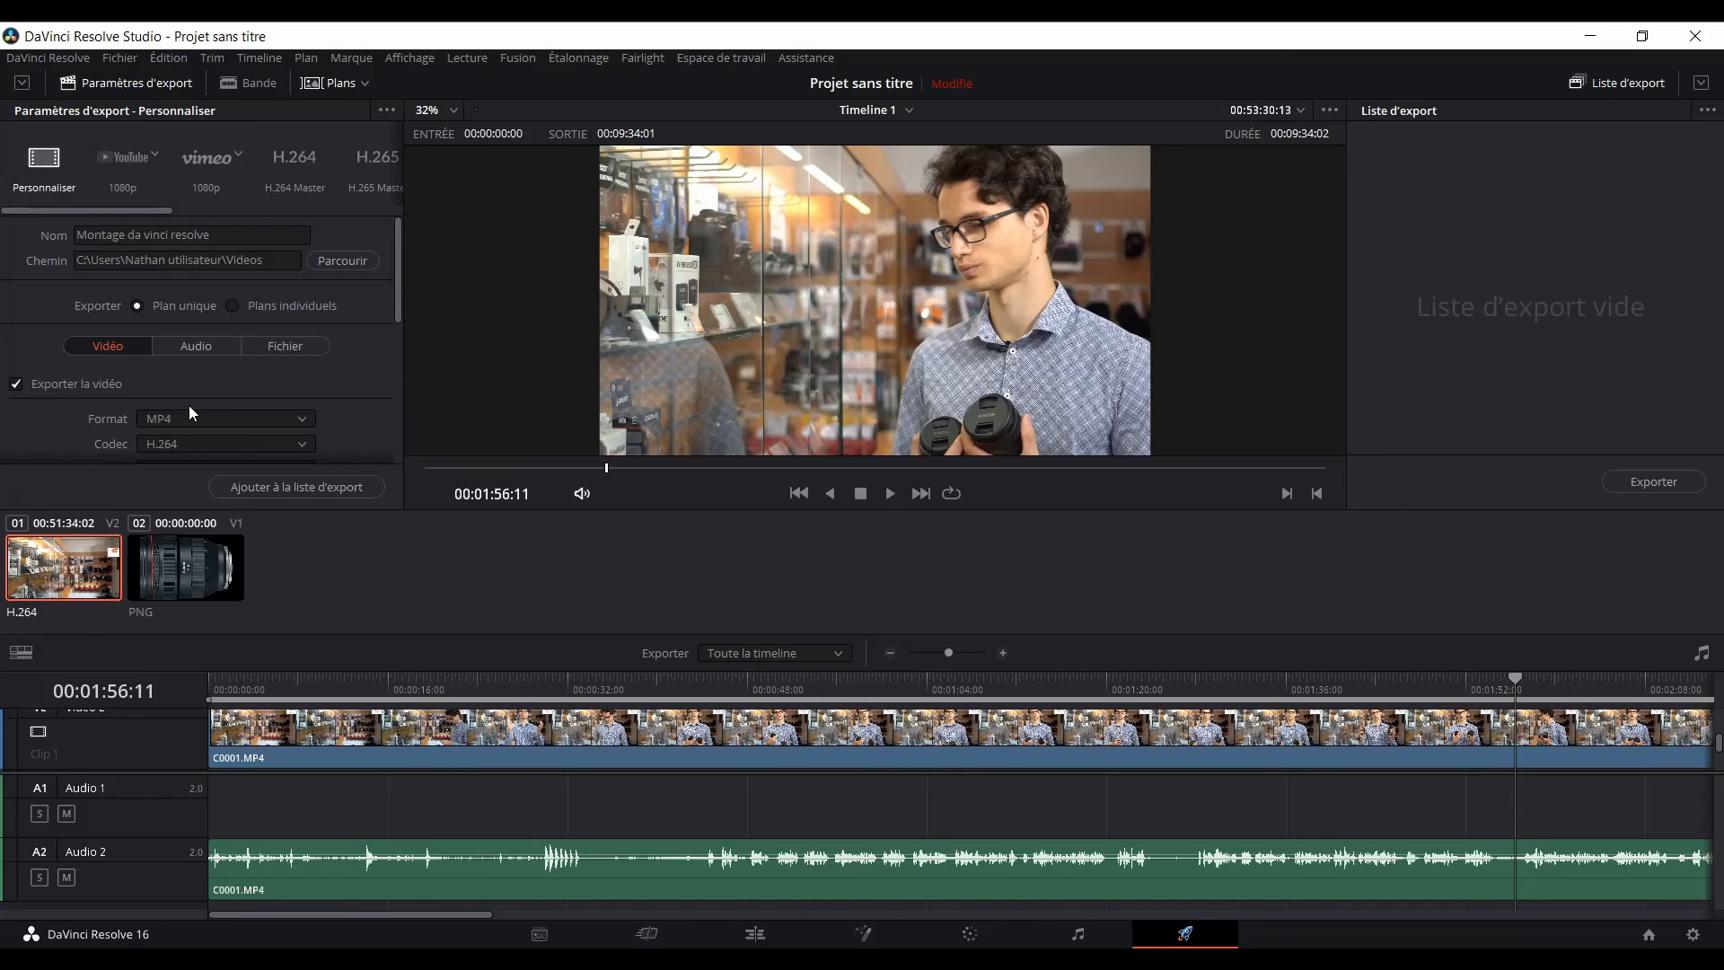
click(328, 490)
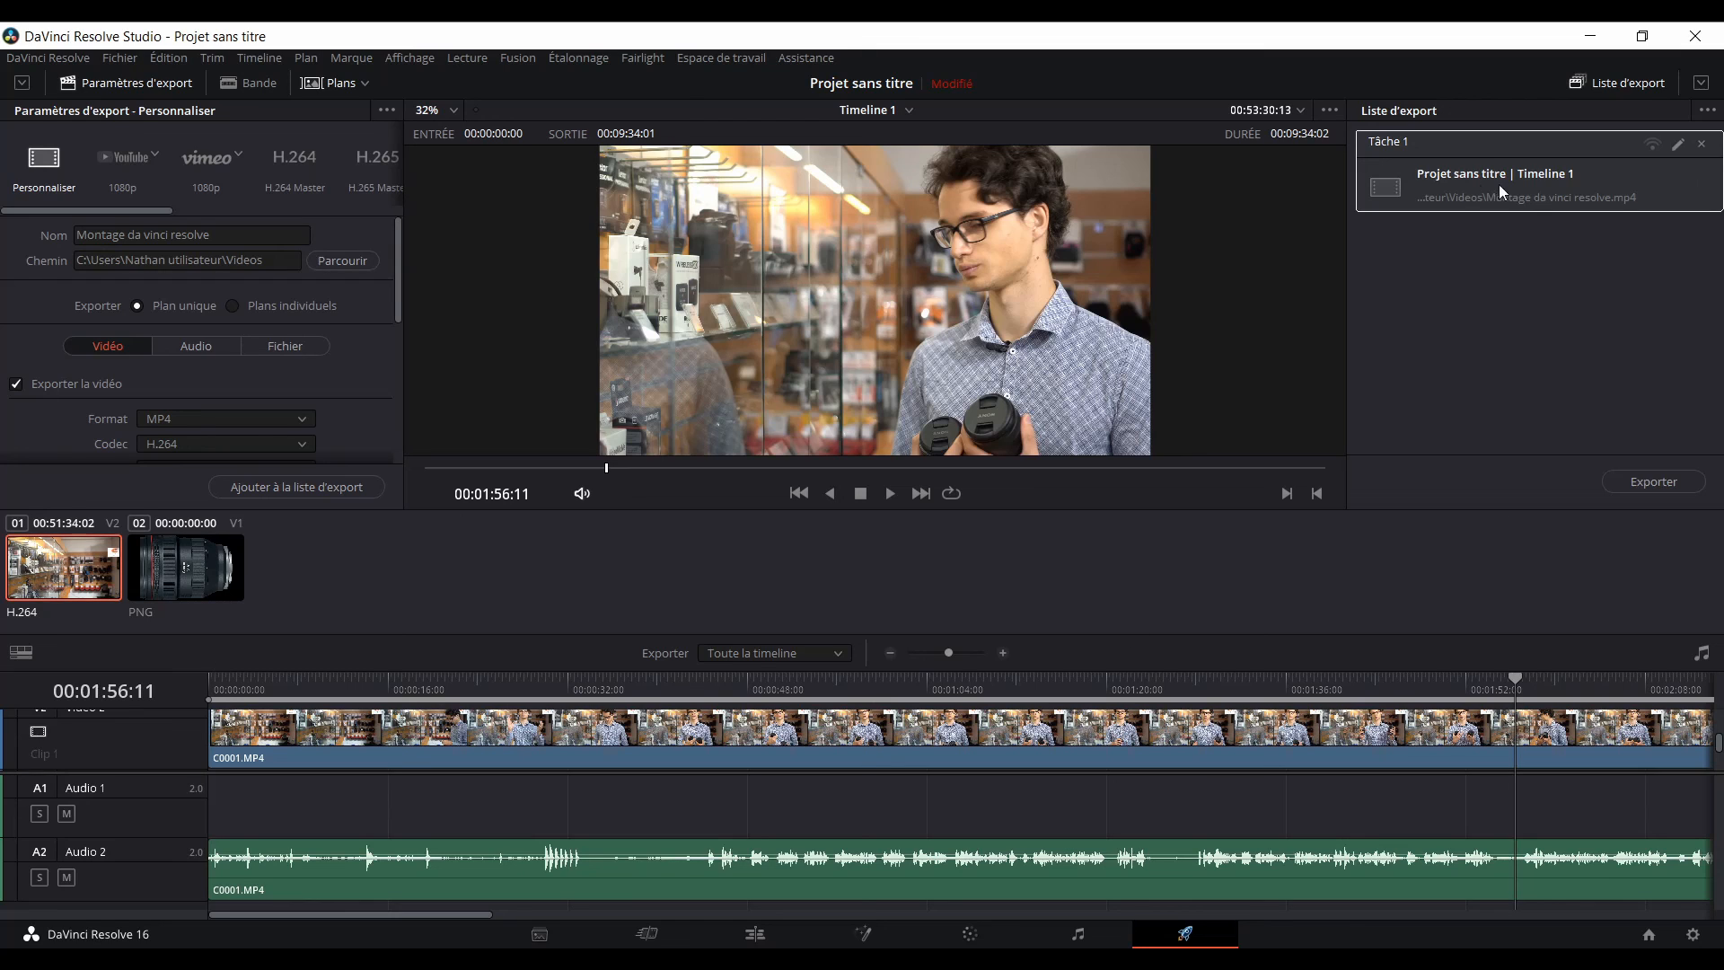